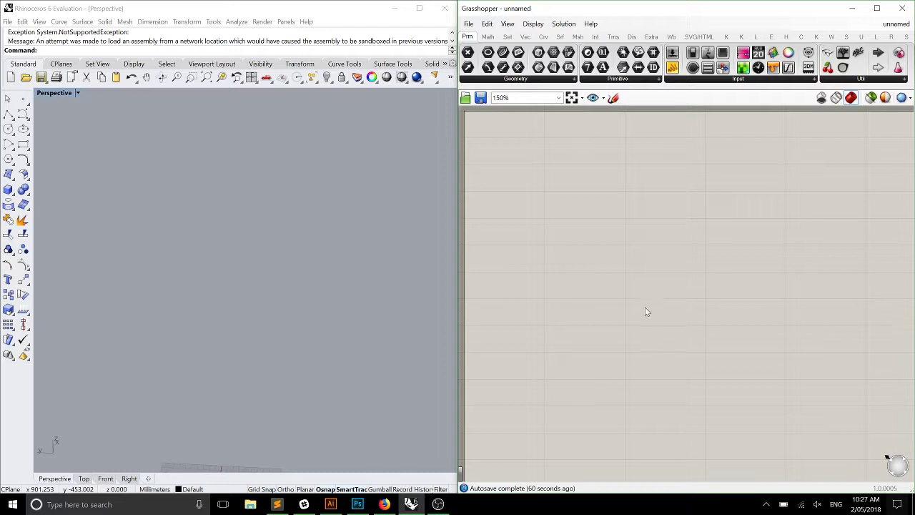
- Switch from the empty definition to the open W8 Rods and Nodes v2 definition
click(468, 23)
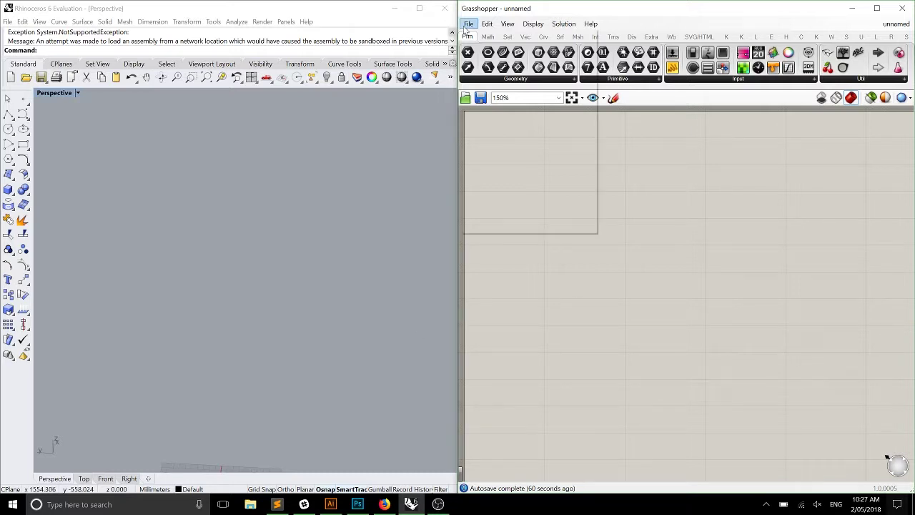
click(893, 24)
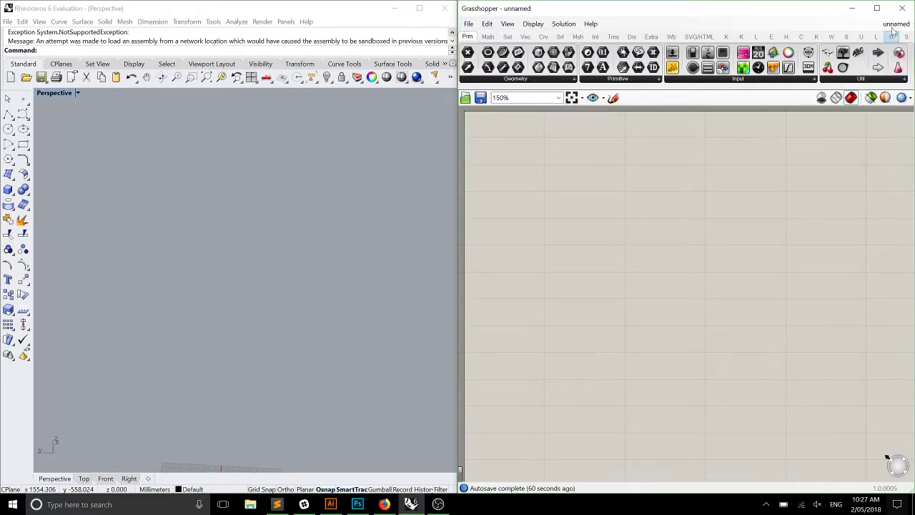
click(869, 125)
- Examine the coloured rods and red nodes in perspective, along with the definition's line outputs and plane parabola inputs
right_drag(245, 249, 300, 284)
scroll(300, 284, up, 10)
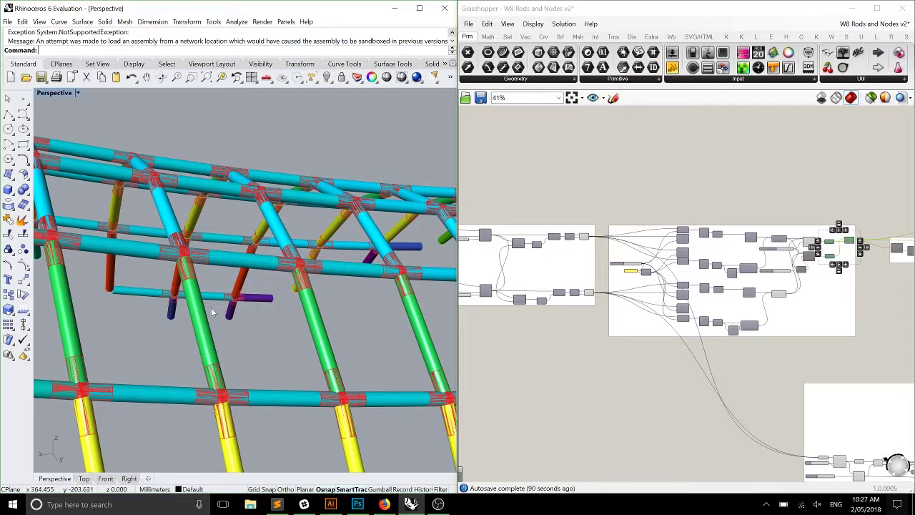
right_drag(257, 280, 240, 331)
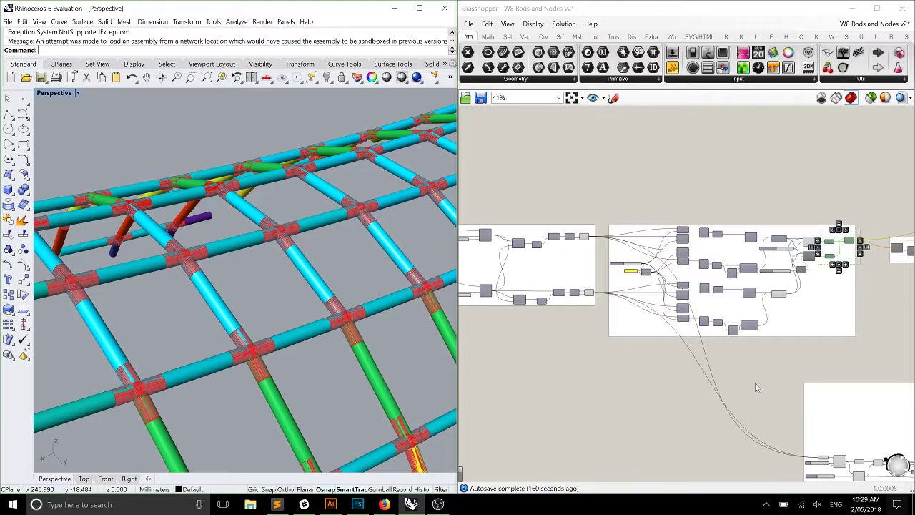
right_drag(599, 319, 702, 286)
right_drag(289, 304, 360, 318)
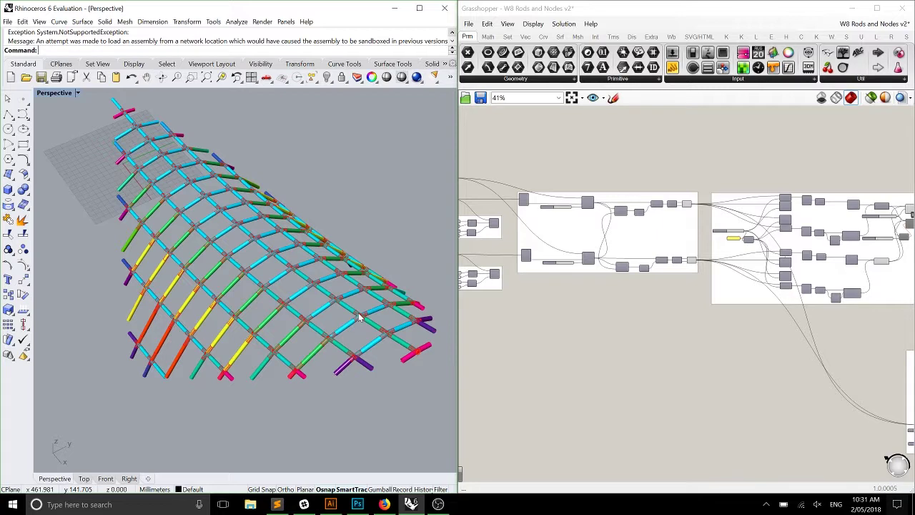
click(534, 218)
scroll(534, 218, up, 6)
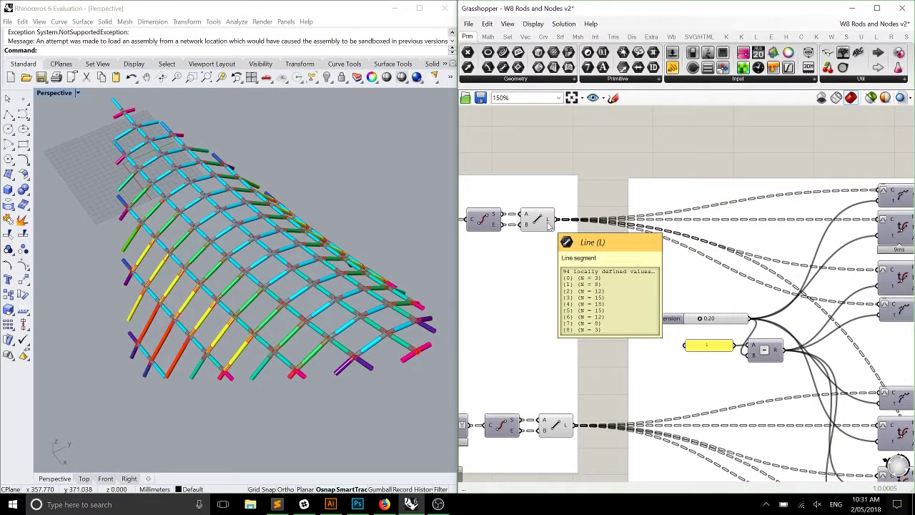
mouse_move(568, 426)
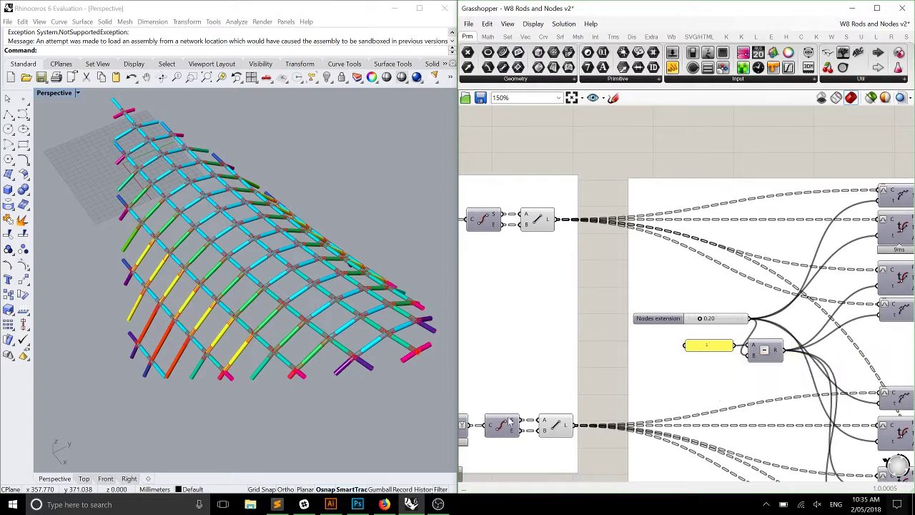
scroll(582, 258, down, 5)
scroll(618, 226, up, 4)
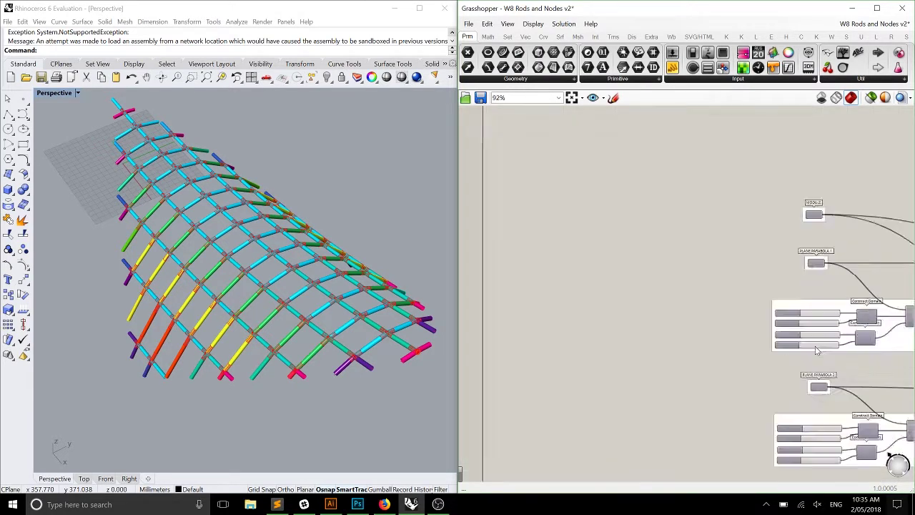
- Return to the unnamed document and open W8 Rods and Nodes (Starting Geometry).gh, ignoring its recovery file
click(885, 24)
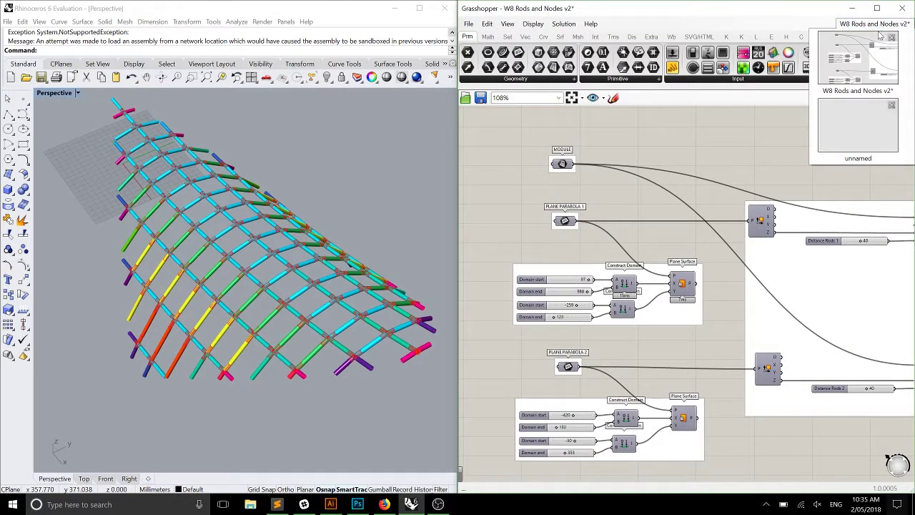
click(860, 149)
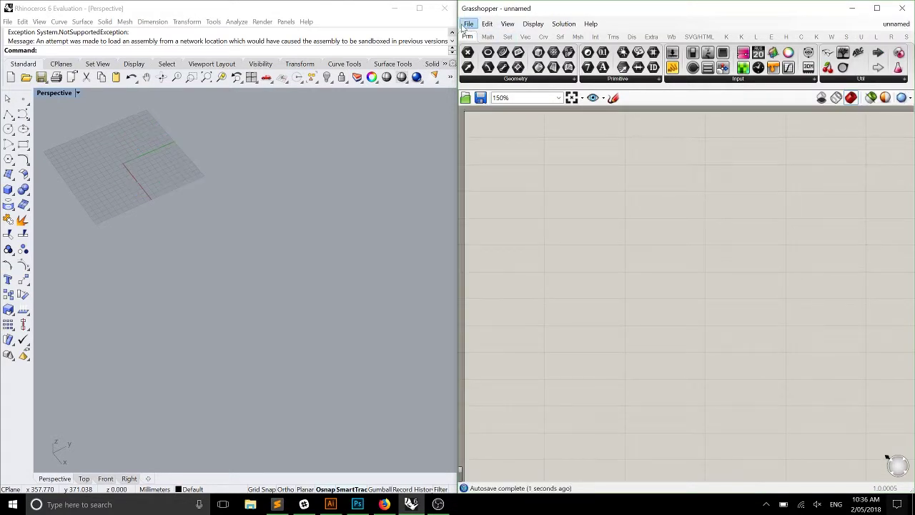
click(468, 23)
click(500, 49)
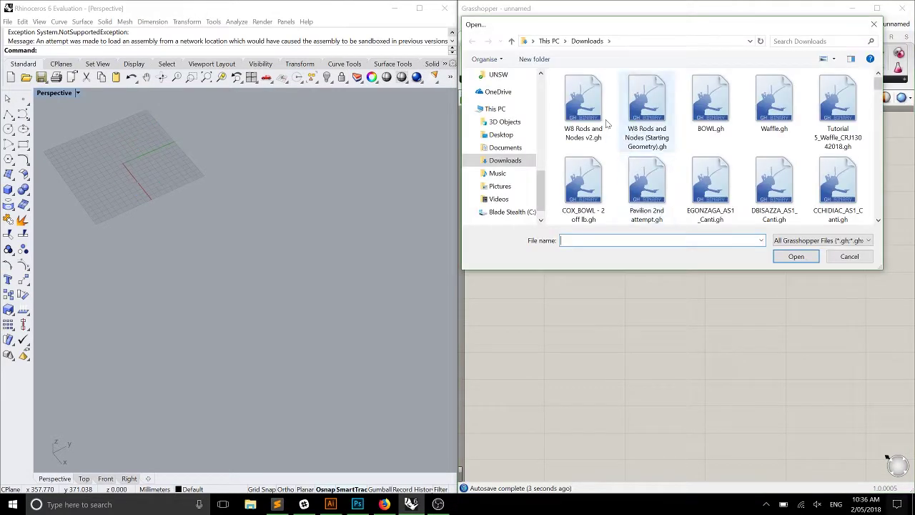
double_click(654, 112)
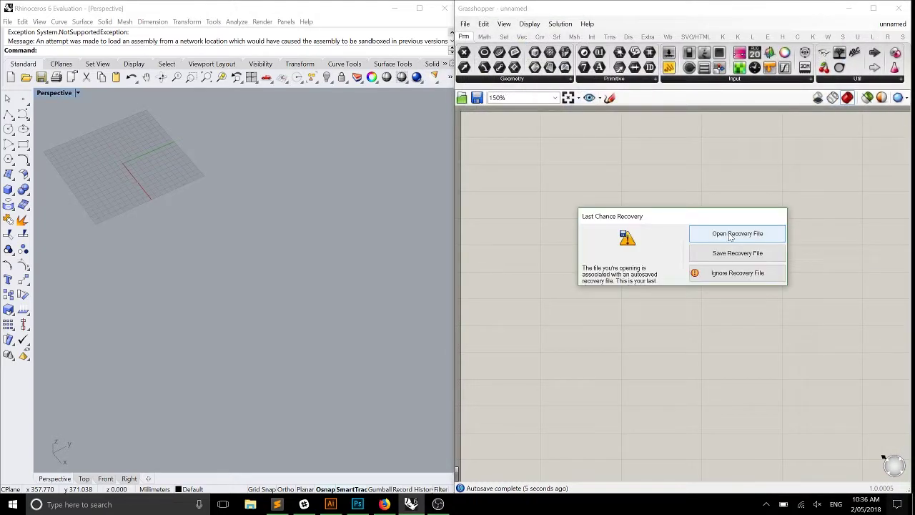
click(736, 272)
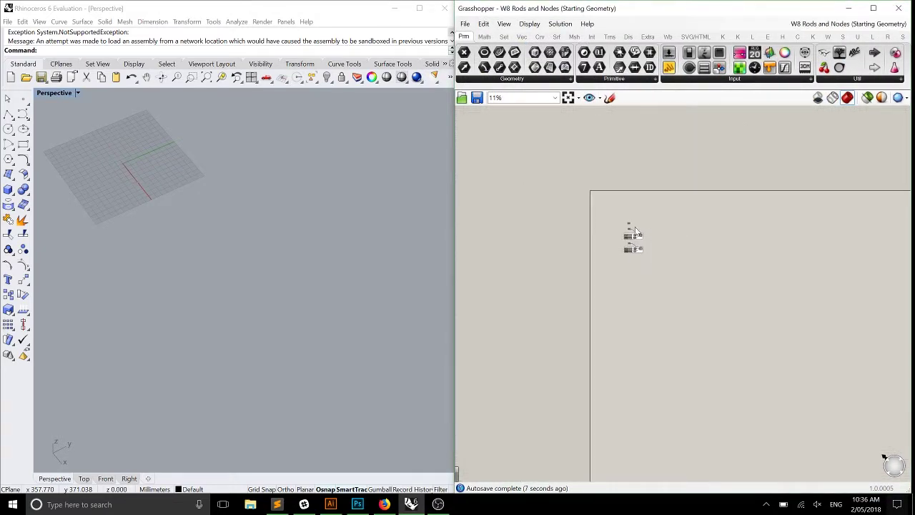
- Turn on the preview of the MODULE surface parameter
click(523, 134)
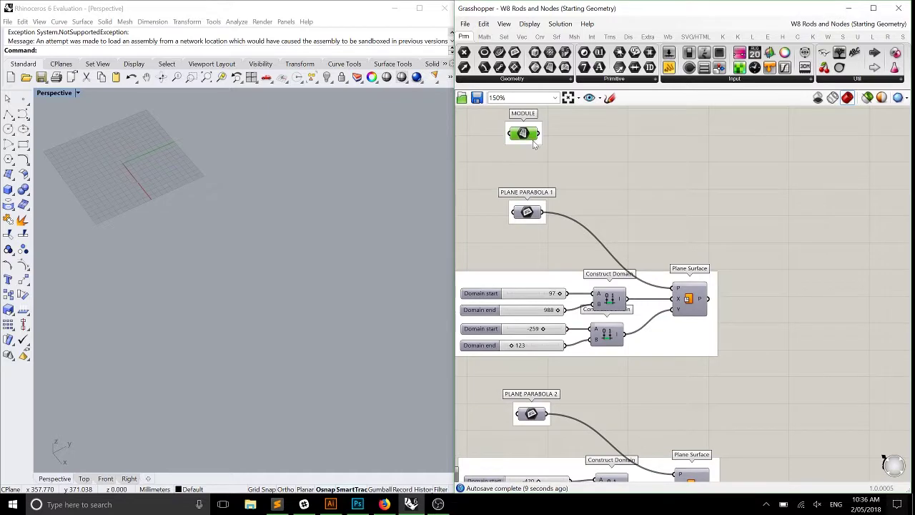
middle_click(552, 136)
click(557, 118)
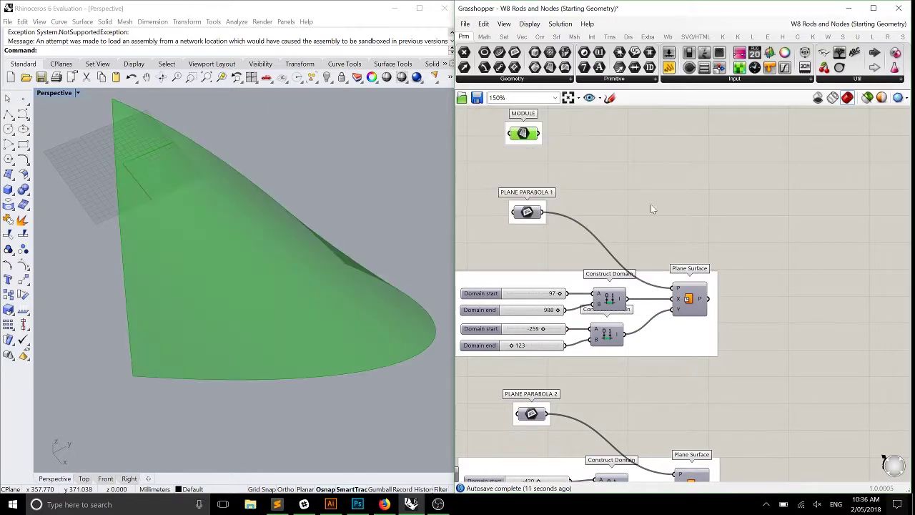
- Delete the PLANE PARABOLA 1 and 2 parameters with their domain and plane surface groups, keeping only MODULE
scroll(650, 203, down, 5)
drag(541, 187, 883, 509)
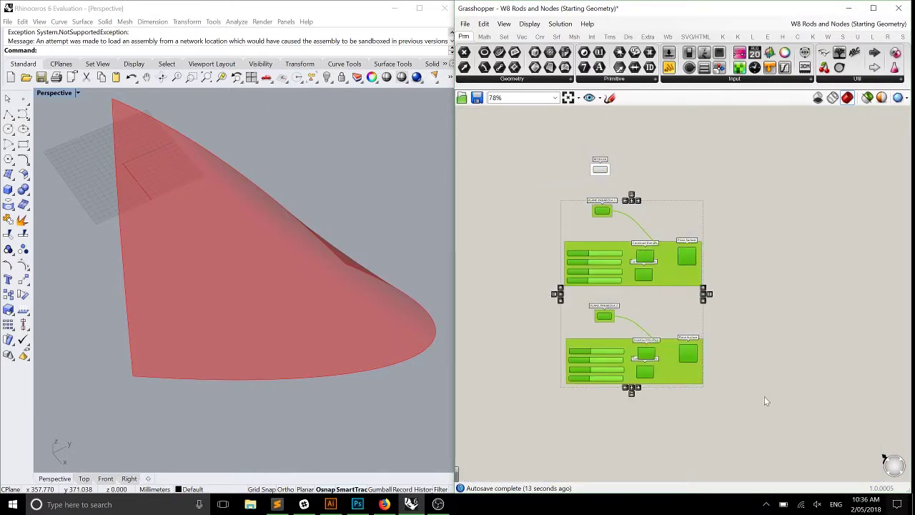
scroll(764, 396, up, 4)
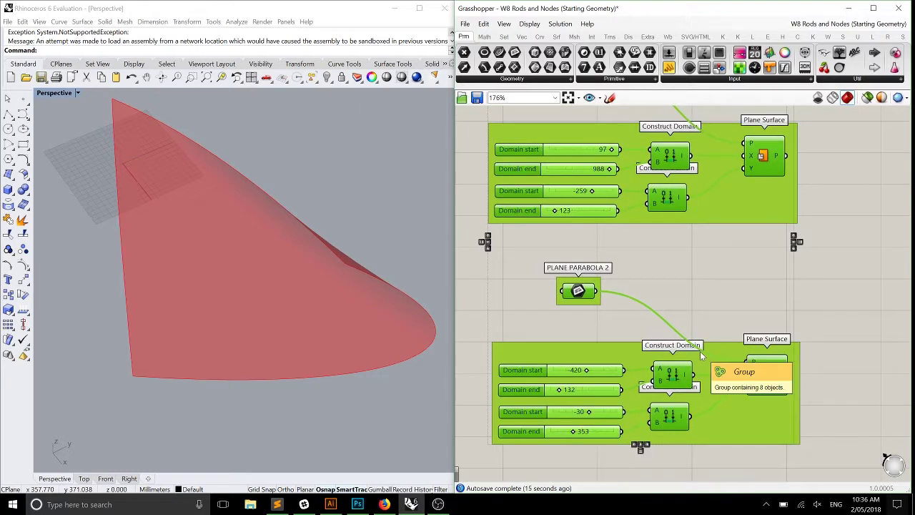
key(Delete)
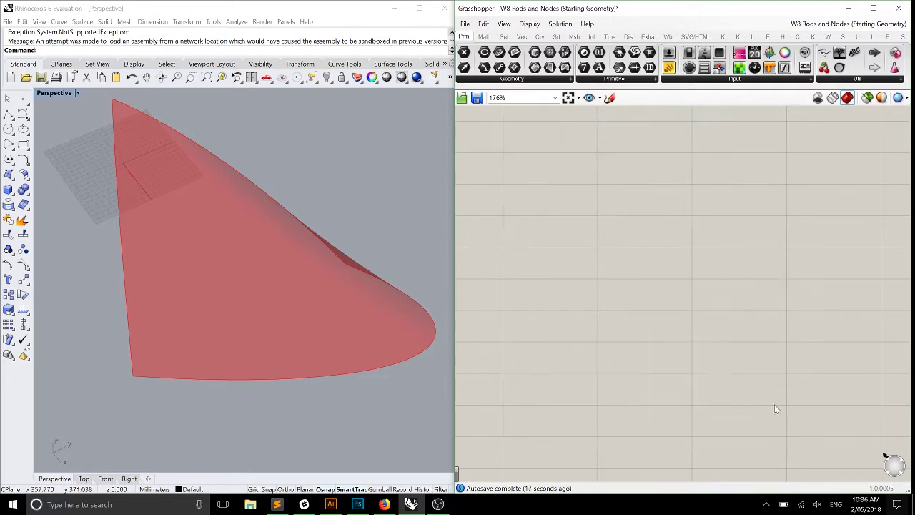
- Maximize the Top view and frame the whole module surface in it
right_drag(253, 279, 197, 228)
double_click(51, 94)
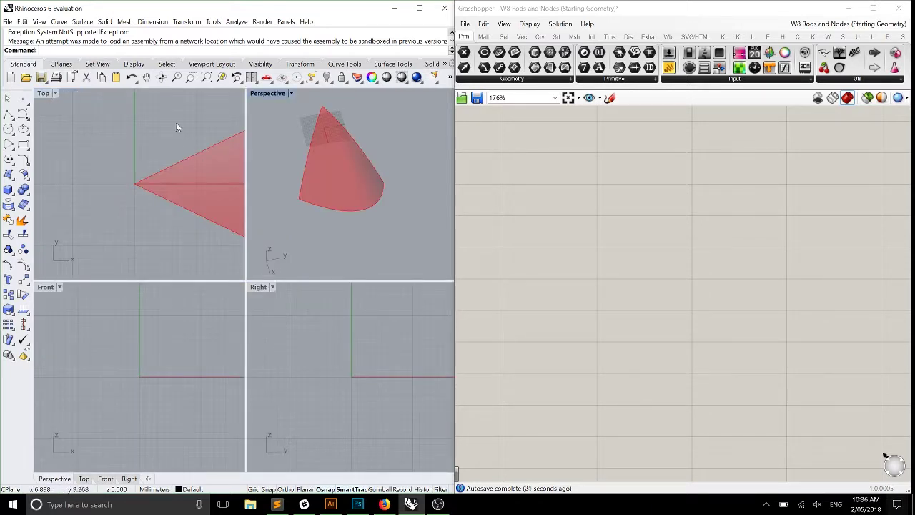
double_click(45, 93)
mouse_move(226, 278)
ctrl+shift+right_down()
mouse_move(110, 242)
mouse_move(171, 264)
mouse_move(310, 257)
mouse_move(240, 254)
mouse_move(279, 250)
ctrl+shift+right_up()
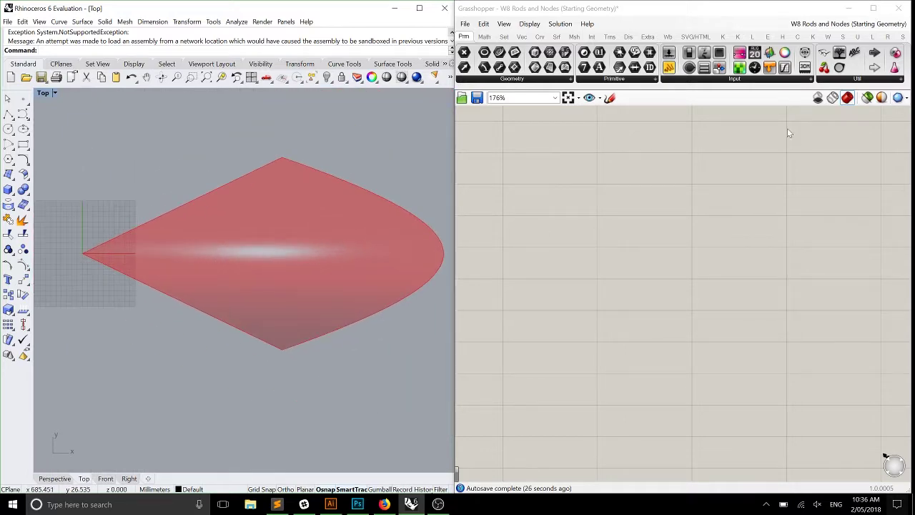
- Review the rod grid of W8 Rods and Nodes v2 from the top, and return to the Starting Geometry definition
click(848, 24)
click(833, 200)
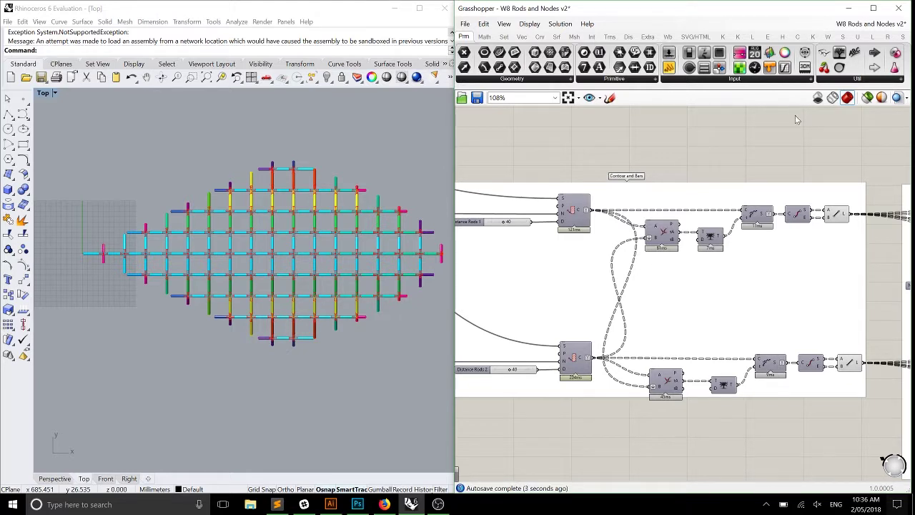
click(864, 24)
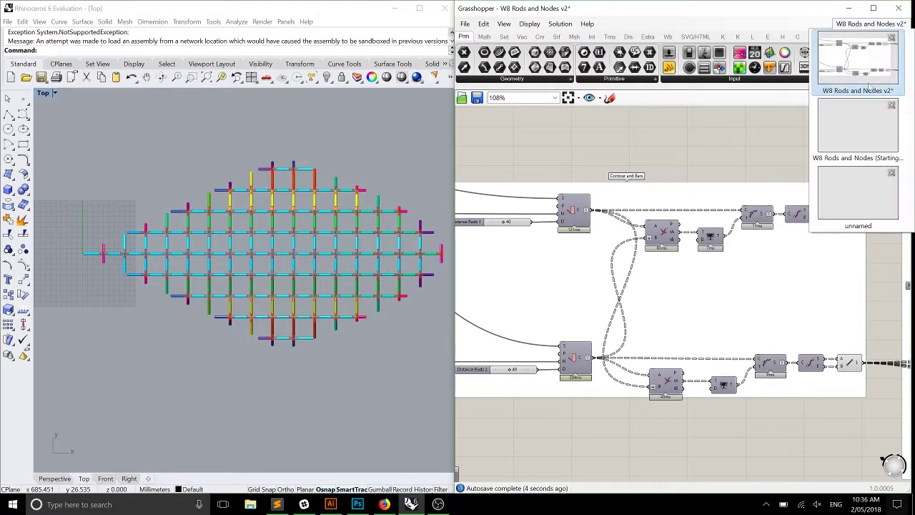
click(868, 121)
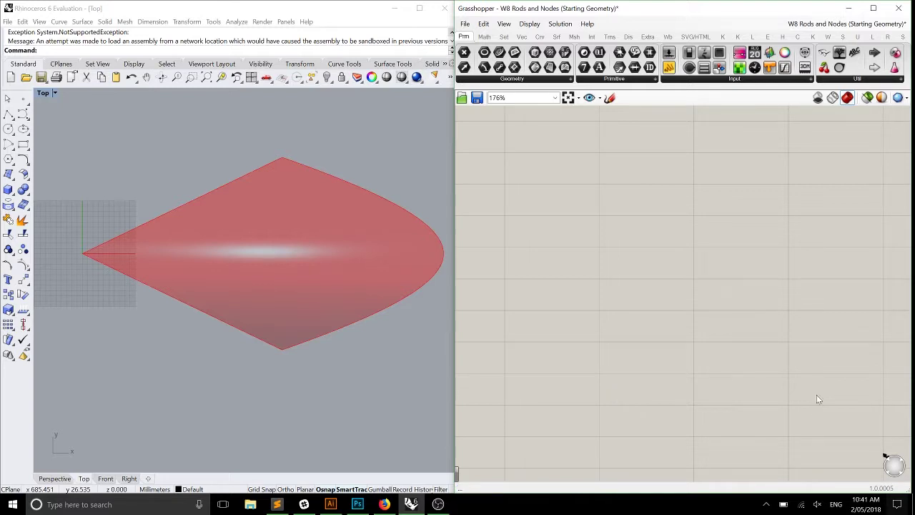
- Add an Untrim component beside the MODULE parameter and connect the module surface to its input
scroll(555, 186, down, 4)
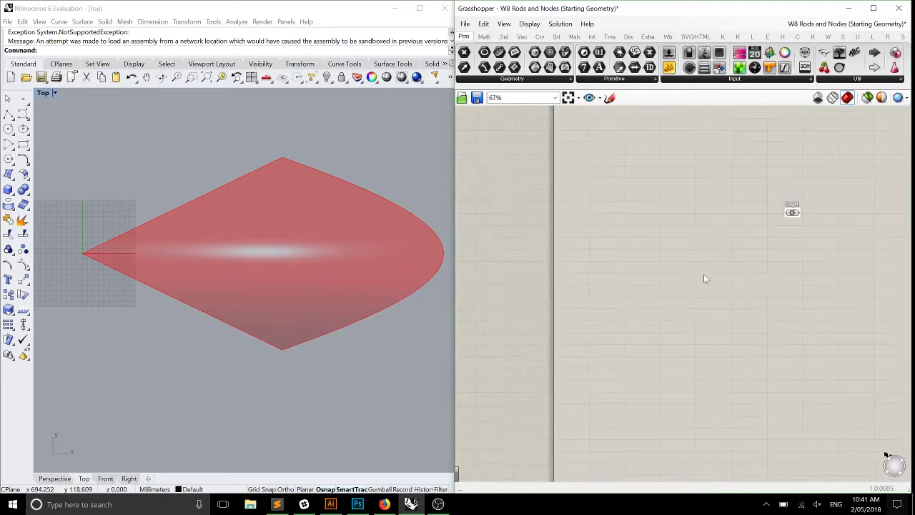
scroll(688, 229, up, 10)
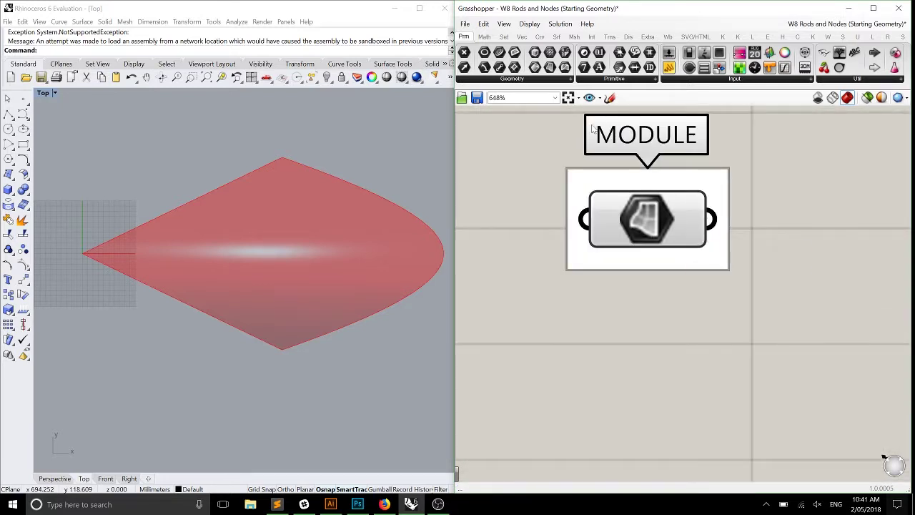
click(557, 38)
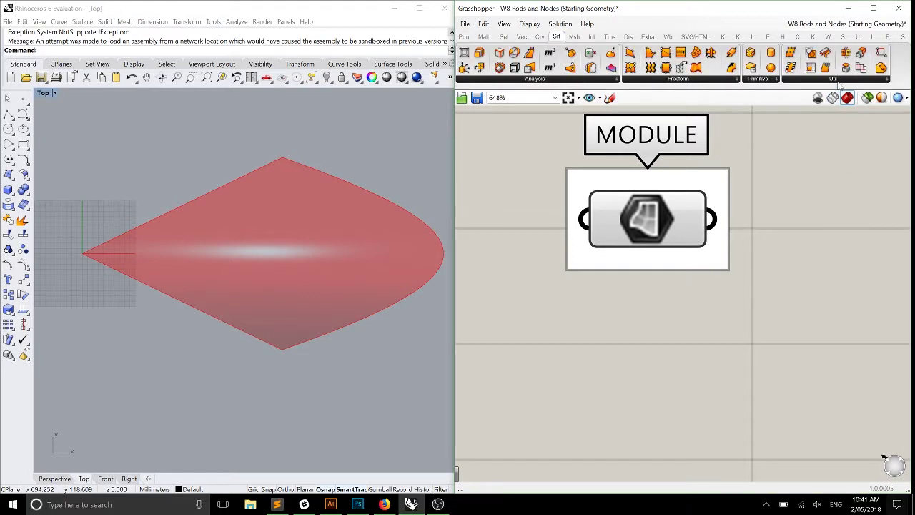
drag(825, 67, 840, 223)
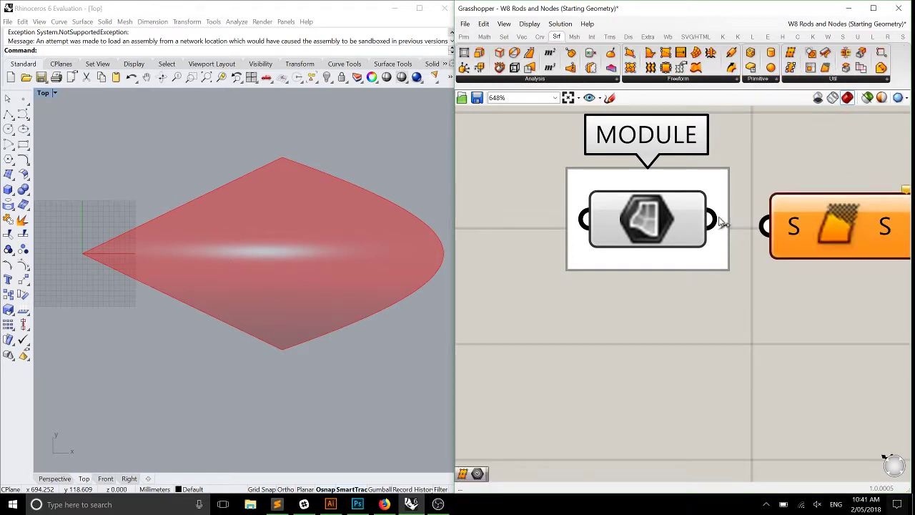
drag(712, 219, 766, 227)
- Compare the untrimmed surface outline with the original module in the Top view and a maximized Perspective view
right_drag(201, 228, 300, 231)
scroll(301, 231, down, 4)
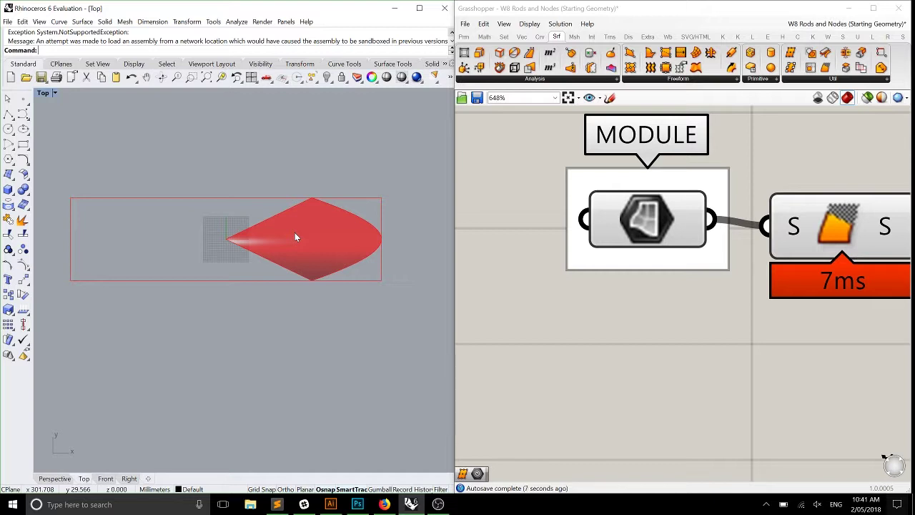
double_click(47, 94)
double_click(266, 93)
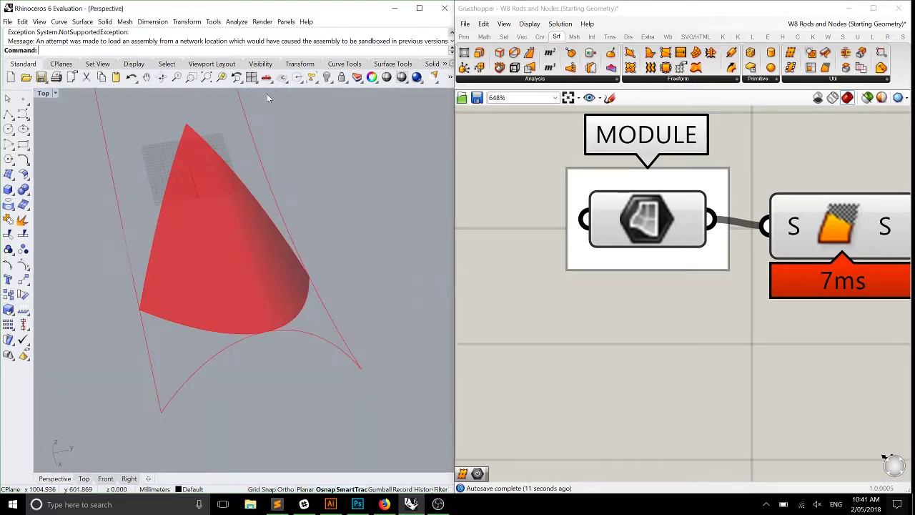
right_drag(263, 128, 265, 231)
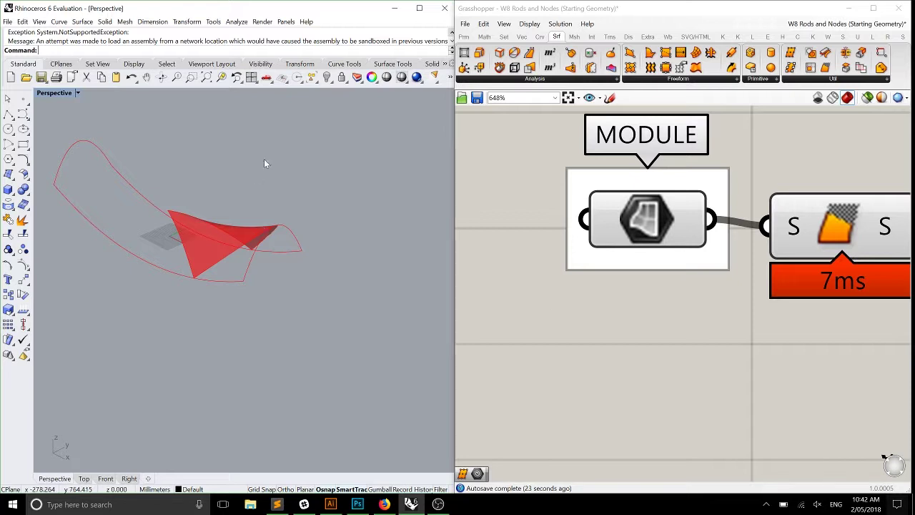
- Add the object that labels components with their names, and align Untrim with the MODULE parameter
scroll(659, 287, down, 3)
click(465, 37)
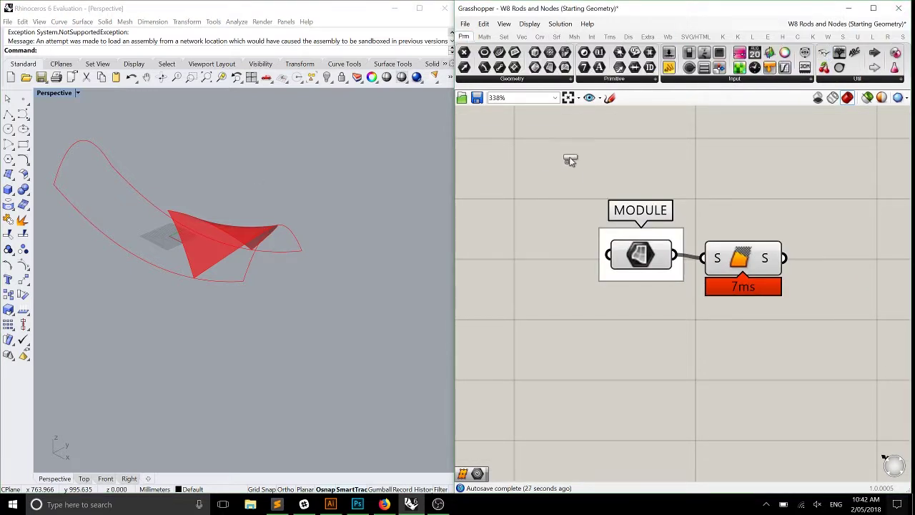
drag(570, 160, 583, 158)
right_drag(583, 158, 612, 208)
drag(612, 208, 537, 133)
scroll(550, 174, down, 2)
scroll(617, 254, up, 3)
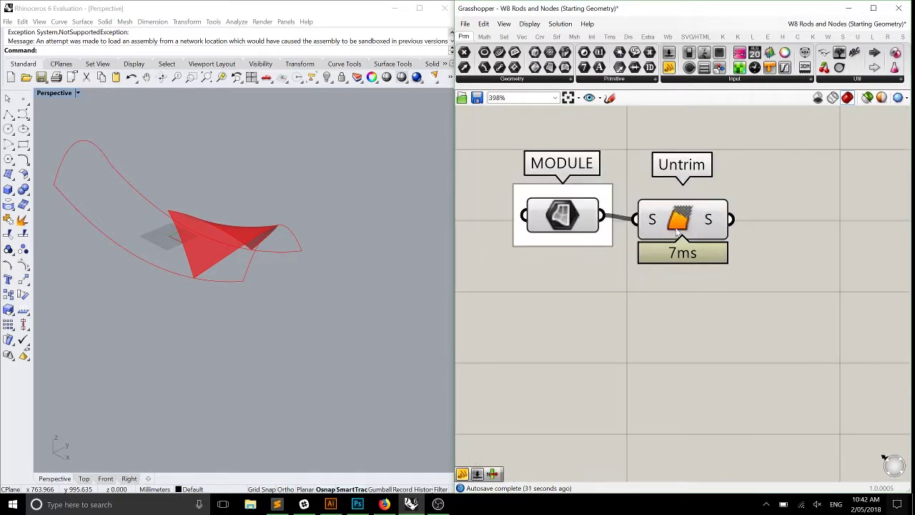
click(684, 243)
click(541, 321)
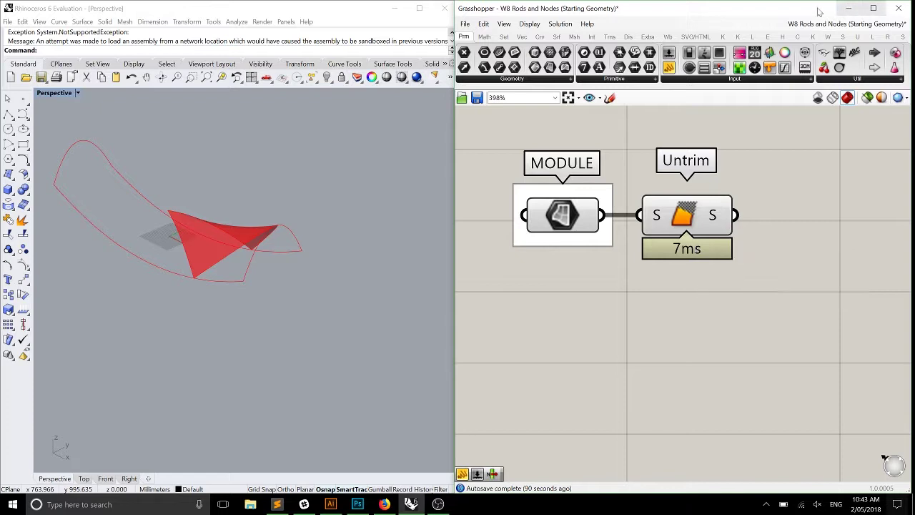
- Add a surface Dimensions component after Untrim and connect the untrimmed surface to its input
click(557, 37)
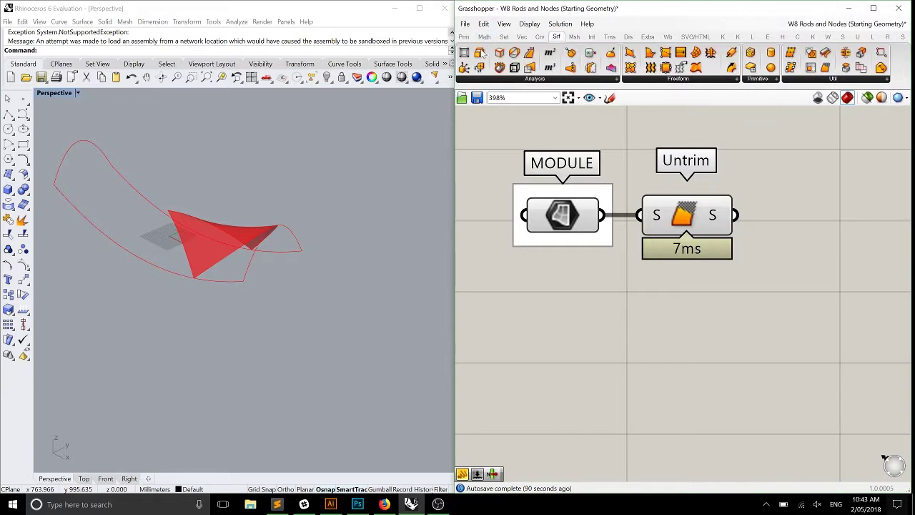
drag(529, 53, 773, 220)
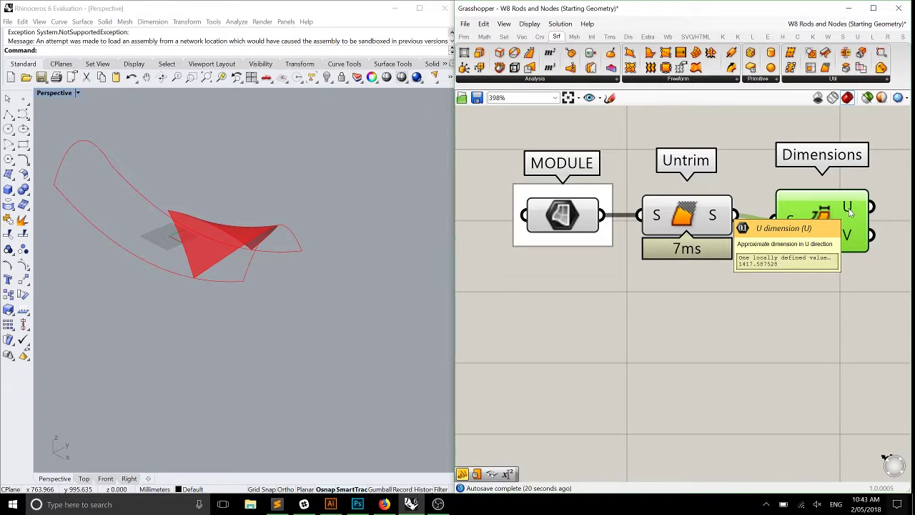
key(XF86AudioLowerVolume)
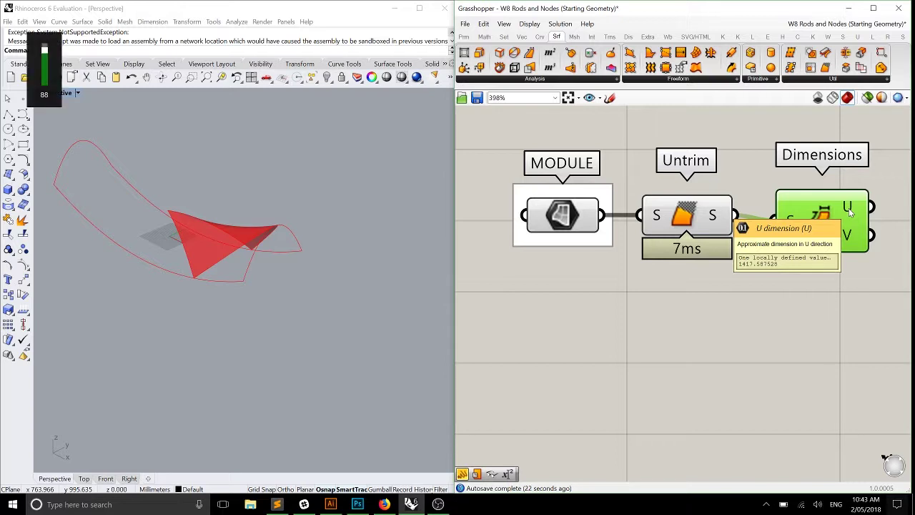
key(XF86AudioMute)
key(XF86AudioLowerVolume)
key(XF86AudioRaiseVolume)
- Add a panel after the Dimensions component and connect the U output to it
right_drag(816, 268, 572, 217)
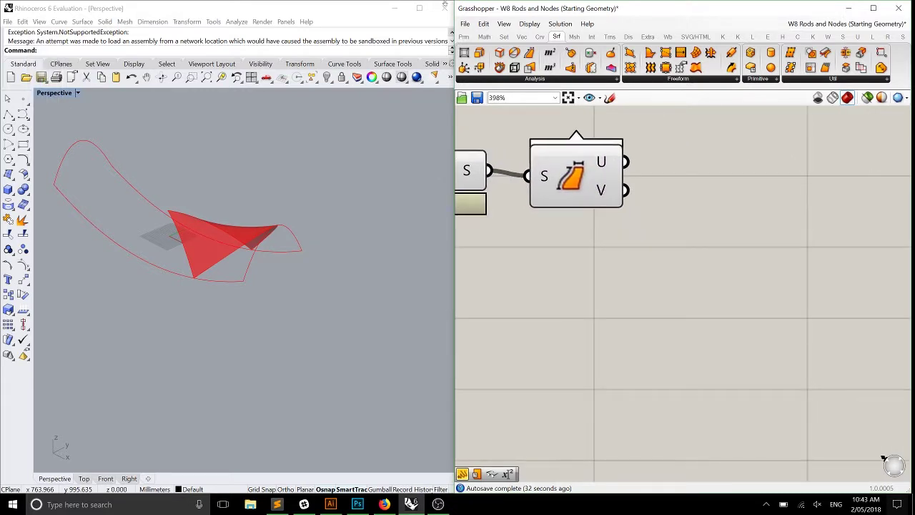
right_drag(651, 264, 631, 337)
click(463, 37)
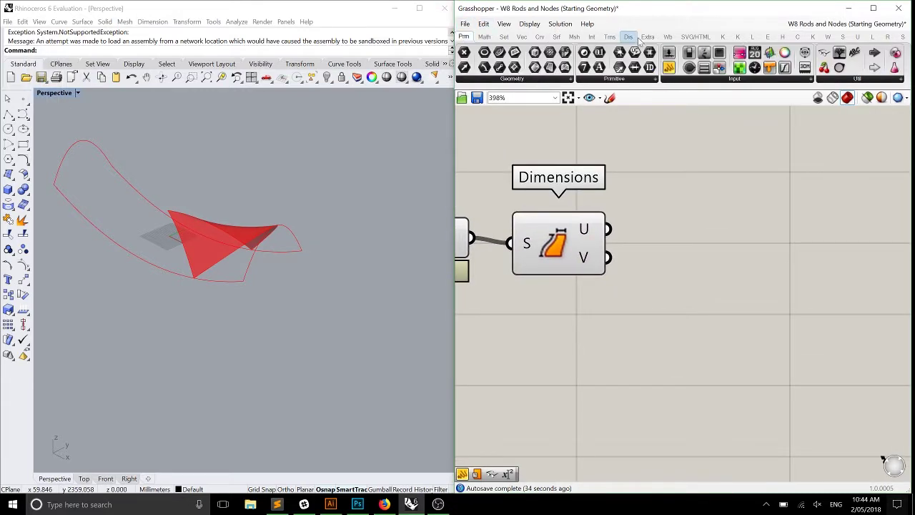
drag(667, 69, 711, 150)
drag(608, 229, 696, 218)
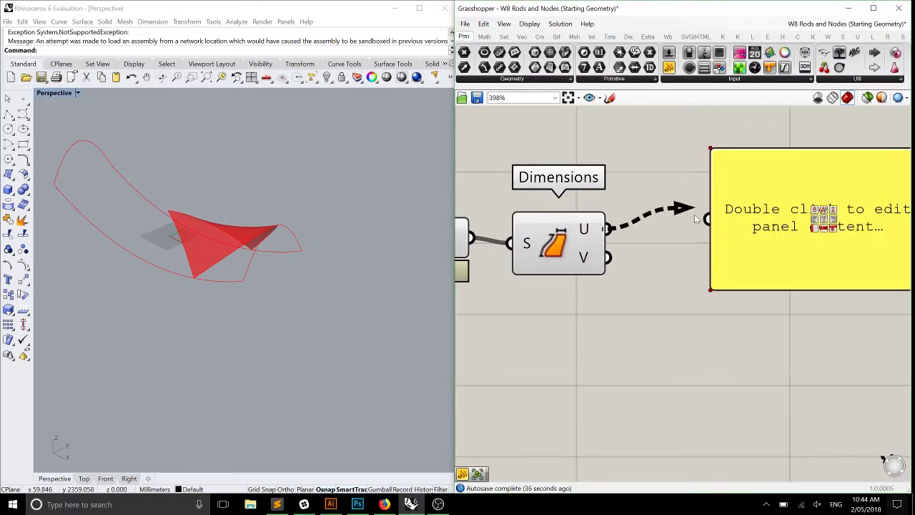
drag(607, 229, 706, 218)
- Duplicate the panel below the first one and connect the V output of Dimensions to the copy
drag(770, 239, 792, 349)
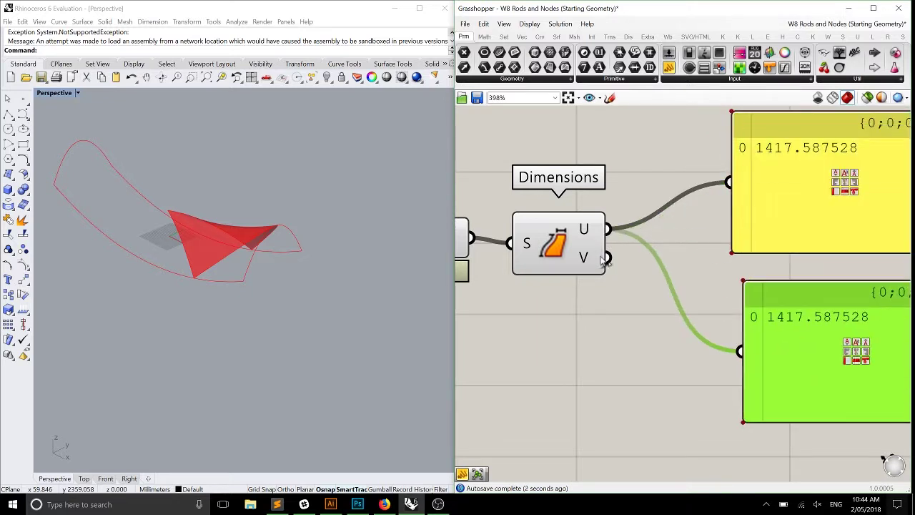
shift+drag(607, 258, 736, 354)
click(807, 383)
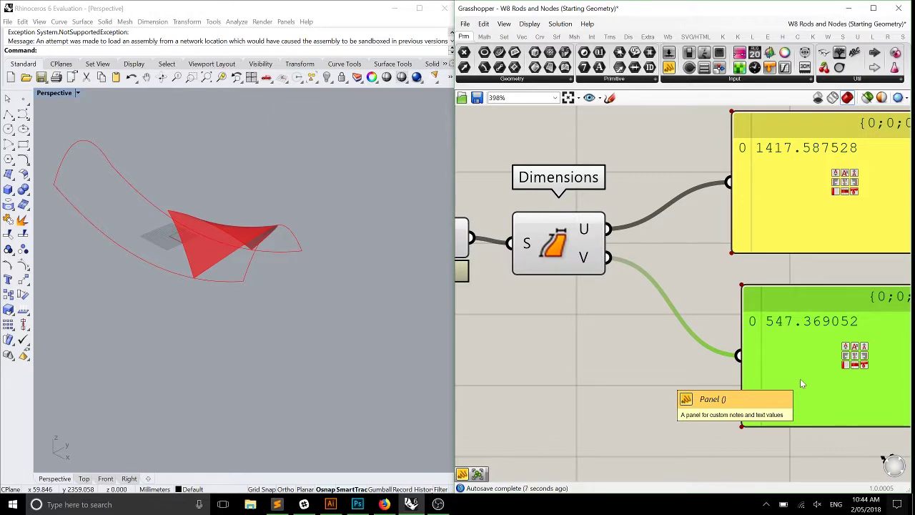
- Add a Plane Surface component after Dimensions, and connect U to its X input and V to its Y input
click(556, 37)
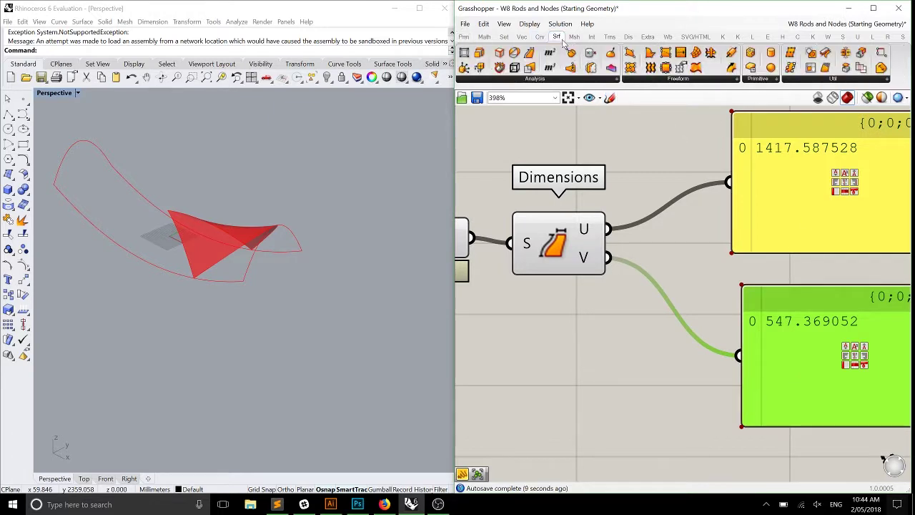
click(678, 80)
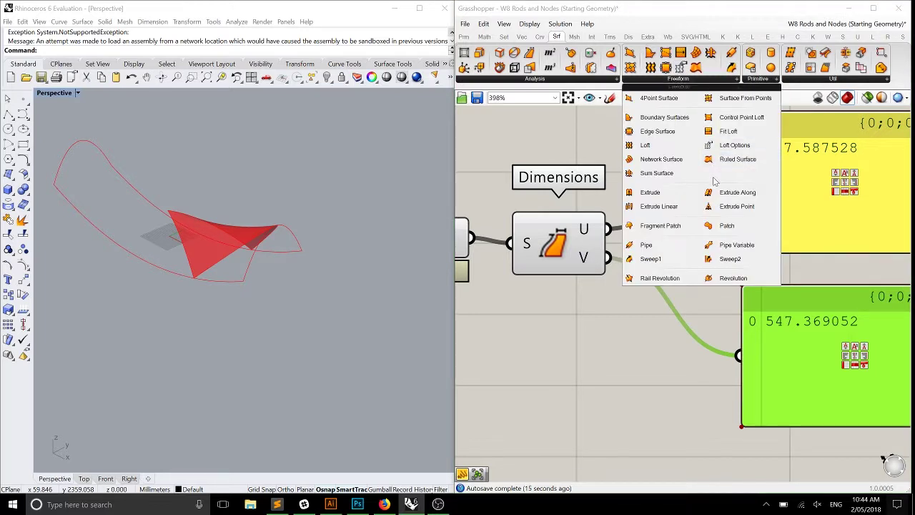
click(759, 79)
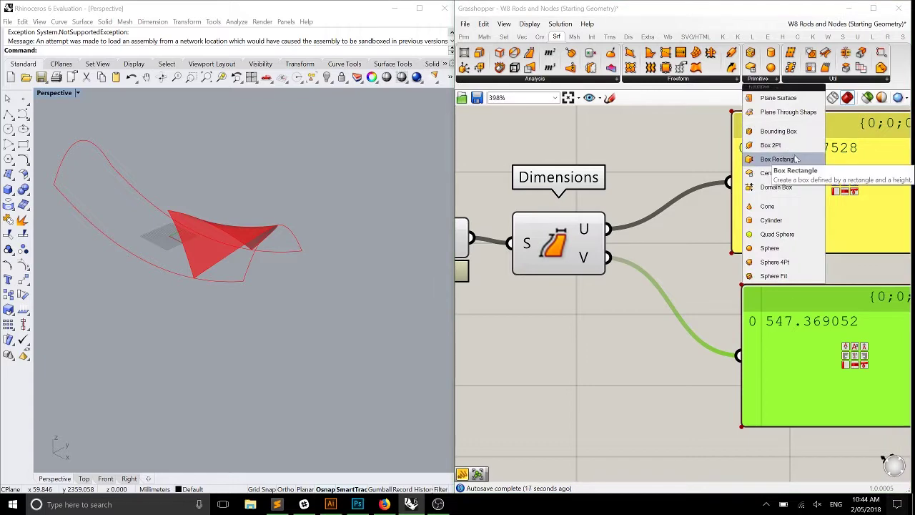
drag(778, 98, 695, 260)
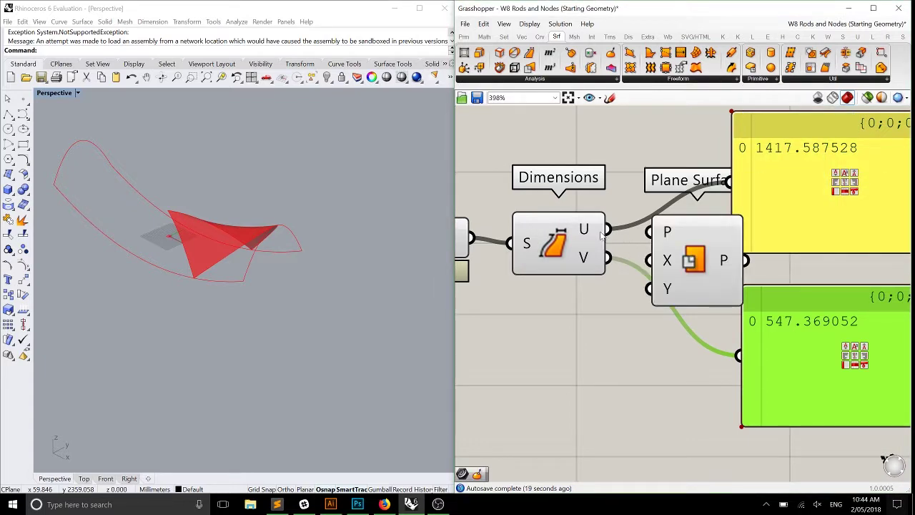
drag(607, 228, 666, 228)
right_drag(616, 262, 590, 263)
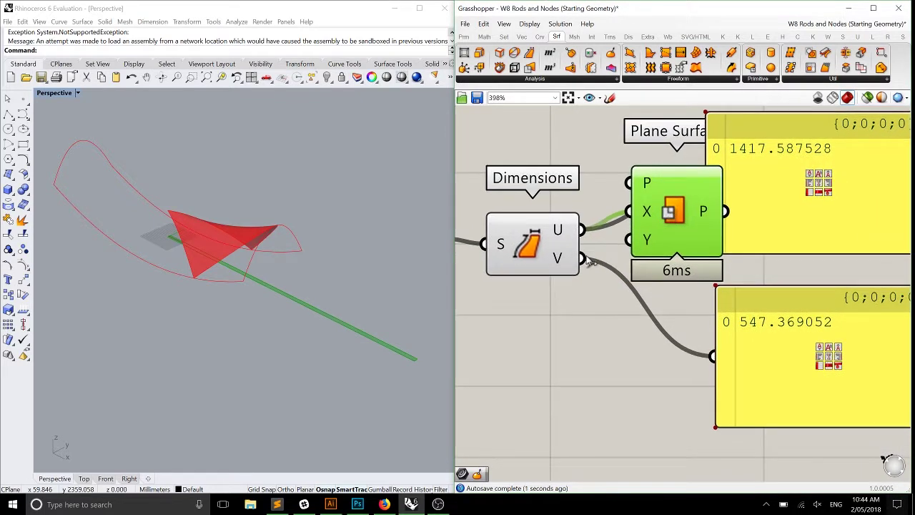
drag(588, 261, 628, 239)
- Move the V dimension panel clear of Plane Surface and compare the flat rectangle with the module in Perspective
scroll(628, 239, down, 2)
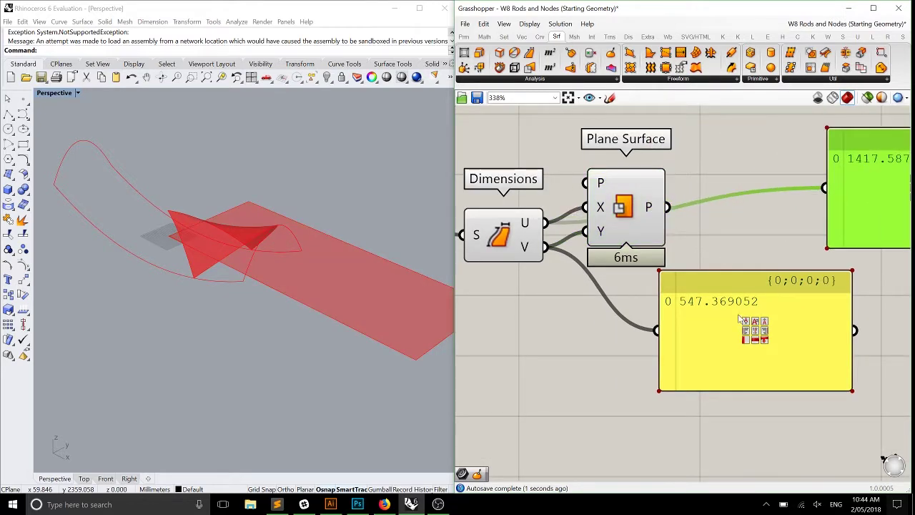
drag(741, 319, 796, 323)
right_drag(186, 307, 235, 293)
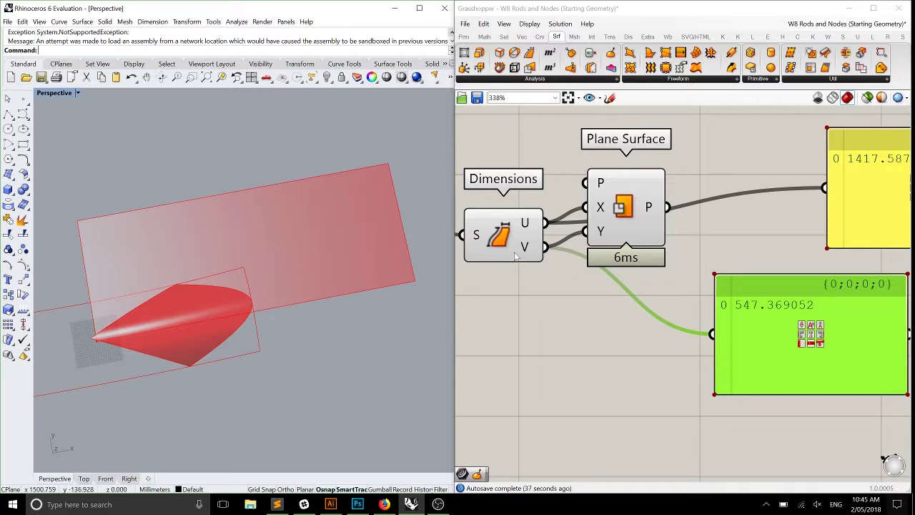
- Add a Brep Edges component below Dimensions and connect the MODULE parameter's output to its B input
scroll(612, 321, down, 1)
click(465, 36)
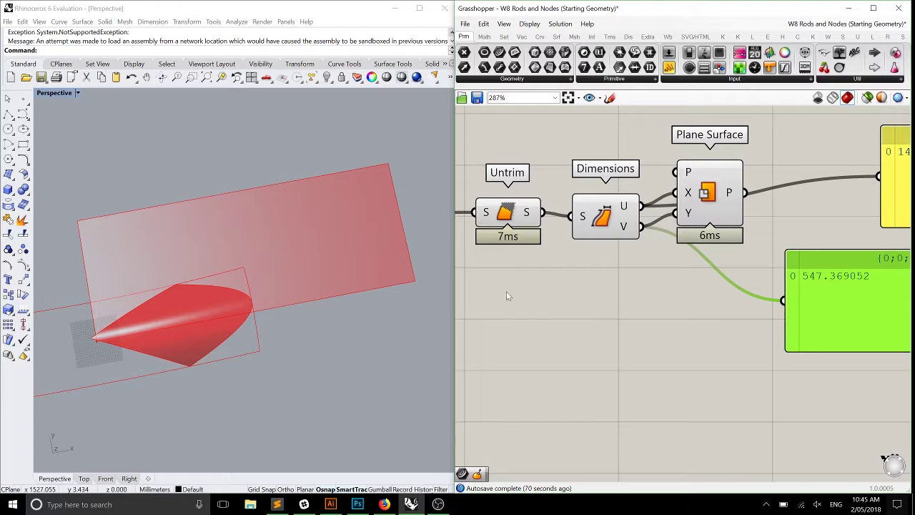
right_drag(565, 233, 702, 222)
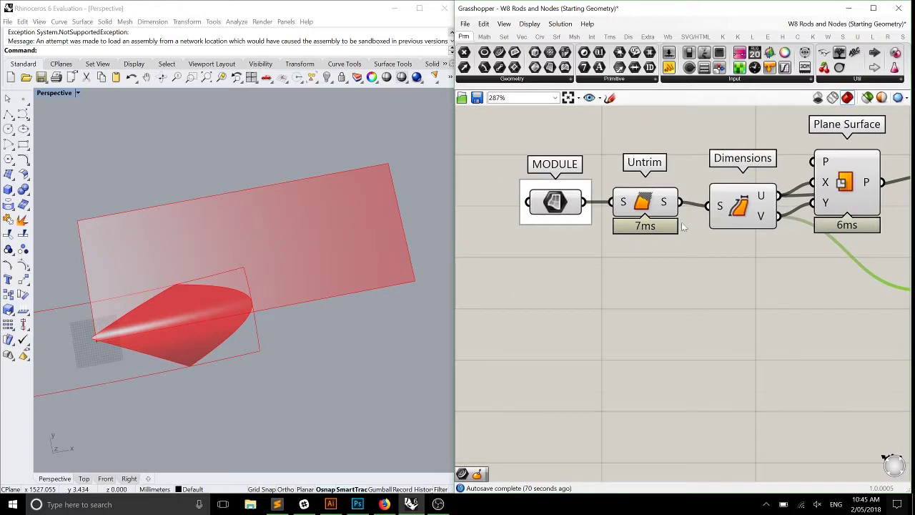
click(539, 37)
click(556, 37)
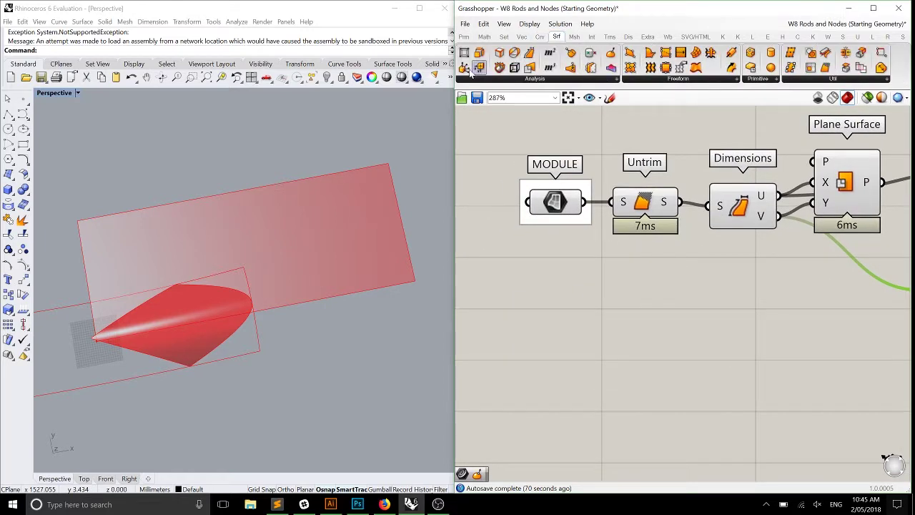
drag(500, 59, 715, 279)
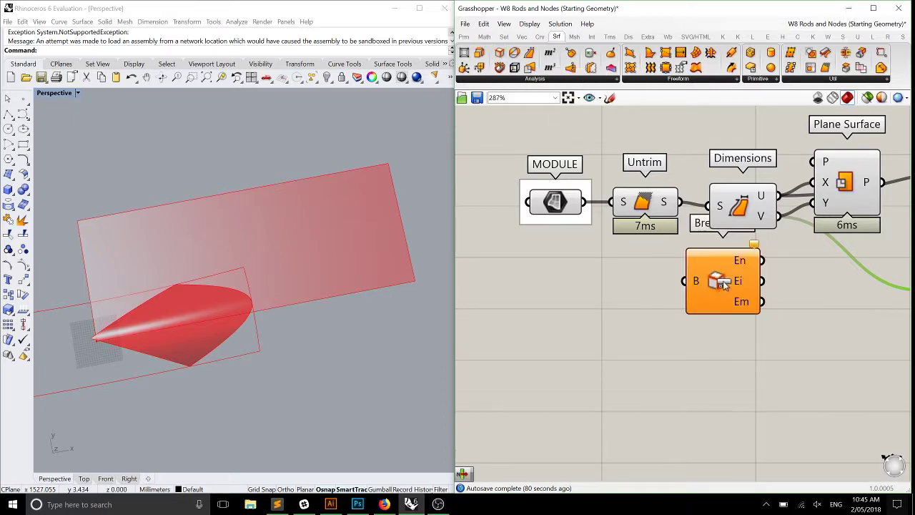
right_drag(715, 278, 646, 250)
right_drag(572, 233, 634, 228)
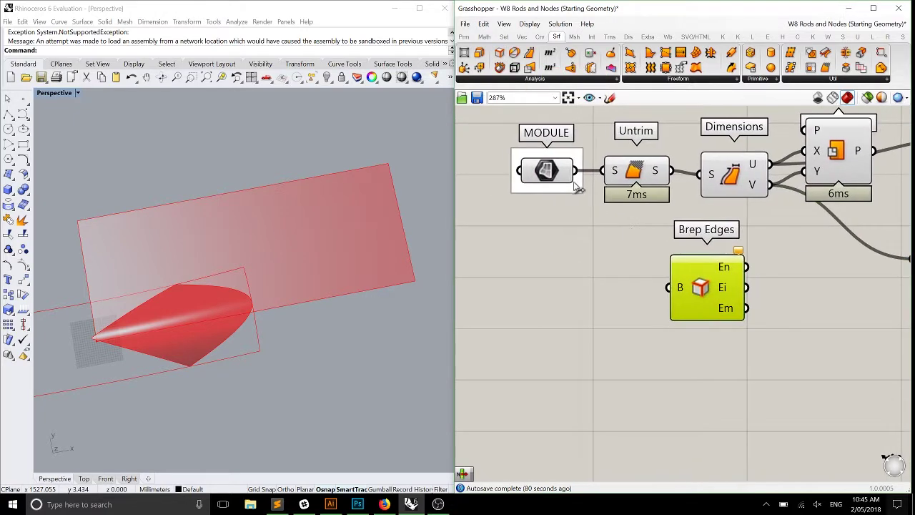
drag(577, 170, 664, 286)
- Connect the En output of Brep Edges to the former V dimension panel and enlarge the panel
right_drag(807, 285, 643, 272)
scroll(643, 273, down, 1)
drag(574, 241, 708, 249)
click(742, 290)
drag(742, 285, 742, 381)
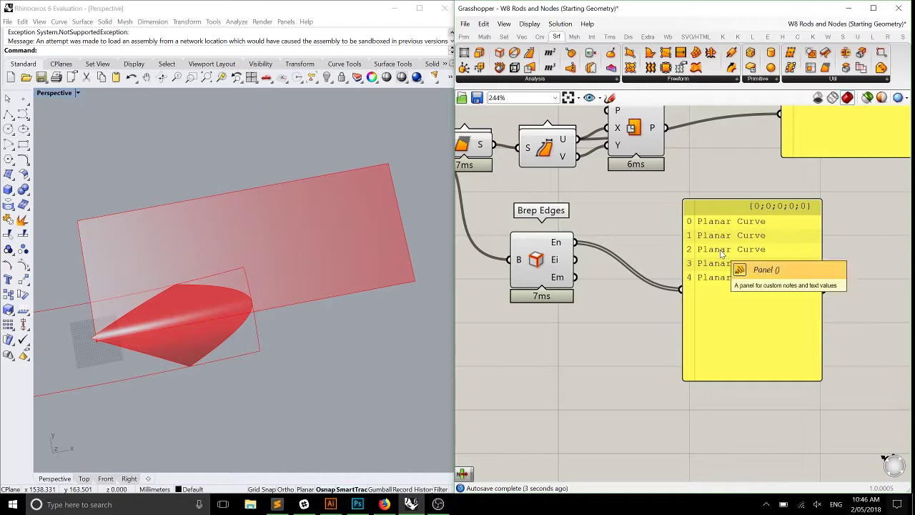
- Examine the module's edges in Perspective with Brep Edges selected, and line that component up with its panel
right_drag(228, 272, 235, 265)
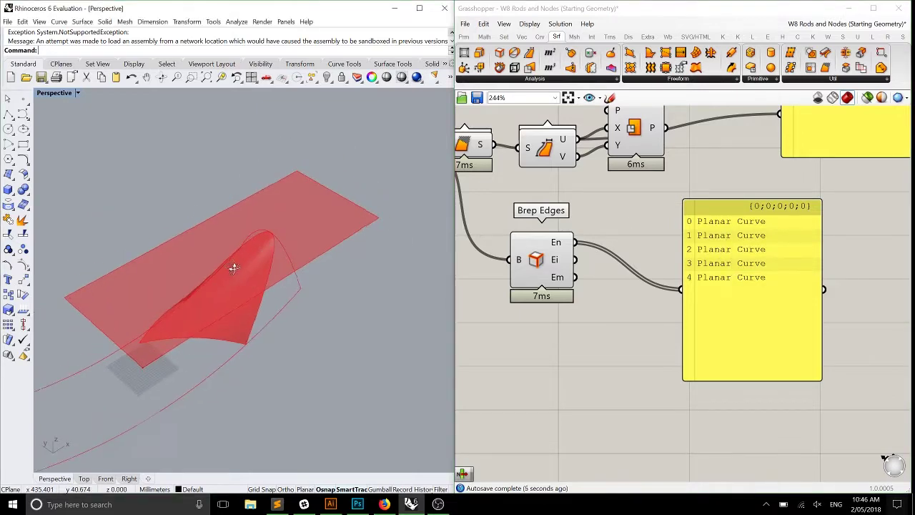
scroll(255, 300, up, 5)
right_drag(288, 249, 336, 303)
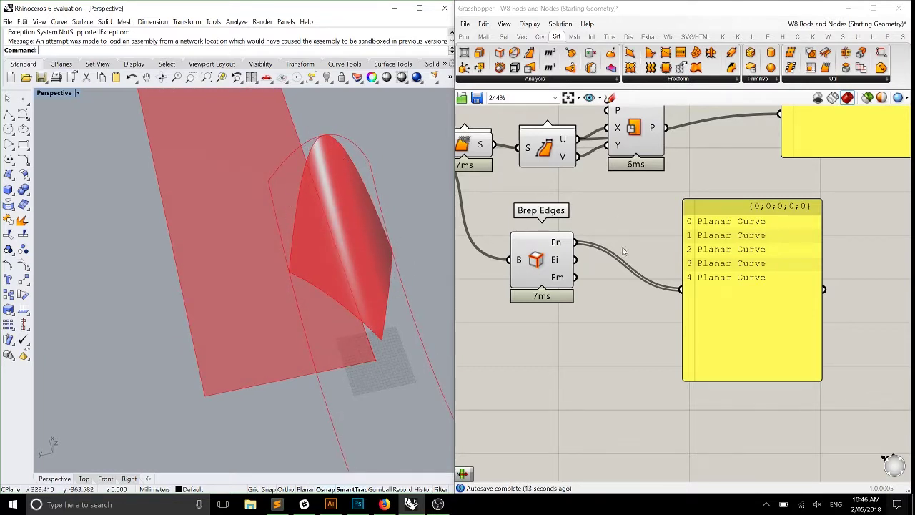
right_drag(616, 251, 643, 248)
click(573, 273)
drag(573, 273, 569, 299)
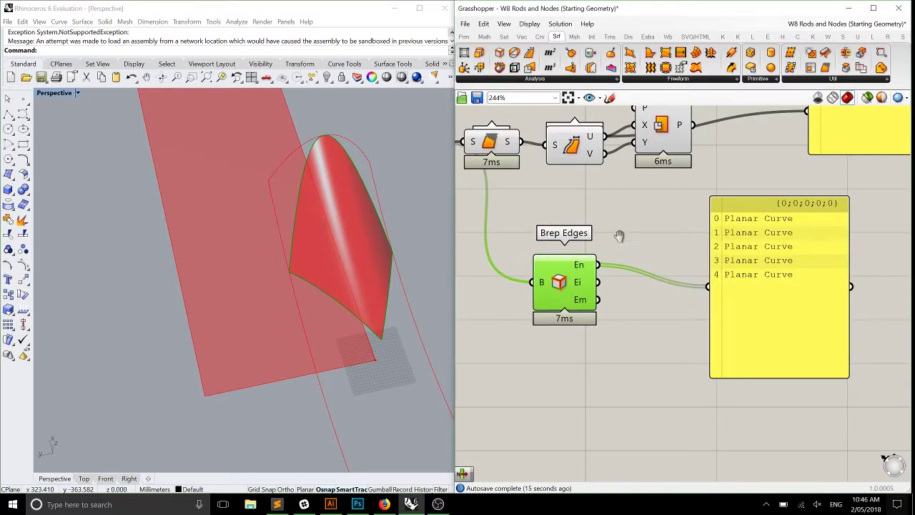
right_drag(568, 299, 537, 270)
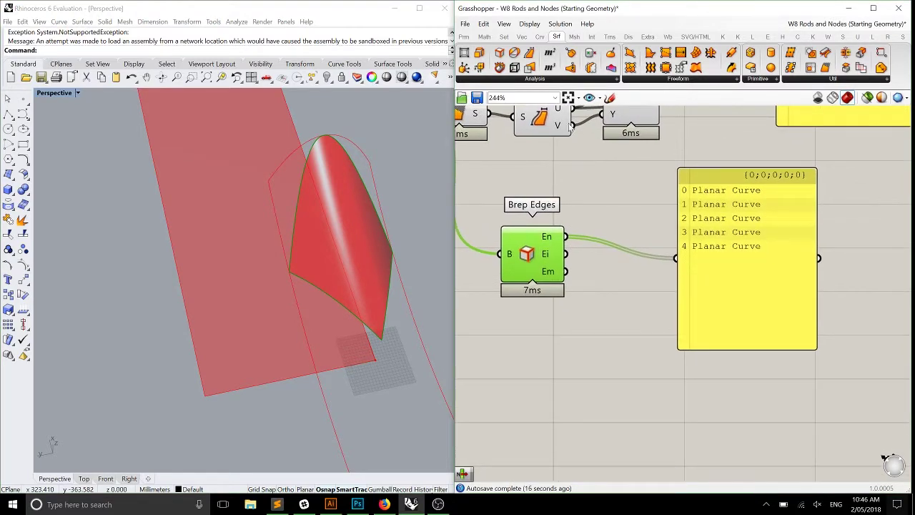
- Add a Divide Curve component beside Brep Edges, connect En to its C input, and shift the panel to make room
click(540, 37)
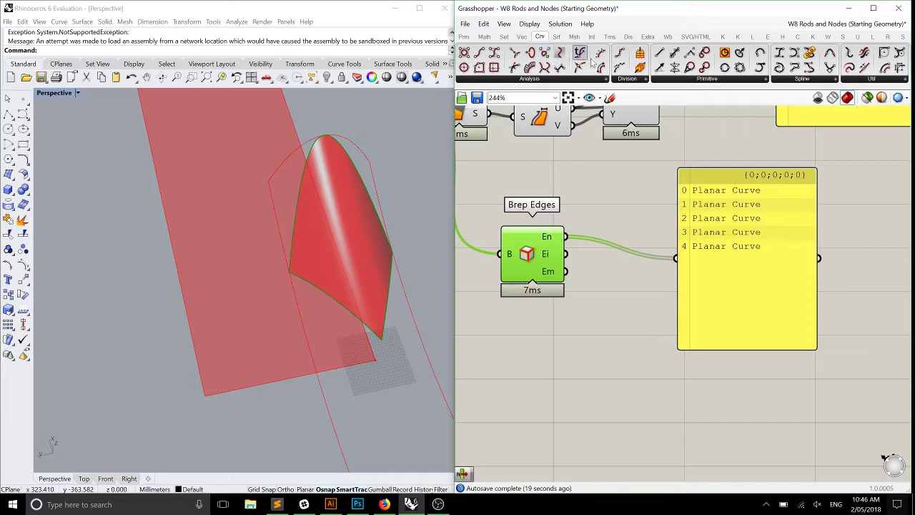
drag(616, 57, 622, 271)
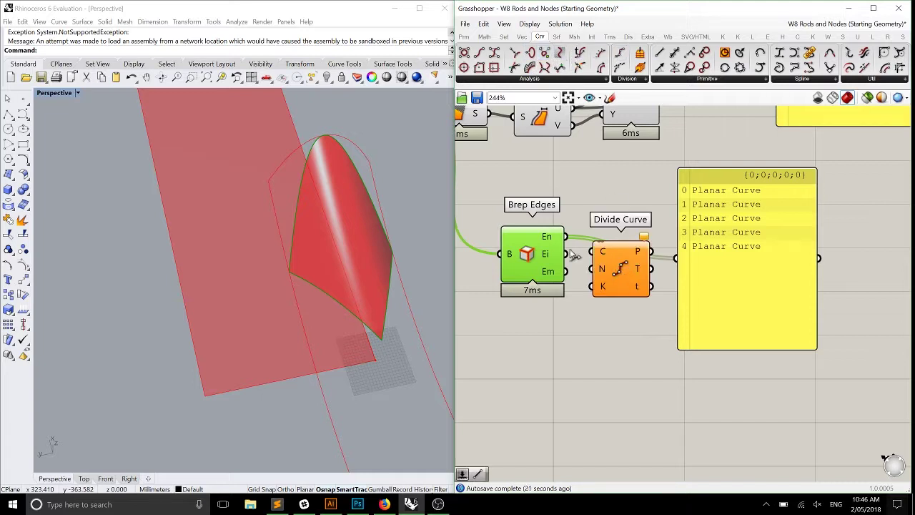
drag(565, 237, 602, 252)
drag(620, 275, 625, 260)
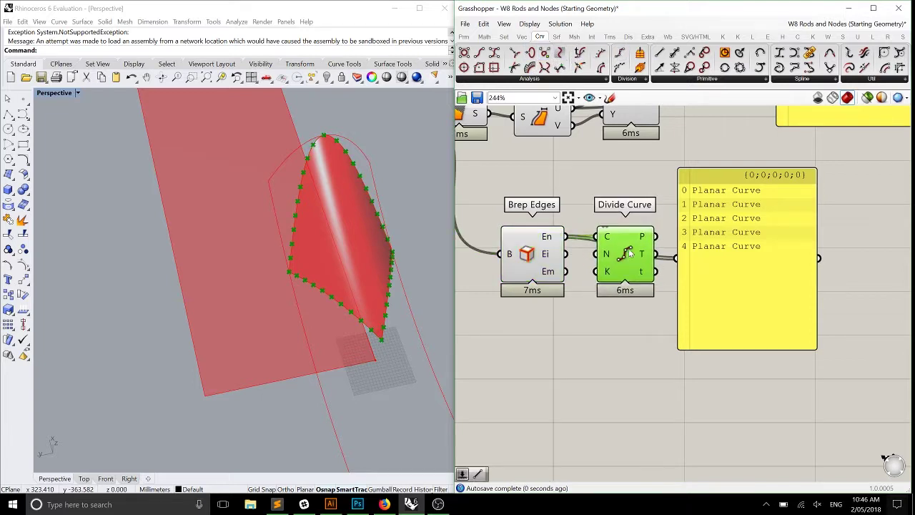
drag(716, 279, 750, 275)
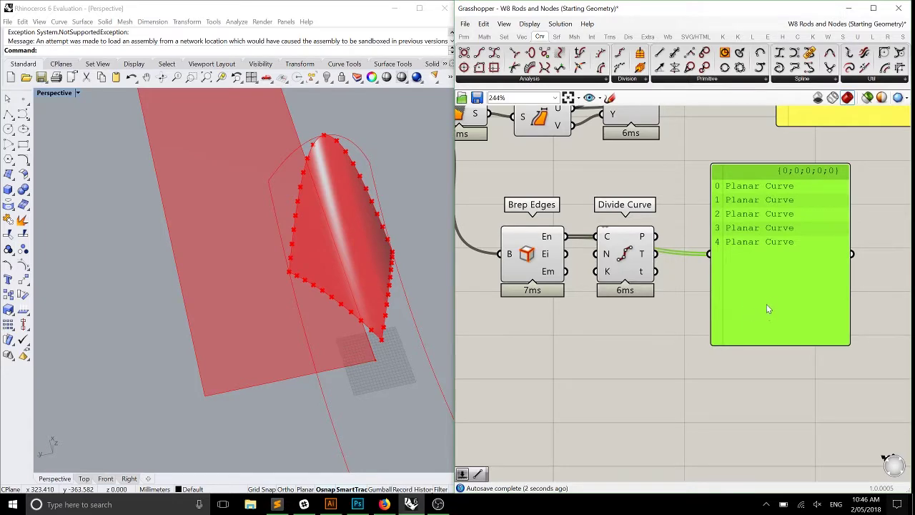
right_drag(388, 261, 219, 110)
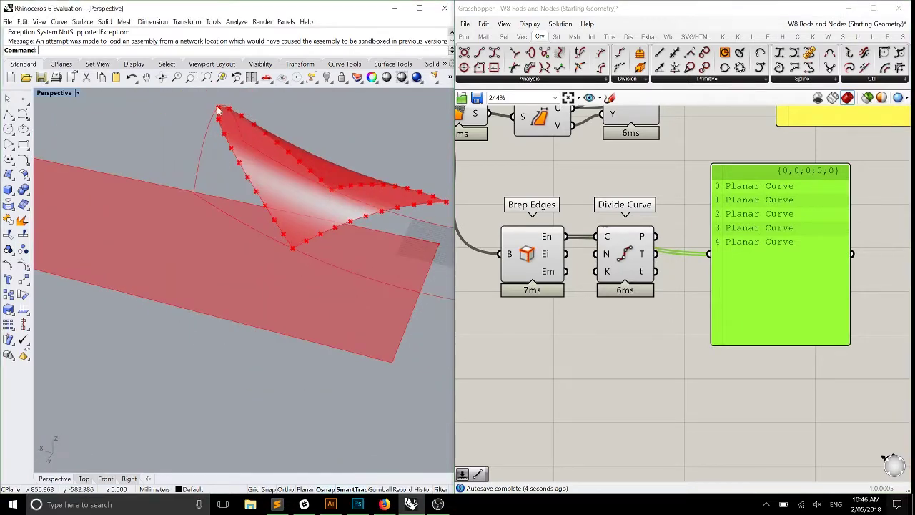
right_drag(292, 174, 239, 240)
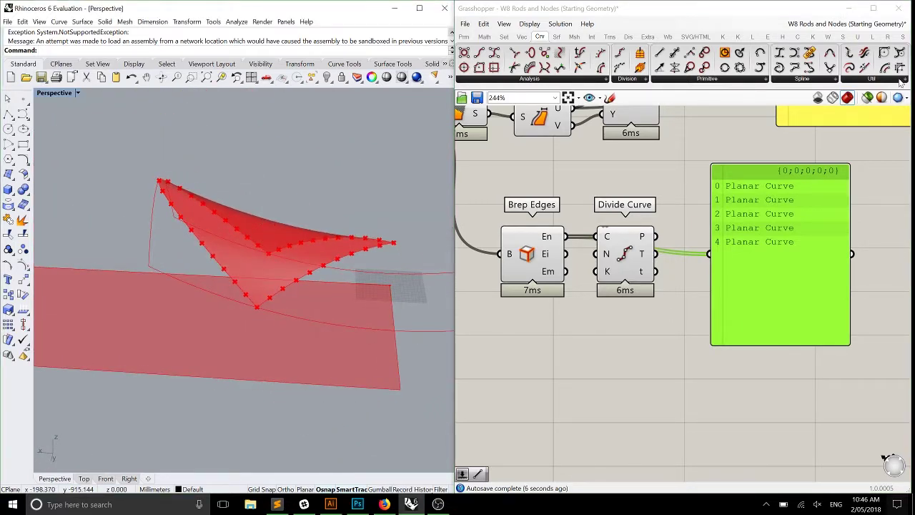
- Change the preview colour of unselected geometry to a darker red in the Grasshopper viewport settings
click(483, 23)
click(470, 10)
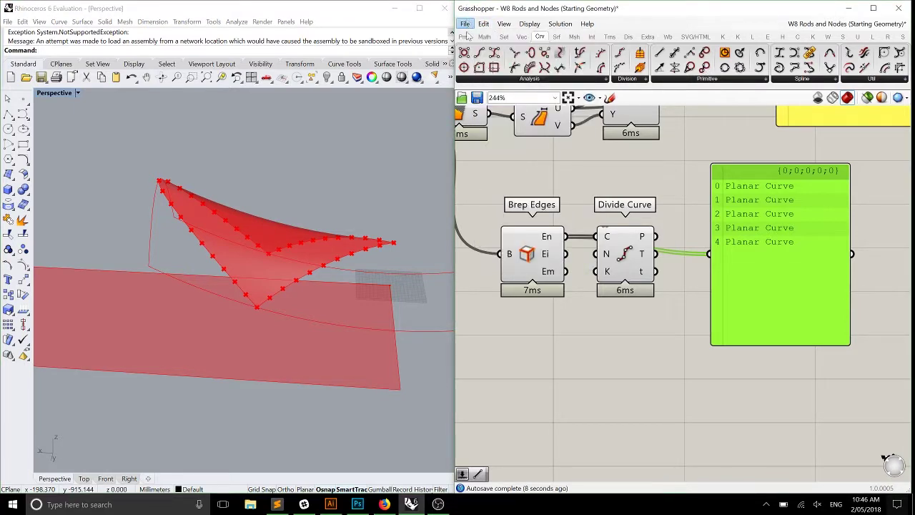
click(465, 25)
mouse_move(499, 198)
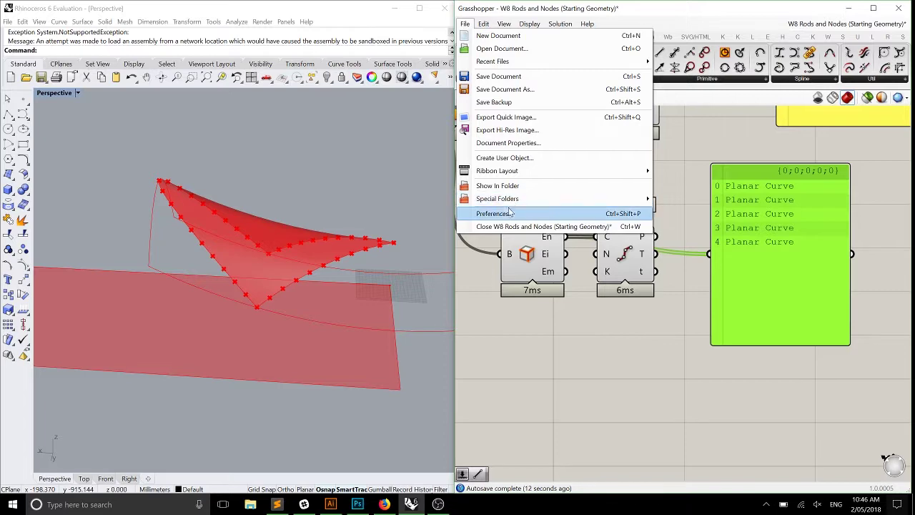
click(510, 212)
click(408, 227)
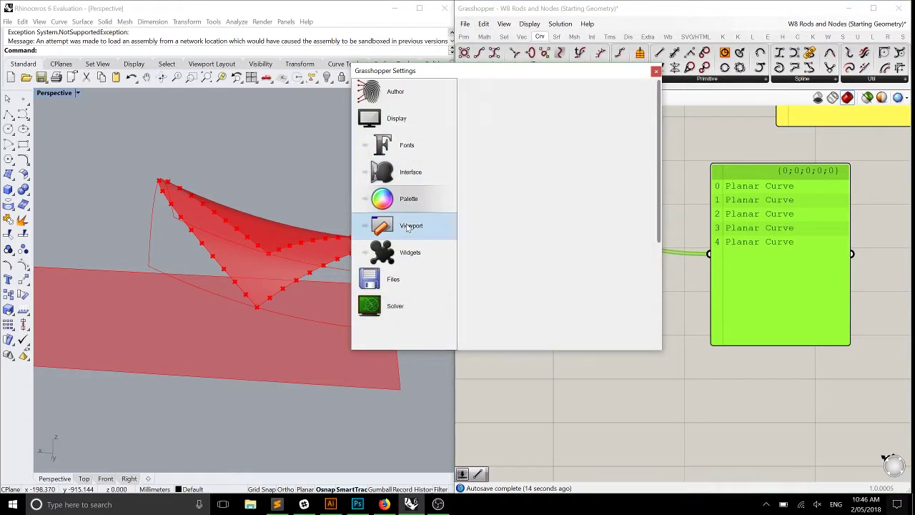
drag(524, 146, 520, 248)
drag(589, 142, 632, 129)
click(655, 71)
right_drag(221, 264, 329, 266)
- Move the Brep Edges and Divide Curve components together further below the Untrim and Dimensions row
right_drag(557, 265, 618, 275)
scroll(622, 268, down, 1)
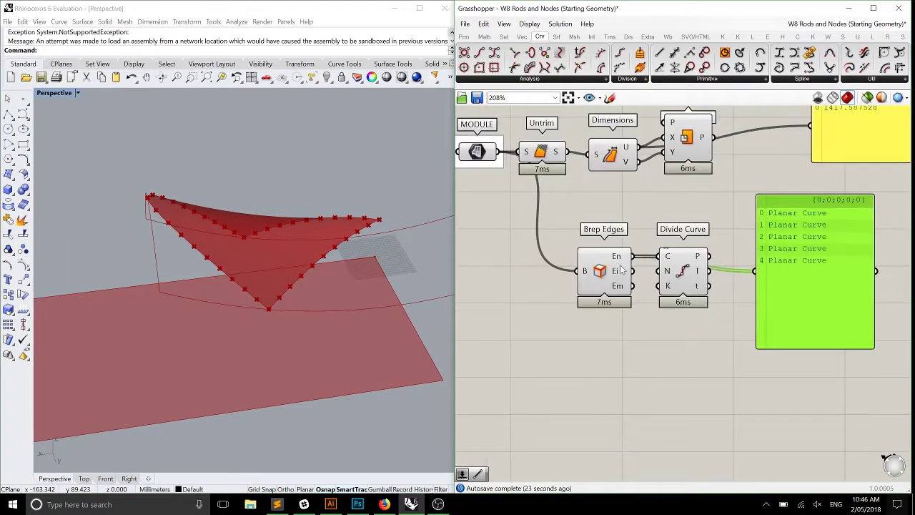
click(621, 269)
shift+click(666, 278)
right_drag(686, 213, 687, 229)
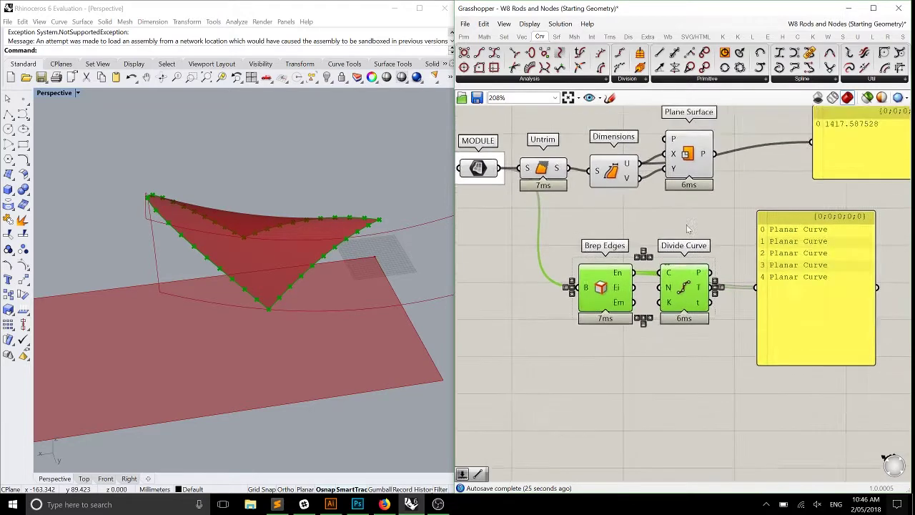
scroll(686, 229, down, 1)
drag(654, 231, 593, 262)
click(674, 247)
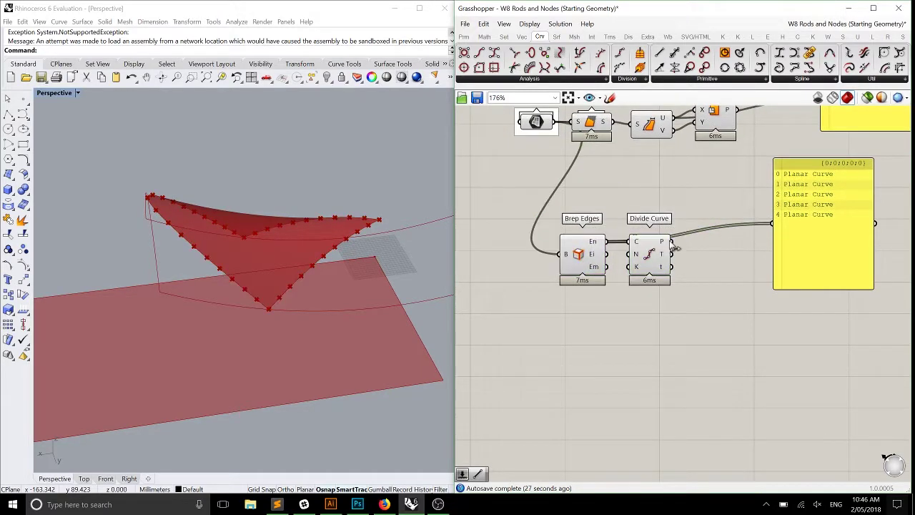
- Add a Surface Closest Point component beside Divide Curve and shift the panel to make room for it
scroll(674, 247, up, 2)
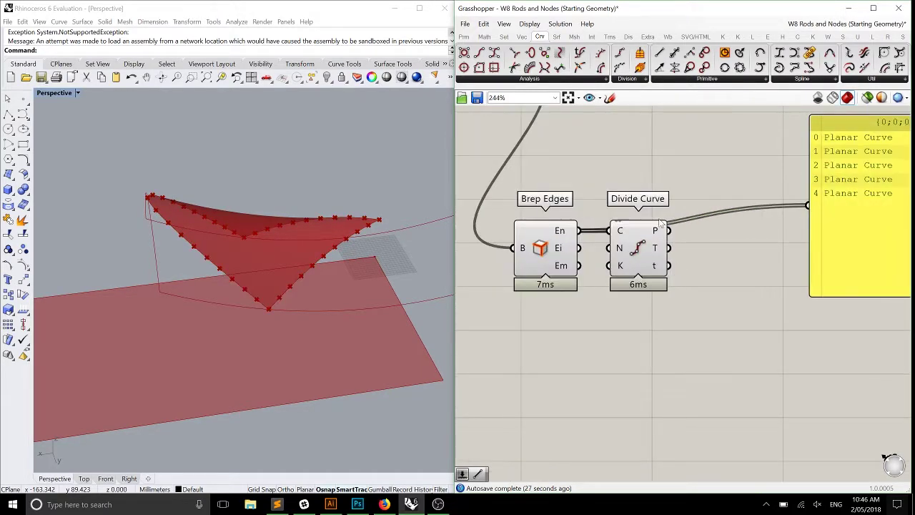
click(558, 37)
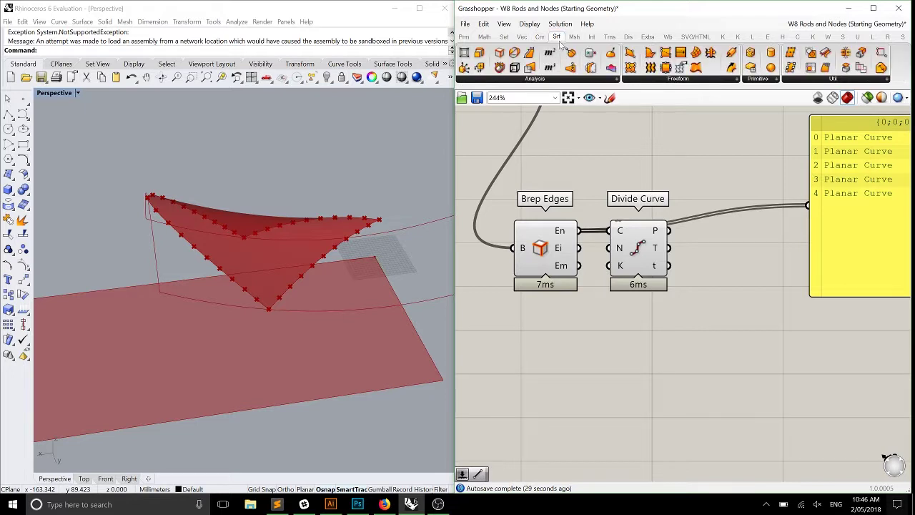
click(588, 80)
drag(568, 225, 729, 246)
drag(841, 237, 884, 221)
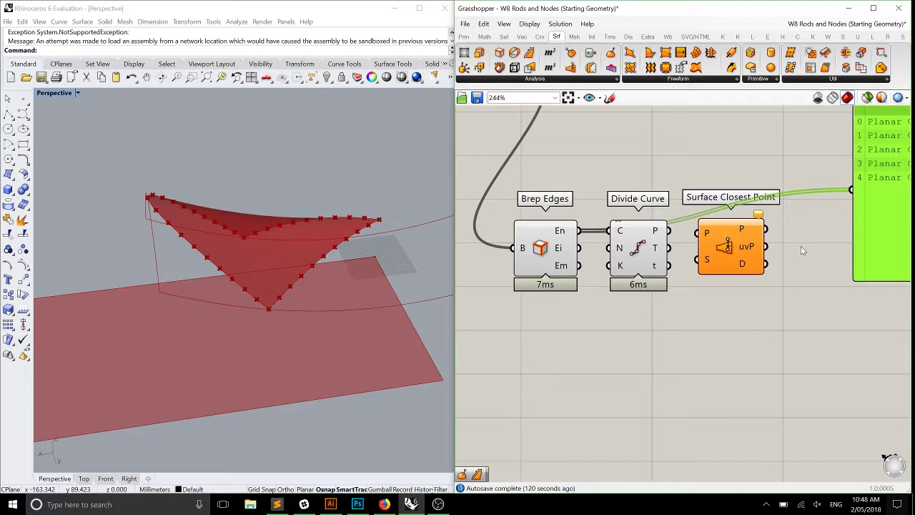
- Connect Divide Curve's P output and Untrim's S output to Surface Closest Point's P and S inputs, and line the component up beside Divide Curve
drag(668, 230, 726, 196)
right_drag(577, 117, 653, 206)
scroll(724, 288, down, 2)
drag(664, 173, 777, 296)
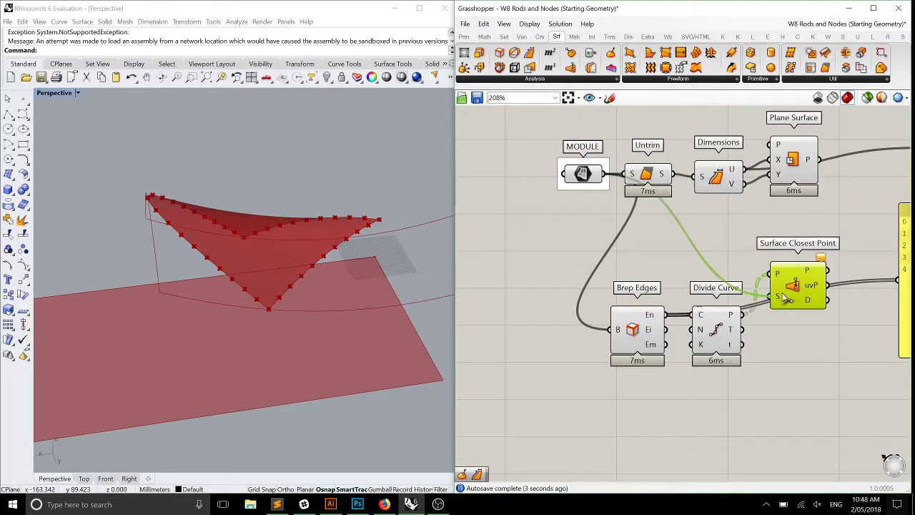
right_drag(785, 298, 711, 247)
drag(710, 247, 741, 304)
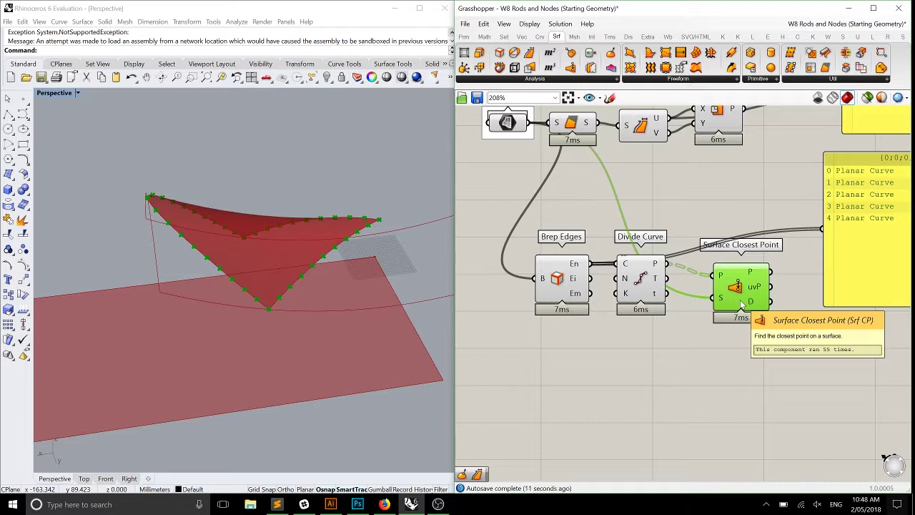
- Connect Surface Closest Point's uvP output to the panel, then widen the panel and move it level with the component
scroll(741, 304, up, 4)
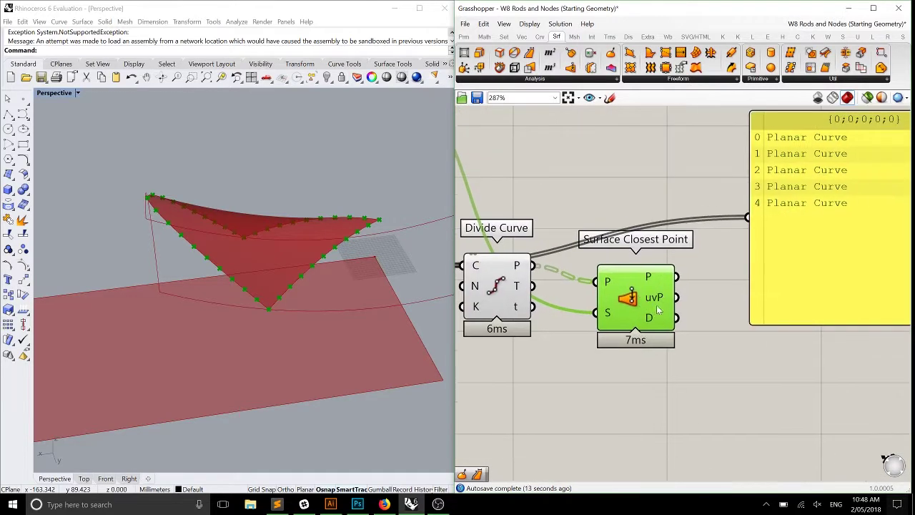
drag(677, 297, 747, 216)
scroll(747, 217, down, 2)
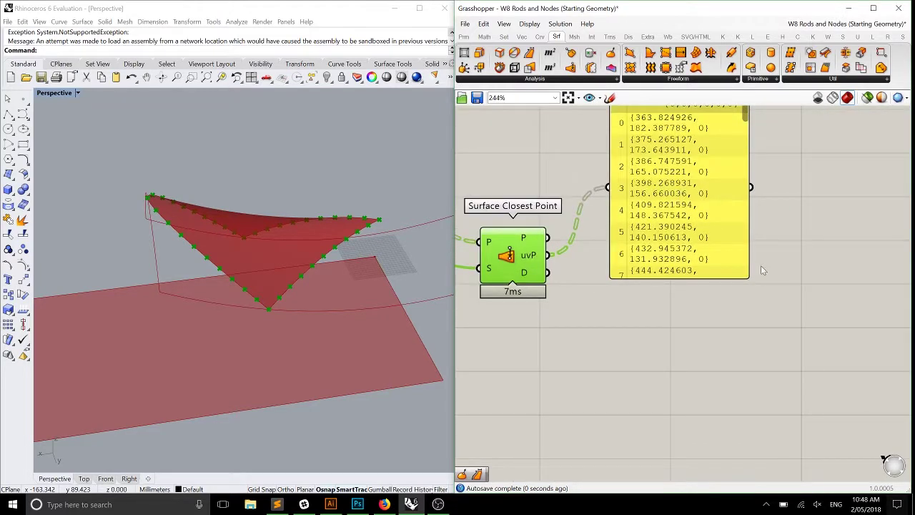
drag(746, 268, 825, 292)
drag(657, 113, 657, 223)
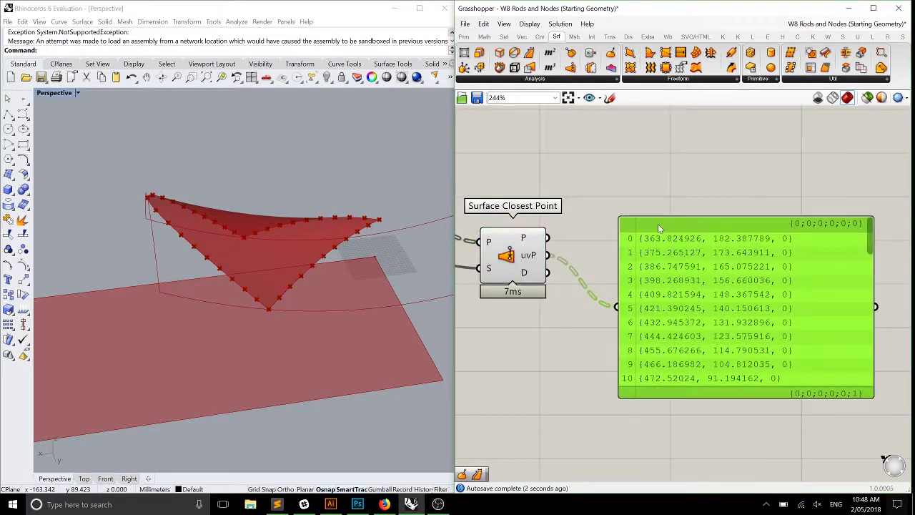
- Position the panel clear of Surface Closest Point's outputs and reparameterize that component's S input
scroll(658, 224, up, 4)
drag(694, 247, 623, 217)
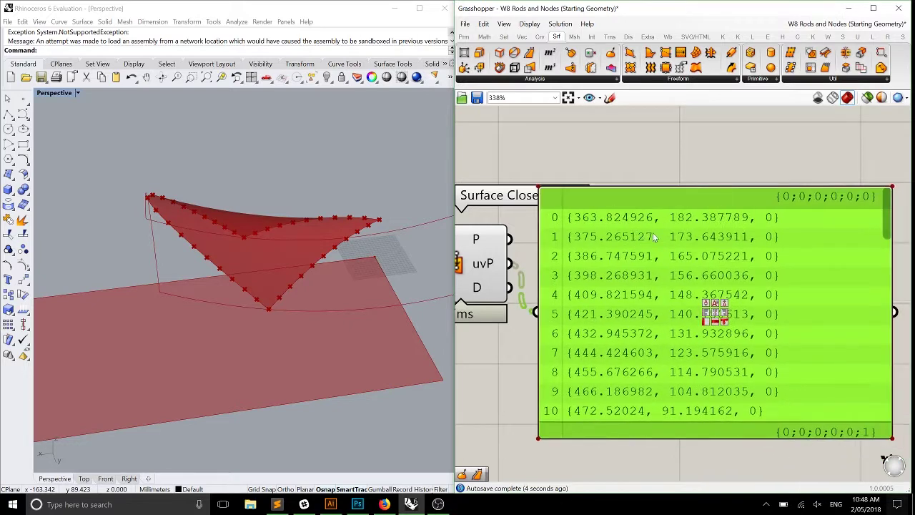
right_drag(602, 233, 707, 227)
scroll(707, 229, down, 1)
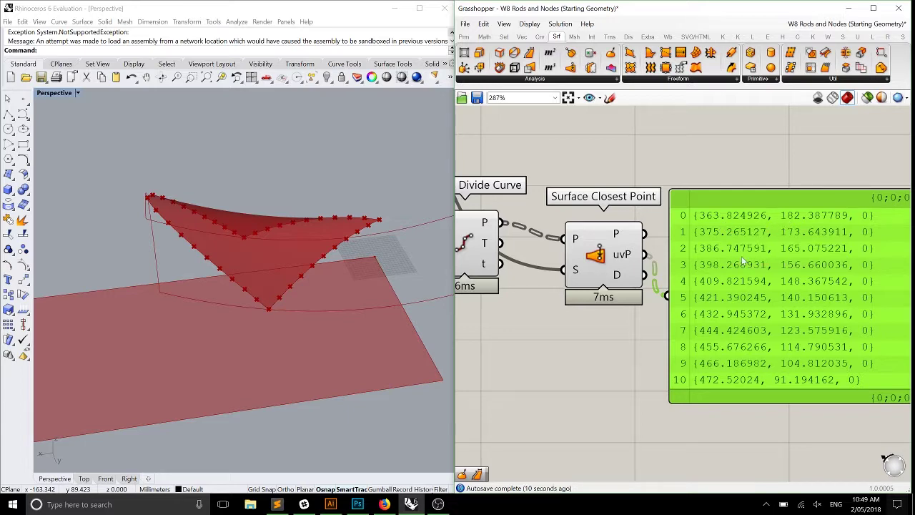
drag(742, 261, 766, 233)
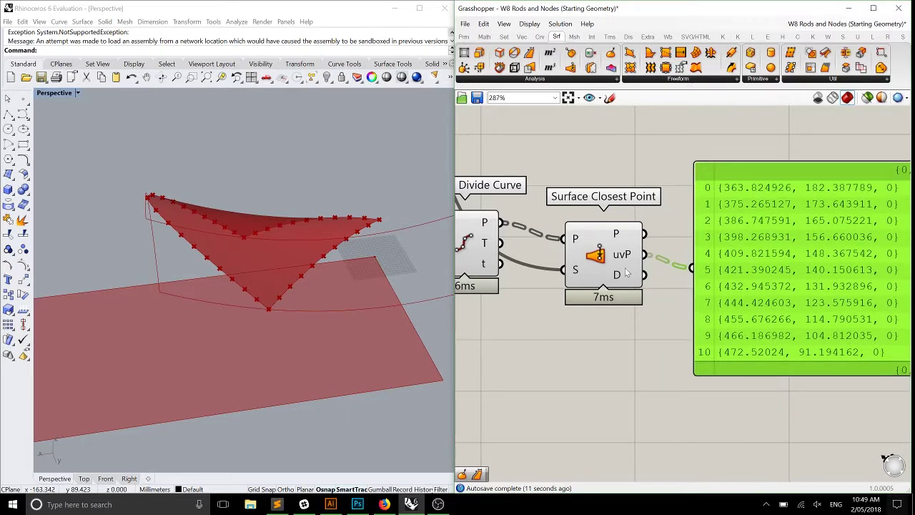
right_click(575, 270)
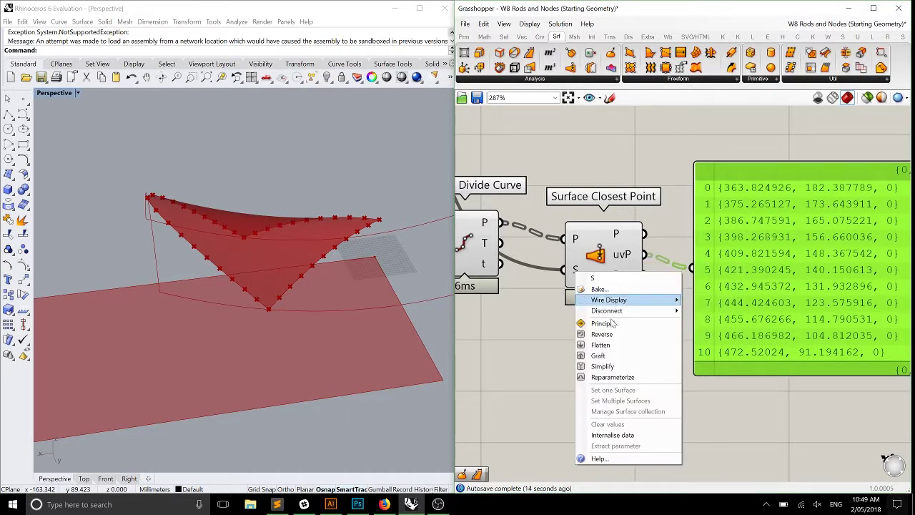
click(619, 376)
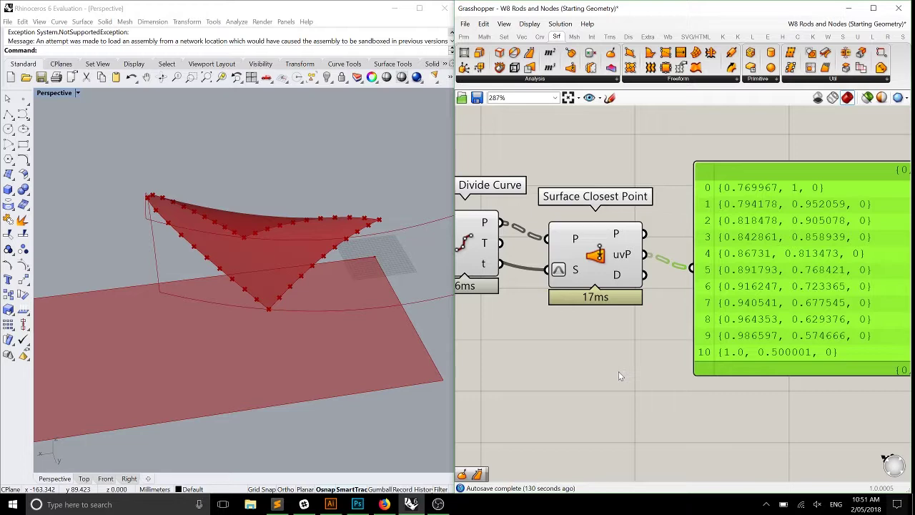
- Review the module and flattened surface in Perspective, and add an Evaluate Surface component above Surface Closest Point
right_drag(271, 221, 289, 206)
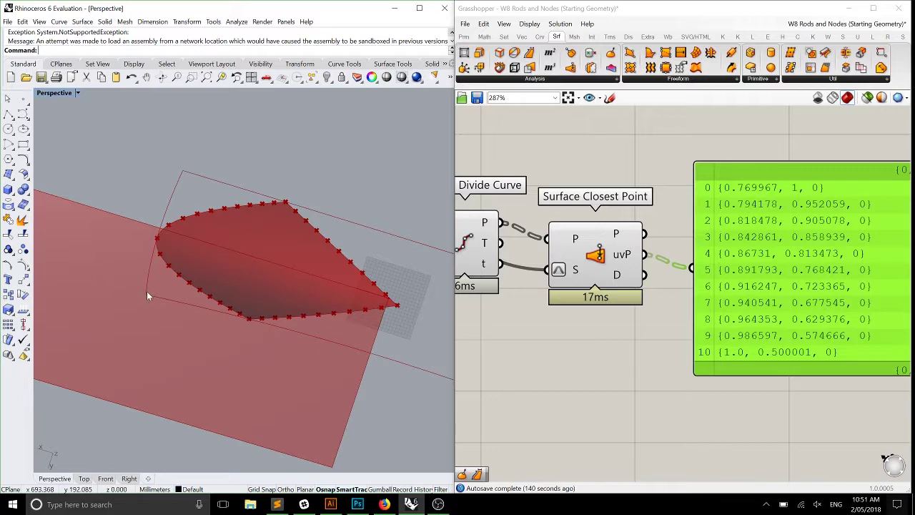
right_drag(149, 291, 277, 364)
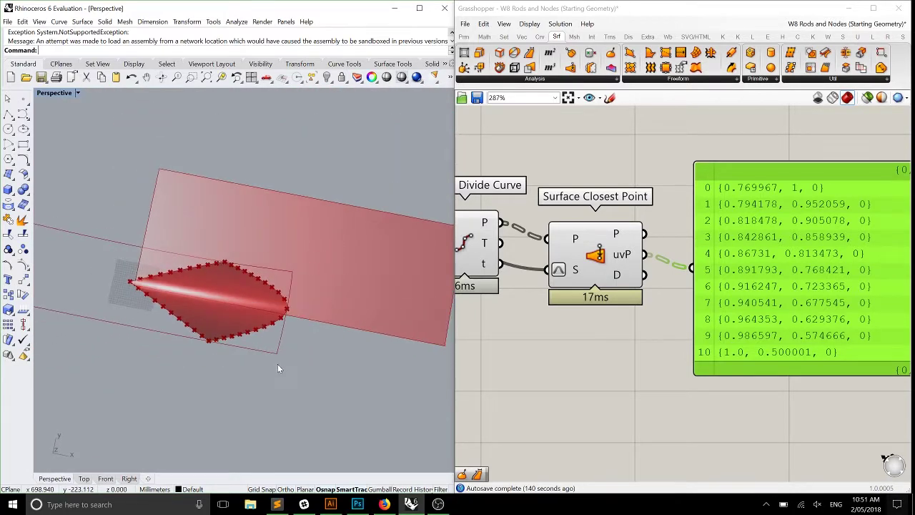
right_drag(301, 274, 234, 300)
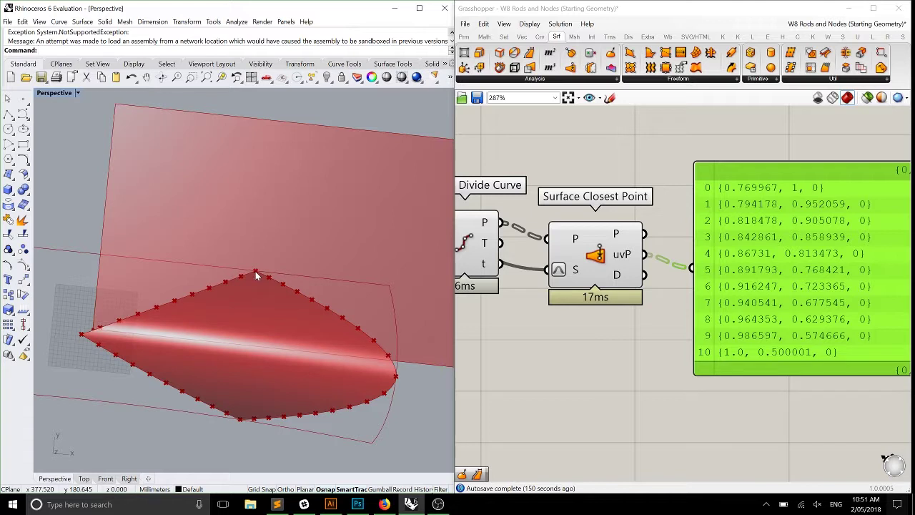
right_drag(256, 275, 258, 288)
scroll(258, 288, down, 3)
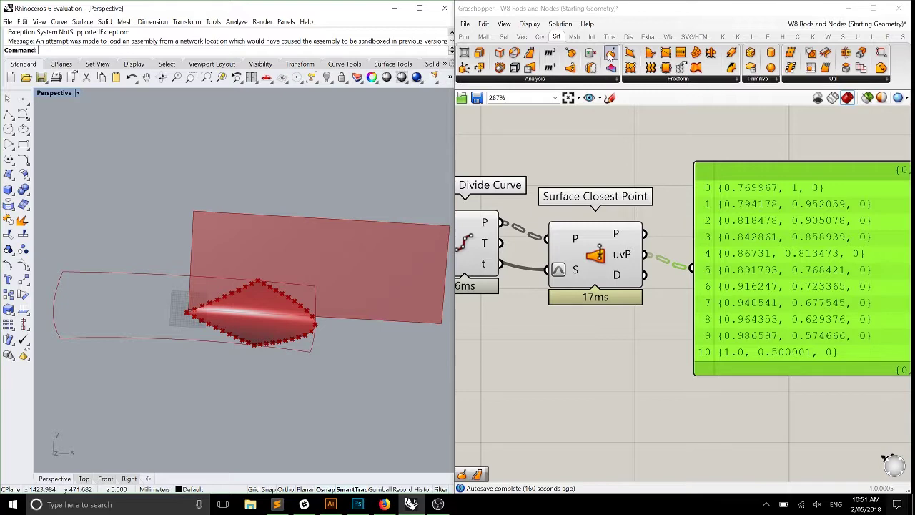
drag(609, 55, 719, 210)
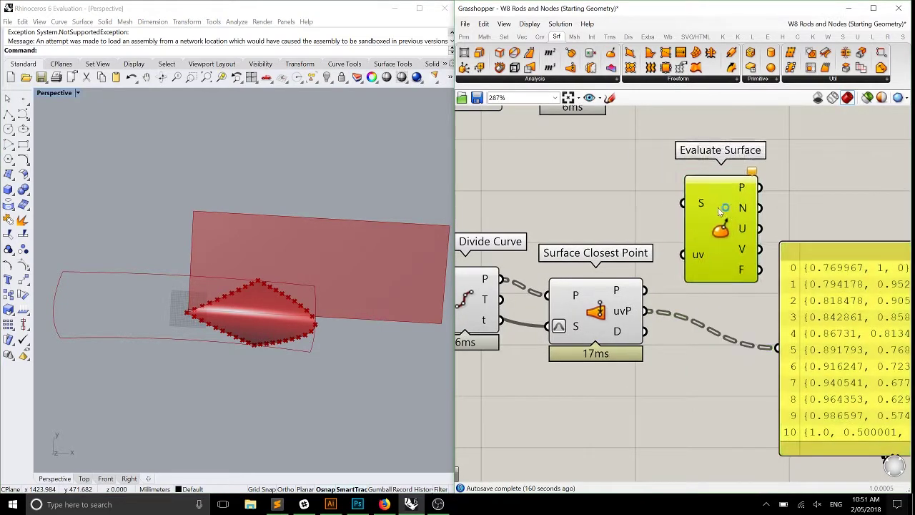
scroll(662, 196, down, 2)
- Connect Plane Surface's P output to Evaluate Surface's S input and Surface Closest Point's uvP output to its uv input
right_drag(654, 216, 696, 216)
drag(686, 197, 704, 205)
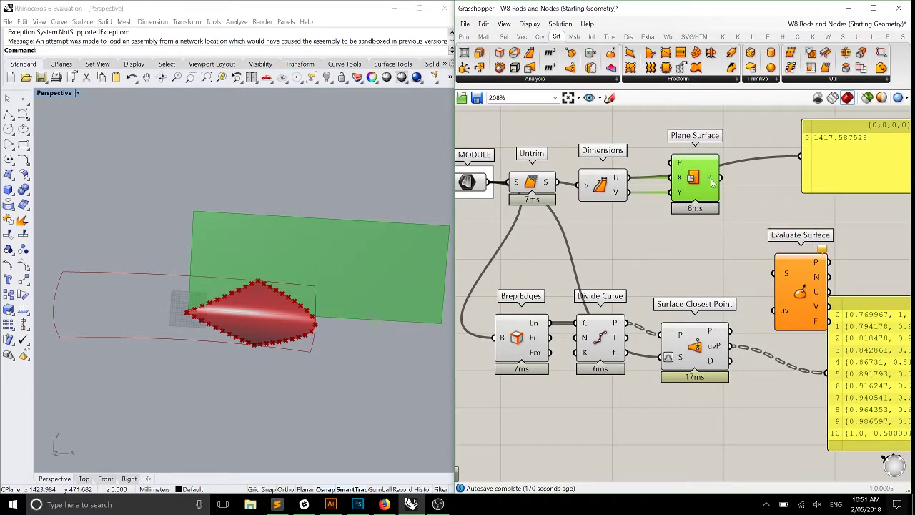
right_drag(711, 183, 611, 157)
drag(619, 152, 674, 252)
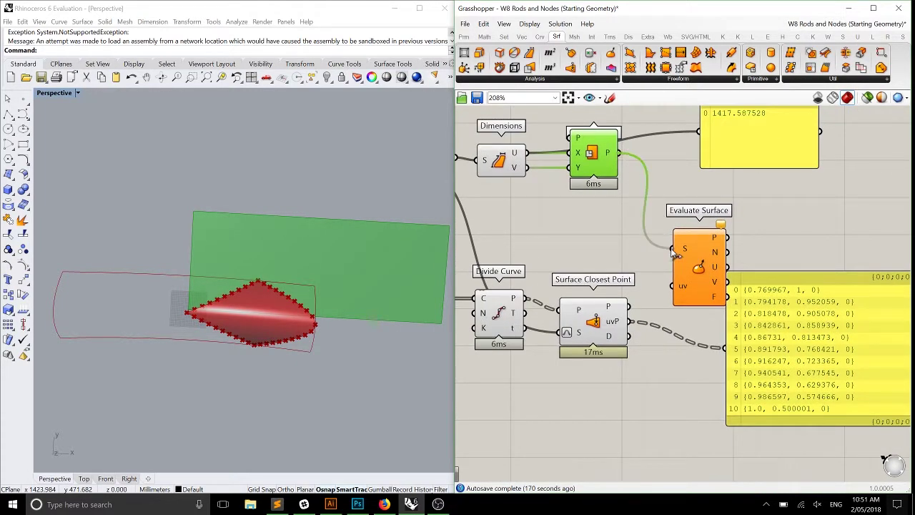
drag(629, 321, 675, 286)
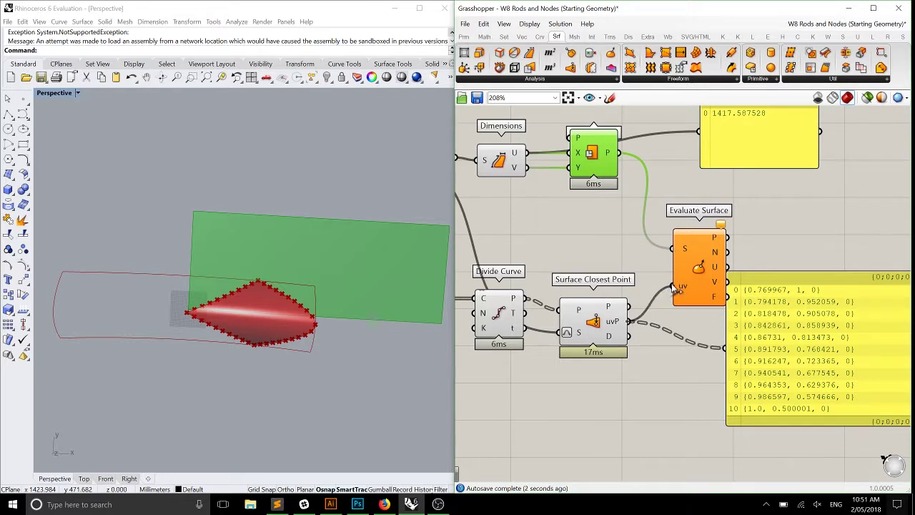
- Reparameterize the S input of Evaluate Surface and deselect the Plane Surface component
right_click(683, 249)
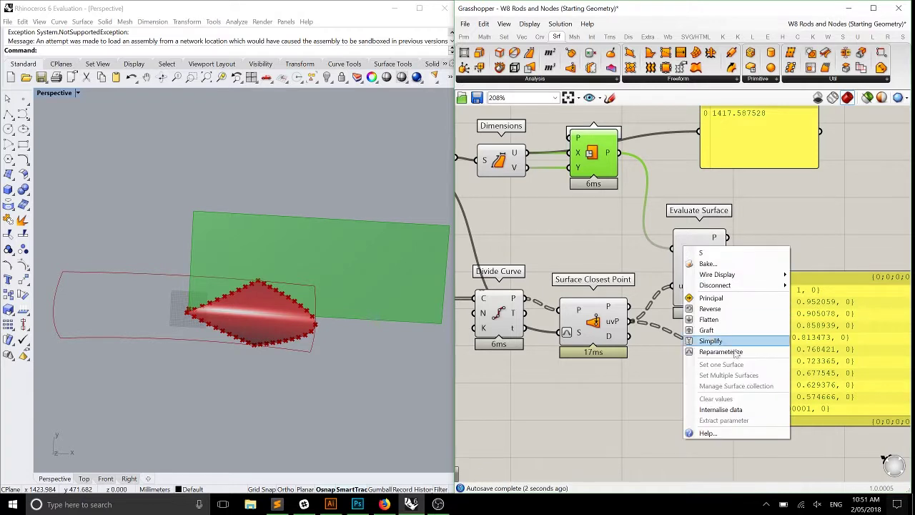
click(733, 352)
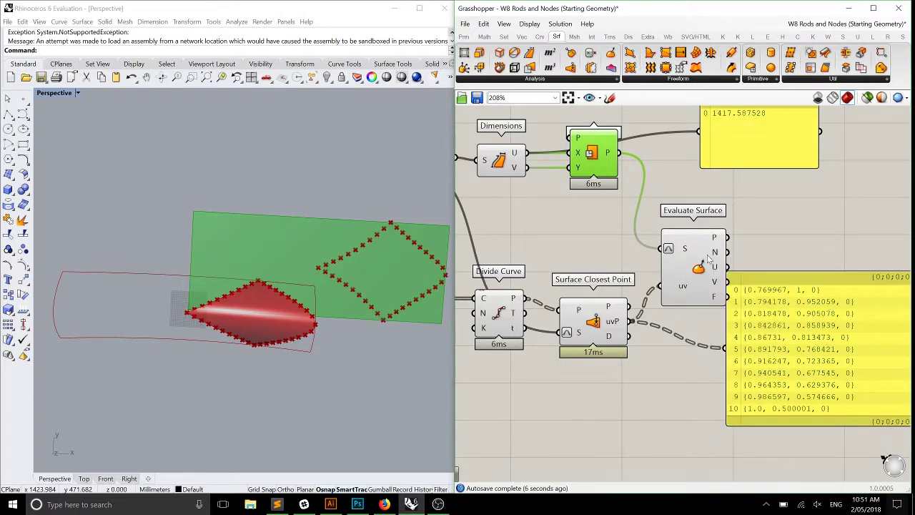
shift+right_drag(383, 283, 315, 279)
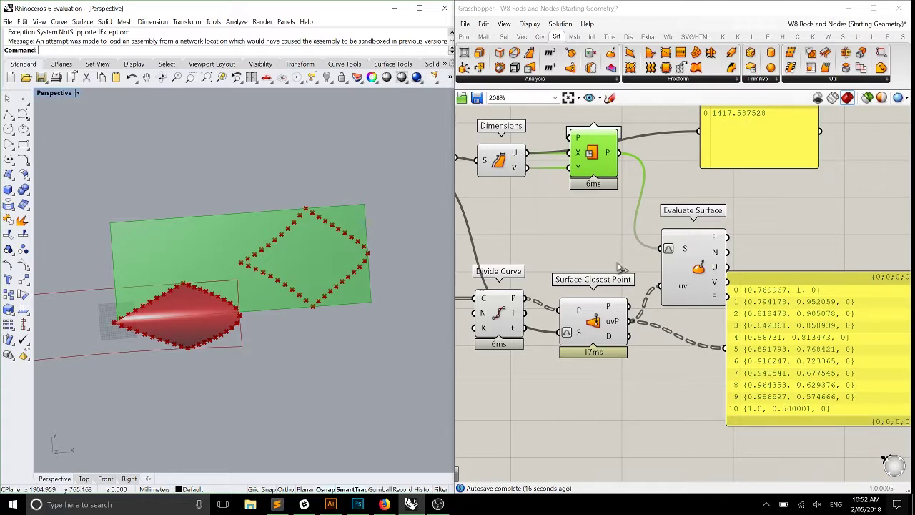
click(599, 210)
scroll(599, 210, down, 2)
scroll(600, 287, up, 1)
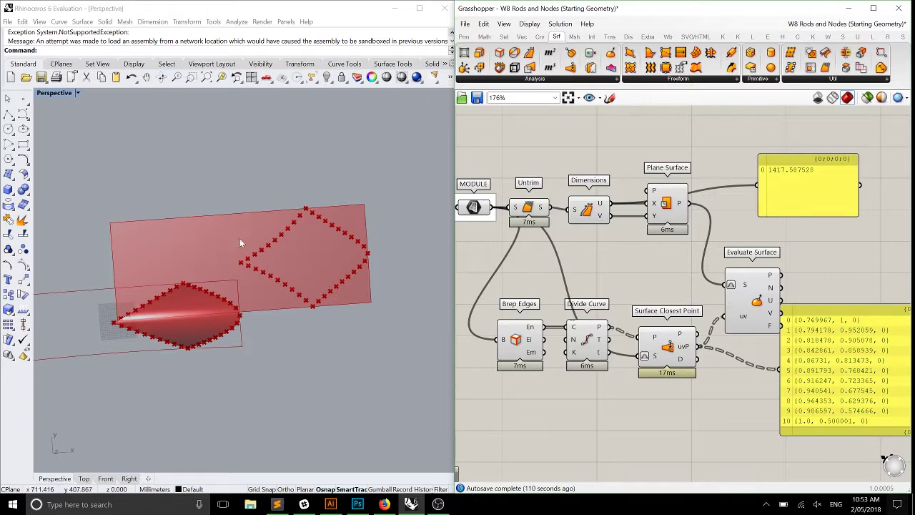
- Examine the plane grids previewed at the evaluated points up close, and check where Grasshopper offers the Preview Plane Size option
right_drag(239, 239, 278, 211)
scroll(277, 211, up, 10)
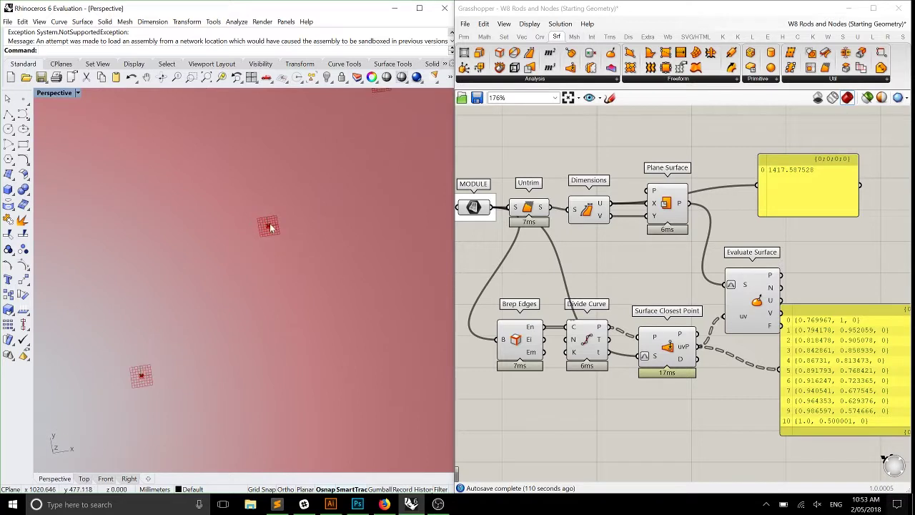
click(529, 23)
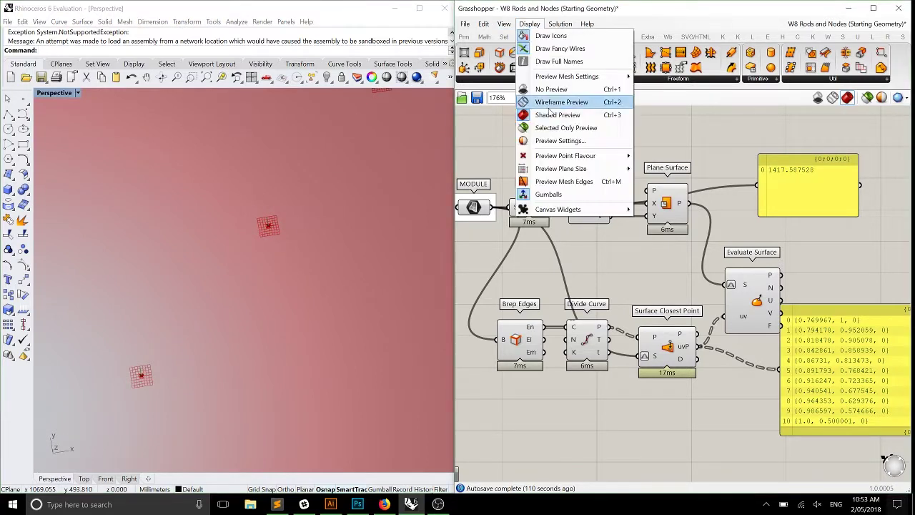
mouse_move(571, 168)
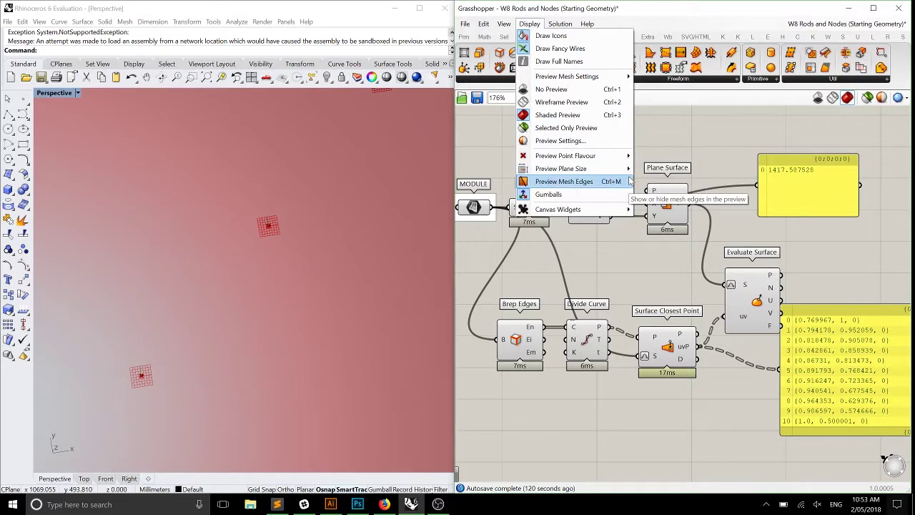
click(238, 173)
scroll(241, 193, down, 5)
scroll(243, 220, down, 6)
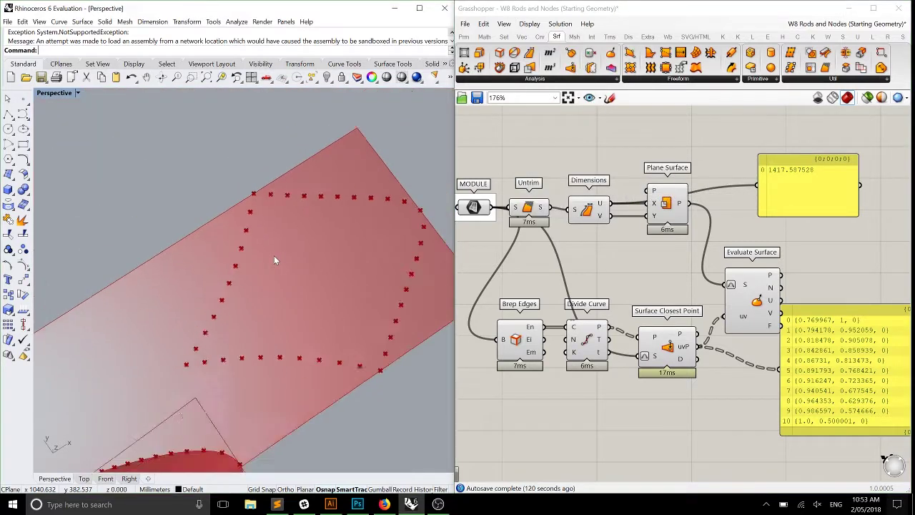
right_drag(280, 317, 283, 321)
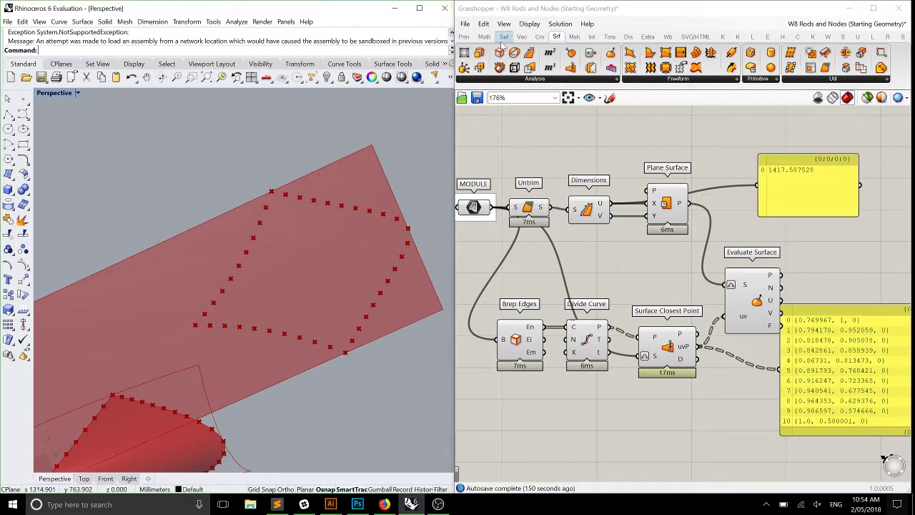
- Add a Voronoi component from the mesh triangulation tools above the Plane Surface and Evaluate Surface components
click(504, 36)
click(521, 36)
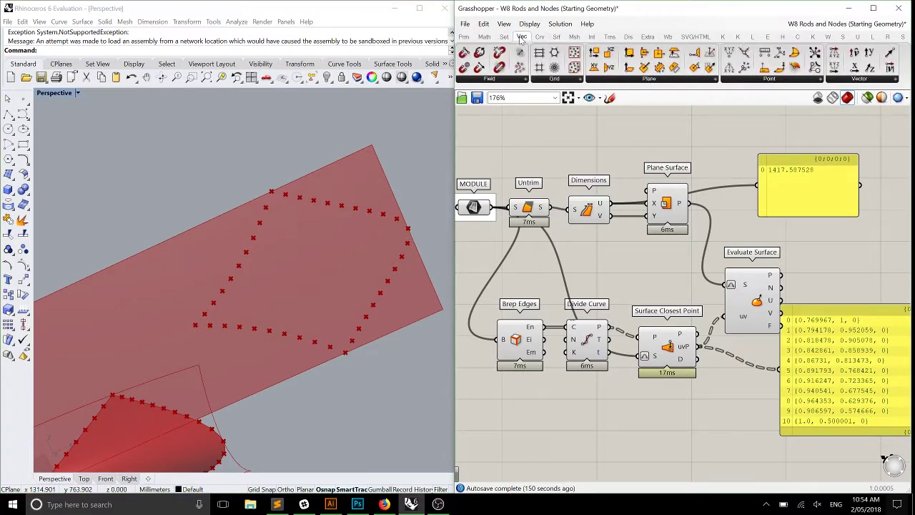
click(563, 83)
click(574, 36)
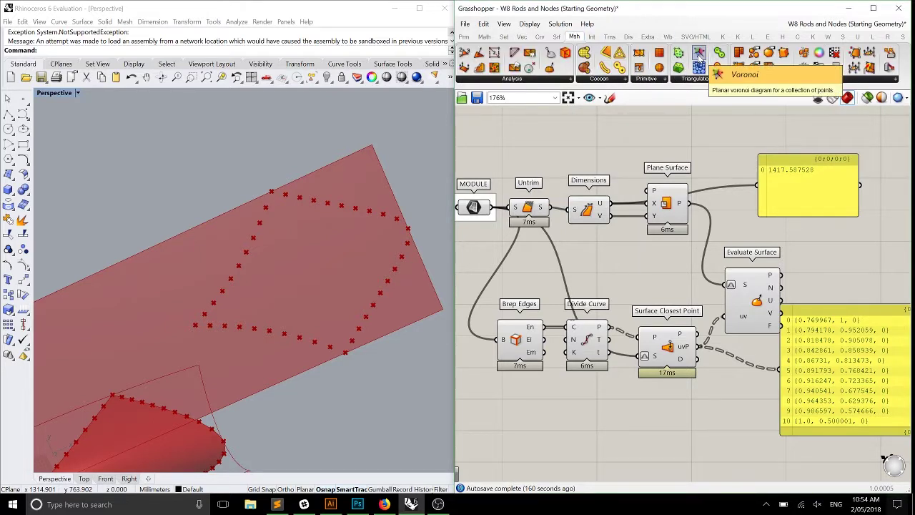
drag(699, 54, 726, 189)
- Switch to Rhino and replace the Perspective viewport with a maximized Top viewport
double_click(54, 93)
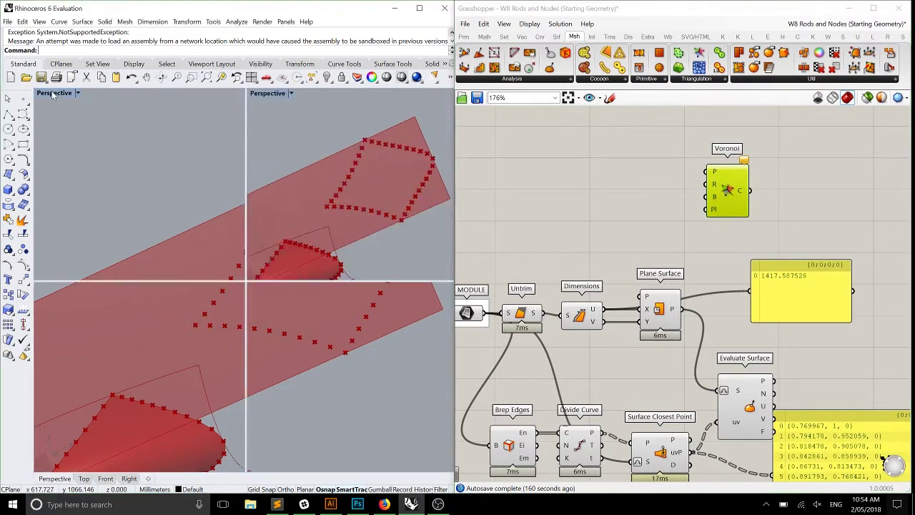
double_click(47, 93)
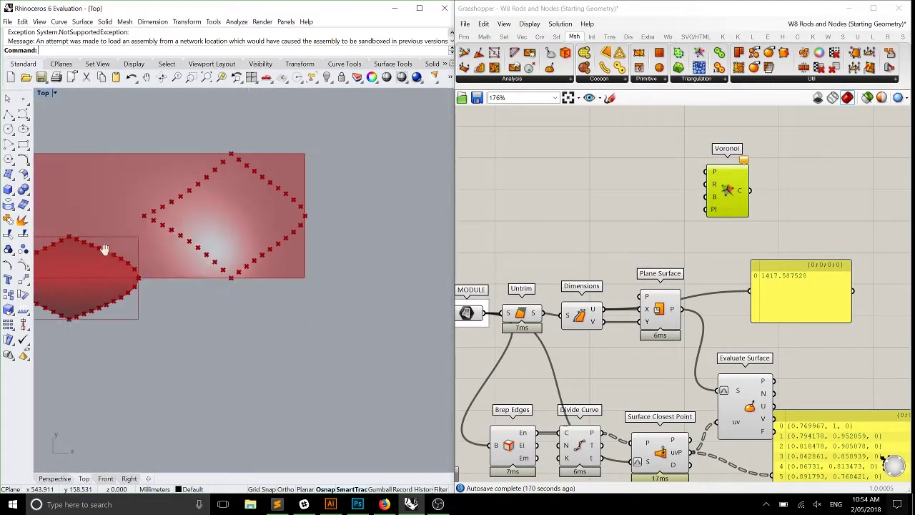
- Place seven scattered point objects on the plane surface inside the diamond outline of edge points
click(29, 103)
click(39, 105)
scroll(213, 187, up, 3)
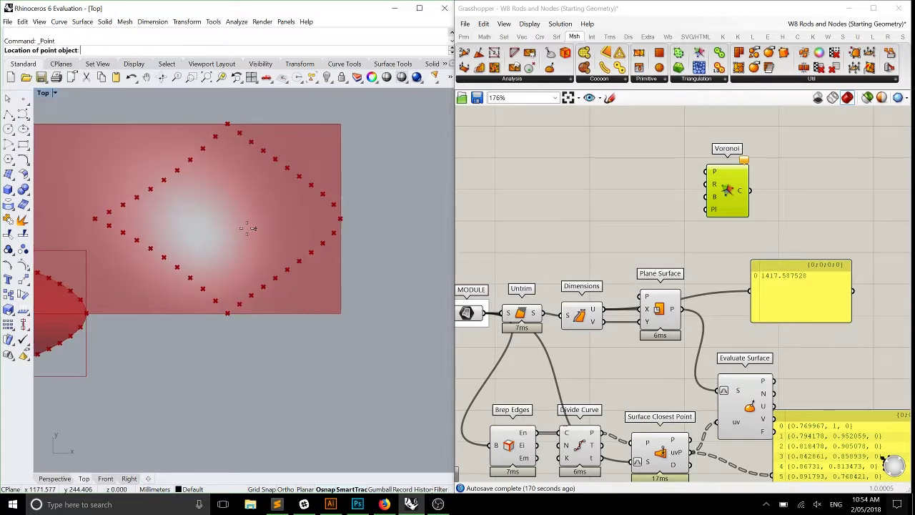
click(220, 170)
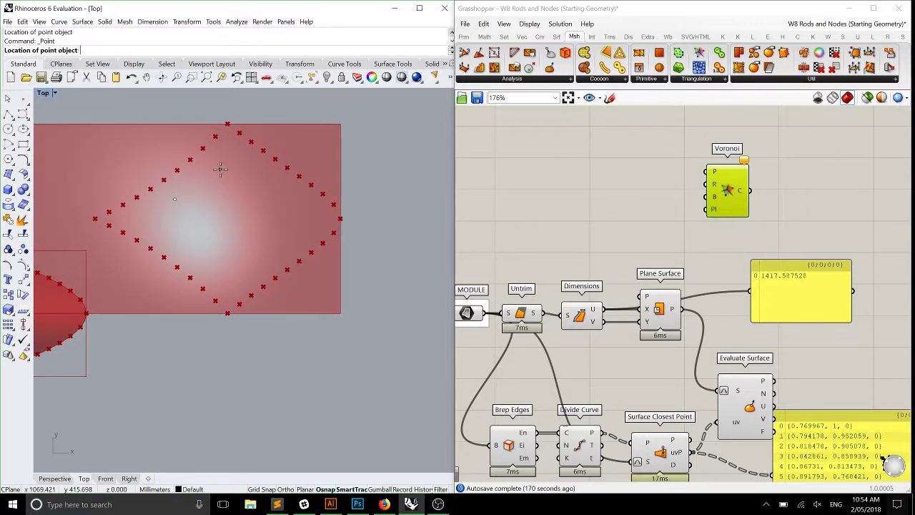
right_click(214, 240)
click(210, 241)
right_click(211, 240)
click(284, 196)
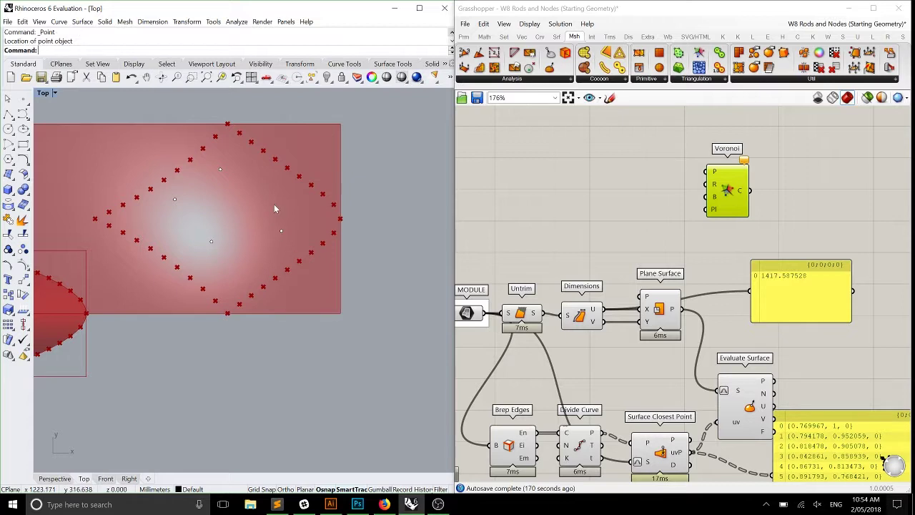
right_click(273, 203)
click(281, 231)
right_click(238, 283)
click(237, 276)
right_click(238, 275)
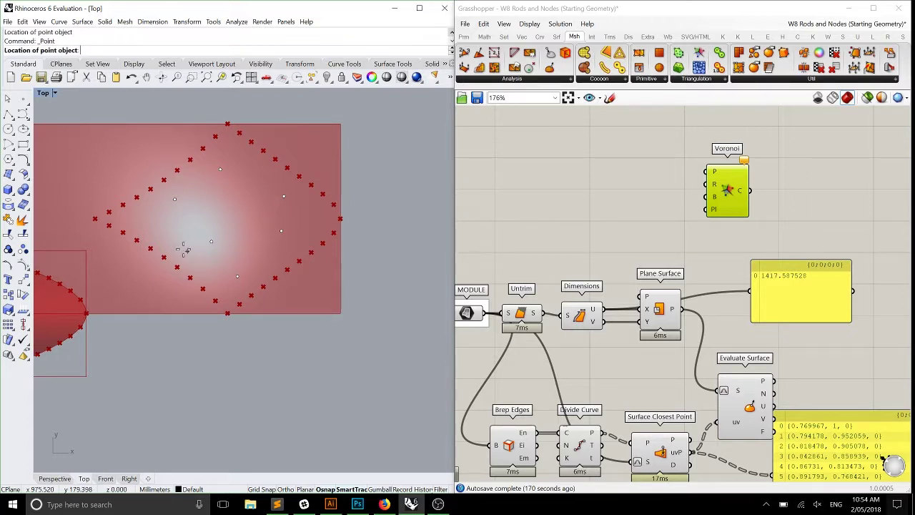
click(175, 241)
right_click(175, 242)
key(Escape)
- Reference the seven drawn points in a new Point parameter and connect it to Voronoi's P input
drag(143, 143, 307, 286)
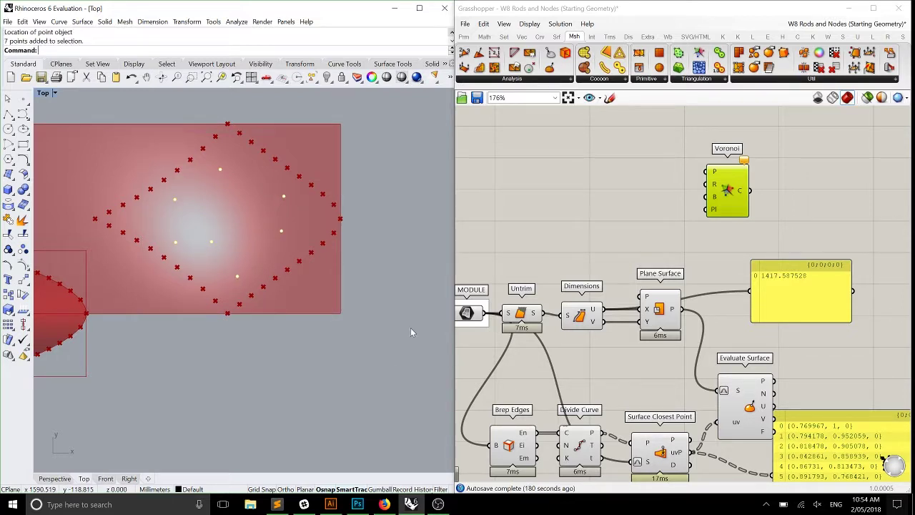
click(463, 36)
drag(464, 52, 603, 170)
right_click(602, 171)
click(643, 317)
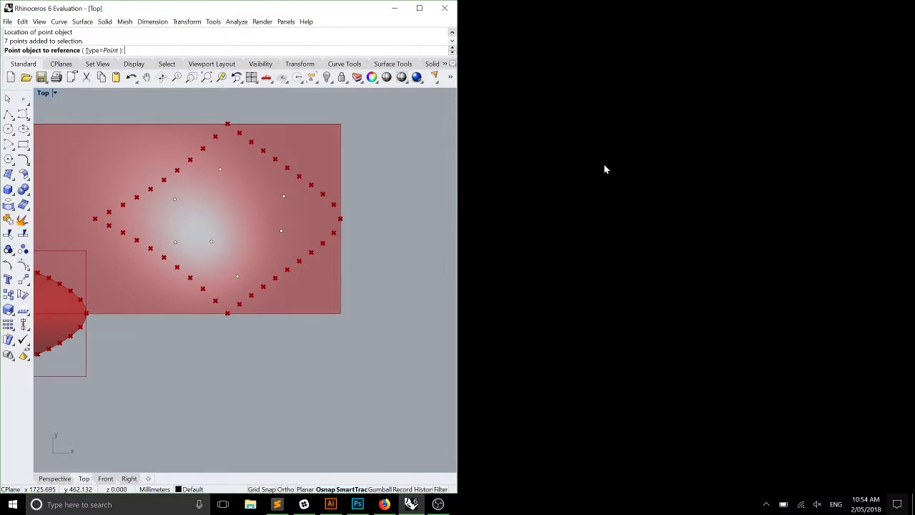
drag(89, 130, 410, 352)
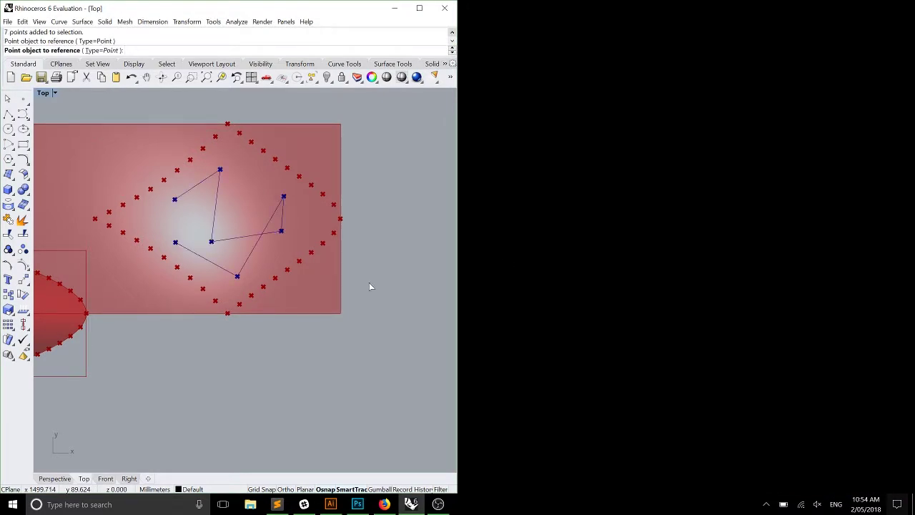
key(Return)
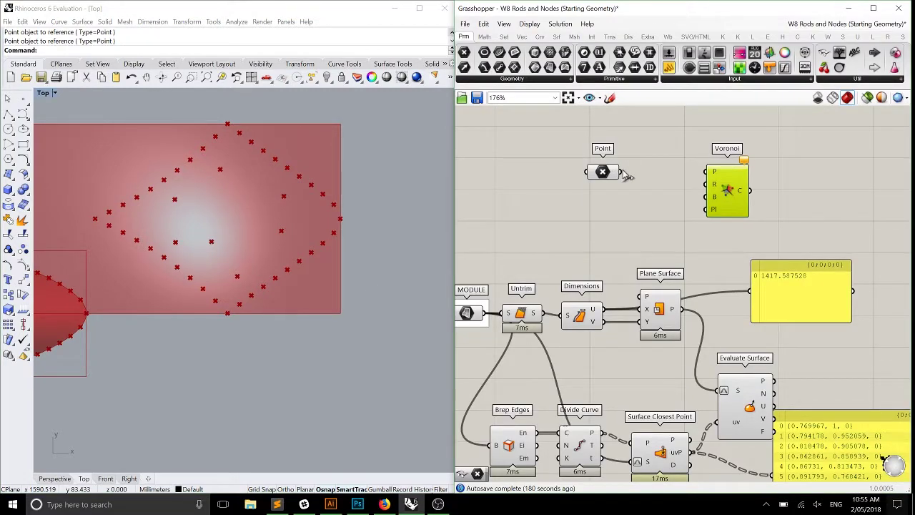
drag(620, 172, 708, 172)
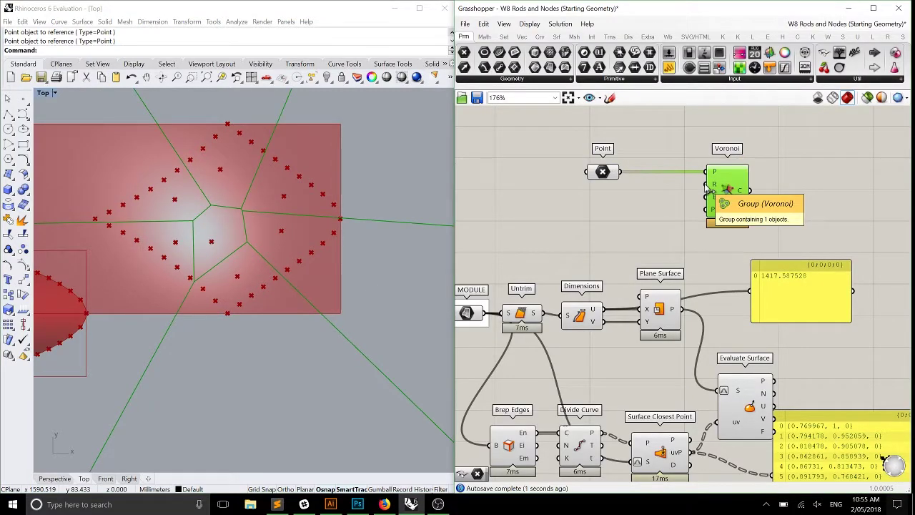
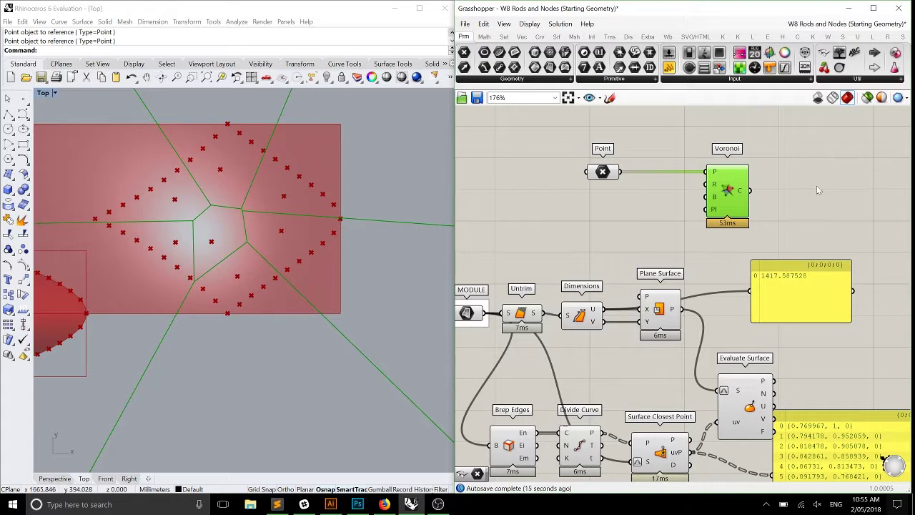
- Delete the Point and Voronoi components, and add a Square grid component above Plane Surface
drag(790, 215, 552, 125)
key(Delete)
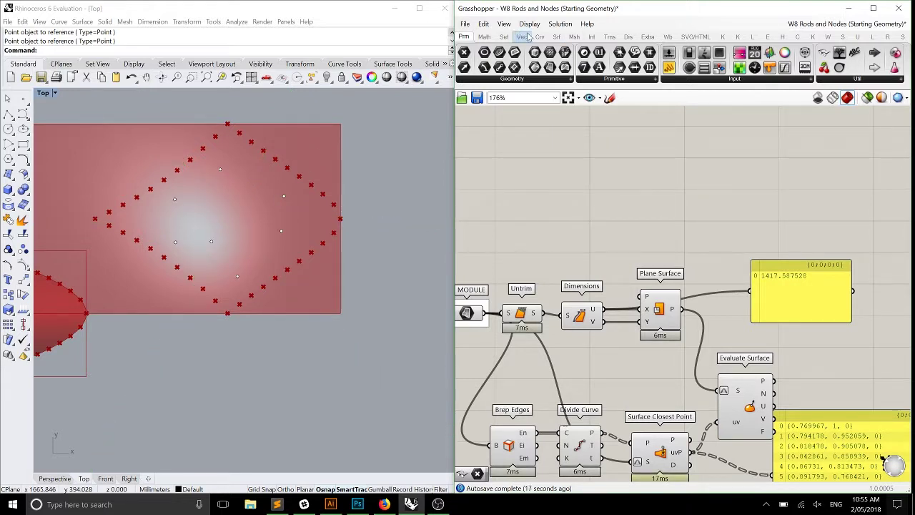
click(527, 36)
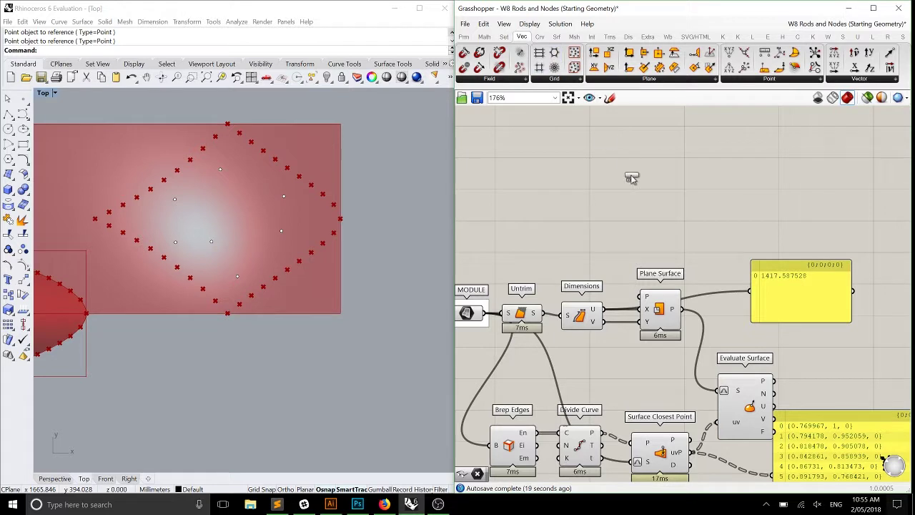
drag(631, 178, 644, 202)
- Delete the seven drawn point objects from the Rhino model
drag(214, 211, 295, 212)
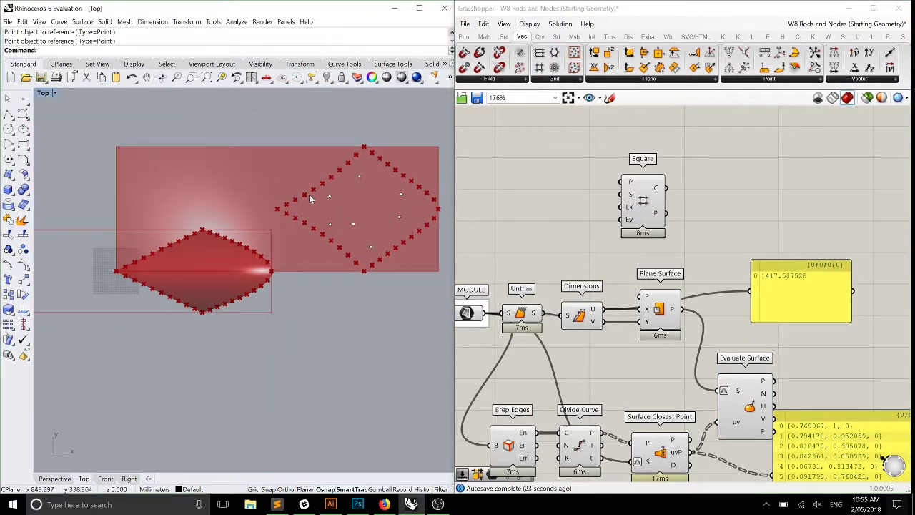
scroll(336, 213, up, 4)
drag(236, 188, 413, 348)
key(Delete)
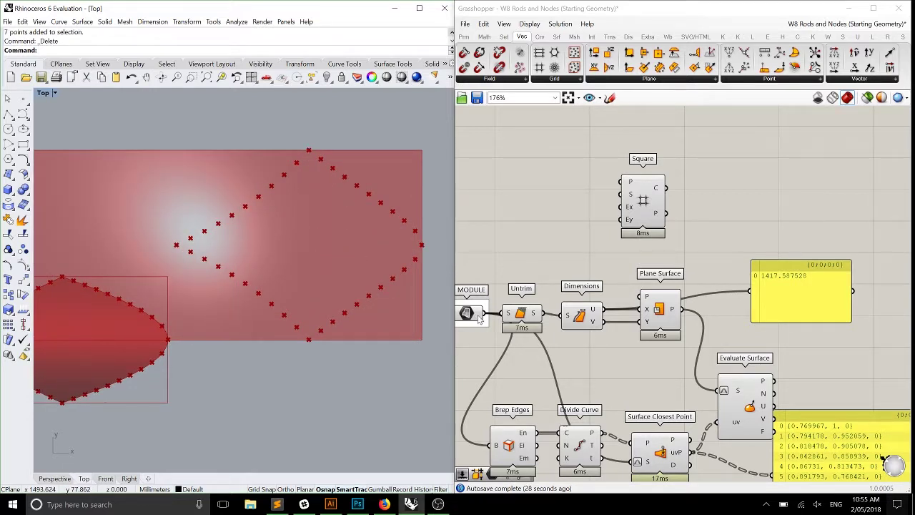
- Turn off the preview of all Grasshopper components on the canvas
right_drag(251, 280, 324, 264)
click(723, 210)
key(ctrl+a)
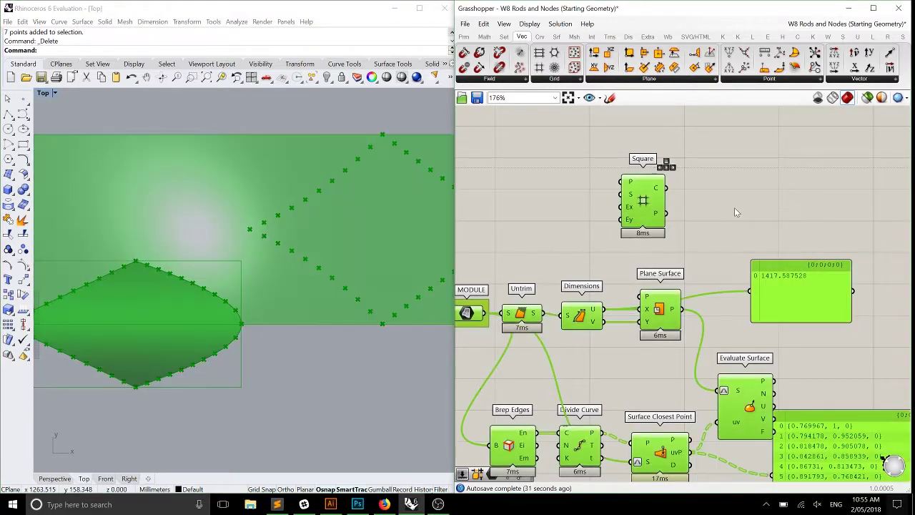
double_click(734, 208)
middle_click(681, 226)
click(715, 198)
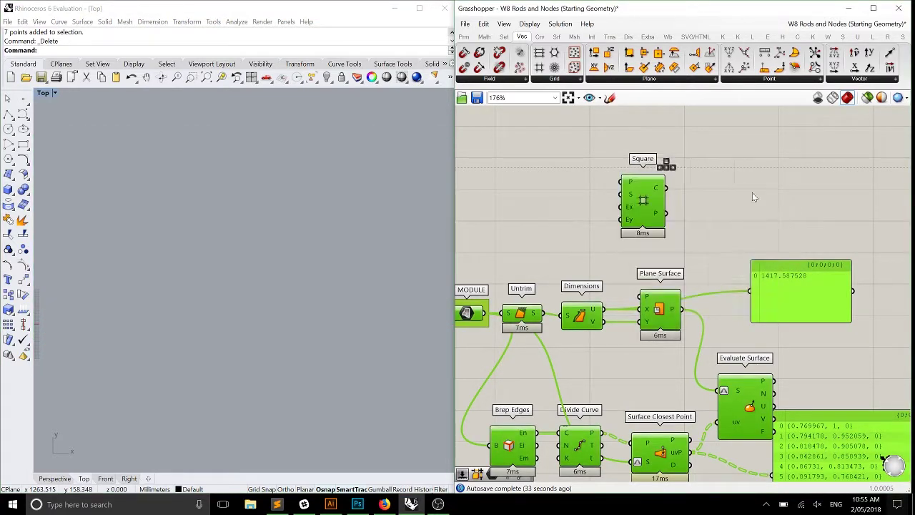
- Turn the preview back on for the Plane Surface and Evaluate Surface components
click(721, 243)
click(664, 314)
shift+click(749, 407)
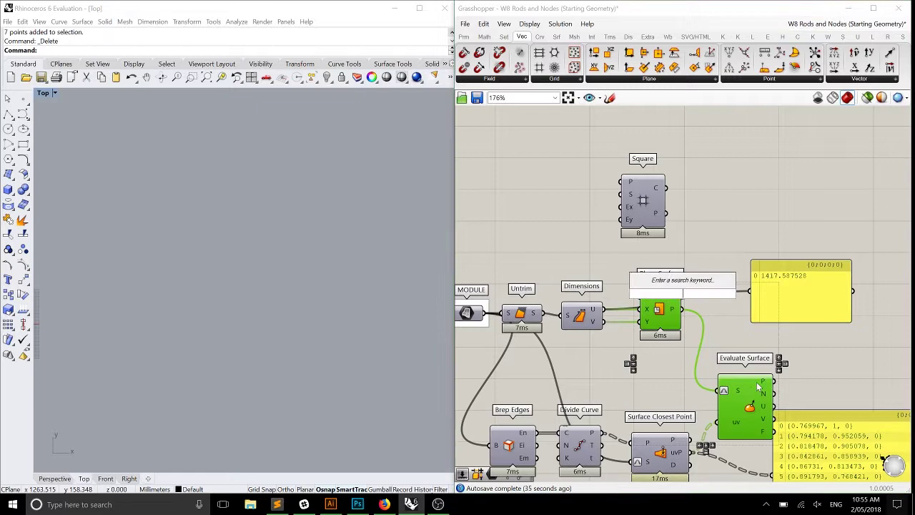
scroll(695, 311, down, 1)
middle_click(695, 311)
click(729, 279)
- Turn the preview back on for the Square grid component
click(671, 222)
middle_click(672, 222)
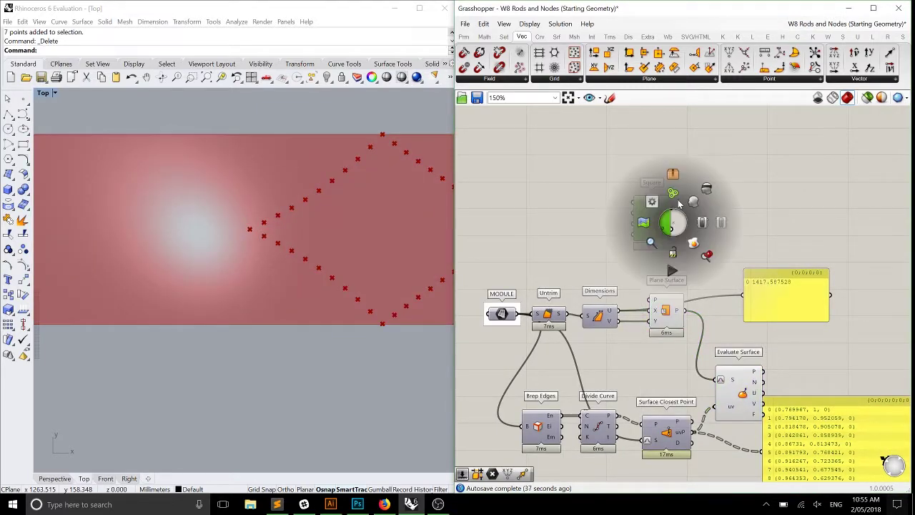
click(693, 202)
scroll(136, 321, down, 1)
right_drag(142, 303, 258, 317)
scroll(304, 282, up, 2)
scroll(622, 215, up, 4)
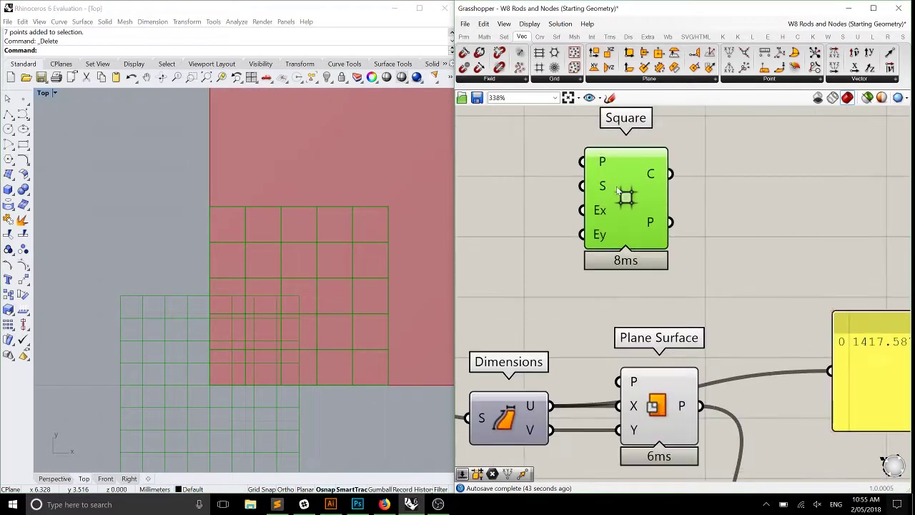
- Make room beside the Square component and add a number slider there with a maximum of 1000
drag(619, 189, 687, 188)
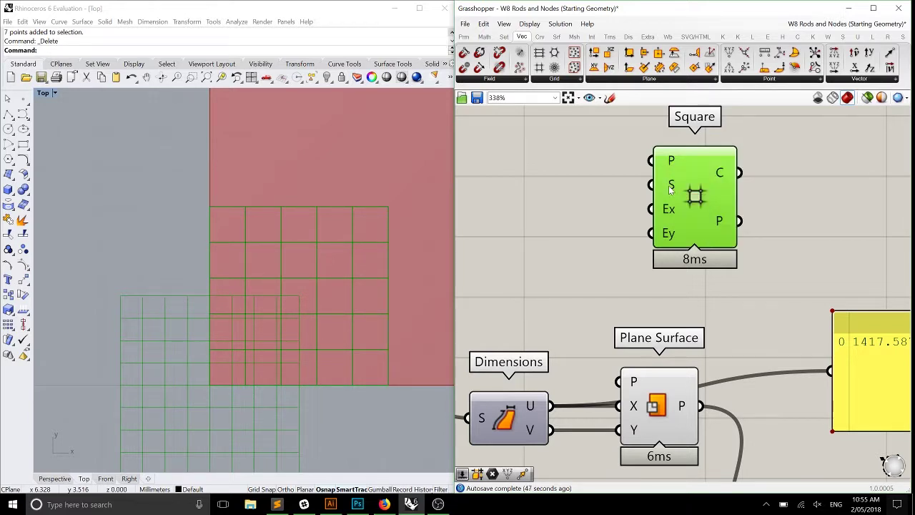
click(463, 36)
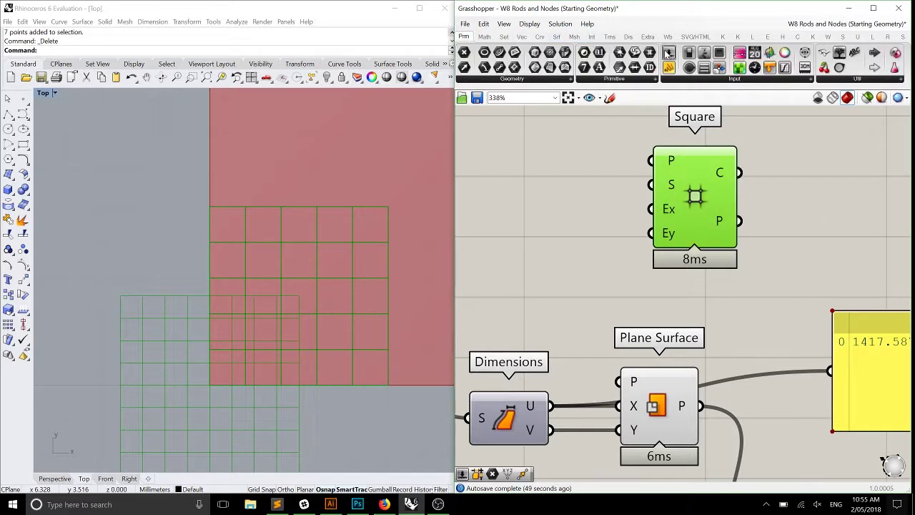
drag(546, 243, 488, 245)
double_click(487, 244)
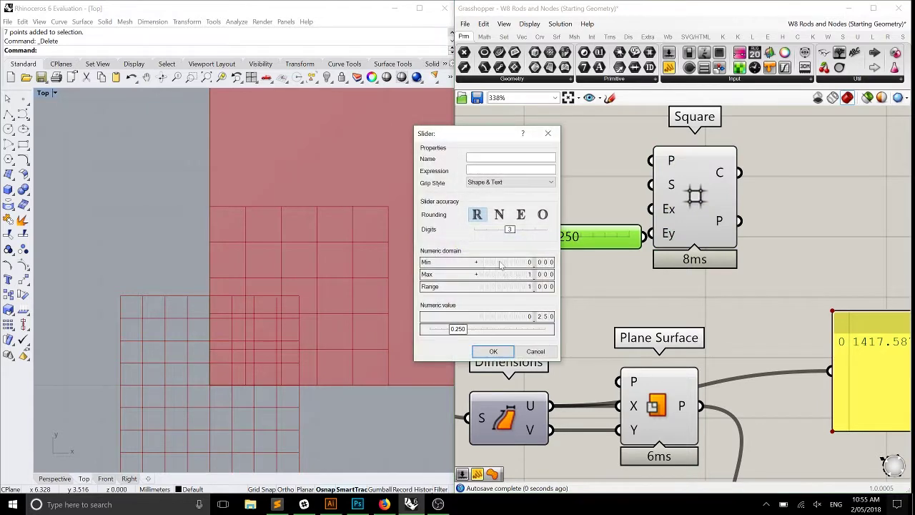
double_click(507, 276)
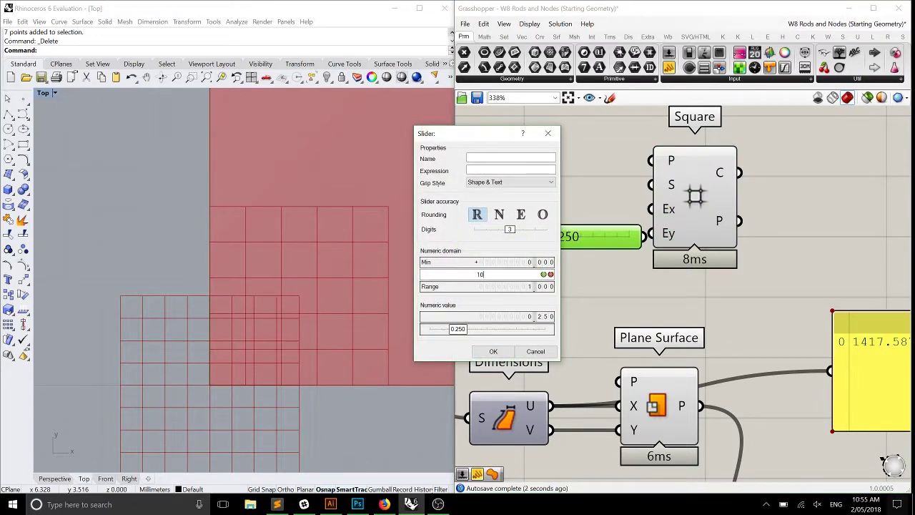
text(1000)
click(543, 275)
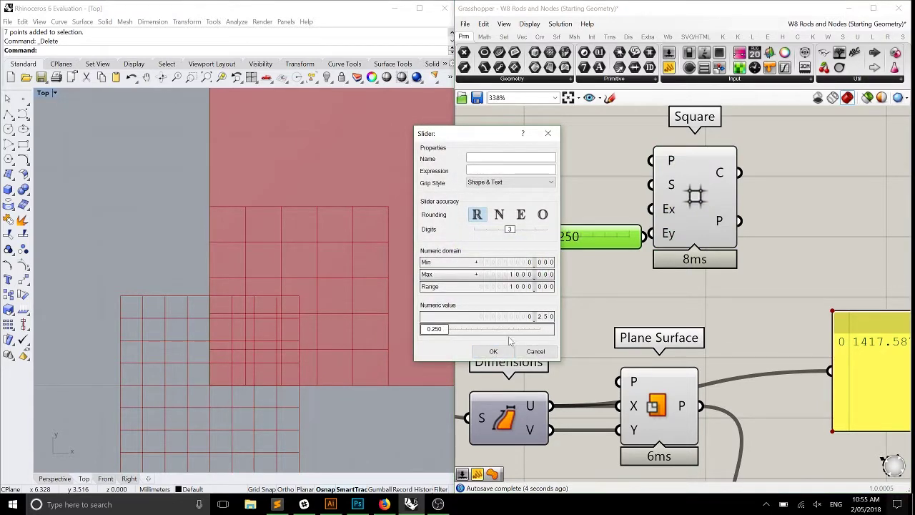
click(493, 351)
- Connect the number slider to Square's S input and set the slider to 109.807
drag(643, 238, 650, 160)
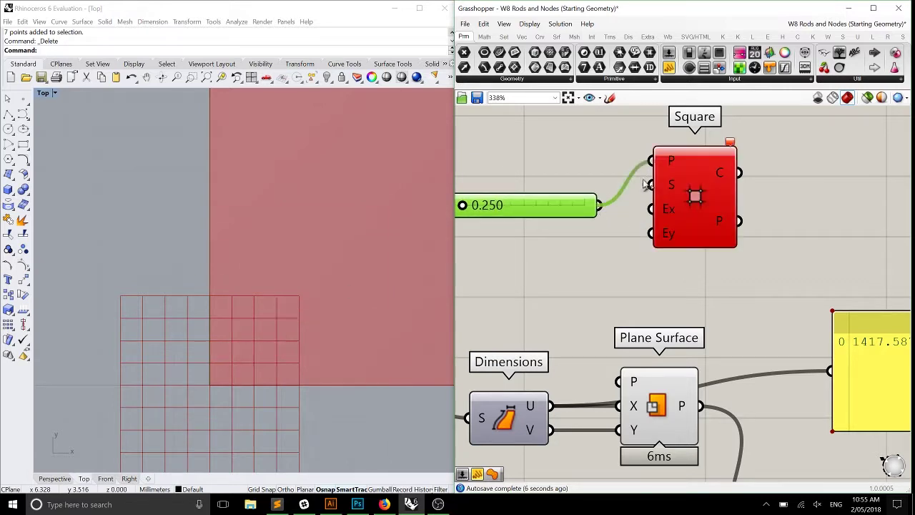
key(ctrl+z)
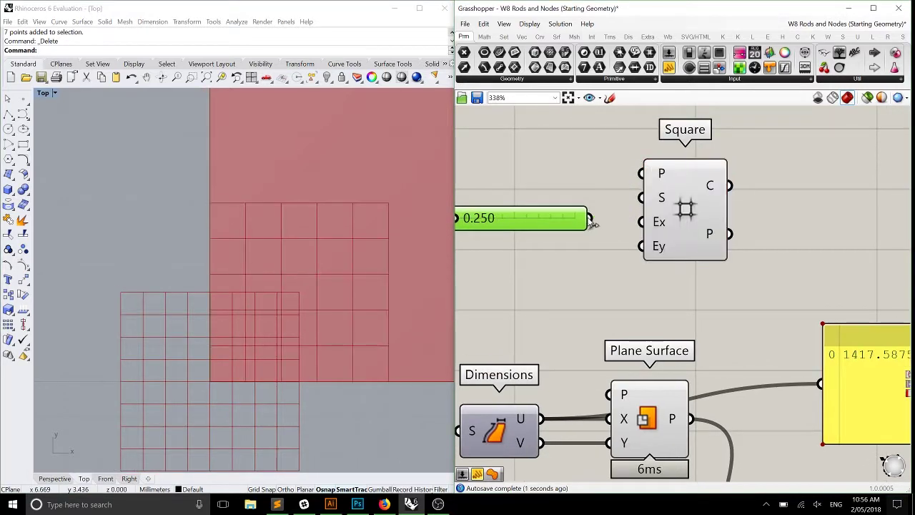
drag(589, 217, 641, 198)
right_drag(488, 269, 591, 282)
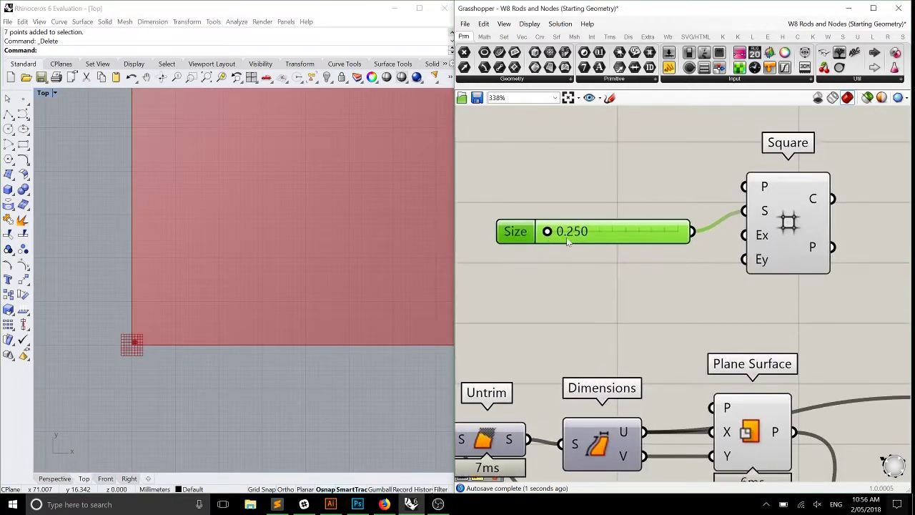
mouse_move(557, 236)
mouse_down()
mouse_move(629, 236)
mouse_move(561, 237)
mouse_up()
scroll(150, 255, down, 5)
- Set the Size slider's maximum to 299
double_click(521, 233)
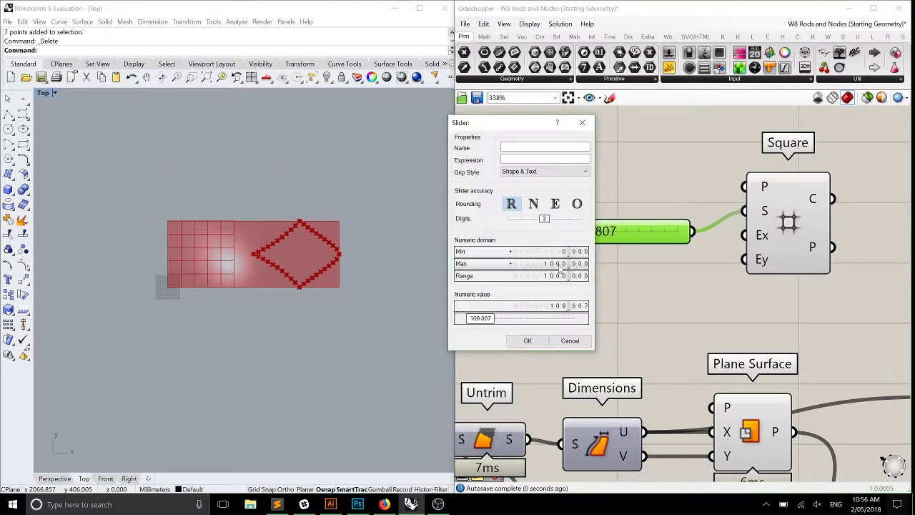
click(514, 263)
text(2)
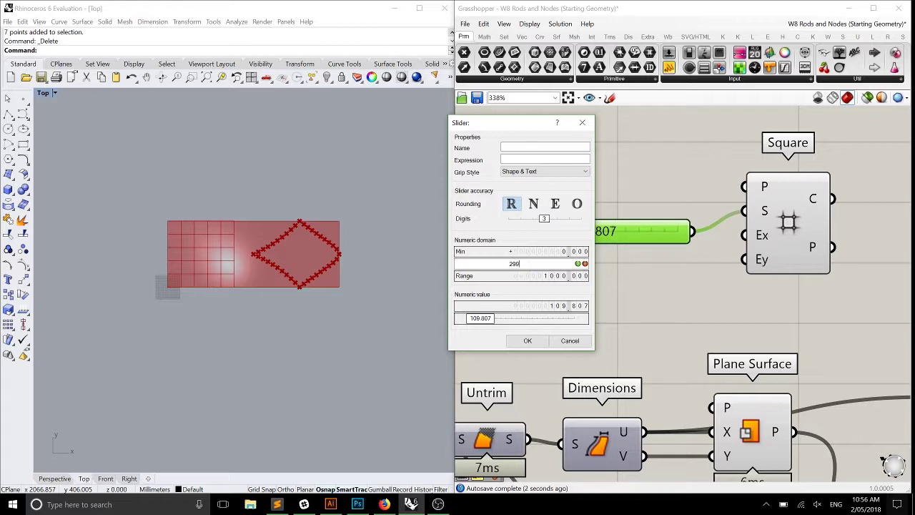
text(99)
click(576, 263)
click(531, 341)
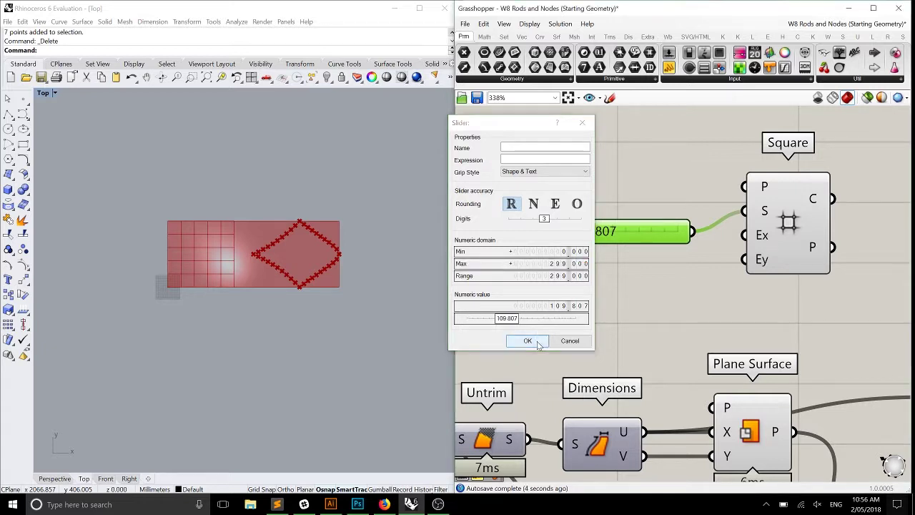
- Duplicate the Size slider and place the copy just below the original
drag(616, 241, 629, 202)
key(ctrl+v)
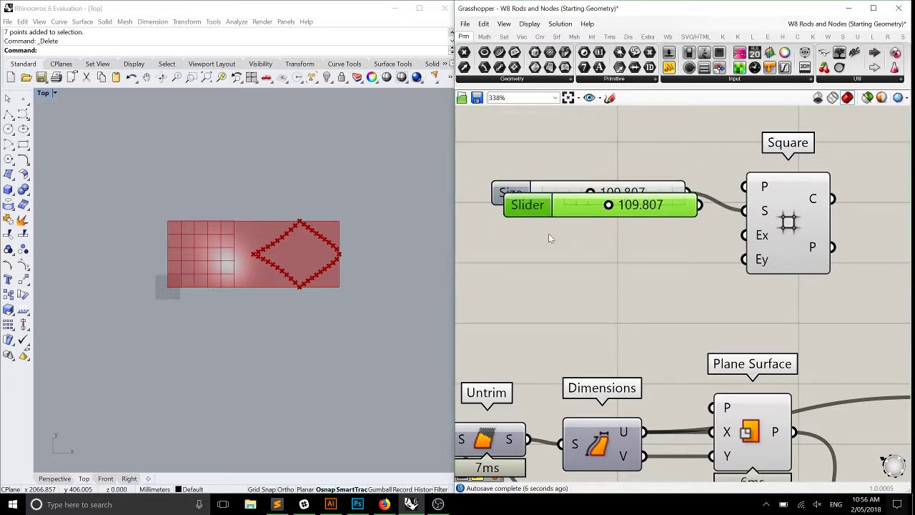
drag(568, 204, 558, 244)
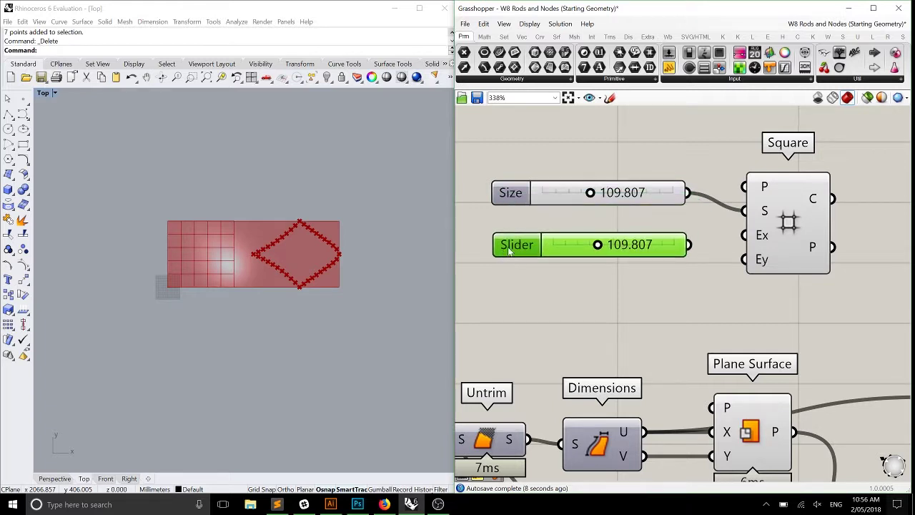
- Configure the copied slider for whole numbers with a maximum of 20
double_click(514, 244)
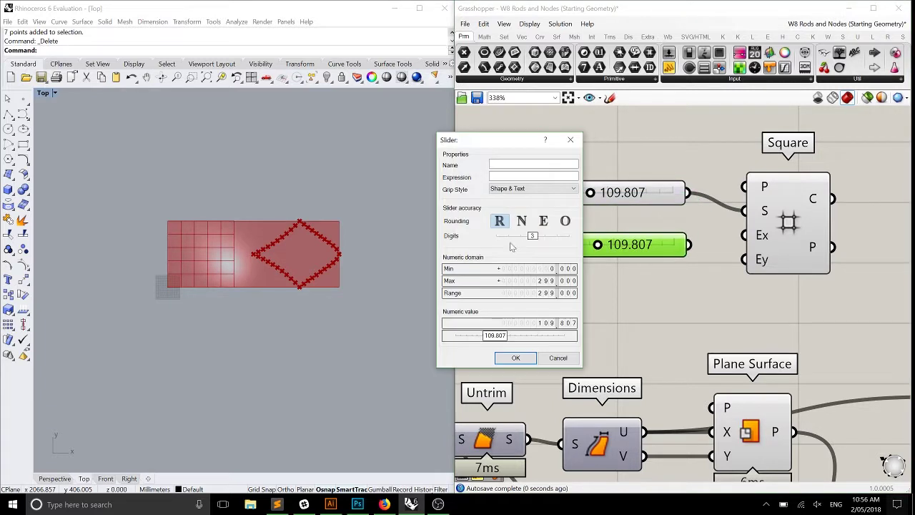
click(521, 221)
double_click(541, 280)
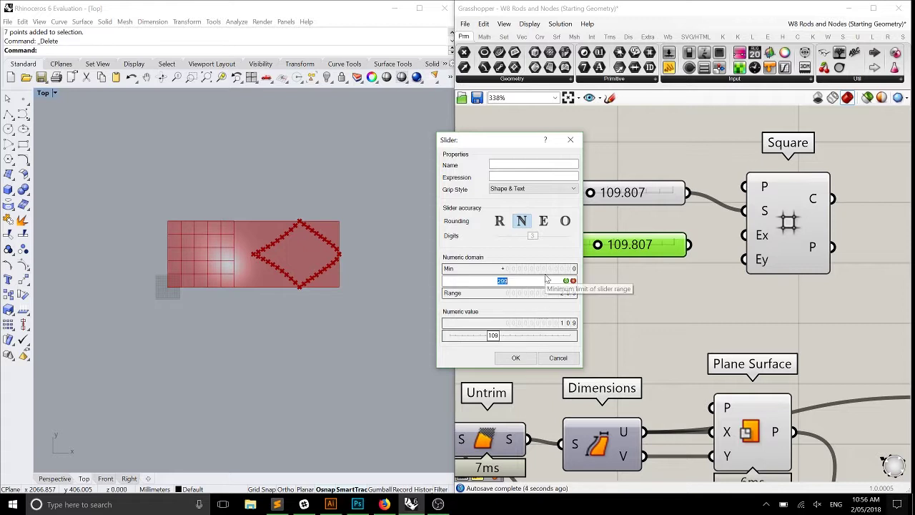
text(20)
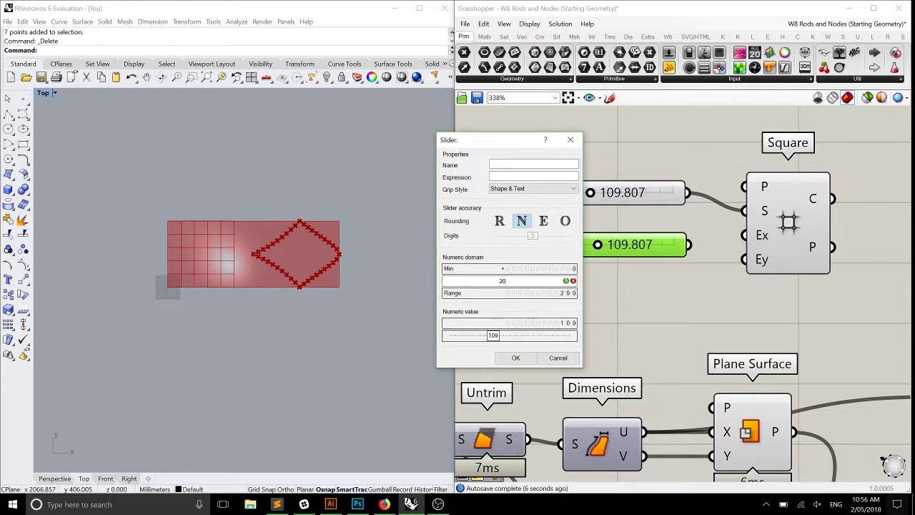
click(565, 280)
click(530, 357)
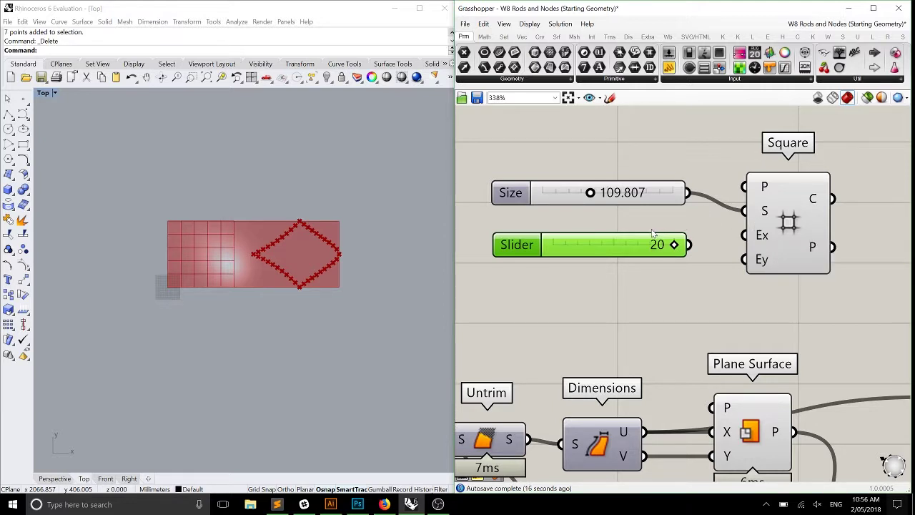
- Connect the whole-number slider to Square's Ex input and a duplicate of it to the Ey input
click(700, 247)
drag(688, 244, 744, 235)
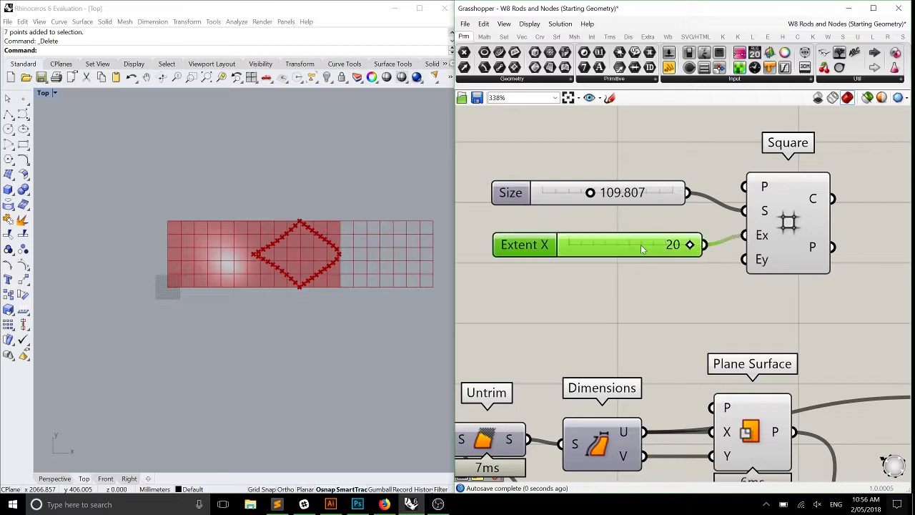
mouse_move(641, 245)
mouse_down()
mouse_move(642, 235)
mouse_move(644, 262)
mouse_up()
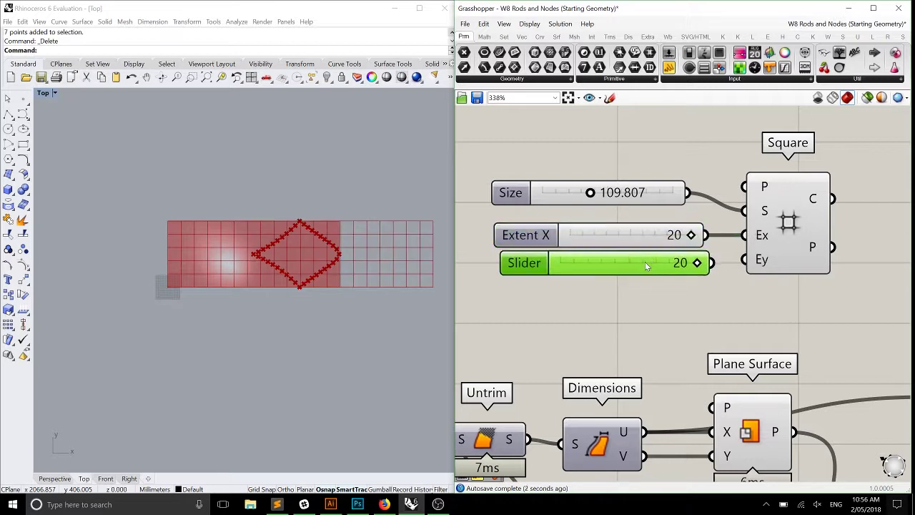
drag(700, 264, 744, 259)
click(725, 282)
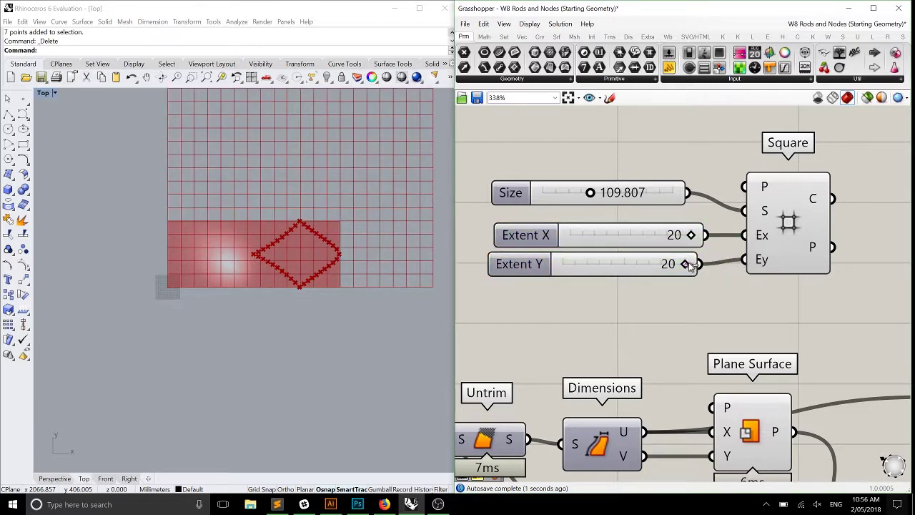
- Set Extent Y to 5 and Extent X to 13 so the grid fits the flattened surface
drag(685, 264, 594, 283)
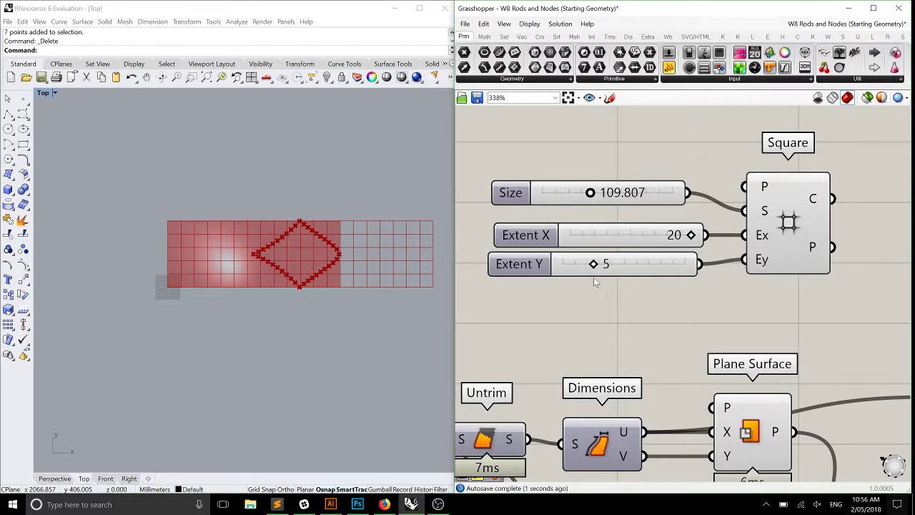
drag(691, 236, 648, 235)
scroll(363, 201, up, 3)
right_click(363, 195)
scroll(321, 184, up, 3)
scroll(325, 180, down, 4)
key(Escape)
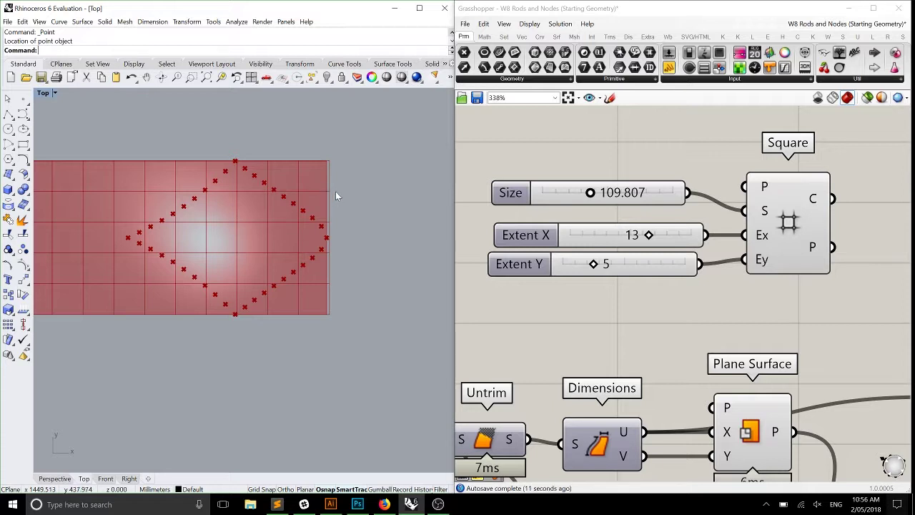
click(612, 236)
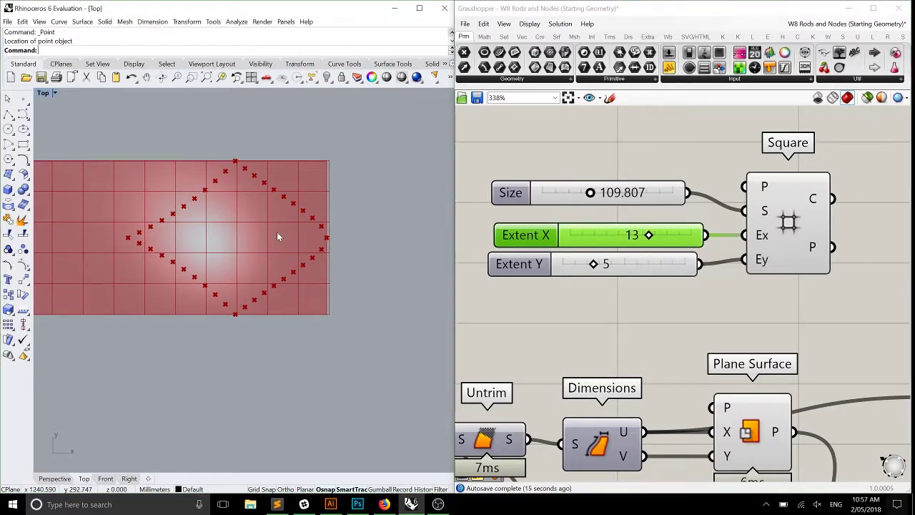
- Feed Square's C output into a new Curve parameter and connect that to a new Panel
right_drag(279, 231, 366, 221)
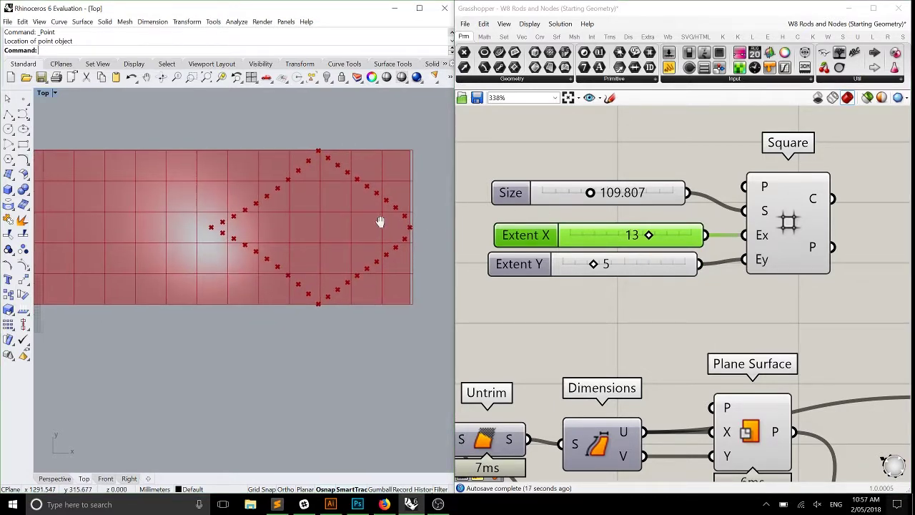
scroll(362, 221, down, 2)
scroll(316, 250, up, 4)
right_drag(551, 234, 325, 279)
drag(501, 57, 710, 219)
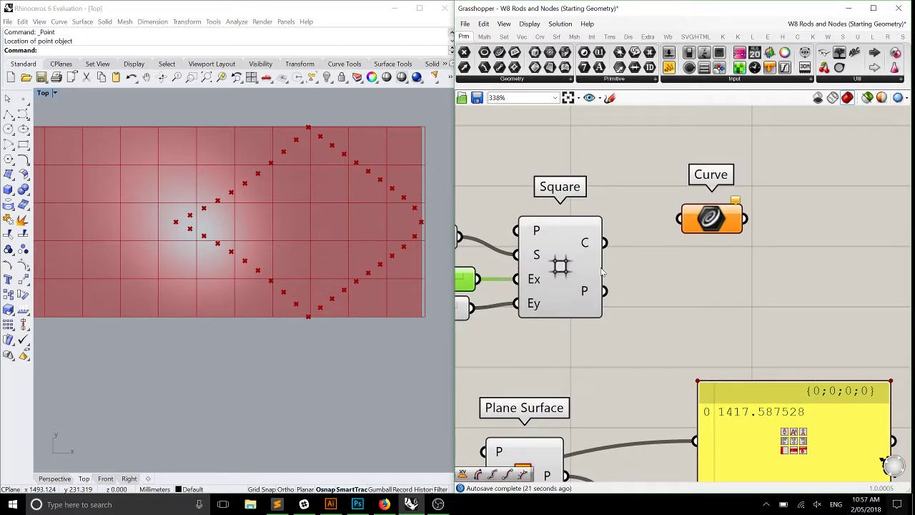
drag(612, 242, 678, 218)
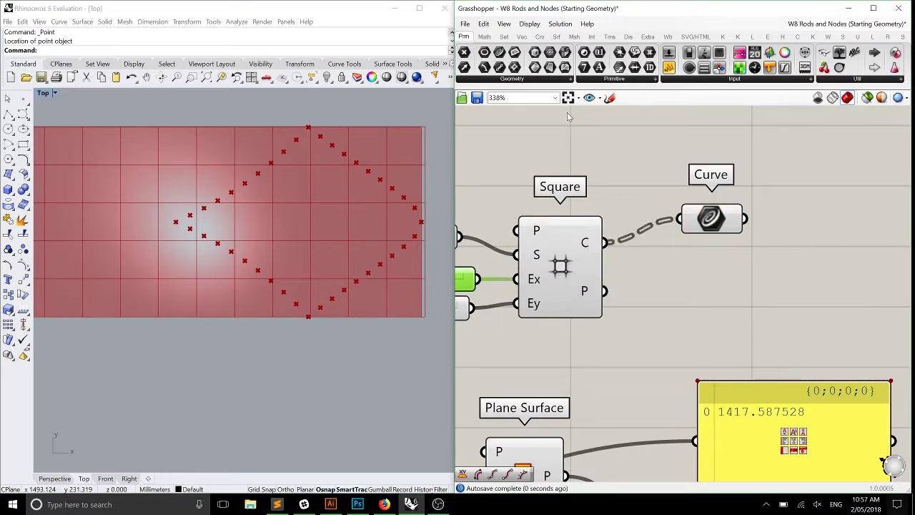
drag(668, 66, 904, 303)
drag(745, 219, 812, 284)
right_drag(845, 310, 654, 254)
scroll(694, 239, down, 2)
click(697, 215)
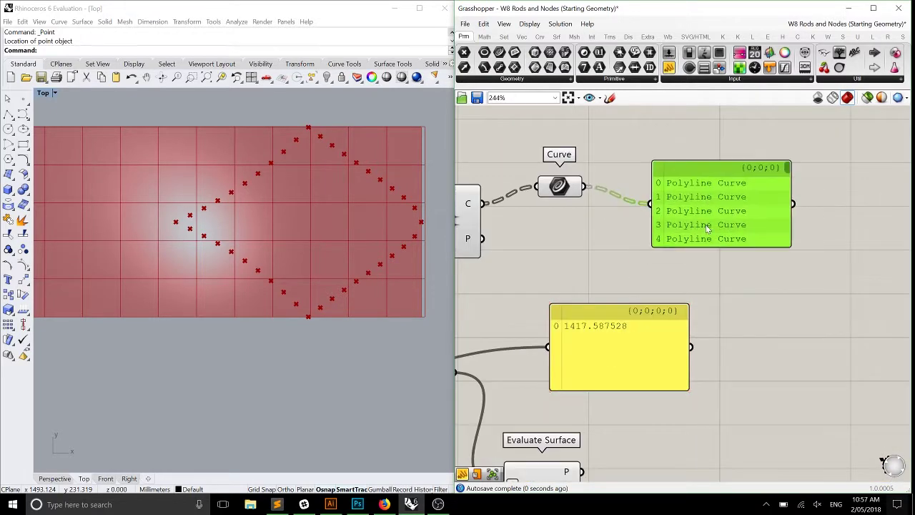
click(566, 184)
click(558, 213)
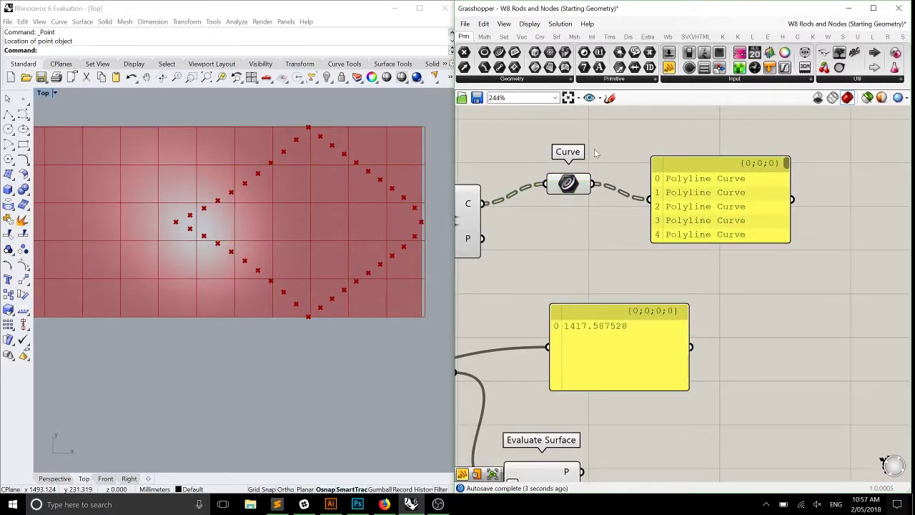
- Set the square grid's Size slider to 50
right_drag(574, 185, 639, 176)
click(526, 206)
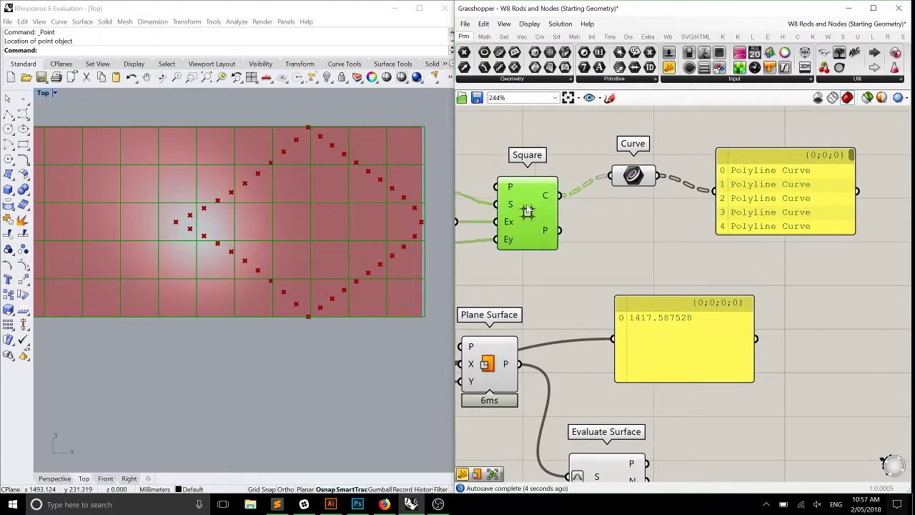
click(603, 223)
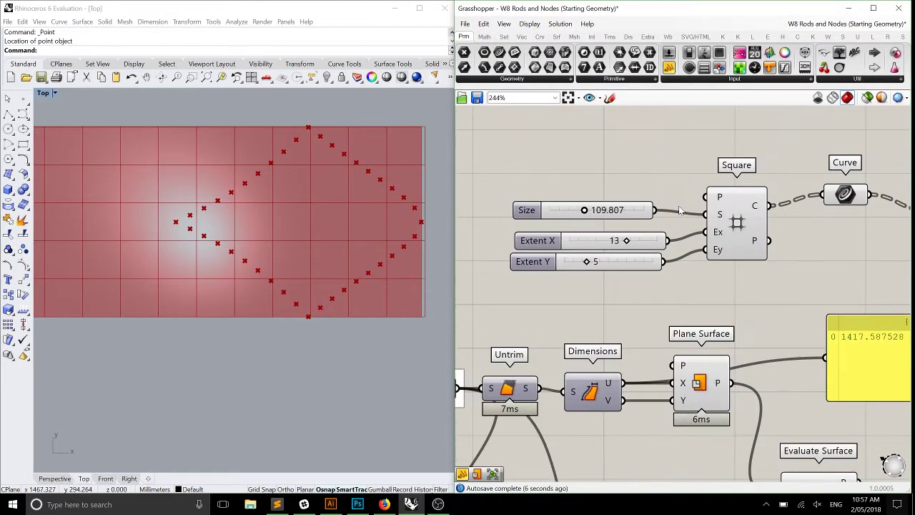
click(589, 212)
double_click(599, 213)
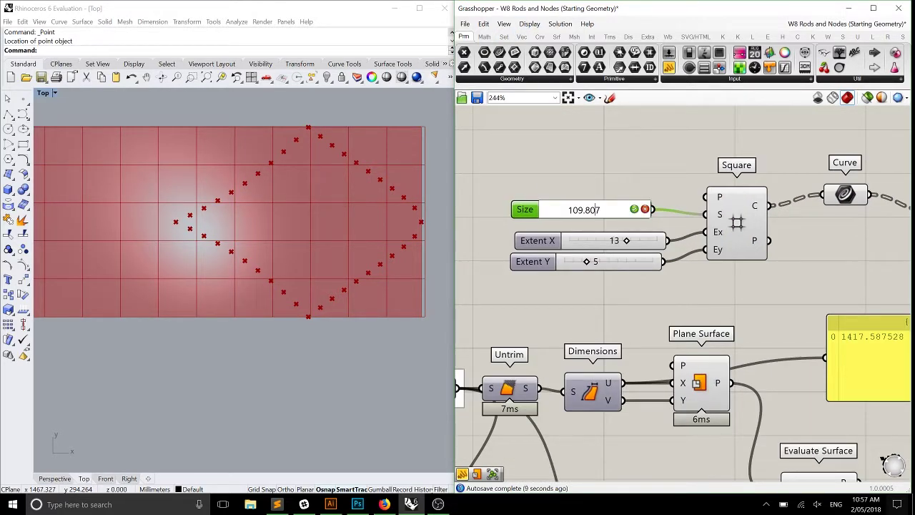
text(50)
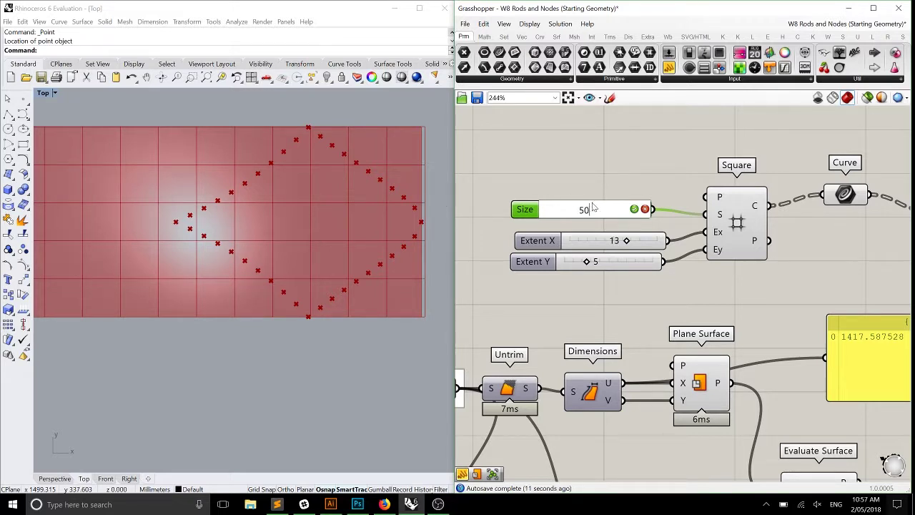
key(BackSpace)
text(0)
key(Return)
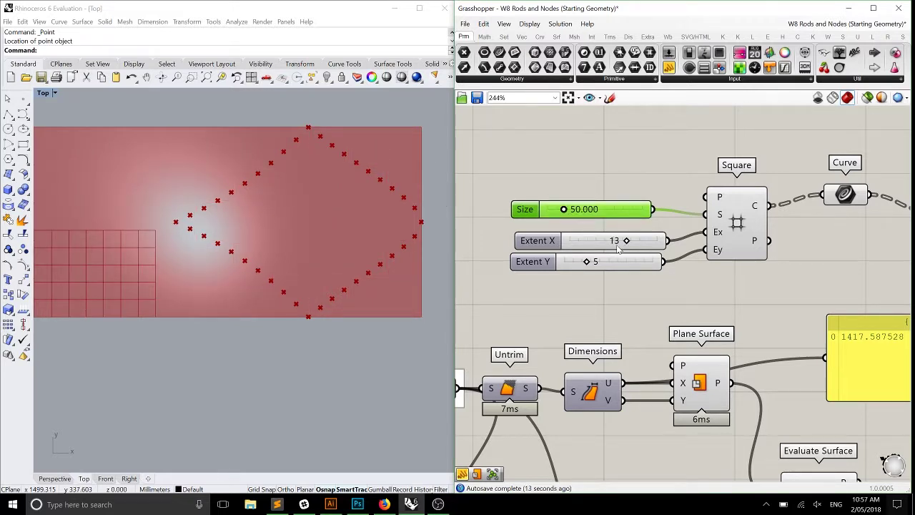
- Set Extent X to 20 and raise that slider's maximum to 50
double_click(618, 242)
text(20)
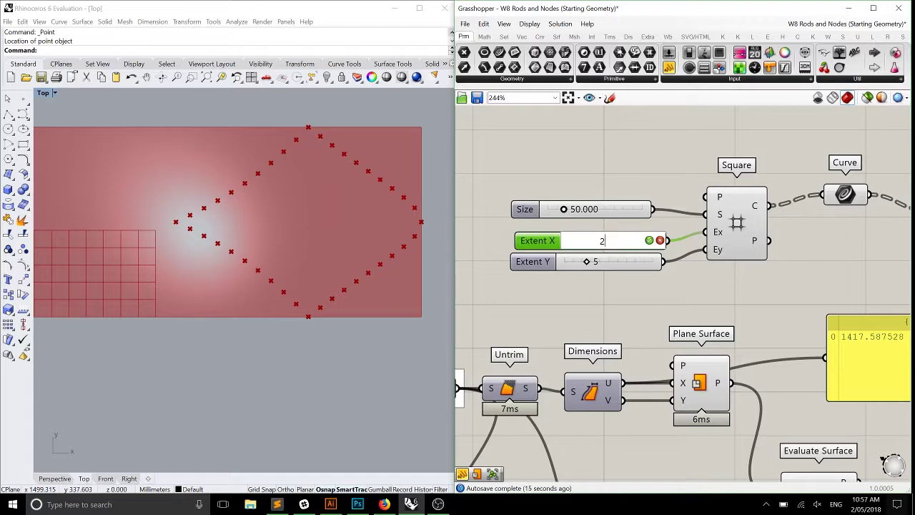
key(Return)
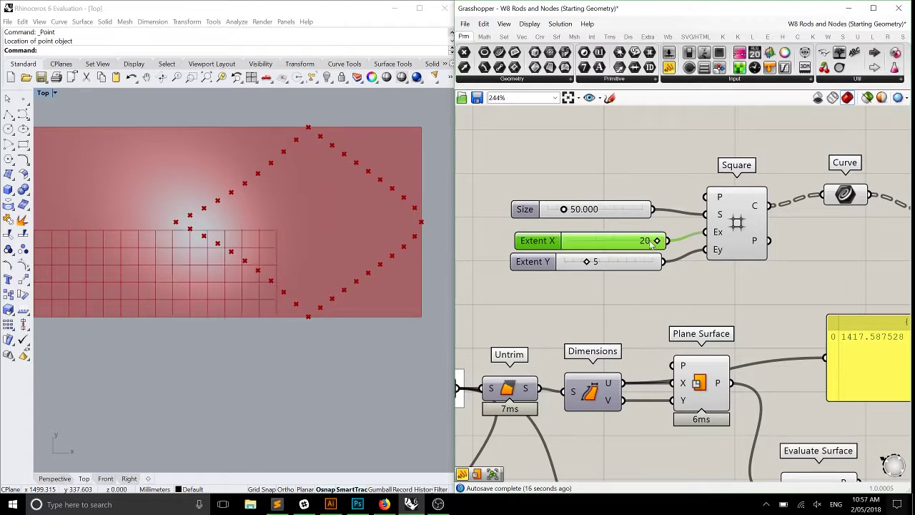
double_click(539, 243)
double_click(530, 273)
text(50)
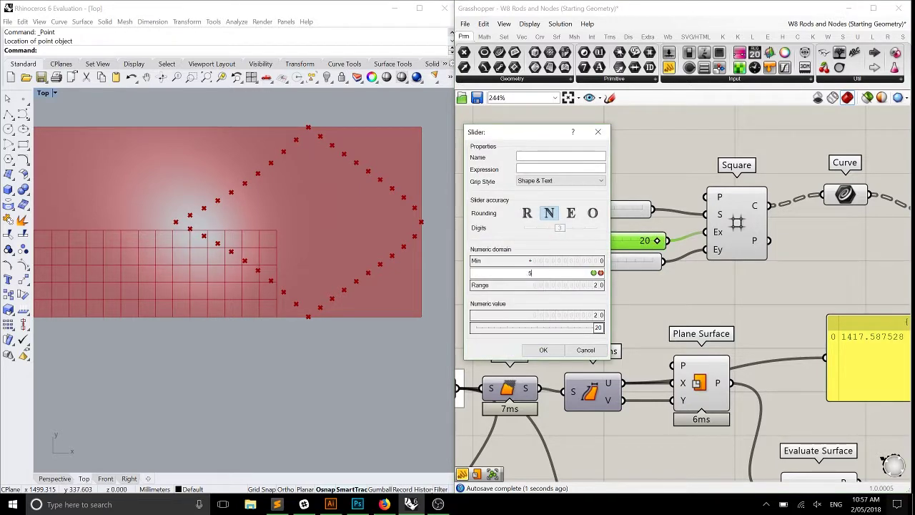
click(592, 272)
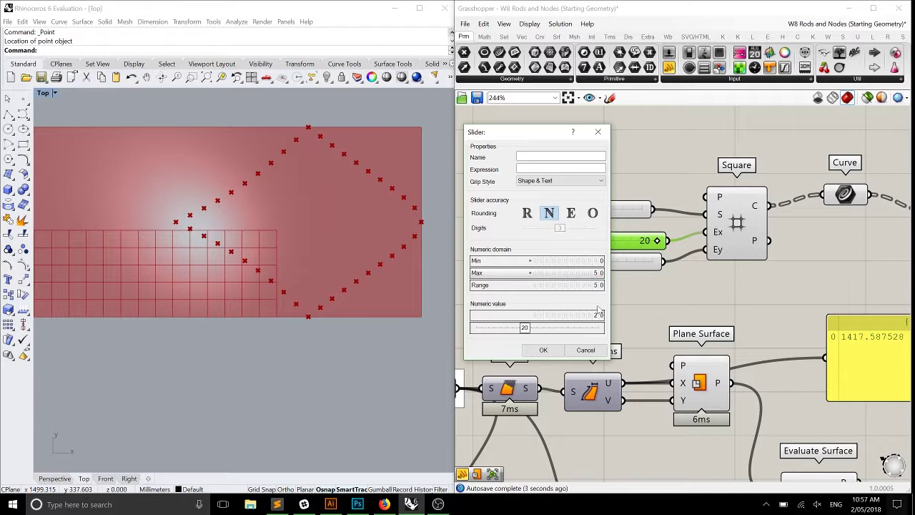
click(543, 349)
- Set Extent X to 26 and Extent Y to 10, and extend them to 29 and 11 to cover the surface
double_click(599, 242)
text(26)
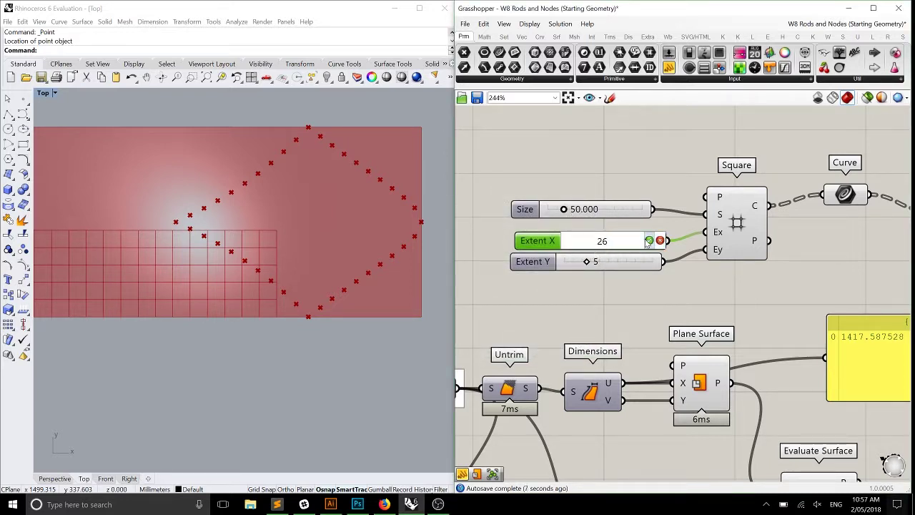
key(Return)
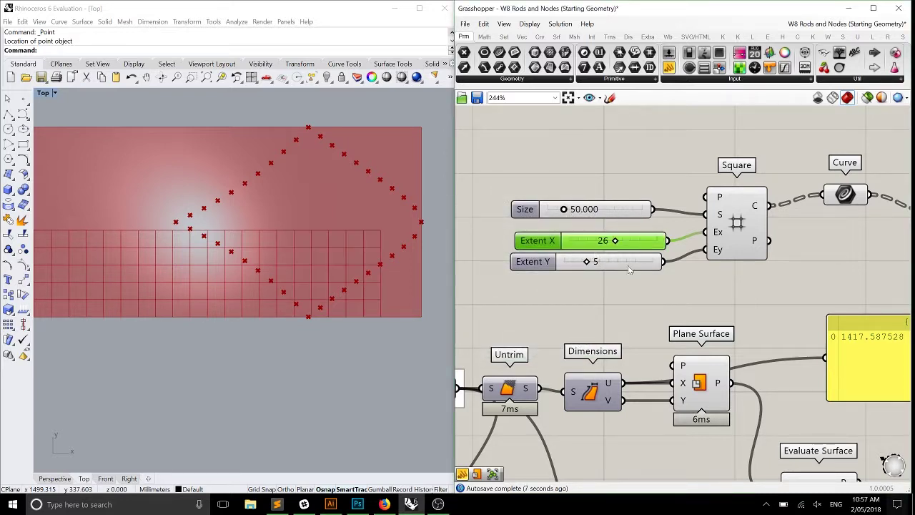
double_click(629, 262)
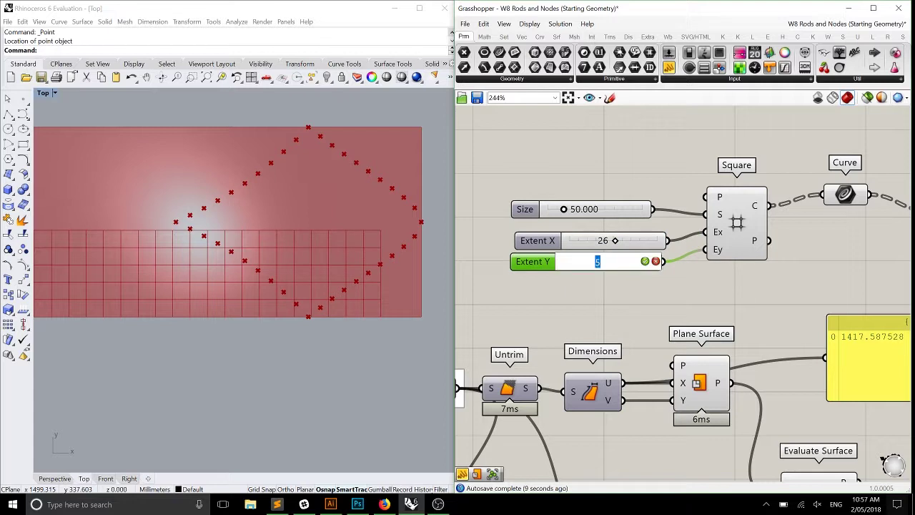
text(10)
key(Return)
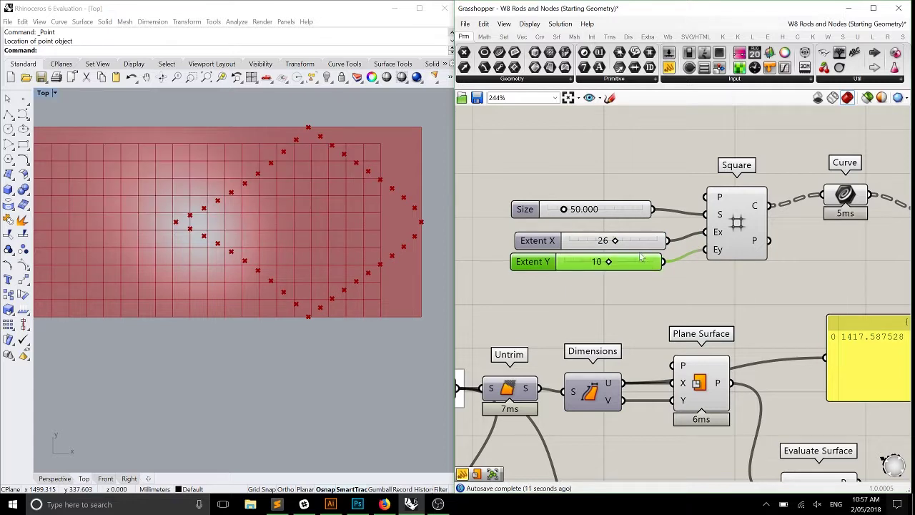
drag(616, 241, 612, 261)
scroll(715, 227, down, 2)
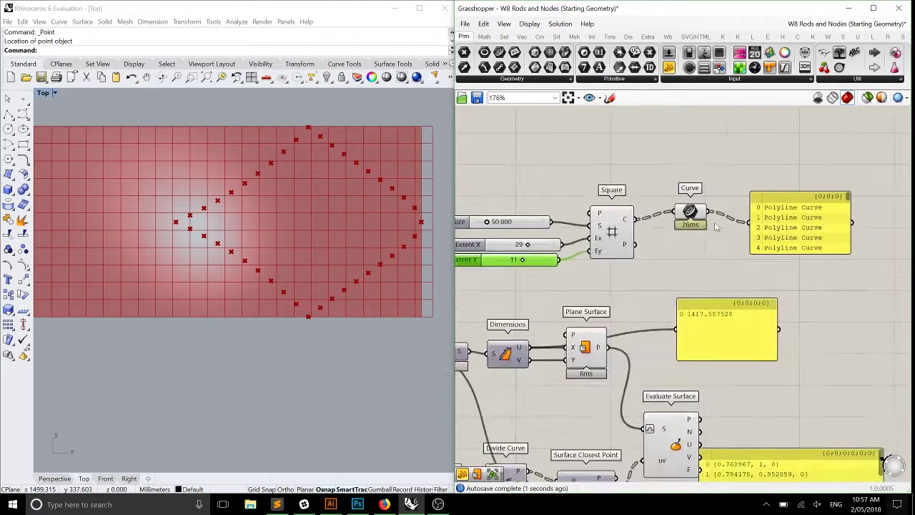
- Add a List Item component between the Curve parameter and its panel, and connect the curves to its L input
scroll(715, 227, up, 2)
click(504, 37)
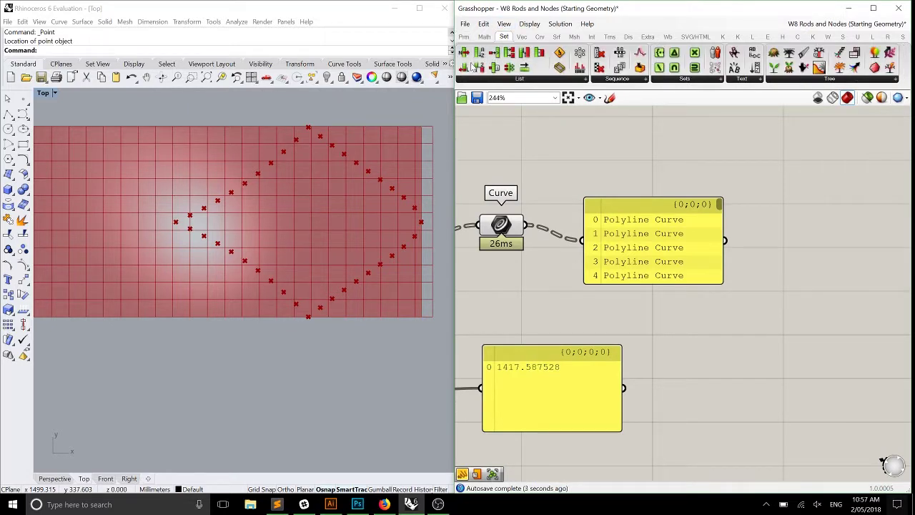
drag(473, 65, 714, 202)
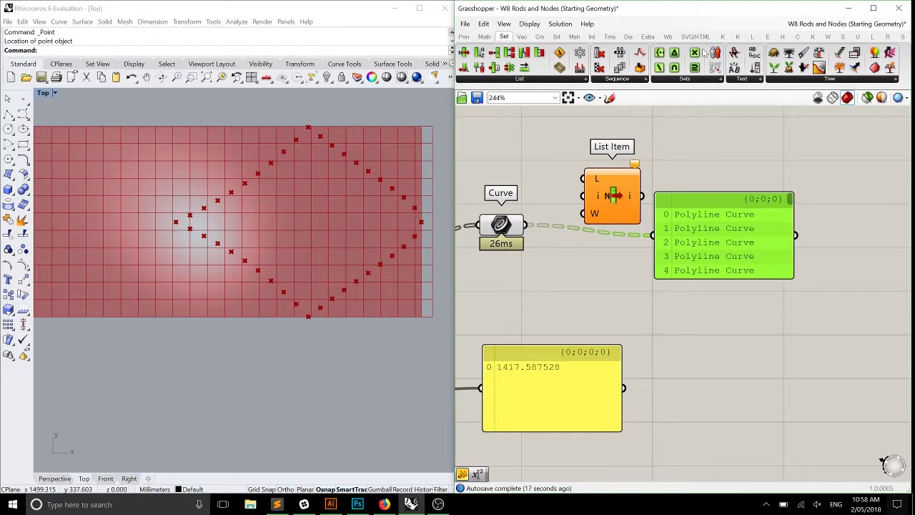
click(723, 38)
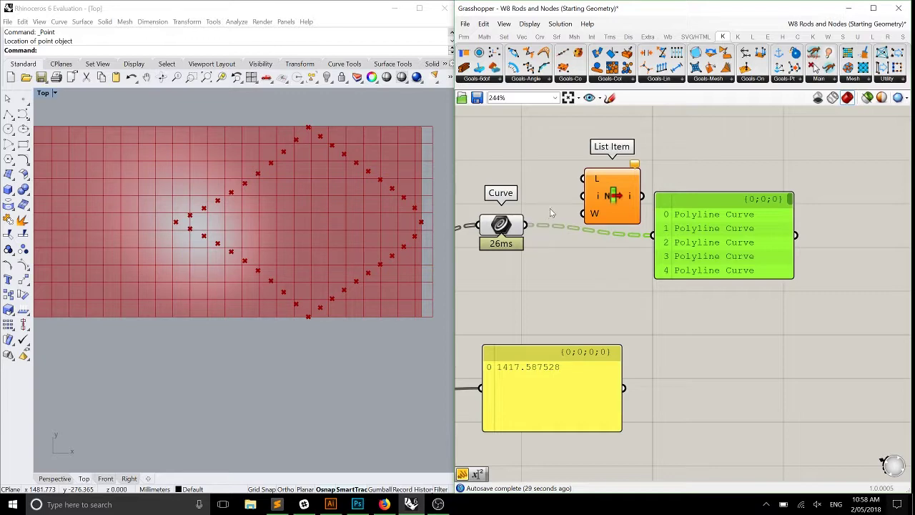
drag(582, 178, 505, 217)
scroll(669, 248, down, 3)
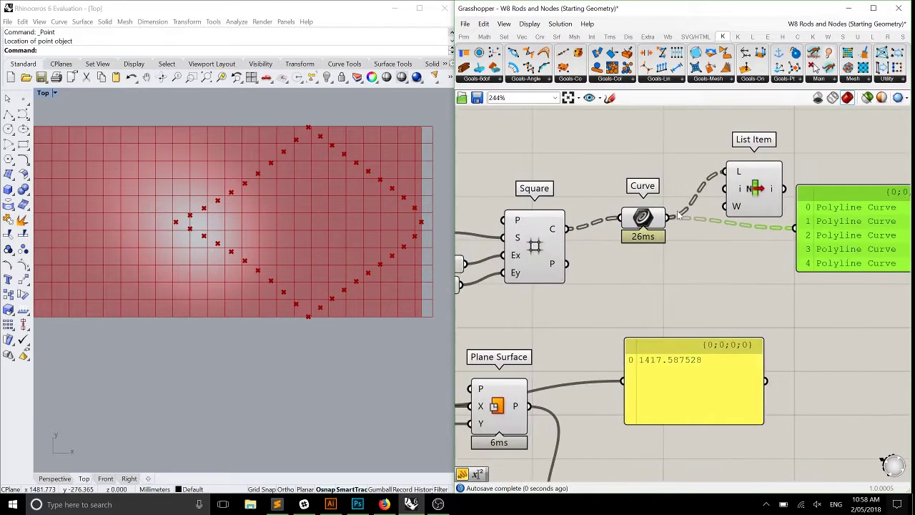
- Turn off the preview of the Square grid component and its connected Curve parameter
drag(668, 248, 536, 166)
middle_click(563, 164)
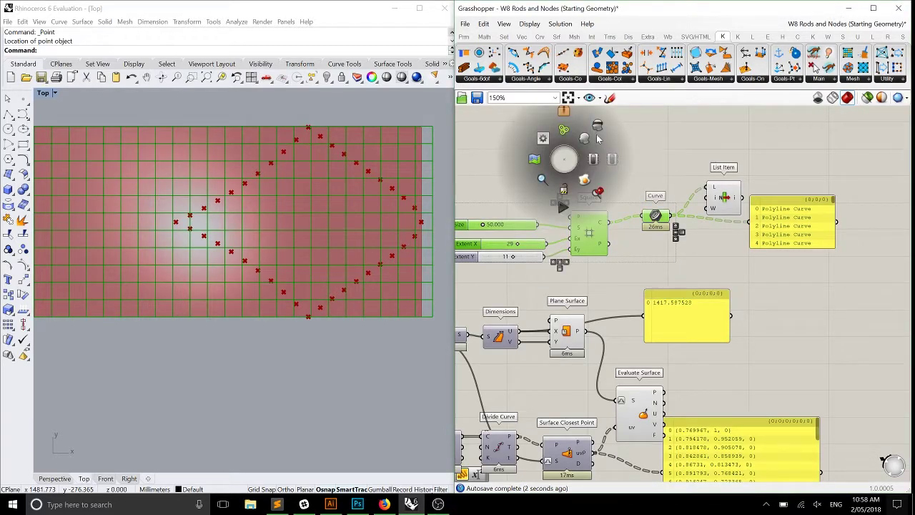
click(598, 139)
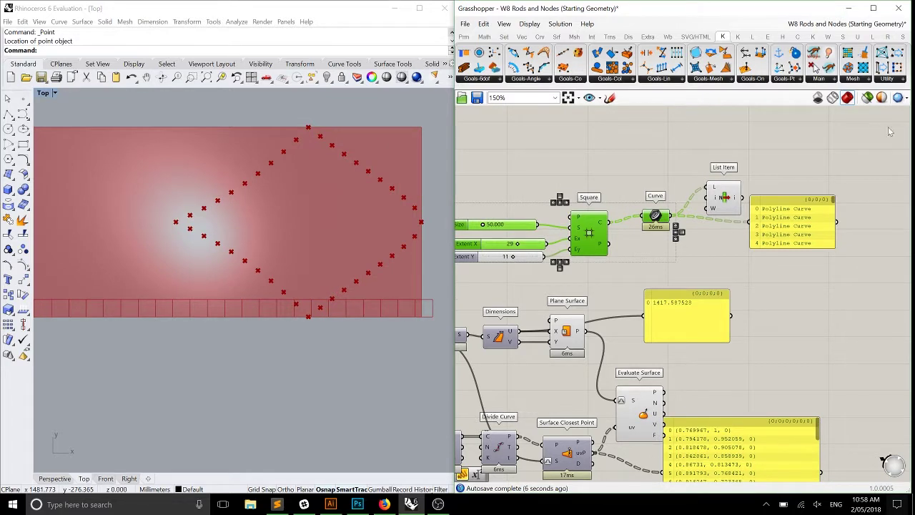
click(686, 194)
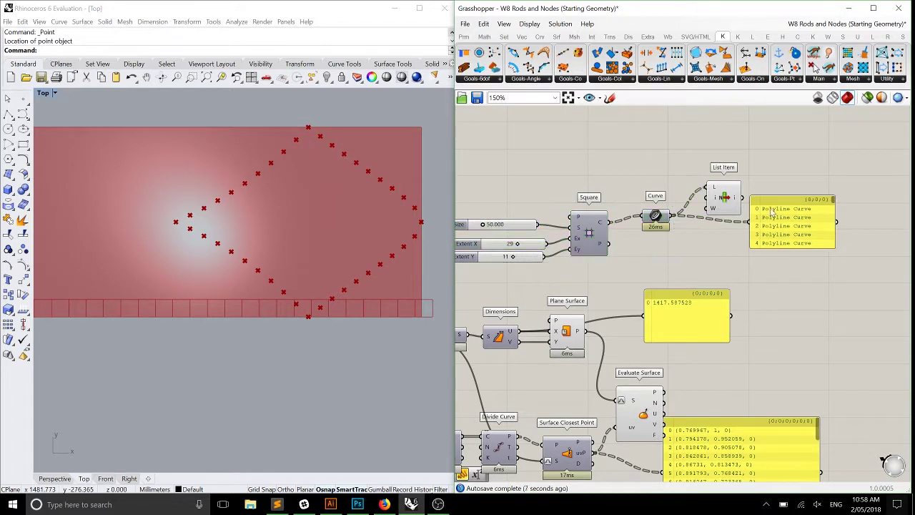
- Flatten the List Item component's L input so that it extracts a single grid cell at the surface corner
right_click(723, 197)
click(747, 248)
scroll(419, 272, up, 3)
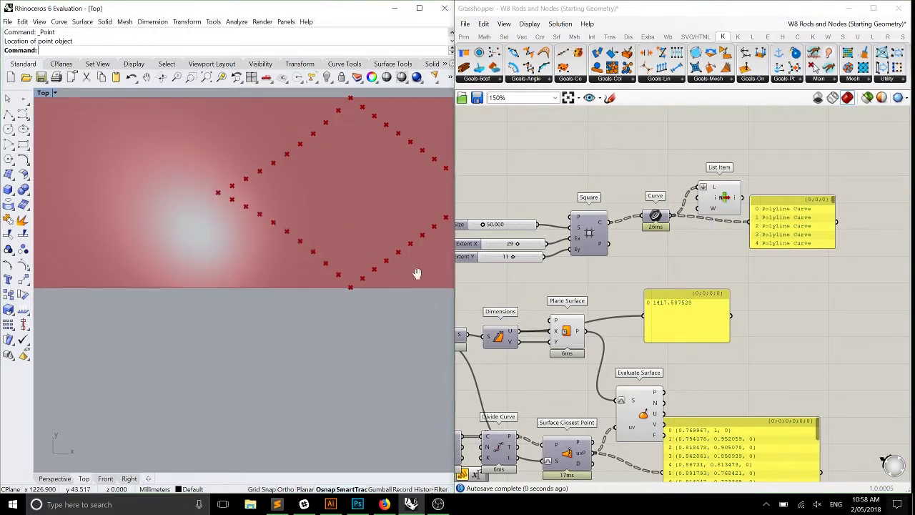
scroll(261, 282, down, 2)
scroll(266, 253, up, 5)
right_drag(355, 232, 281, 244)
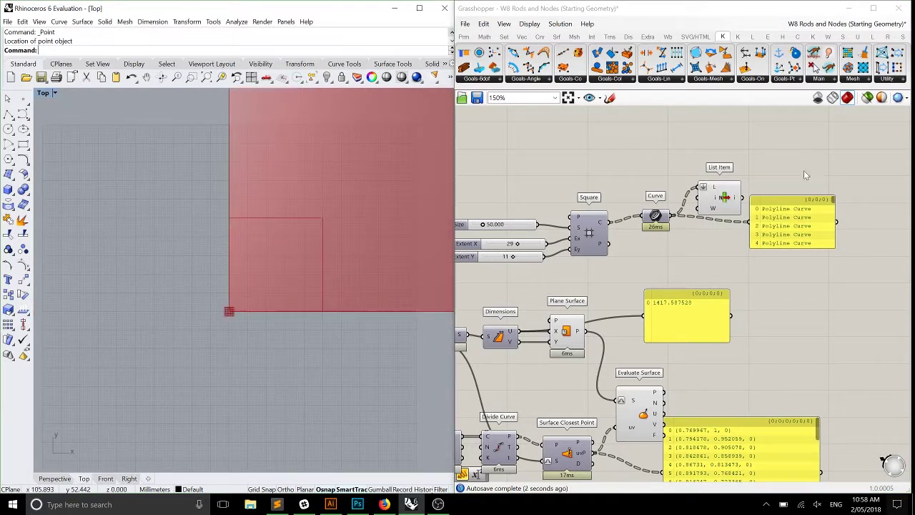
- Change the List Item's index value to pick the adjacent grid cell instead of item 0
drag(722, 201, 713, 200)
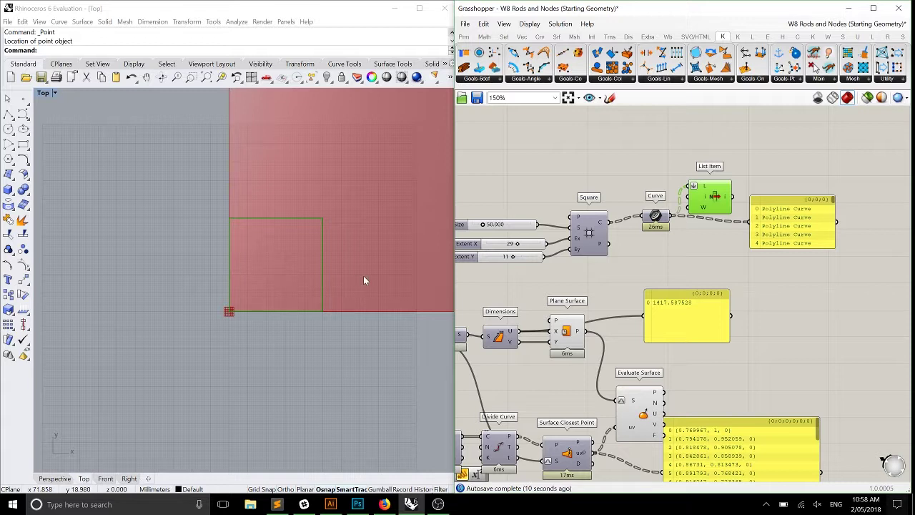
right_click(704, 198)
mouse_move(750, 294)
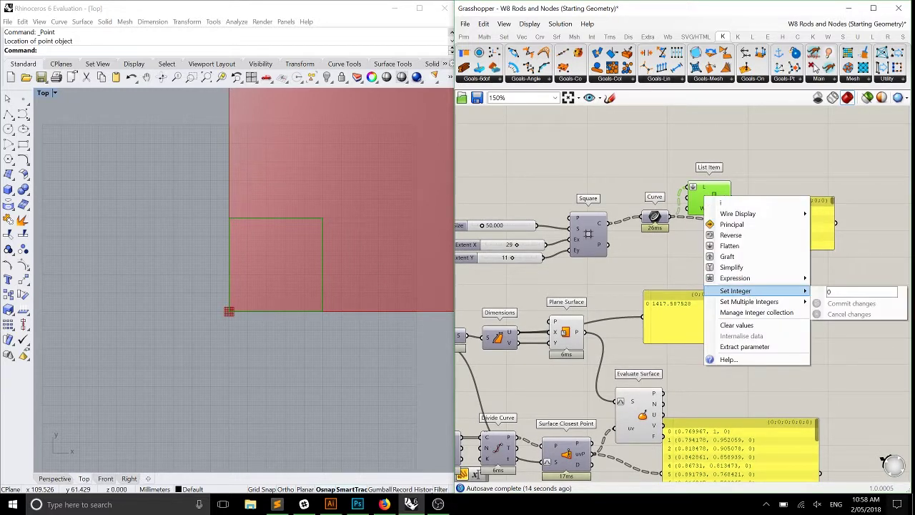
click(853, 305)
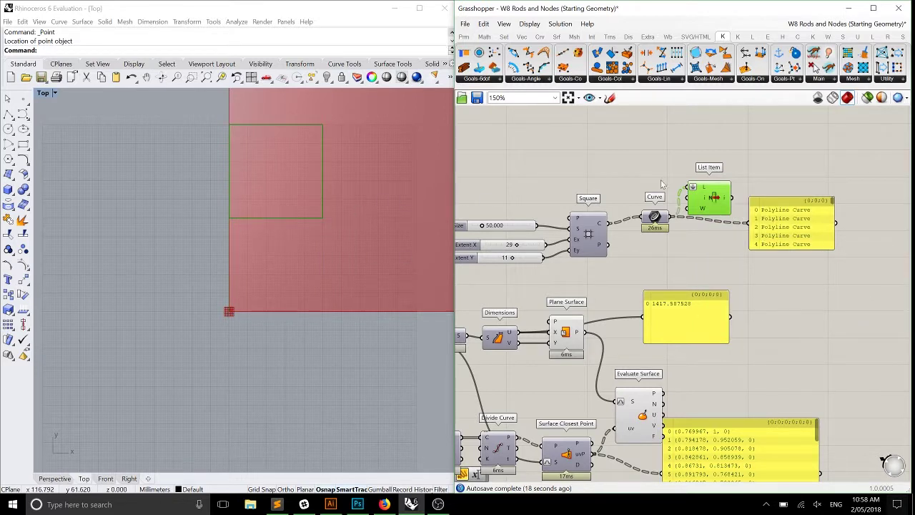
- Delete the List Item component and add an Explode component fed by the Curve parameter
drag(709, 198, 712, 195)
key(Delete)
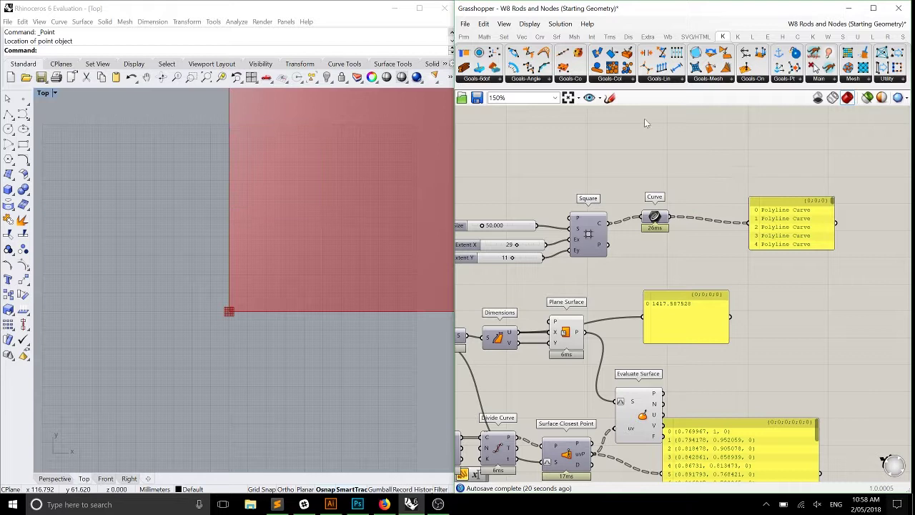
click(540, 36)
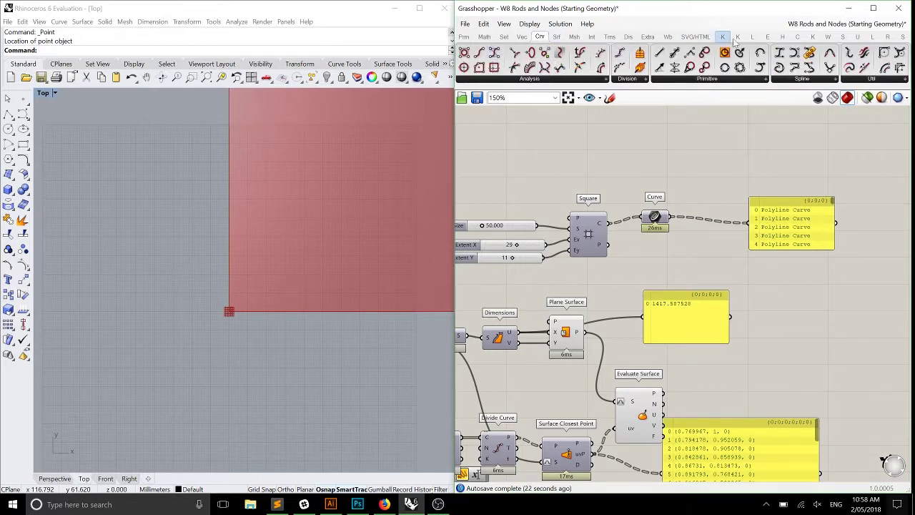
drag(720, 168, 698, 211)
scroll(699, 212, up, 3)
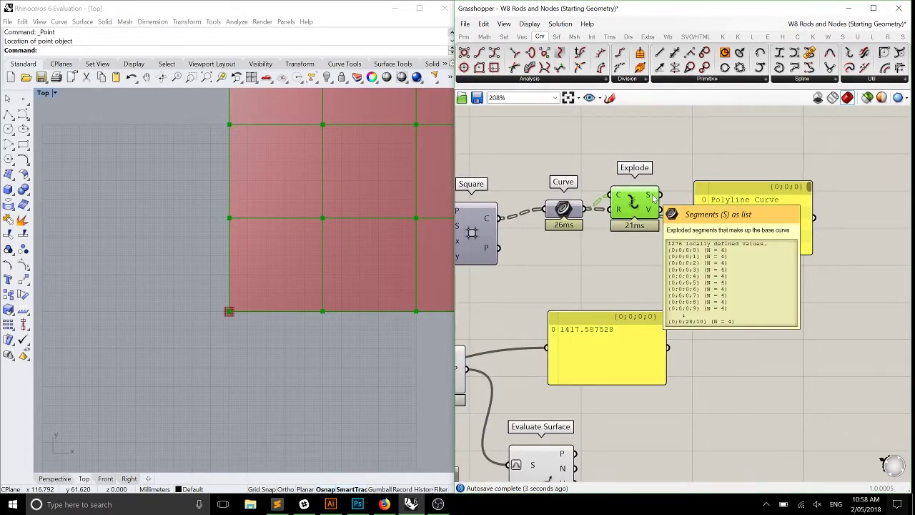
- Flatten Explode's Segments output and move the curve panel farther away to make room beside the component
right_click(652, 198)
click(675, 234)
right_drag(634, 208, 663, 211)
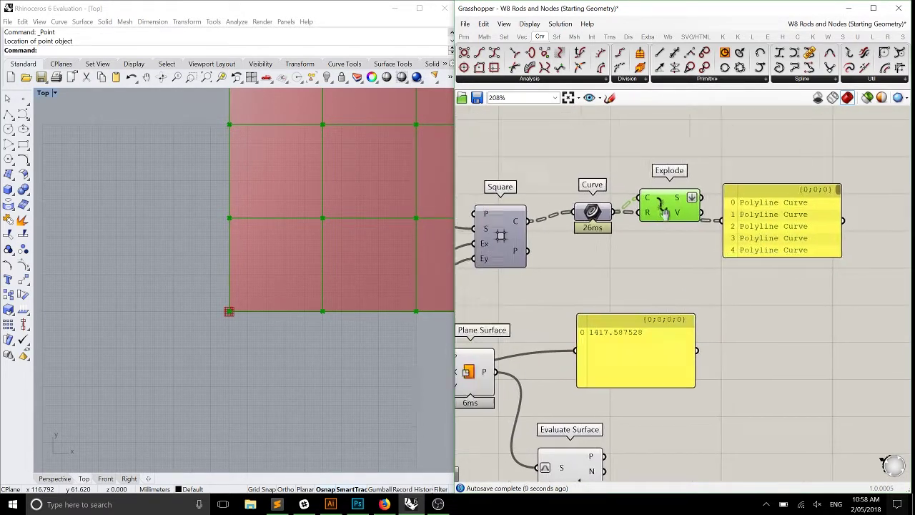
scroll(663, 211, down, 3)
drag(708, 214, 836, 215)
right_drag(721, 227, 671, 226)
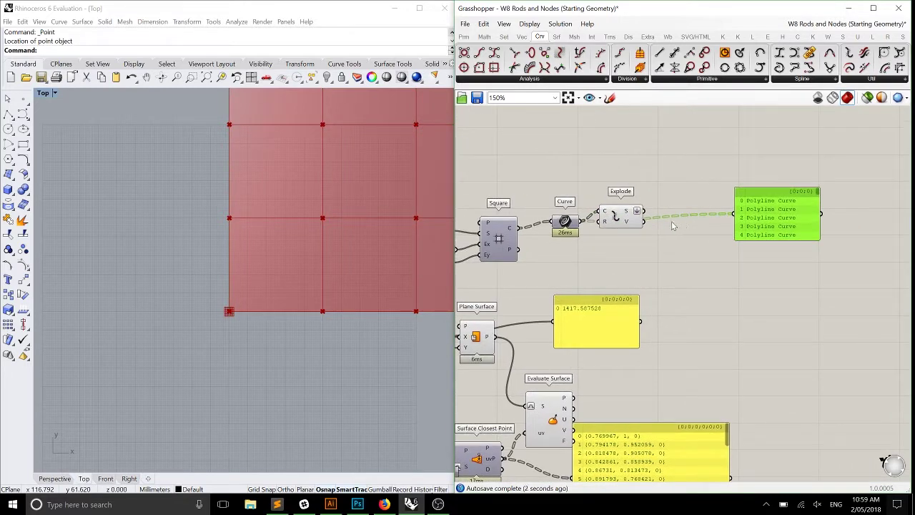
- Add a Kangaroo removeDuplicateLines component after Explode and connect the flattened segments to its L input
scroll(250, 279, down, 6)
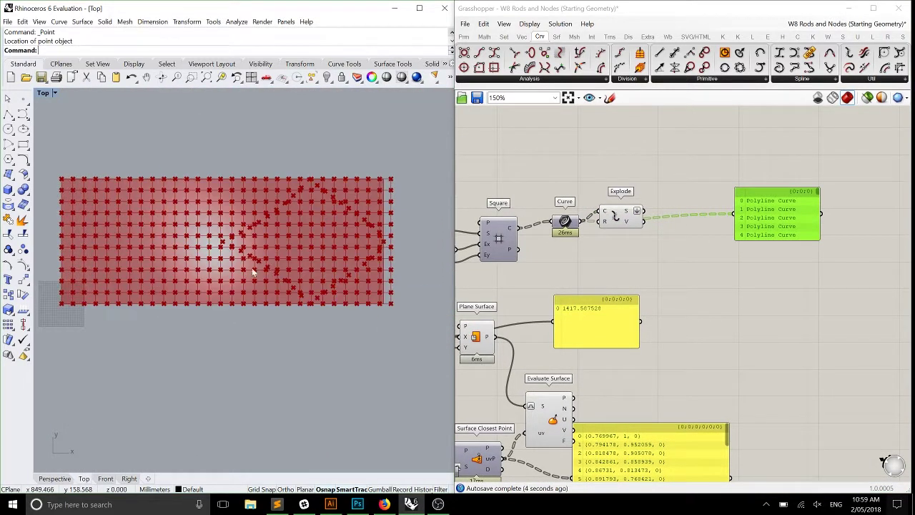
scroll(726, 250, up, 3)
right_drag(714, 250, 796, 250)
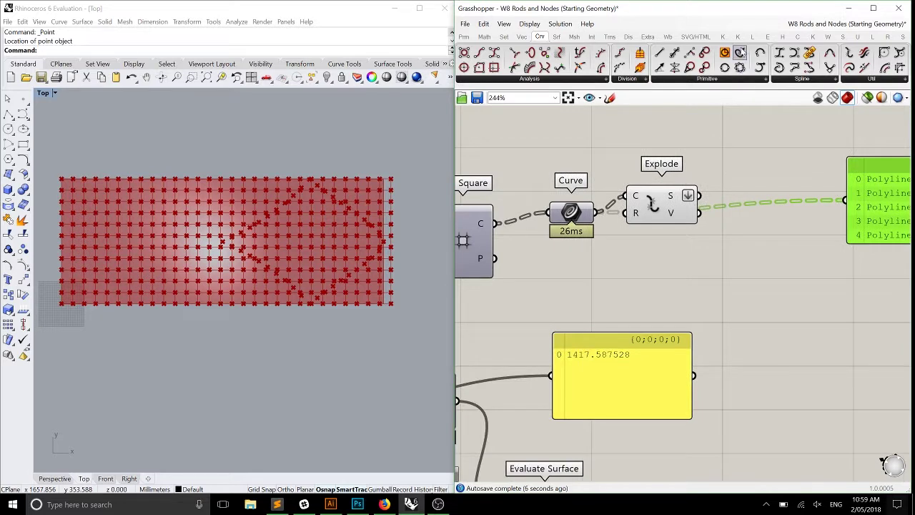
click(738, 37)
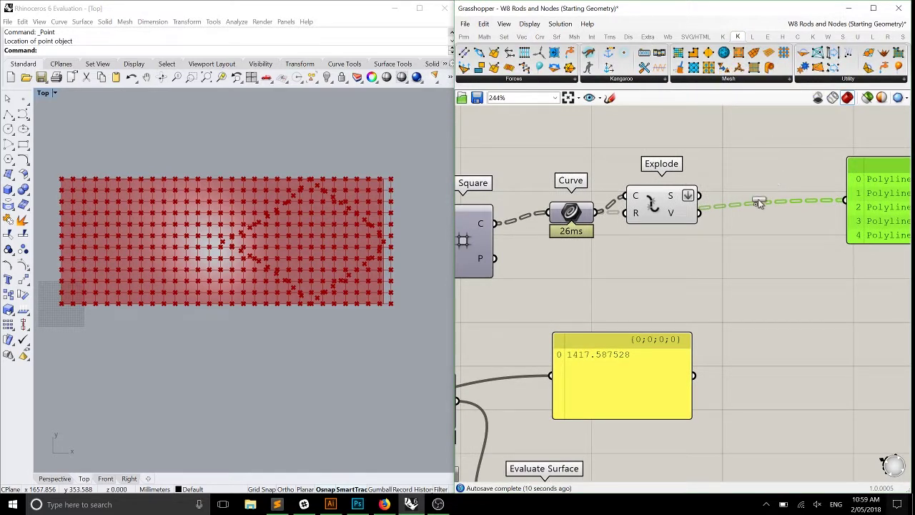
click(722, 36)
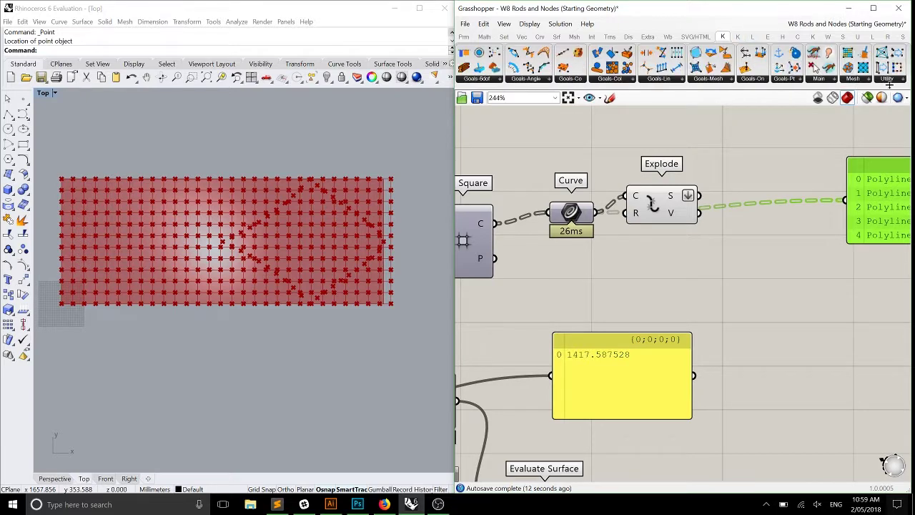
drag(883, 68, 752, 207)
right_drag(668, 143, 677, 150)
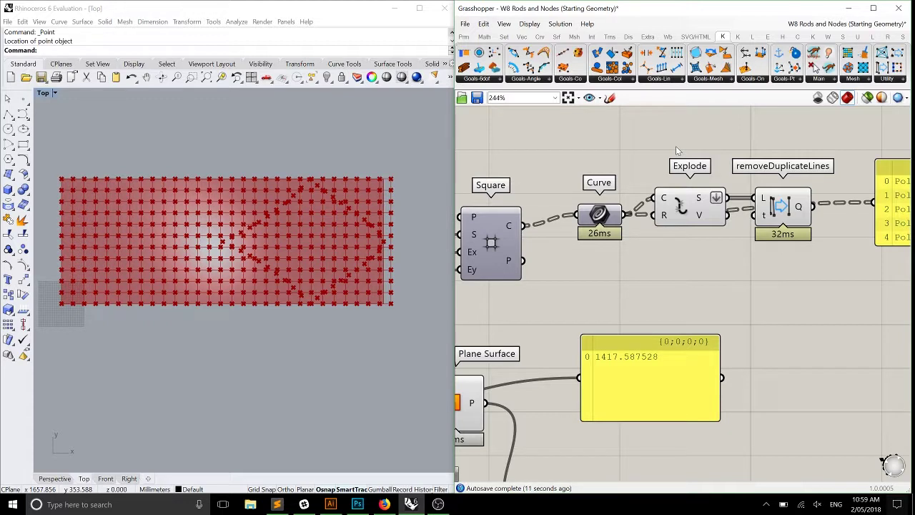
- Turn off the preview of the Curve parameter and the Explode component
drag(668, 244, 580, 158)
middle_click(594, 163)
click(623, 142)
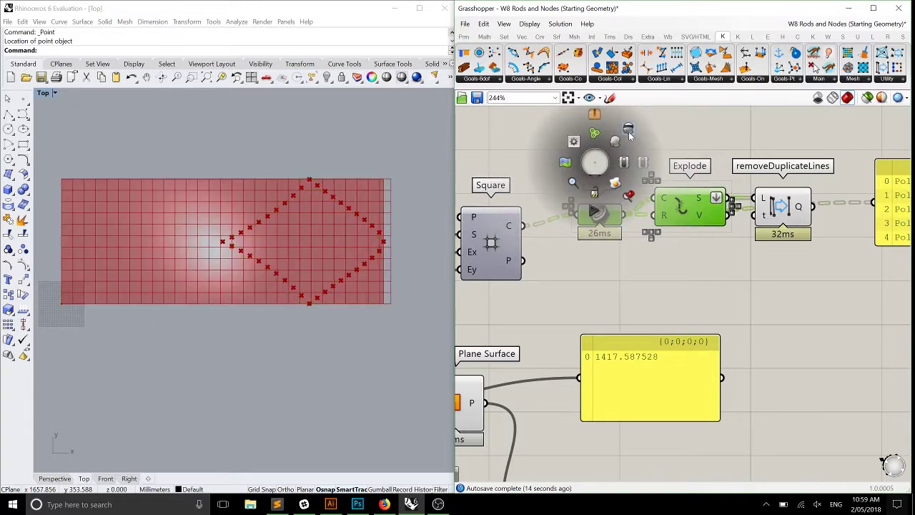
- Examine the removeDuplicateLines output over the surface and its diamond of points in the Top viewport
click(783, 207)
scroll(295, 243, up, 8)
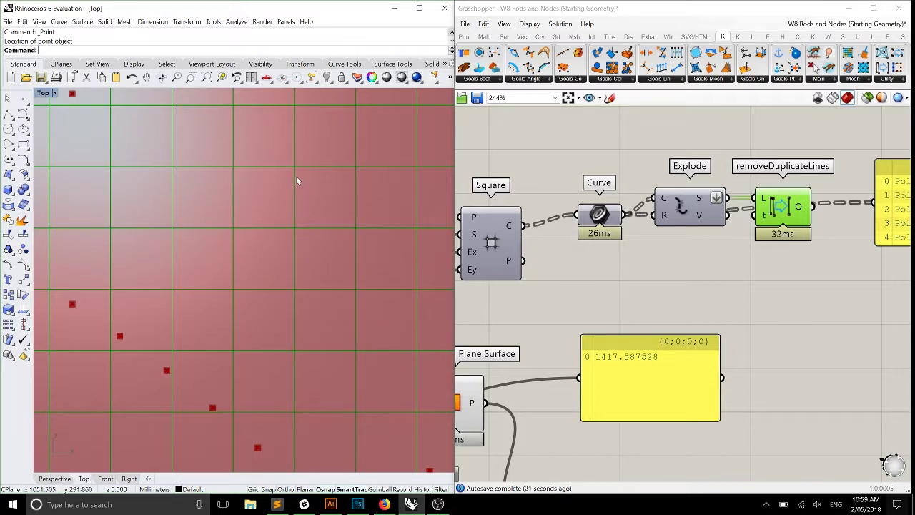
scroll(300, 177, down, 2)
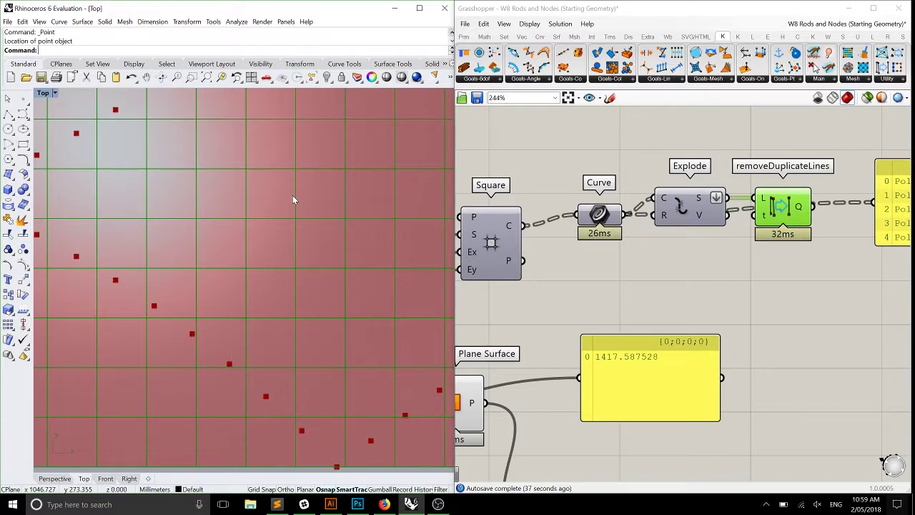
scroll(296, 198, down, 3)
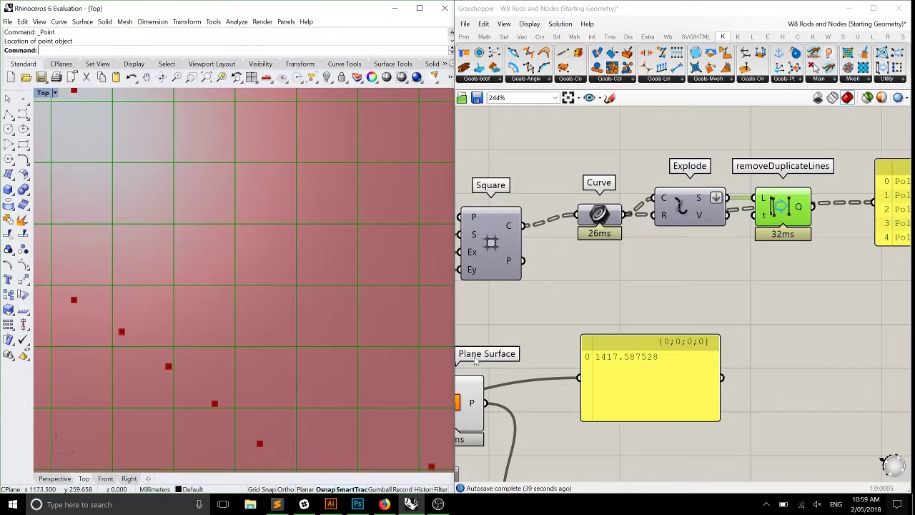
scroll(694, 194, down, 2)
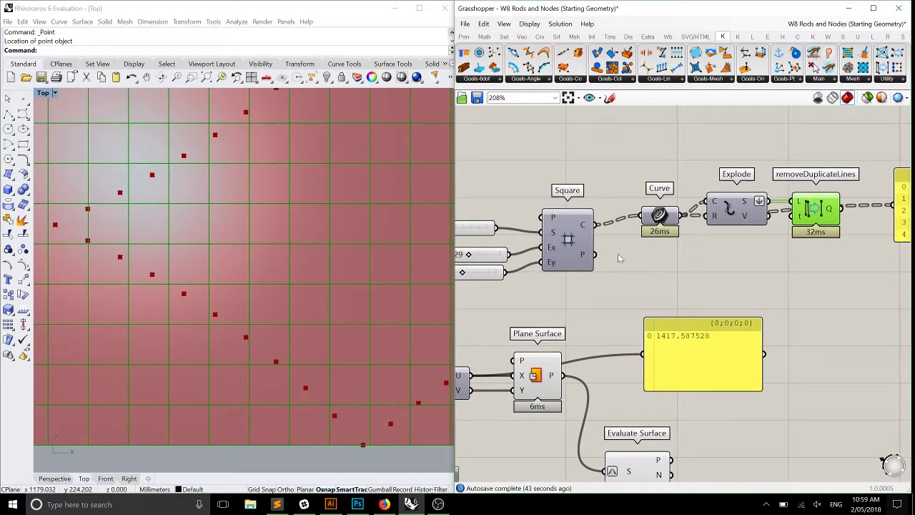
scroll(210, 231, down, 5)
right_drag(210, 231, 343, 224)
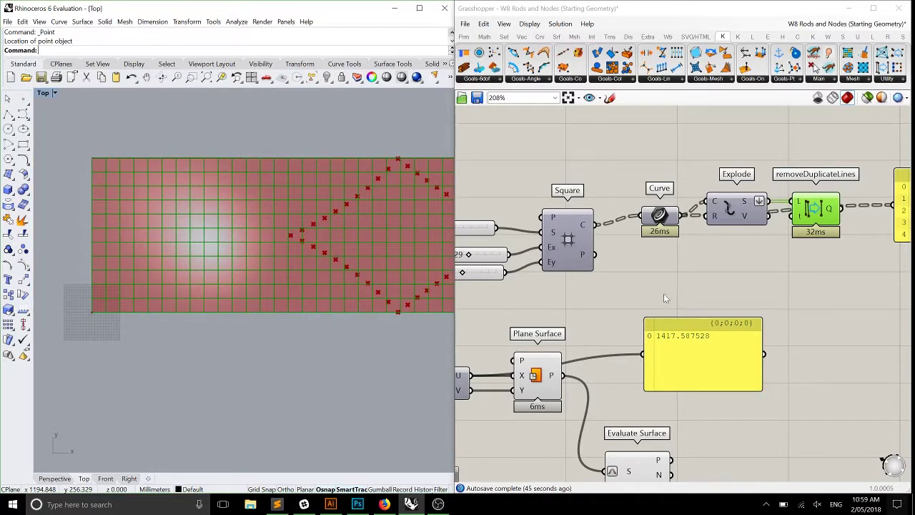
- Turn the Square grid component's preview back on and zoom the viewport to its geometry
right_drag(465, 236, 555, 236)
scroll(543, 236, up, 1)
click(553, 231)
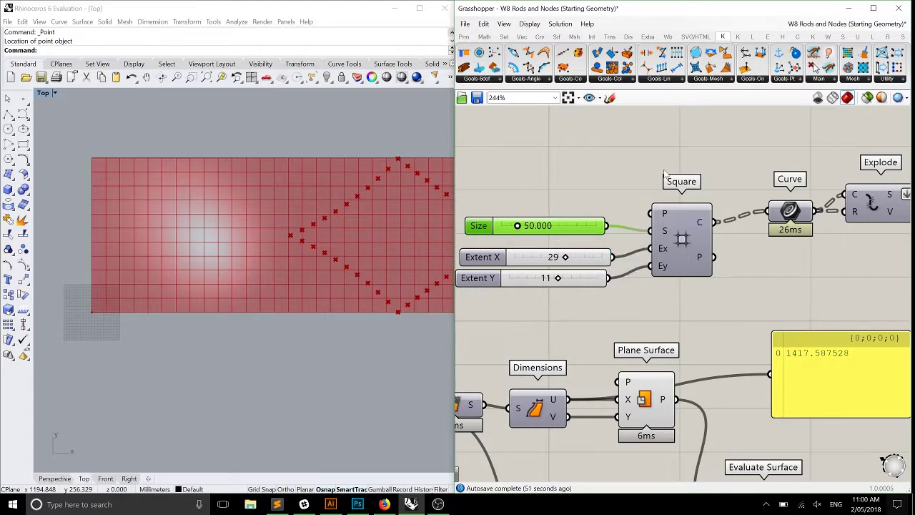
double_click(688, 217)
middle_click(633, 157)
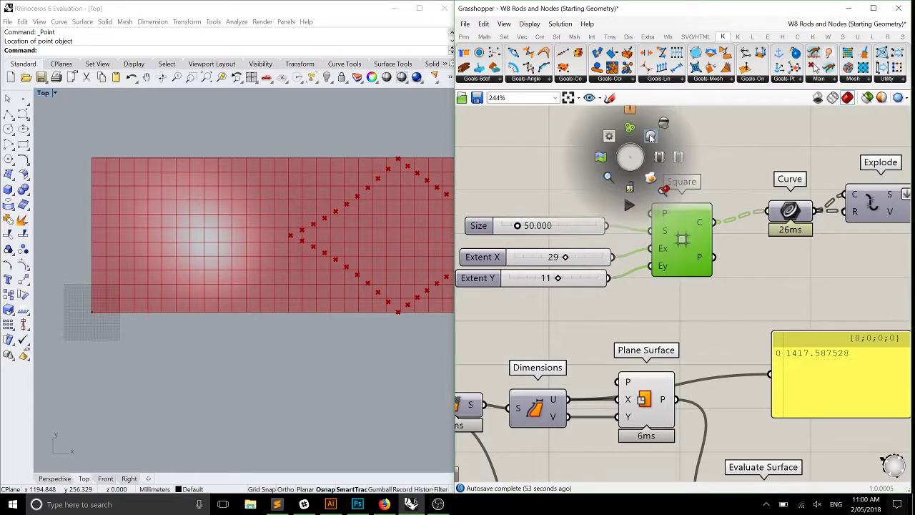
middle_click(685, 239)
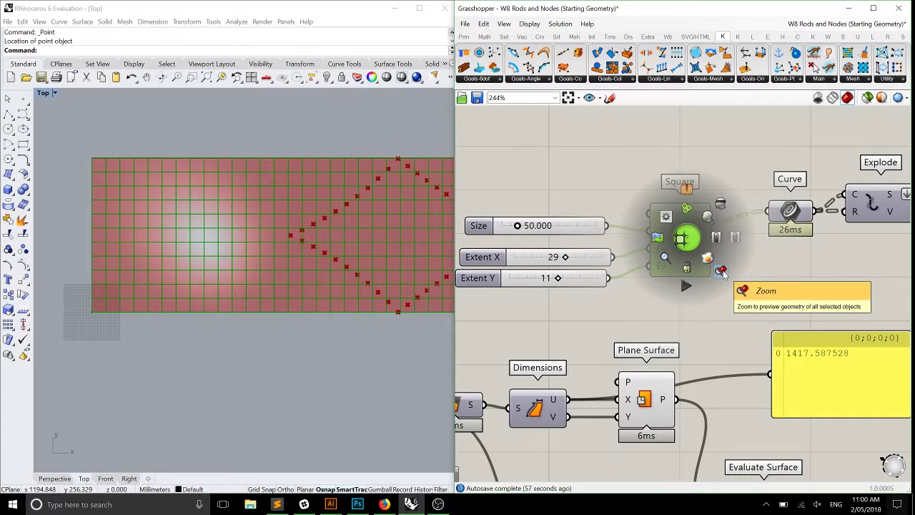
click(721, 271)
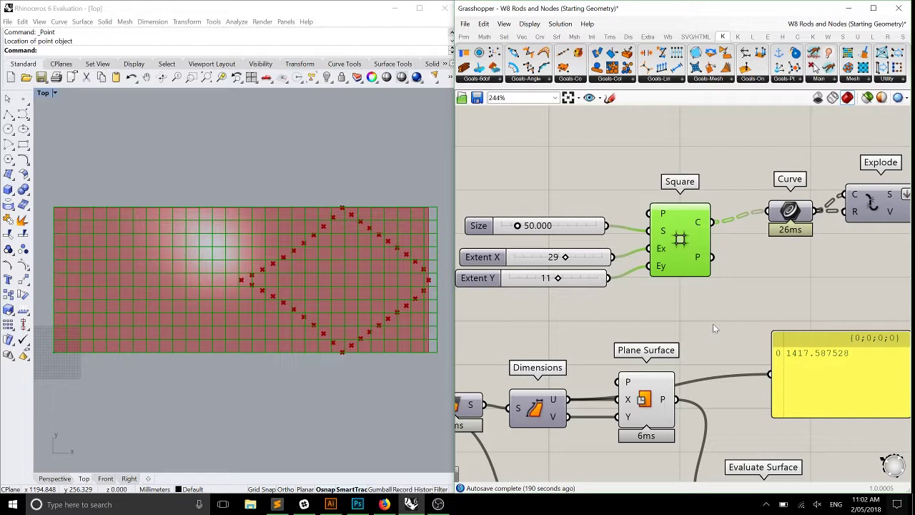
- Examine how the square grid cells fit the surface edges and relate to the evaluated points
scroll(315, 265, up, 10)
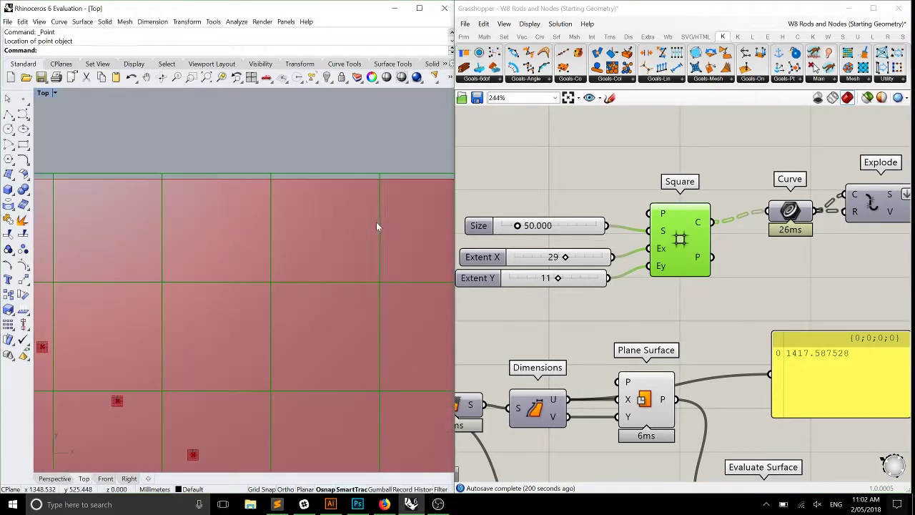
right_drag(376, 221, 73, 217)
scroll(101, 188, down, 3)
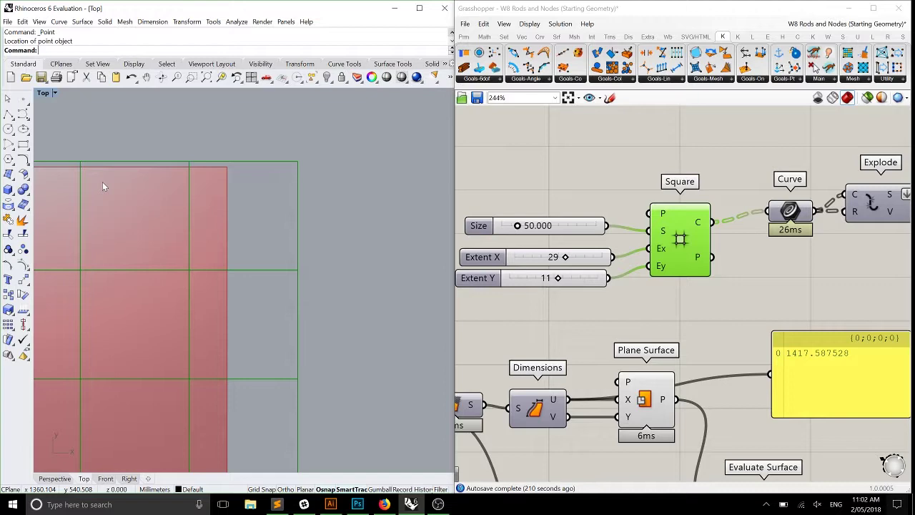
scroll(242, 172, down, 5)
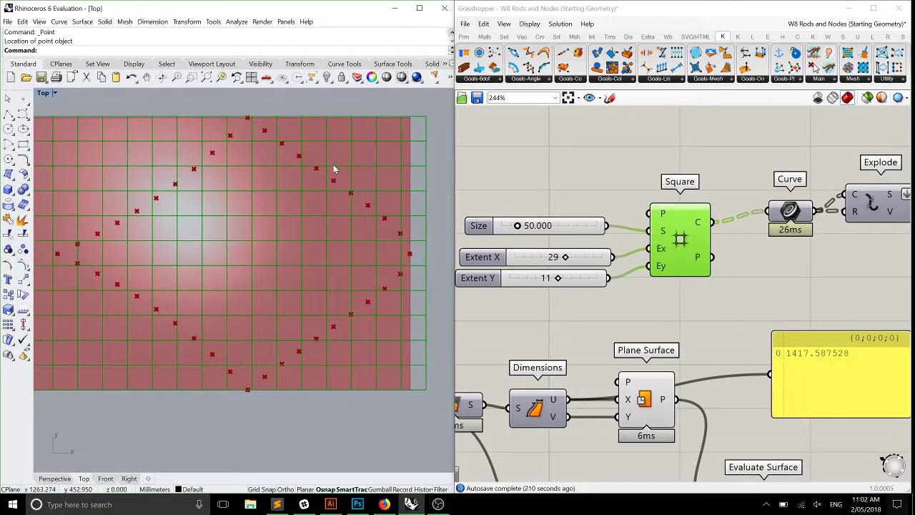
scroll(333, 168, up, 3)
scroll(308, 191, up, 2)
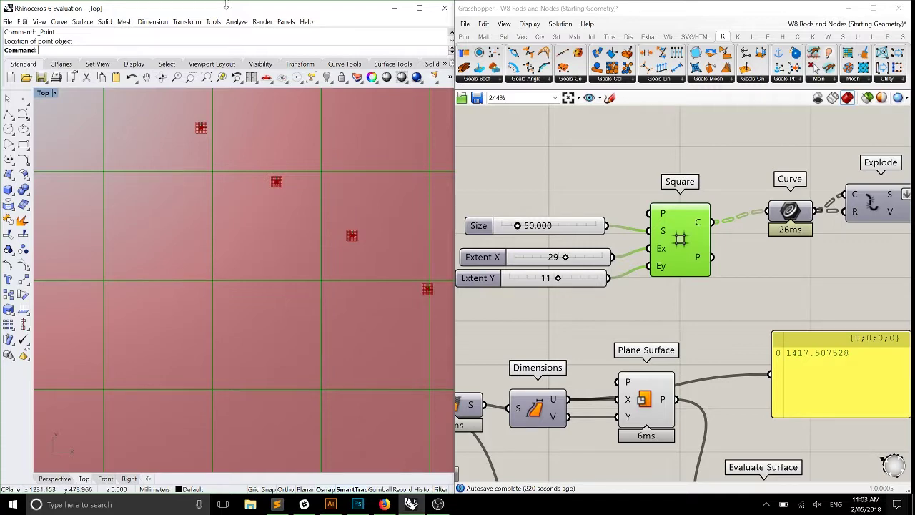
scroll(140, 224, down, 10)
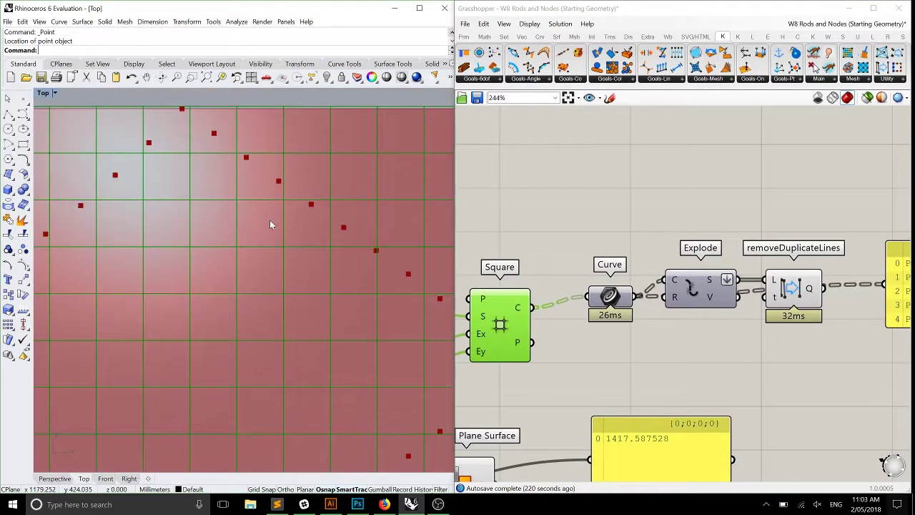
scroll(159, 264, down, 1)
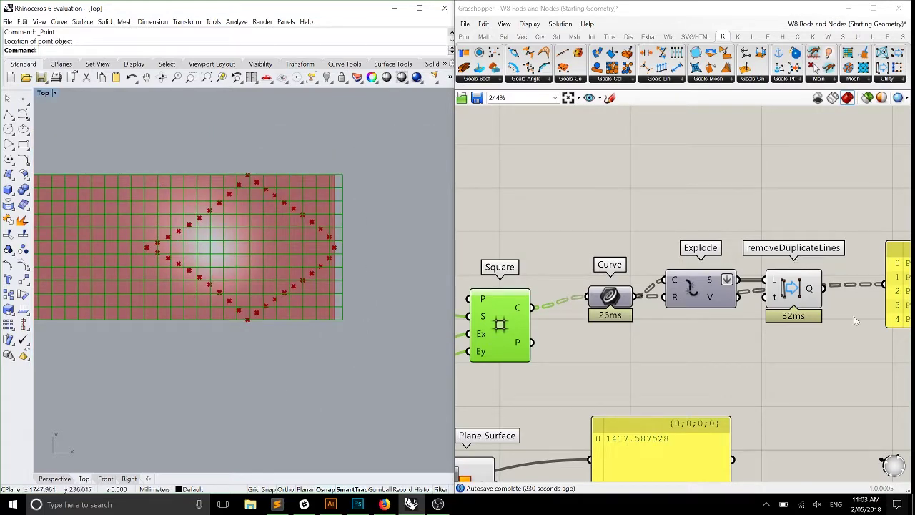
right_drag(786, 324, 727, 241)
scroll(728, 241, down, 1)
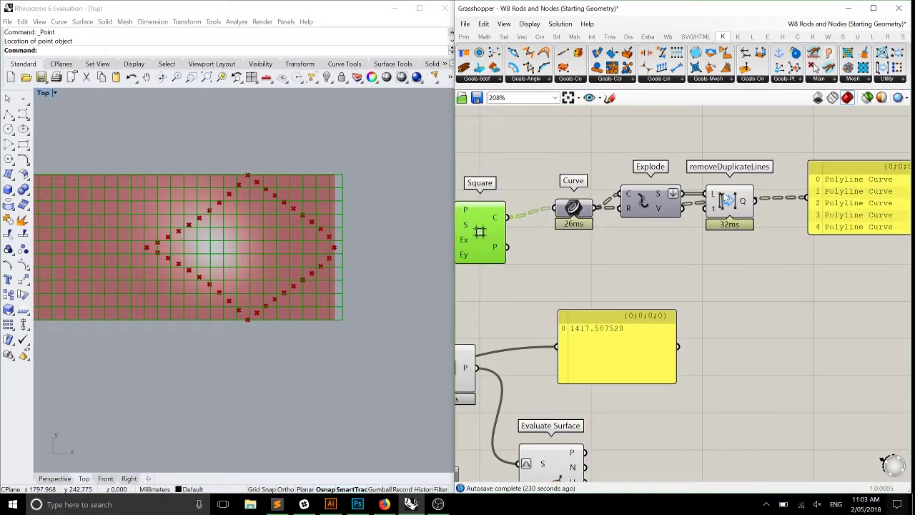
- Realign the removeDuplicateLines component next to Explode and move its curve list panel farther away
drag(731, 205, 743, 187)
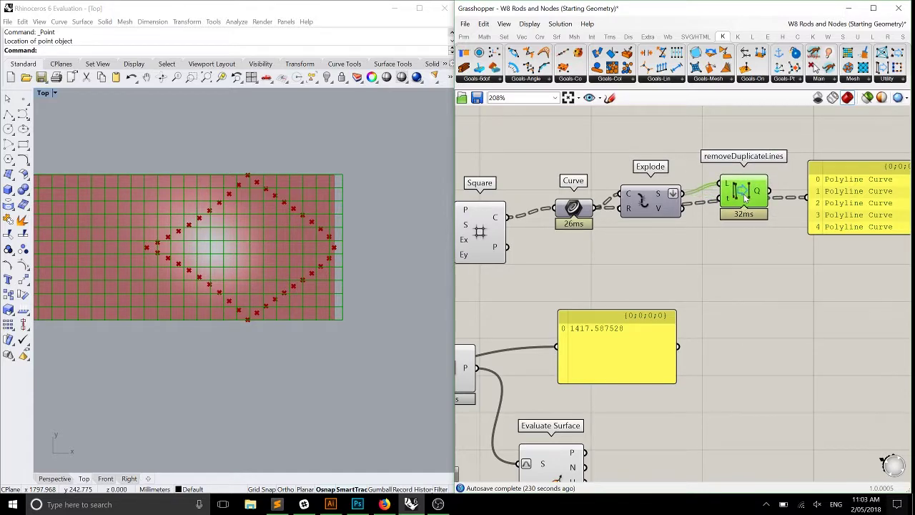
scroll(743, 191, up, 2)
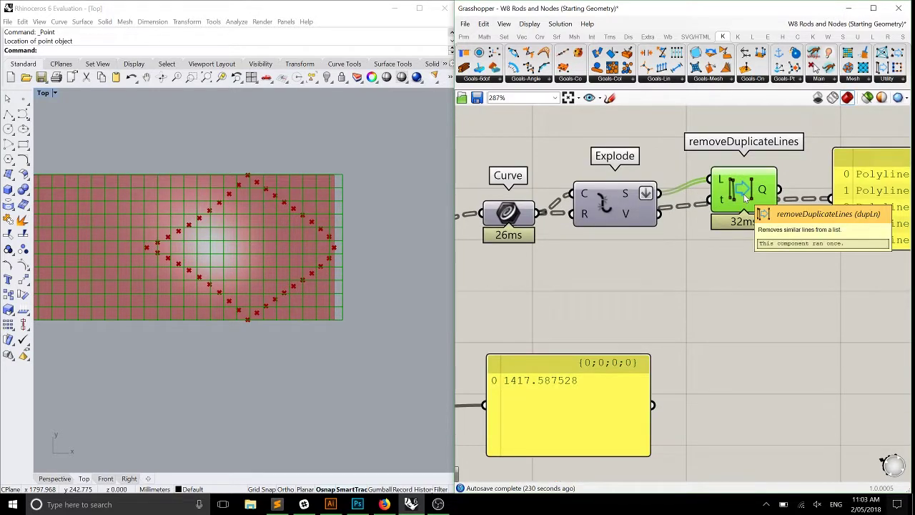
scroll(743, 194, down, 6)
scroll(751, 211, up, 8)
drag(751, 211, 878, 228)
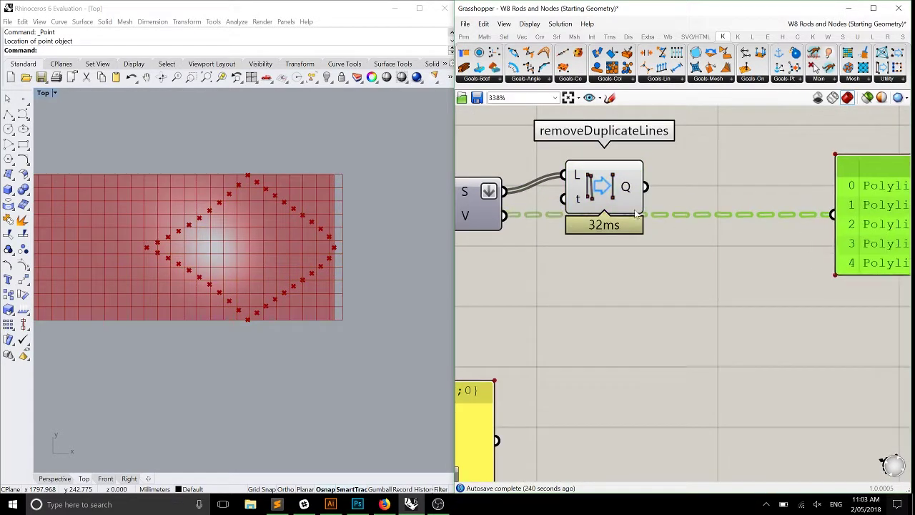
drag(603, 187, 592, 205)
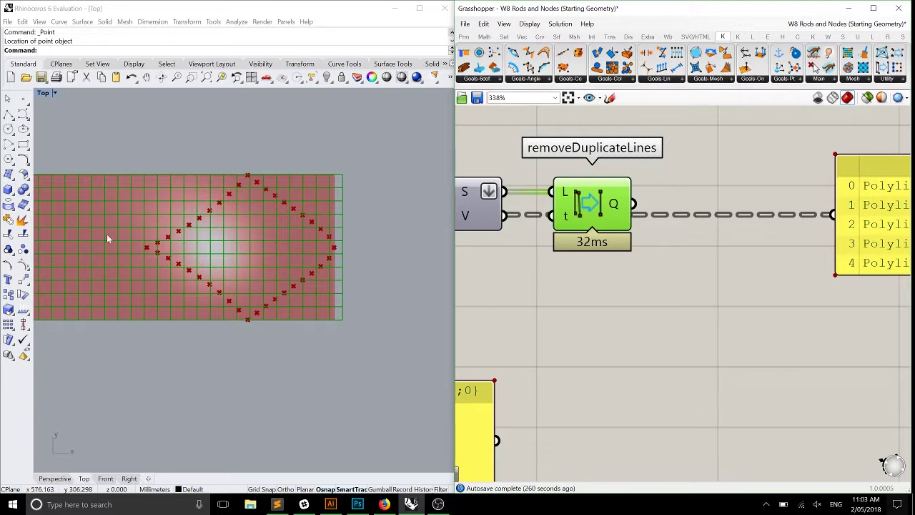
- Move the Surface Closest Point uv panel away from Evaluate Surface to free room for new components
click(171, 237)
scroll(182, 239, up, 3)
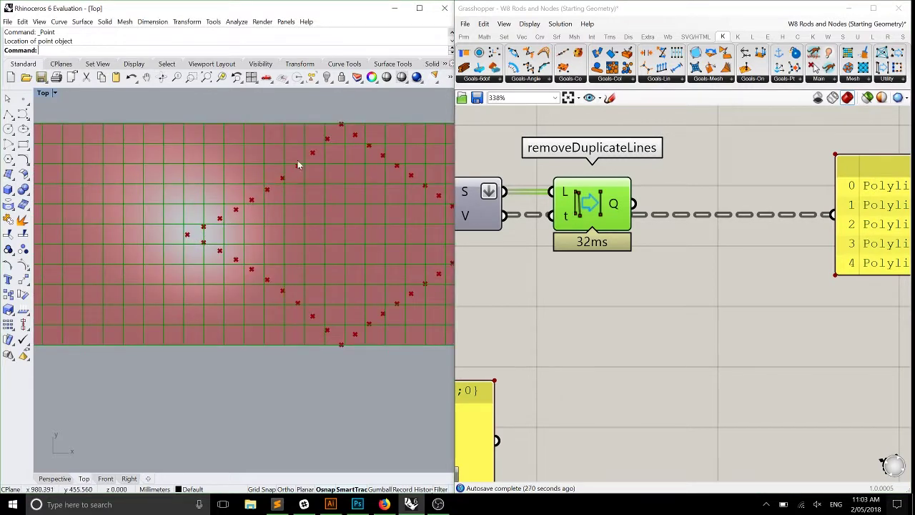
right_drag(344, 130, 271, 110)
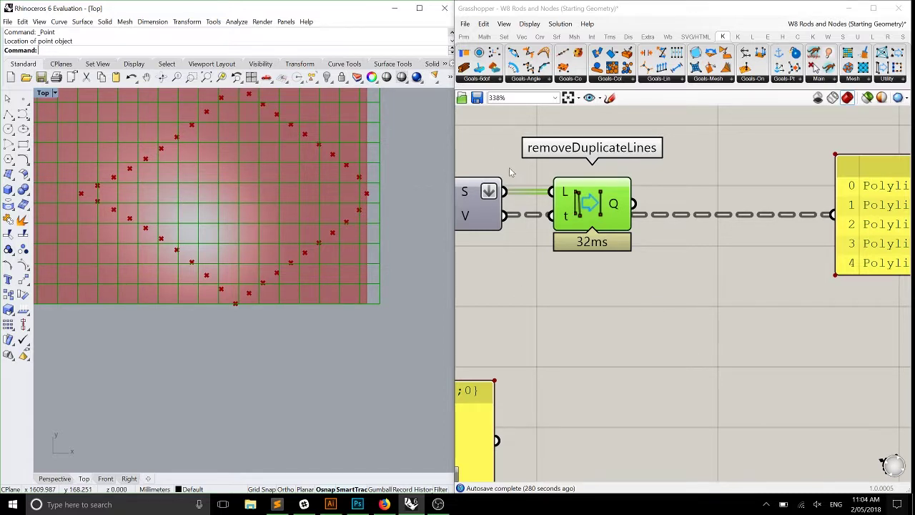
scroll(634, 224, down, 3)
scroll(635, 386, up, 2)
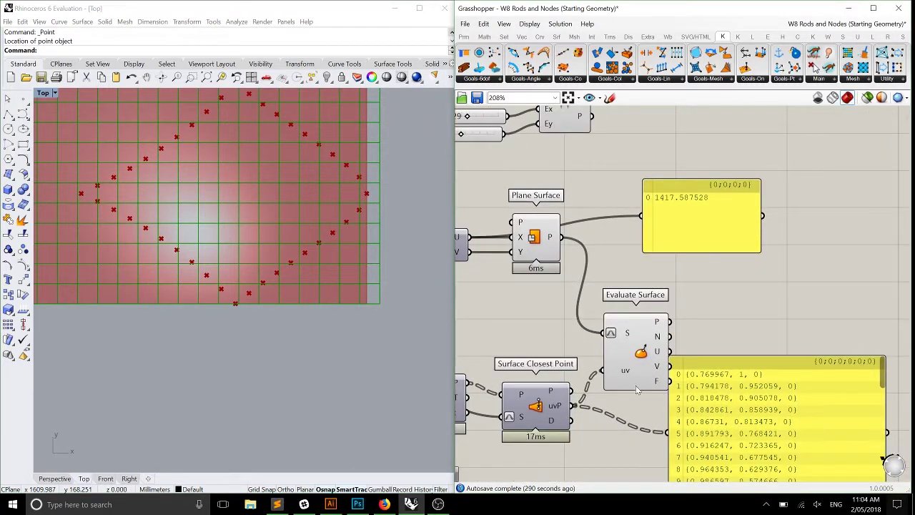
right_drag(636, 385, 611, 323)
click(616, 286)
drag(772, 298, 849, 273)
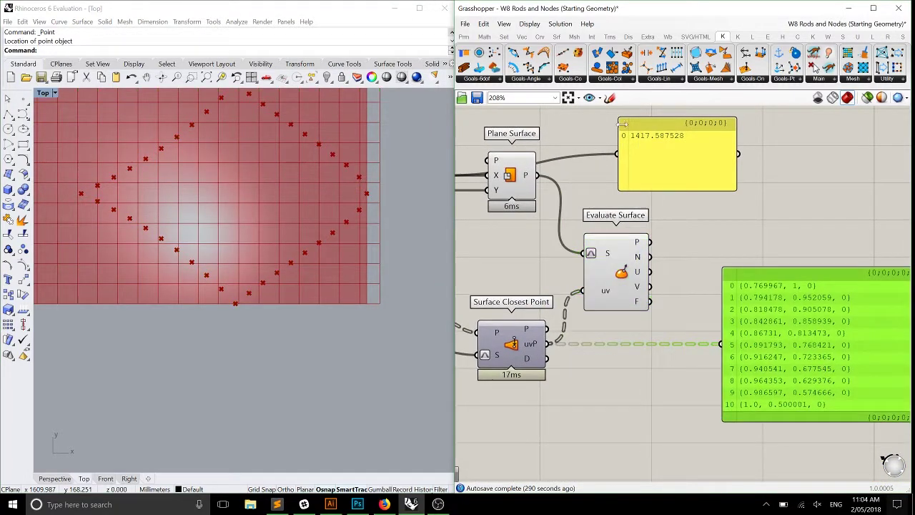
- Add an Interpolate curve component and feed the Evaluate Surface points into its vertices input
click(540, 37)
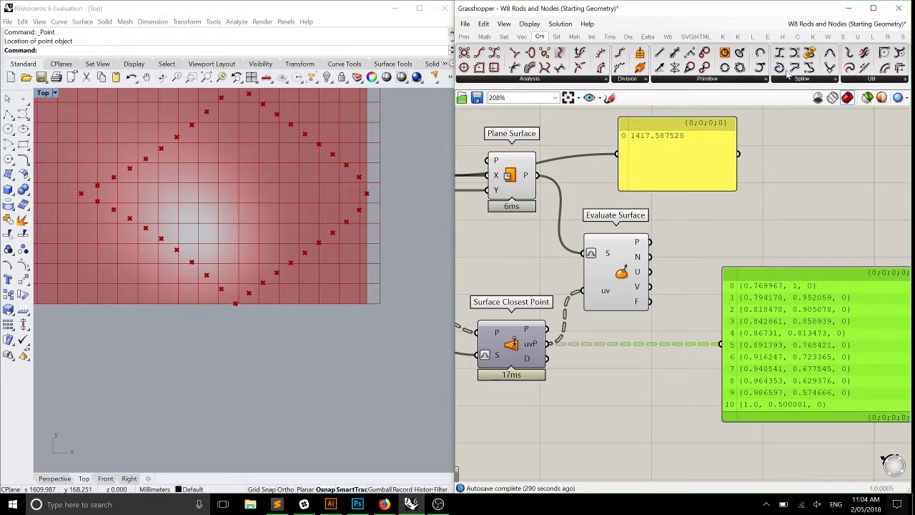
drag(781, 69, 718, 278)
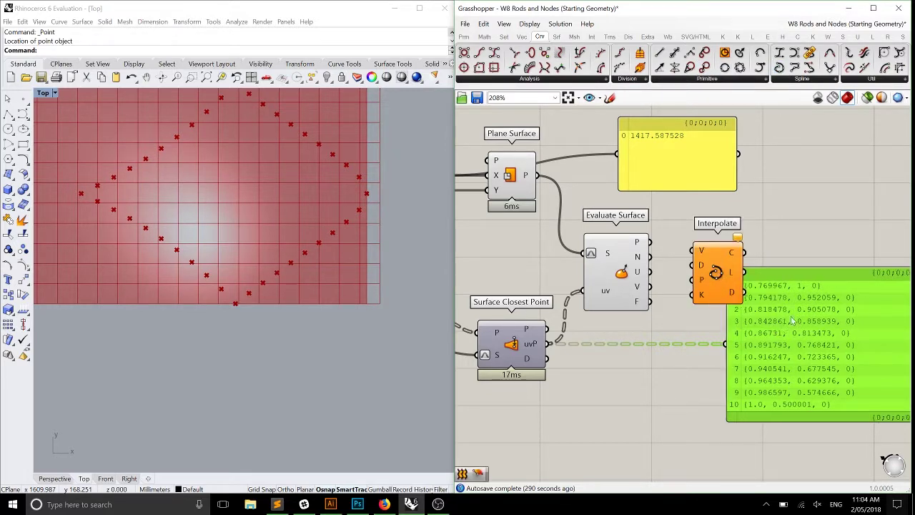
scroll(643, 240, up, 2)
drag(656, 243, 714, 255)
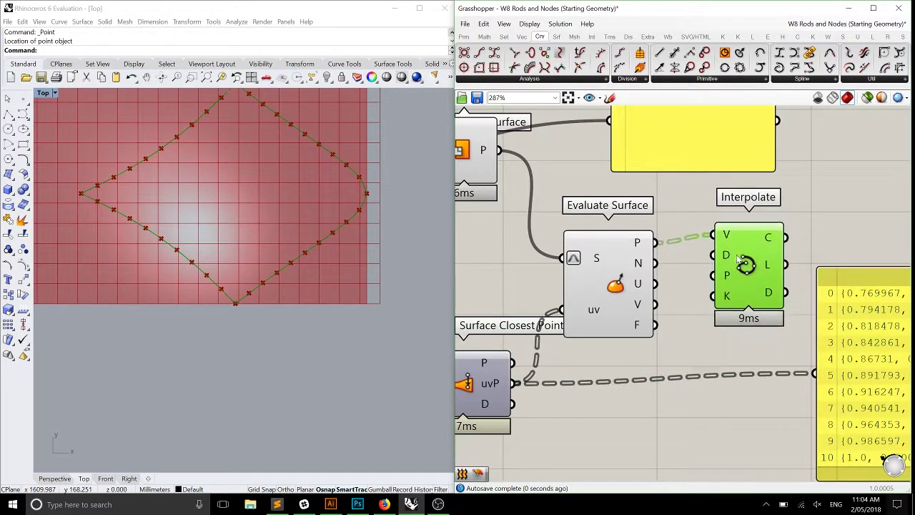
- Turn off the preview of the Evaluate Surface component
right_drag(594, 287, 652, 292)
scroll(652, 292, down, 1)
click(652, 291)
middle_click(653, 291)
click(661, 285)
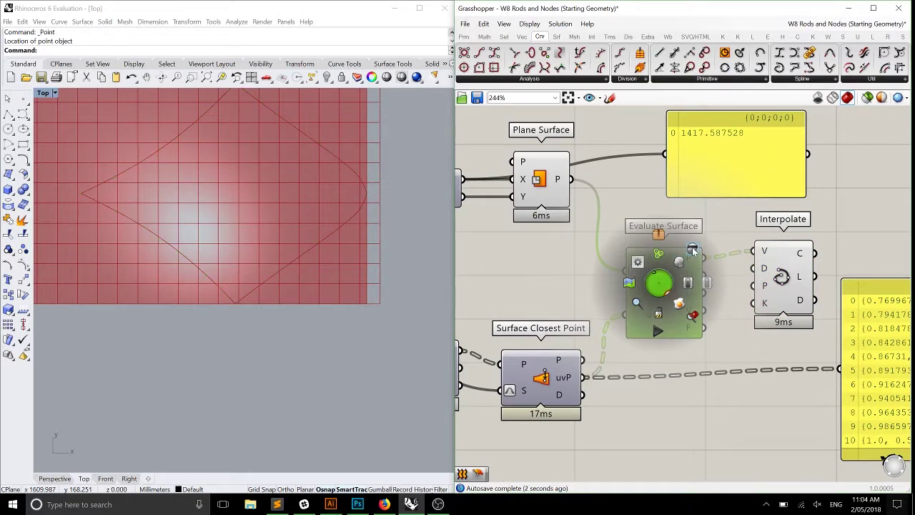
- Flatten the curve output of Interpolate, move the uv panel aside and align Interpolate with Evaluate Surface
right_drag(234, 210, 235, 276)
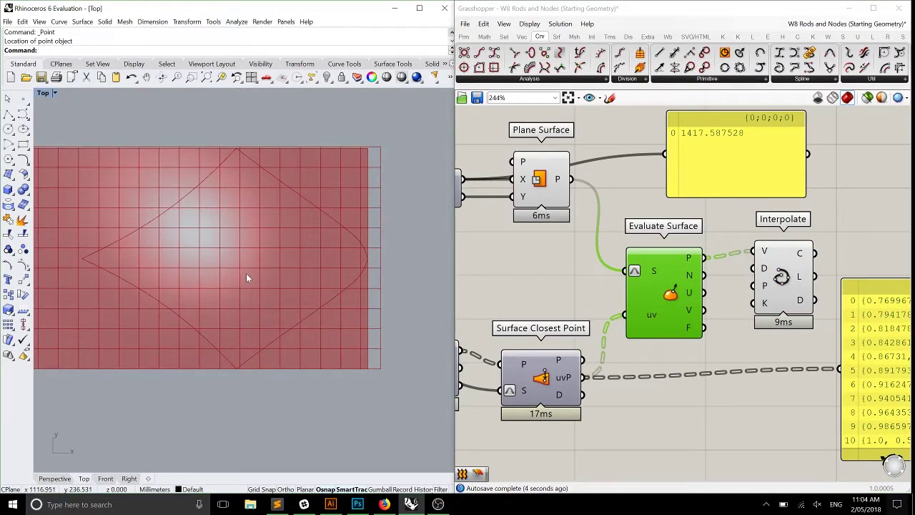
scroll(190, 276, up, 1)
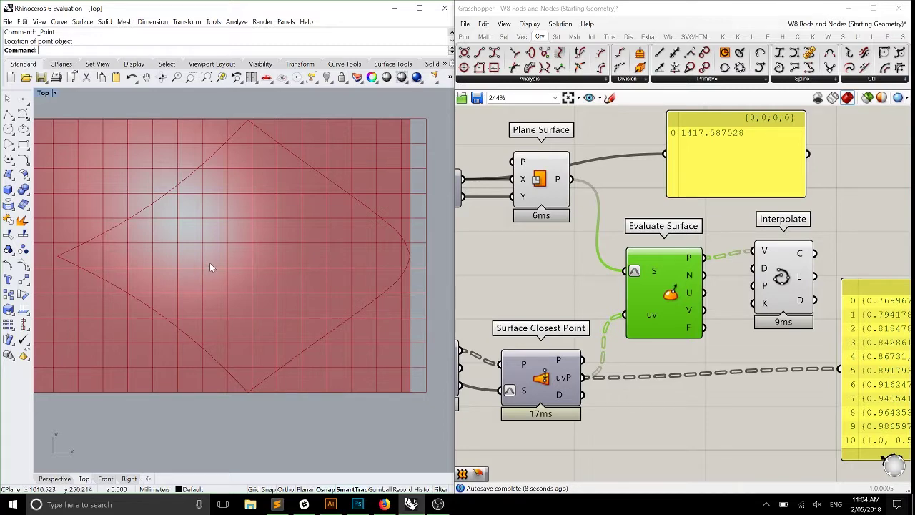
right_drag(152, 278, 166, 282)
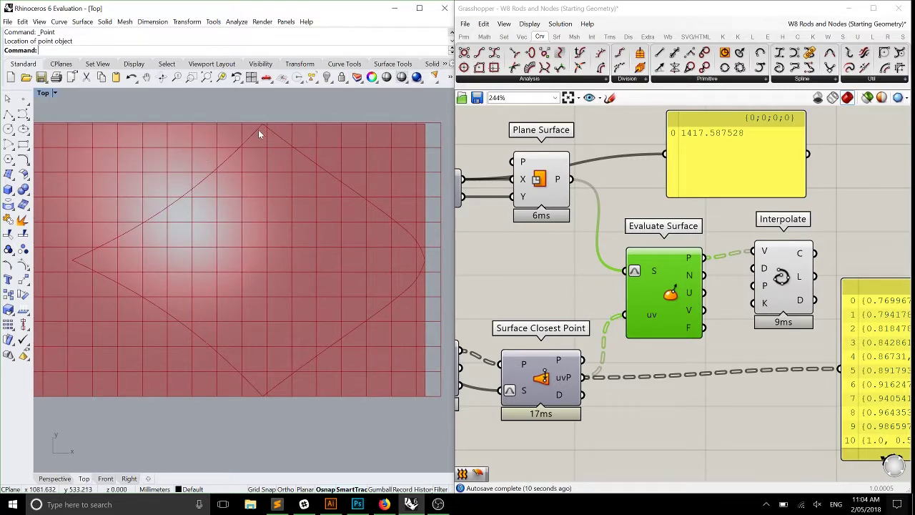
right_drag(721, 286, 608, 156)
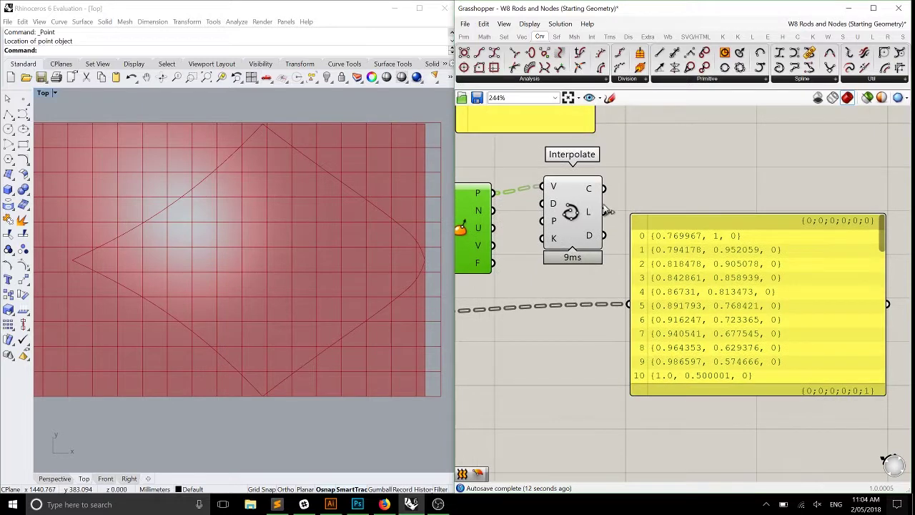
right_click(589, 188)
click(622, 224)
drag(688, 277, 779, 278)
drag(579, 215, 567, 222)
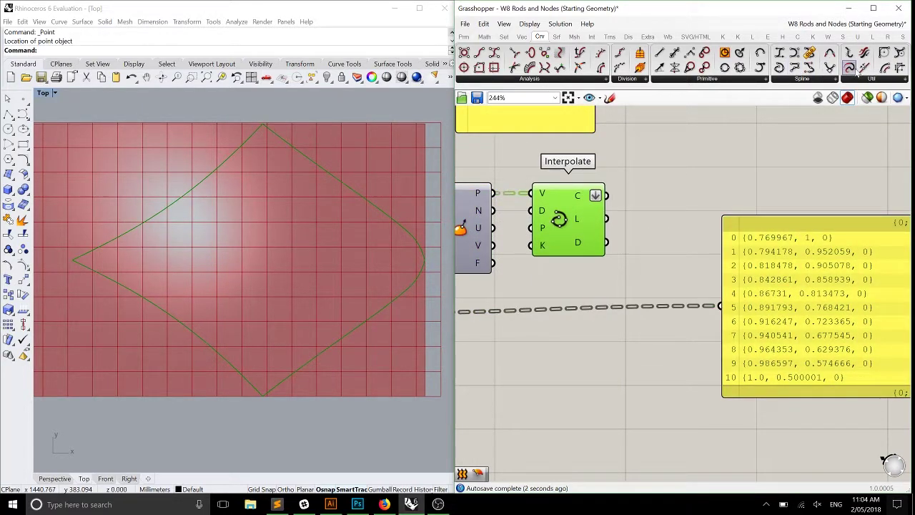
- Join the interpolated curves with a Join Curves component and turn off the Interpolate preview
drag(857, 70, 663, 204)
drag(606, 195, 636, 195)
click(672, 207)
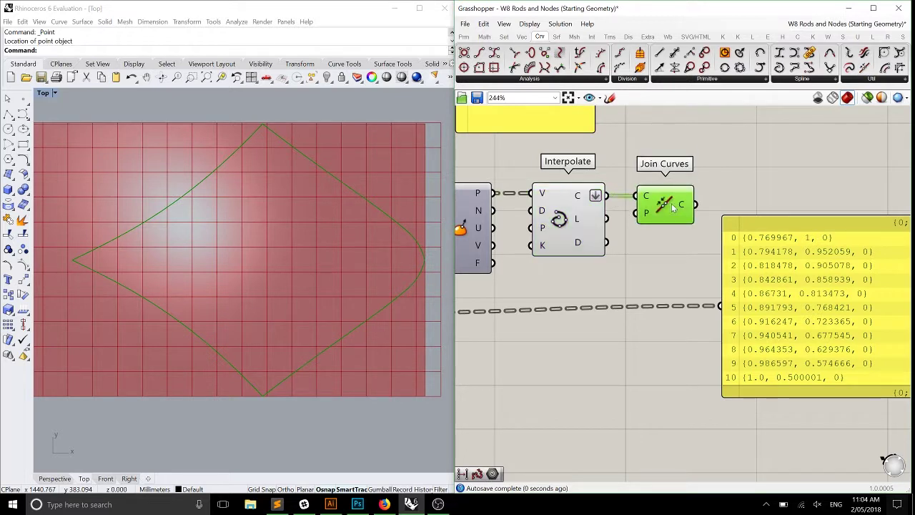
click(568, 238)
middle_click(579, 198)
click(625, 169)
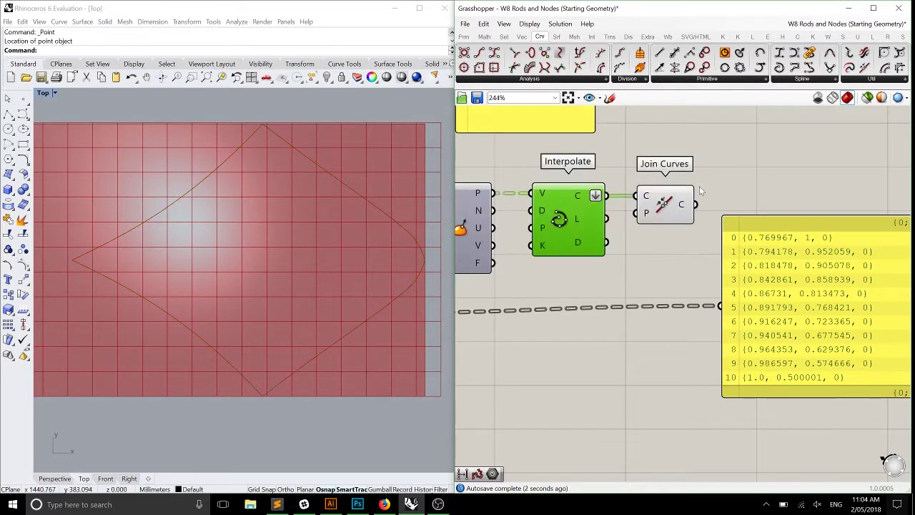
- Connect the Join Curves output to the former uv panel and shift the panel aside
drag(695, 205, 721, 306)
right_drag(802, 258, 679, 236)
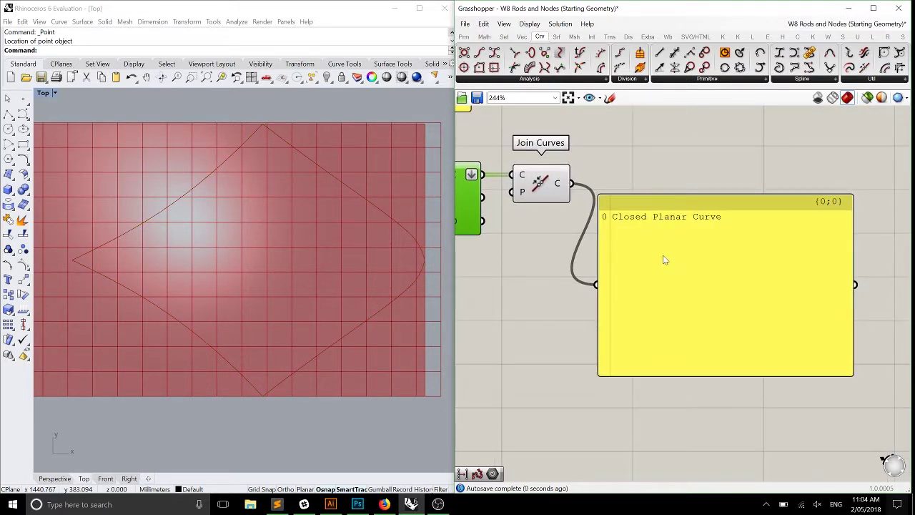
drag(662, 259, 722, 249)
scroll(581, 220, down, 2)
scroll(272, 214, down, 2)
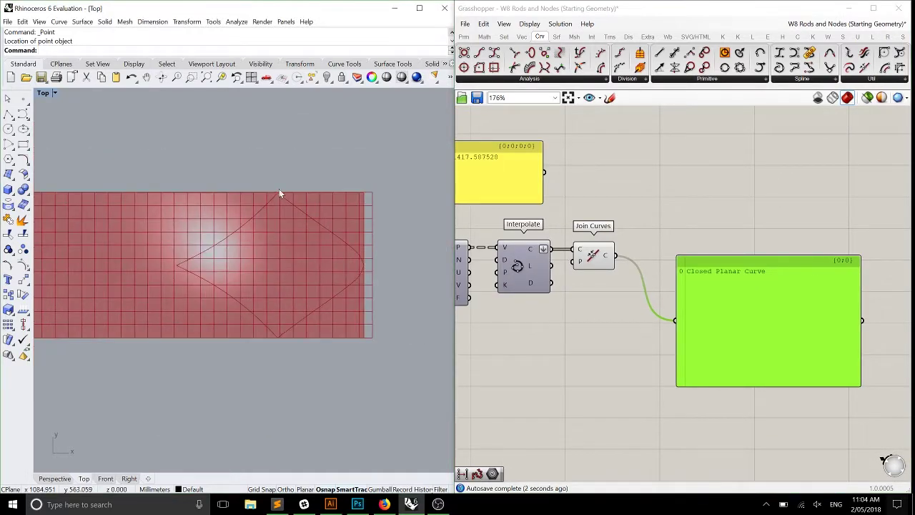
scroll(660, 221, up, 1)
- Add a Trim with Region component and connect the joined curve to its region input
right_drag(660, 221, 663, 334)
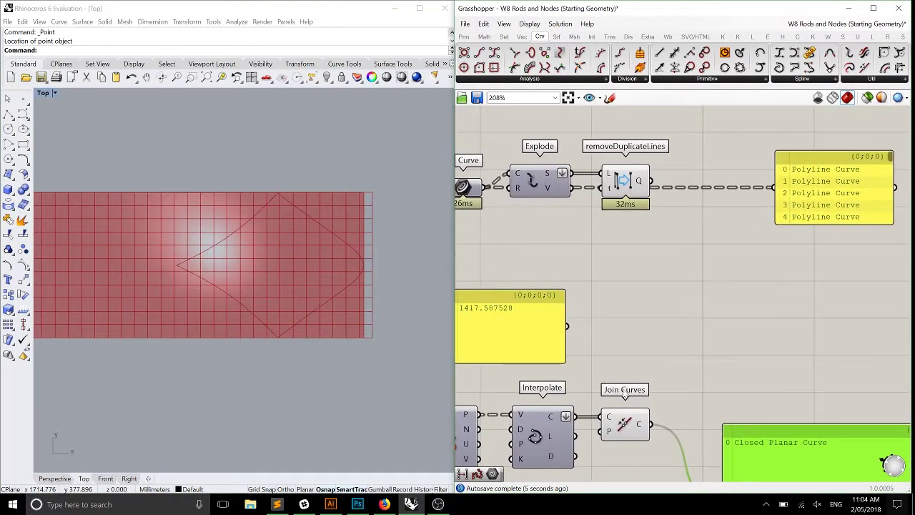
click(591, 36)
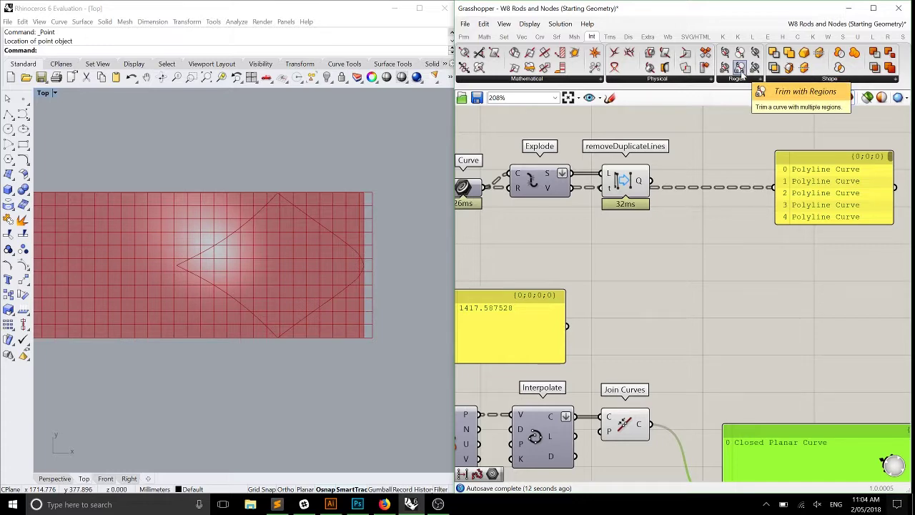
right_drag(550, 439, 699, 302)
scroll(698, 302, up, 1)
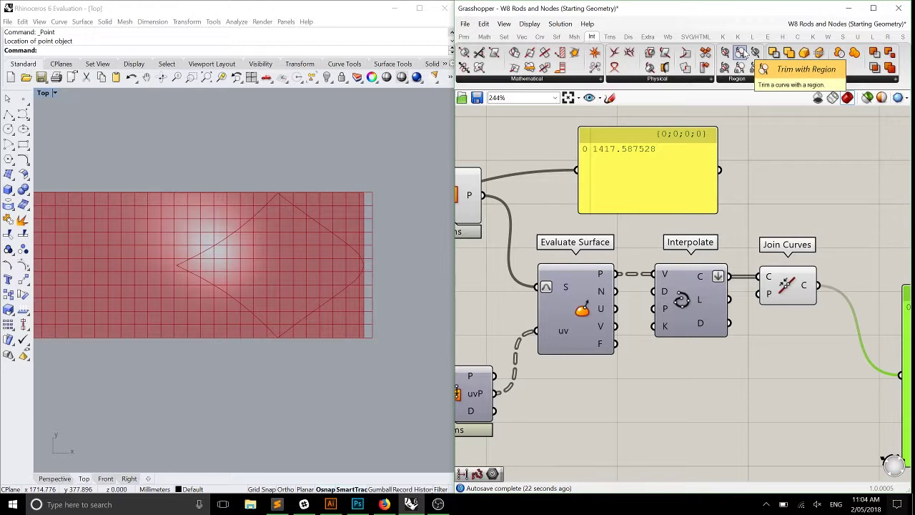
drag(743, 55, 817, 200)
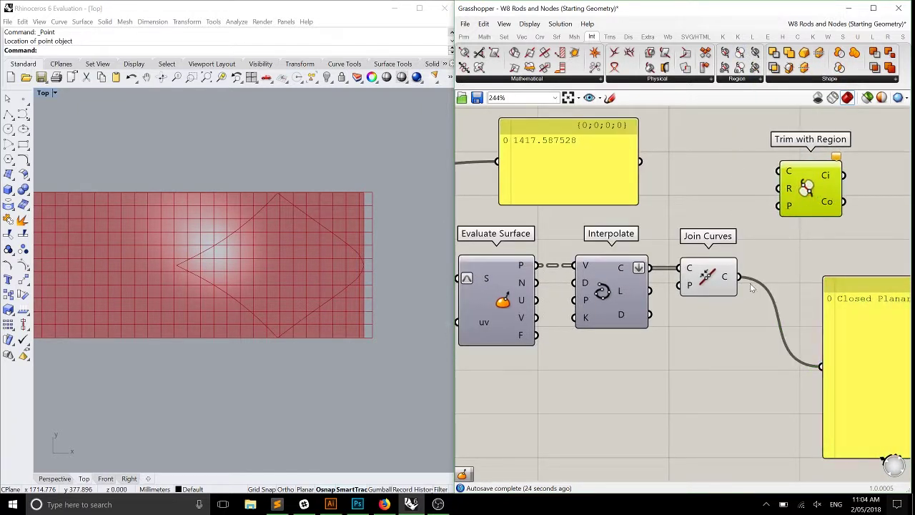
drag(708, 277, 772, 192)
click(772, 192)
- Connect the removeDuplicateLines Q output to the curve input of Trim with Region
right_drag(772, 191, 779, 299)
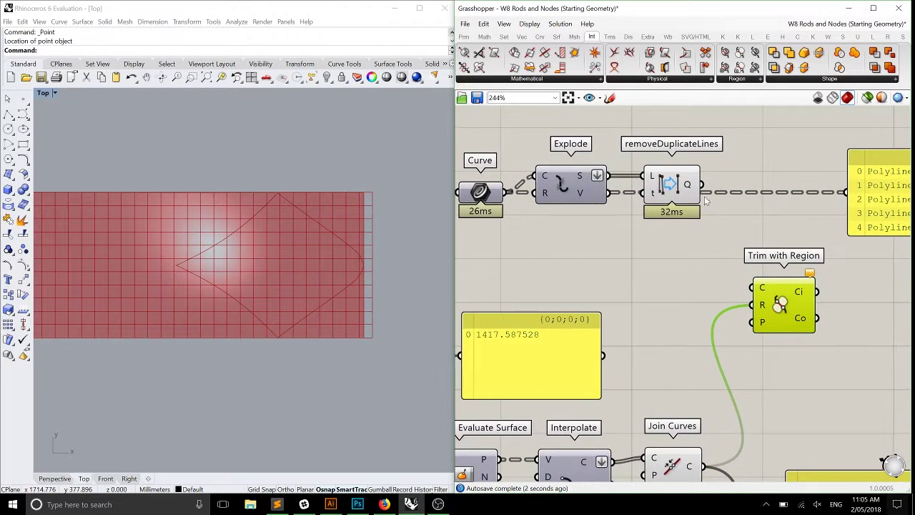
click(692, 190)
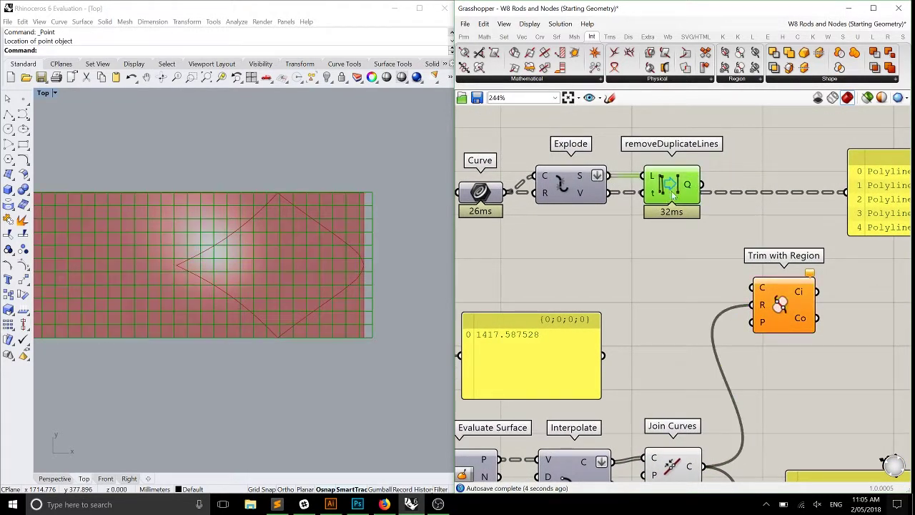
drag(702, 193, 752, 287)
- Add a Curve parameter and collect the inside (Ci) curves from Trim with Region in it
right_drag(751, 287, 572, 180)
click(463, 36)
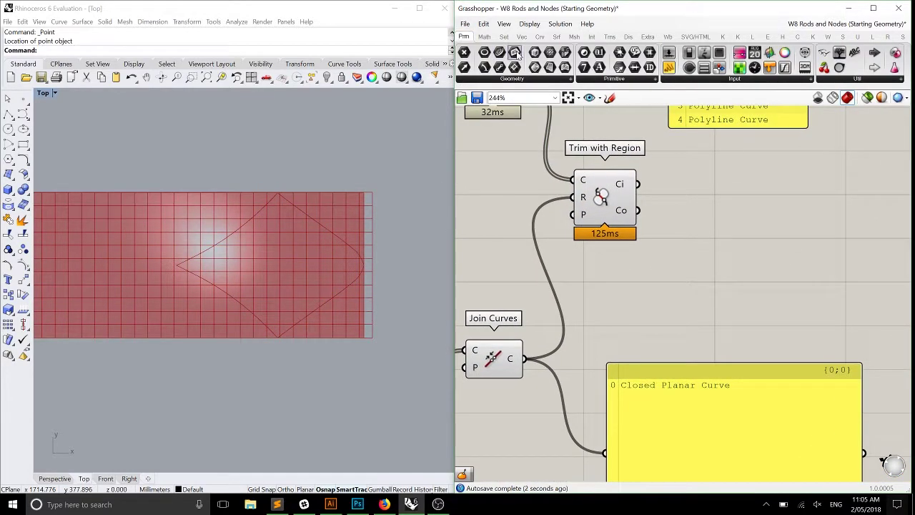
drag(691, 208, 690, 206)
drag(637, 183, 666, 206)
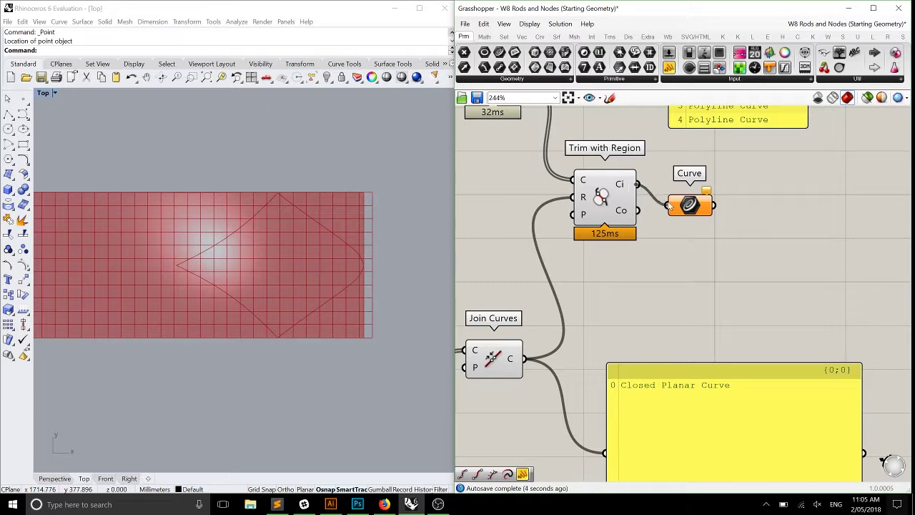
click(687, 214)
- Turn off the previews of removeDuplicateLines, Trim with Region and Join Curves
scroll(687, 214, down, 4)
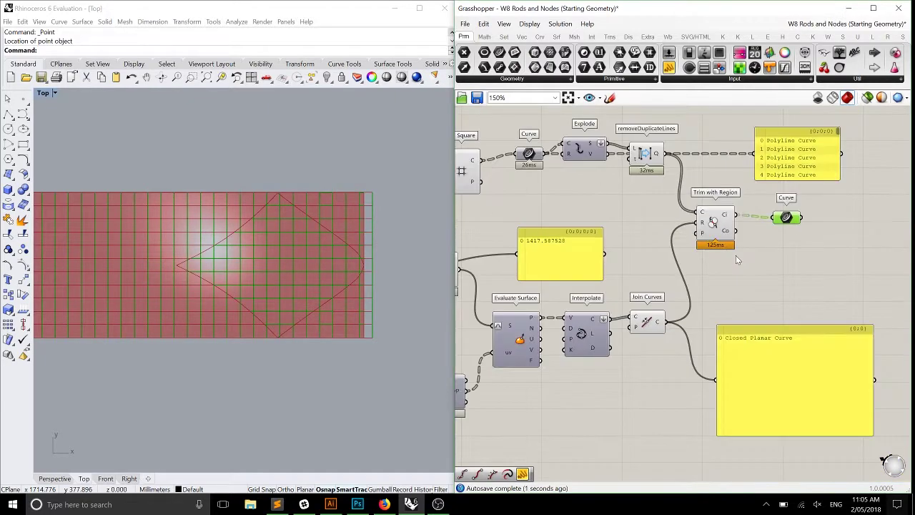
drag(739, 259, 623, 130)
middle_click(650, 148)
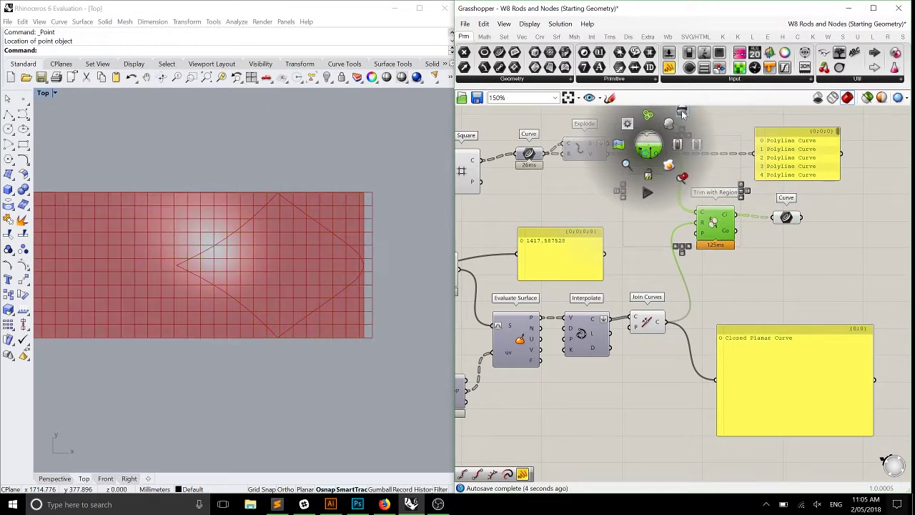
click(645, 325)
middle_click(644, 320)
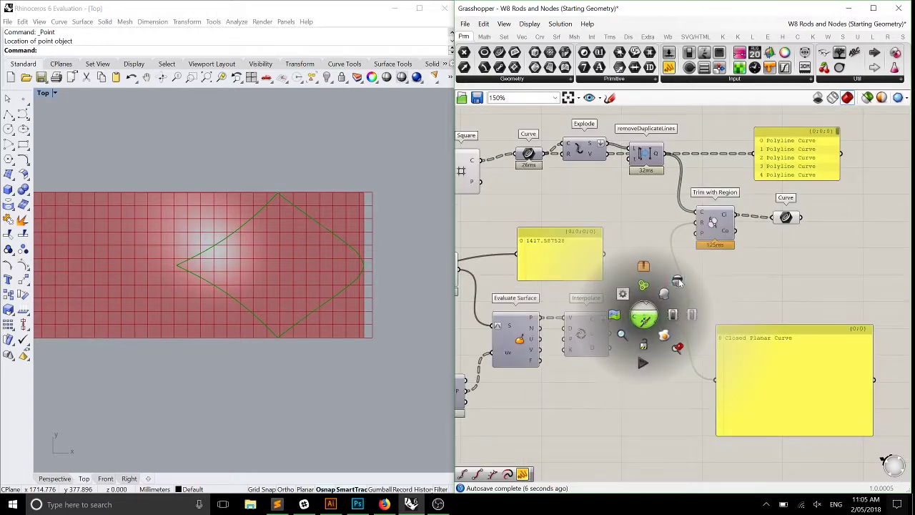
- Turn off the preview of the Square grid component
right_drag(464, 178, 596, 182)
click(593, 175)
middle_click(524, 143)
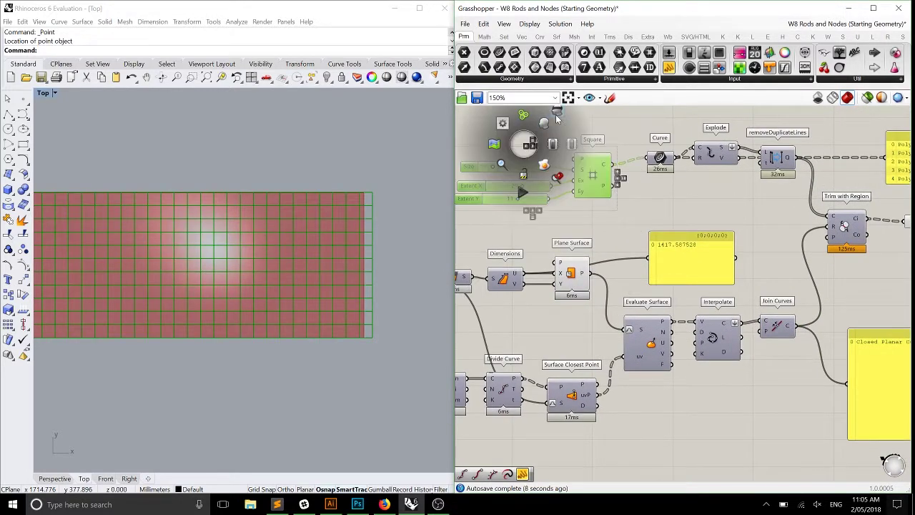
click(558, 118)
- Inspect the data structure of Trim with Region's inside (Ci) output
scroll(897, 261, up, 3)
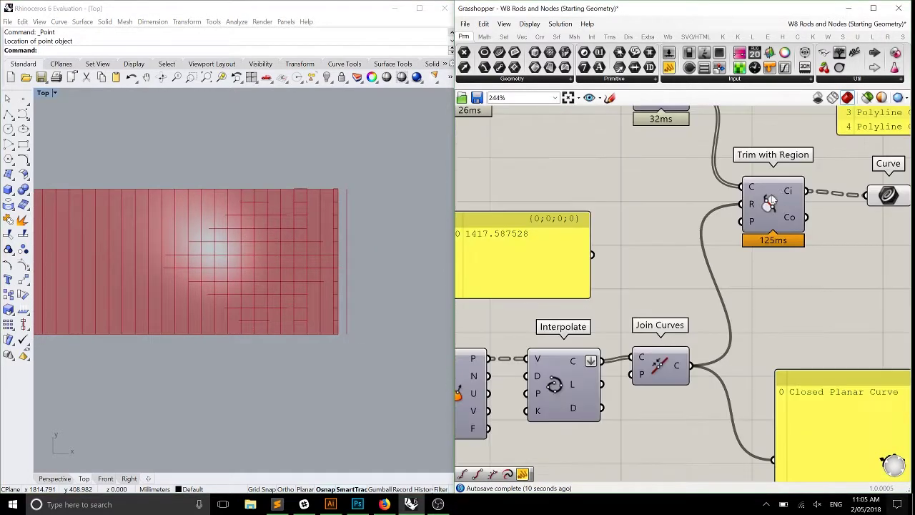
right_drag(770, 200, 763, 213)
mouse_move(756, 199)
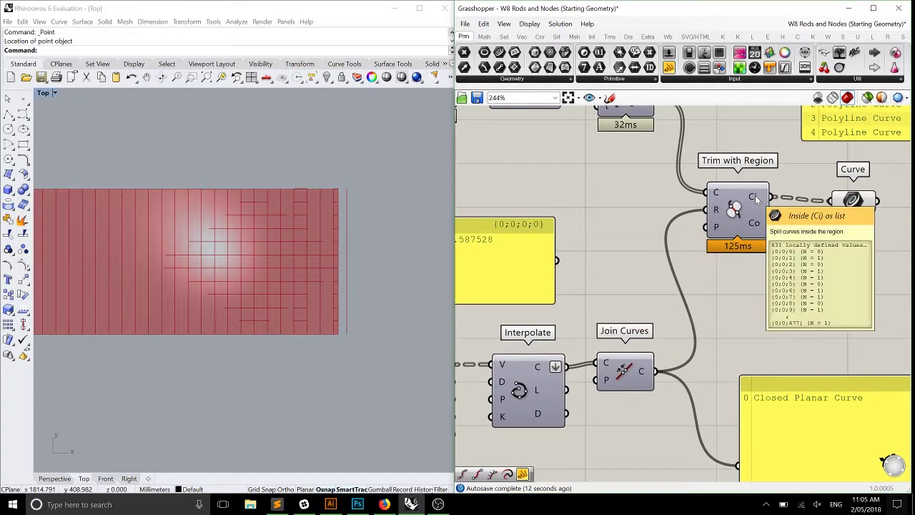
- Add an XY Plane component and connect it to the plane (P) input of Trim with Region
right_click(716, 210)
click(543, 185)
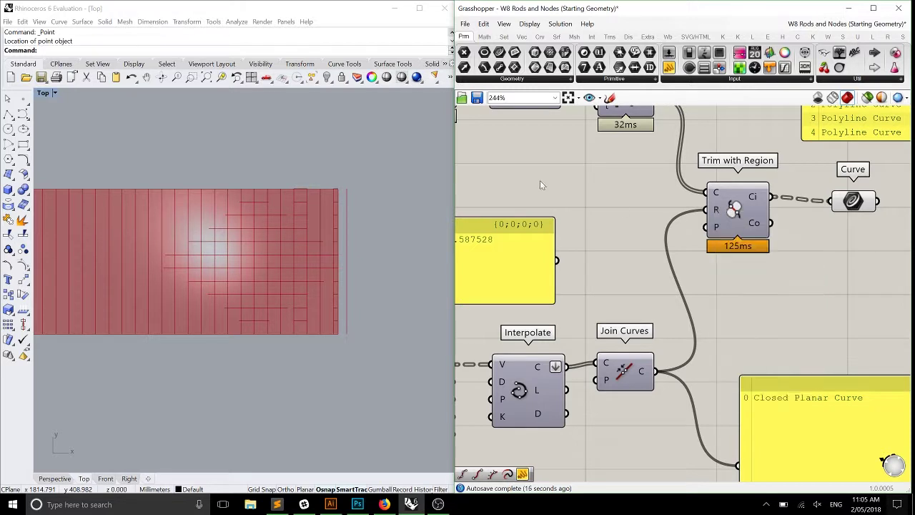
click(522, 37)
drag(594, 67, 626, 221)
drag(648, 218, 695, 226)
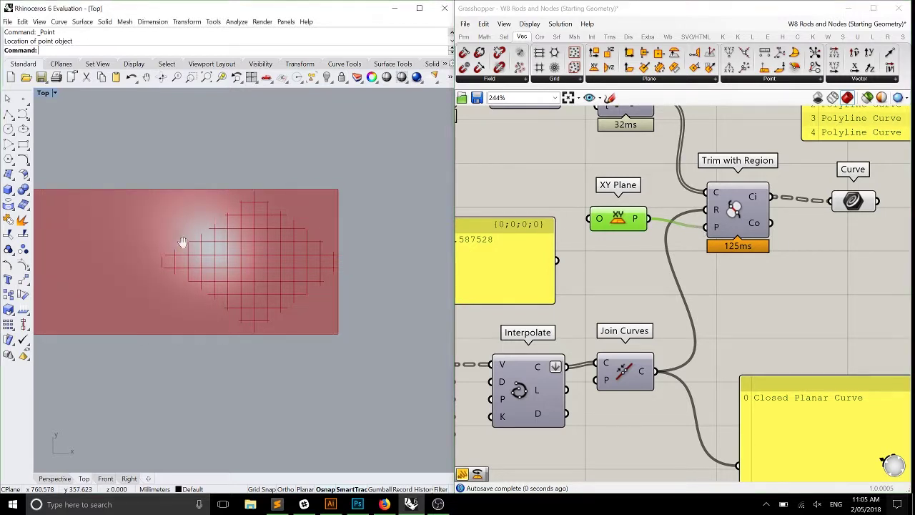
right_drag(182, 243, 178, 239)
right_drag(614, 224, 582, 227)
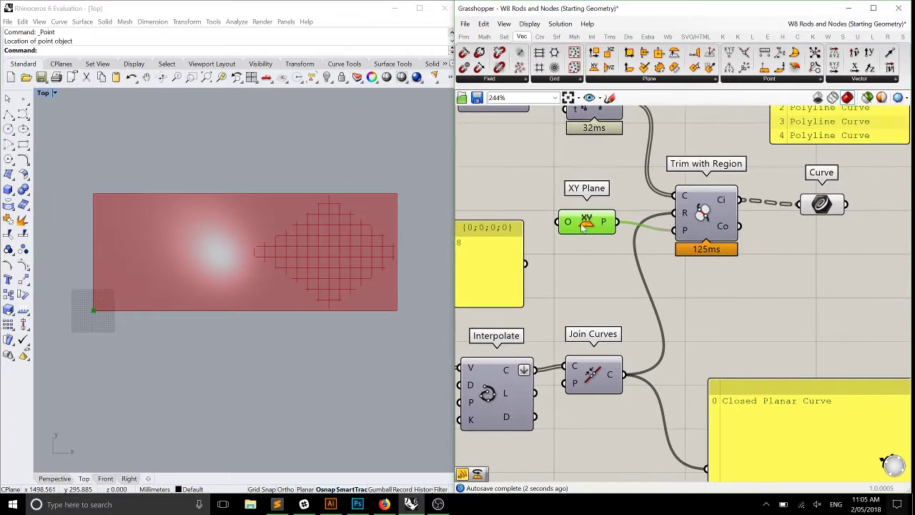
drag(583, 226, 597, 234)
click(662, 299)
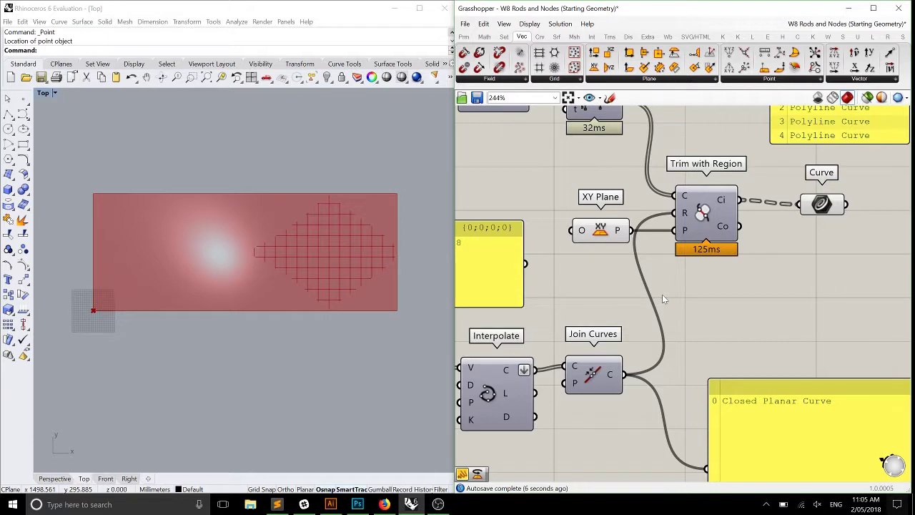
scroll(326, 219, up, 6)
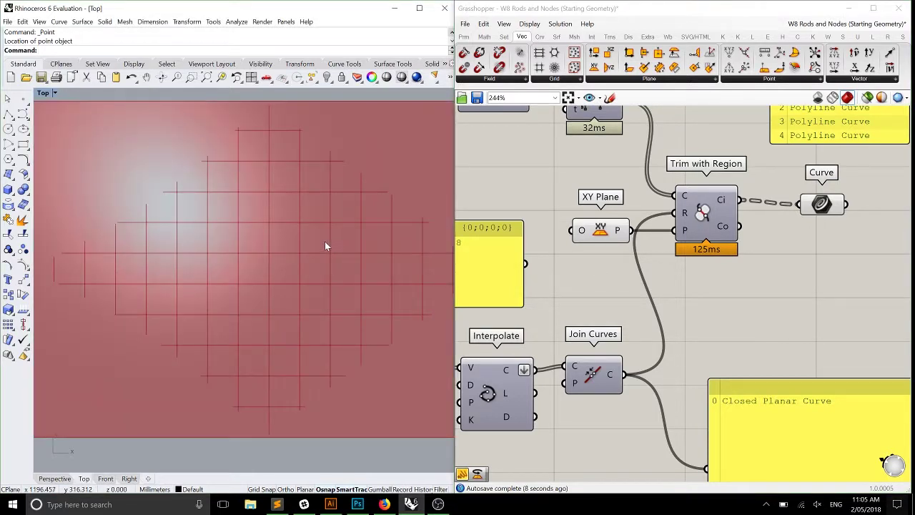
scroll(324, 241, down, 2)
right_drag(336, 246, 334, 248)
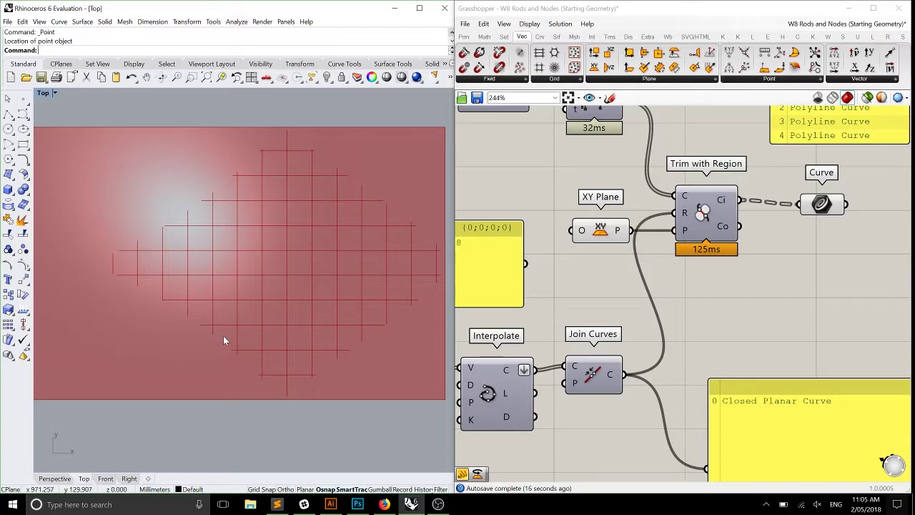
- Feed the Curve parameter holding the trimmed curves into the existing Closed Planar Curve panel and review its branches
right_drag(771, 253, 674, 293)
click(711, 242)
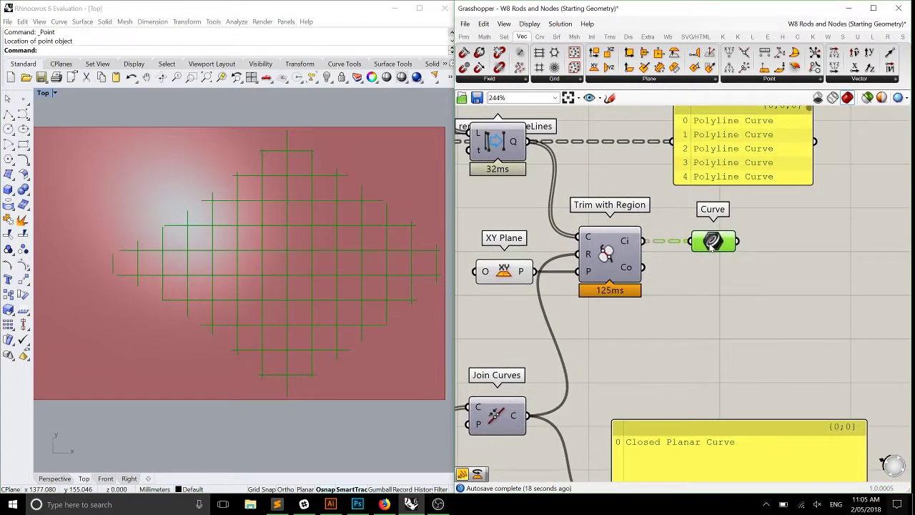
right_drag(711, 243, 556, 184)
scroll(554, 278, down, 3)
scroll(691, 253, up, 3)
click(691, 253)
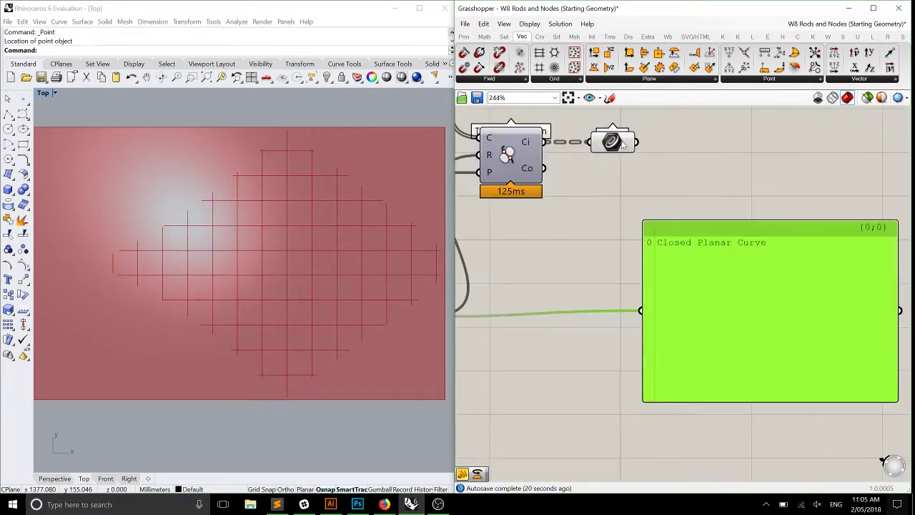
drag(635, 142, 641, 310)
scroll(715, 272, down, 2)
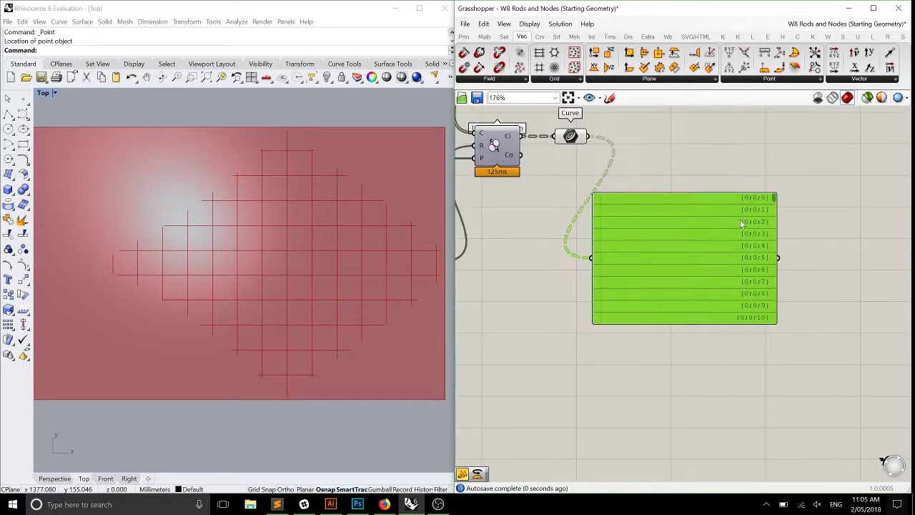
scroll(756, 208, up, 1)
drag(780, 203, 789, 342)
right_drag(572, 208, 690, 273)
- Add a Flatten Tree component after the Curve parameter and a Graft Tree component after Flatten Tree
click(504, 36)
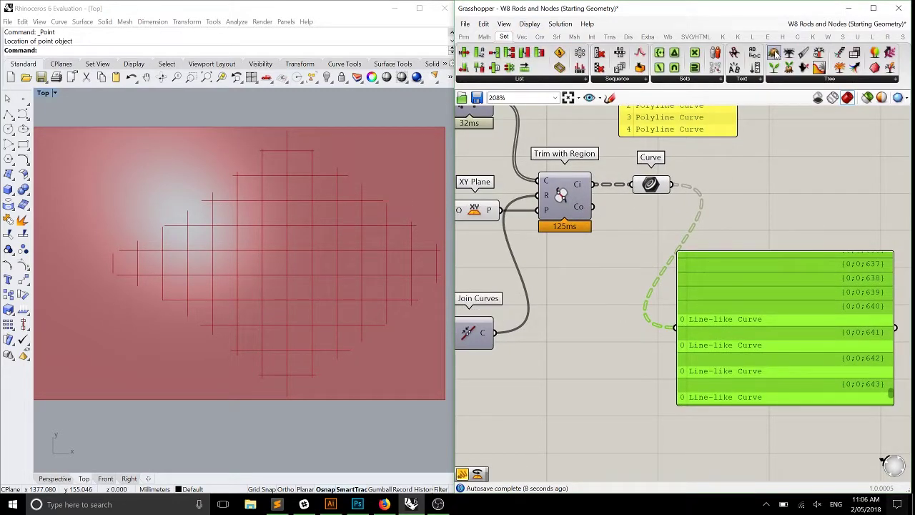
drag(772, 52, 654, 222)
drag(676, 185, 676, 328)
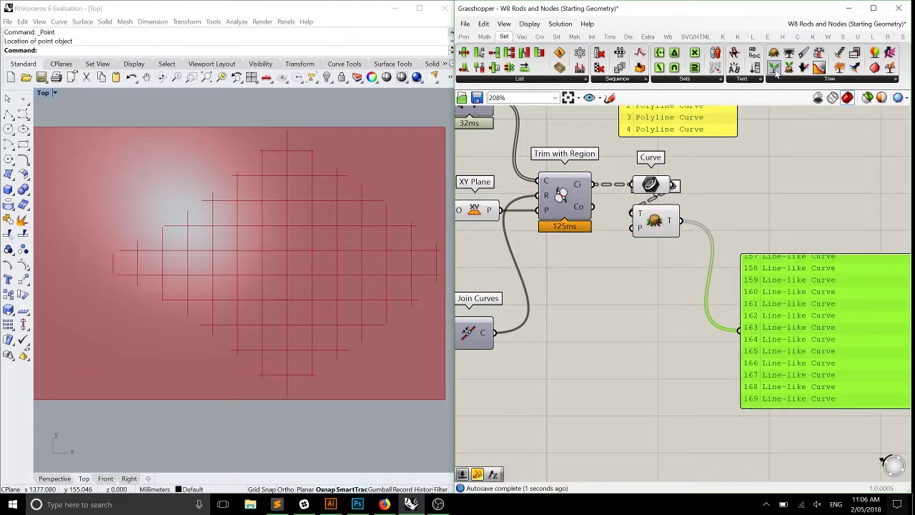
drag(774, 68, 740, 330)
- Examine the panel's branch list of the original trimmed curve data for empty branches, comparing it with the trimmed grid
right_drag(744, 329, 581, 264)
right_drag(546, 148, 576, 168)
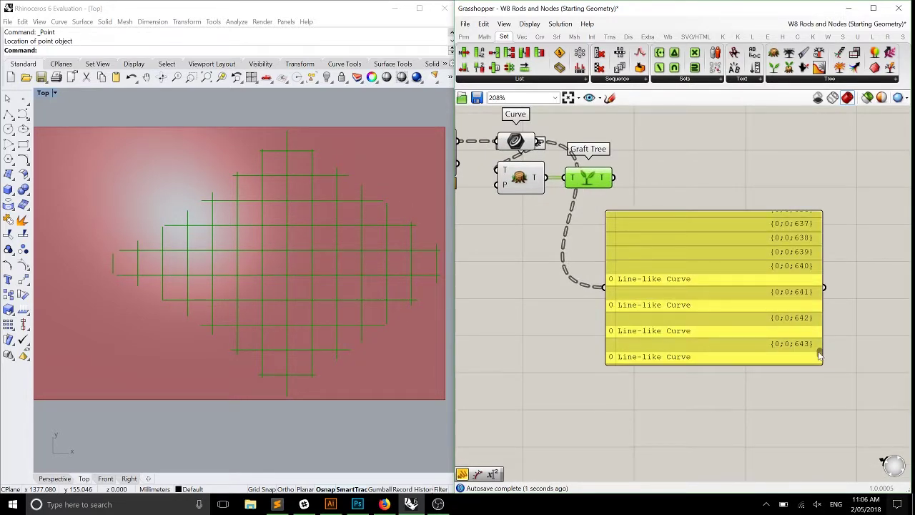
scroll(817, 351, up, 5)
scroll(772, 302, up, 3)
scroll(863, 361, down, 3)
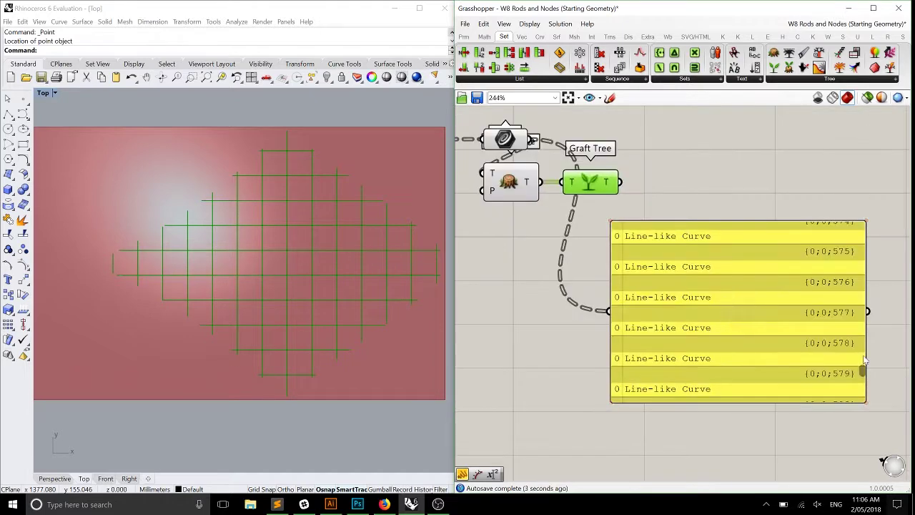
drag(863, 368, 863, 264)
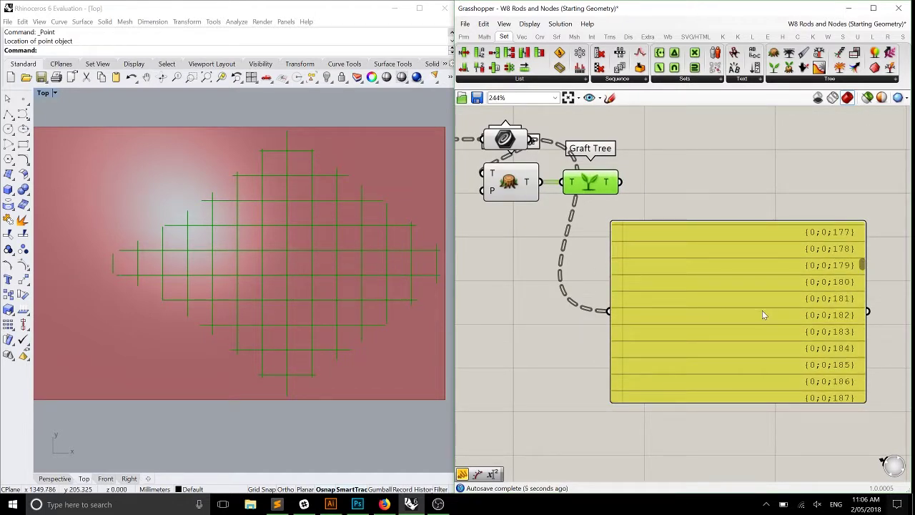
right_drag(311, 316, 353, 251)
scroll(214, 198, down, 3)
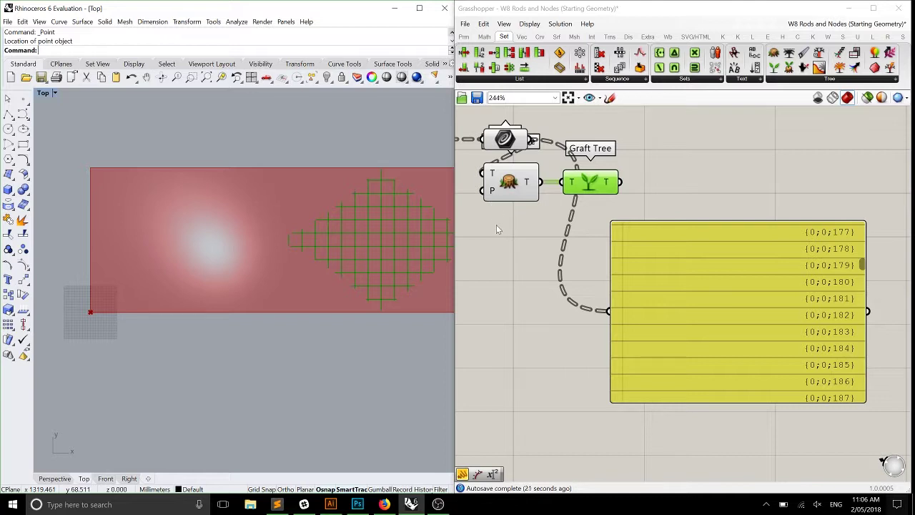
- Connect Graft Tree's output to the panel, review the new branches, and move the panel away from Graft Tree
drag(793, 297, 812, 298)
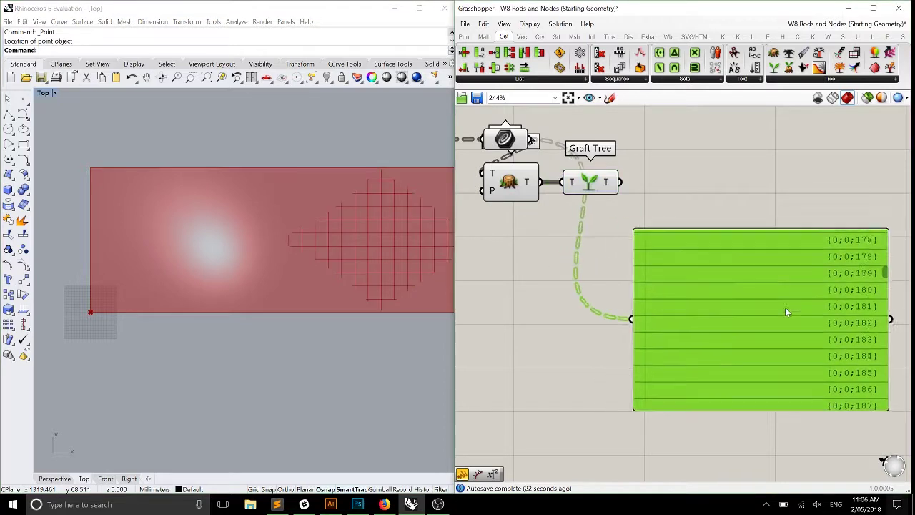
drag(521, 192, 510, 209)
drag(609, 186, 627, 311)
right_drag(802, 302, 768, 247)
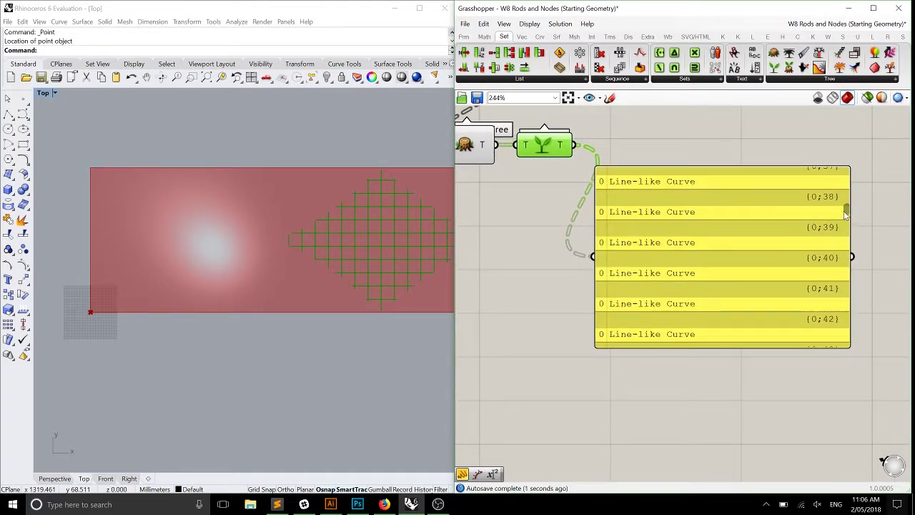
drag(843, 211, 852, 162)
drag(649, 282, 752, 278)
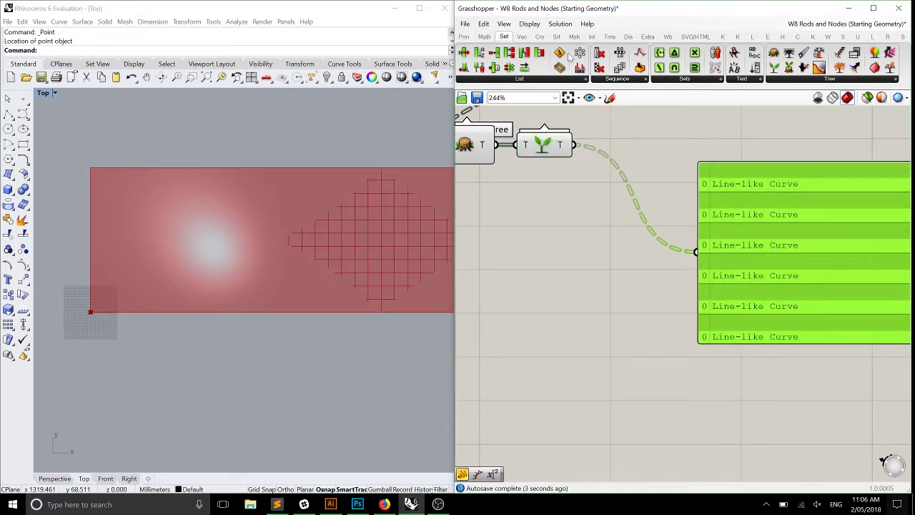
- Add an Evaluate Length component and feed the grafted curves into its curve (C) input, leaving no Evaluate Curve component
click(540, 37)
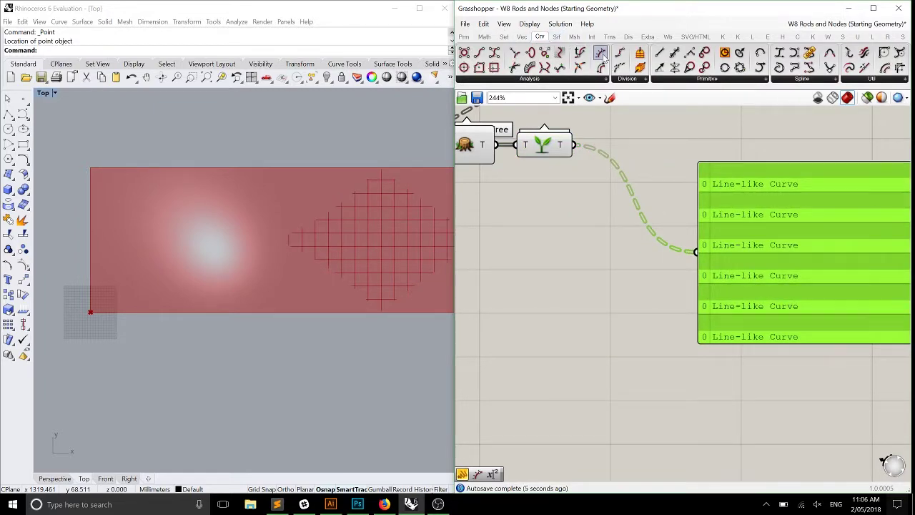
drag(600, 53, 647, 178)
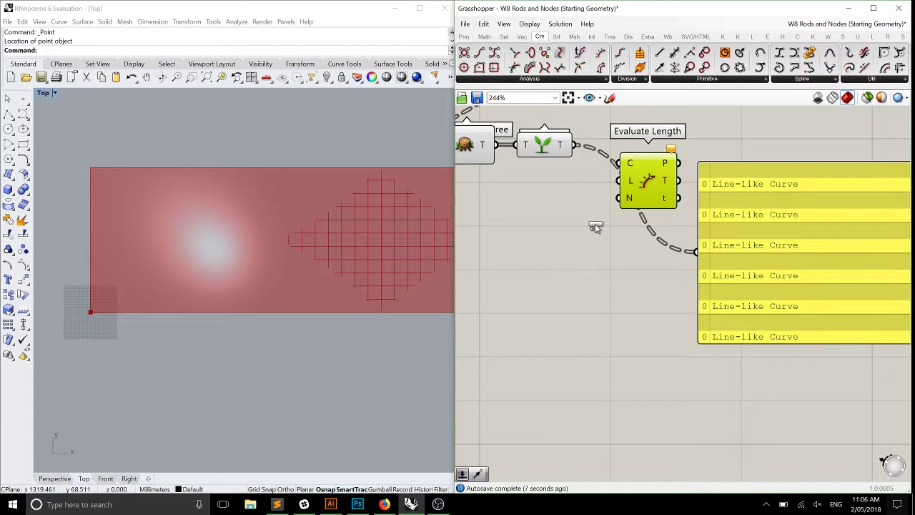
drag(580, 52, 642, 289)
drag(647, 179, 636, 172)
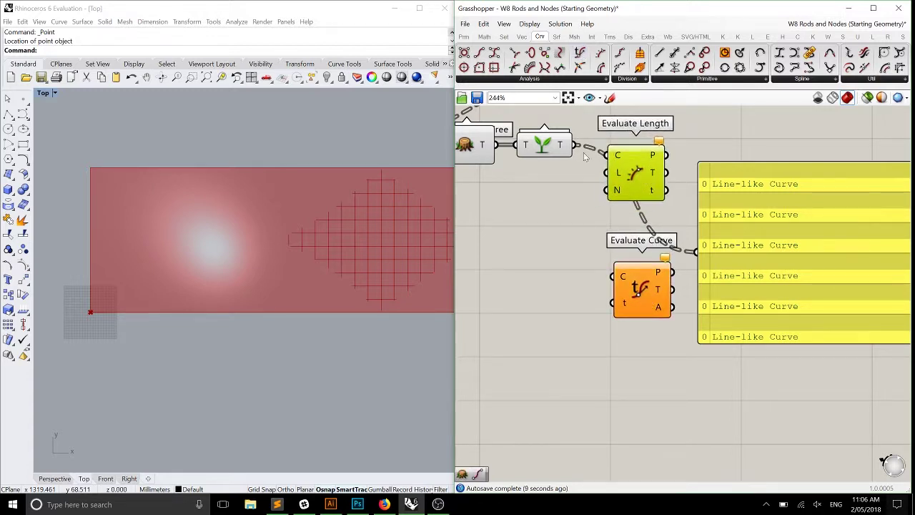
drag(645, 299, 624, 323)
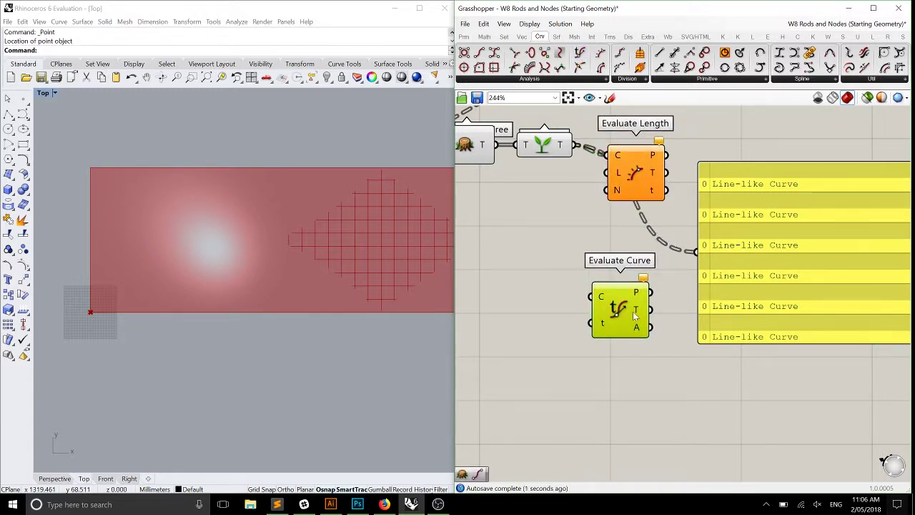
key(Delete)
click(636, 171)
right_drag(640, 168, 690, 224)
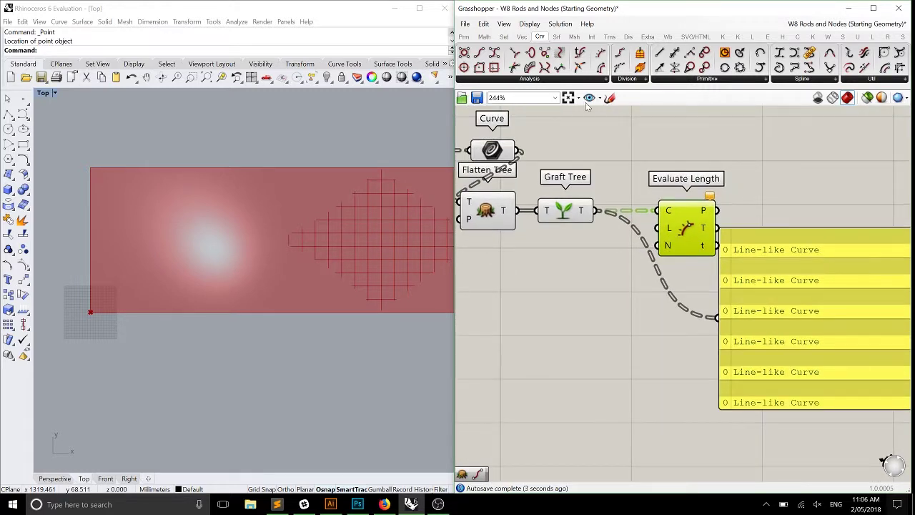
- Add a panel containing 0 and 1 on separate lines, with multiline data turned off
click(464, 37)
drag(668, 67, 551, 311)
text(0)
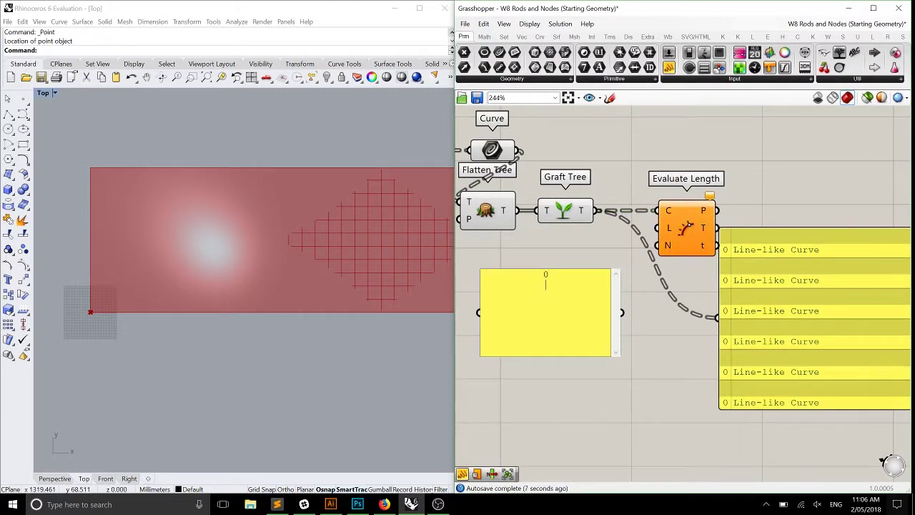
click(611, 260)
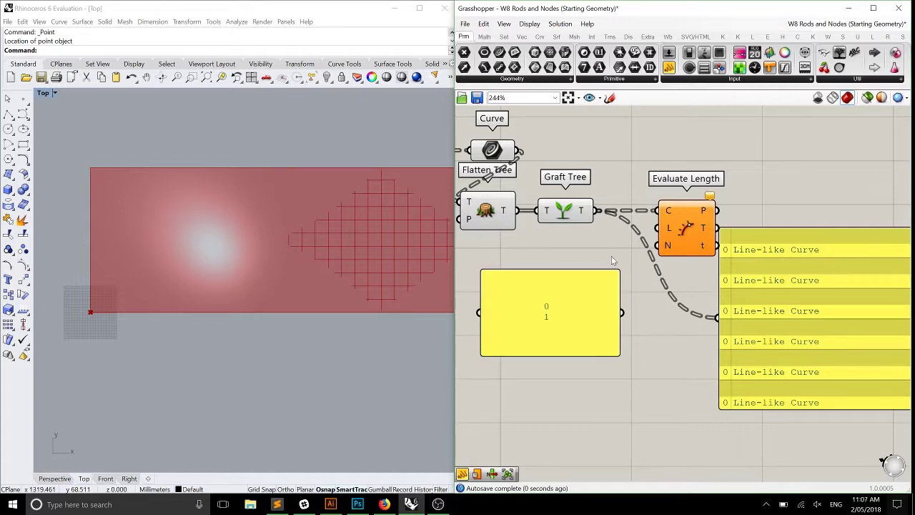
right_click(573, 328)
click(593, 293)
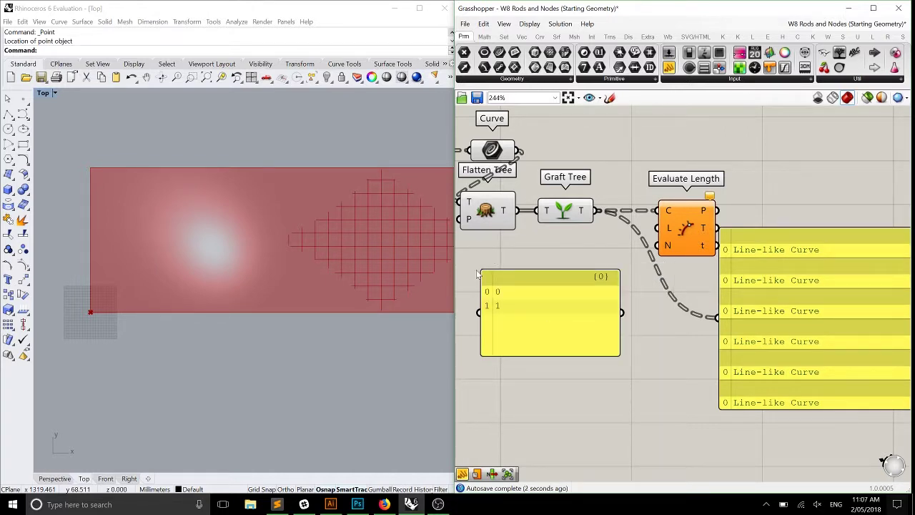
- Shrink the 0 and 1 panel, connect it to Evaluate Length's length (L) input, and reparameterize the curve (C) input
drag(479, 267, 672, 227)
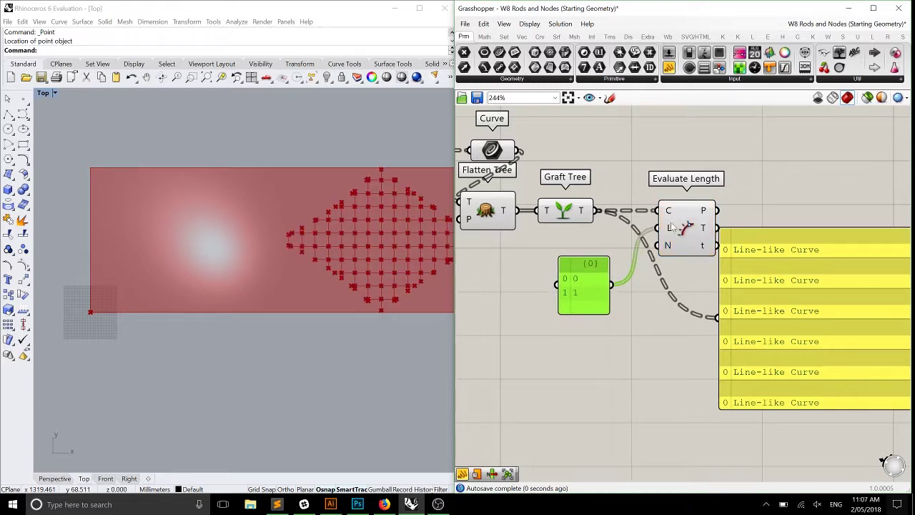
right_click(669, 212)
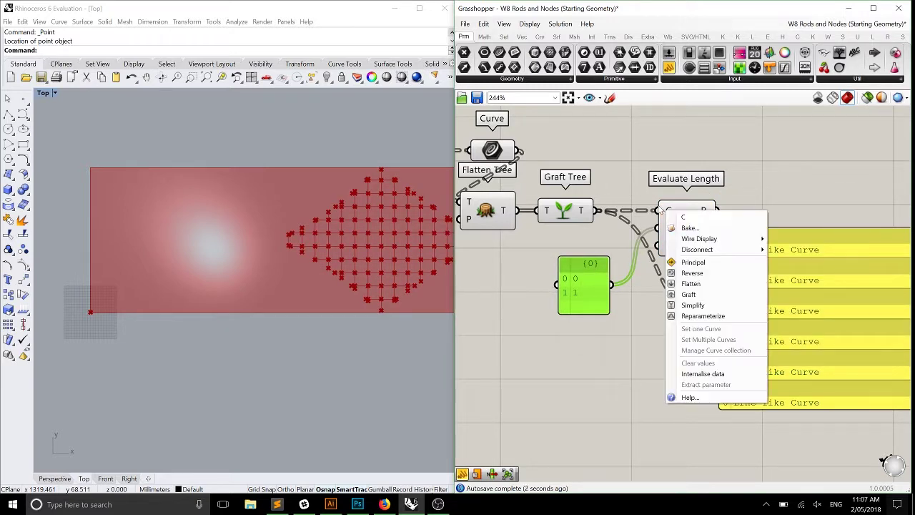
click(693, 305)
- Examine the points evaluated at the ends of the trimmed grid lines, especially along the boundary
scroll(361, 222, up, 5)
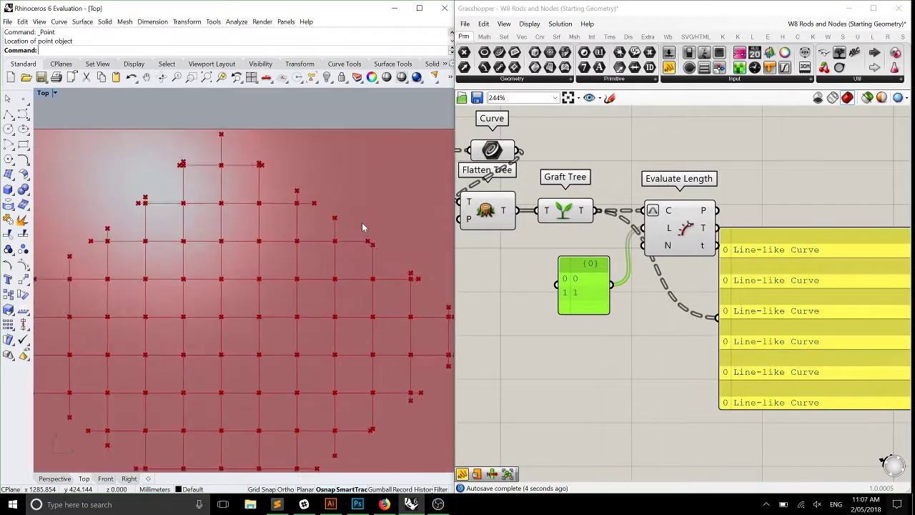
right_drag(300, 220, 322, 237)
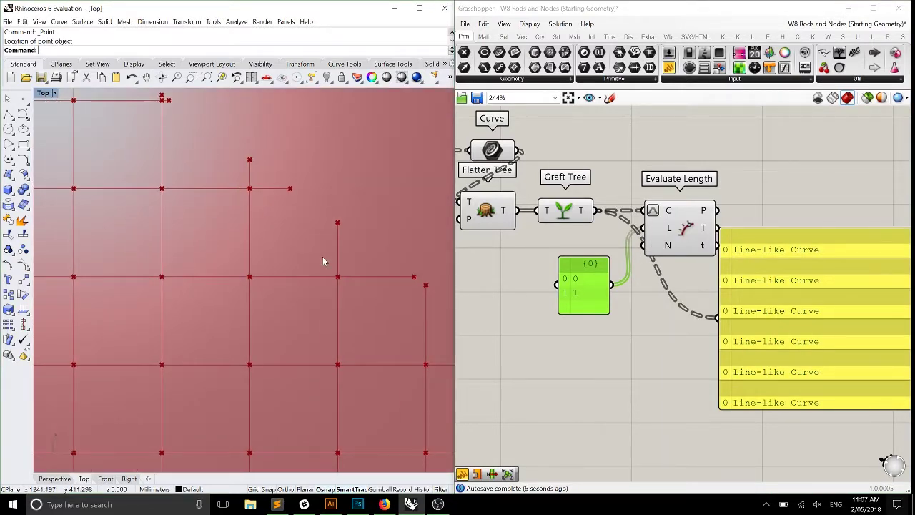
scroll(400, 228, down, 8)
right_drag(272, 253, 288, 274)
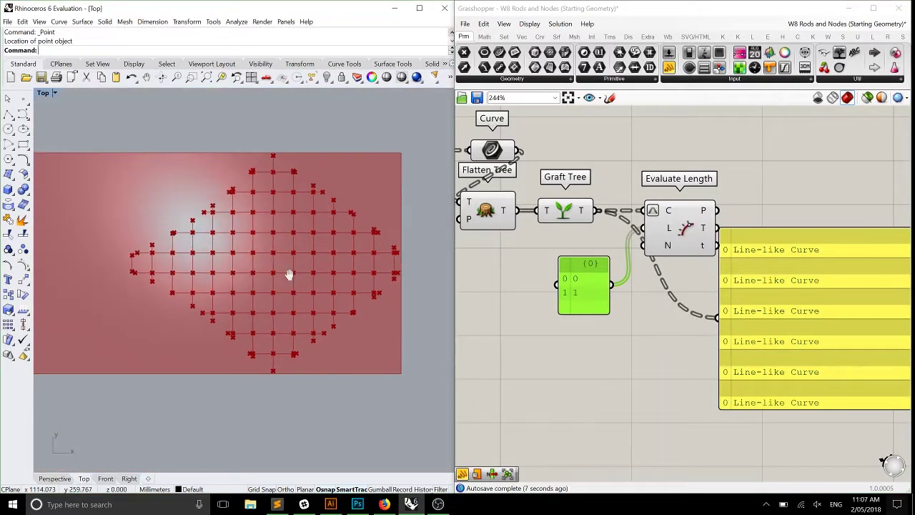
scroll(284, 267, up, 1)
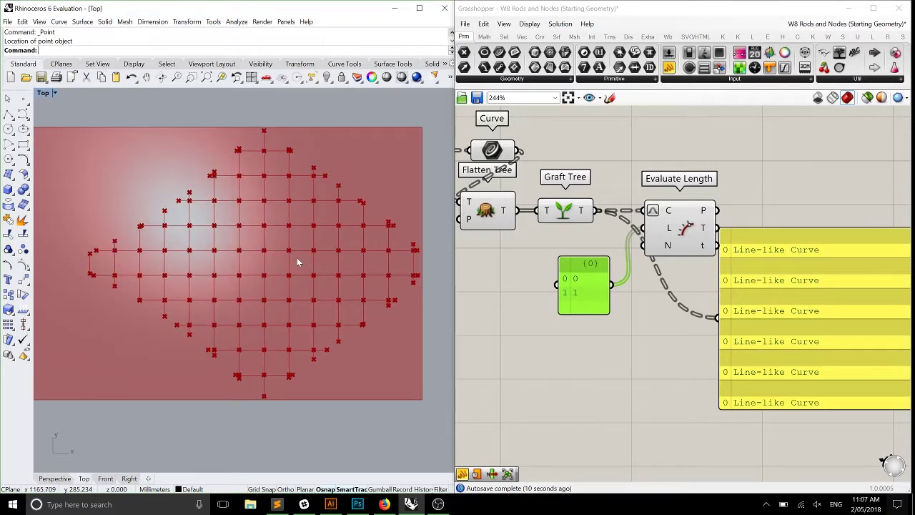
scroll(235, 190, up, 4)
right_drag(245, 183, 224, 198)
scroll(241, 237, down, 5)
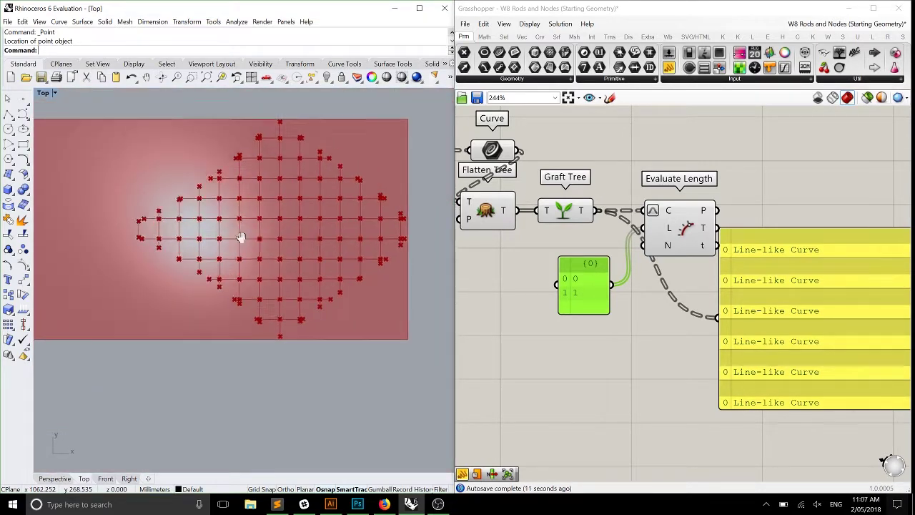
right_drag(241, 237, 211, 234)
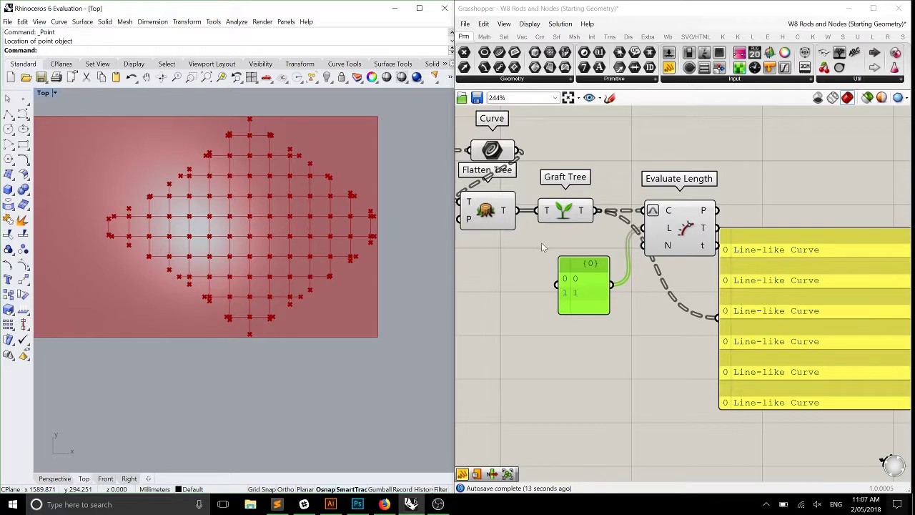
- Move the line-like curve panel clear of Evaluate Length and review the earlier Surface Closest Point and Evaluate Surface setup
drag(736, 286, 849, 288)
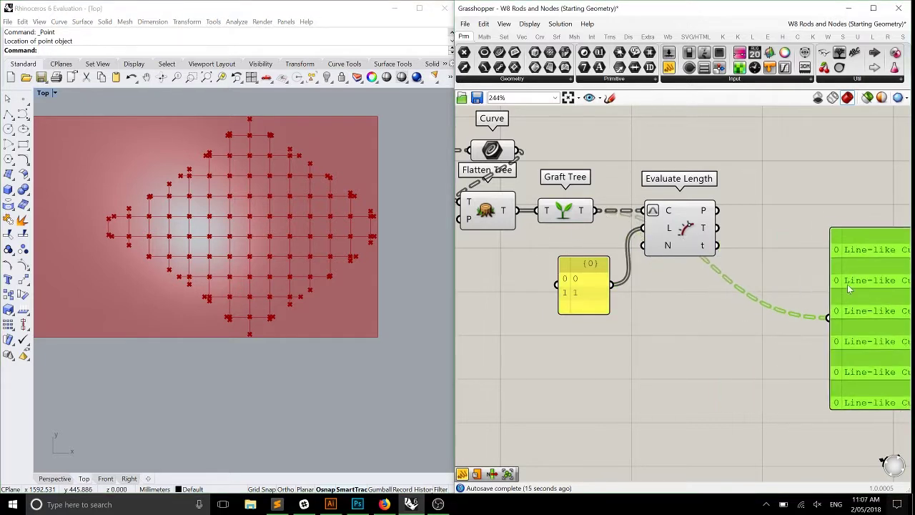
click(539, 37)
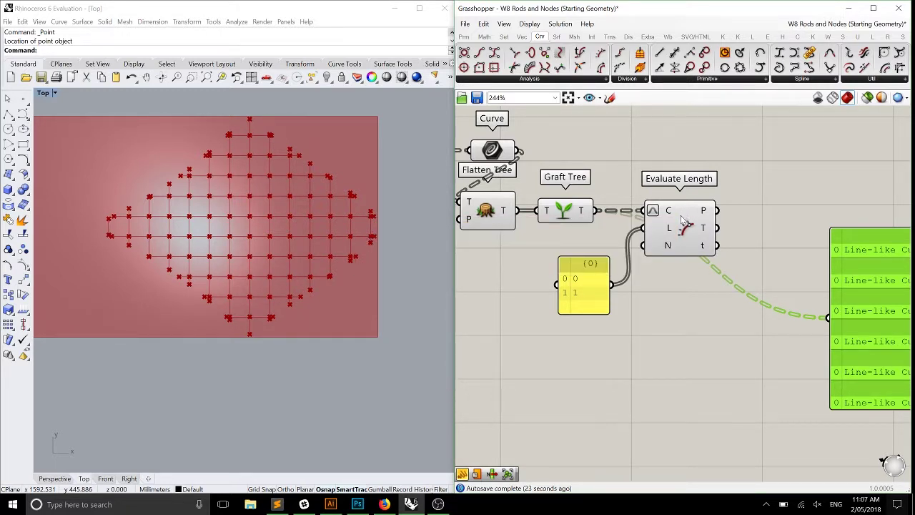
right_drag(683, 145, 756, 146)
scroll(757, 146, down, 3)
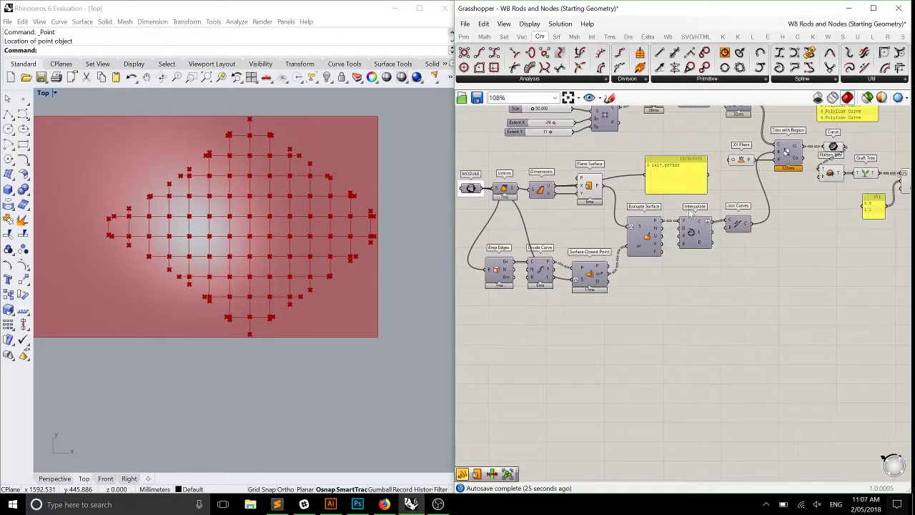
scroll(653, 261, up, 3)
click(562, 328)
right_drag(562, 328, 592, 304)
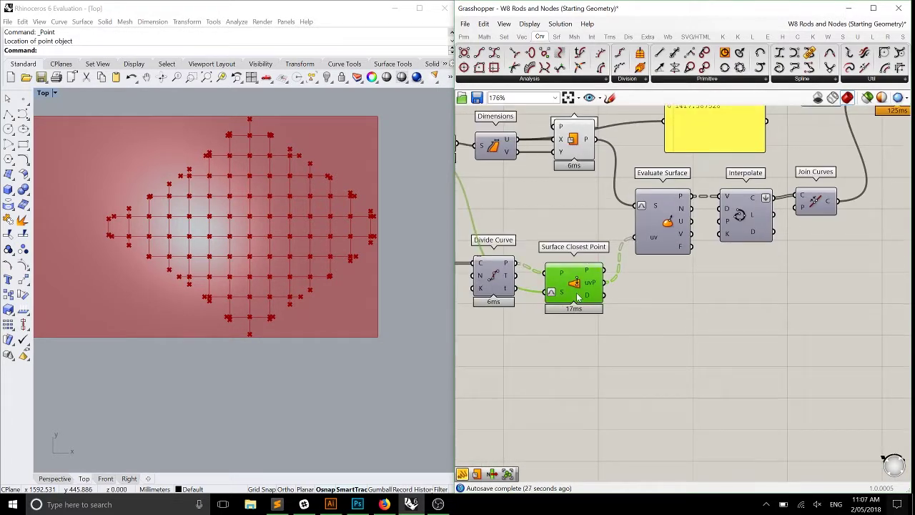
scroll(582, 236, down, 3)
scroll(719, 237, up, 3)
right_drag(719, 236, 527, 328)
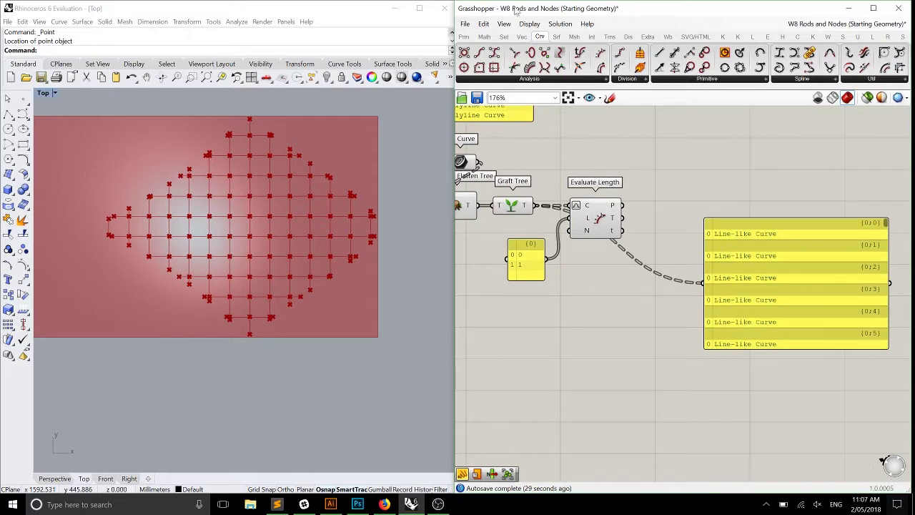
- Add a Surface Closest Point component beside Evaluate Length and connect the evaluated points (P) to its point (P) input
click(556, 36)
drag(833, 298, 882, 279)
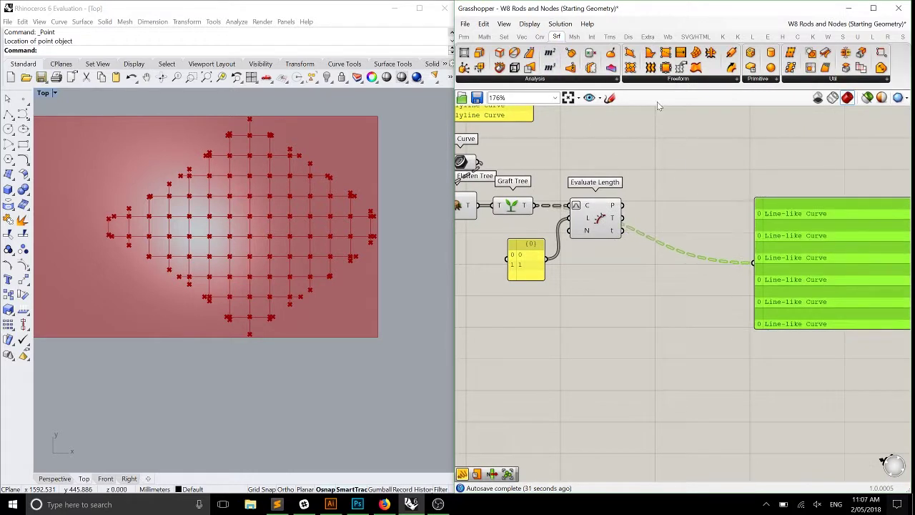
drag(569, 66, 687, 207)
scroll(659, 215, up, 1)
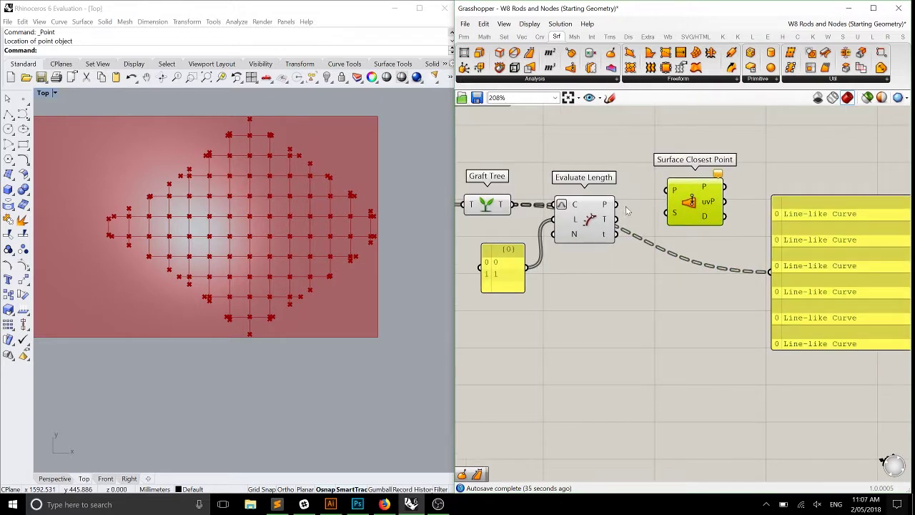
drag(615, 205, 665, 190)
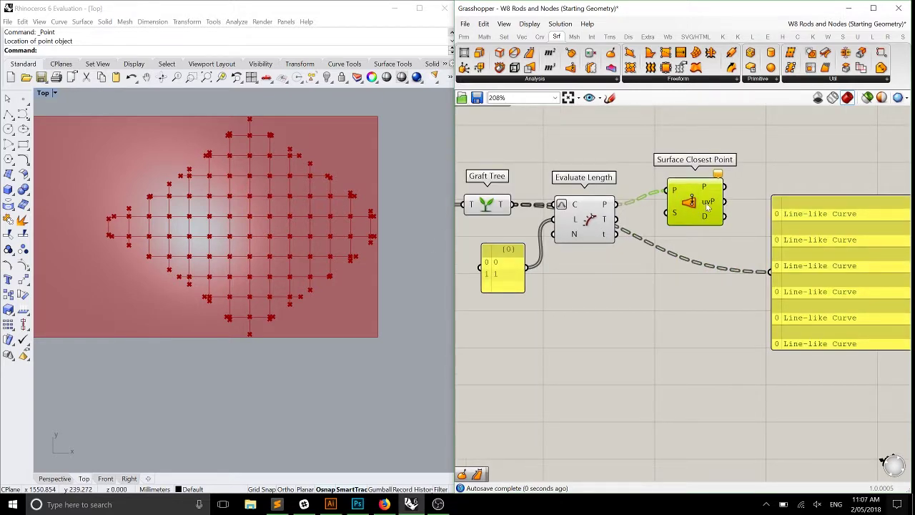
- Connect the Plane Surface output to Surface Closest Point's surface (S) input and reparameterize that input
right_drag(687, 197, 607, 209)
scroll(709, 224, down, 3)
scroll(606, 208, up, 2)
drag(606, 208, 824, 184)
scroll(813, 229, up, 2)
right_drag(824, 184, 779, 187)
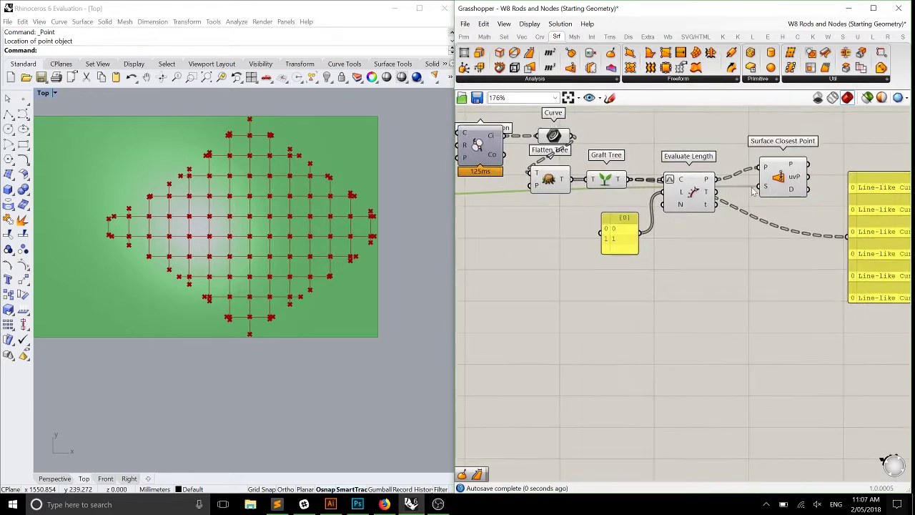
scroll(779, 187, up, 2)
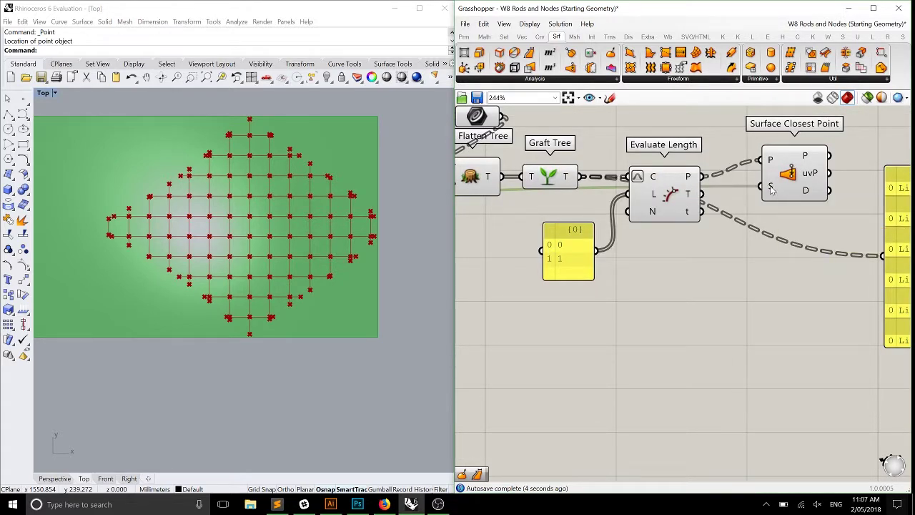
right_click(771, 190)
click(808, 291)
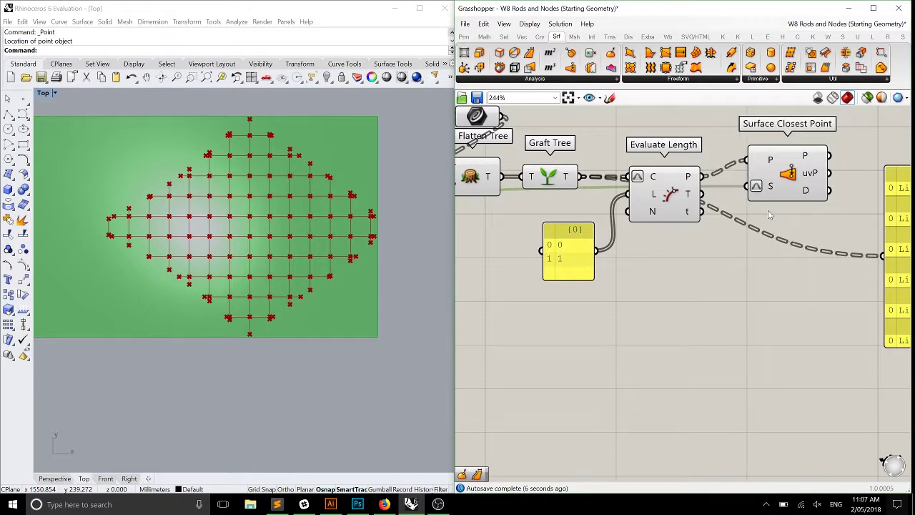
drag(796, 193, 795, 212)
- Add an Evaluate Surface component and connect Surface Closest Point's uvP output to its uv input
right_drag(787, 290, 739, 276)
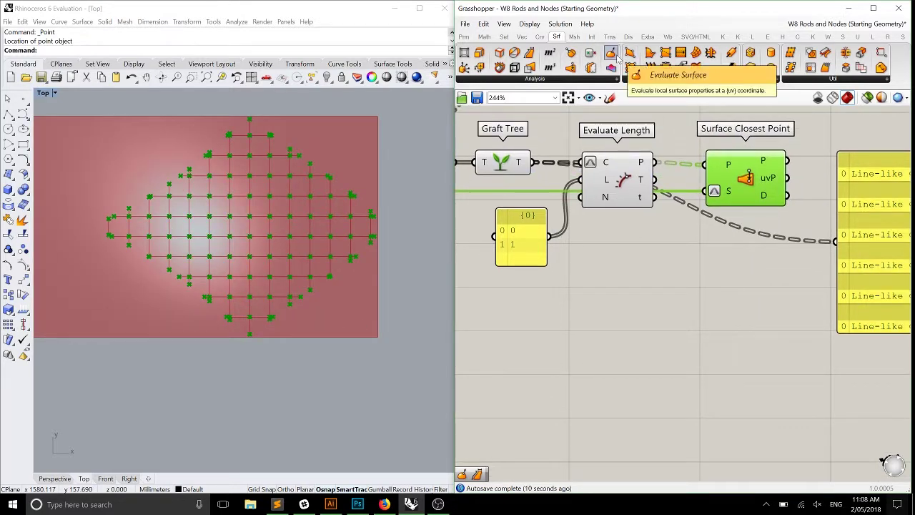
drag(616, 57, 809, 303)
right_drag(809, 303, 660, 223)
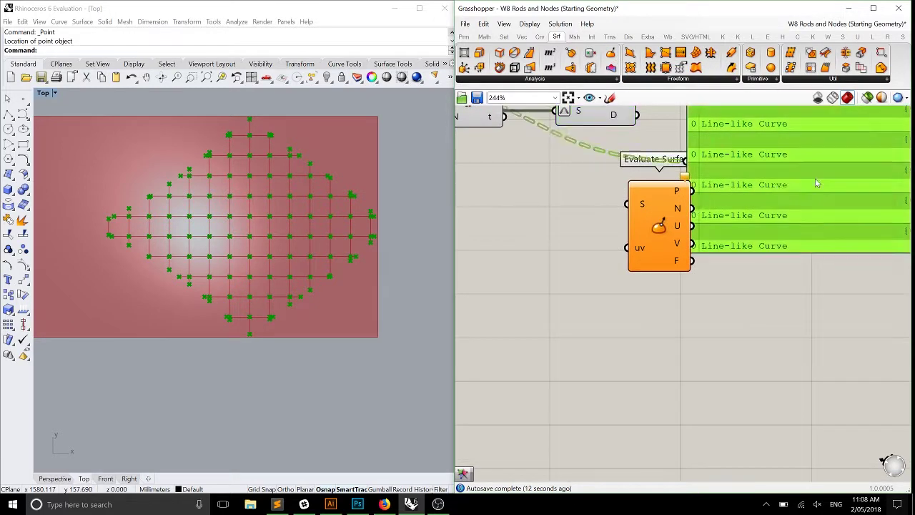
drag(659, 223, 711, 236)
scroll(673, 231, down, 1)
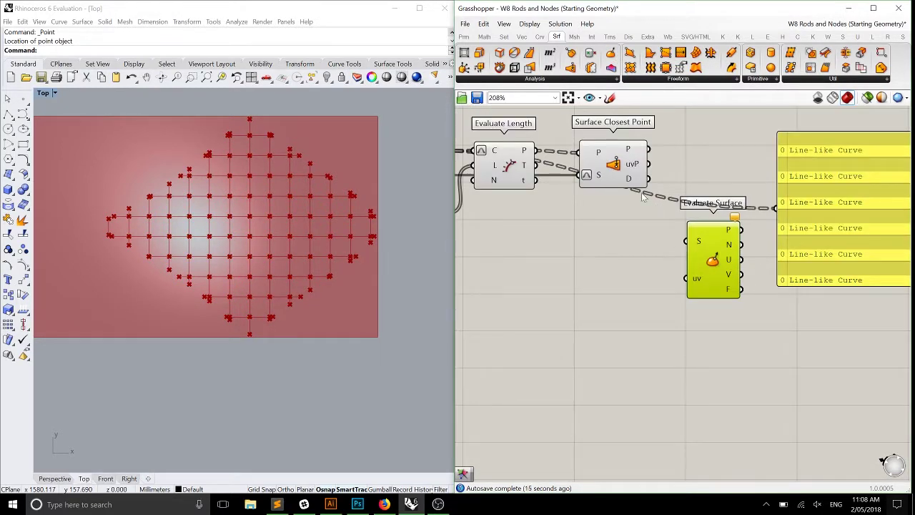
drag(648, 163, 694, 262)
- Connect the untrimmed module surface to the new Evaluate Surface's surface (S) input and reparameterize that input
scroll(694, 261, down, 3)
right_drag(666, 274, 799, 266)
drag(555, 198, 509, 203)
scroll(548, 199, down, 3)
right_drag(807, 273, 697, 215)
scroll(693, 202, up, 4)
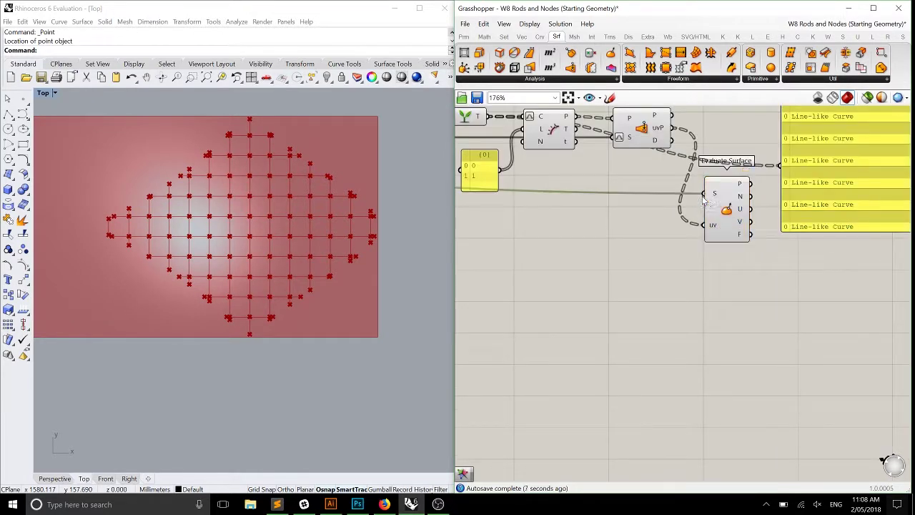
drag(714, 192, 711, 202)
right_click(711, 203)
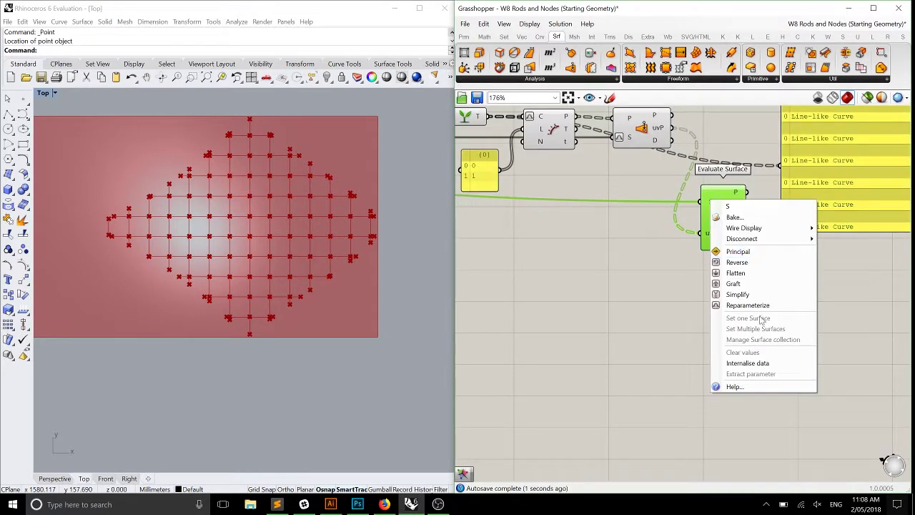
click(739, 303)
- Switch the maximized Rhino viewport from Top to Perspective and inspect the points mapped onto the module surface
scroll(142, 329, down, 1)
right_drag(142, 328, 307, 268)
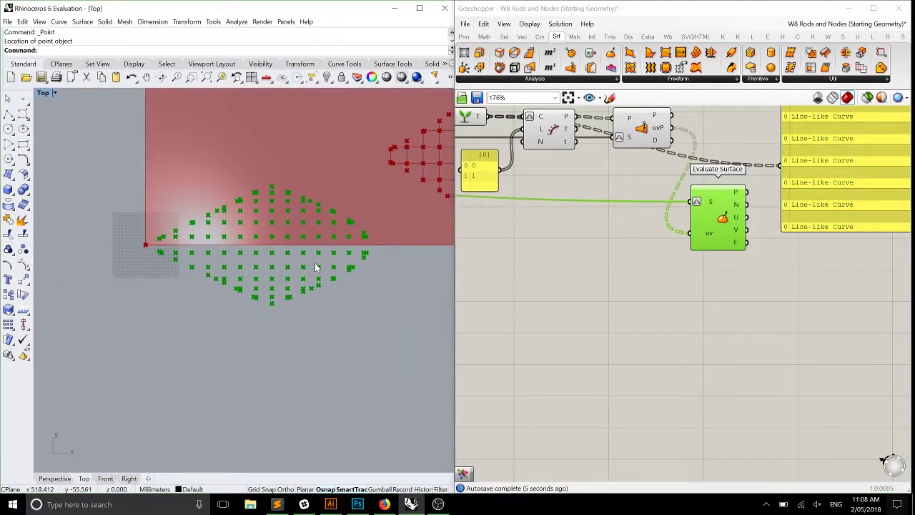
double_click(43, 93)
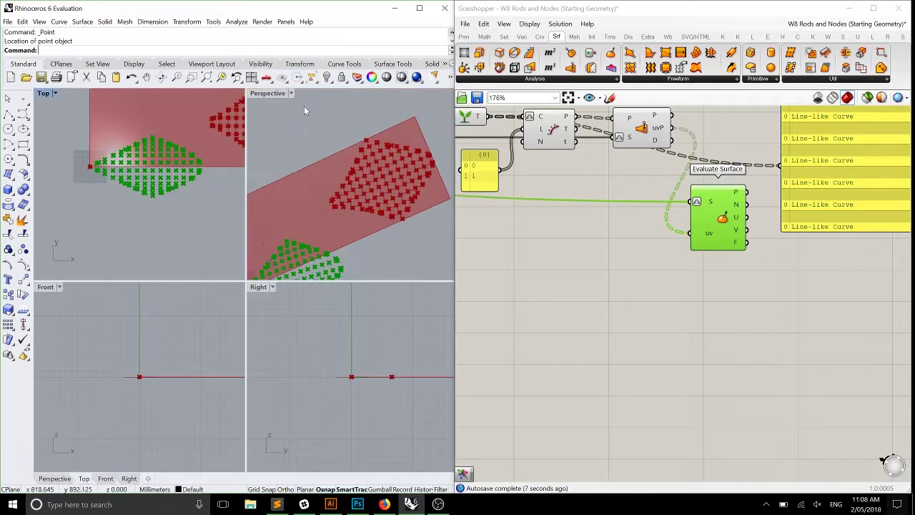
double_click(276, 95)
right_drag(237, 237, 285, 273)
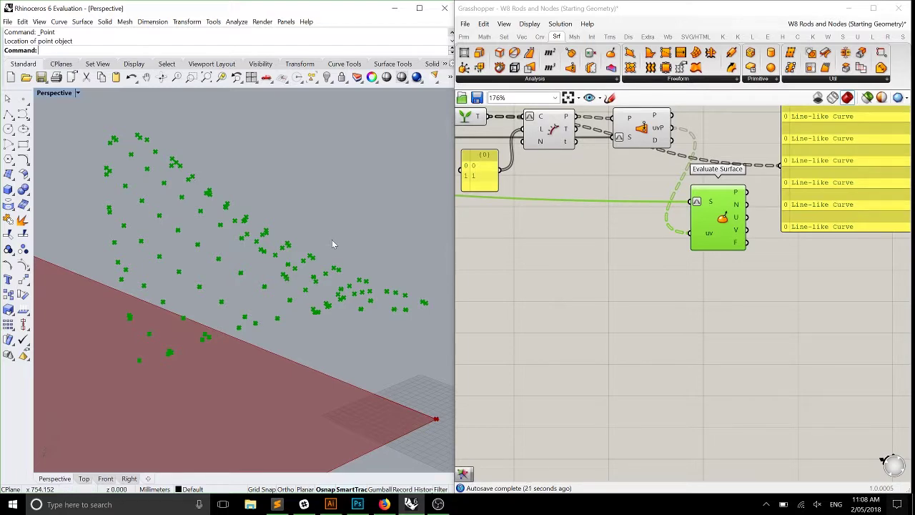
- Feed Evaluate Surface's points (P) into the existing panel and check how the point pairs are branched
right_drag(798, 227, 736, 260)
click(736, 259)
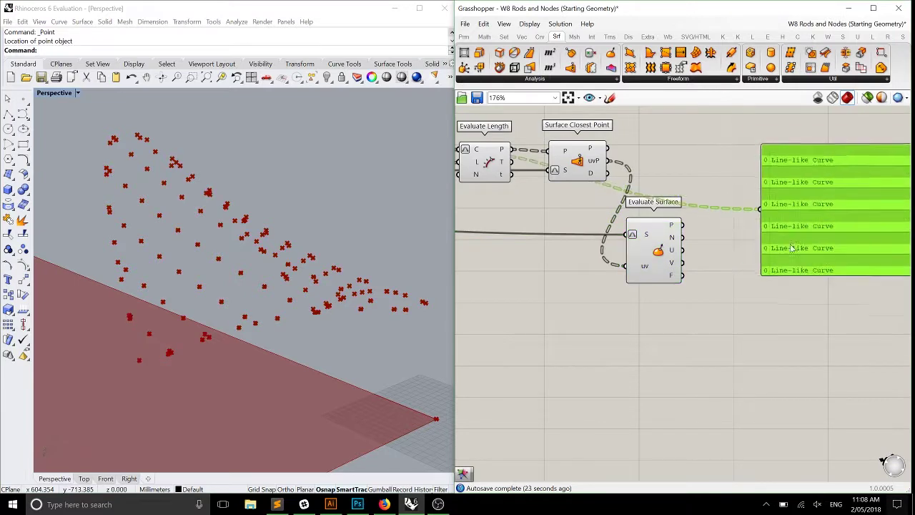
scroll(689, 235, up, 1)
drag(683, 224, 777, 209)
right_drag(797, 241, 621, 238)
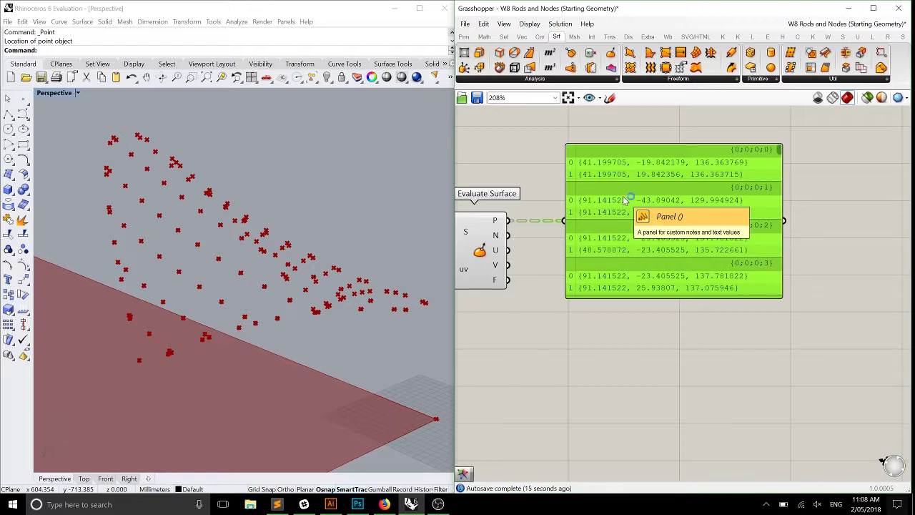
- Add a PolyLine component, connect Evaluate Surface's points (P) to its vertices (V) input, and inspect the mapped lines
click(539, 36)
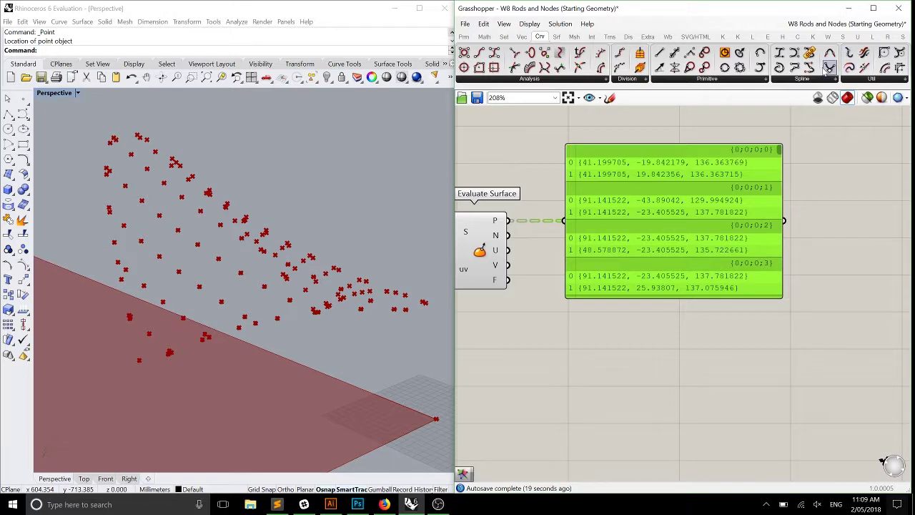
drag(794, 68, 571, 338)
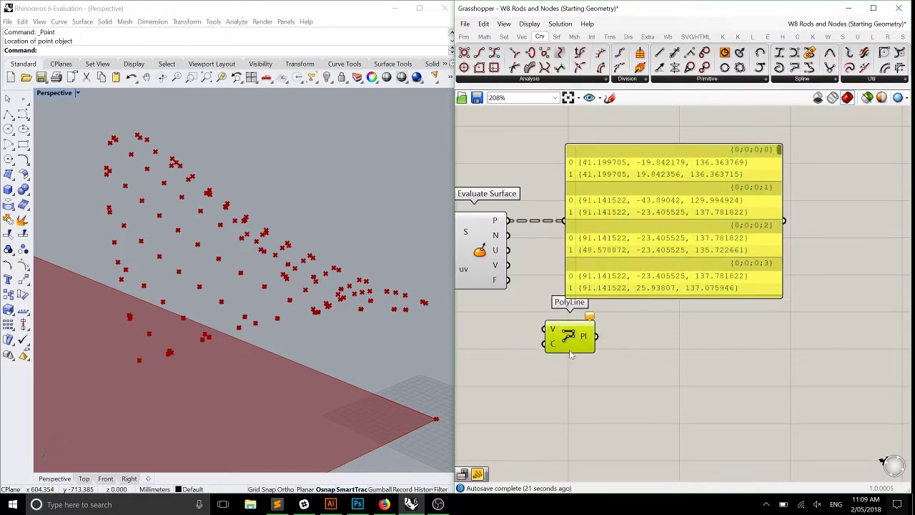
scroll(540, 299, up, 1)
right_drag(540, 299, 629, 285)
drag(700, 215, 768, 174)
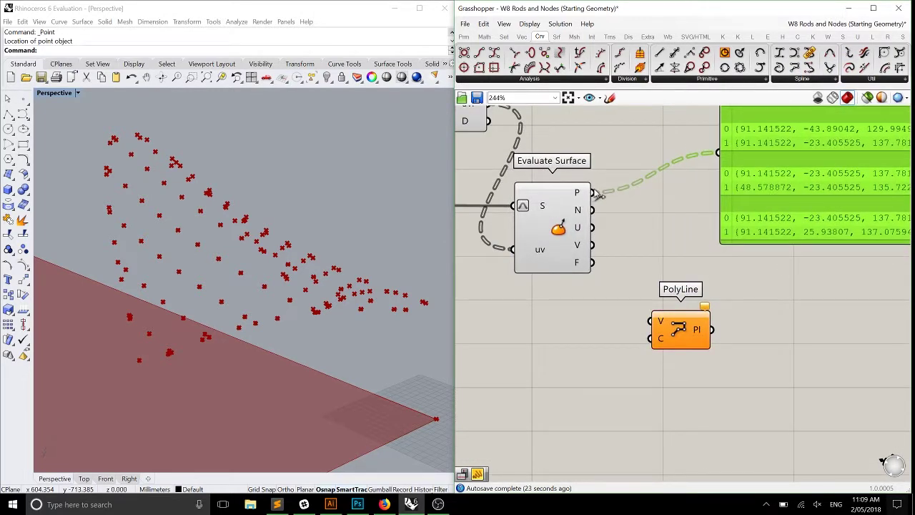
drag(592, 191, 670, 213)
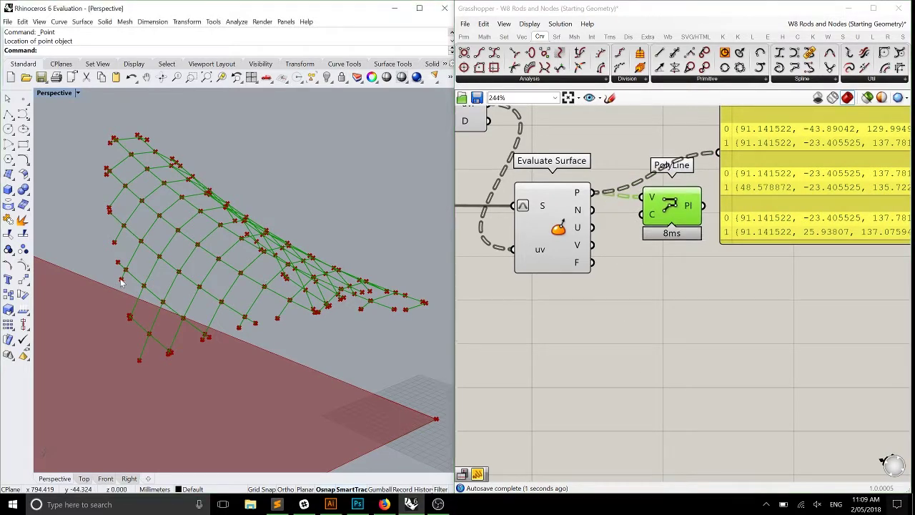
right_drag(243, 300, 281, 330)
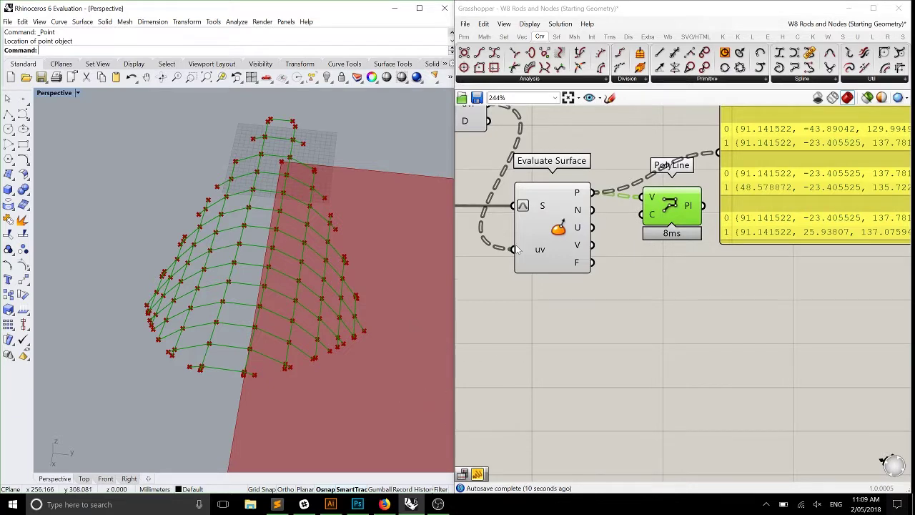
- Add a Hexagonal grid component above the Square grid at the start of the definition
right_drag(504, 350, 703, 417)
scroll(843, 282, down, 3)
right_drag(336, 236, 321, 300)
scroll(612, 233, down, 3)
scroll(612, 233, up, 5)
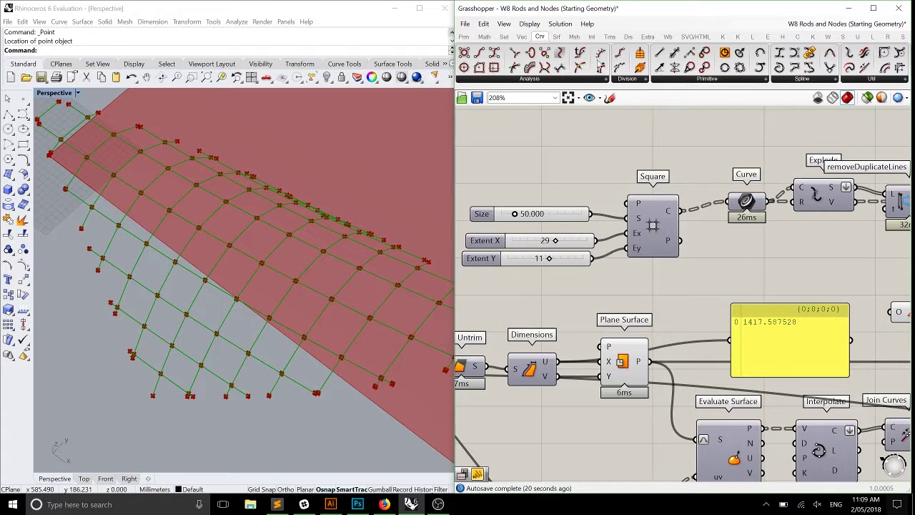
click(521, 37)
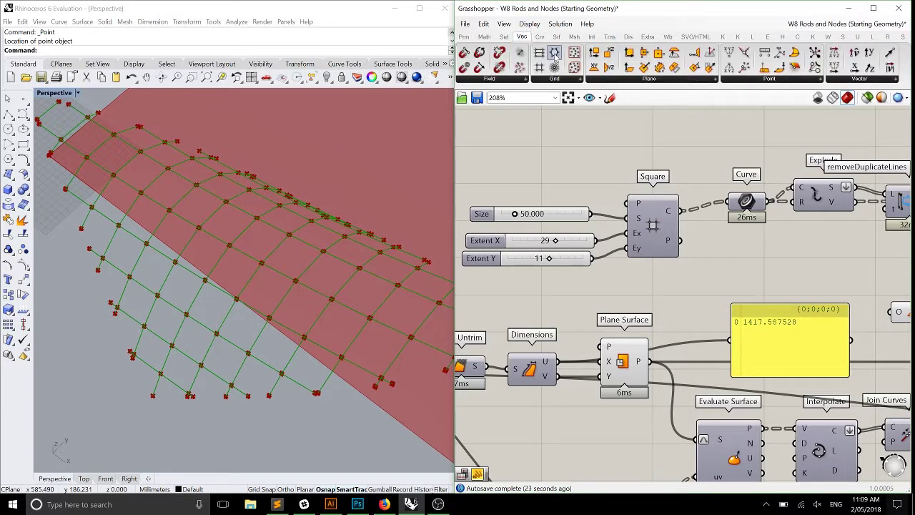
drag(554, 53, 649, 158)
right_drag(648, 157, 630, 225)
drag(627, 224, 620, 200)
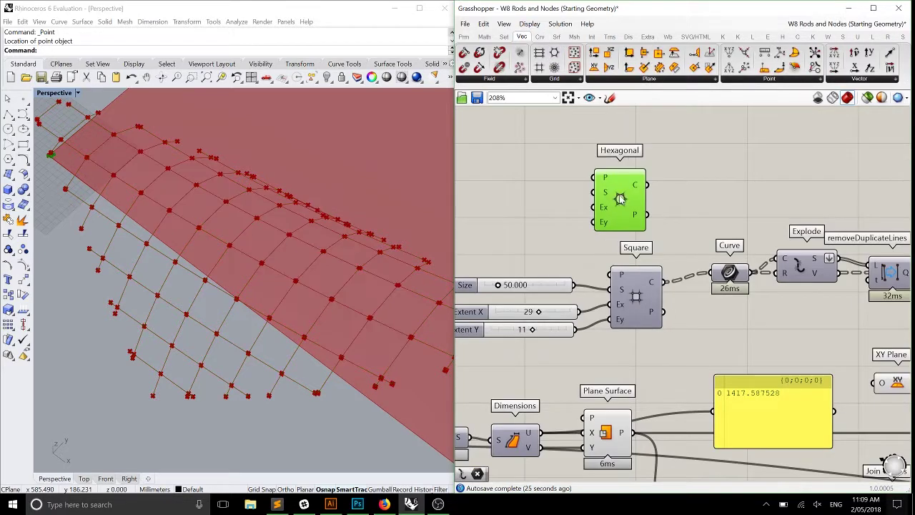
- Duplicate the Square grid's Size, Extent X and Extent Y sliders and place the copies beside the Hexagonal component
click(463, 36)
right_drag(416, 212, 336, 256)
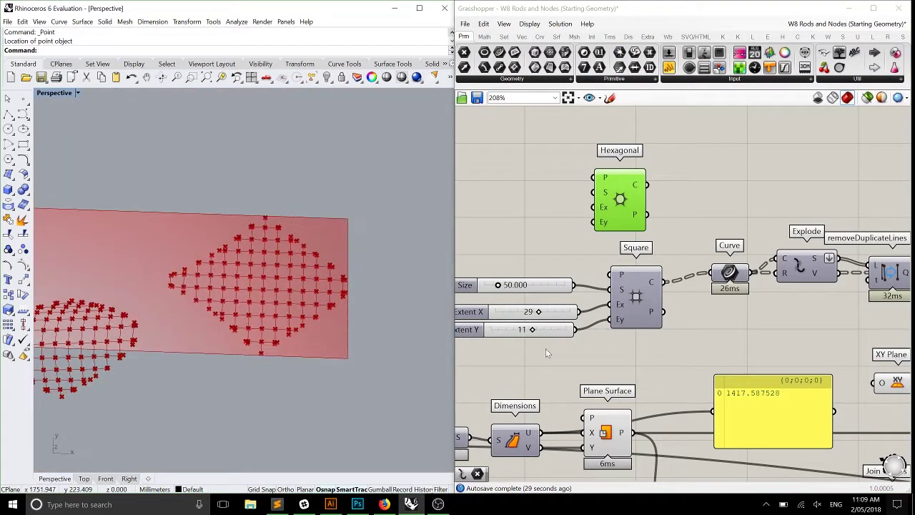
drag(545, 348, 488, 261)
scroll(539, 283, up, 1)
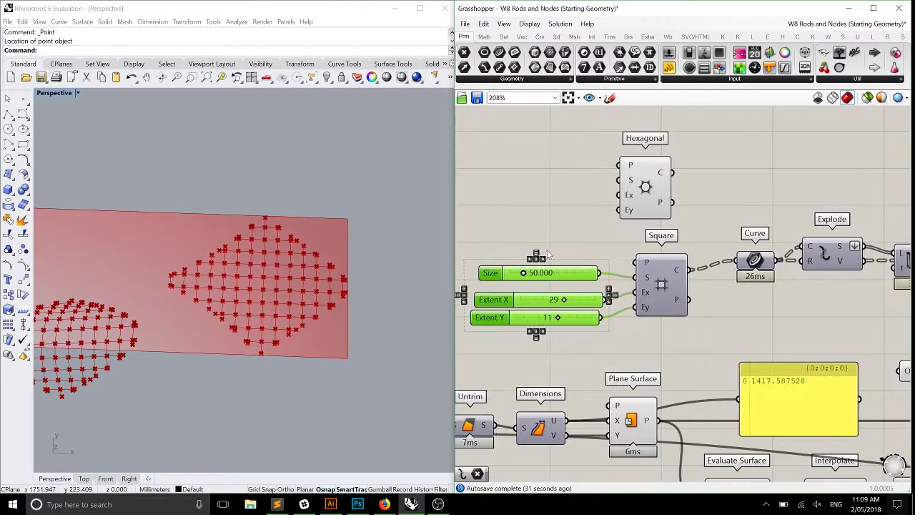
alt+drag(540, 286, 532, 159)
click(621, 218)
- Connect the copied sliders to the Hexagonal grid's size (S), Ex and Ey inputs
right_drag(622, 218, 671, 236)
drag(636, 208, 667, 230)
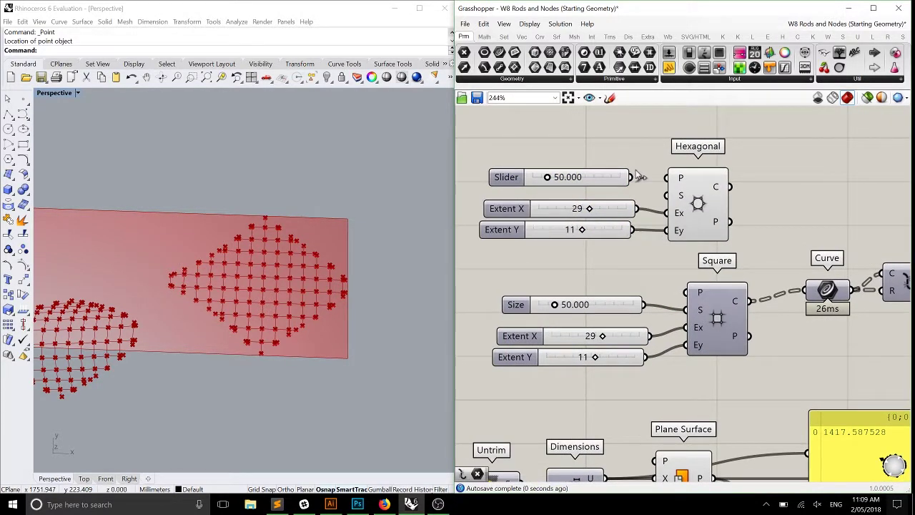
drag(631, 177, 667, 195)
- Set the Hexagonal grid's Size slider to about 34.686
right_drag(181, 288, 255, 262)
scroll(291, 288, down, 3)
scroll(305, 271, up, 3)
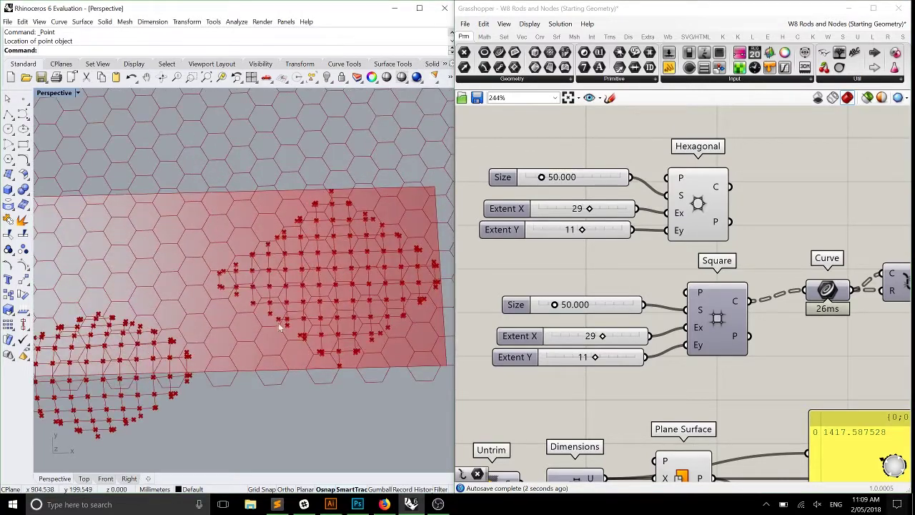
scroll(613, 204, up, 3)
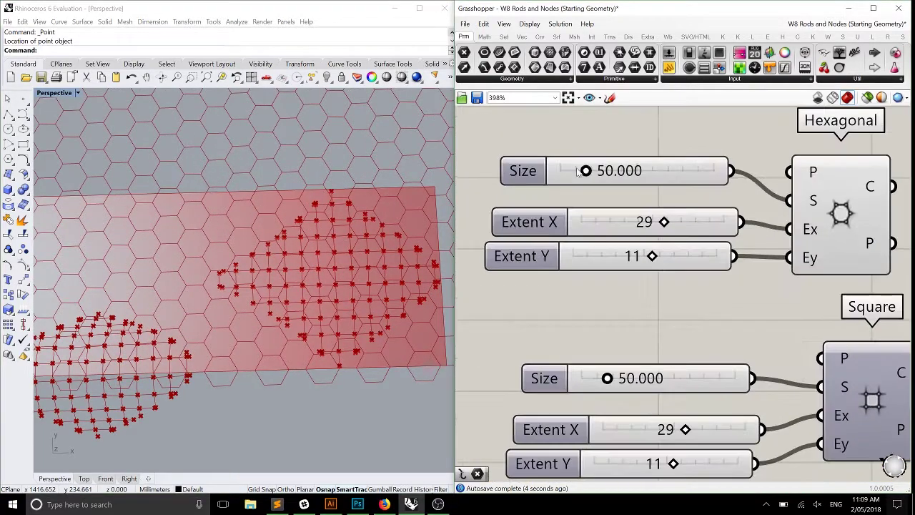
mouse_move(590, 171)
mouse_down()
mouse_move(576, 173)
mouse_move(588, 168)
mouse_up()
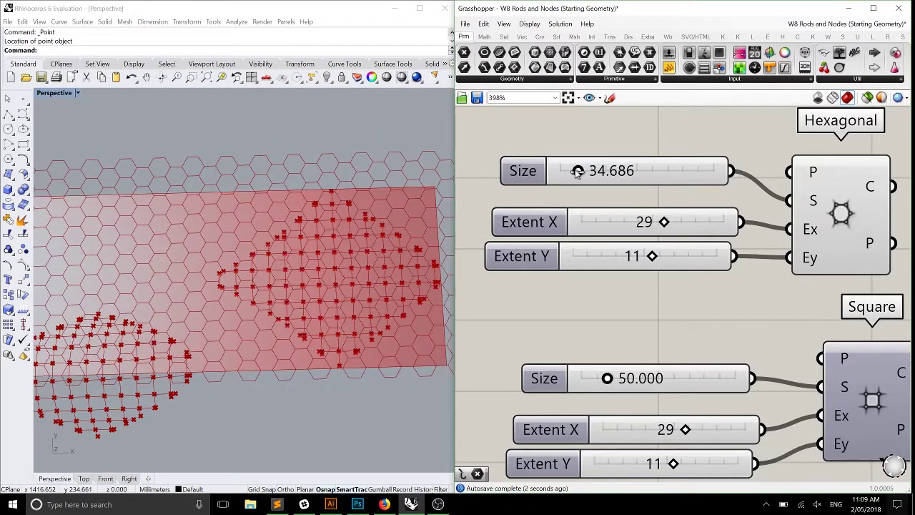
- Connect the Hexagonal grid's cells output (C) to the Curve parameter before Explode and inspect the honeycomb lines on the module surface
right_drag(844, 212, 656, 212)
scroll(657, 212, down, 3)
scroll(657, 211, up, 1)
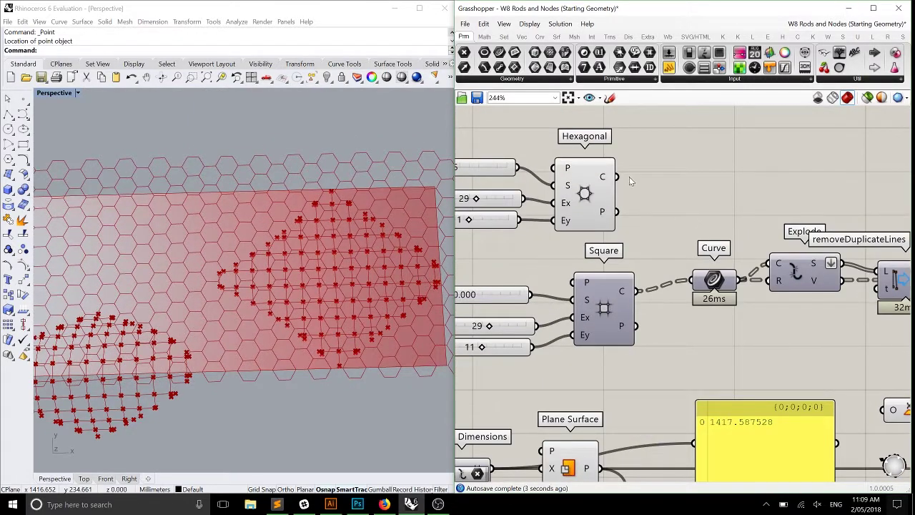
drag(616, 177, 692, 280)
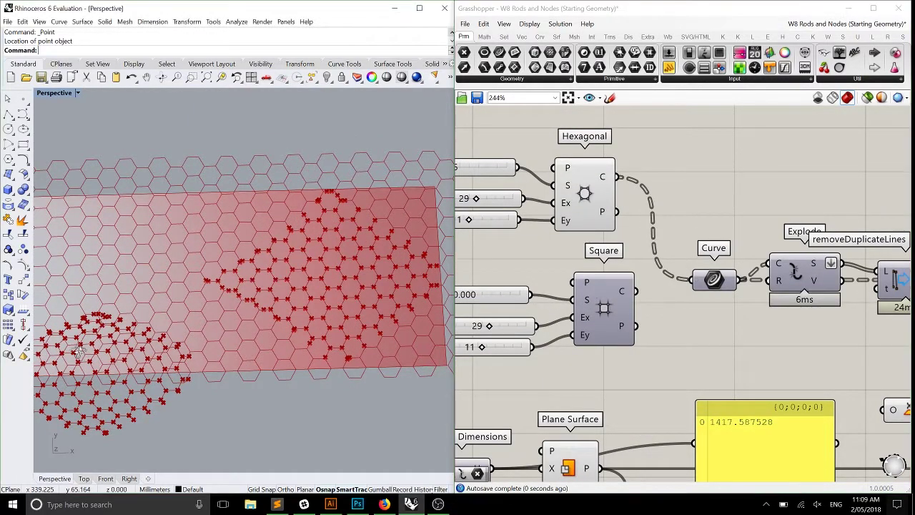
right_drag(78, 351, 226, 313)
scroll(229, 262, up, 5)
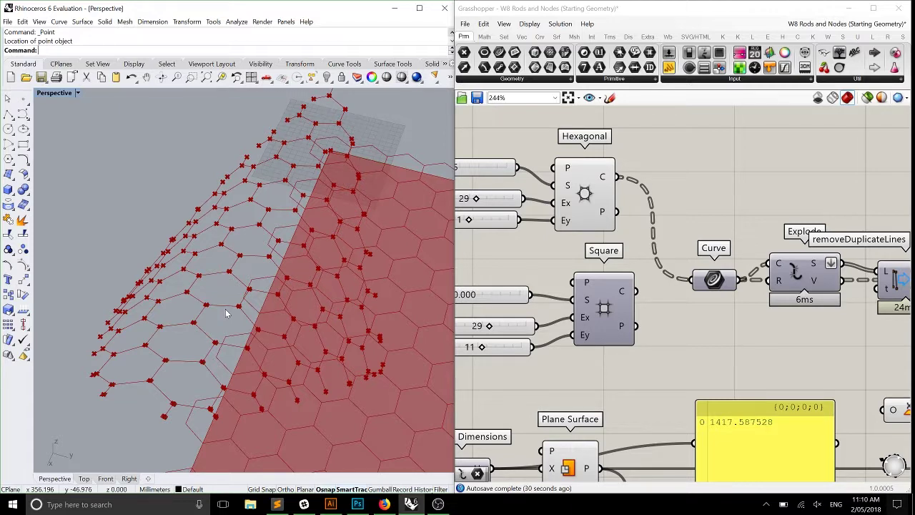
right_drag(226, 313, 247, 304)
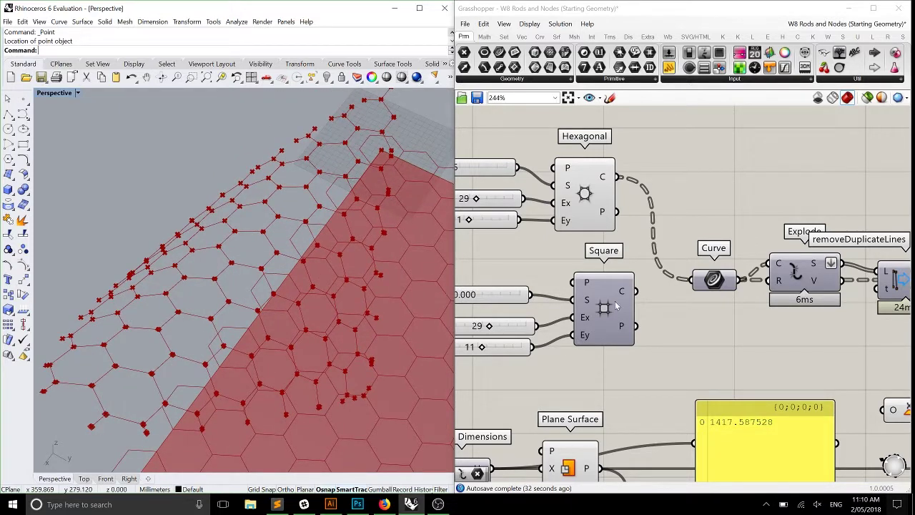
- Reconnect the Square grid's cells output (C) to the Curve parameter before Explode, replacing the hexagonal input
drag(635, 291, 692, 279)
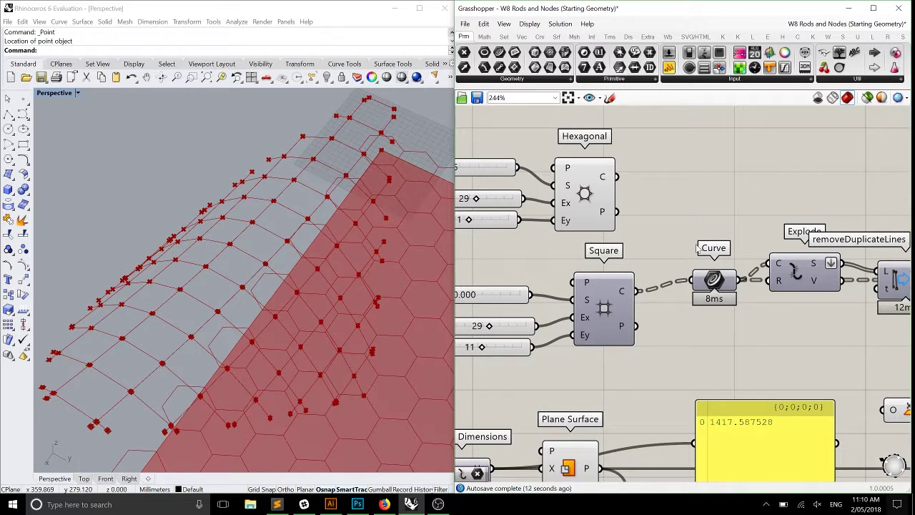
double_click(697, 248)
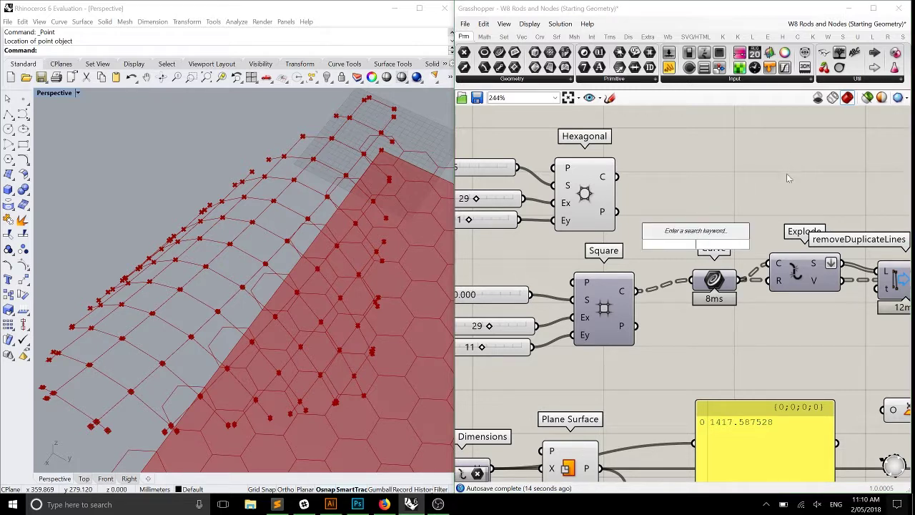
- Examine the chain from Trim with Region to Surface Closest Point, especially Evaluate Length and its panel of 0 and 1 parameters
scroll(733, 170, down, 3)
right_drag(771, 288, 676, 267)
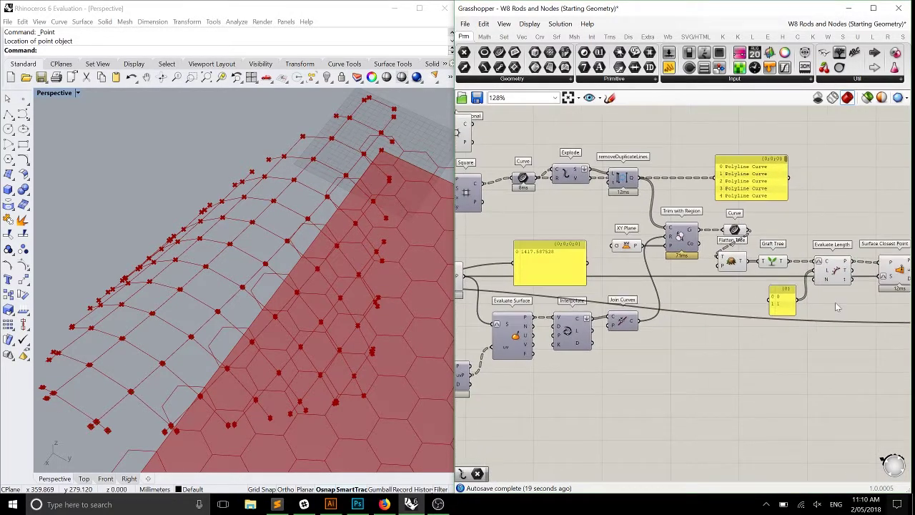
right_drag(835, 302, 740, 280)
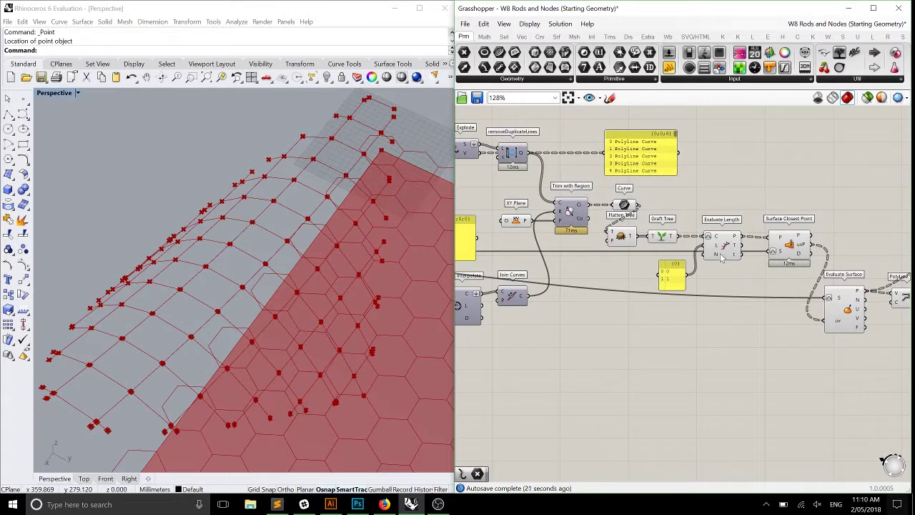
scroll(722, 254, up, 3)
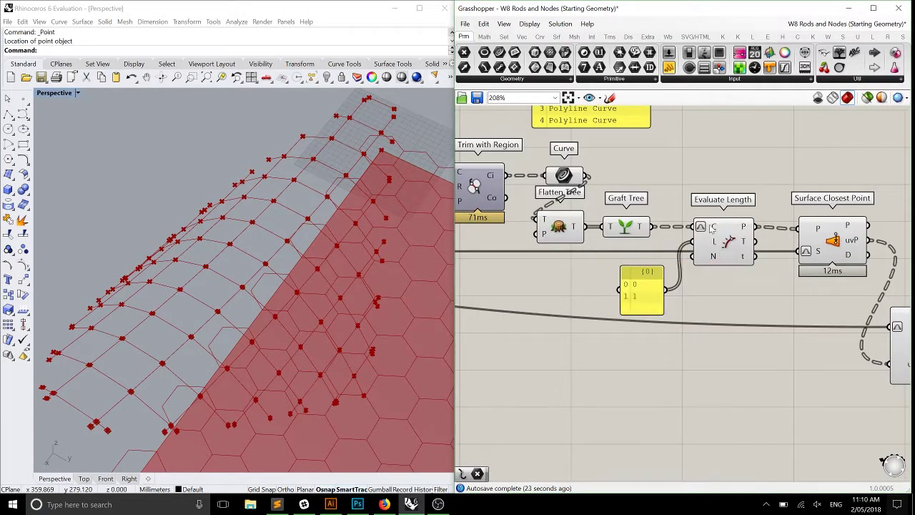
click(723, 239)
scroll(743, 267, down, 2)
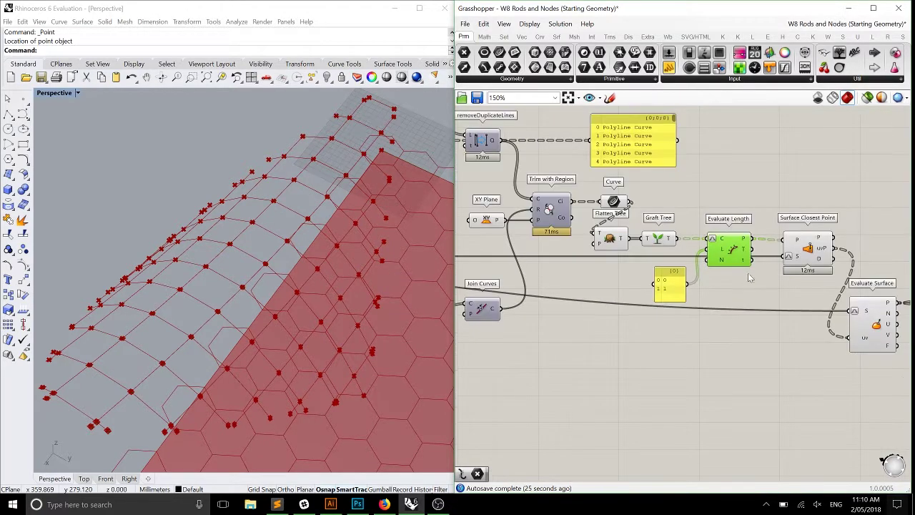
right_drag(750, 277, 705, 284)
scroll(731, 284, down, 2)
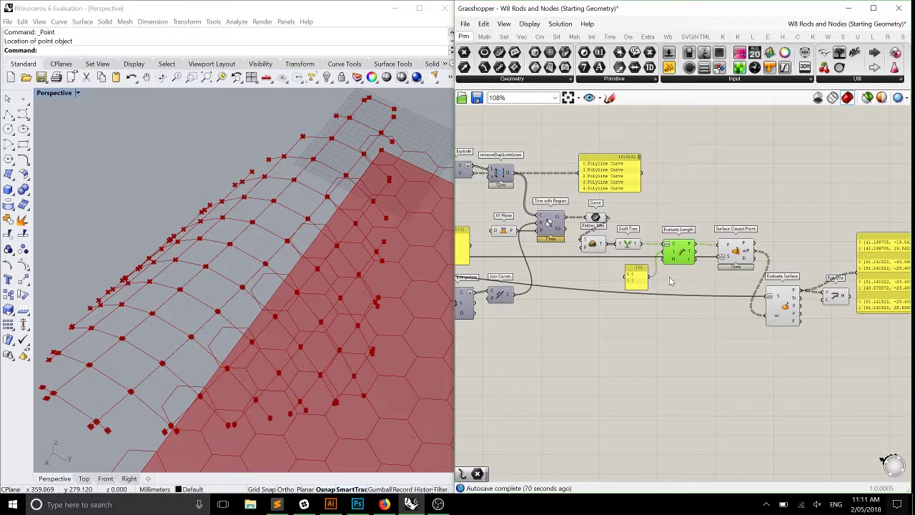
scroll(668, 278, up, 3)
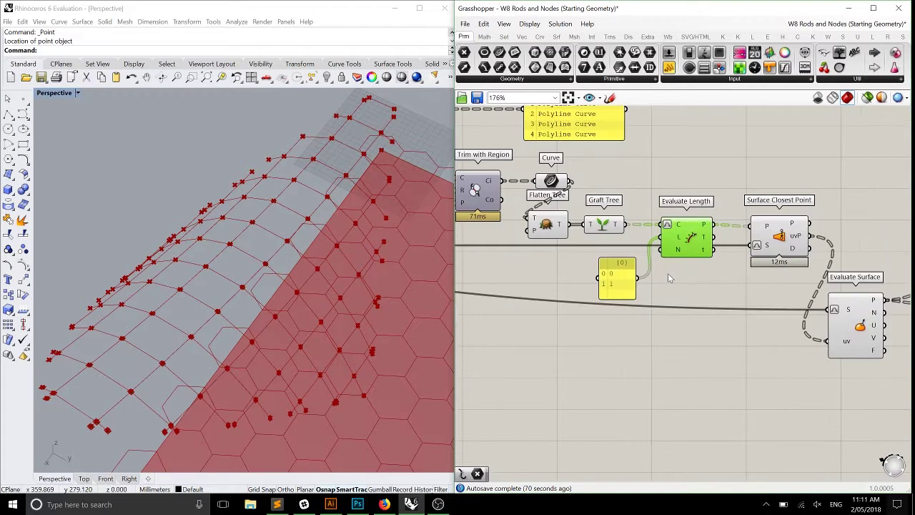
scroll(664, 269, up, 1)
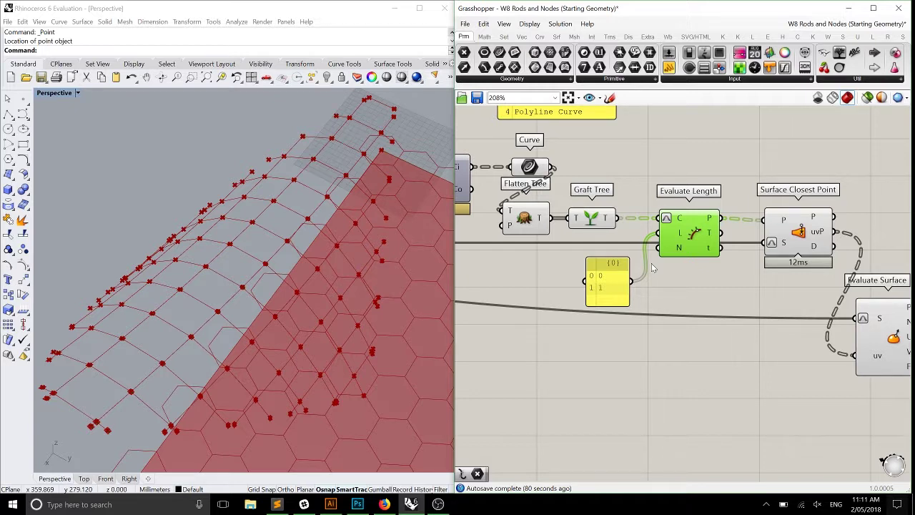
right_drag(676, 311, 586, 276)
scroll(700, 254, down, 3)
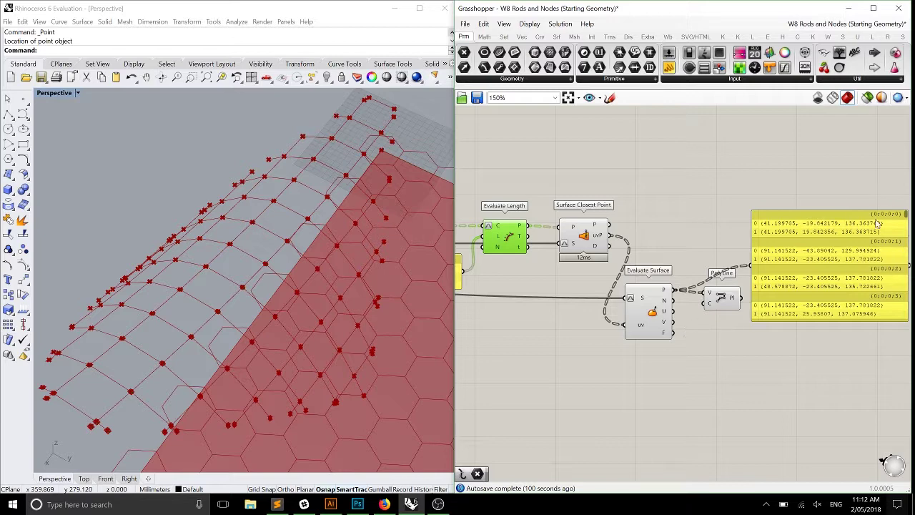
- Examine the PolyLine and the Evaluate Surface feeding it, tracing that component's surface input (S) back to the MODULE parameter
click(720, 303)
scroll(721, 303, up, 2)
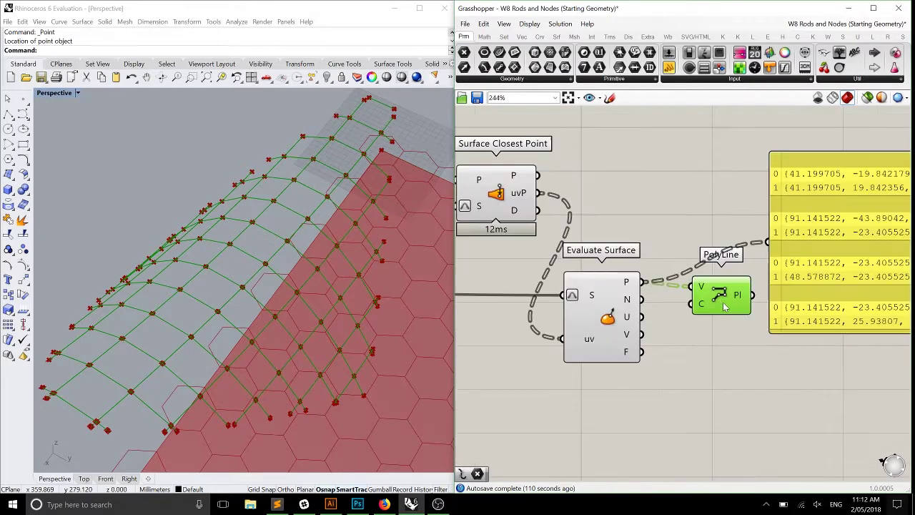
click(623, 314)
scroll(623, 315, down, 5)
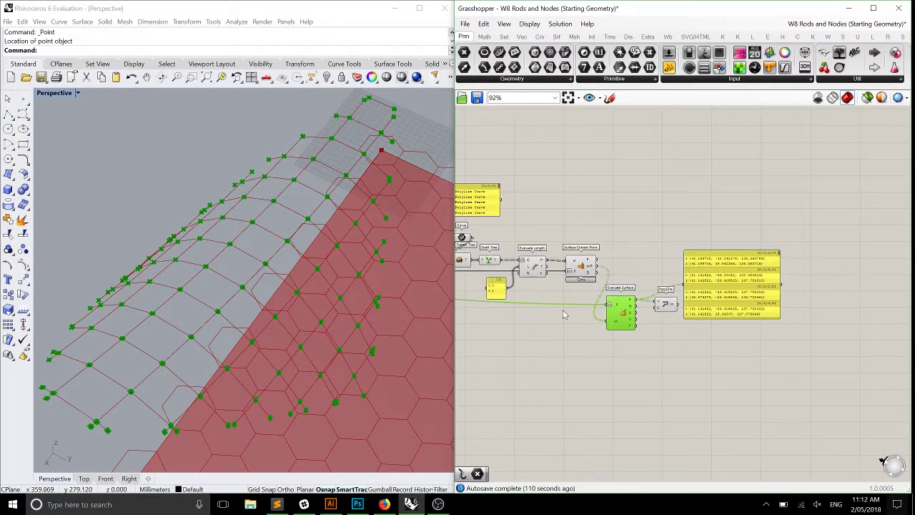
mouse_move(623, 312)
right_down()
mouse_move(653, 311)
mouse_move(631, 323)
right_up()
scroll(631, 324, up, 5)
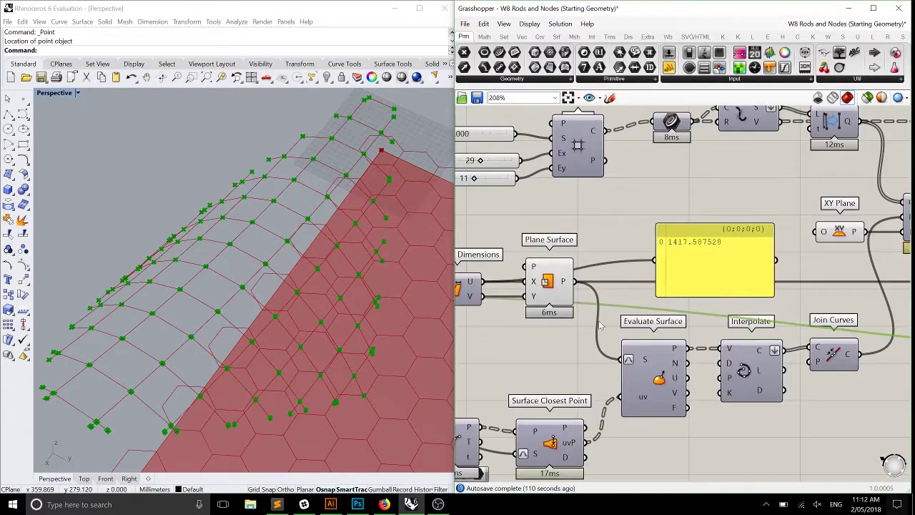
scroll(608, 326, down, 3)
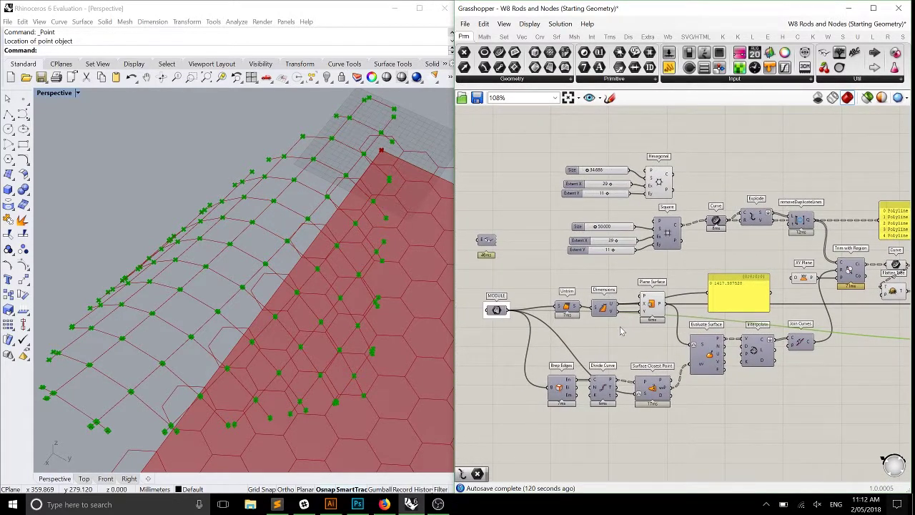
scroll(633, 336, up, 6)
right_drag(633, 336, 715, 339)
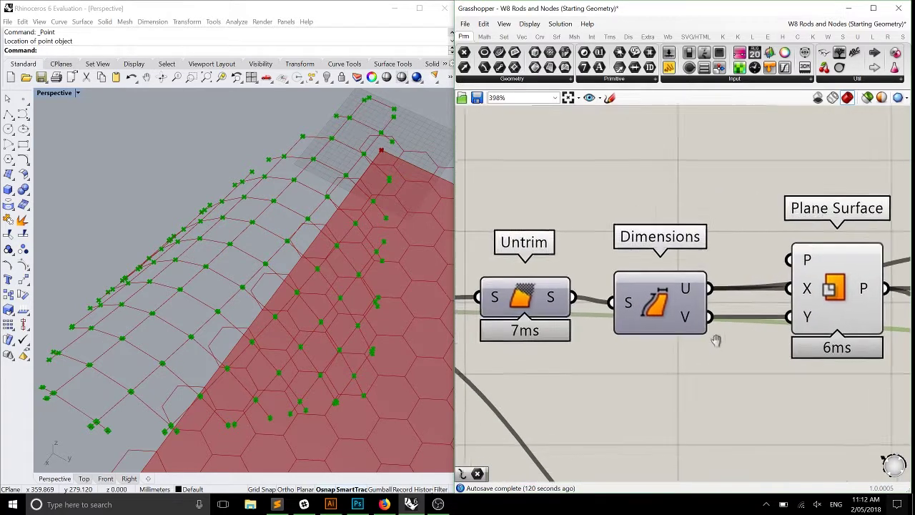
right_drag(511, 341, 730, 326)
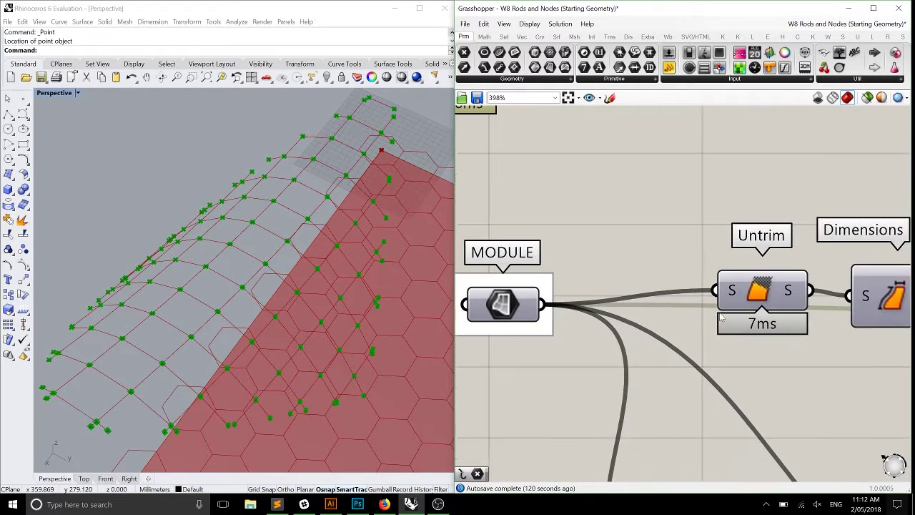
scroll(626, 312, down, 4)
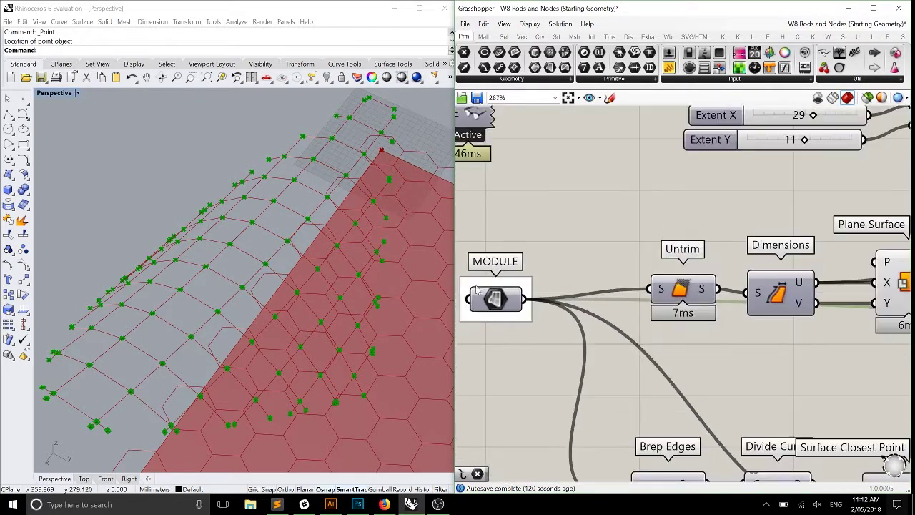
scroll(627, 312, down, 3)
right_drag(807, 312, 664, 301)
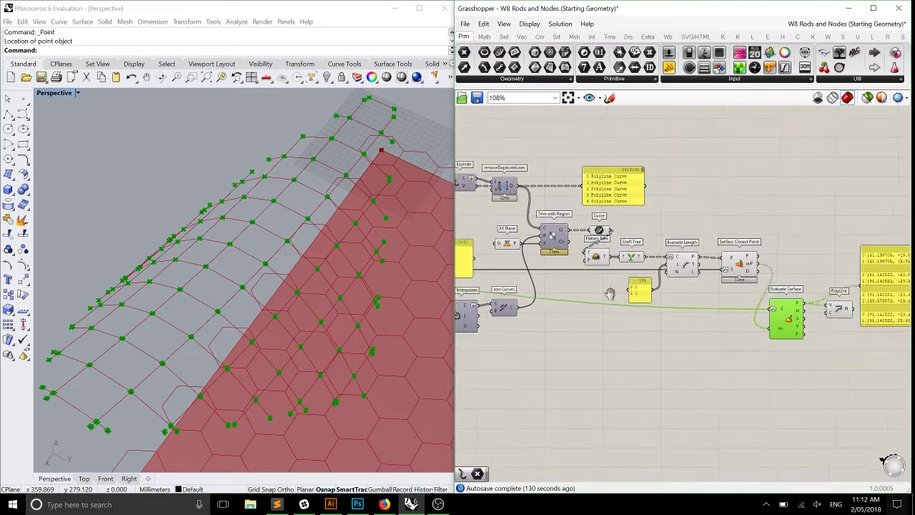
- Examine the Surface Closest Point after Evaluate Length, tracing its surface input (S) back to the Plane Surface component
click(689, 254)
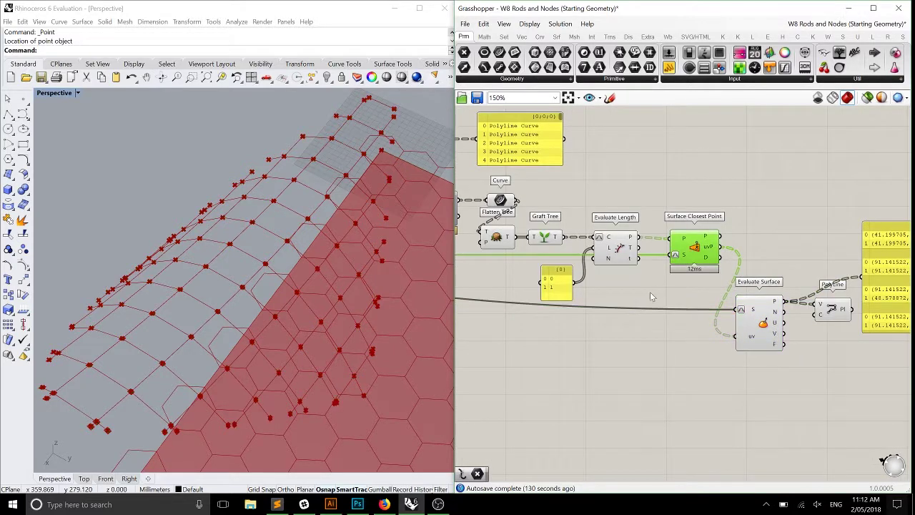
scroll(702, 297, up, 3)
scroll(702, 296, down, 3)
right_drag(652, 289, 749, 293)
right_drag(564, 300, 704, 307)
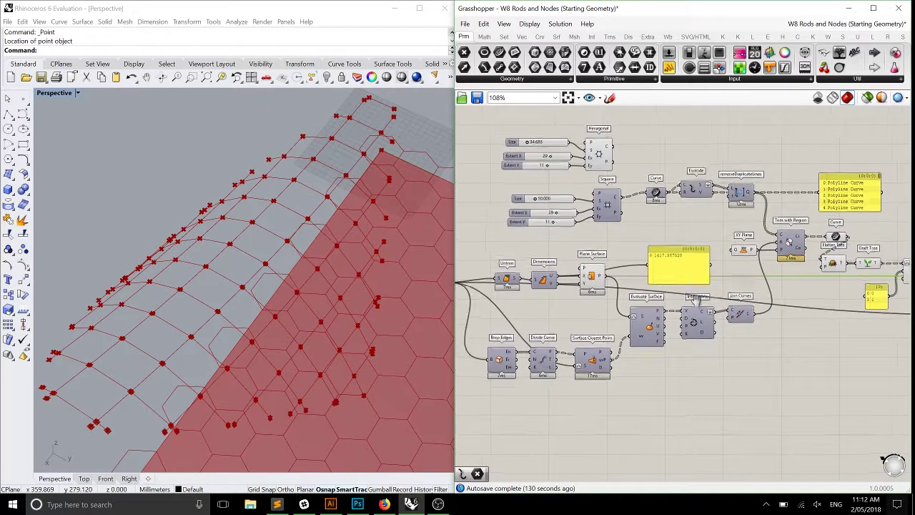
scroll(671, 286, up, 3)
scroll(636, 290, up, 5)
scroll(572, 268, down, 2)
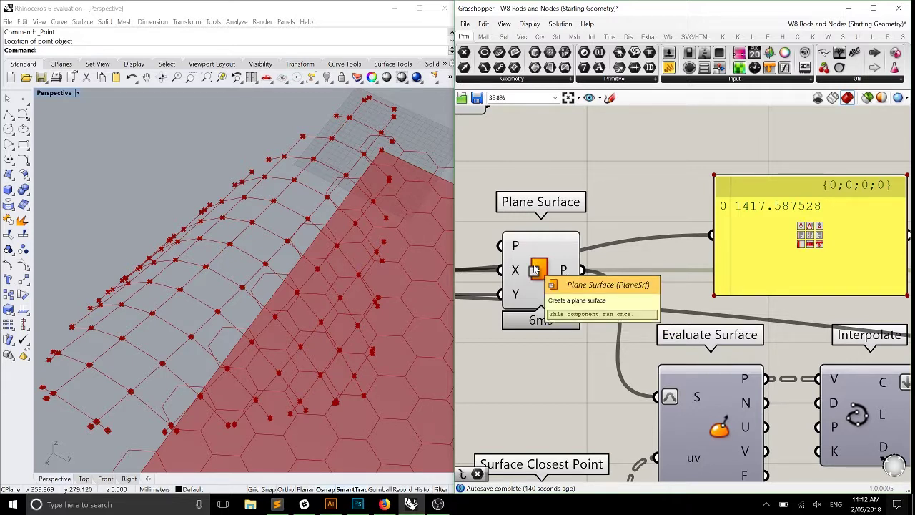
- Trace the Plane Surface component's output wire across the definition to the Surface Closest Point component that feeds the final Evaluate Surface
scroll(533, 266, down, 5)
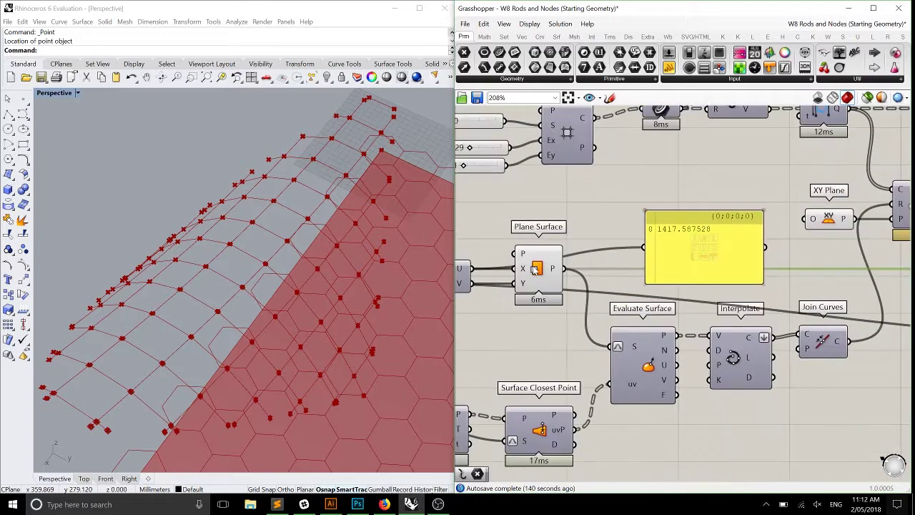
scroll(533, 259, down, 3)
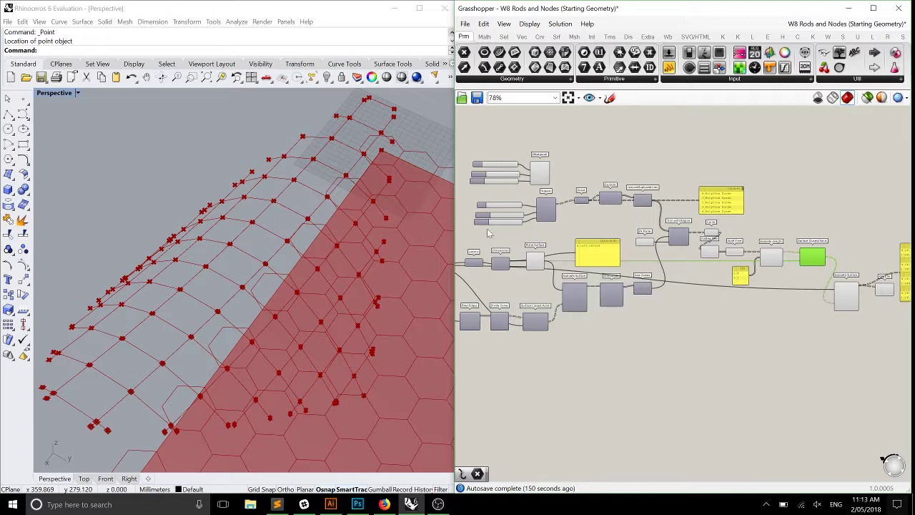
scroll(808, 298, up, 4)
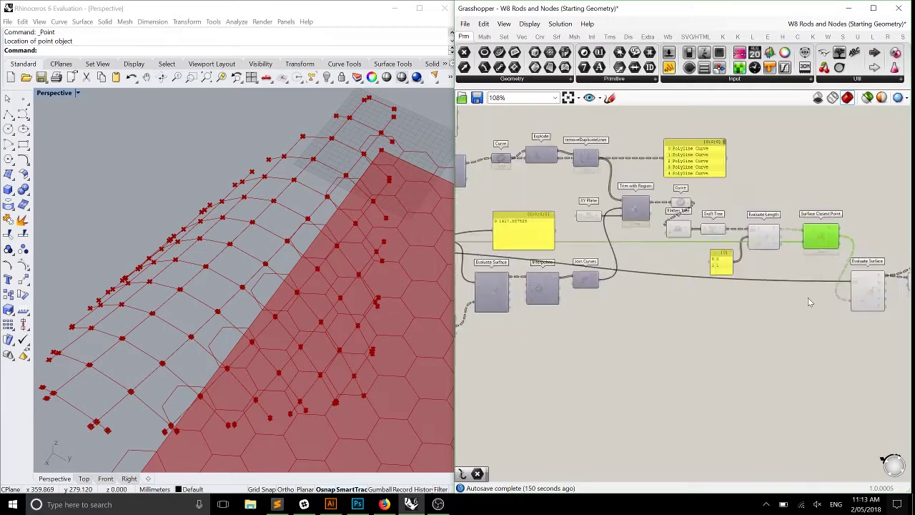
right_drag(831, 274, 793, 289)
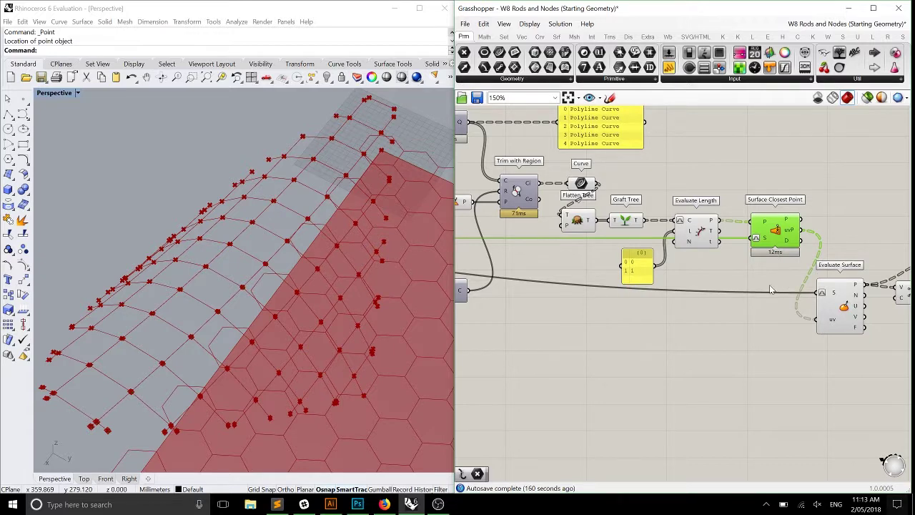
right_drag(705, 286, 730, 279)
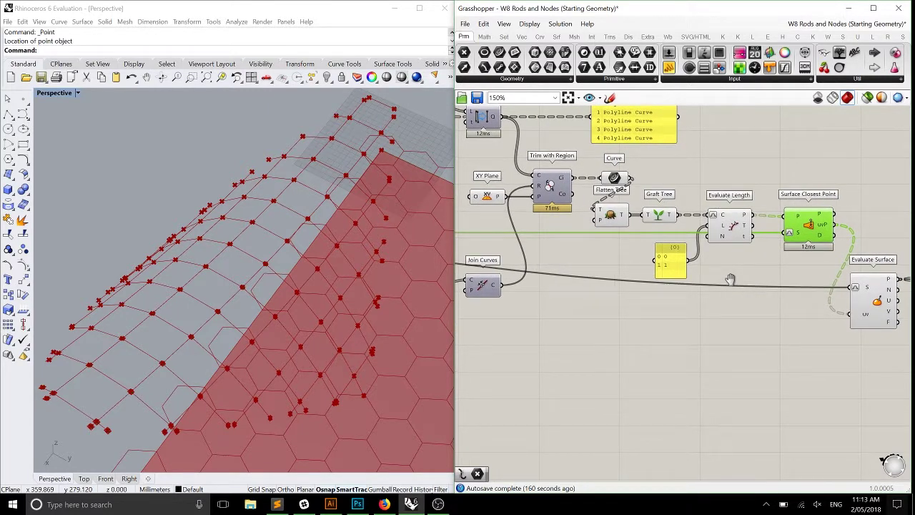
right_drag(540, 278, 674, 280)
right_drag(529, 265, 548, 262)
right_drag(488, 257, 509, 258)
click(488, 249)
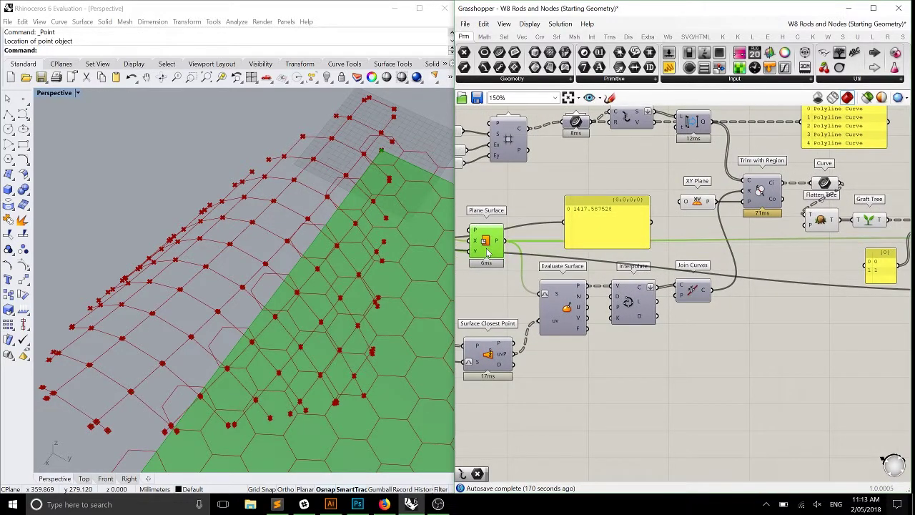
right_drag(792, 282, 718, 274)
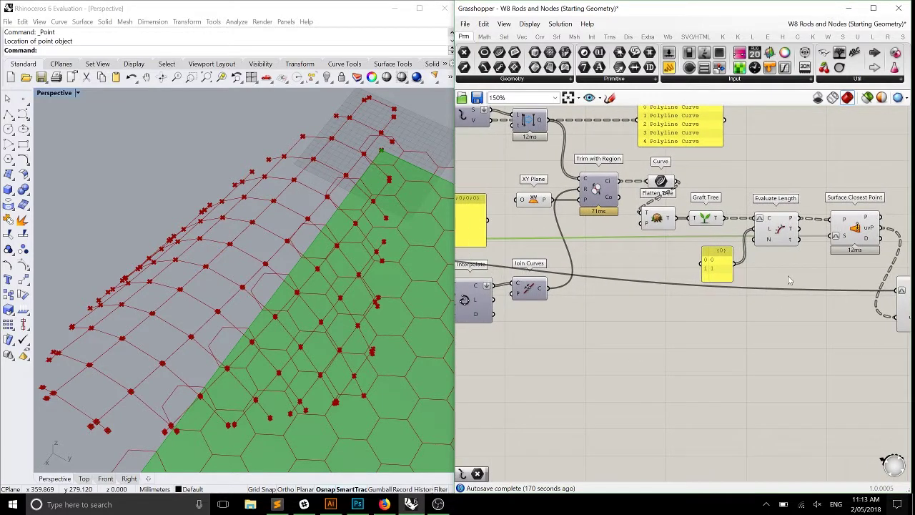
right_drag(788, 276, 751, 281)
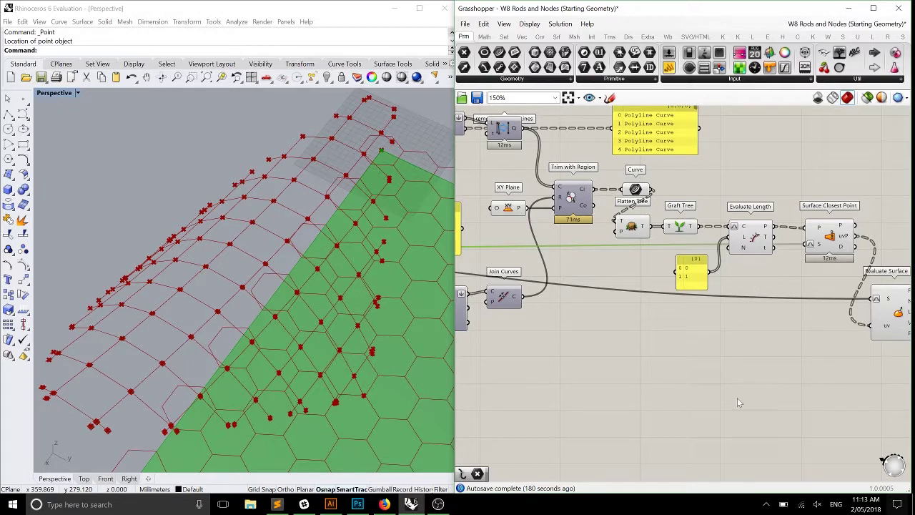
drag(594, 381, 606, 382)
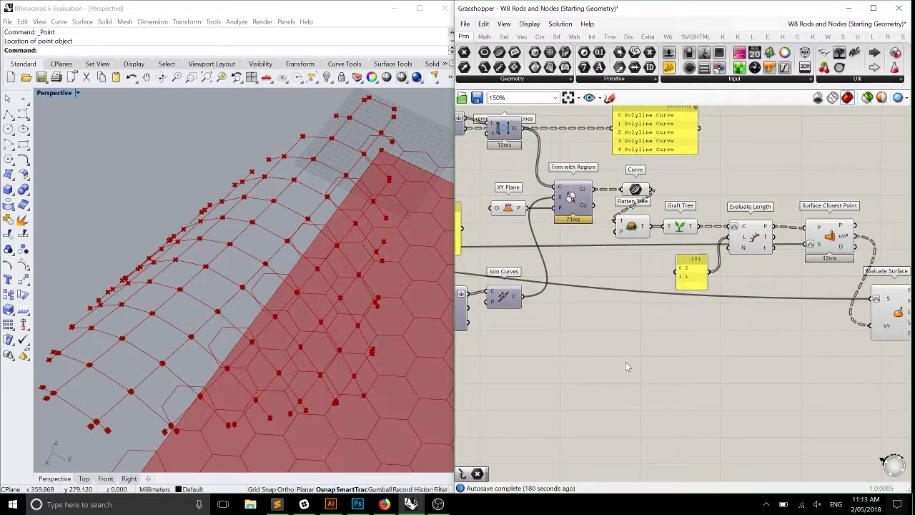
- Examine the definition upstream of Trim with Region, from the grid components back to the MODULE parameter
scroll(705, 382, down, 2)
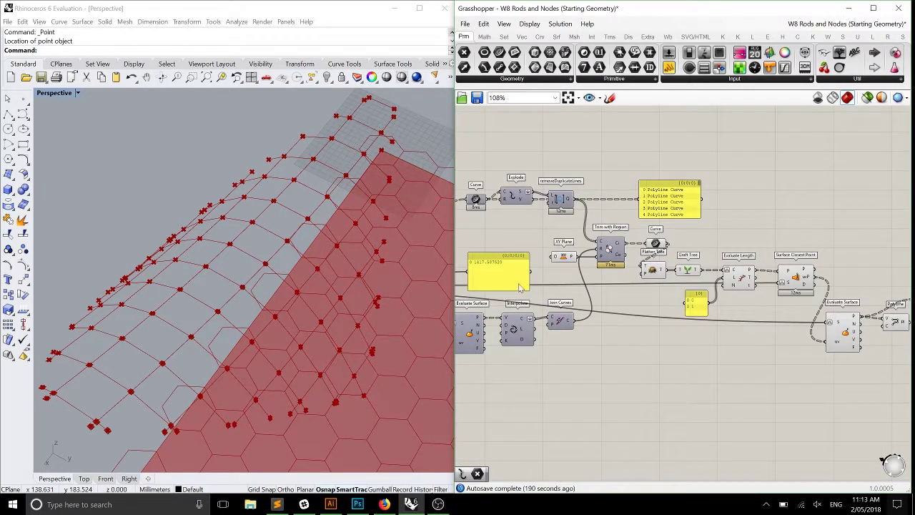
scroll(801, 378, up, 2)
scroll(820, 382, down, 2)
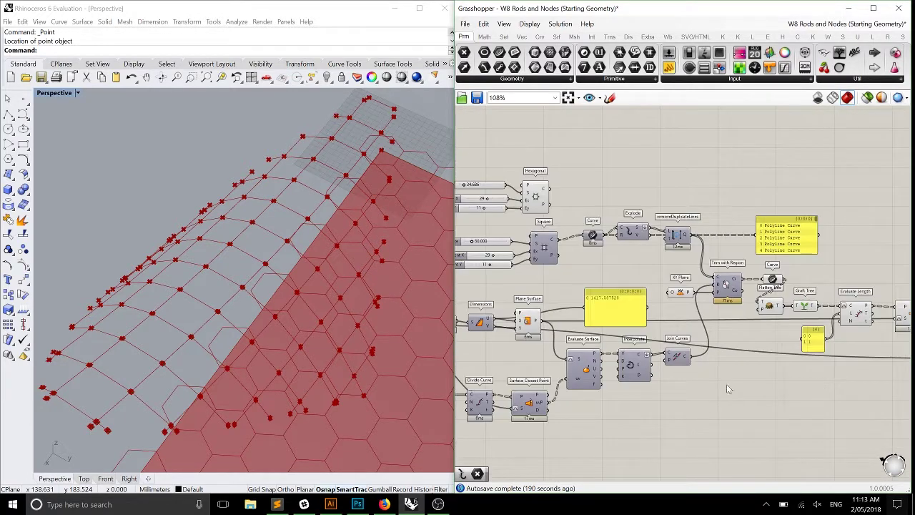
scroll(489, 357, up, 1)
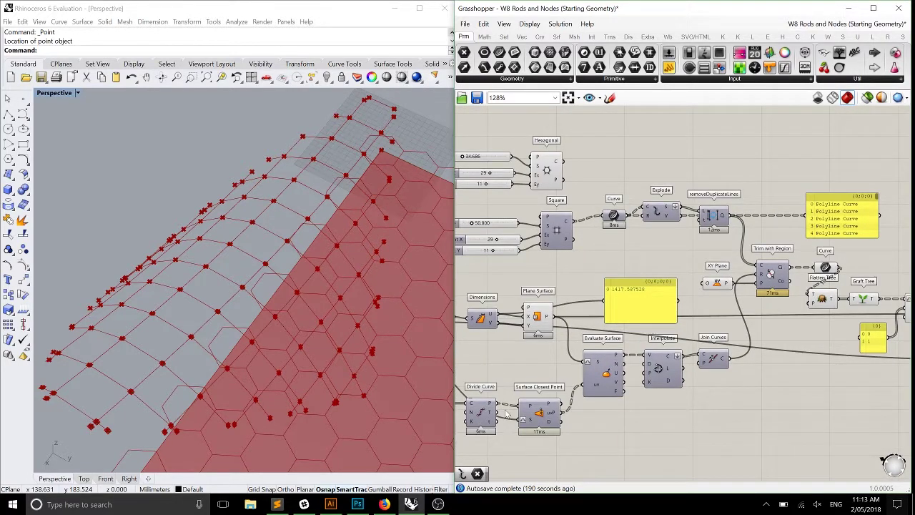
scroll(829, 419, down, 2)
scroll(826, 419, up, 1)
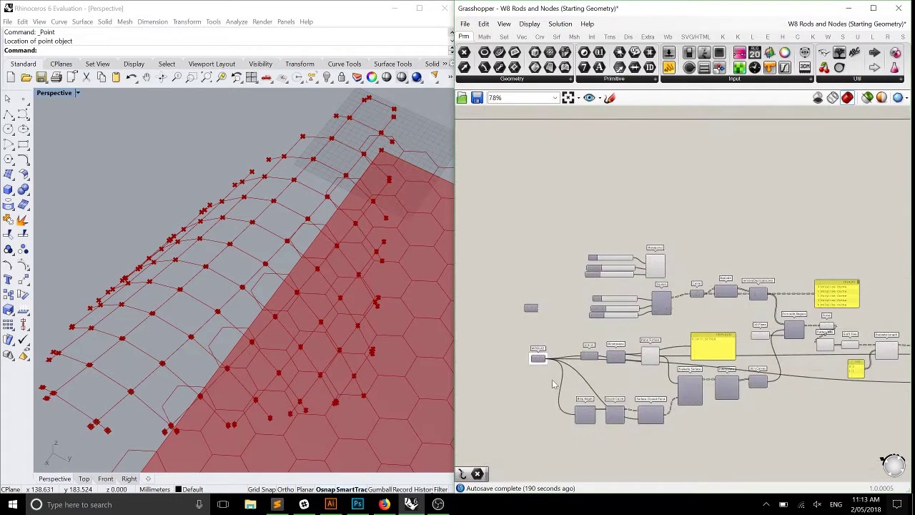
scroll(599, 380, up, 2)
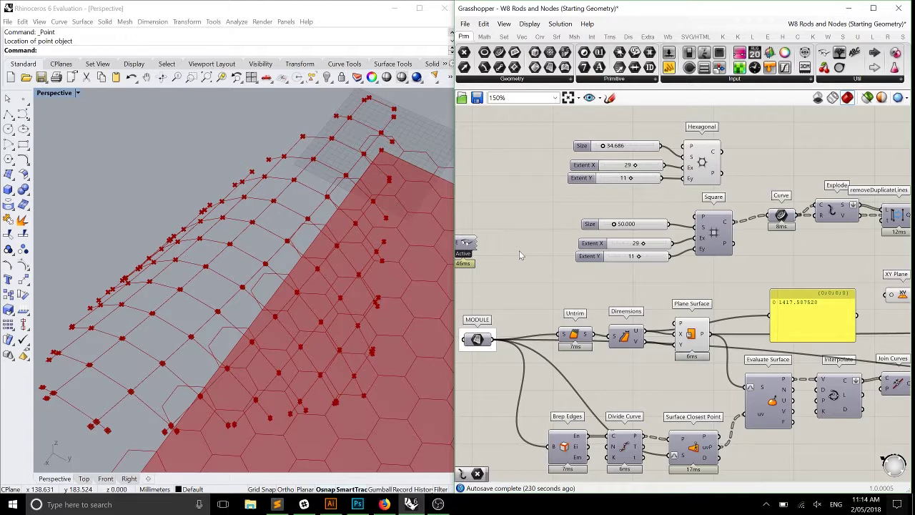
- Examine how the MODULE geometry runs through the Plane Surface and boundary curve branches into Trim with Region and Surface Closest Point
right_drag(519, 250, 766, 195)
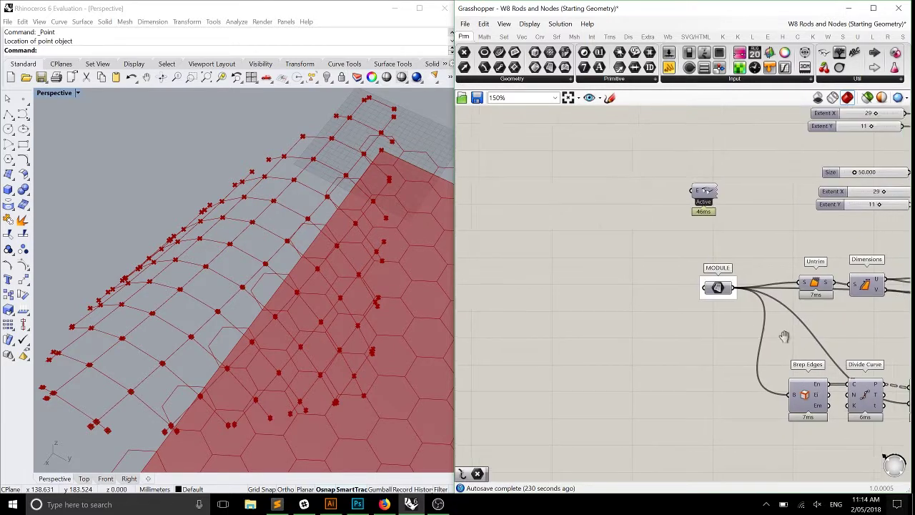
right_drag(781, 322, 585, 347)
right_drag(758, 336, 572, 376)
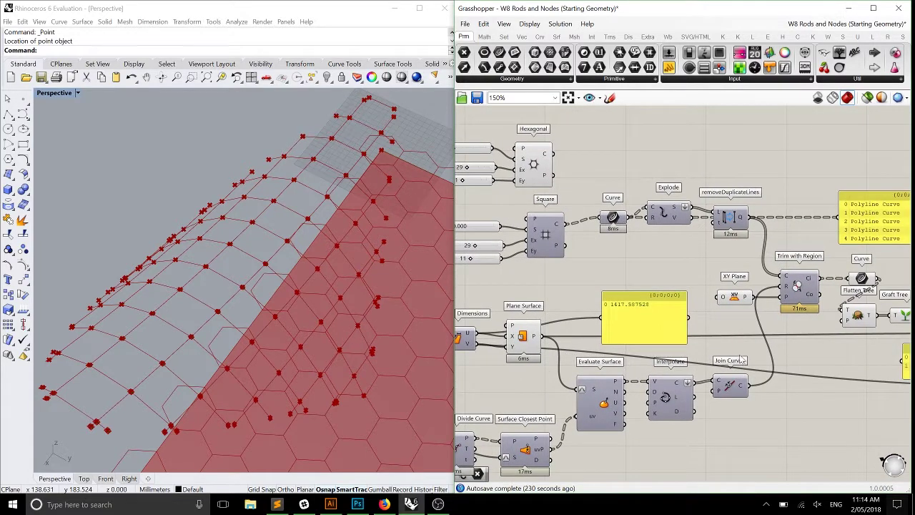
right_drag(743, 357, 755, 336)
scroll(755, 337, down, 3)
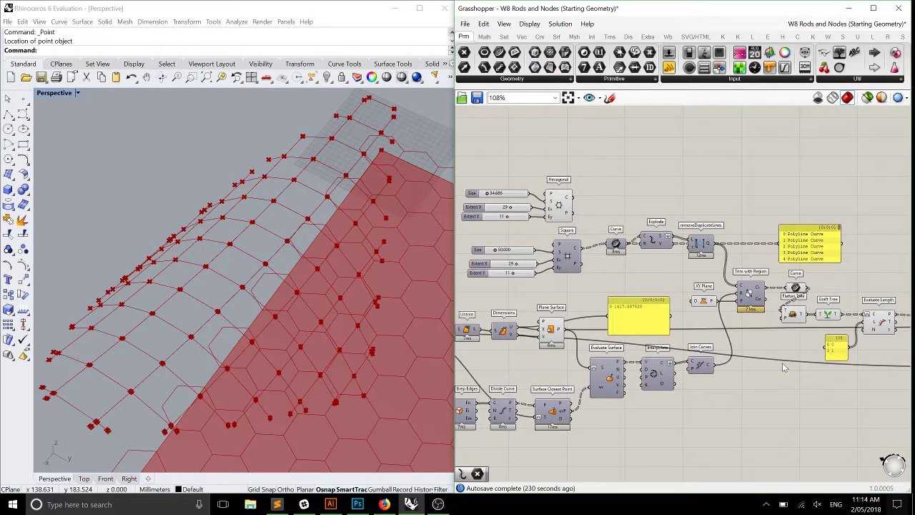
right_drag(554, 345, 627, 350)
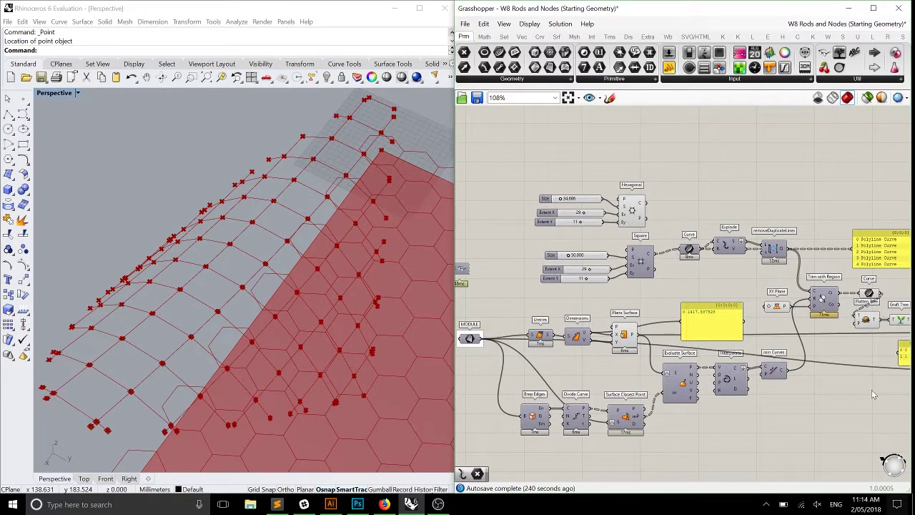
right_drag(871, 389, 803, 386)
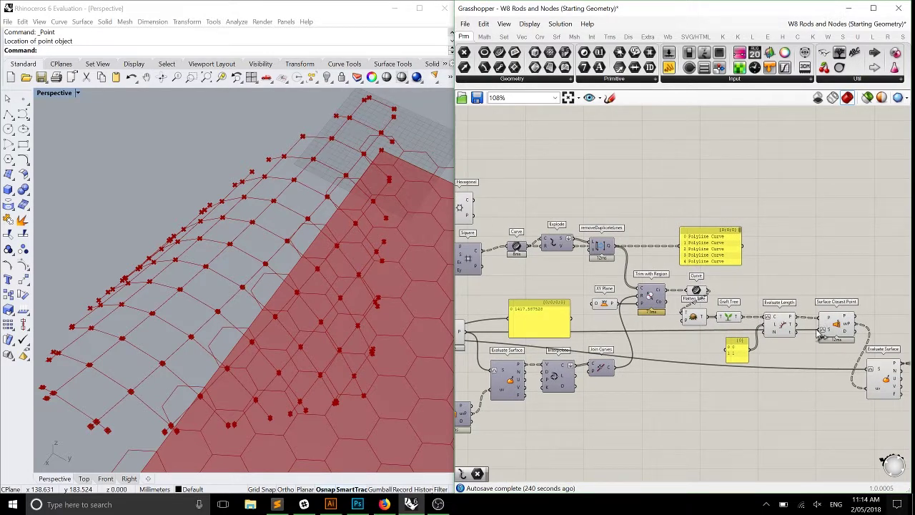
click(831, 333)
right_drag(747, 345, 817, 350)
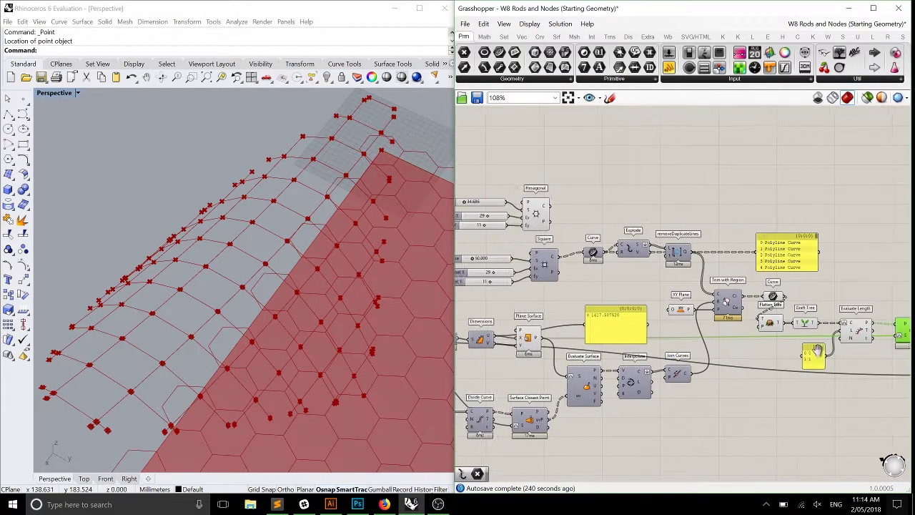
right_drag(686, 355, 762, 356)
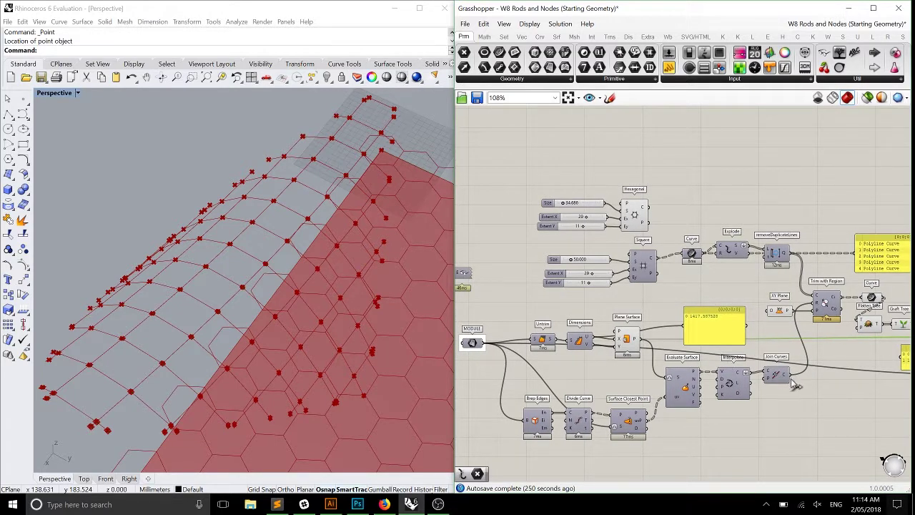
right_drag(793, 384, 786, 375)
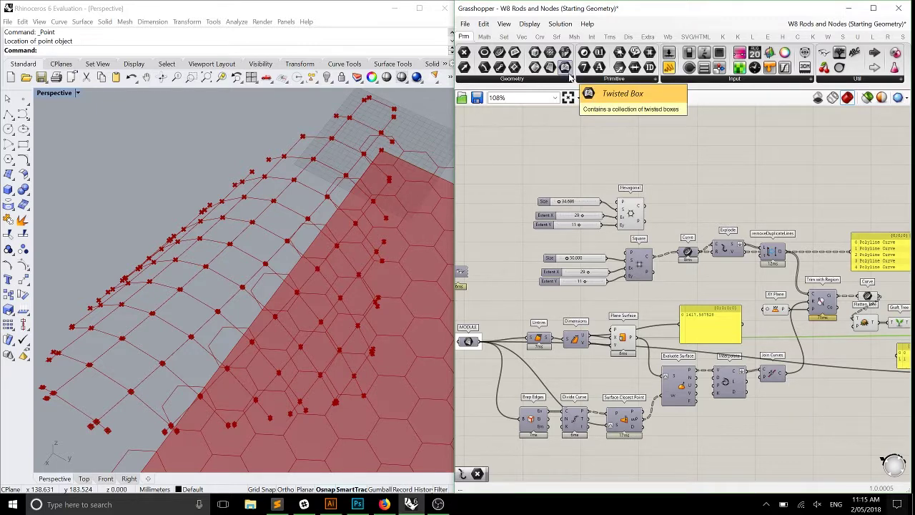
- Place a Twisted Box parameter on the canvas and move it above the grid components
drag(570, 77, 777, 201)
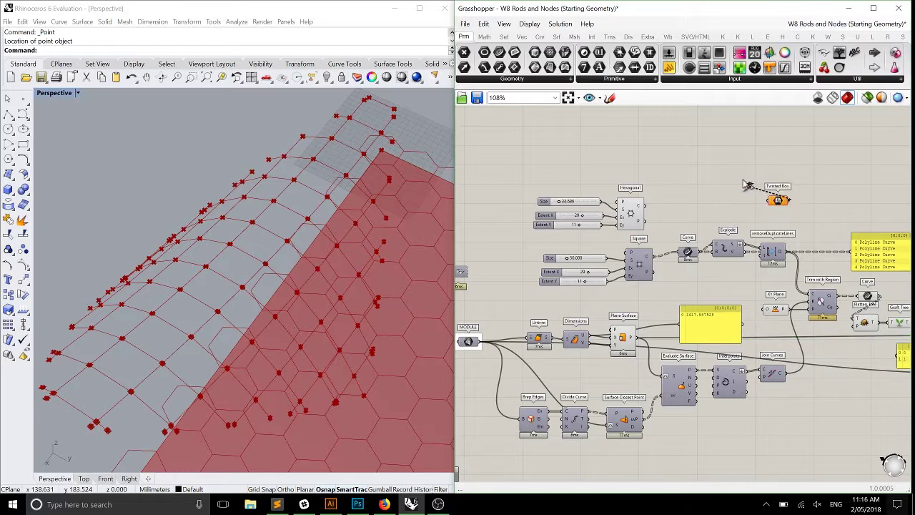
drag(779, 200, 702, 109)
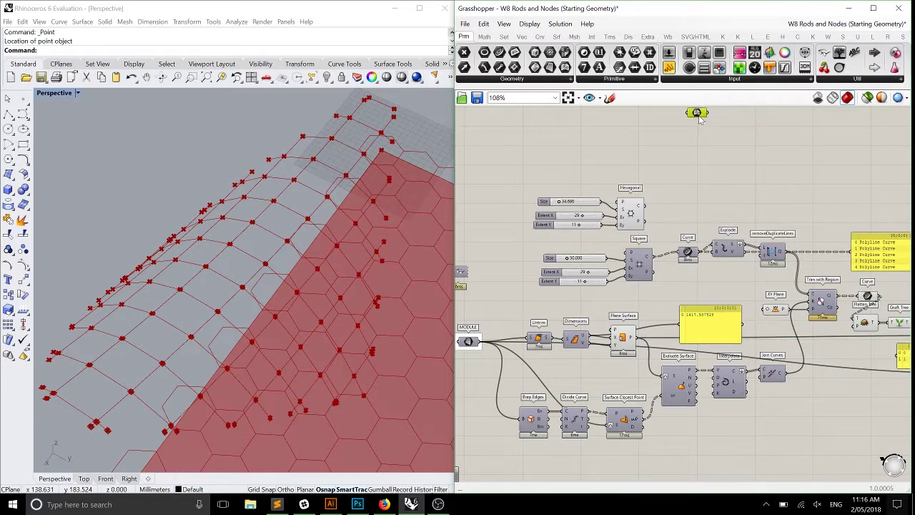
- Trace the downstream Surface Closest Point inputs back to Evaluate Length and Plane Surface, and its output on to Evaluate Surface and PolyLine
scroll(766, 233, up, 2)
scroll(766, 233, up, 5)
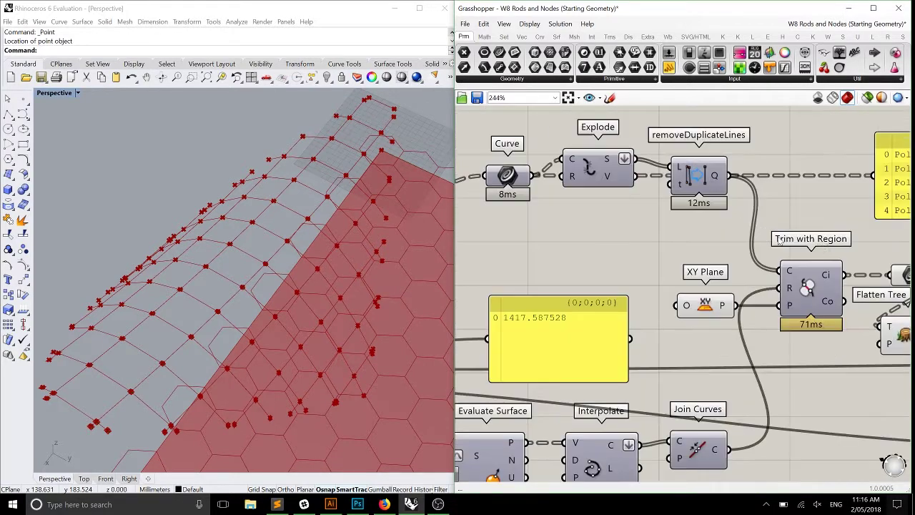
scroll(725, 250, down, 5)
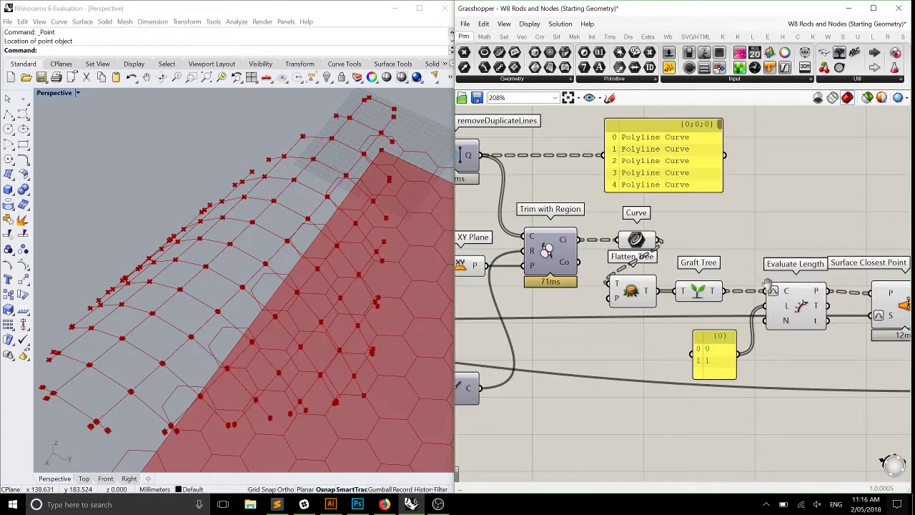
scroll(726, 249, up, 3)
click(786, 286)
right_drag(705, 319, 849, 270)
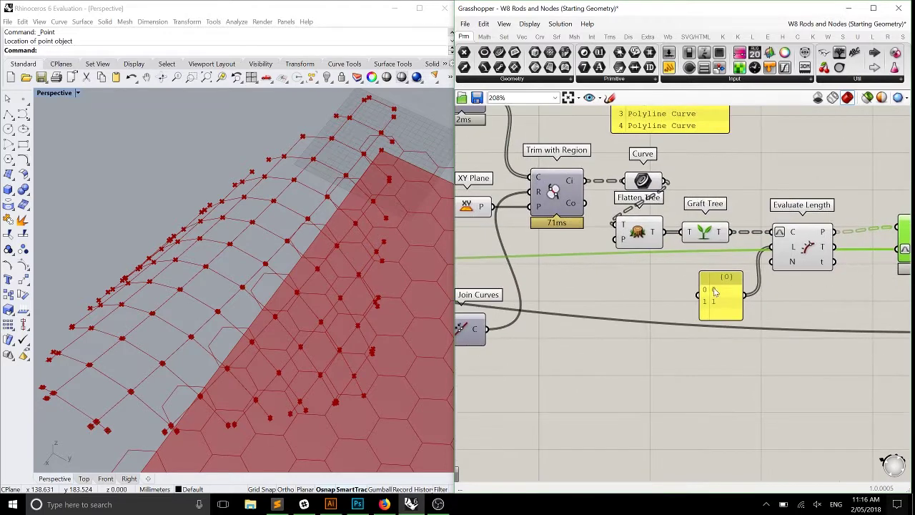
scroll(714, 286, down, 3)
scroll(645, 286, up, 3)
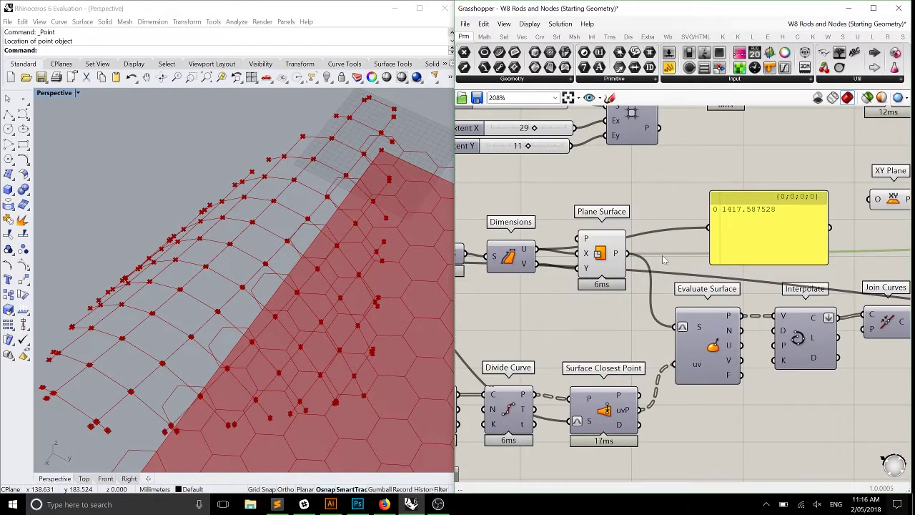
click(662, 254)
scroll(657, 266, down, 5)
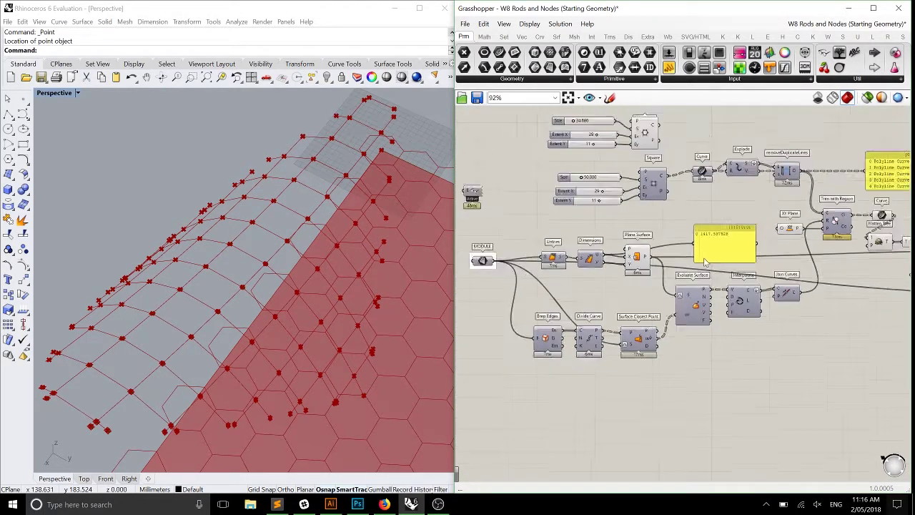
scroll(681, 249, up, 5)
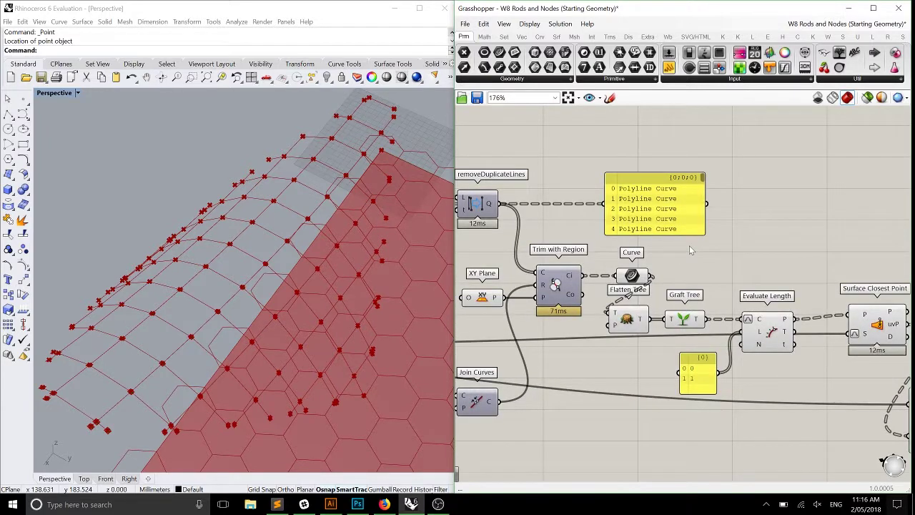
right_drag(856, 283, 653, 267)
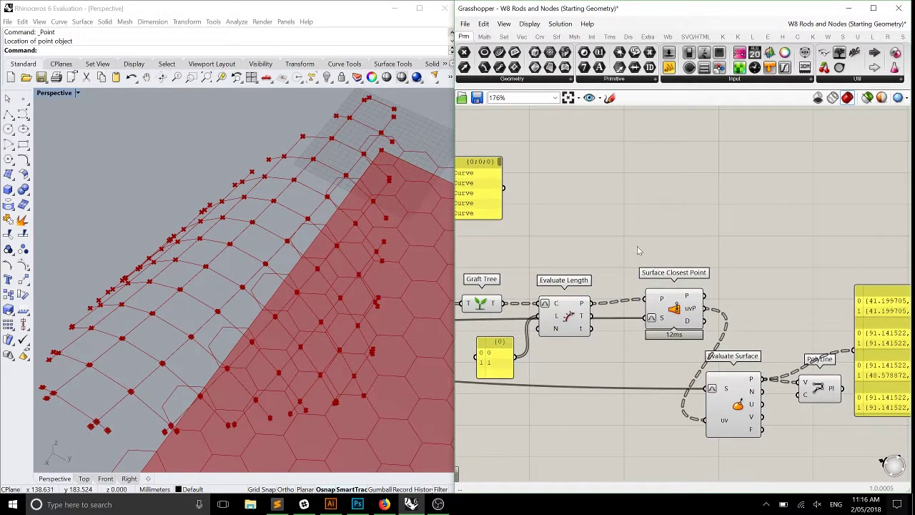
right_drag(703, 301, 720, 259)
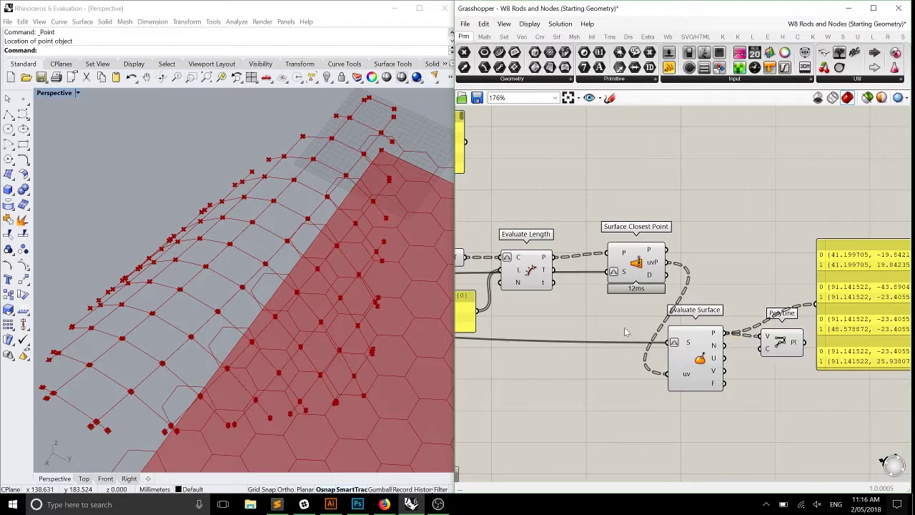
right_drag(624, 327, 743, 318)
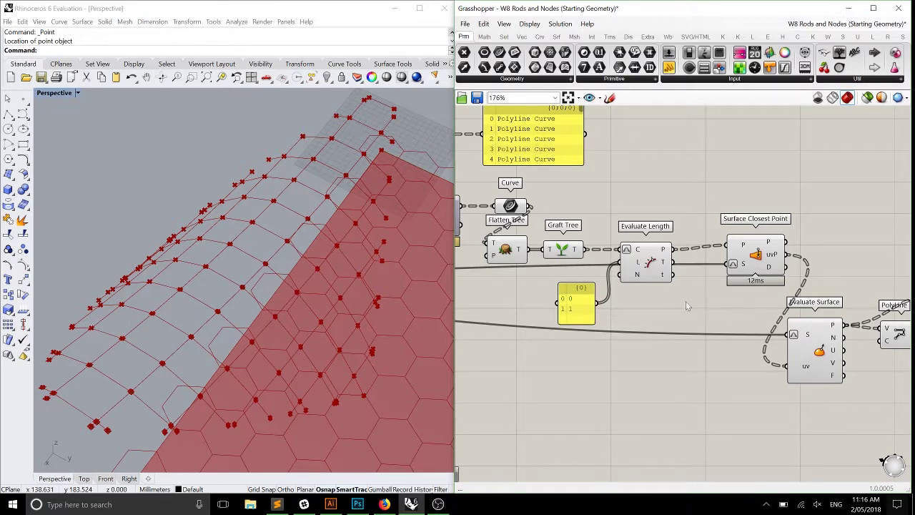
- Nudge the Curve parameter after Trim with Region slightly up and away from the Flatten Tree component
right_drag(657, 307, 743, 311)
click(597, 211)
drag(597, 212, 589, 208)
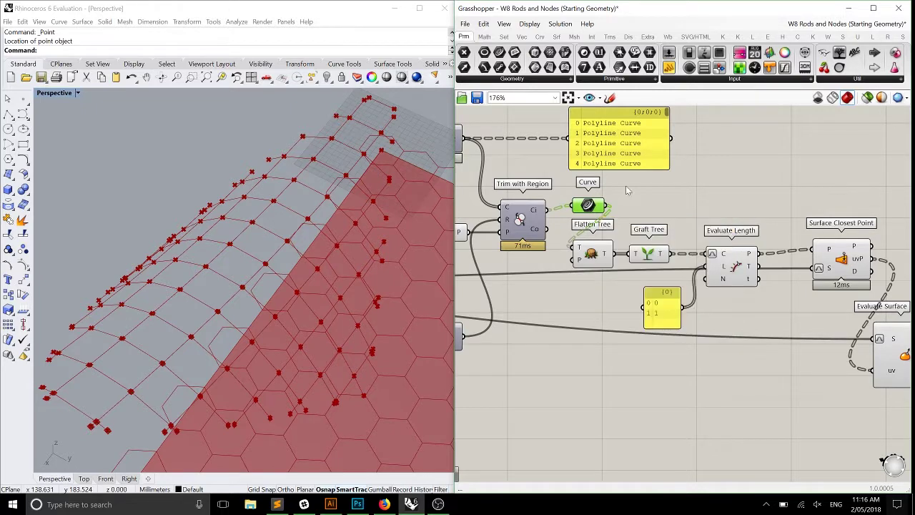
right_drag(635, 266, 725, 269)
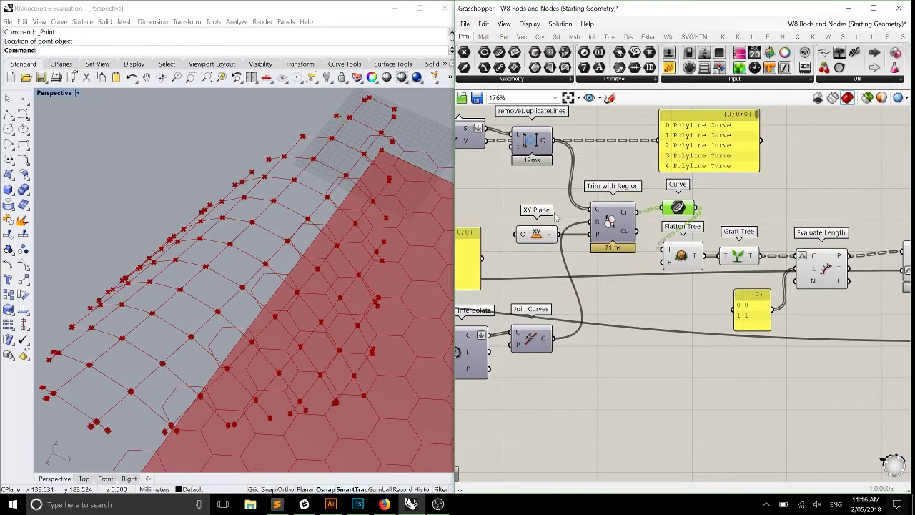
- Trace the trimming boundary branch from Trim with Region back through Join Curves, Interpolate, Evaluate Surface, Surface Closest Point, Divide Curve and Brep Edges to MODULE
right_drag(556, 211, 668, 210)
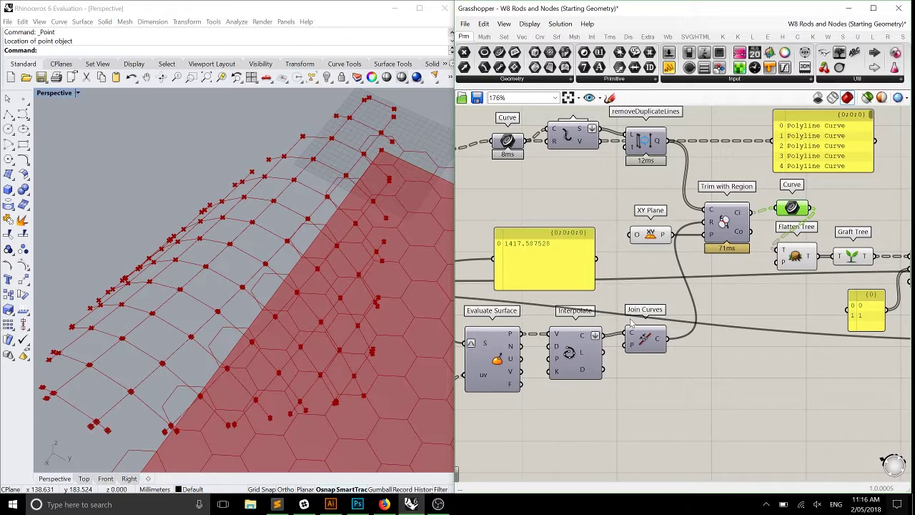
right_drag(609, 335, 743, 338)
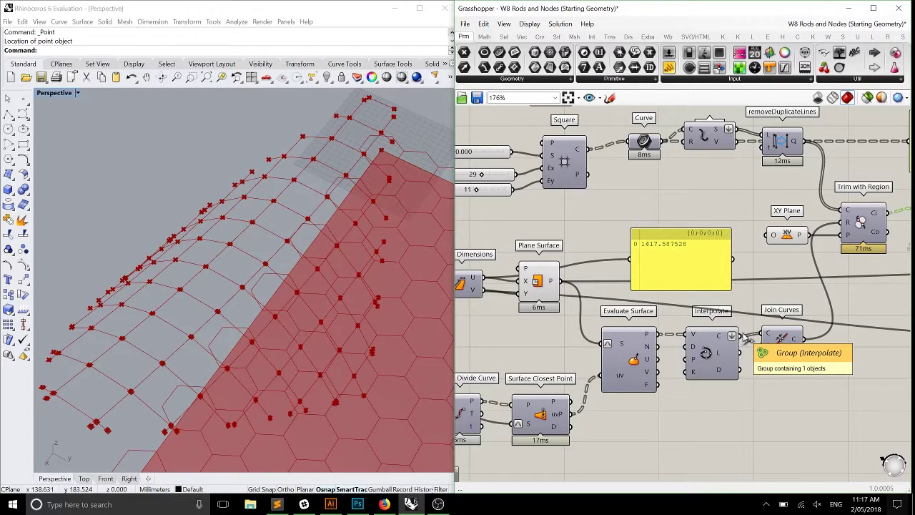
right_drag(744, 335, 794, 327)
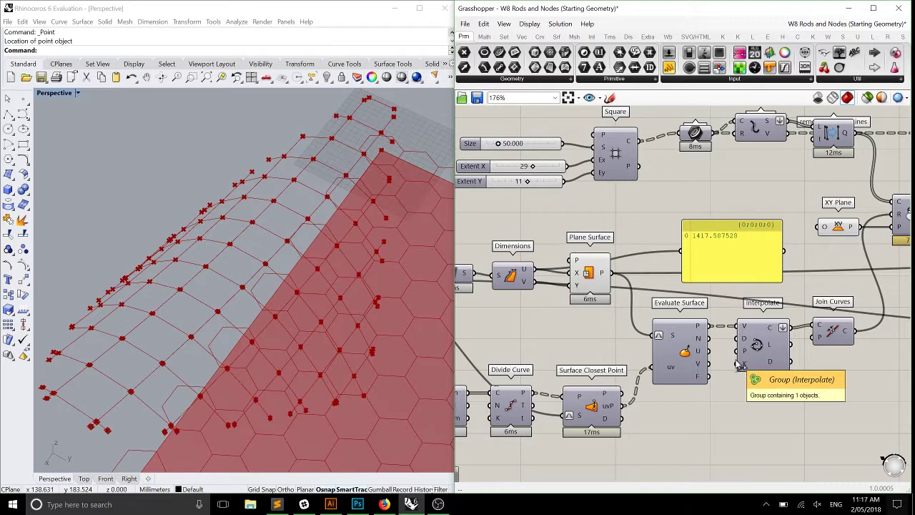
right_drag(692, 377, 774, 360)
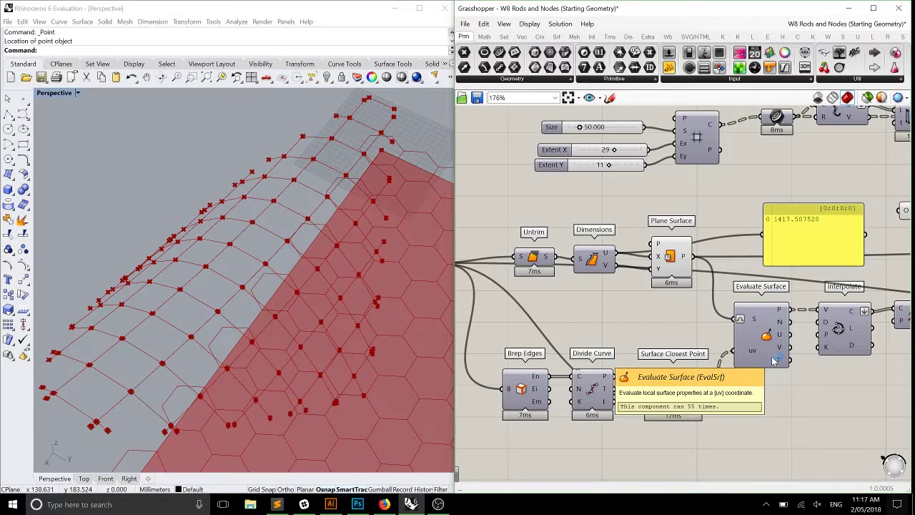
mouse_move(568, 316)
right_down()
mouse_move(678, 364)
mouse_move(707, 364)
mouse_move(688, 351)
mouse_move(768, 302)
mouse_move(743, 323)
mouse_move(590, 299)
mouse_move(552, 311)
right_up()
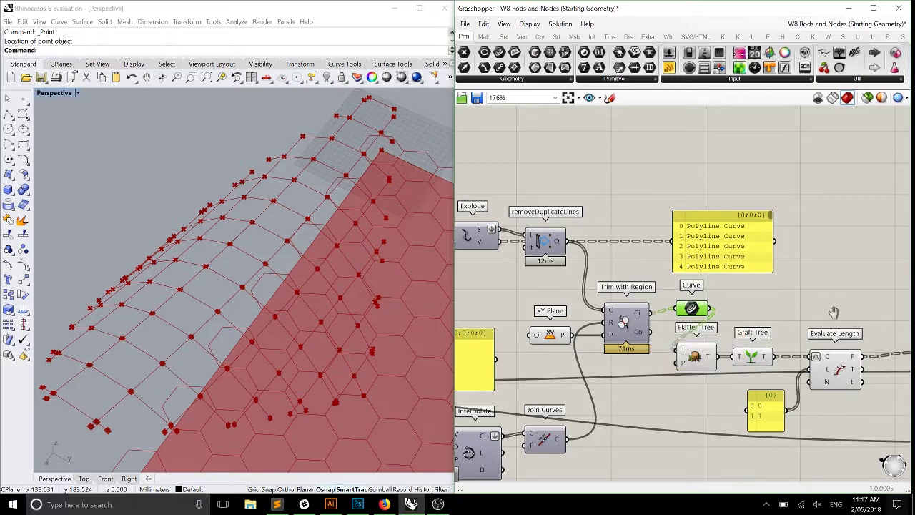
right_drag(839, 316, 761, 344)
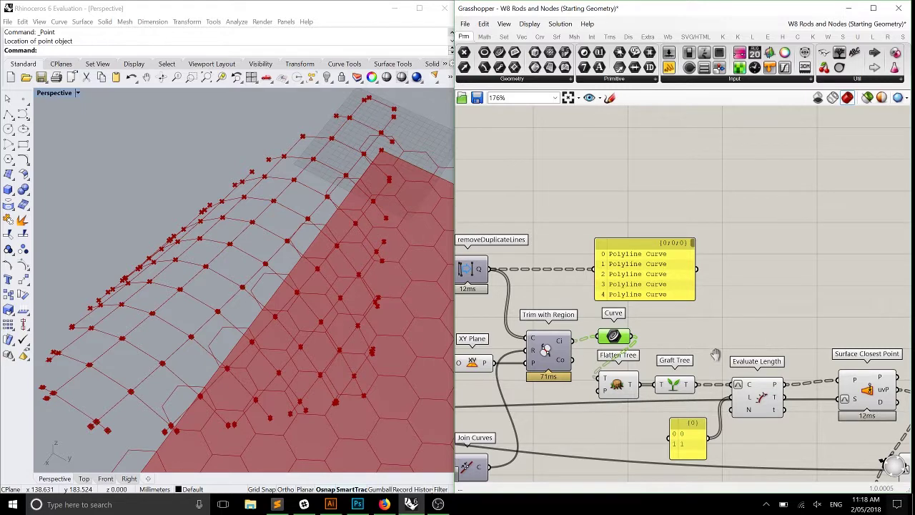
scroll(761, 345, down, 5)
right_drag(761, 344, 857, 289)
scroll(684, 288, up, 5)
right_drag(684, 284, 743, 277)
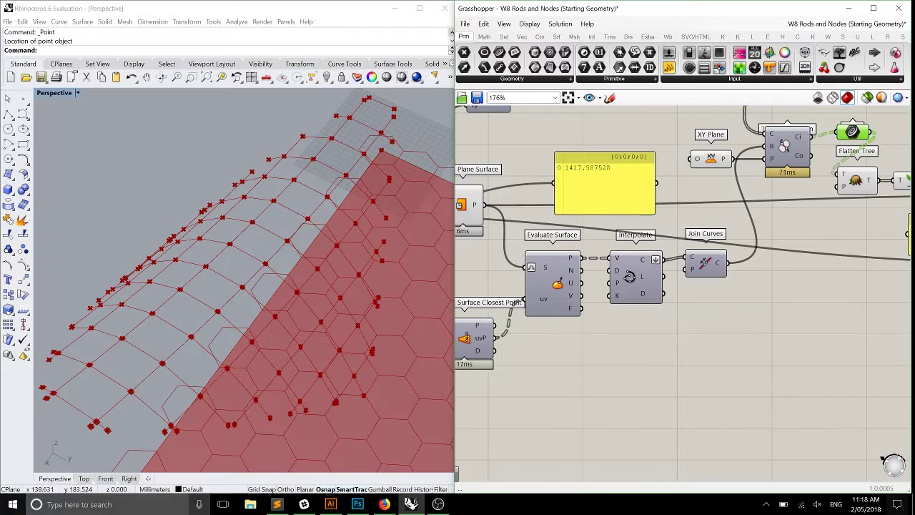
right_drag(657, 321, 778, 293)
right_drag(630, 335, 719, 337)
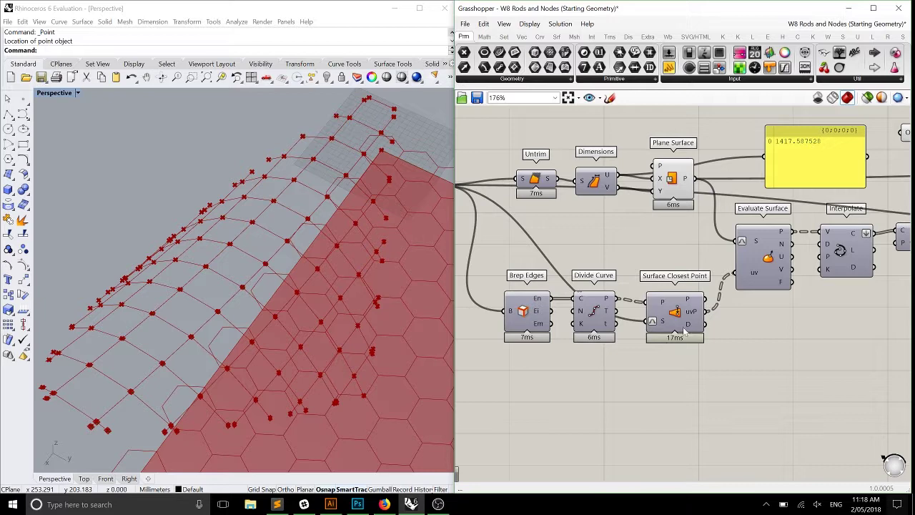
right_drag(630, 300, 678, 300)
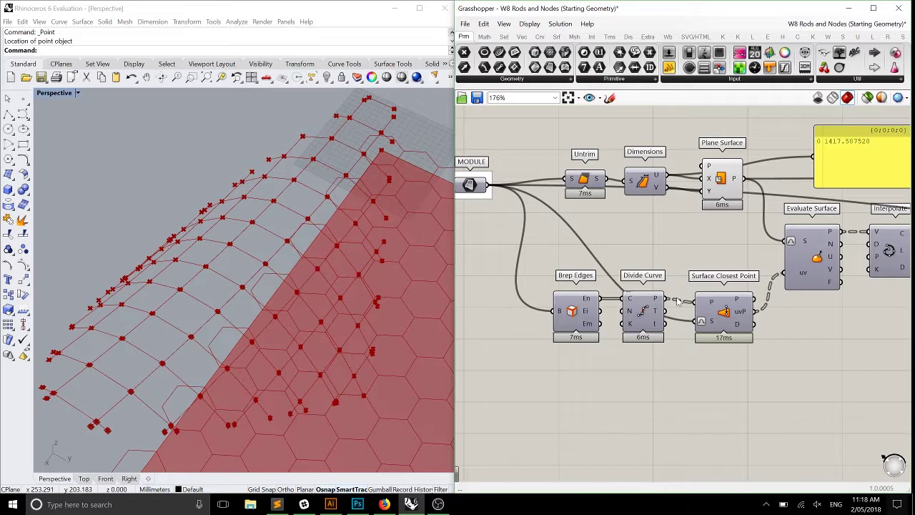
- Follow the boundary branch forward and examine the curve, region and XY Plane inputs feeding Trim with Region
right_drag(846, 292, 701, 307)
right_drag(848, 316, 691, 345)
right_drag(742, 317, 697, 344)
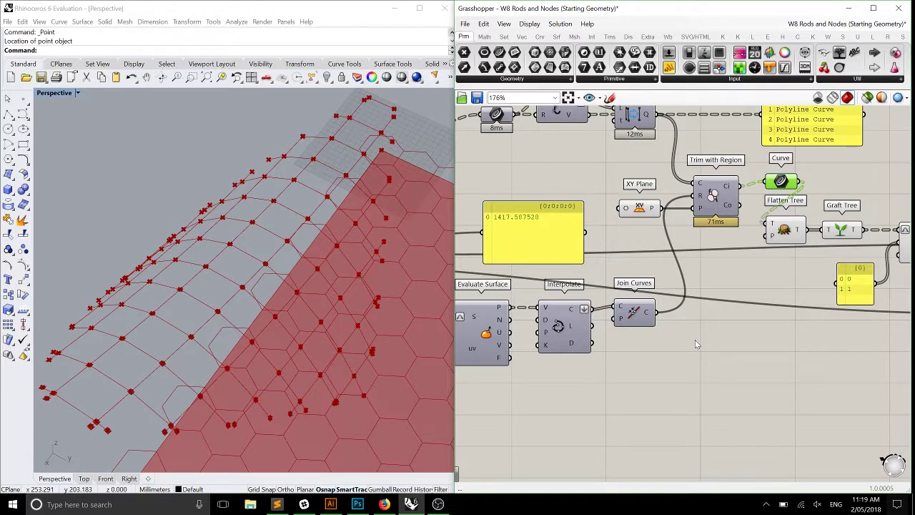
scroll(695, 339, up, 1)
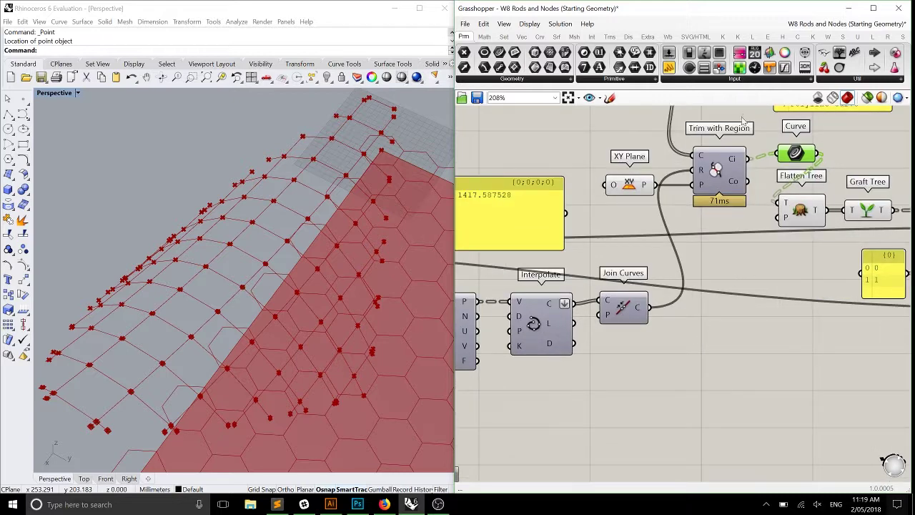
scroll(739, 133, up, 4)
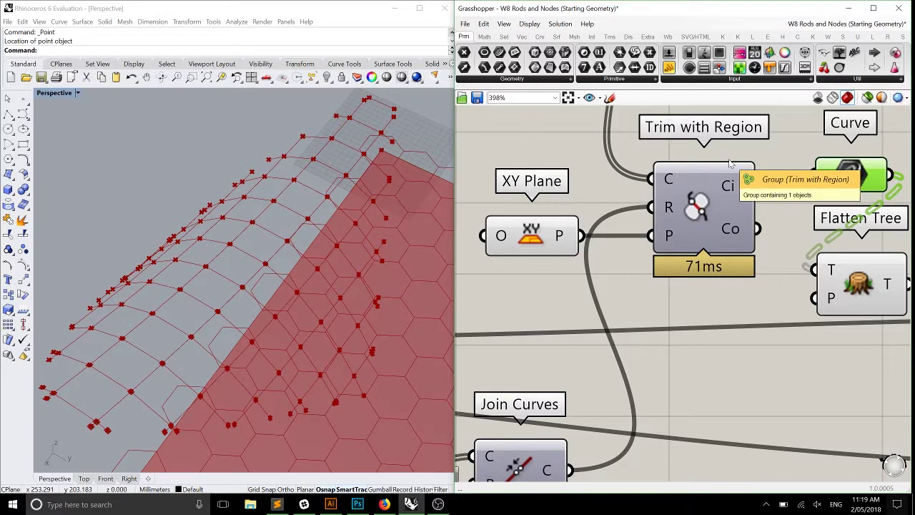
scroll(730, 163, down, 2)
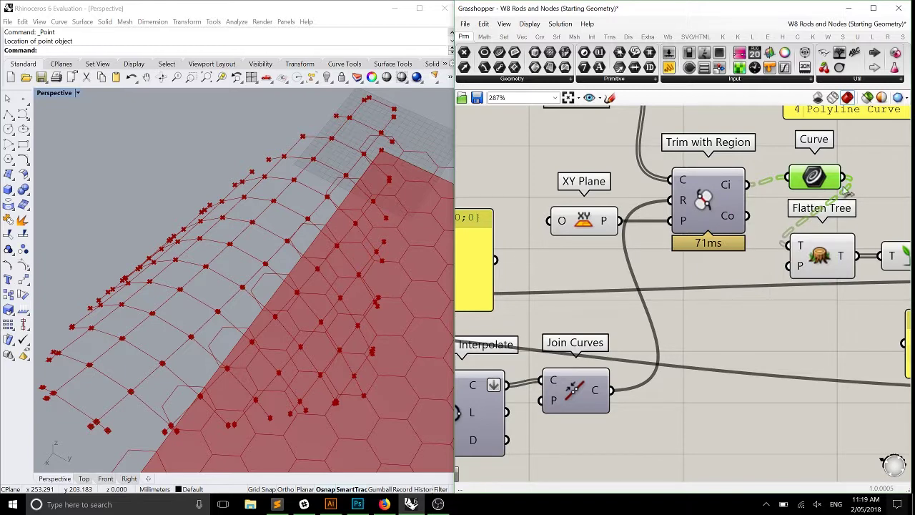
scroll(848, 192, down, 4)
scroll(703, 197, up, 3)
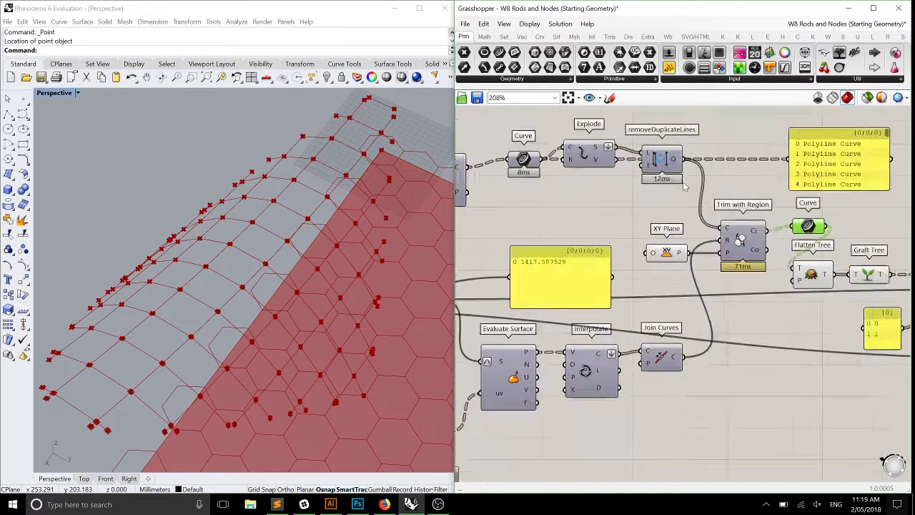
scroll(684, 186, up, 2)
click(785, 271)
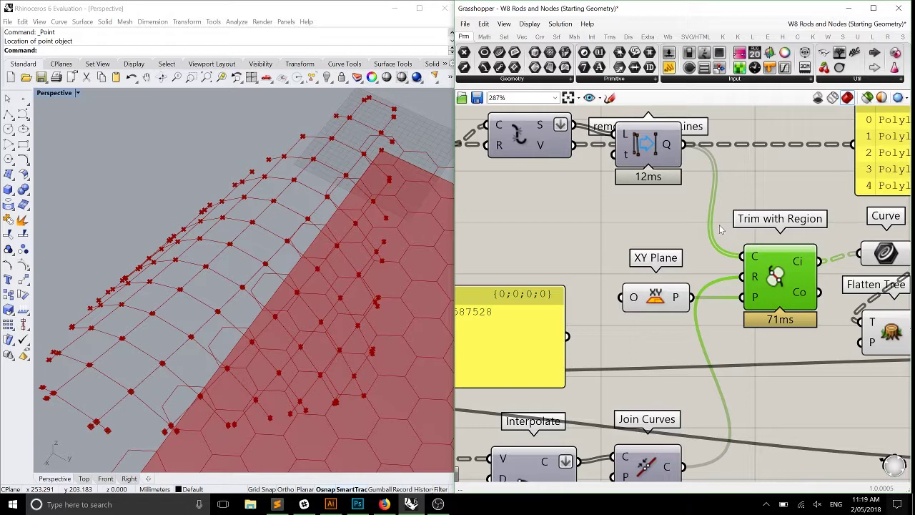
right_drag(678, 229, 661, 183)
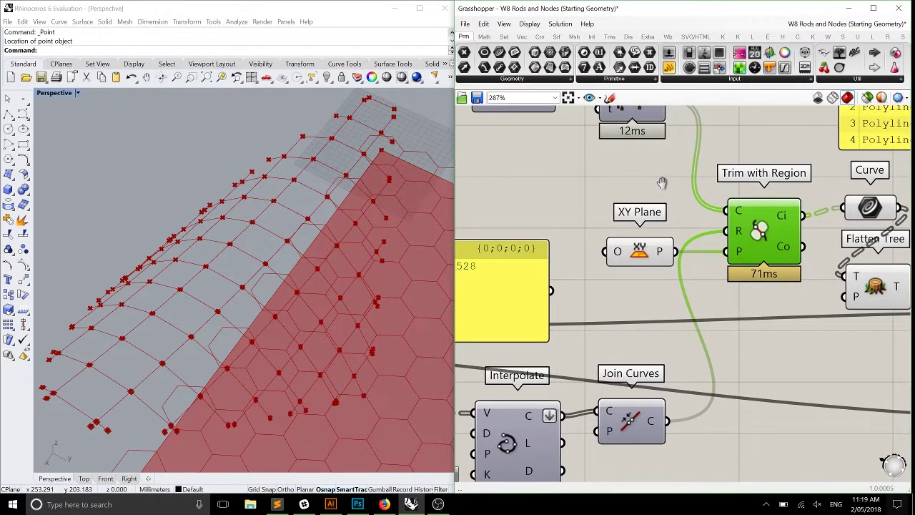
right_click(662, 184)
click(638, 189)
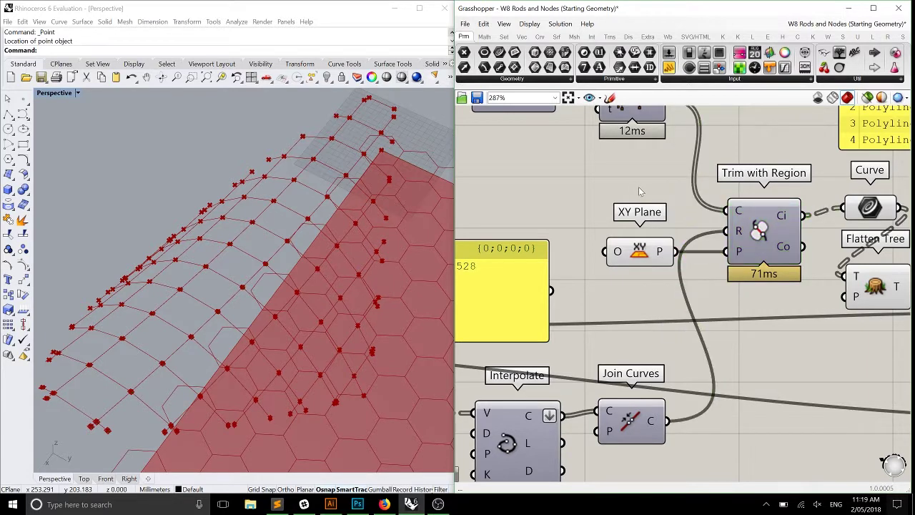
- Follow the trimmed curves through Evaluate Length, Surface Closest Point and Evaluate Surface, and inspect the vertices input of PolyLine
scroll(769, 200, down, 3)
right_drag(759, 246, 672, 235)
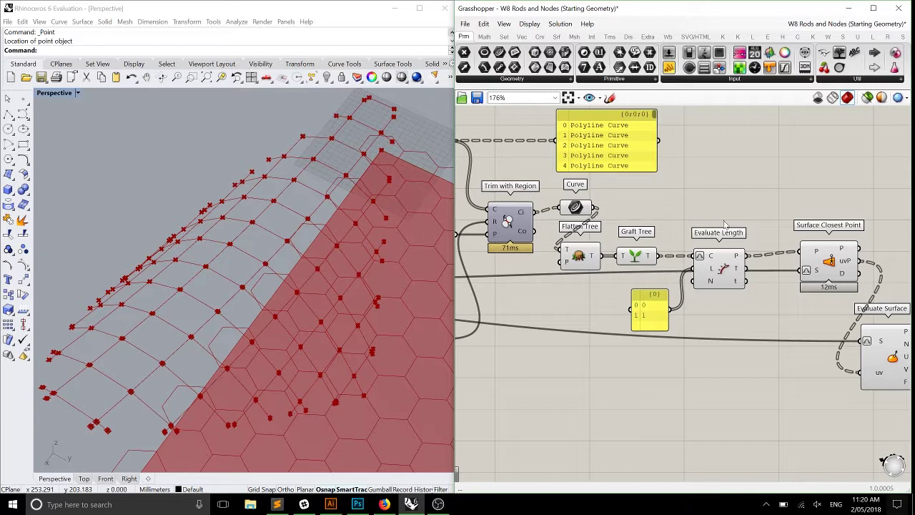
right_drag(815, 294, 743, 282)
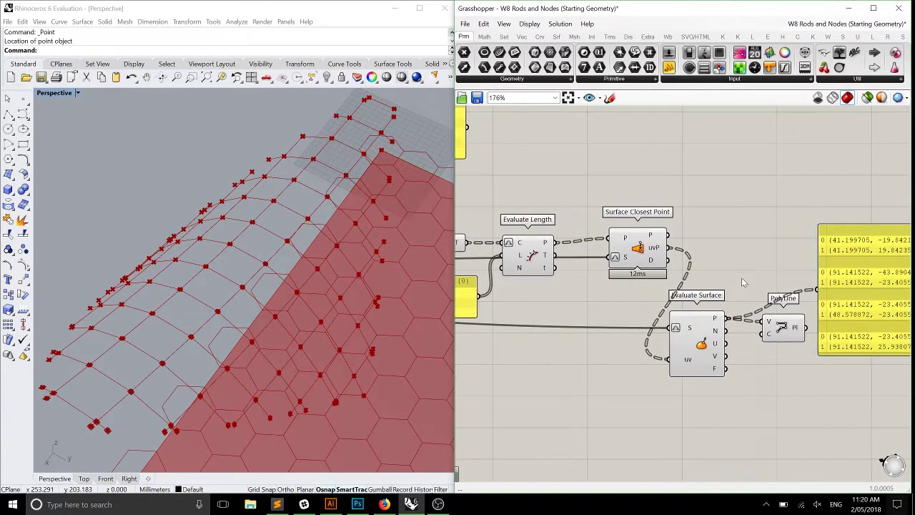
scroll(779, 333, up, 3)
scroll(779, 333, up, 2)
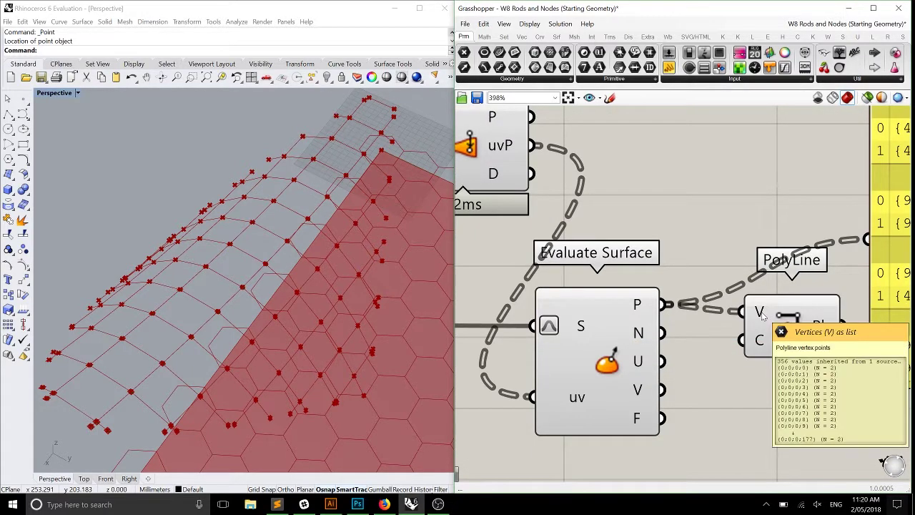
scroll(697, 345, down, 3)
scroll(698, 347, down, 3)
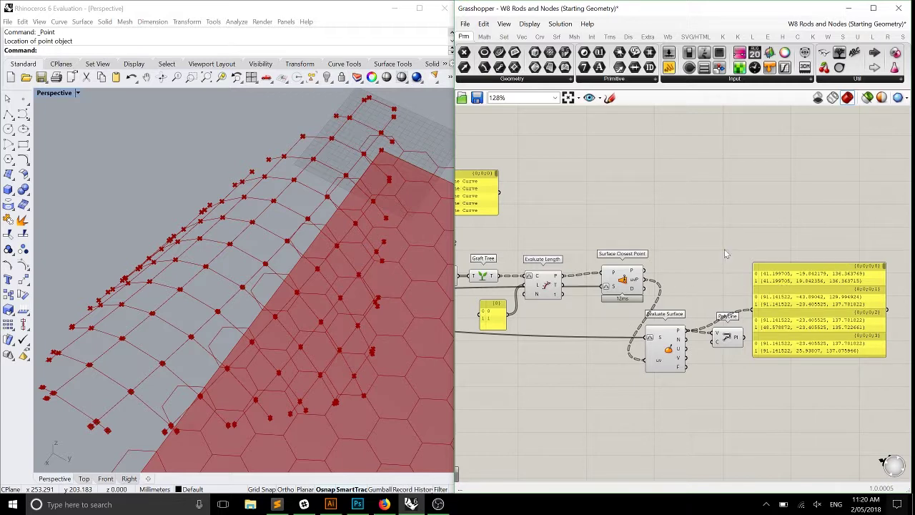
- Review the layout of the whole definition, and return to the final Surface Closest Point, Evaluate Surface and PolyLine components
scroll(717, 256, down, 5)
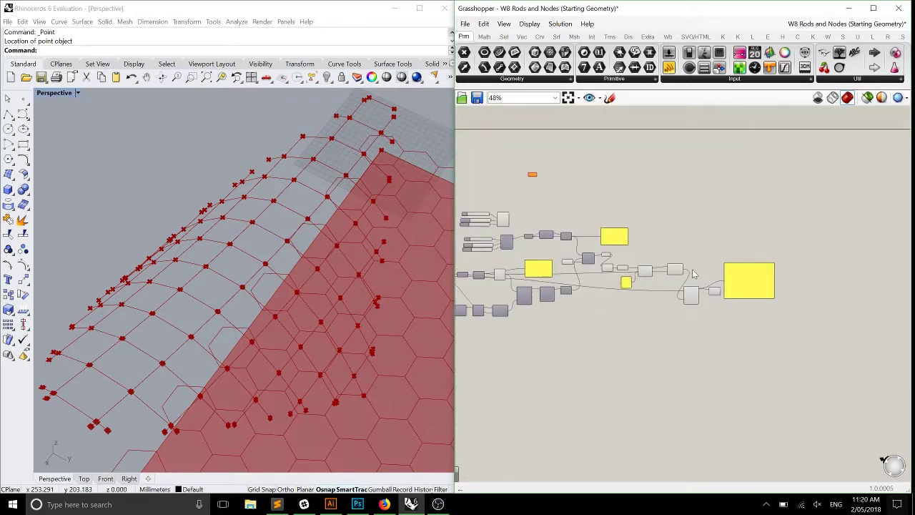
right_drag(691, 274, 768, 254)
scroll(763, 262, down, 1)
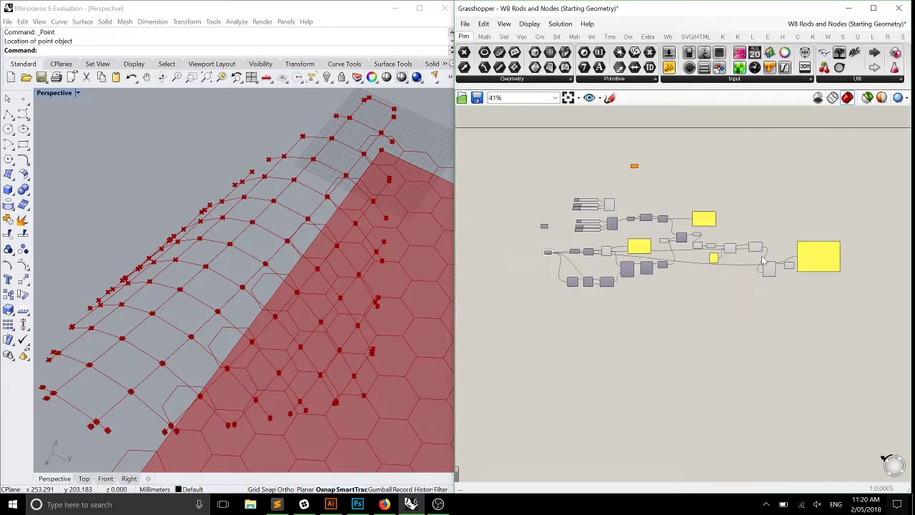
scroll(763, 262, up, 2)
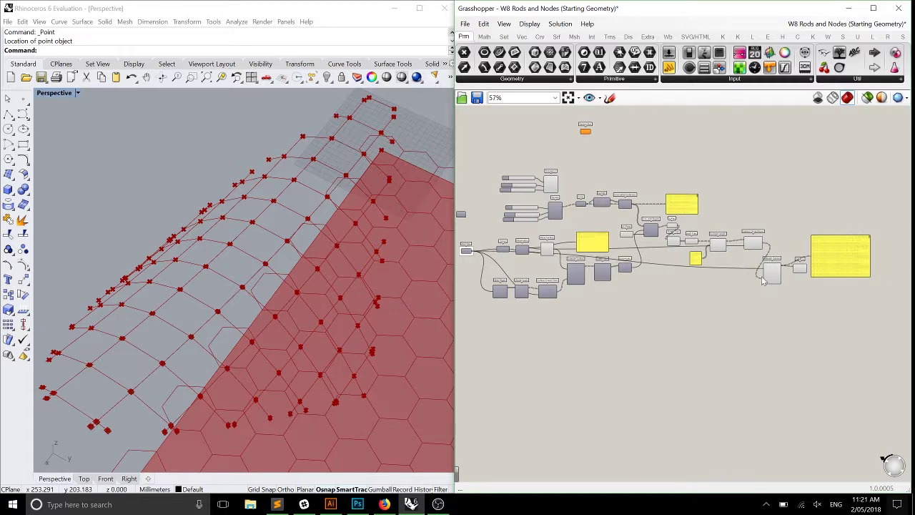
scroll(762, 281, up, 5)
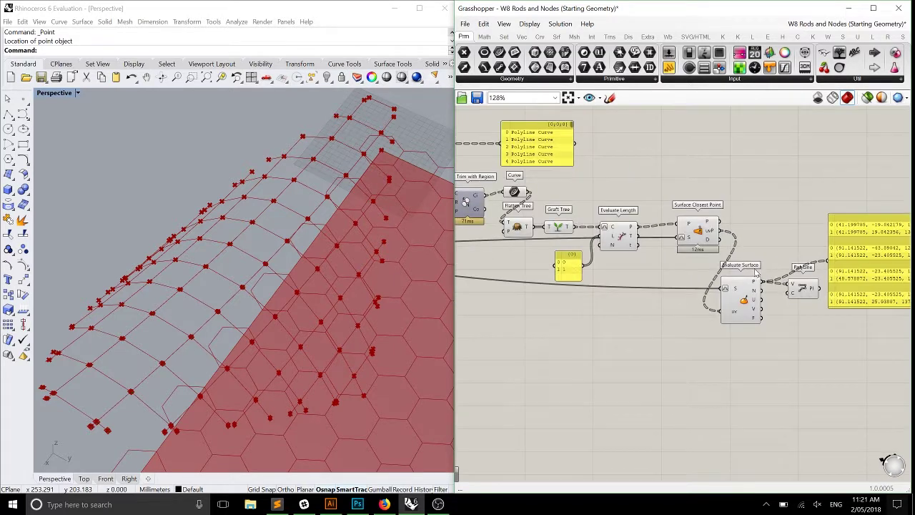
scroll(756, 273, up, 2)
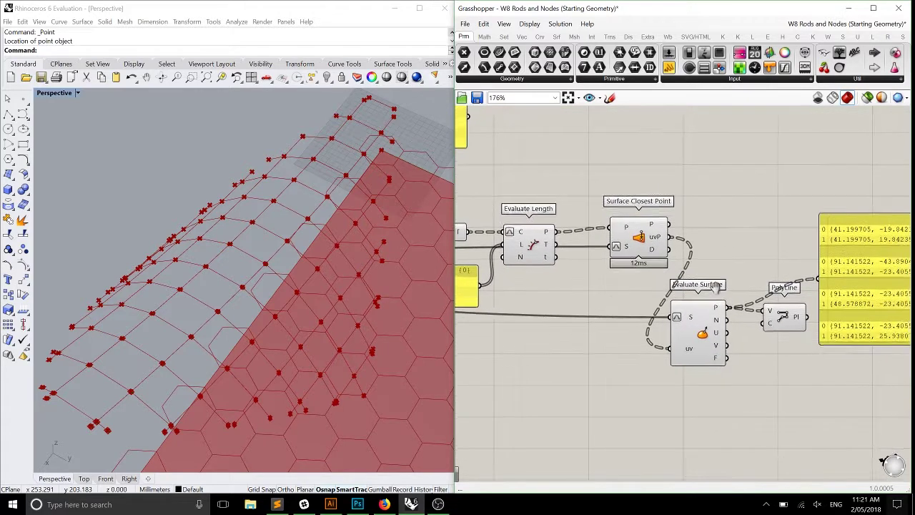
right_drag(714, 286, 734, 259)
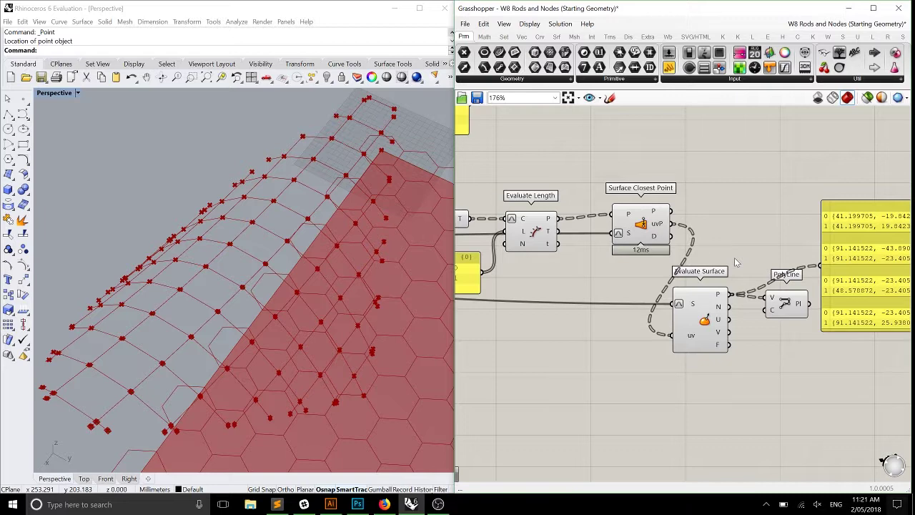
- Trace the definition back to the Hexagonal and Square grids and follow their Curve, Explode and removeDuplicateLines chain to Trim with Region
right_drag(503, 271, 838, 312)
right_drag(667, 271, 679, 332)
right_drag(577, 305, 694, 267)
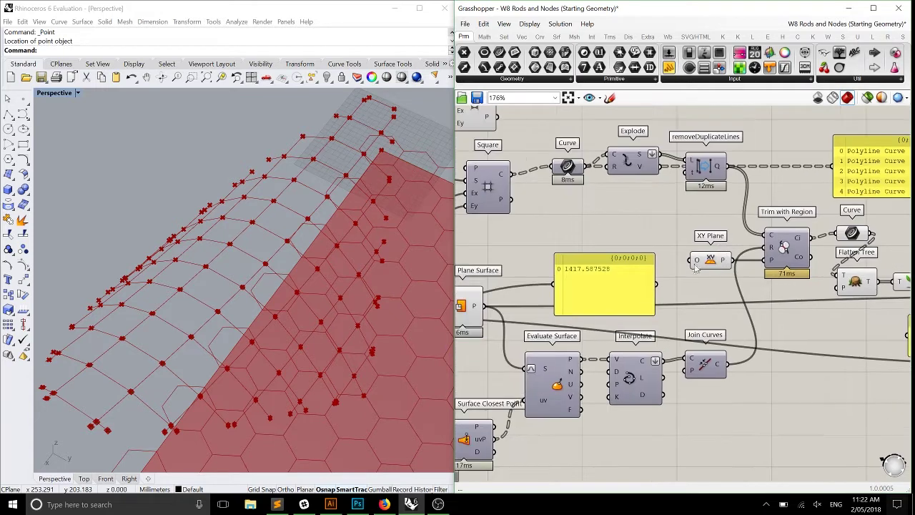
right_drag(640, 275, 698, 301)
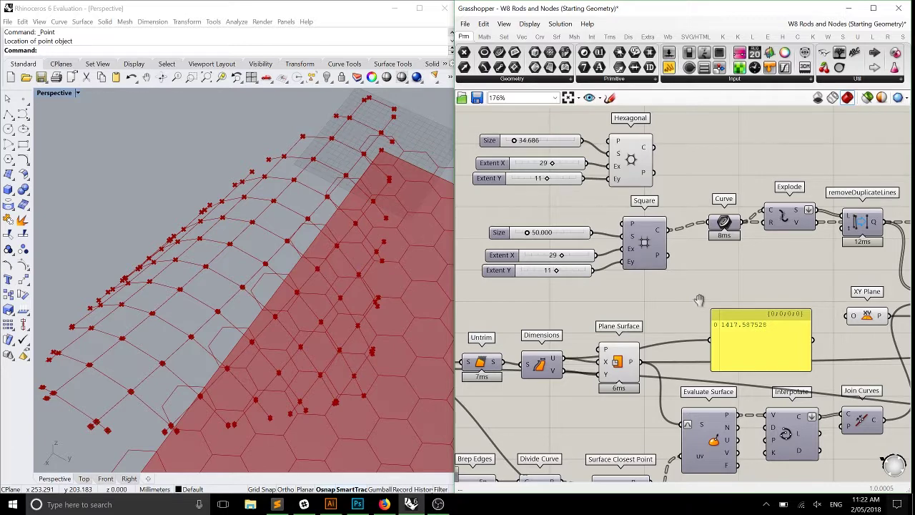
right_drag(698, 302, 650, 296)
right_drag(743, 258, 654, 269)
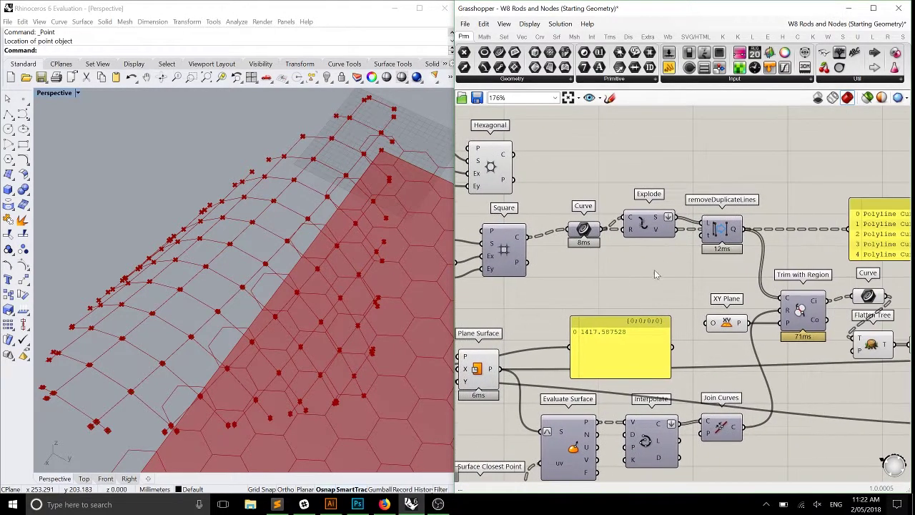
right_drag(712, 258, 629, 259)
right_drag(675, 288, 669, 260)
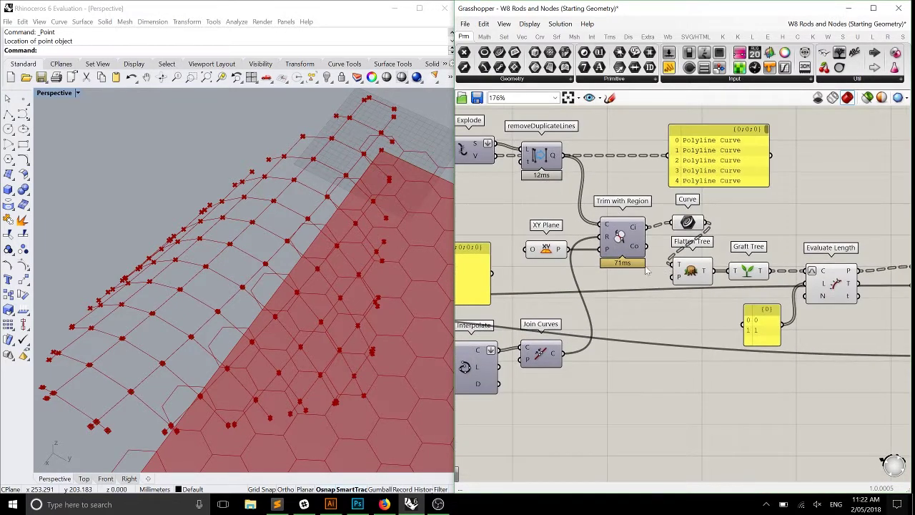
right_click(537, 252)
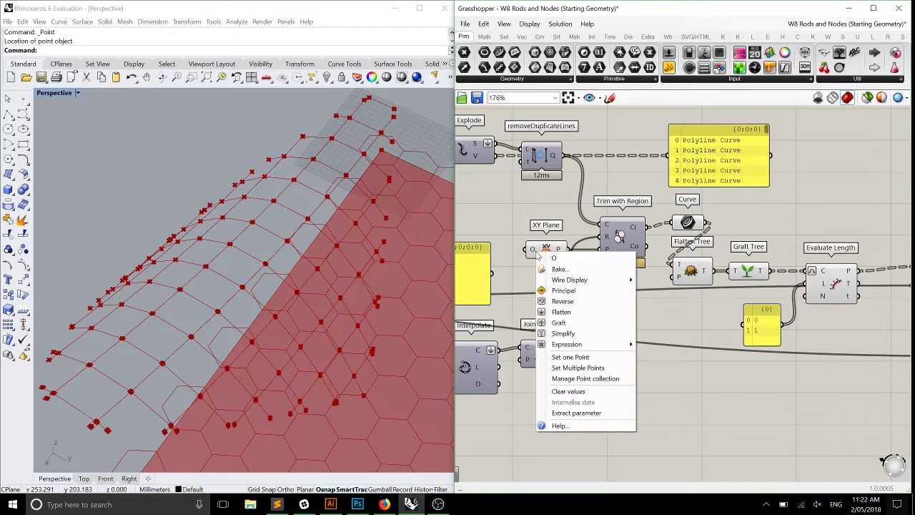
mouse_move(603, 344)
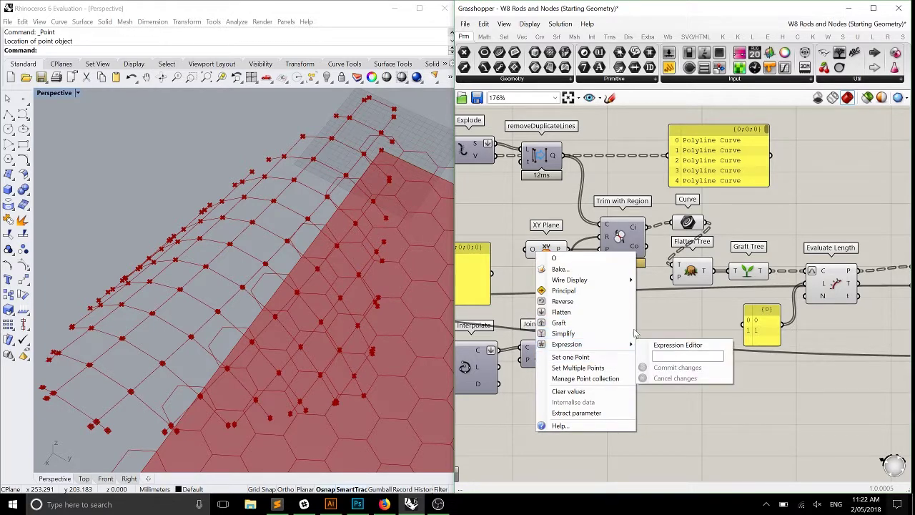
click(663, 311)
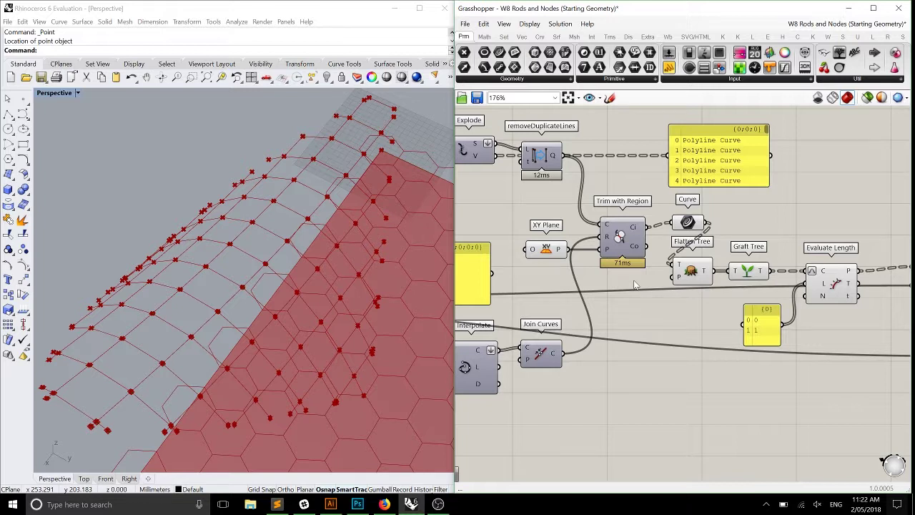
- Examine the flat hexagonal grid and plane surface together with the curved mapped grid in the Rhino perspective view
right_drag(143, 379, 215, 356)
right_drag(336, 367, 66, 366)
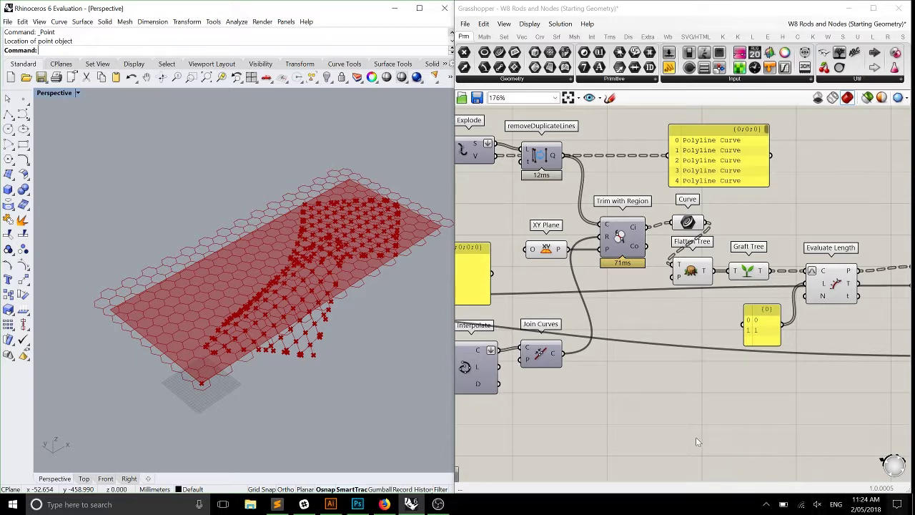
- Follow the definition from the module through Plane Surface, Evaluate Surface and Join Curves to Trim with Region and Evaluate Length
right_drag(642, 368, 695, 422)
right_drag(538, 365, 704, 357)
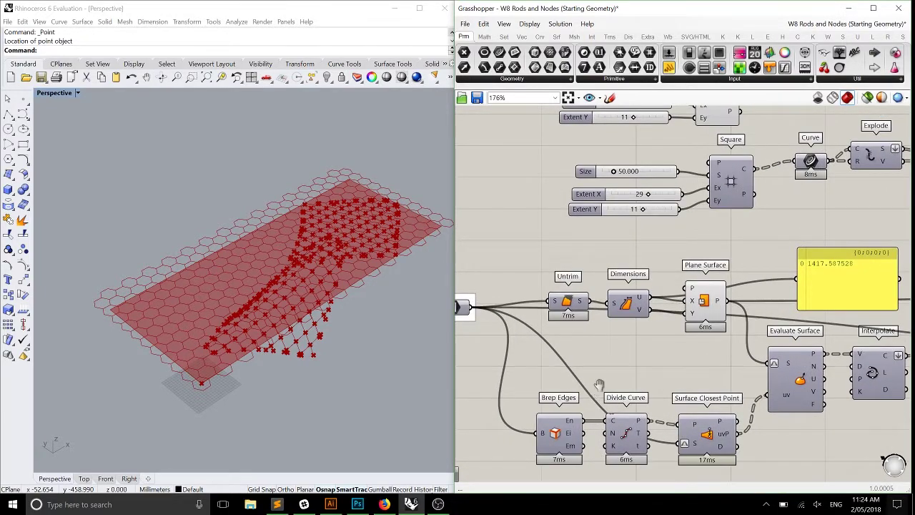
mouse_move(599, 386)
right_down()
mouse_move(627, 383)
mouse_move(635, 399)
mouse_move(594, 400)
right_up()
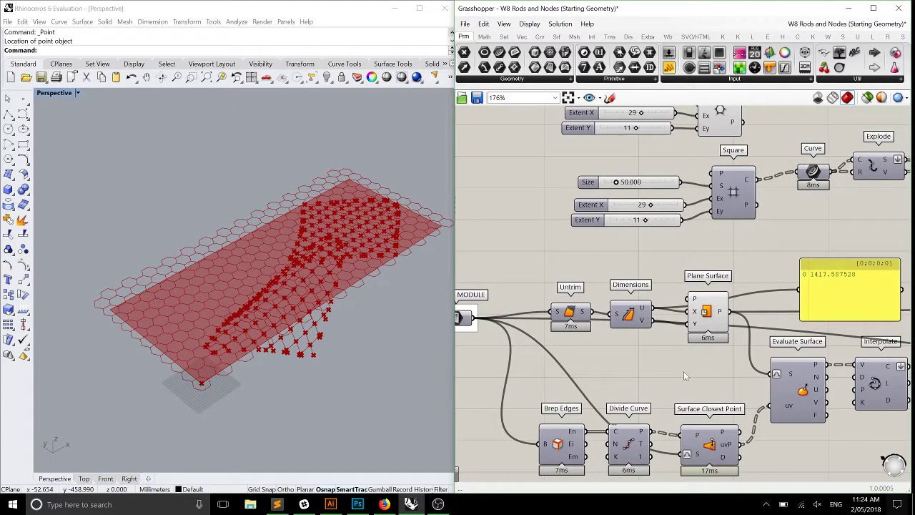
right_drag(684, 372, 562, 380)
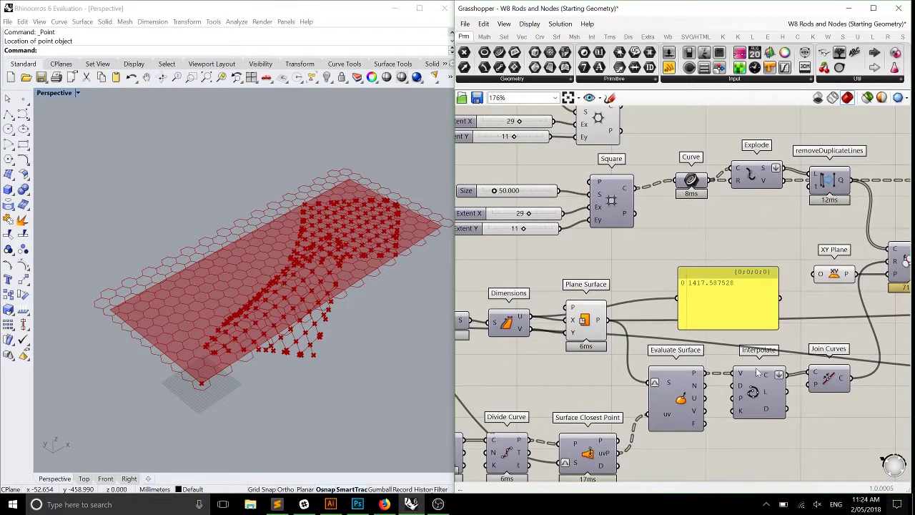
right_drag(790, 324, 690, 356)
right_drag(842, 326, 757, 353)
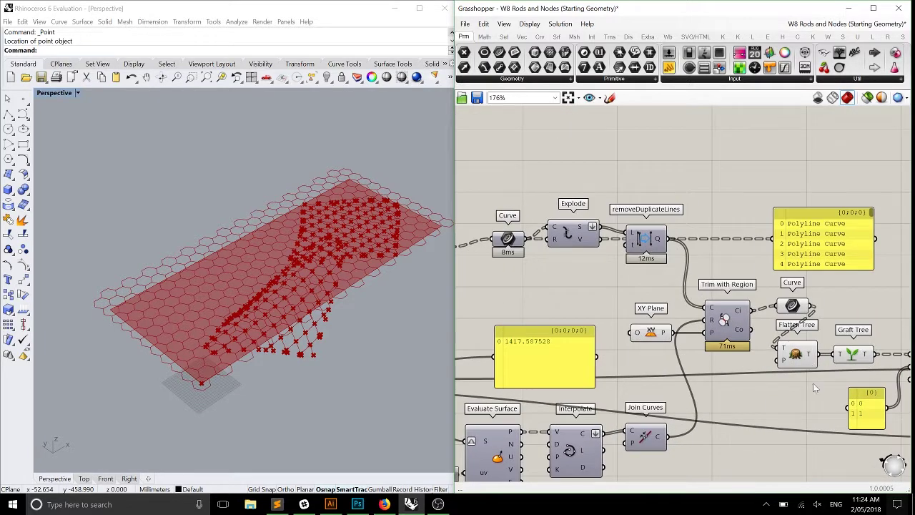
right_drag(813, 383, 714, 361)
right_drag(794, 396, 741, 380)
right_drag(813, 394, 759, 383)
right_drag(617, 423, 690, 416)
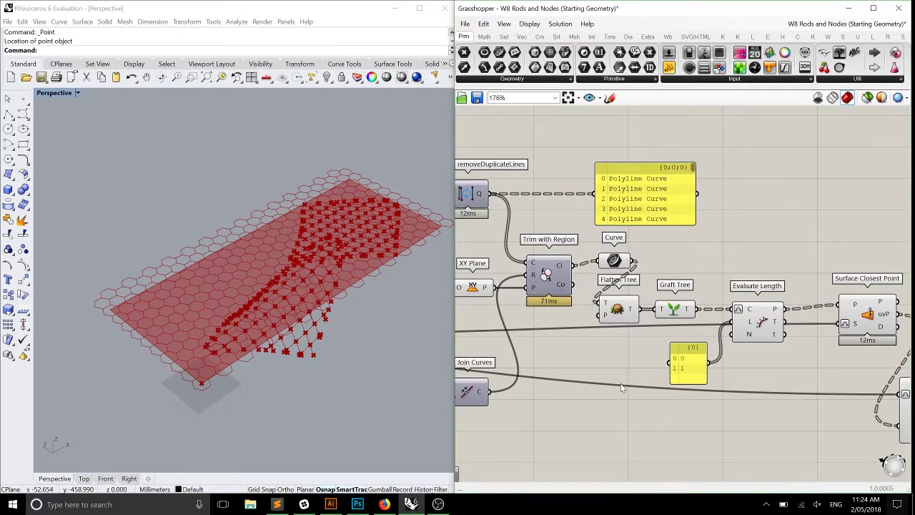
right_drag(620, 383, 782, 369)
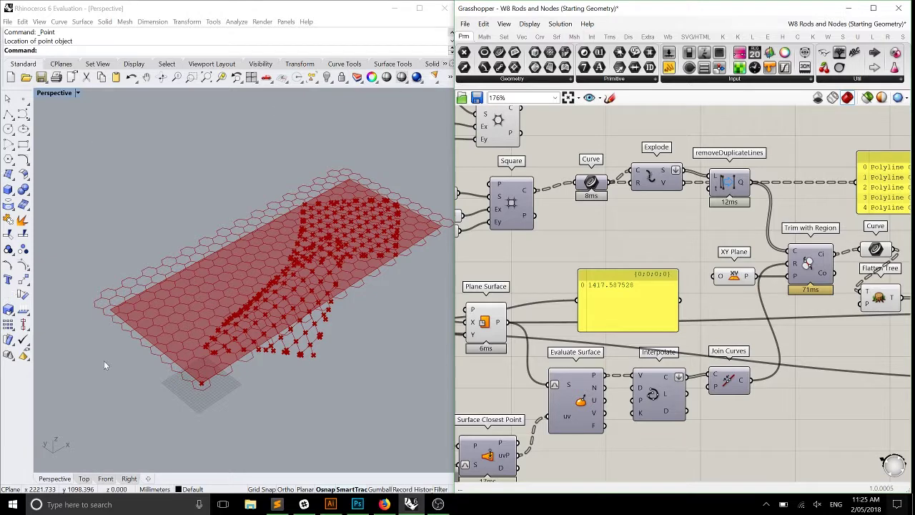
- Turn off the preview of every component in the definition
right_drag(631, 251, 824, 296)
scroll(732, 284, up, 1)
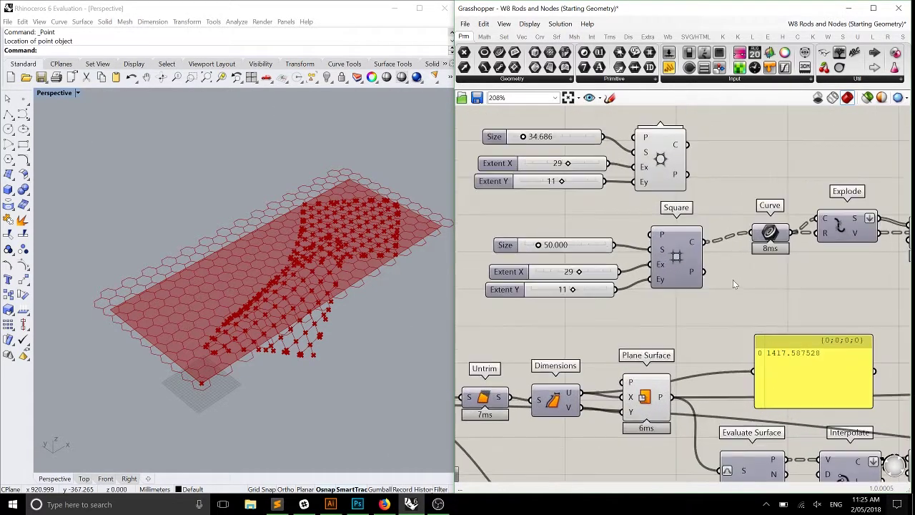
key(ctrl+a)
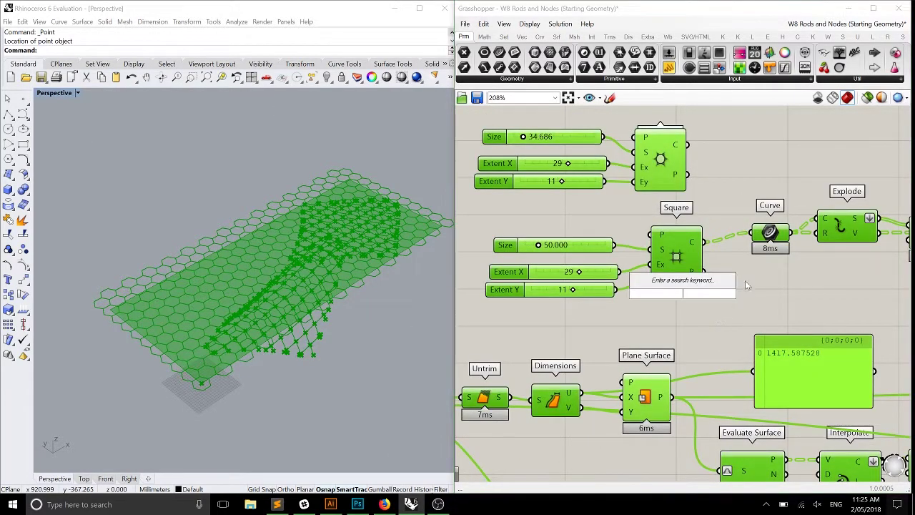
middle_click(752, 277)
click(790, 248)
scroll(838, 264, down, 4)
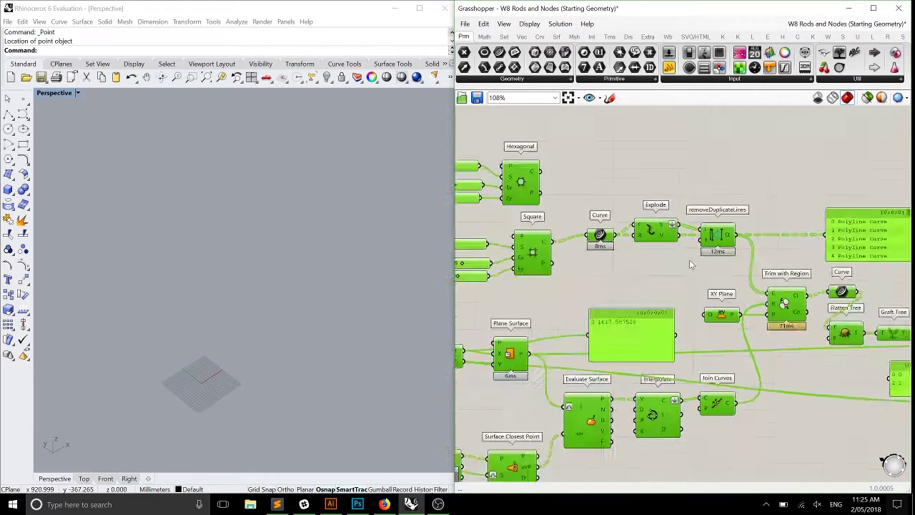
- Turn on the preview of only the final PolyLine component to show the mapped grid
scroll(758, 312, up, 3)
right_drag(786, 321, 465, 269)
click(664, 350)
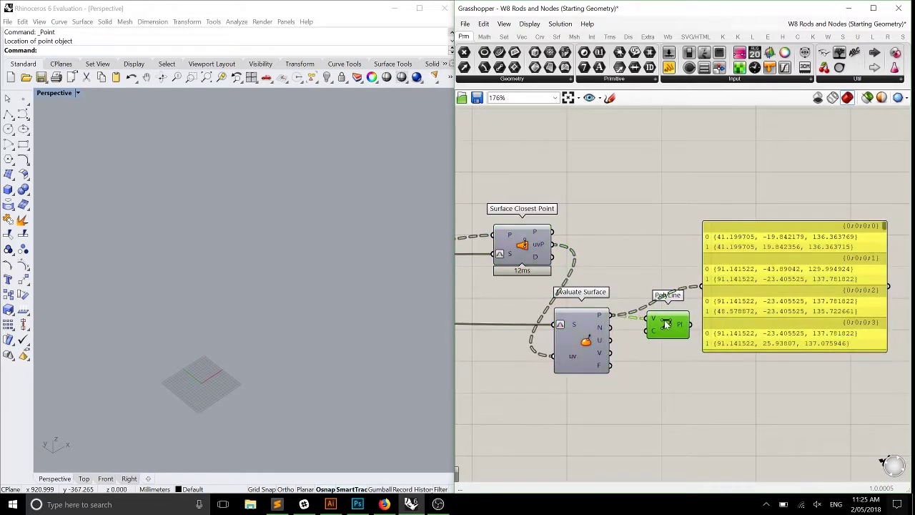
middle_click(665, 321)
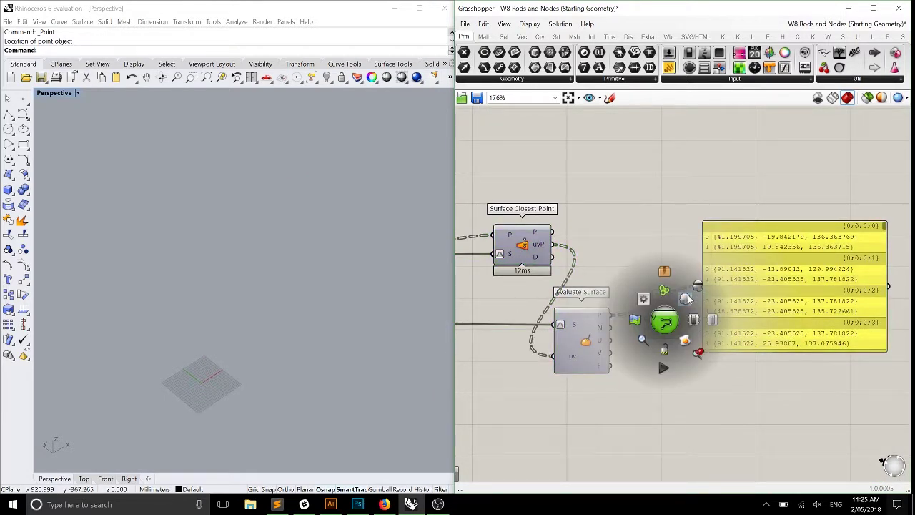
click(684, 293)
scroll(604, 261, down, 5)
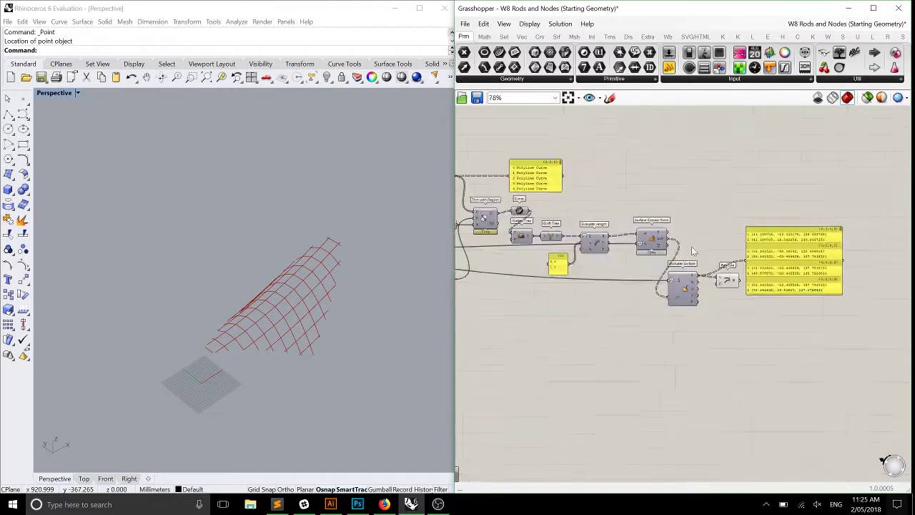
- Set the Square grid's Size to 288.389 and check the mapped lines in the perspective view
scroll(580, 193, up, 5)
scroll(584, 203, up, 3)
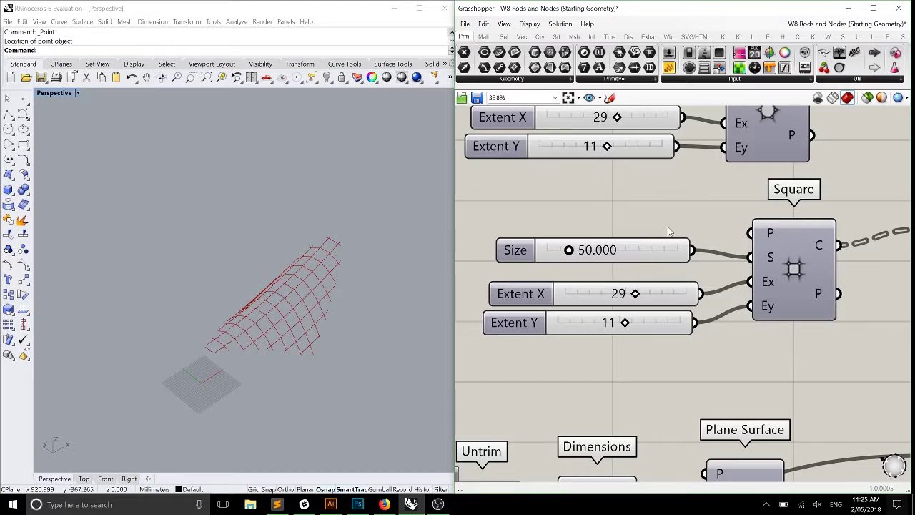
right_drag(671, 231, 665, 317)
scroll(592, 291, up, 1)
right_drag(615, 399, 616, 330)
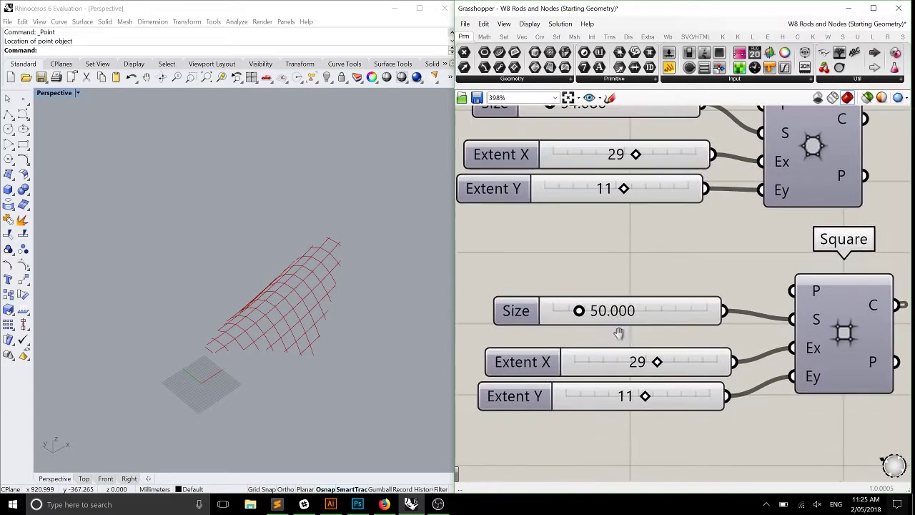
scroll(582, 315, up, 2)
drag(586, 303, 763, 303)
right_drag(266, 320, 299, 333)
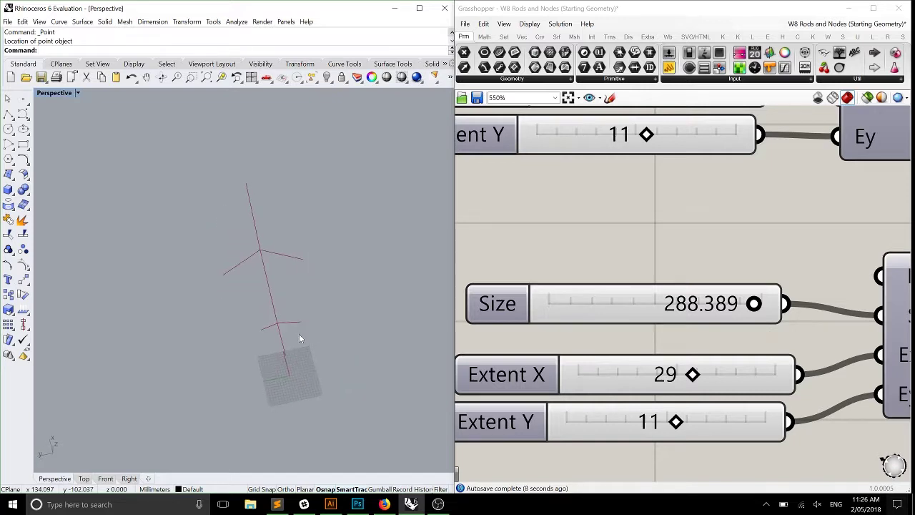
- Turn on the preview of the Square grid component
click(615, 285)
scroll(799, 315, down, 8)
scroll(698, 264, up, 3)
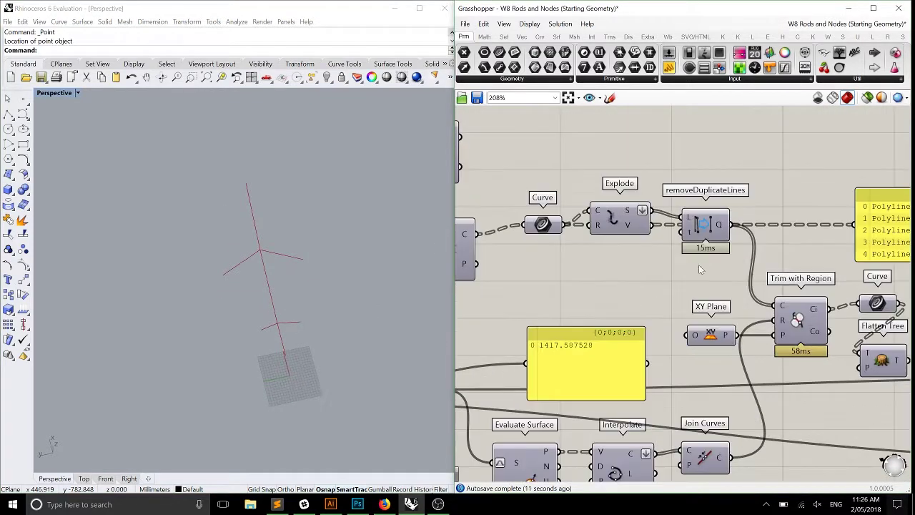
right_drag(661, 238, 774, 293)
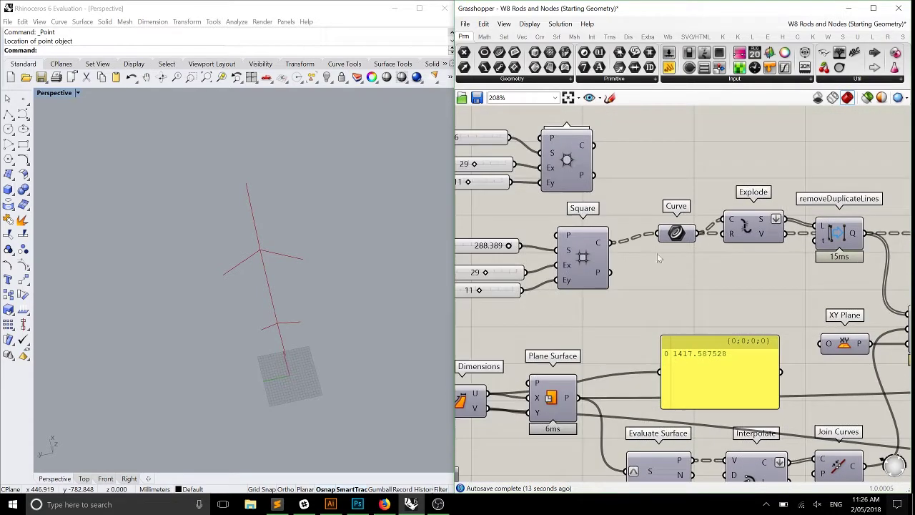
key(space)
click(612, 235)
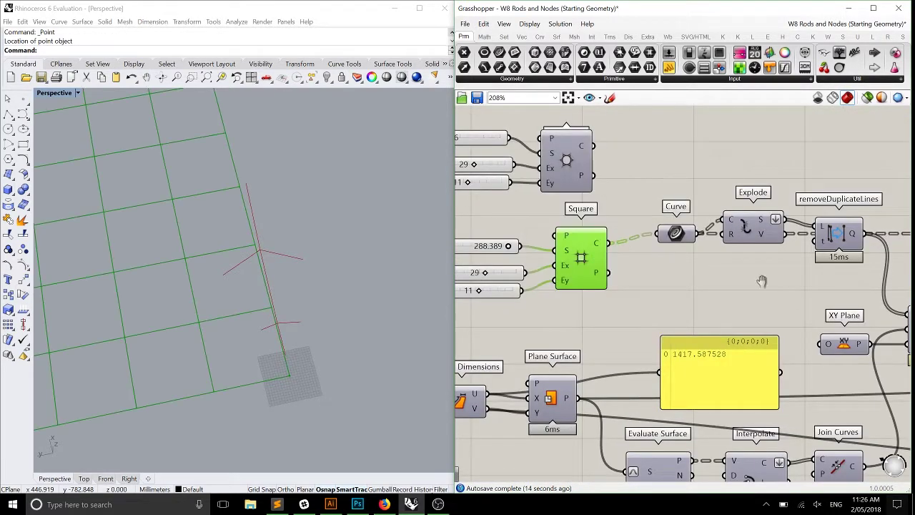
- Turn on the preview of the Interpolate component and view its flat boundary against the square grid
scroll(643, 322, down, 2)
click(647, 379)
key(space)
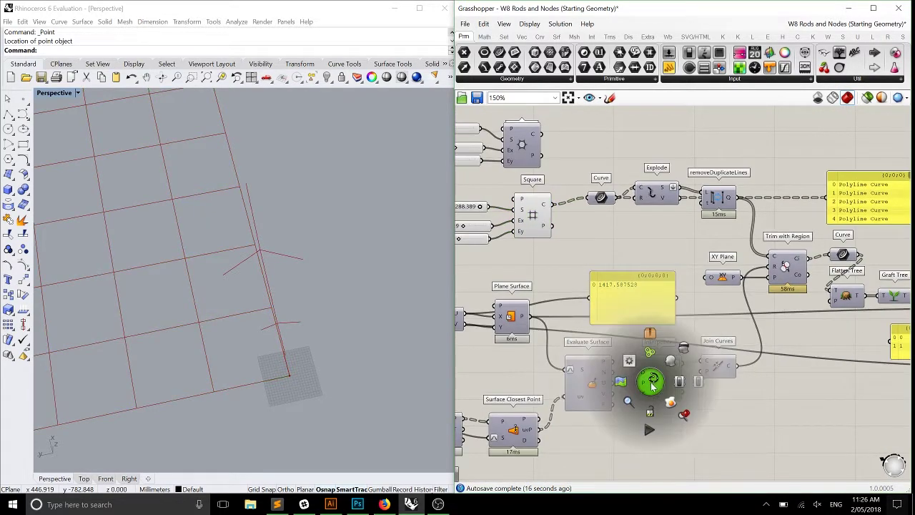
scroll(650, 380, down, 1)
click(650, 336)
right_drag(241, 357, 270, 287)
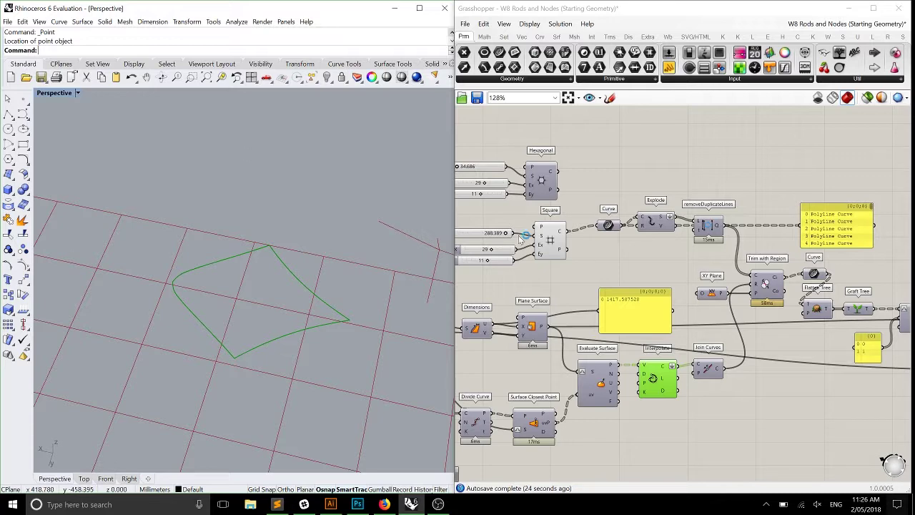
- Reduce the Square grid's Size to 65.680 and view the flat and mapped grids together
scroll(518, 235, up, 5)
drag(601, 233, 473, 234)
right_drag(285, 300, 350, 226)
right_drag(491, 248, 572, 238)
scroll(572, 238, up, 1)
mouse_move(554, 223)
mouse_down()
mouse_move(541, 224)
mouse_move(552, 223)
mouse_up()
right_drag(339, 251, 251, 272)
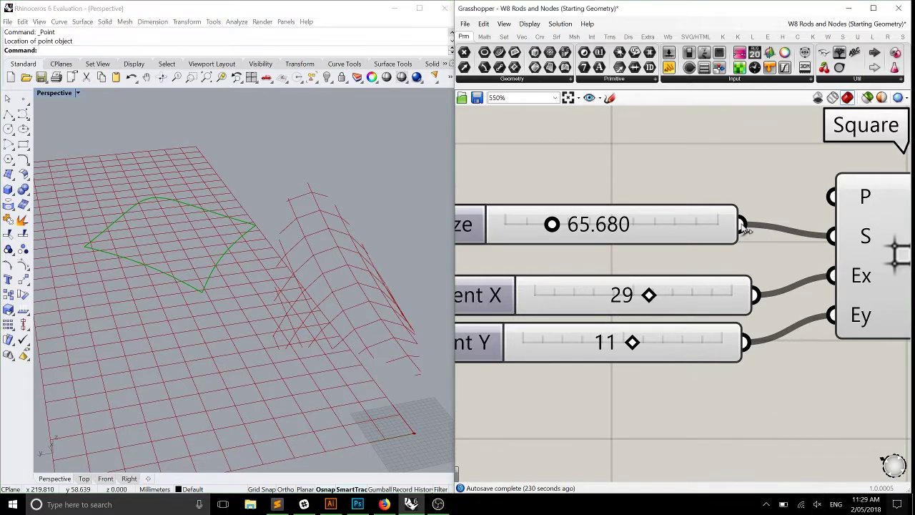
- Inspect the data descriptions of the Square component's Cells output and Plane input
scroll(733, 307, down, 5)
scroll(666, 204, up, 3)
mouse_move(685, 214)
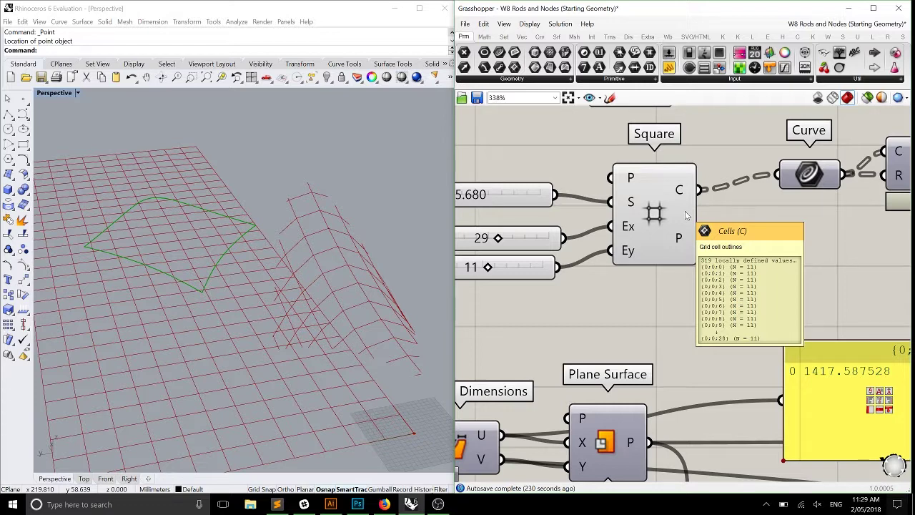
mouse_move(629, 177)
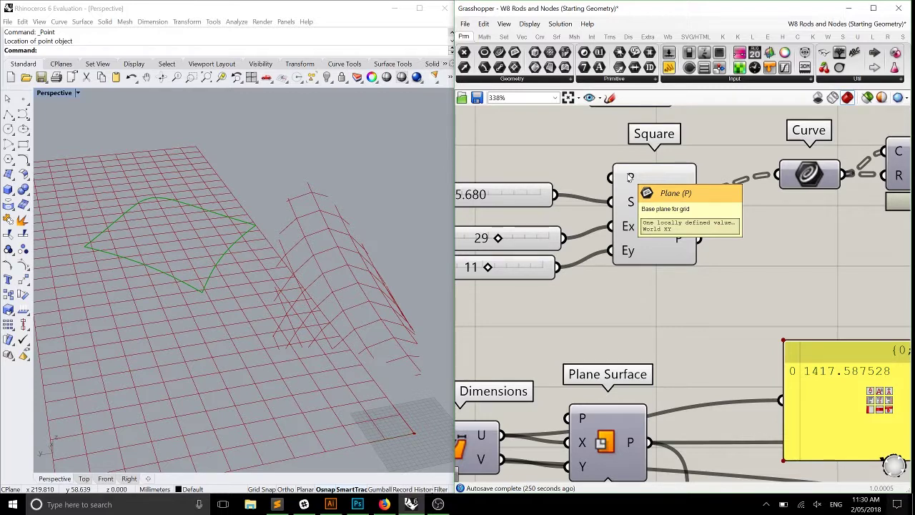
right_drag(791, 211, 745, 232)
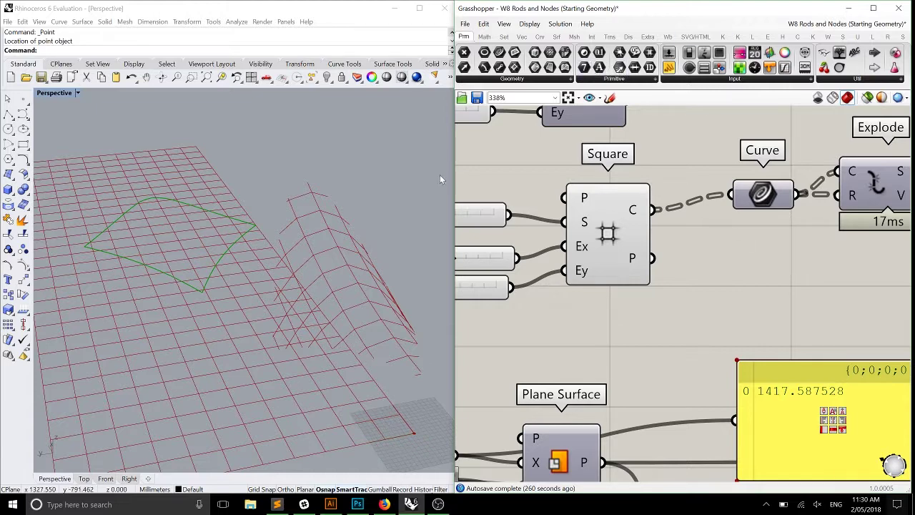
- Add an Integer parameter set to 7 feeding the Square grid's Plane input, and read the component's error message
drag(584, 67, 564, 222)
right_click(514, 148)
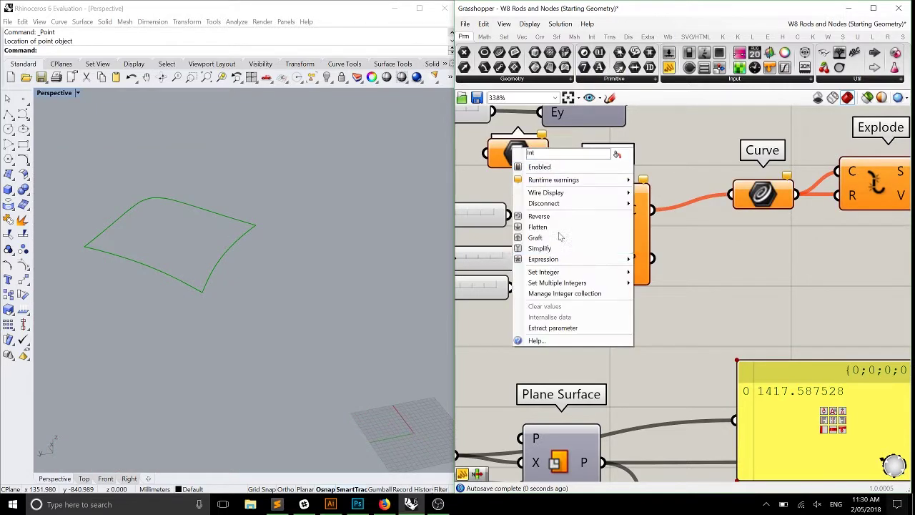
mouse_move(569, 271)
text(7)
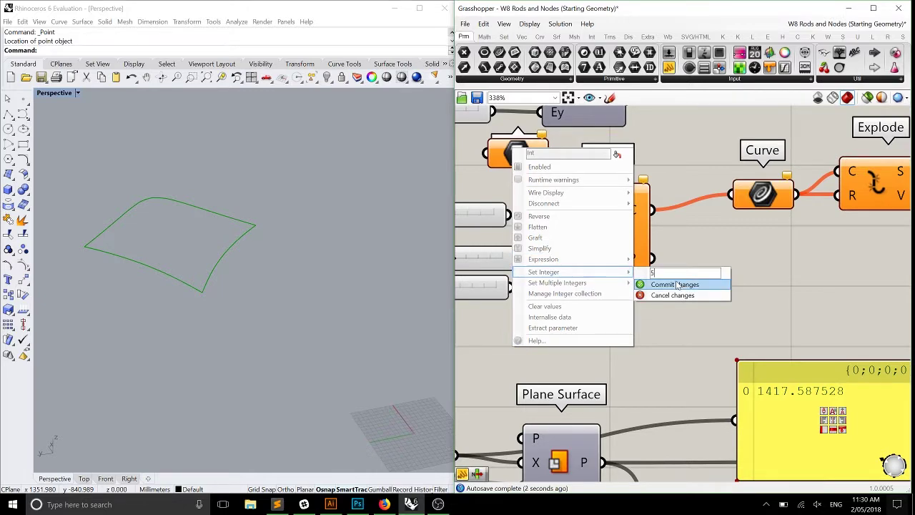
click(677, 284)
scroll(643, 210, up, 3)
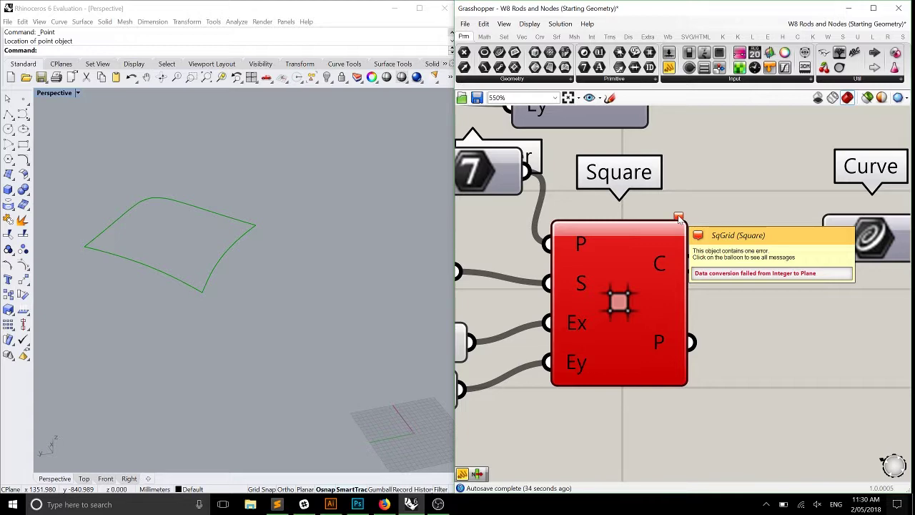
- Disconnect the Integer parameter from the Square grid's Plane input
right_click(585, 243)
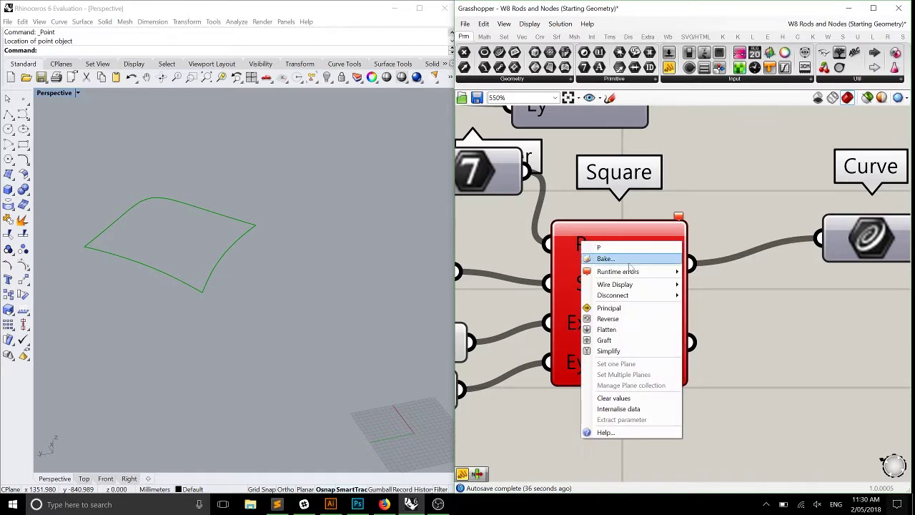
mouse_move(615, 293)
click(704, 297)
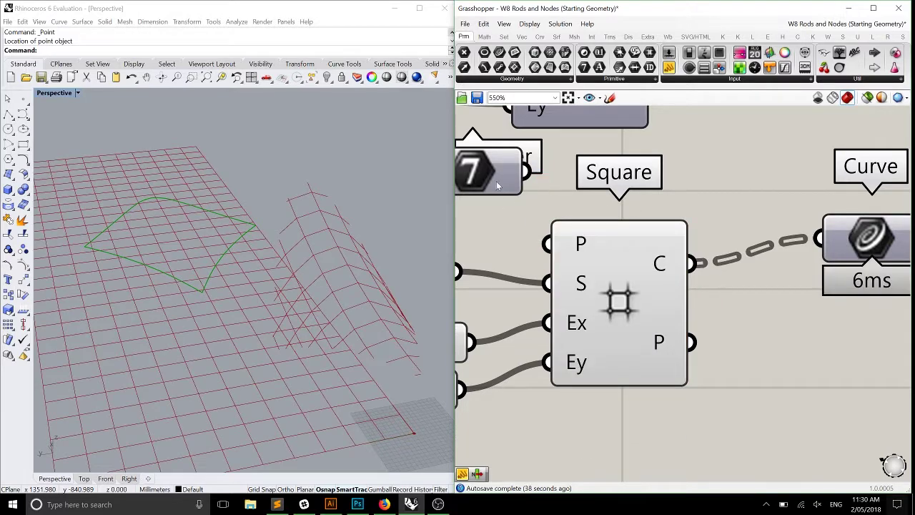
- Nudge the PolyLine component beside Evaluate Surface and move the point list panel farther away to free canvas space
right_drag(714, 286, 504, 270)
scroll(690, 269, down, 5)
scroll(689, 270, up, 4)
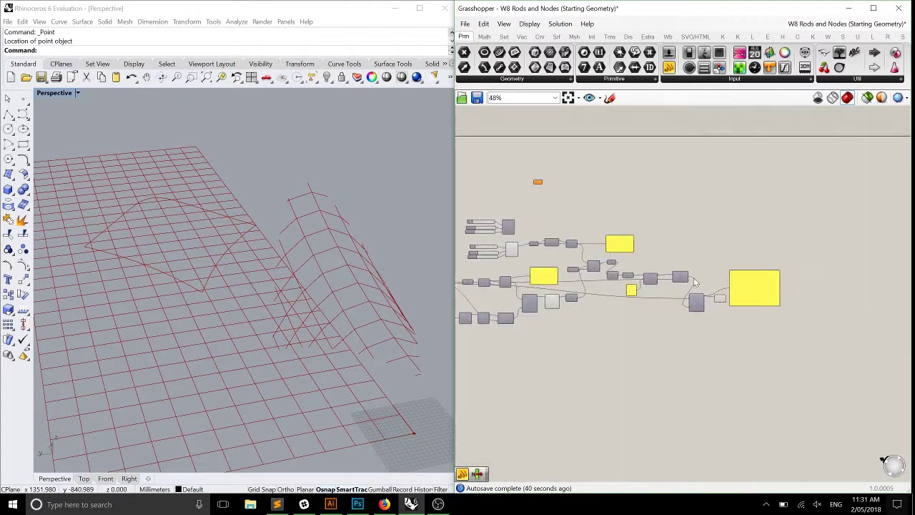
click(749, 320)
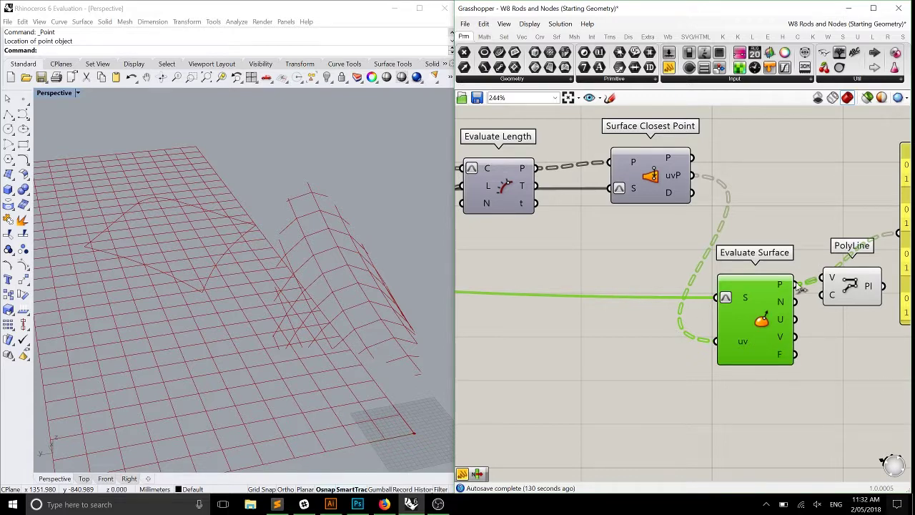
scroll(893, 336, up, 3)
right_drag(894, 336, 623, 262)
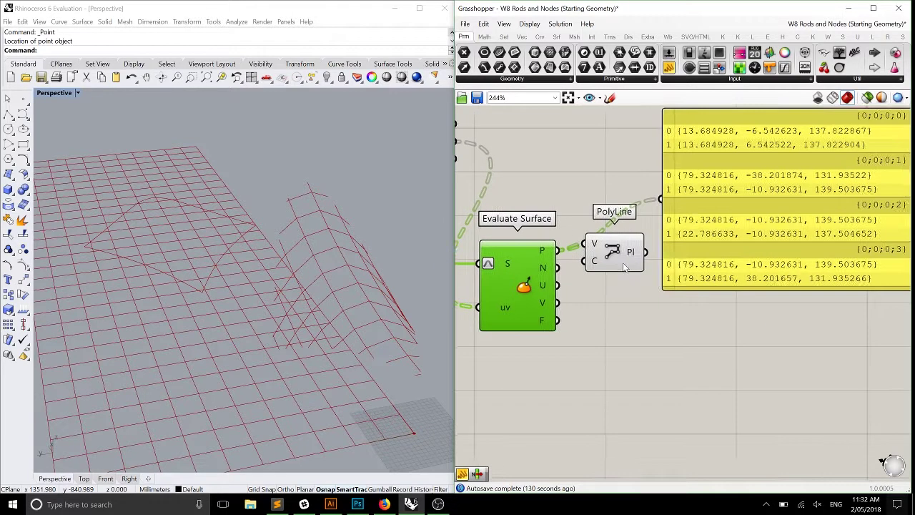
click(613, 274)
drag(613, 274, 612, 283)
drag(718, 244, 882, 262)
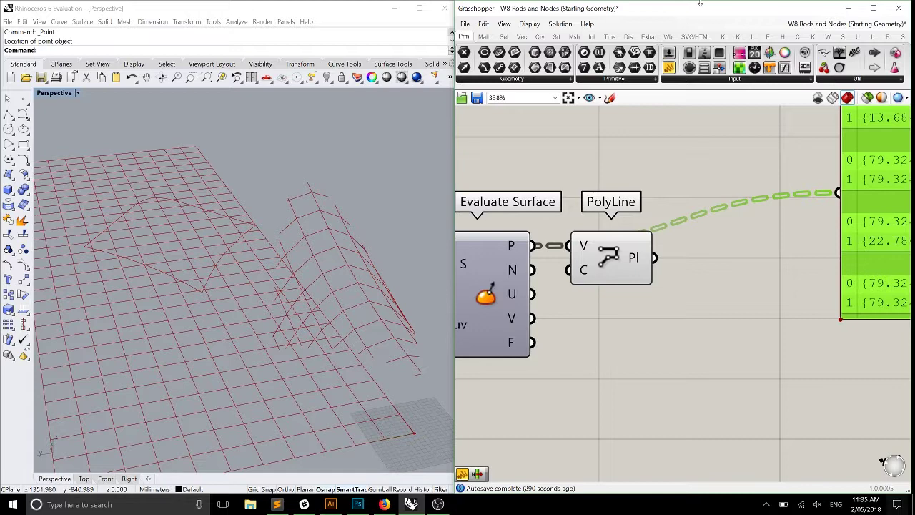
- Move the PolyLine component lower, clear of the wire running from Evaluate Surface to the point panel
scroll(604, 245, down, 2)
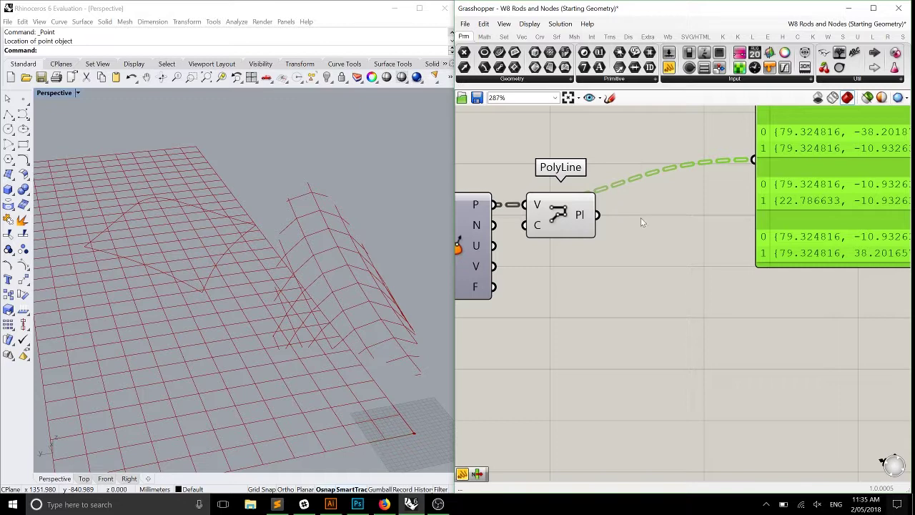
click(539, 36)
right_drag(611, 207, 619, 167)
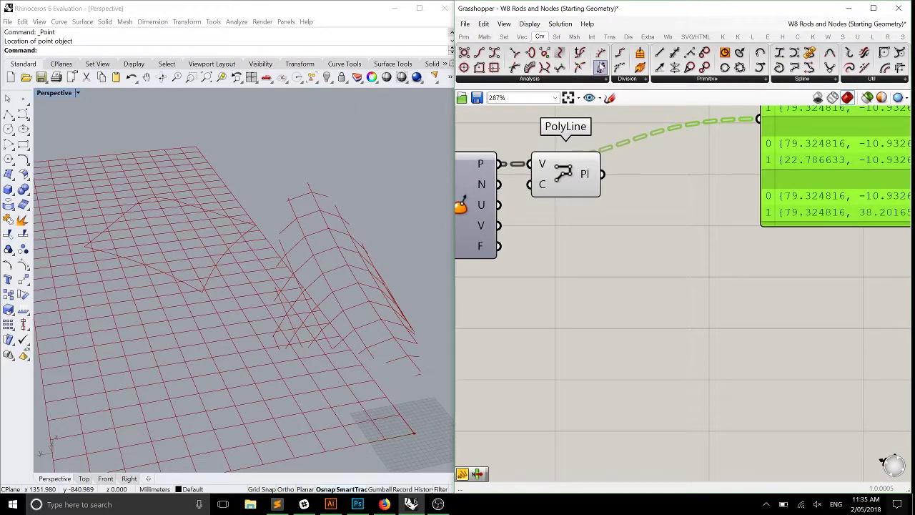
drag(569, 176, 612, 244)
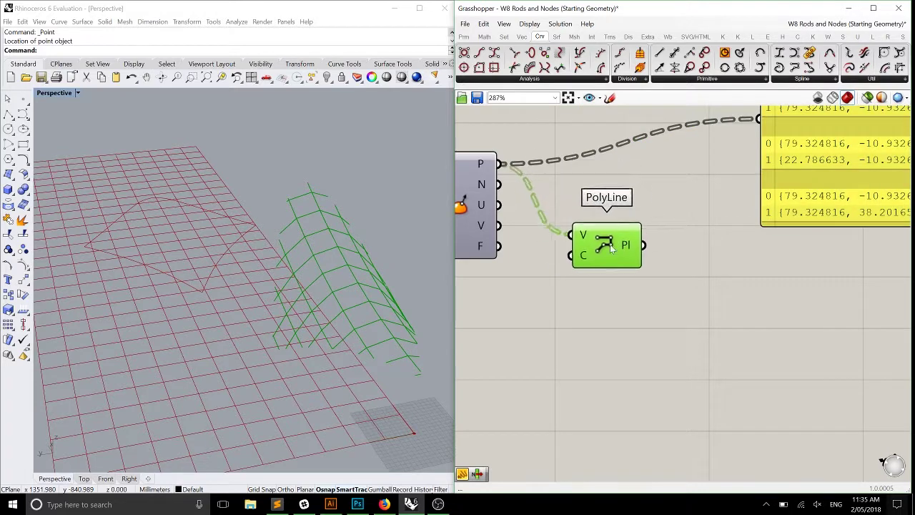
- Hide the preview of all components and turn the preview back on for PolyLine only
double_click(639, 295)
scroll(667, 215, up, 1)
middle_click(690, 212)
click(690, 187)
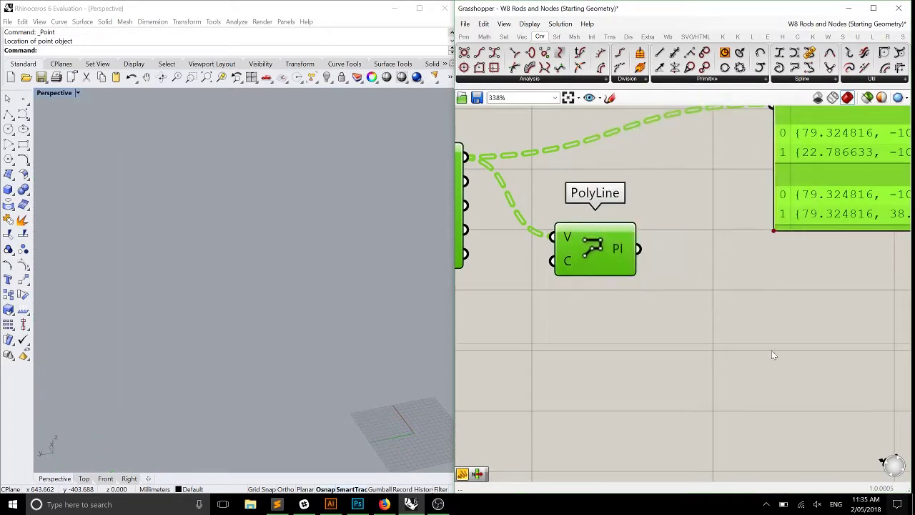
click(772, 350)
click(588, 255)
middle_click(588, 255)
click(588, 231)
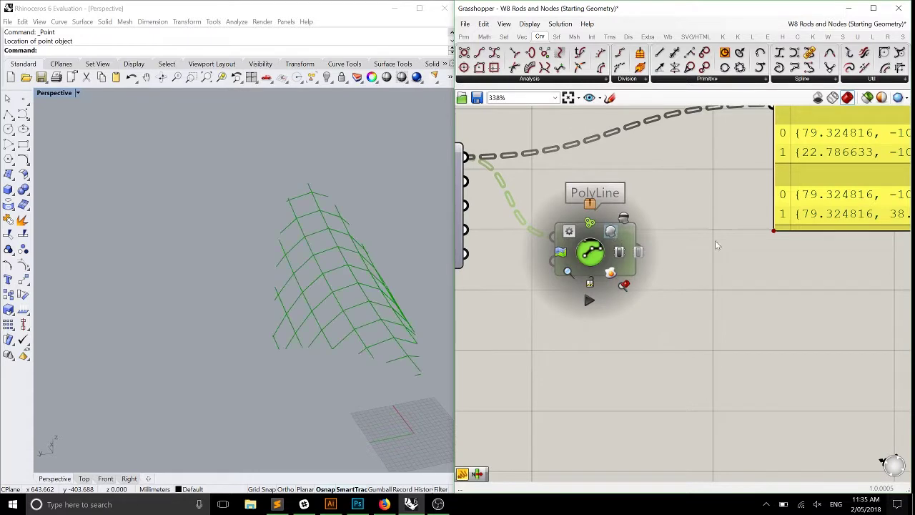
- Add a Shatter component beside PolyLine and feed the polylines into its C input
click(714, 240)
drag(619, 68, 756, 290)
drag(638, 248, 716, 278)
drag(762, 300, 724, 271)
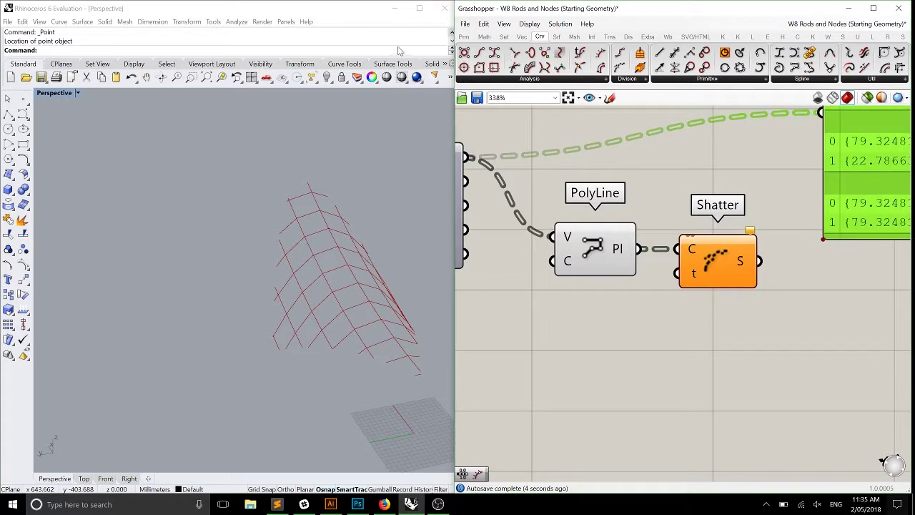
- Add a number slider below PolyLine and set it to 0.203
click(463, 37)
drag(688, 50, 564, 353)
right_drag(681, 316, 739, 283)
drag(784, 227, 803, 230)
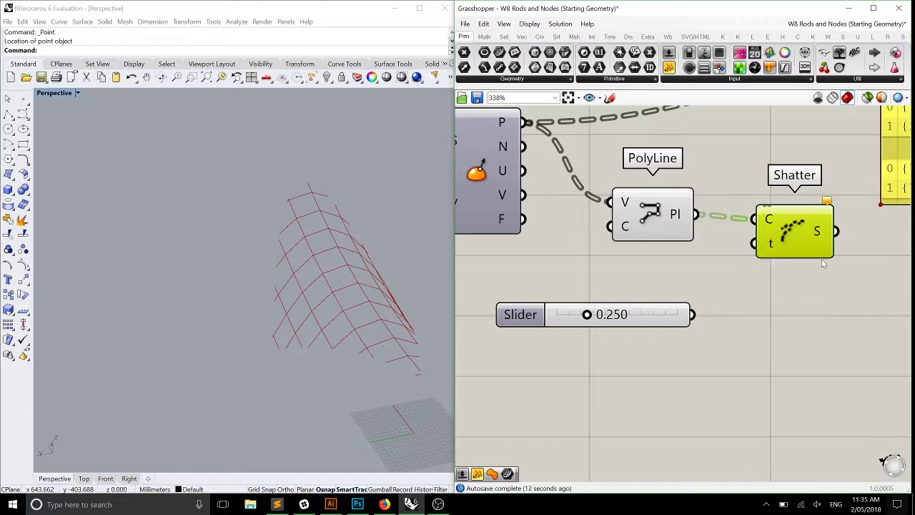
right_drag(723, 280, 747, 220)
drag(677, 253, 651, 258)
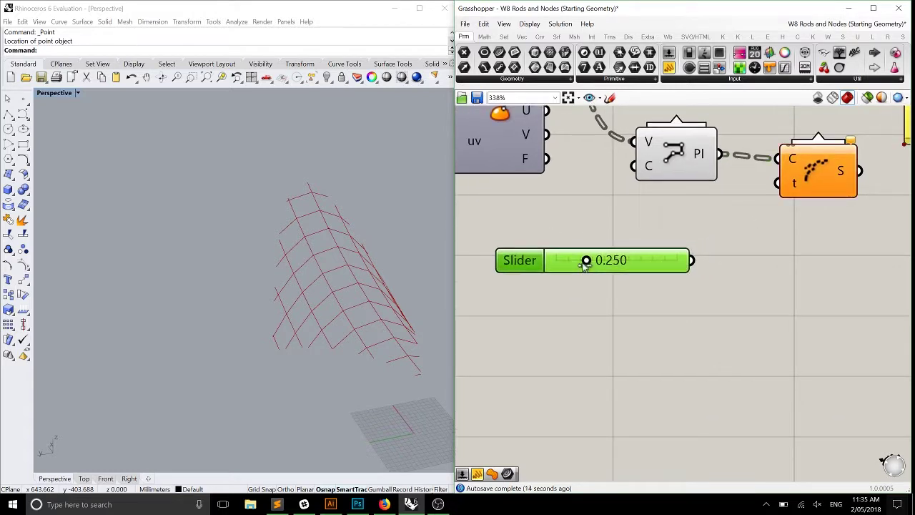
drag(585, 264, 580, 265)
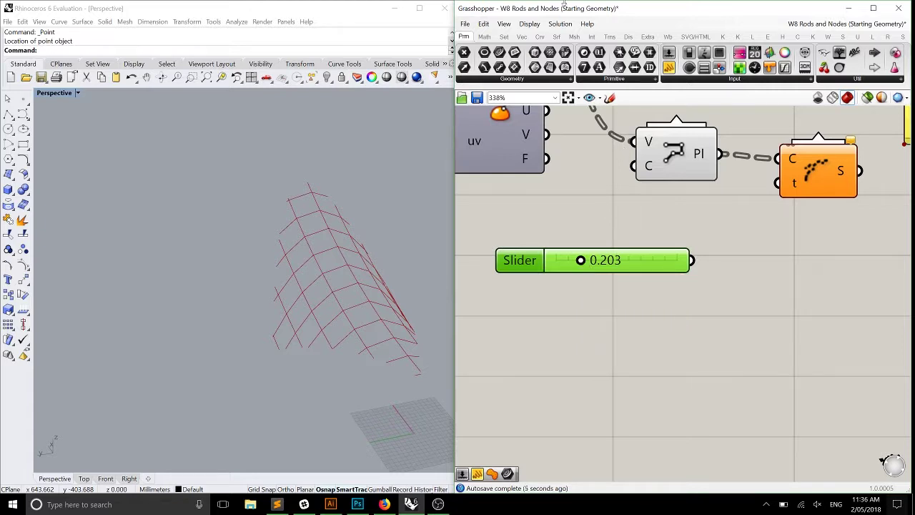
- Add an Expression component below the slider and set its expression to 1-x
click(485, 37)
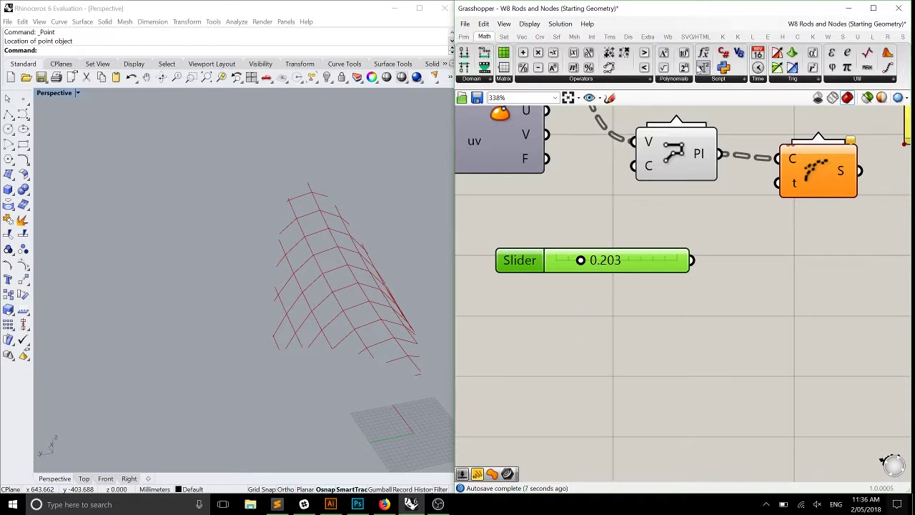
drag(704, 68, 733, 339)
double_click(732, 339)
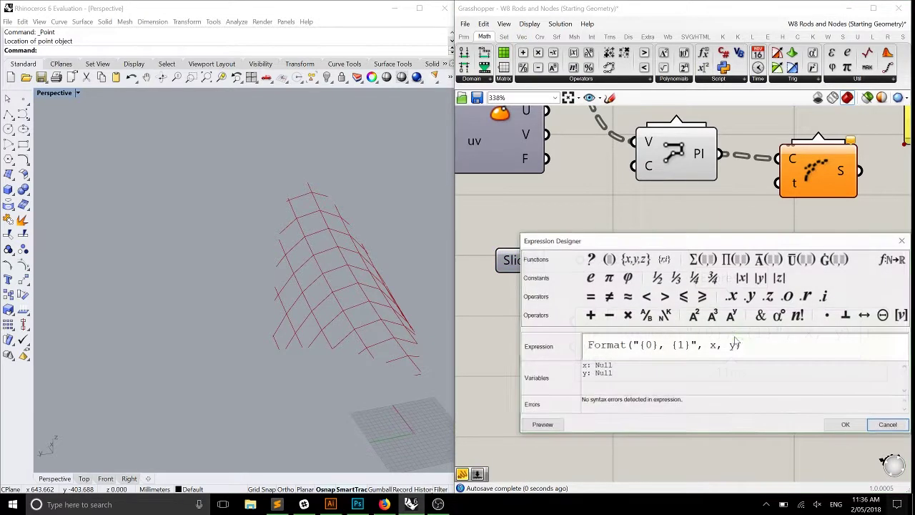
key(ctrl+a)
text(1-x)
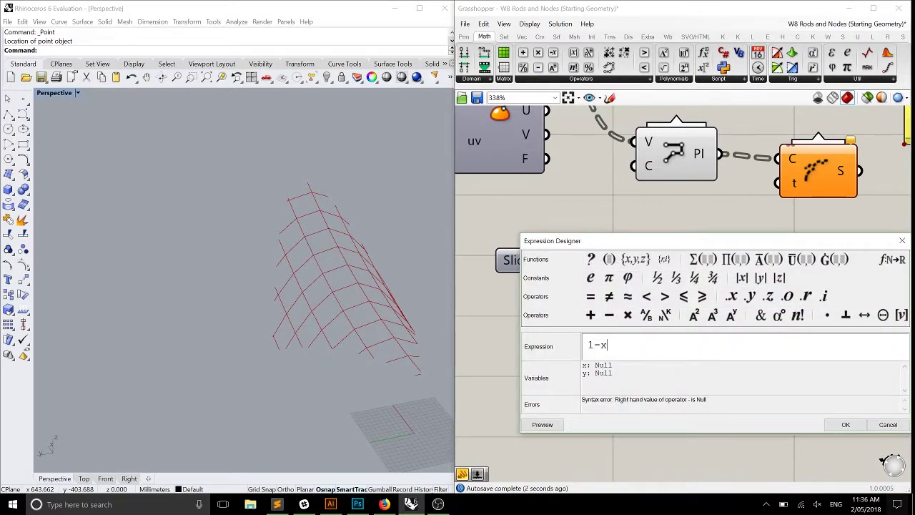
click(845, 425)
- Remove the Expression component's y input and connect the slider to its x input
scroll(647, 366, up, 3)
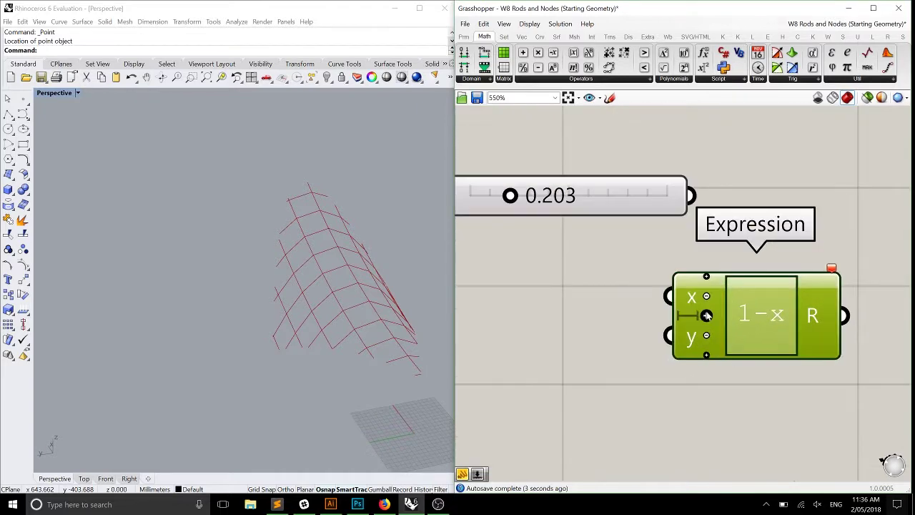
click(704, 333)
drag(765, 321, 713, 321)
scroll(688, 227, down, 2)
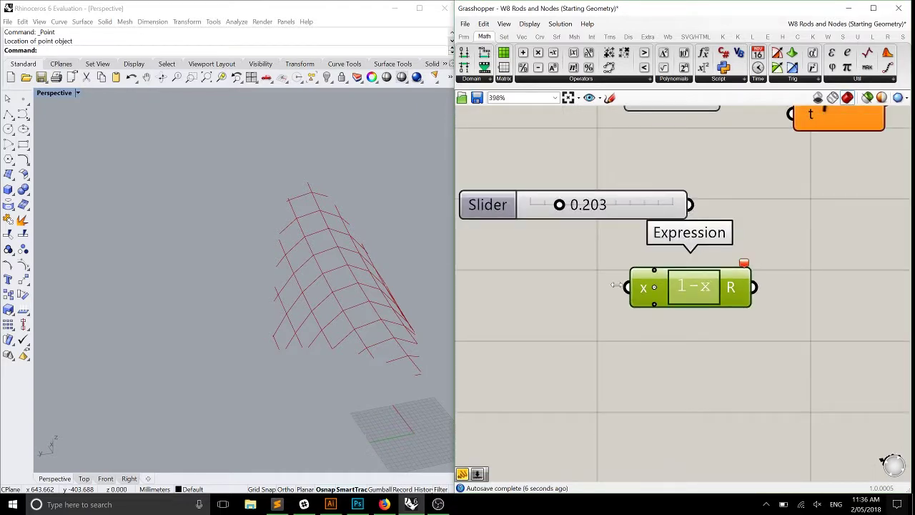
drag(689, 205, 651, 274)
right_drag(736, 245, 647, 266)
- Move the panel below Shatter and feed both the slider and the 1-x result into it
scroll(647, 261, down, 3)
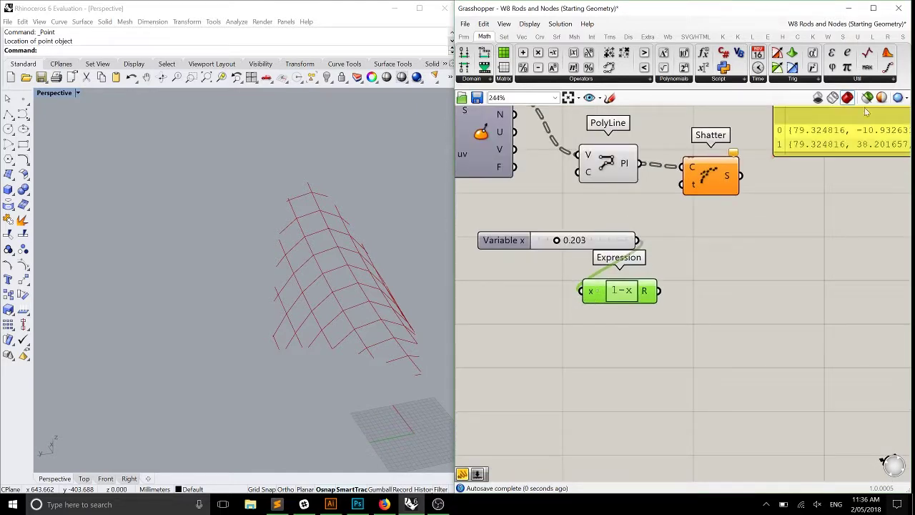
drag(864, 107, 844, 311)
drag(638, 241, 755, 266)
shift+drag(659, 291, 756, 266)
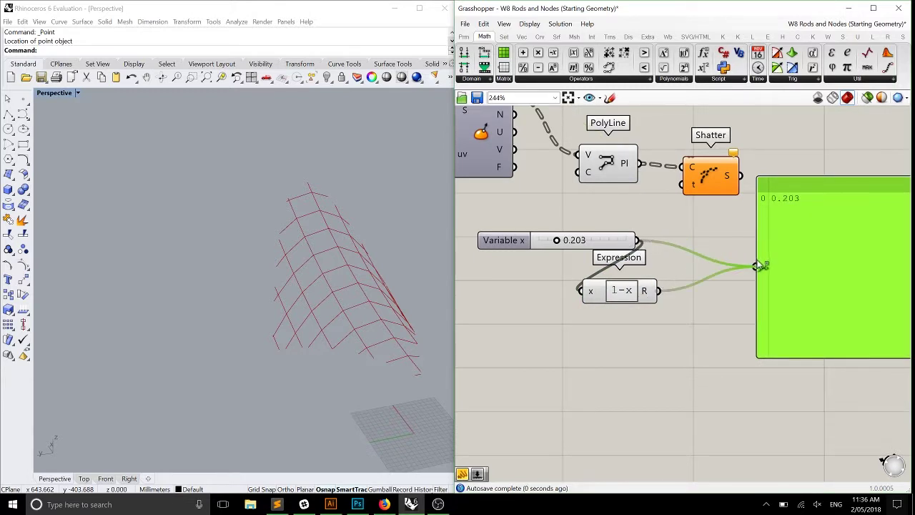
drag(793, 289, 812, 289)
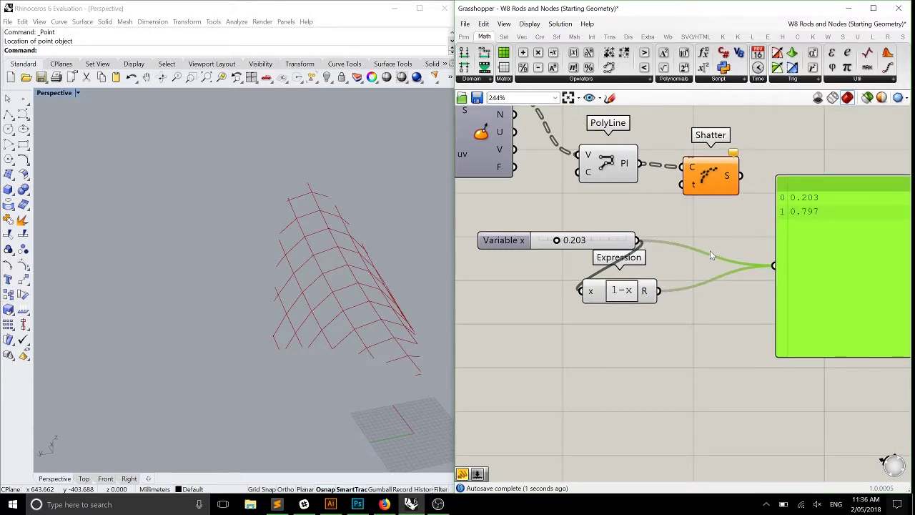
click(688, 247)
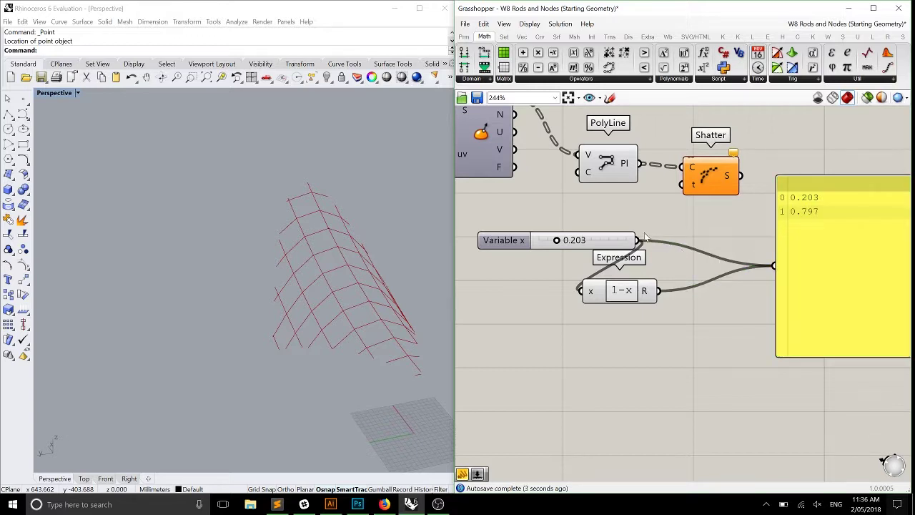
- Feed the slider and the 1-x result into Shatter's t input, and reparameterize its C input
drag(638, 241, 683, 185)
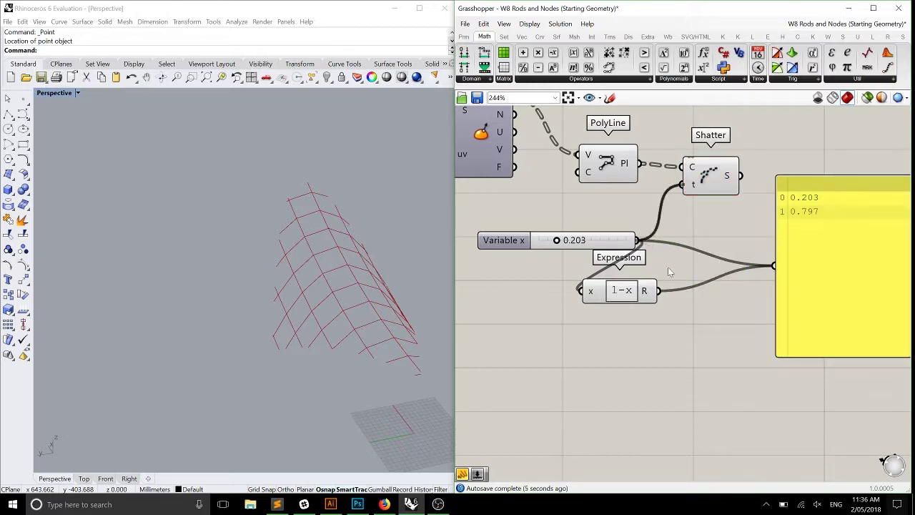
shift+drag(658, 290, 715, 187)
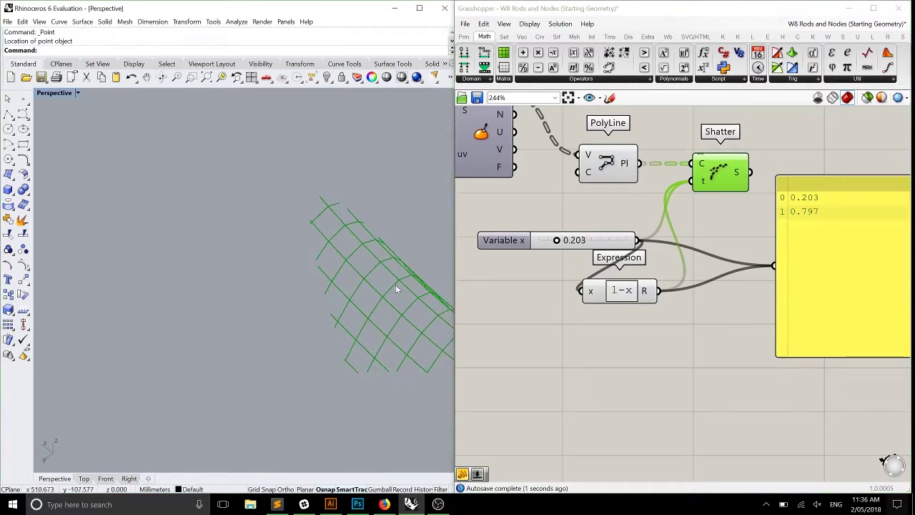
right_drag(705, 230, 704, 299)
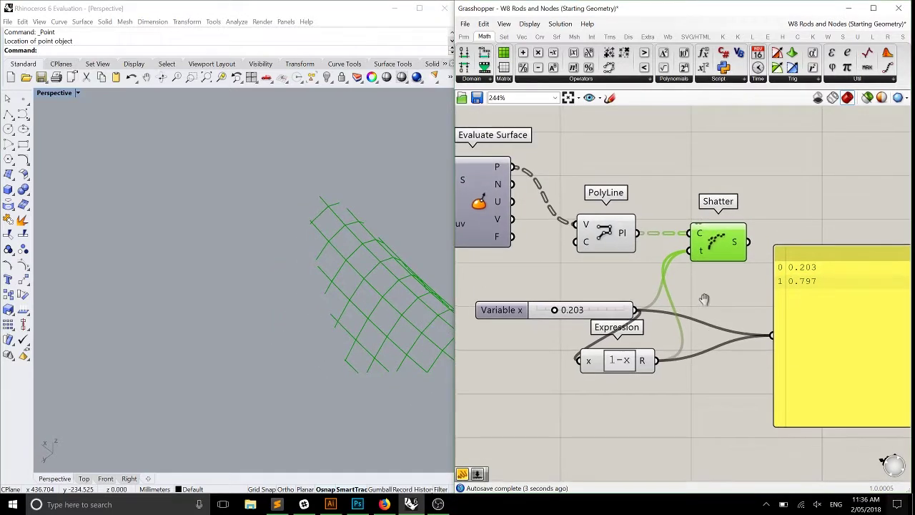
right_click(698, 236)
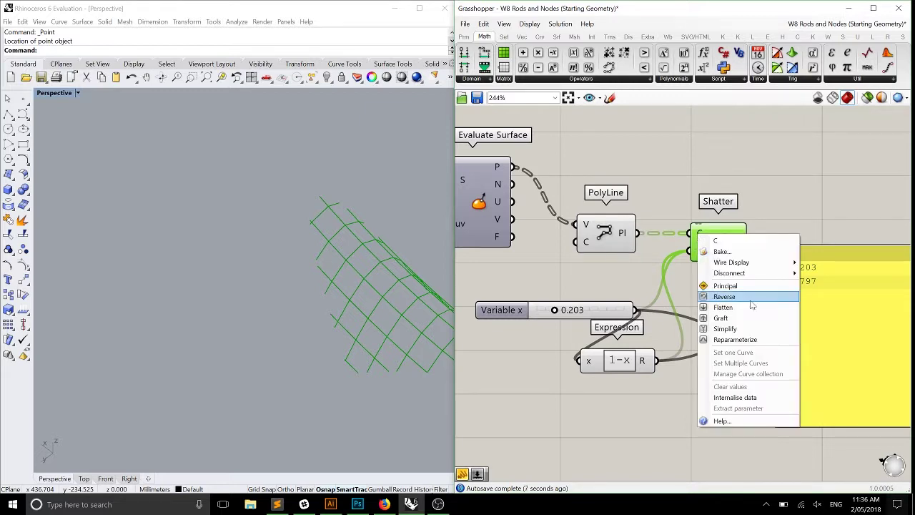
click(747, 338)
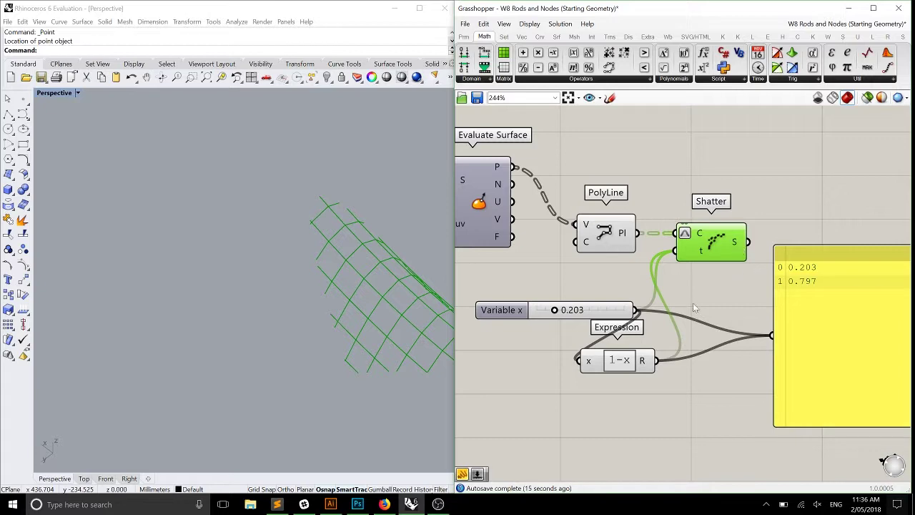
- Rearrange the slider and Expression component under PolyLine, and list Shatter's S output in the panel instead
drag(552, 307, 545, 306)
drag(619, 360, 619, 336)
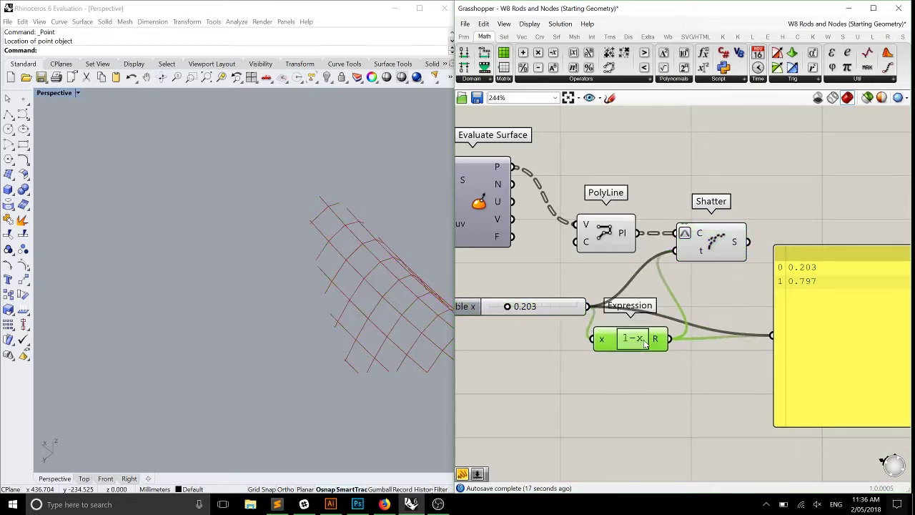
click(644, 386)
scroll(776, 295, down, 2)
click(775, 296)
drag(719, 208, 793, 266)
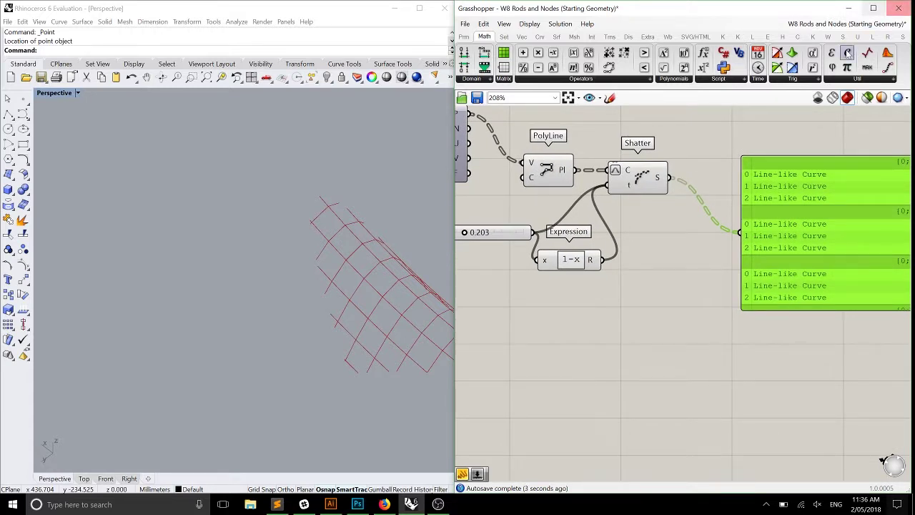
- Add a Cull Index component and connect Shatter's segments to its L input
click(504, 37)
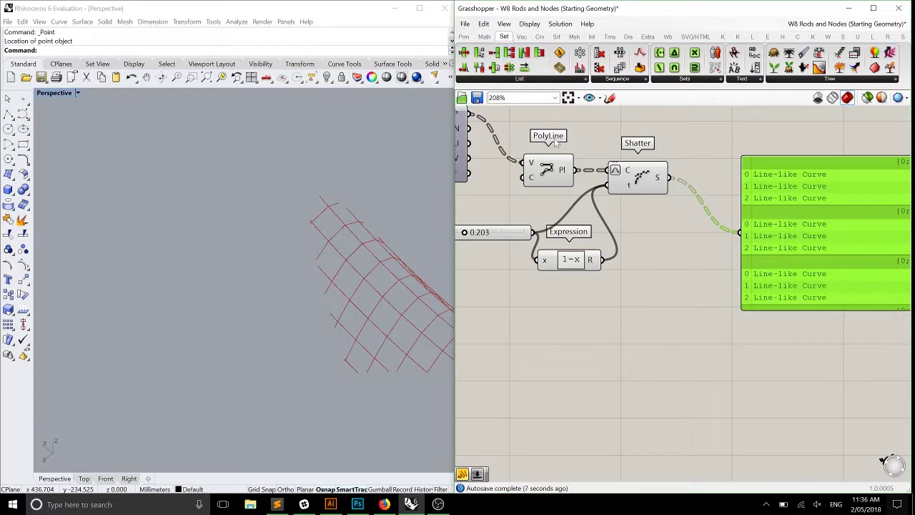
scroll(636, 222, up, 1)
right_drag(704, 224, 657, 231)
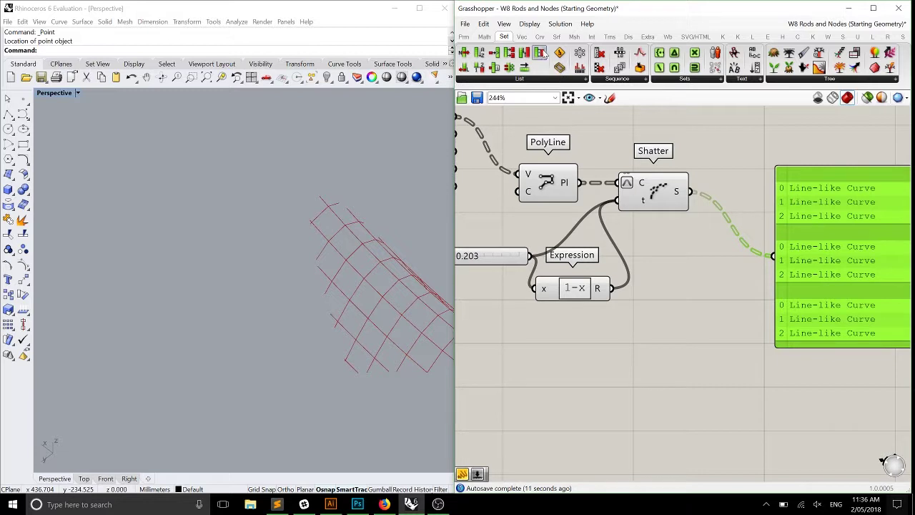
drag(592, 61, 697, 266)
drag(687, 193, 762, 208)
- Add a small panel containing 1 and connect it to Cull Index's I input
click(464, 36)
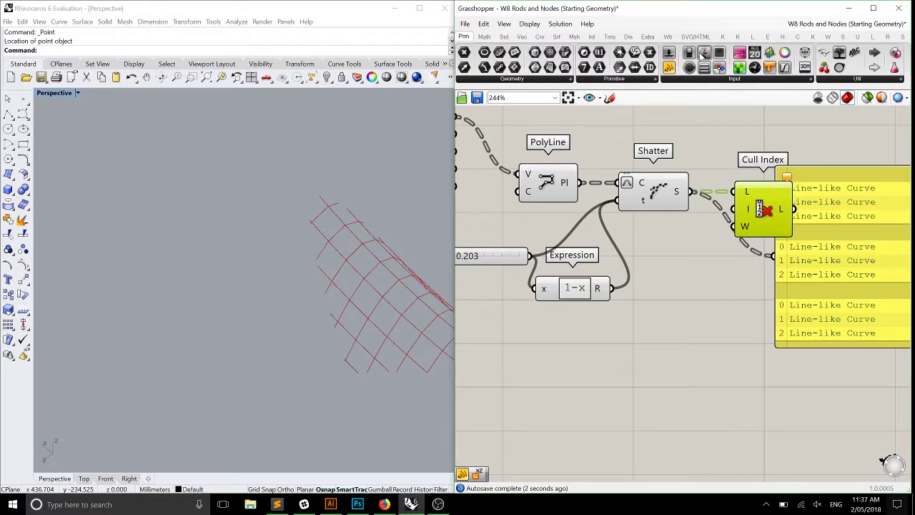
drag(670, 69, 690, 304)
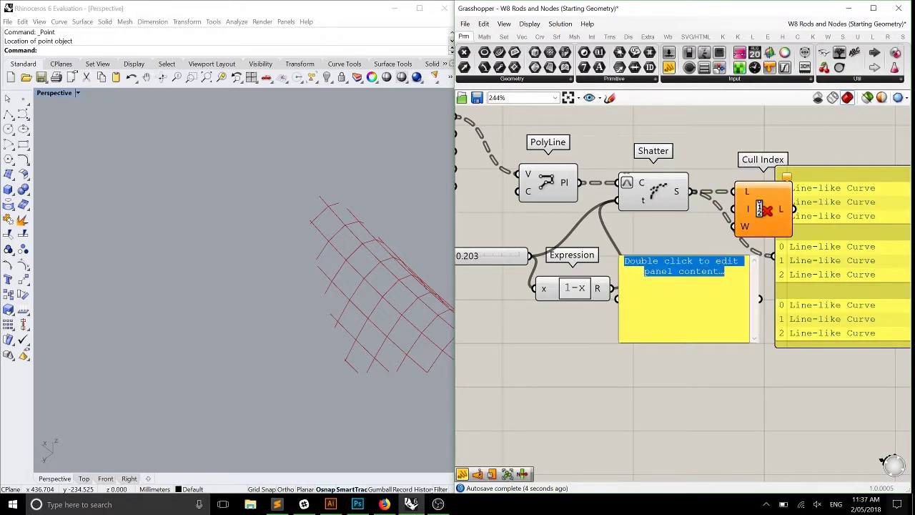
double_click(686, 301)
text(1)
drag(739, 254, 724, 255)
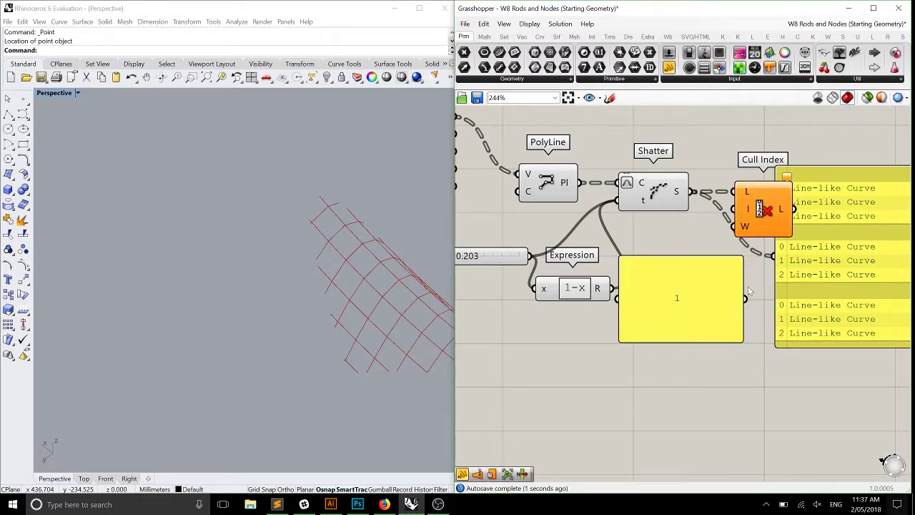
drag(745, 298, 735, 209)
drag(624, 260, 673, 233)
- Turn off the previews of PolyLine and Shatter, and examine the culled segments around the surface nodes
right_drag(632, 280, 698, 295)
drag(736, 220, 550, 175)
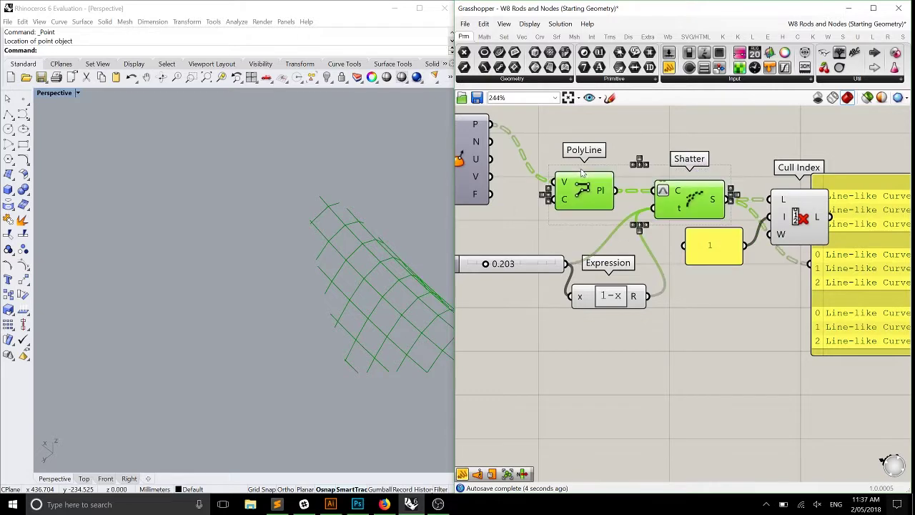
middle_click(557, 180)
click(621, 137)
click(337, 296)
right_drag(336, 296, 341, 336)
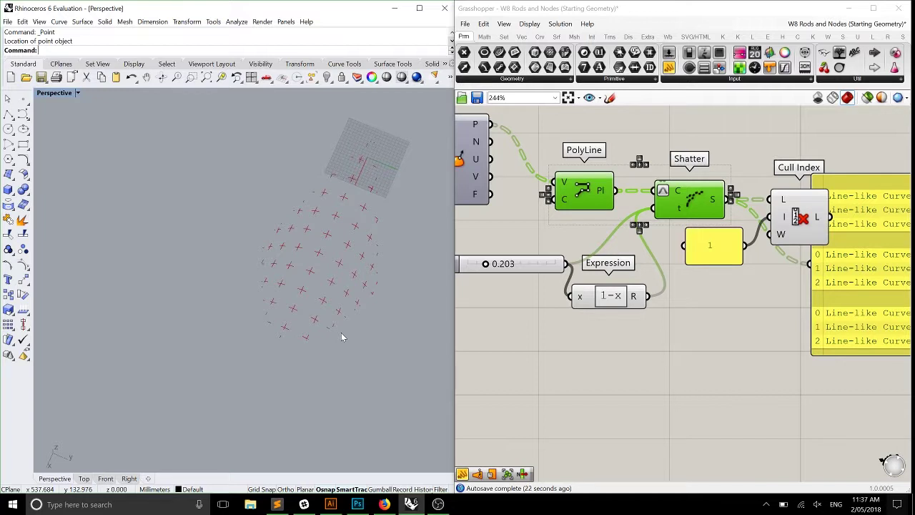
- Set the slider feeding Shatter and the 1-x expression to 0.1
double_click(511, 269)
key(BackSpace)
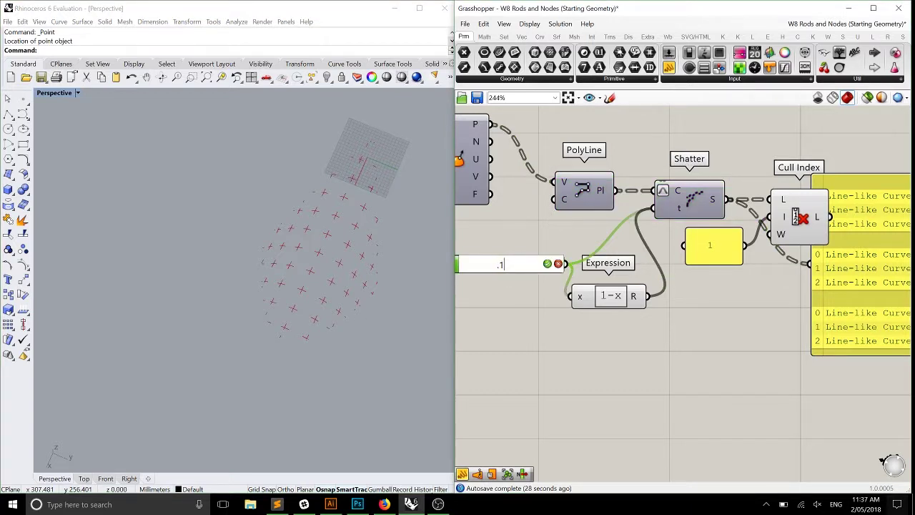
text(.1)
key(Return)
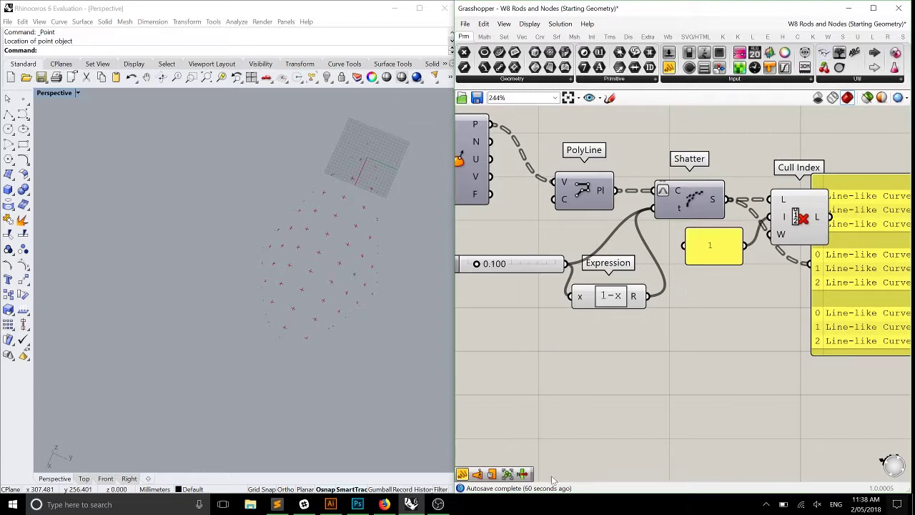
scroll(601, 163, down, 2)
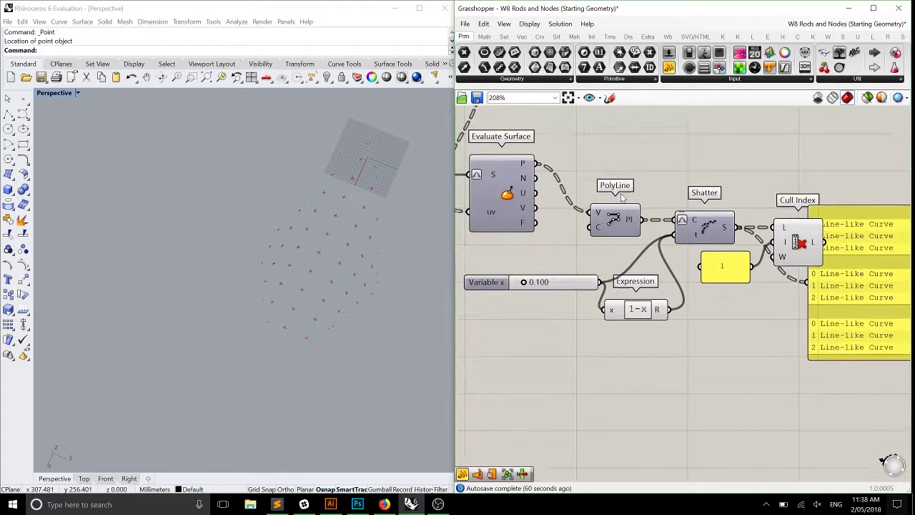
- Delete the slider and 1-x expression feeding Shatter, along with Cull Index and its panel containing 1
scroll(622, 199, up, 1)
click(718, 234)
drag(674, 337, 684, 303)
drag(691, 338, 561, 291)
key(Delete)
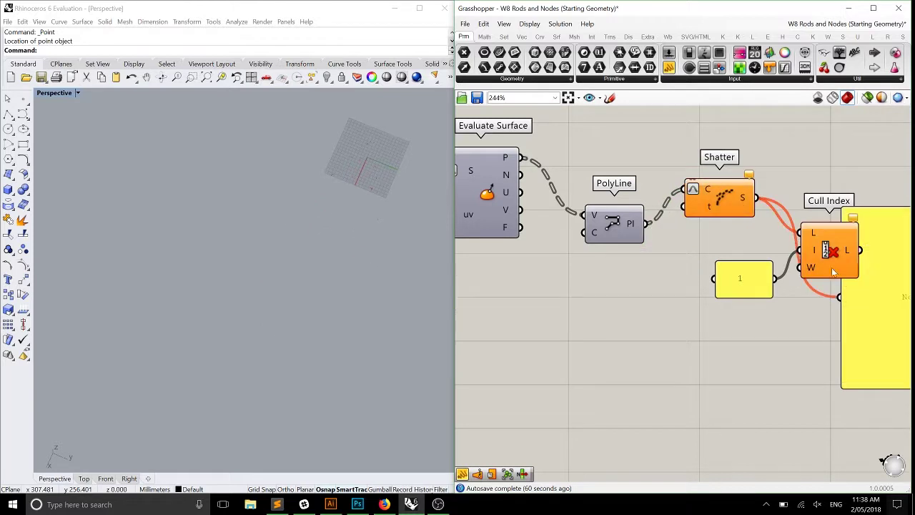
click(835, 259)
key(Delete)
click(743, 279)
key(Delete)
- Delete the Shatter component and the yellow panel that lists its output
drag(736, 202, 757, 260)
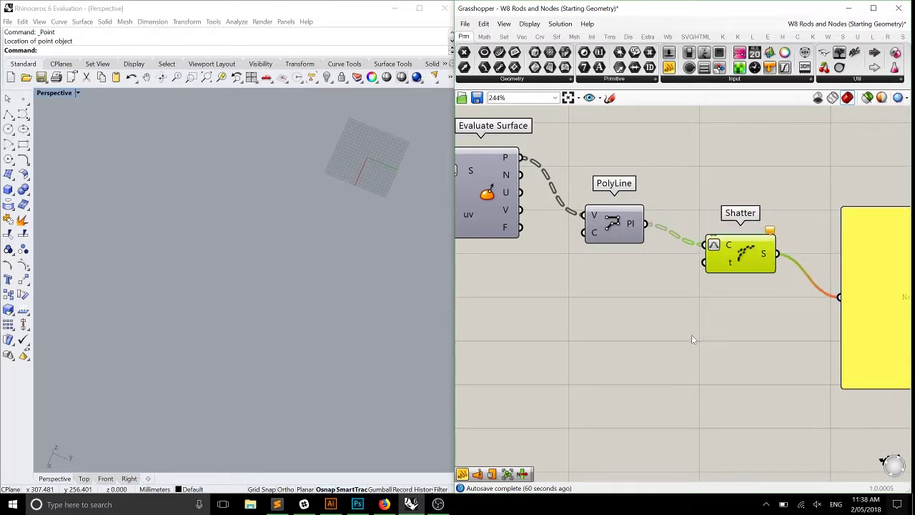
click(691, 335)
click(732, 247)
key(Delete)
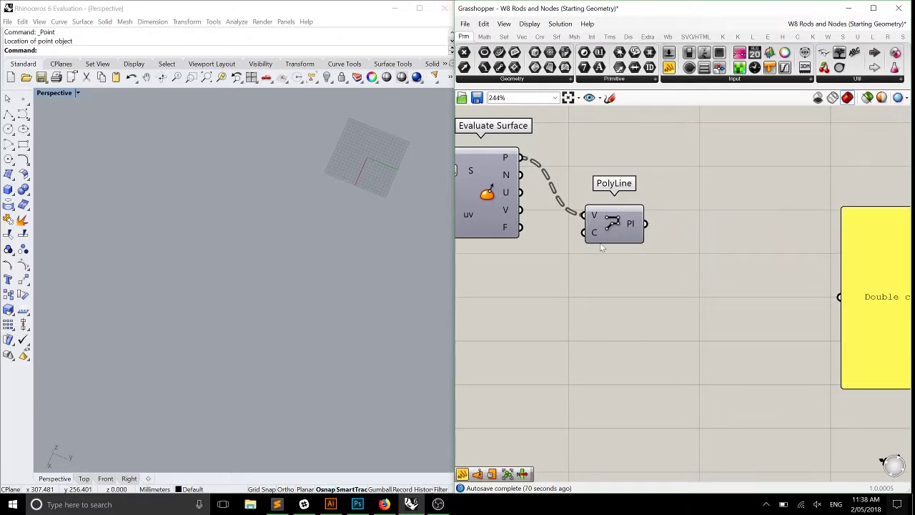
right_drag(827, 246, 807, 243)
click(846, 238)
key(Delete)
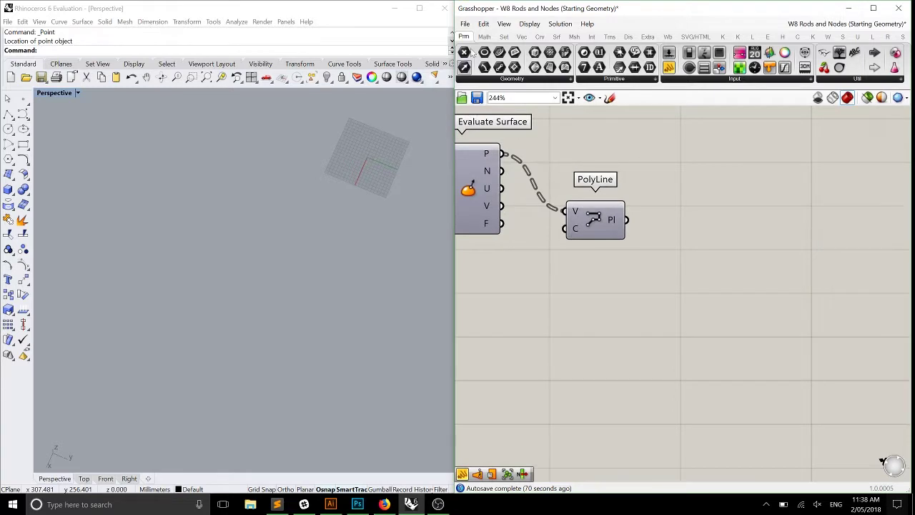
- Add an Extend Curve component and connect PolyLine's Pl output to its C input
click(539, 36)
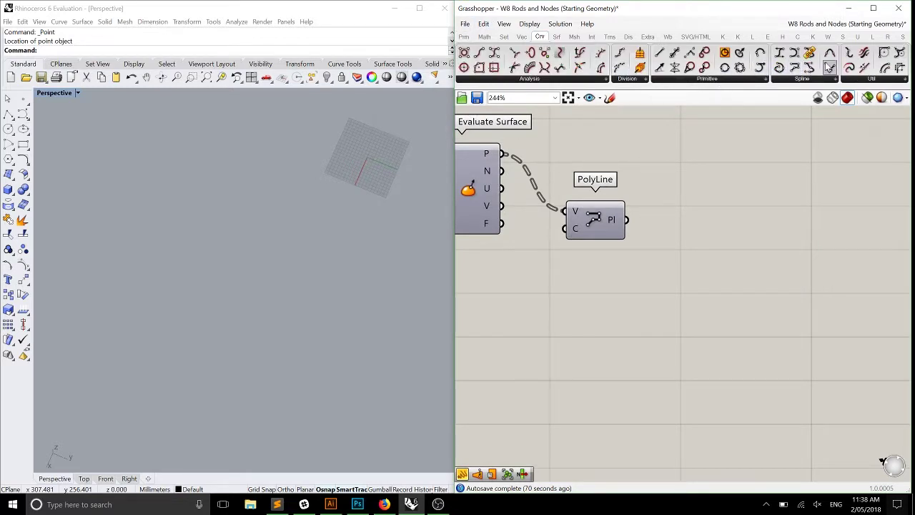
drag(829, 67, 762, 203)
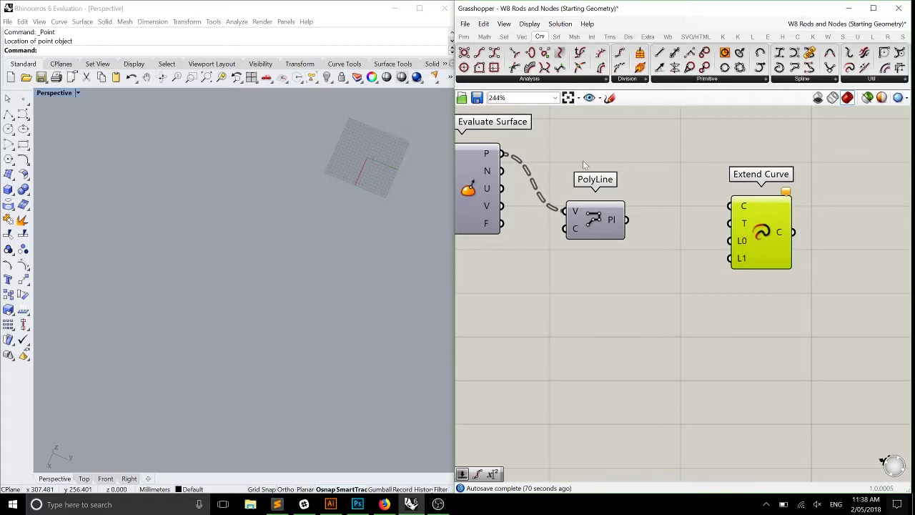
drag(626, 219, 745, 246)
click(689, 269)
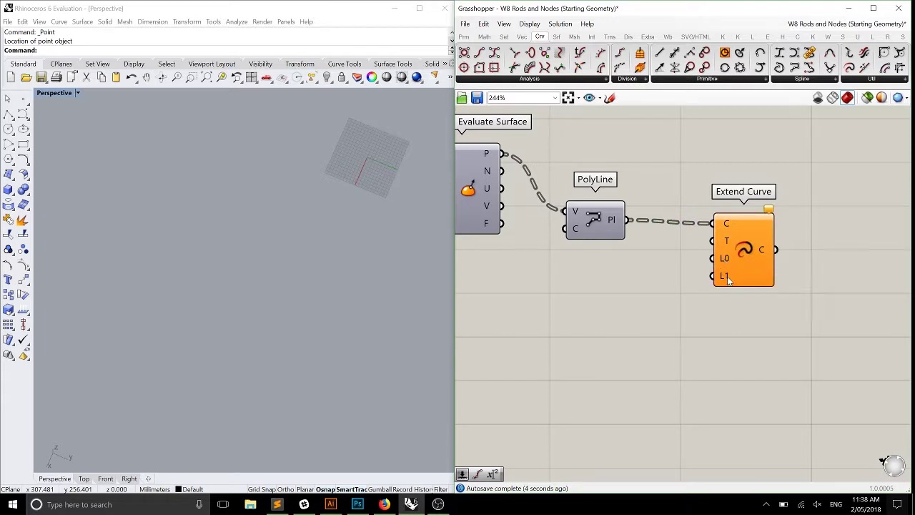
- Add a Negative component below PolyLine and place a number slider in front of it
click(466, 36)
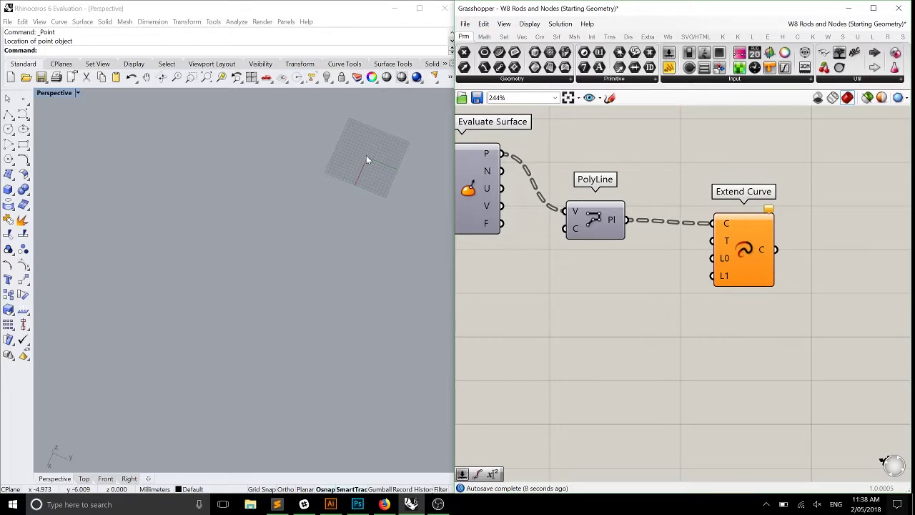
click(540, 37)
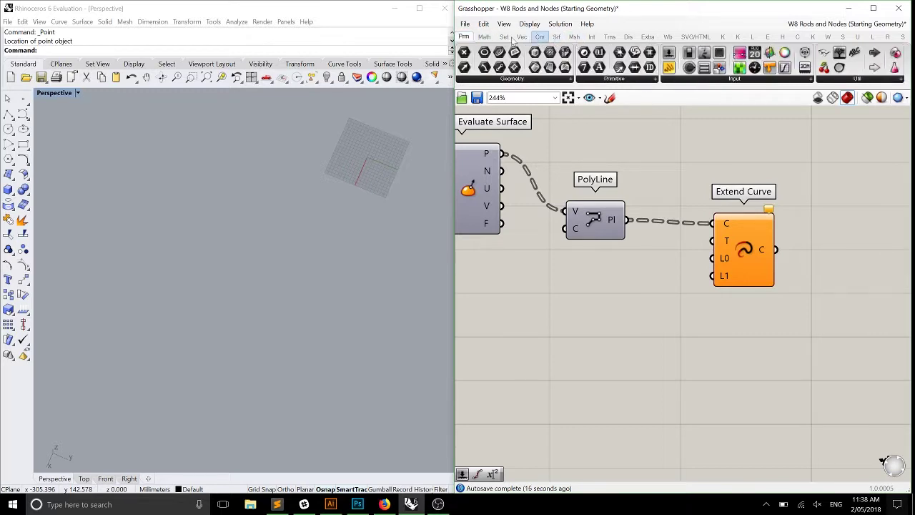
click(489, 37)
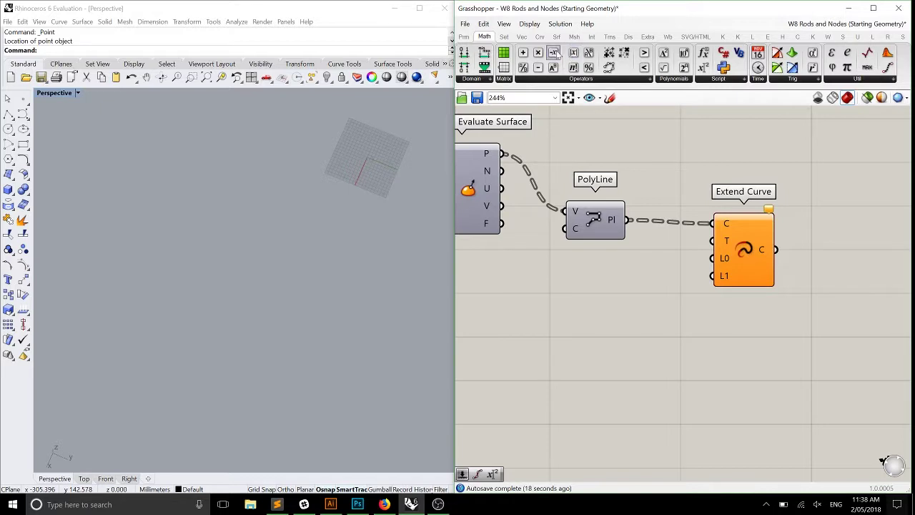
drag(554, 53, 657, 295)
click(463, 37)
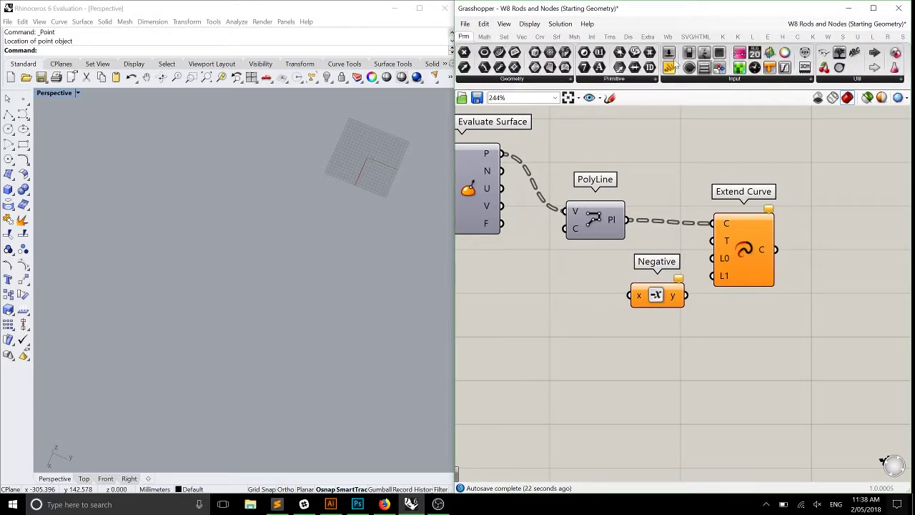
drag(668, 53, 504, 296)
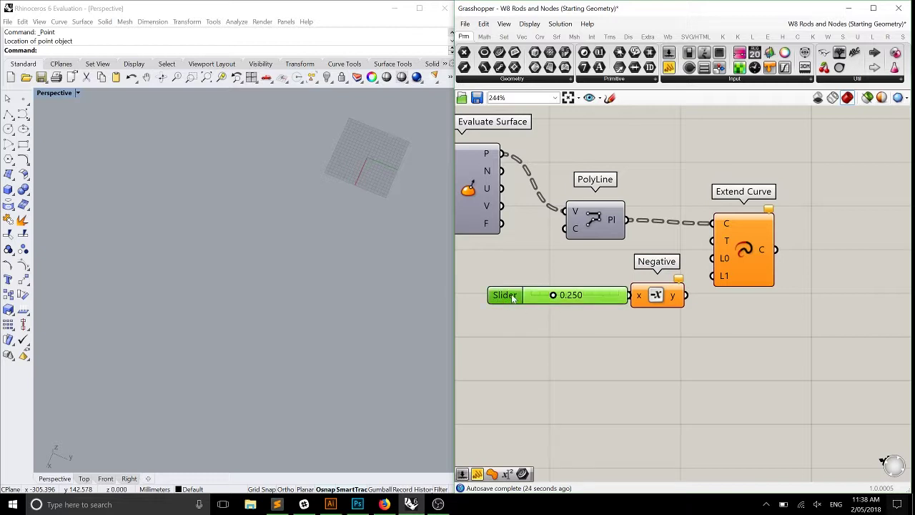
- Set the new slider's maximum to 10
double_click(506, 295)
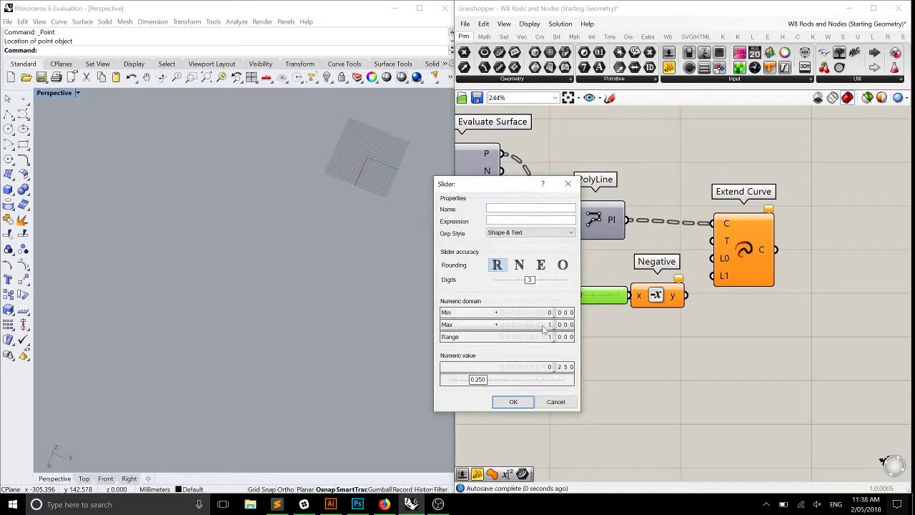
click(501, 324)
text(10)
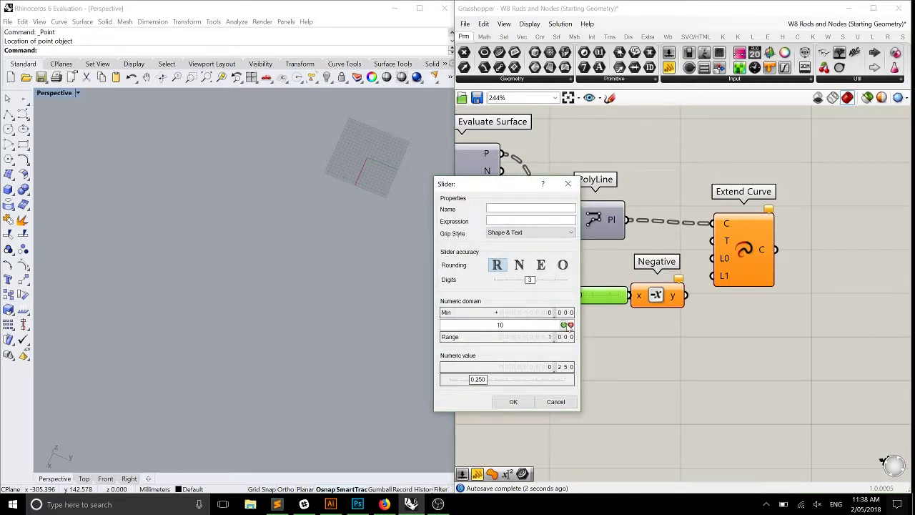
click(563, 325)
click(513, 400)
- Connect the slider to Negative's x input and Negative's y output to both L0 and L1 of Extend Curve
drag(599, 290, 712, 258)
drag(681, 296, 713, 276)
click(663, 357)
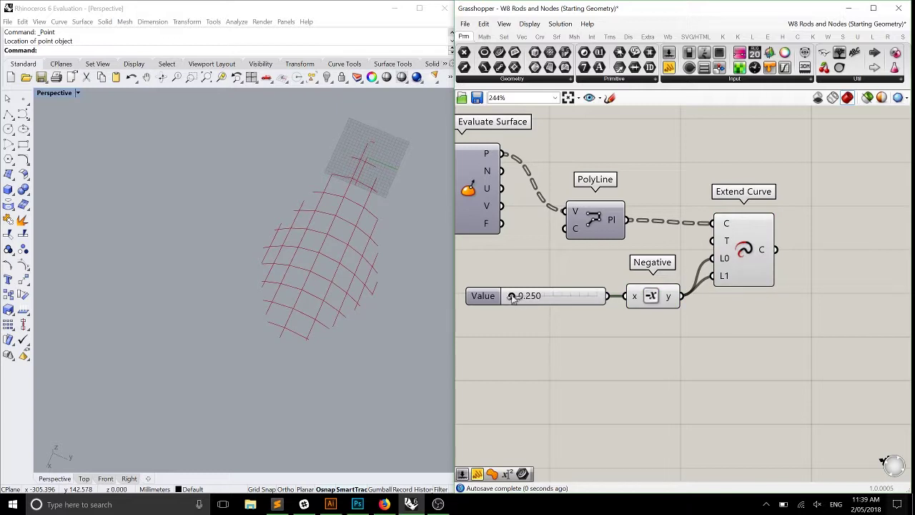
- Set the extension slider to 2.706 and read the error message on Extend Curve
drag(511, 296, 538, 303)
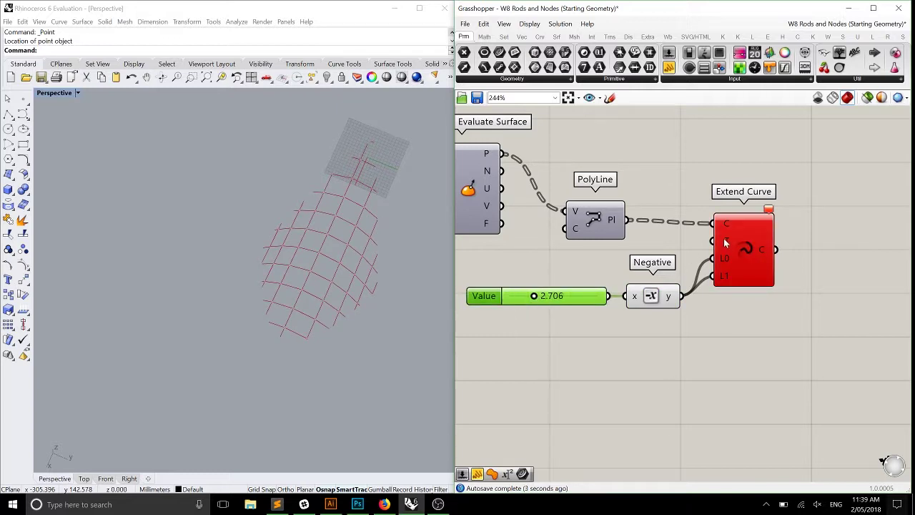
drag(725, 245, 734, 255)
scroll(781, 230, up, 1)
click(780, 158)
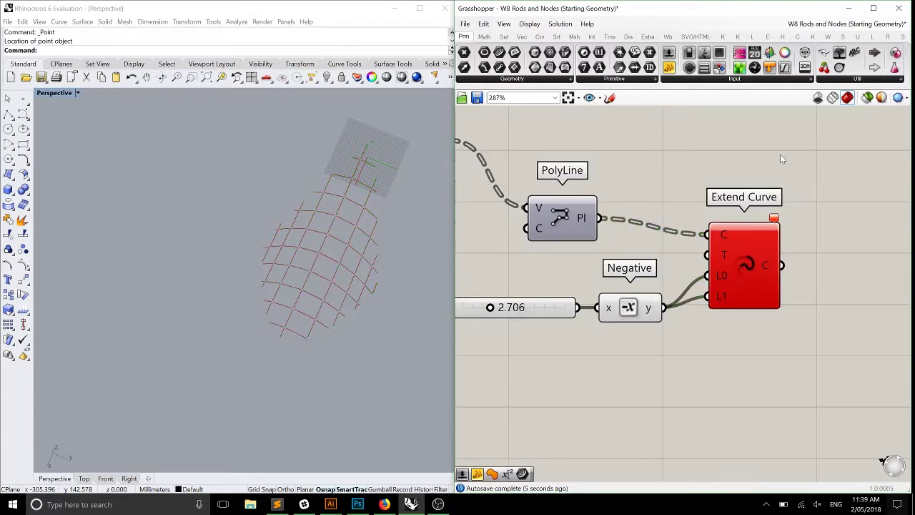
mouse_move(773, 219)
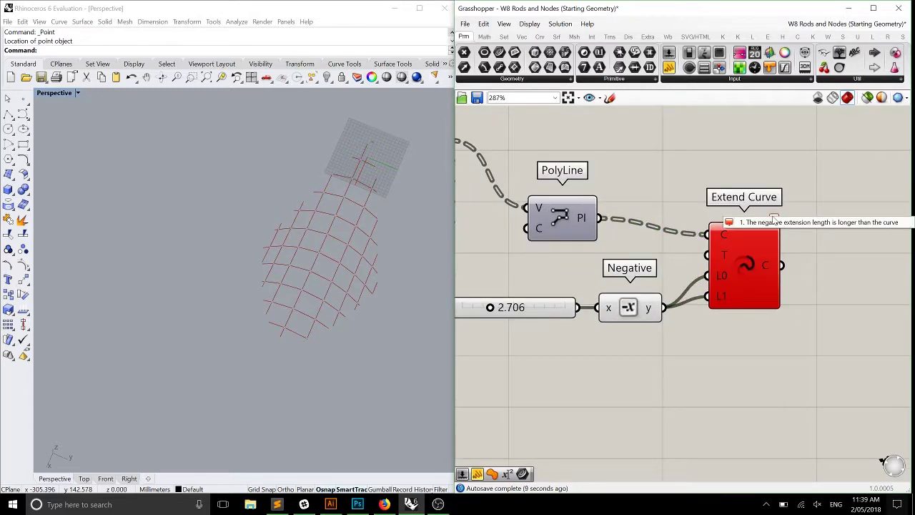
- Set the extension slider to 10 and examine the gaps between the shortened rods at the grid intersections
right_drag(380, 286, 299, 269)
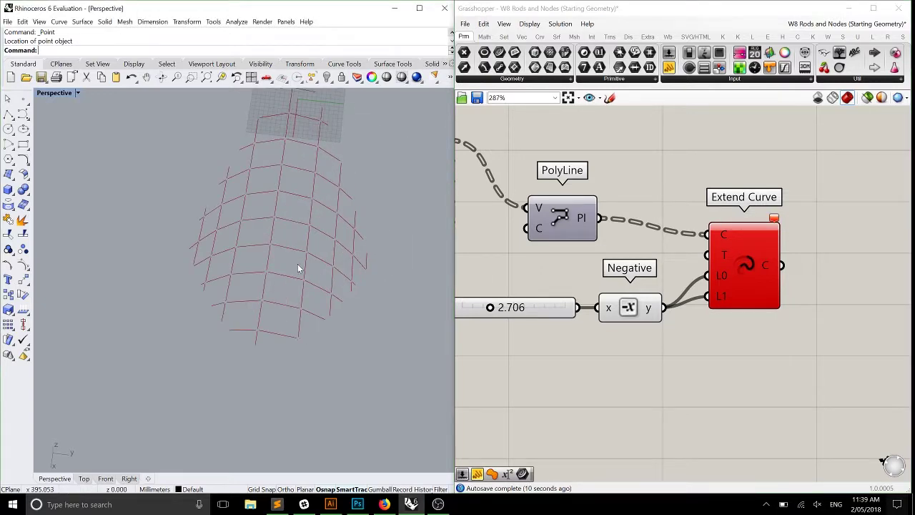
scroll(298, 269, up, 10)
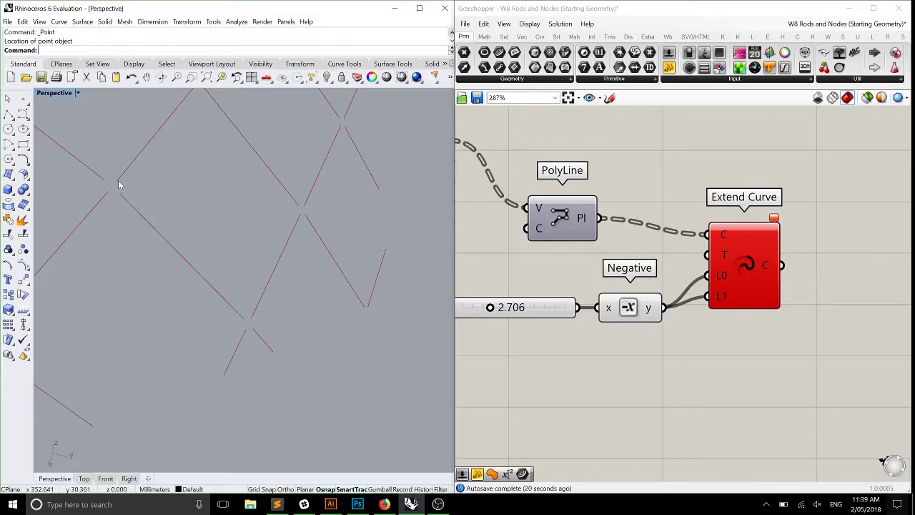
right_drag(121, 184, 327, 282)
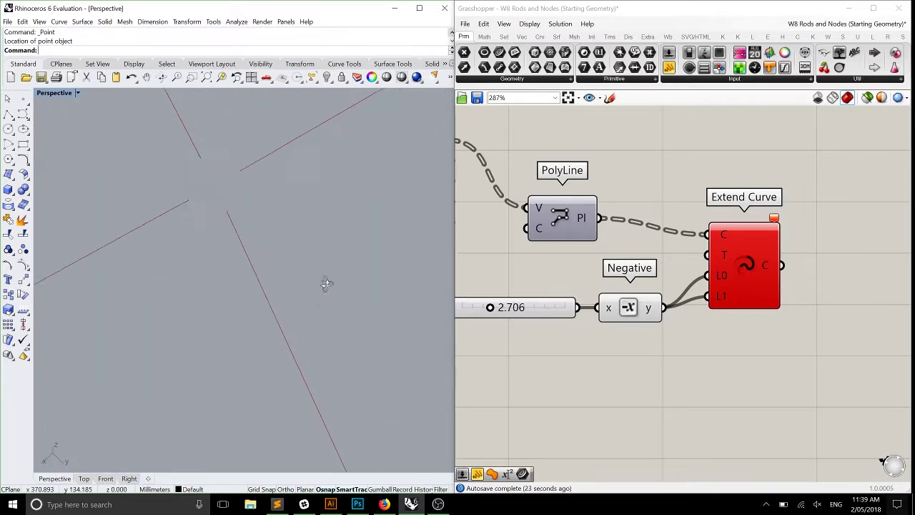
scroll(572, 286, up, 3)
drag(556, 289, 661, 293)
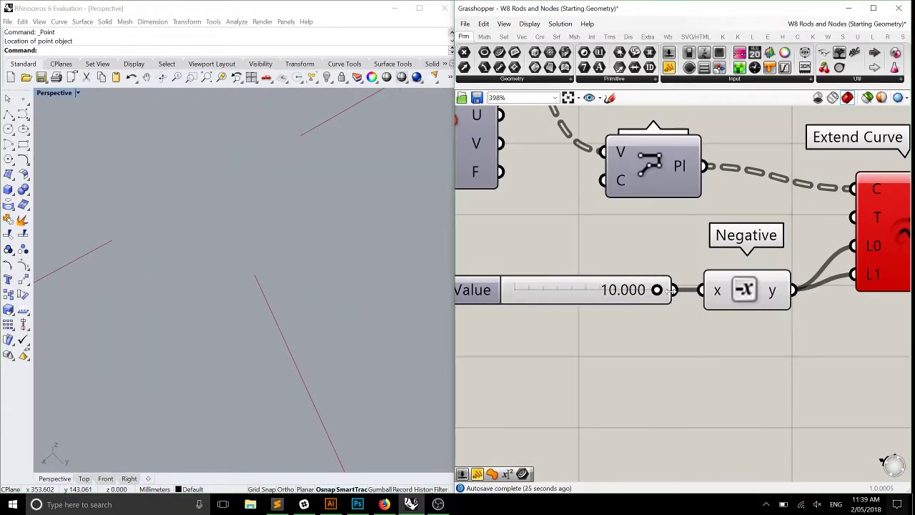
right_drag(277, 279, 187, 249)
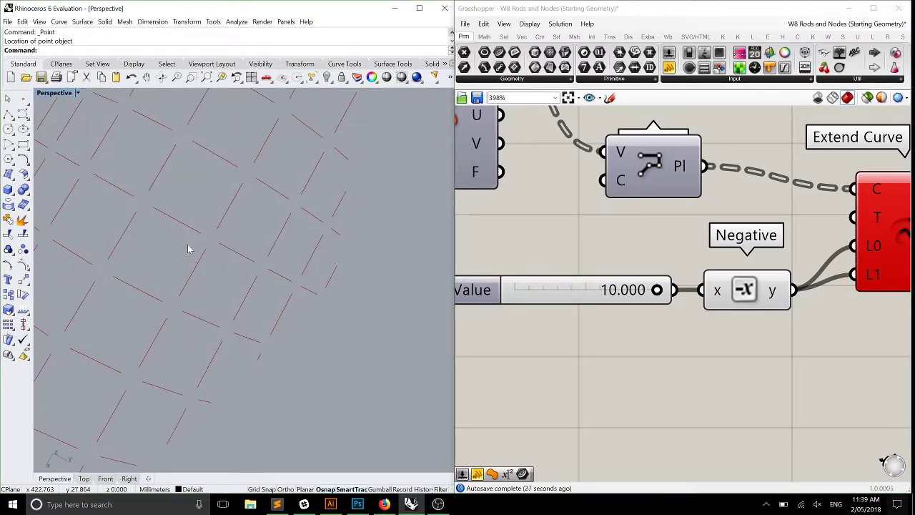
scroll(286, 266, down, 3)
right_drag(286, 265, 214, 253)
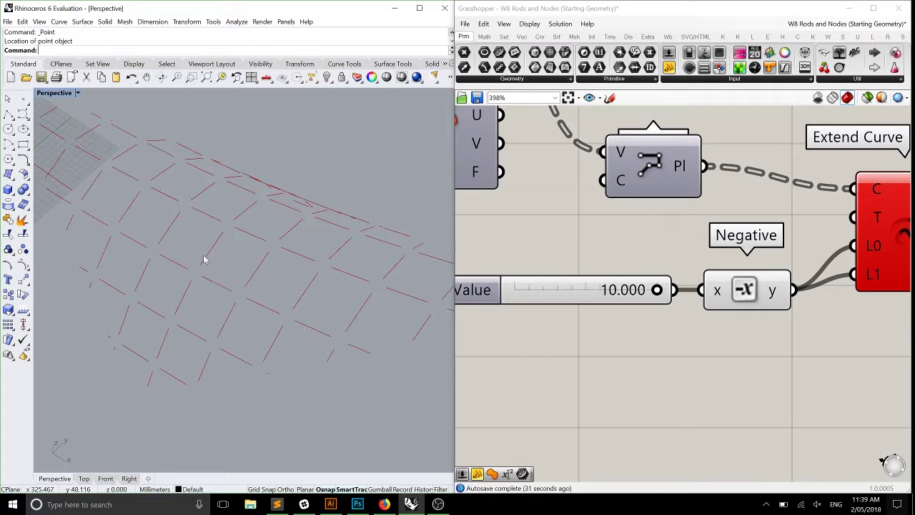
- Add two End Points components, connecting one to PolyLine's output and the other to Extend Curve's output, and compare their points
scroll(675, 245, down, 3)
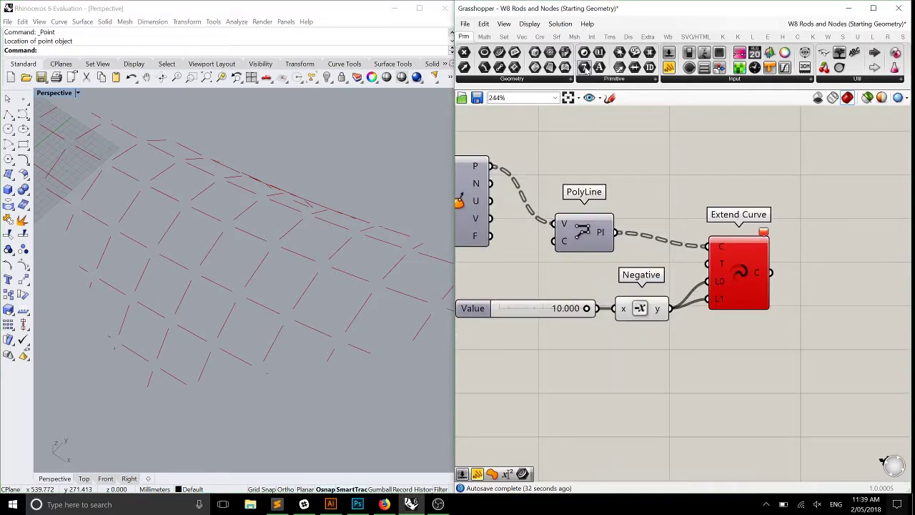
click(540, 37)
drag(479, 53, 676, 198)
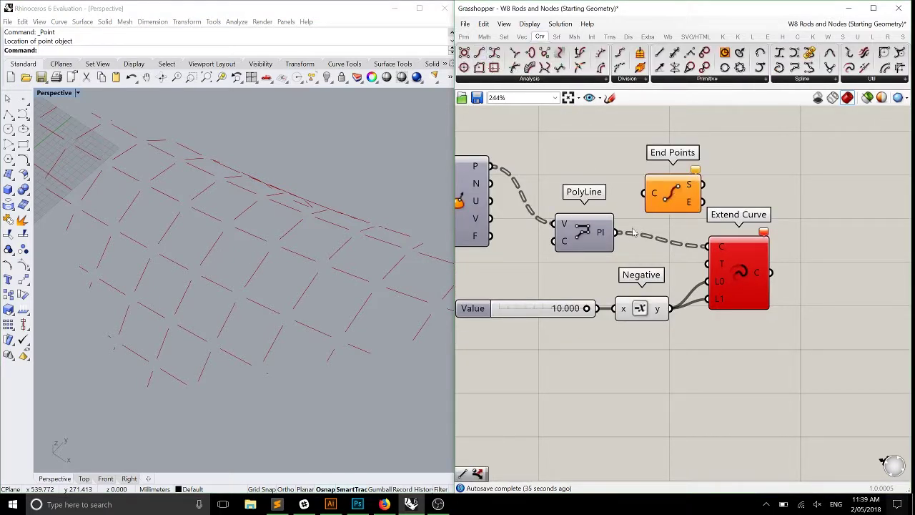
drag(616, 232, 829, 253)
drag(770, 273, 809, 246)
right_drag(809, 247, 718, 249)
click(751, 166)
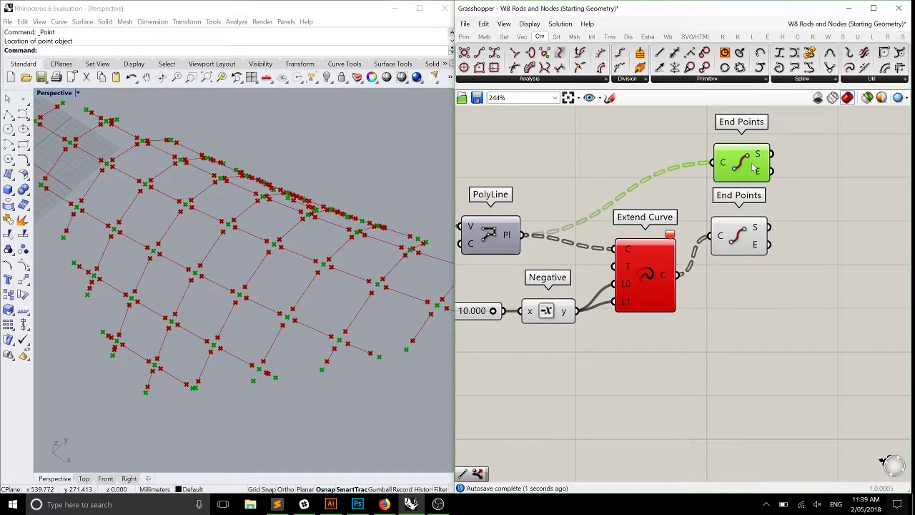
click(759, 193)
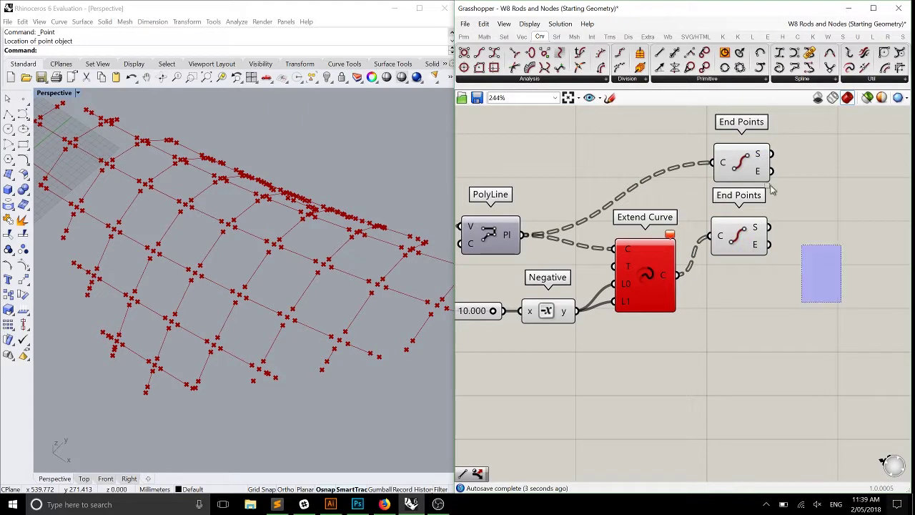
- Delete both End Points components
drag(780, 109, 705, 263)
key(Delete)
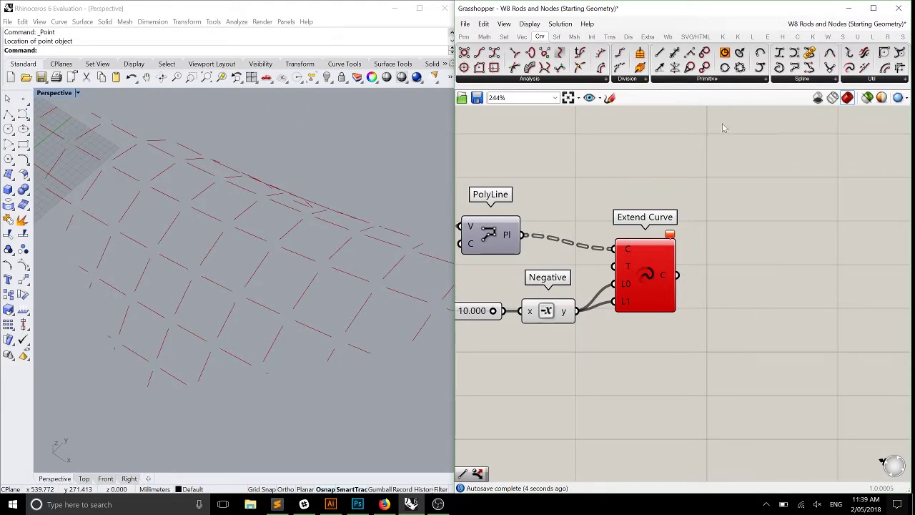
- Add a Null Item component beside Extend Curve for testing its output curves
click(504, 36)
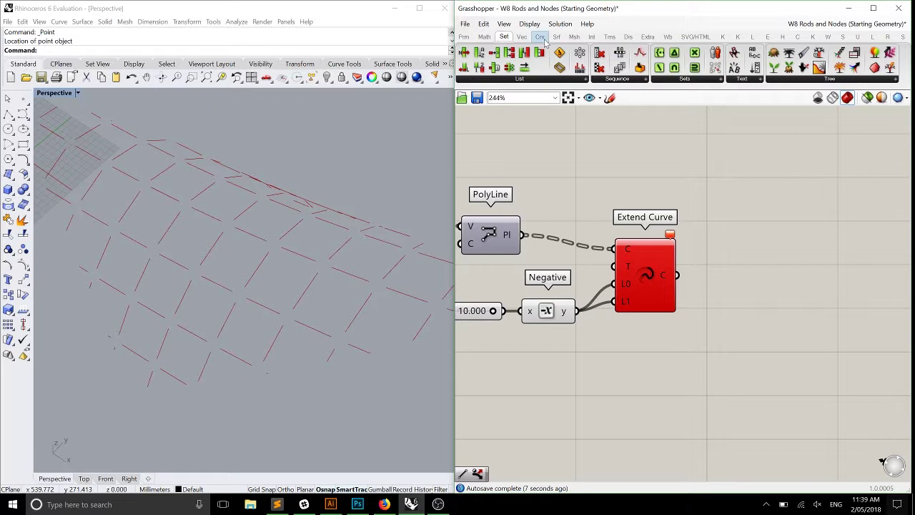
click(541, 38)
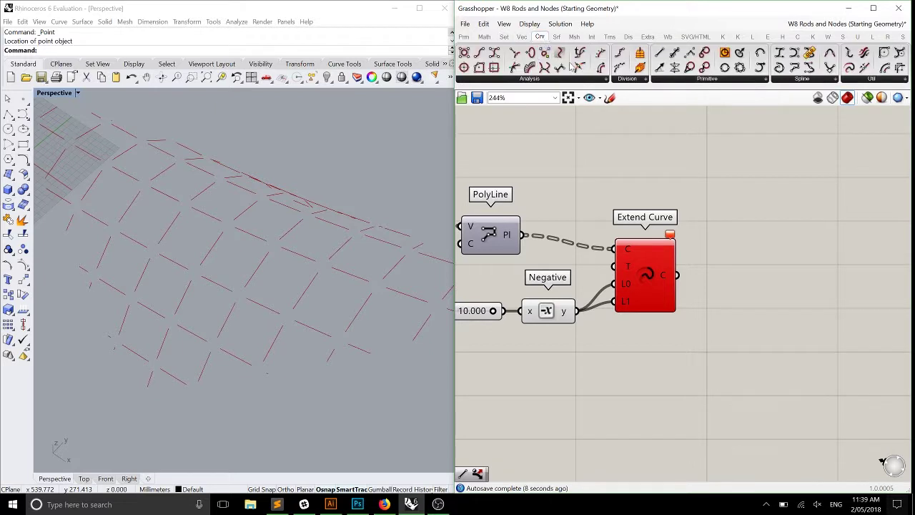
click(508, 38)
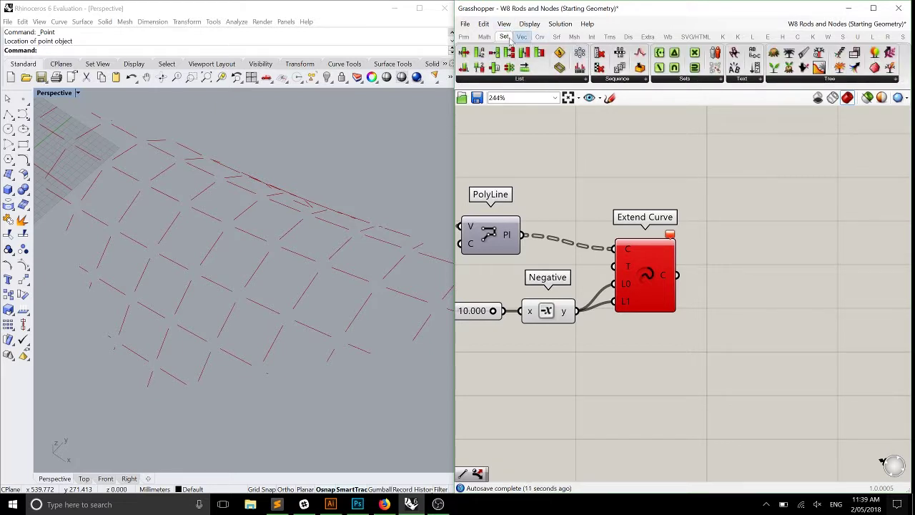
click(615, 79)
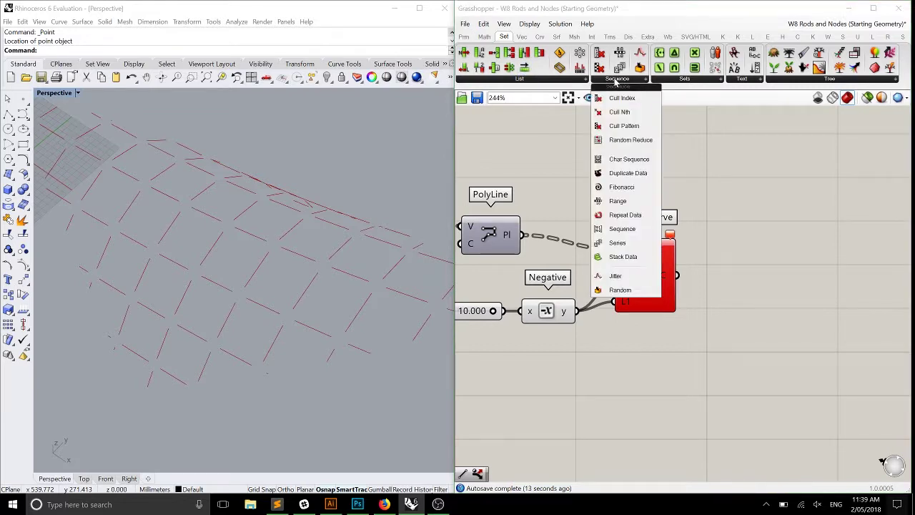
click(580, 80)
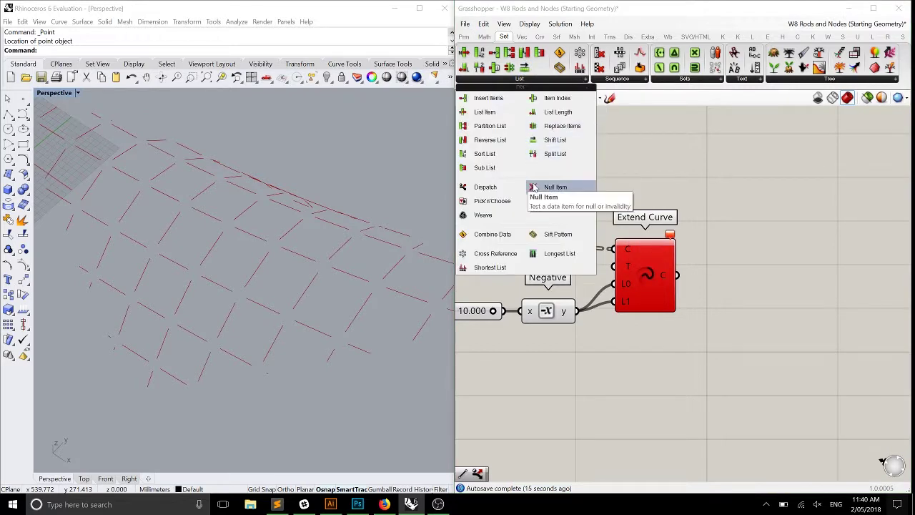
click(555, 187)
click(738, 206)
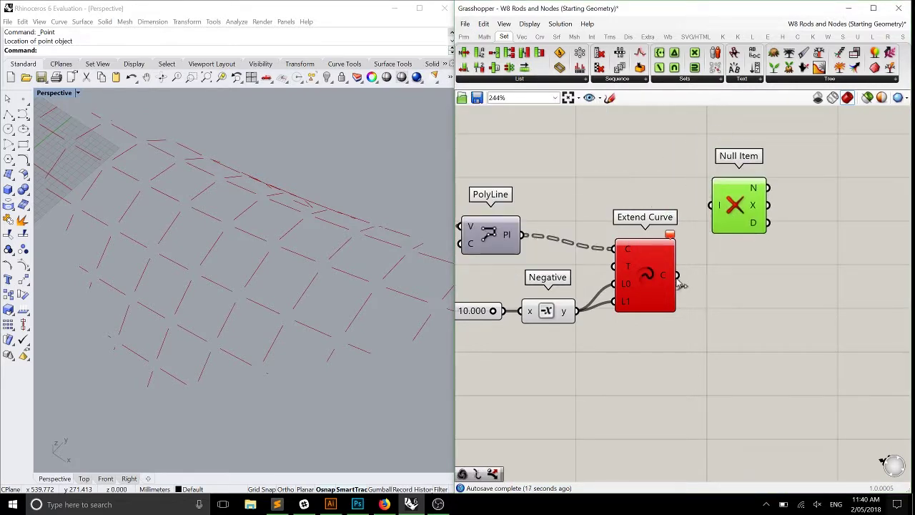
- Feed Extend Curve's output into Null Item, and add a Dispatch taking PolyLine's output as list and the null flags as pattern
drag(676, 275, 724, 220)
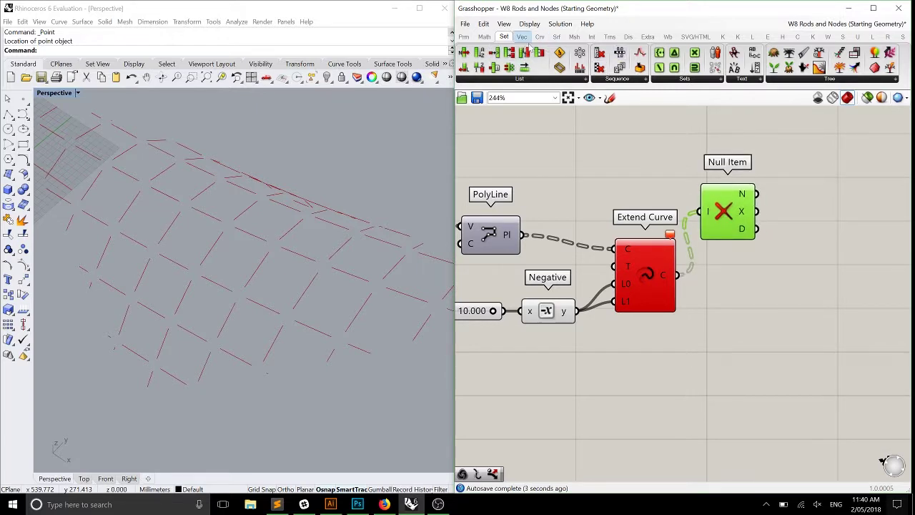
click(793, 79)
click(561, 81)
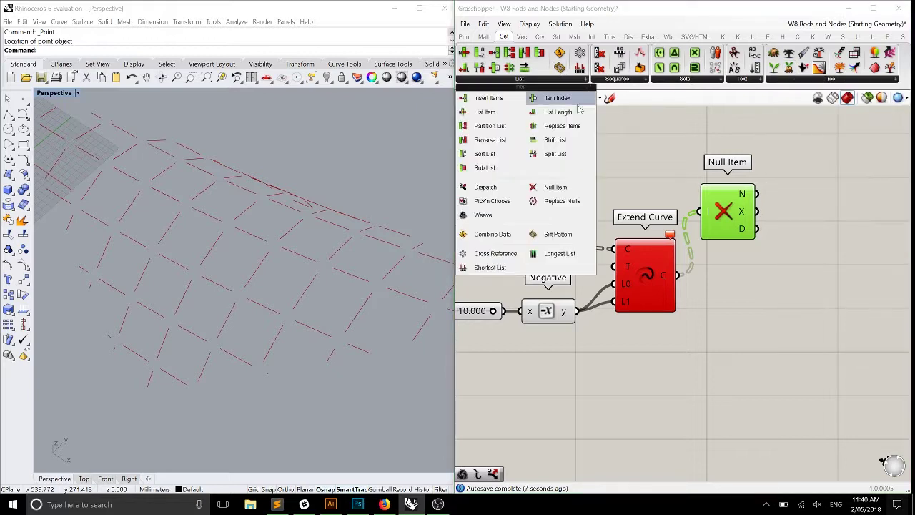
drag(773, 175, 799, 172)
drag(756, 194, 771, 182)
click(488, 232)
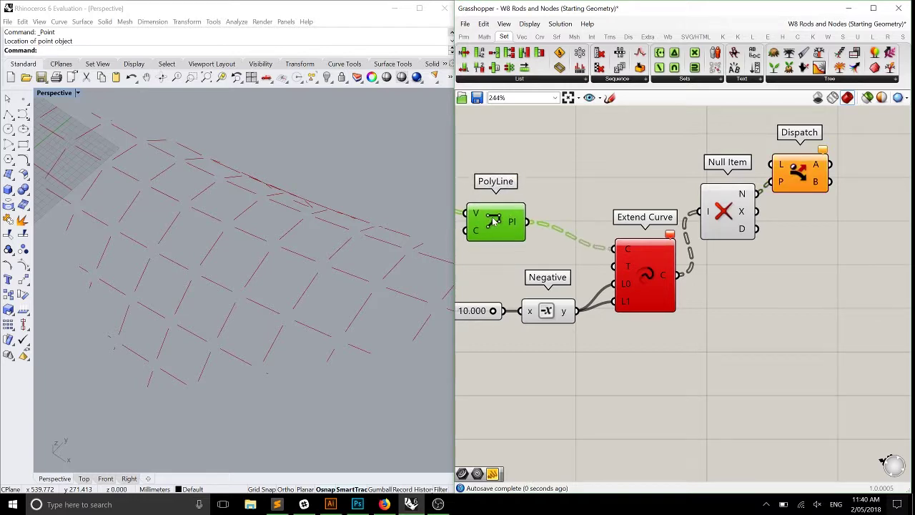
drag(522, 234, 770, 165)
right_drag(791, 190, 692, 185)
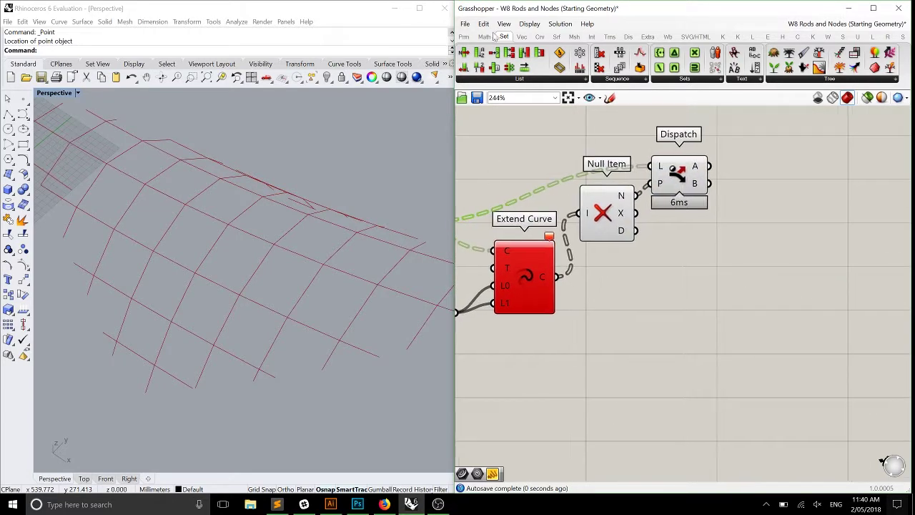
- Add a Curve parameter fed by Dispatch's B output, and hide the preview of Null Item and Dispatch
click(464, 37)
drag(499, 53, 769, 192)
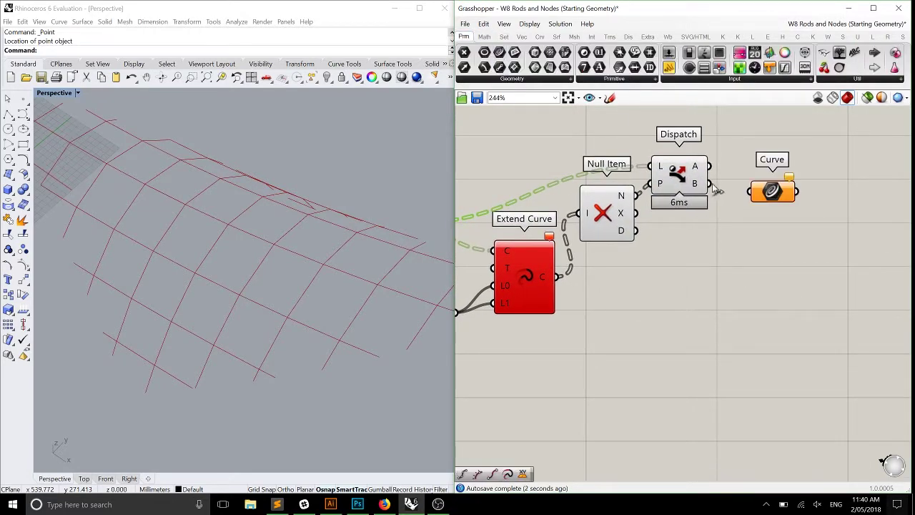
drag(709, 183, 747, 184)
drag(720, 222, 592, 156)
middle_click(606, 157)
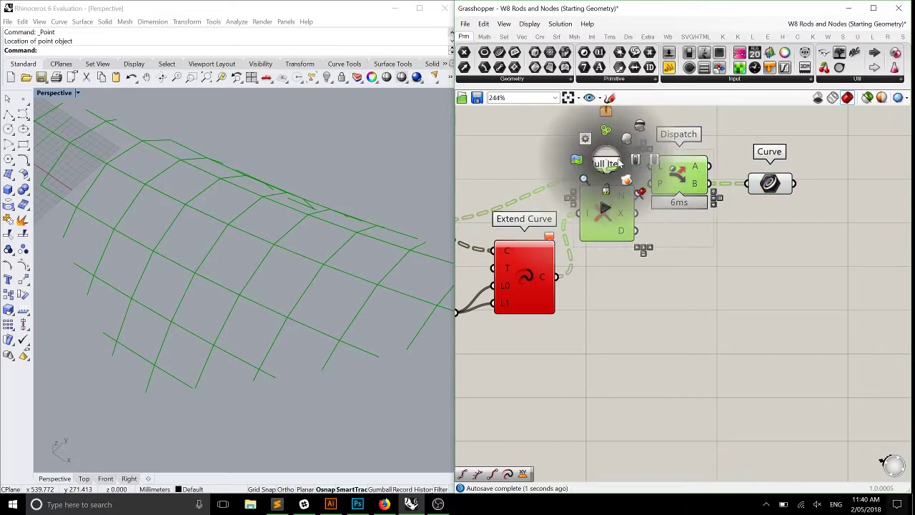
- Review which curves pass from PolyLine and Extend Curve through Null Item and Dispatch into the Curve parameter
right_drag(323, 261, 339, 289)
scroll(749, 226, down, 2)
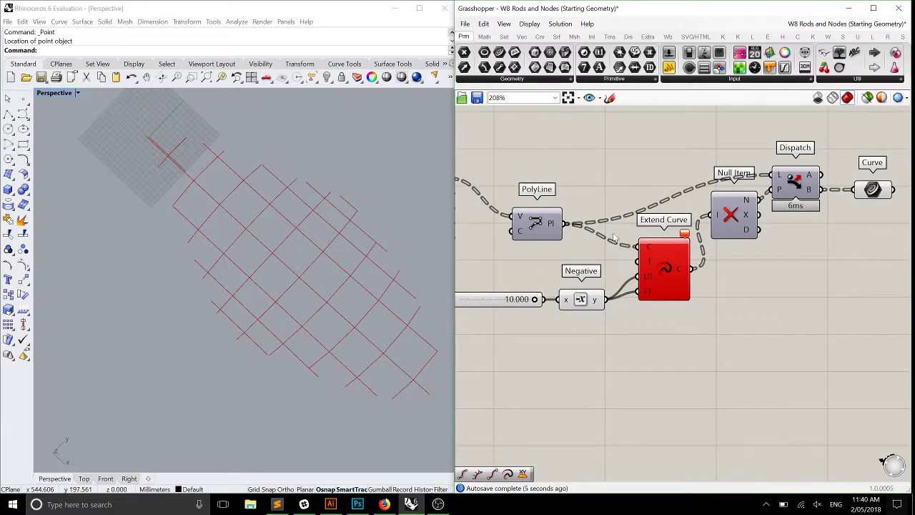
scroll(613, 238, up, 1)
click(523, 223)
click(679, 286)
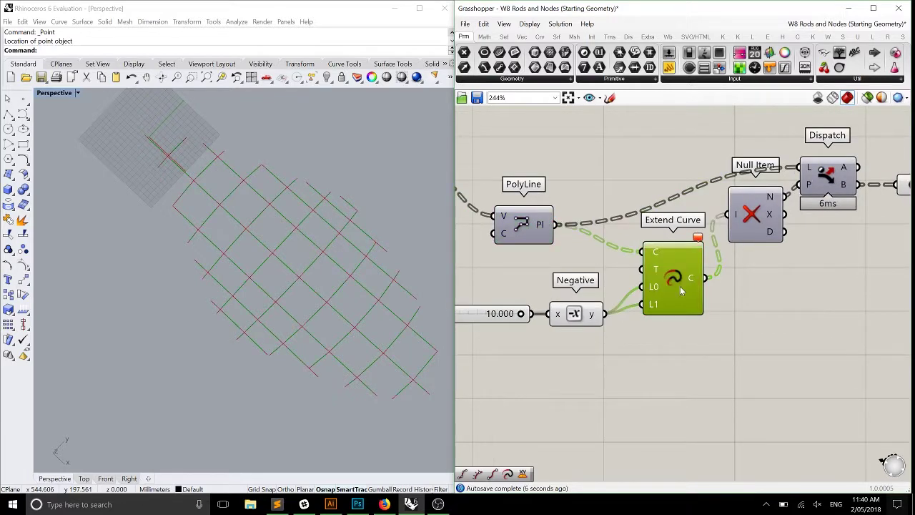
click(759, 218)
right_drag(820, 172, 750, 186)
click(750, 186)
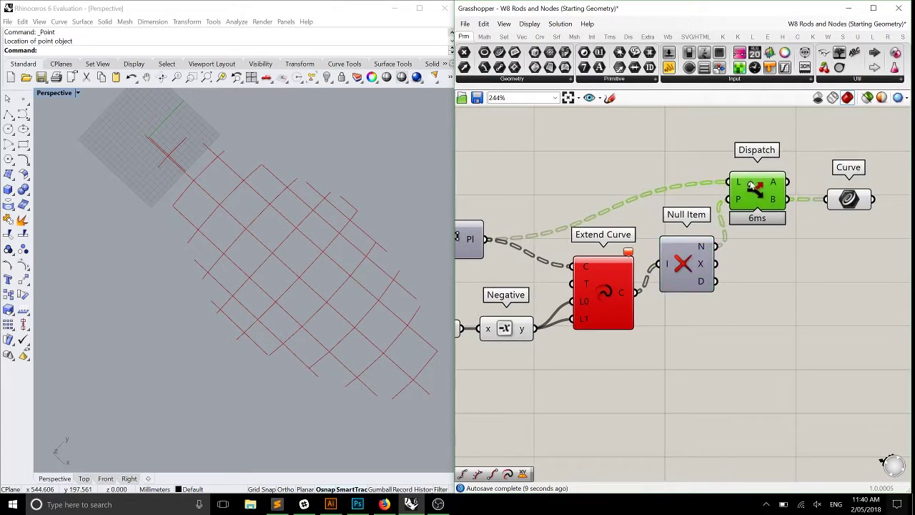
drag(751, 184, 749, 185)
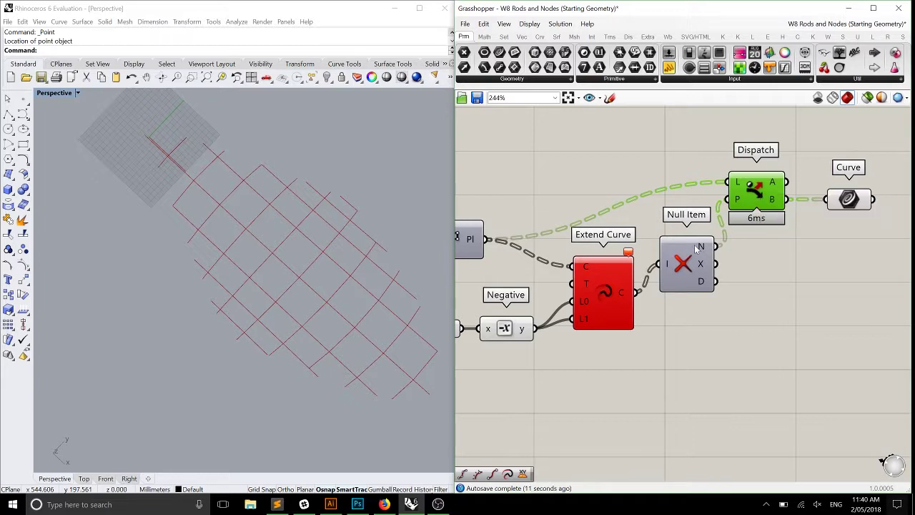
scroll(696, 248, down, 1)
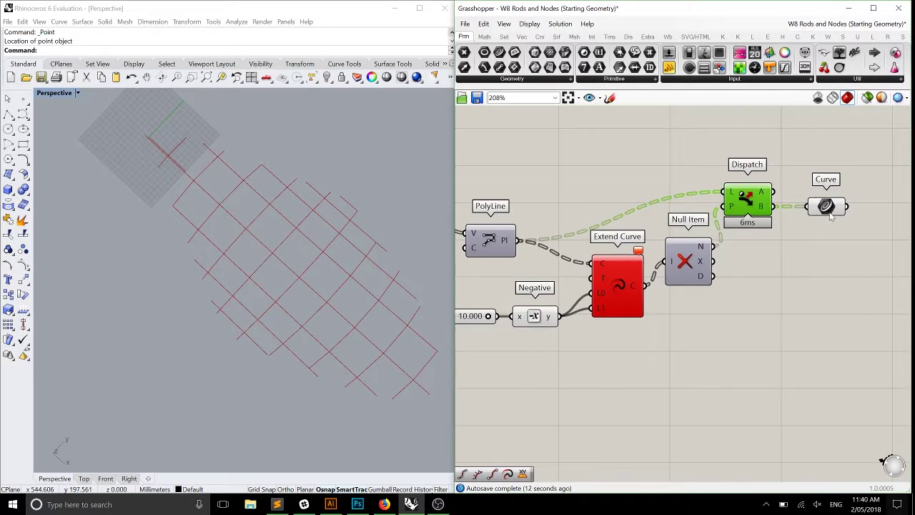
drag(829, 217, 816, 216)
drag(502, 243, 500, 237)
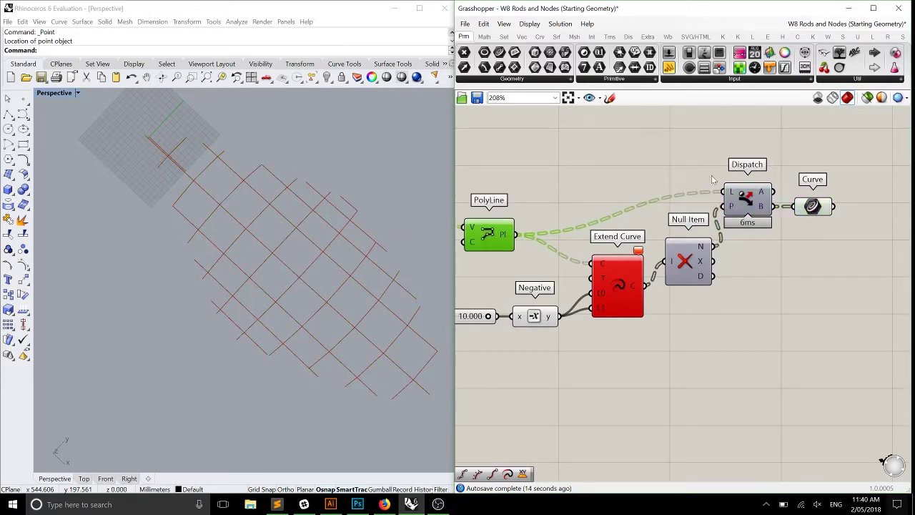
drag(745, 197, 741, 197)
click(719, 237)
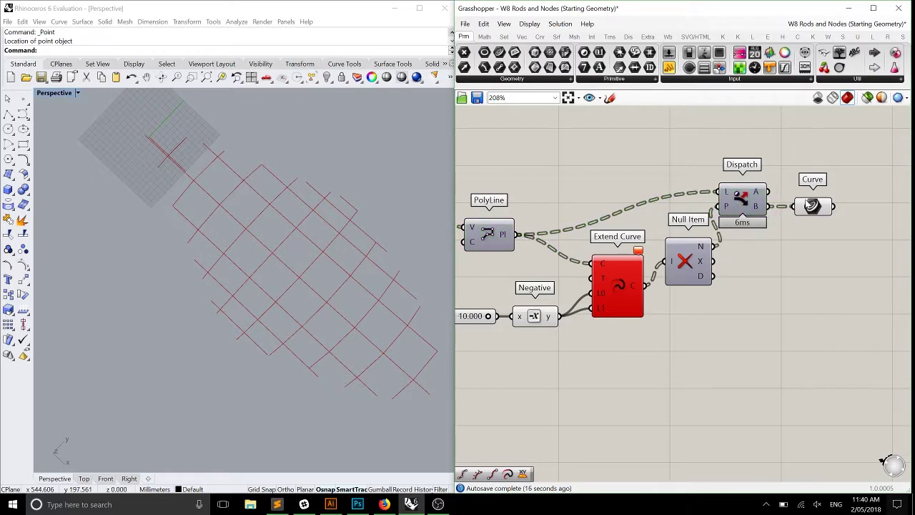
click(810, 205)
- Add two End Points components, feeding one from the filtered Curve parameter and the other from Extend Curve's output
scroll(629, 215, up, 1)
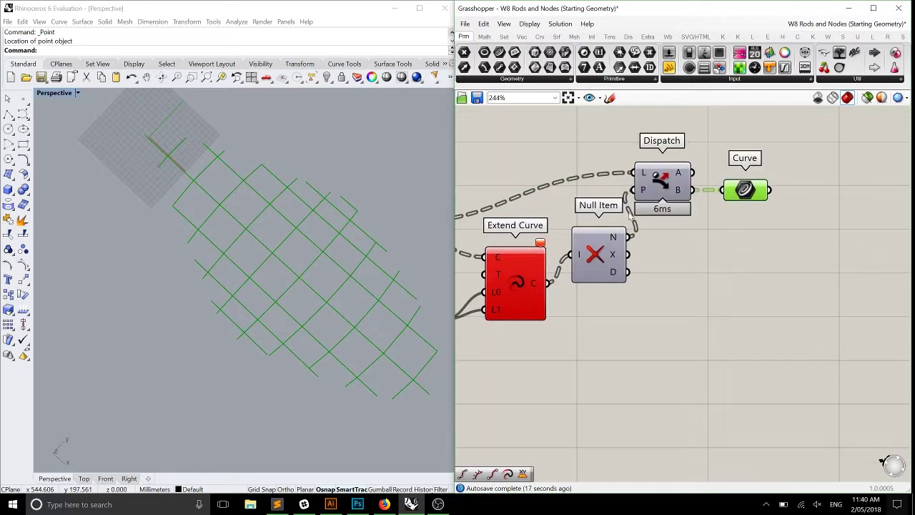
click(540, 36)
drag(550, 286, 794, 250)
click(666, 287)
drag(769, 189, 793, 248)
drag(759, 306, 811, 305)
right_drag(811, 305, 728, 283)
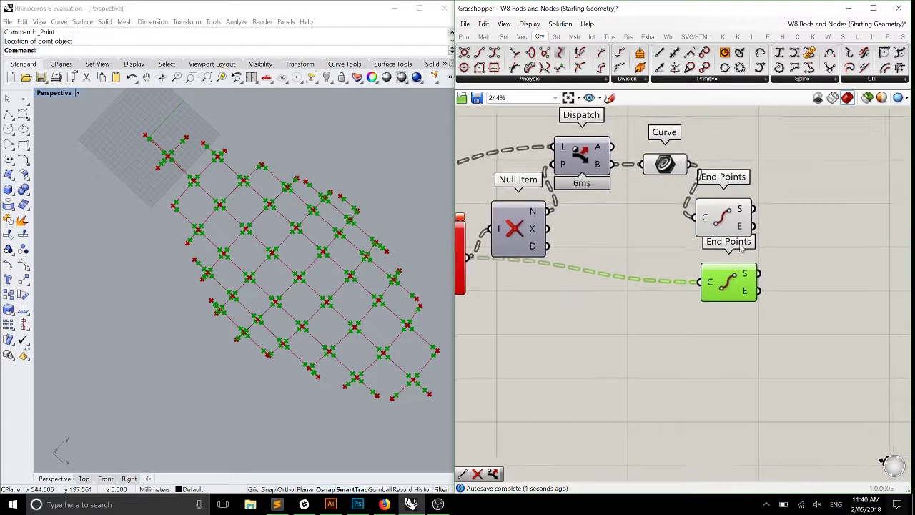
- Add two Line components, one joining the S outputs and the other joining the E outputs of both End Points components
scroll(743, 214, up, 1)
drag(809, 185, 818, 213)
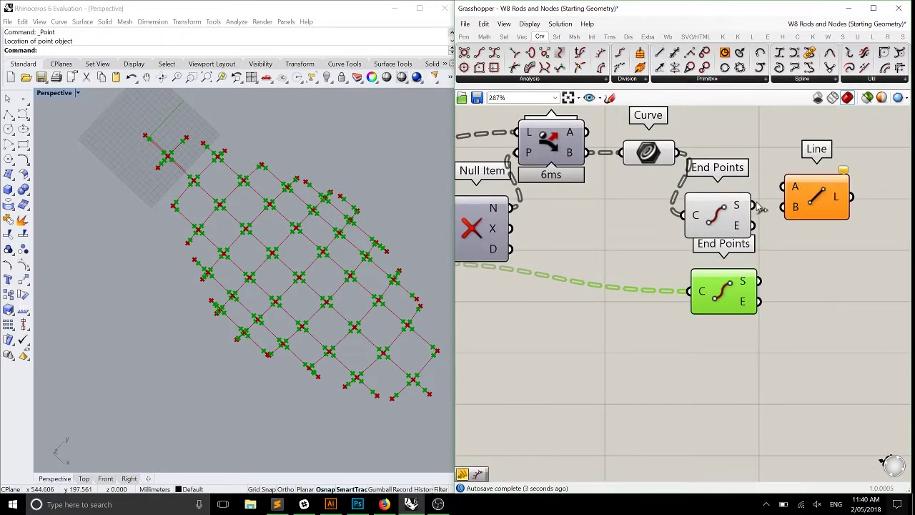
drag(755, 205, 791, 206)
click(818, 214)
drag(759, 281, 843, 286)
drag(754, 226, 812, 275)
drag(758, 300, 812, 294)
right_drag(569, 317, 628, 300)
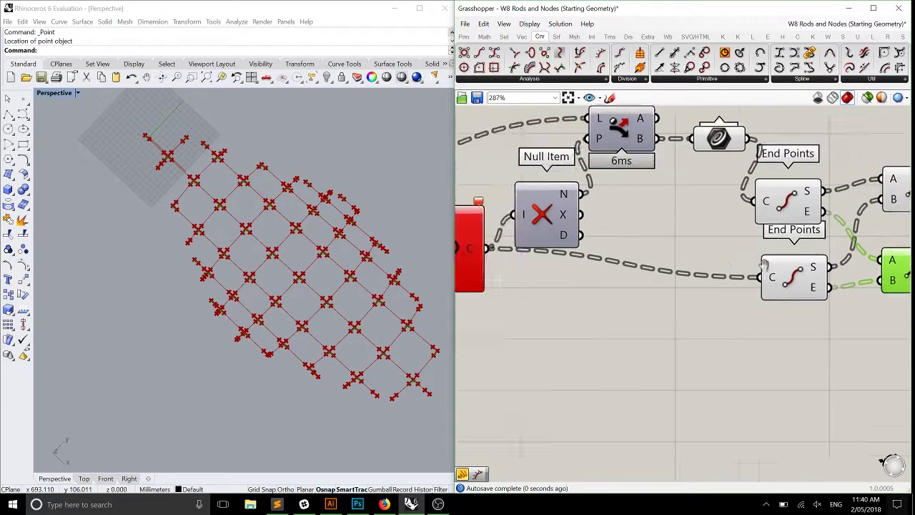
- Hide the preview of the Dispatch, Curve and both End Points components
scroll(836, 300, down, 2)
drag(837, 304, 670, 141)
middle_click(713, 148)
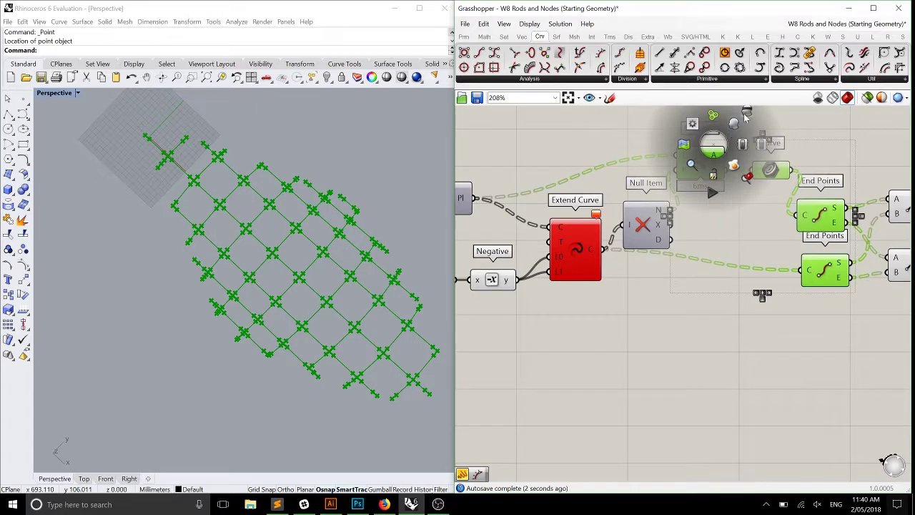
click(747, 114)
right_drag(416, 286, 480, 227)
scroll(688, 267, down, 3)
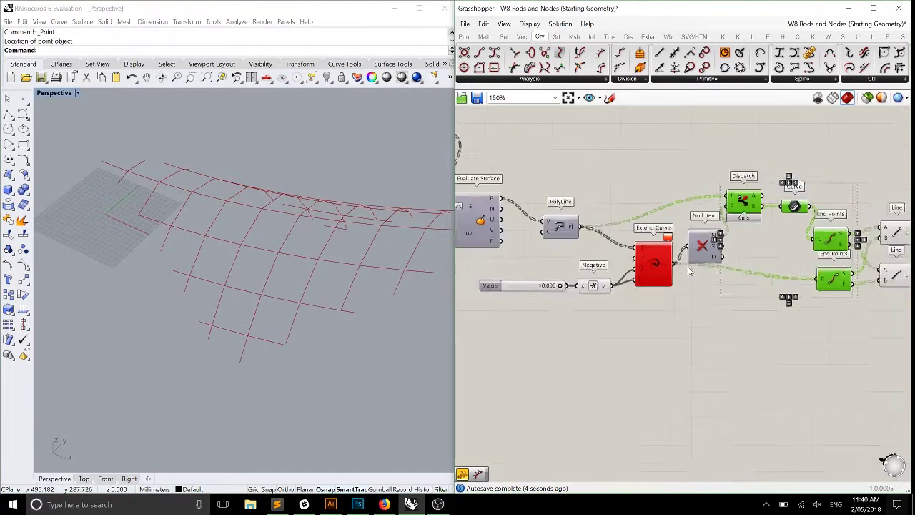
- Turn off the preview of the whole definition and re-enable it only for the two Line components
key(ctrl+a)
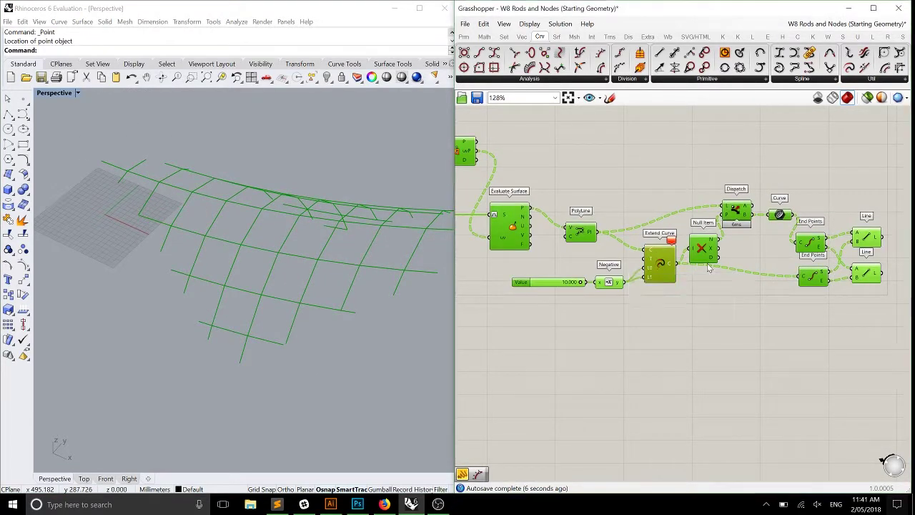
scroll(653, 265, up, 1)
middle_click(653, 265)
click(657, 300)
right_drag(798, 256, 628, 256)
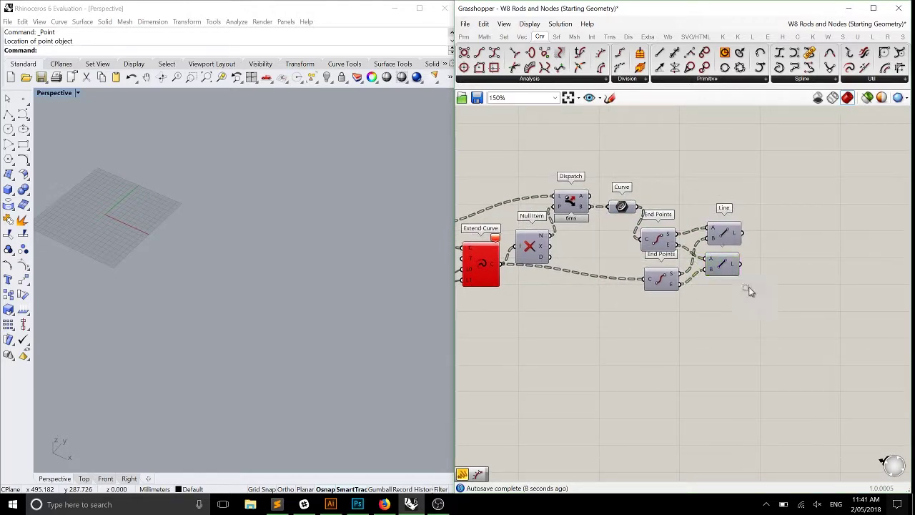
drag(745, 290, 698, 207)
middle_click(725, 214)
click(745, 196)
- Examine the short node lines at the grid intersections and highlight which ones each Line component produces
scroll(336, 239, up, 5)
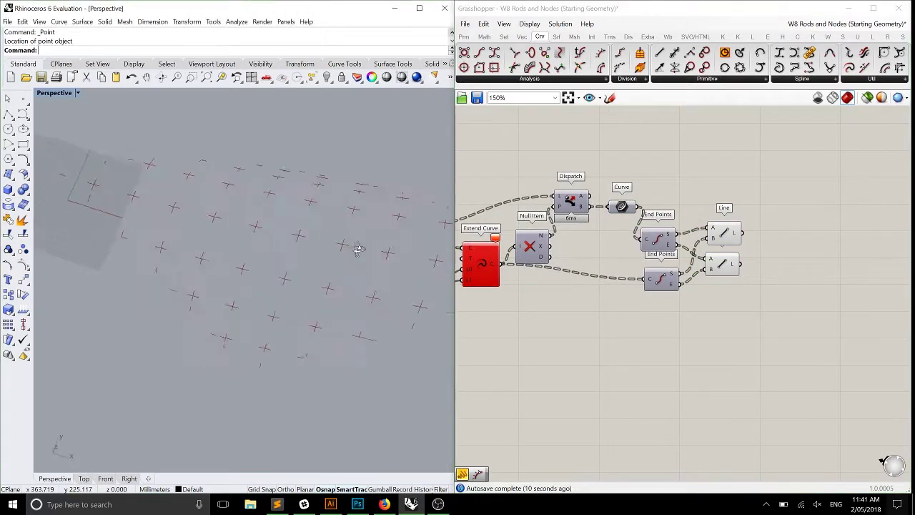
scroll(329, 221, down, 8)
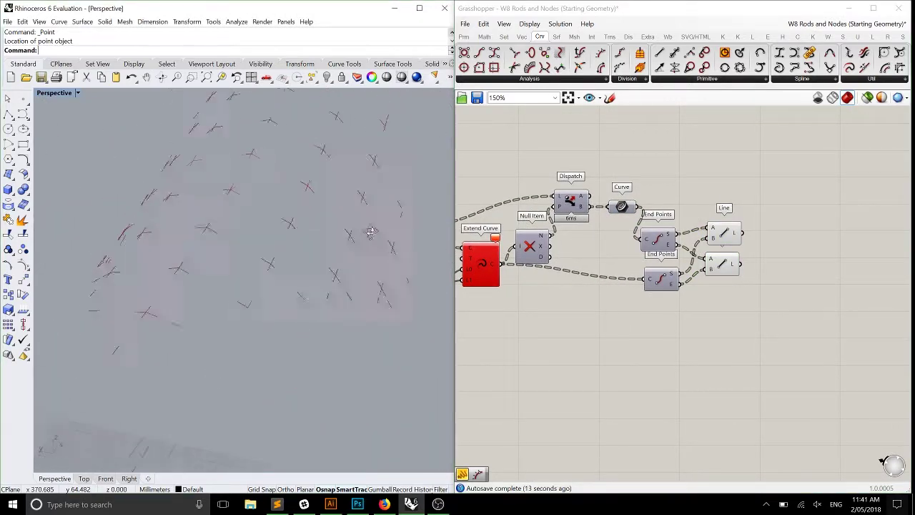
scroll(307, 276, up, 2)
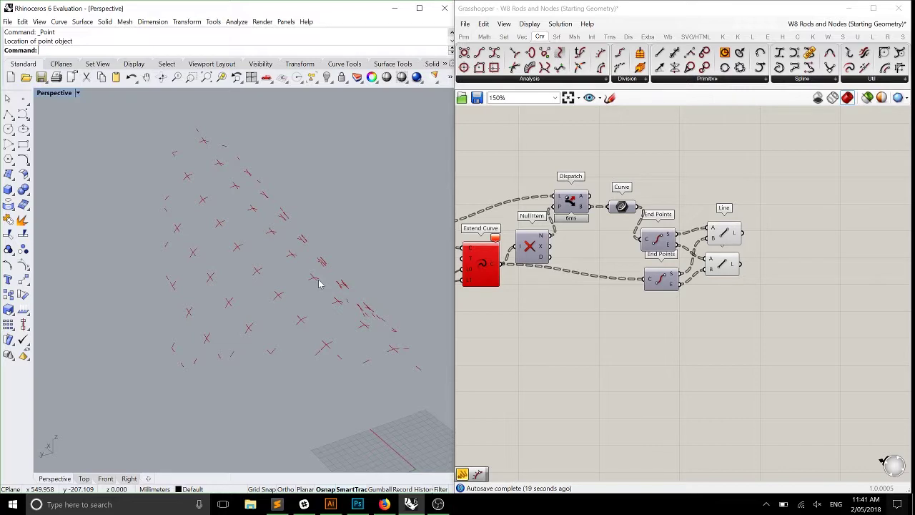
scroll(307, 272, up, 6)
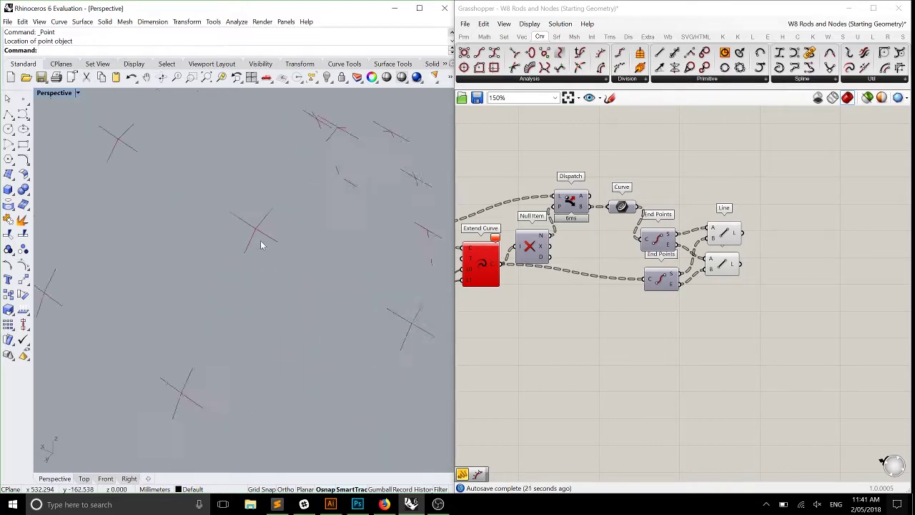
scroll(257, 243, down, 8)
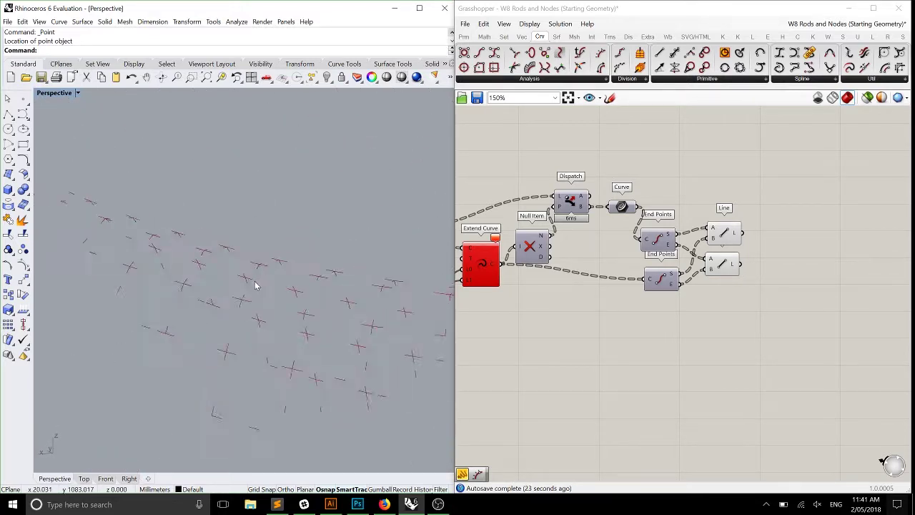
right_drag(291, 259, 389, 341)
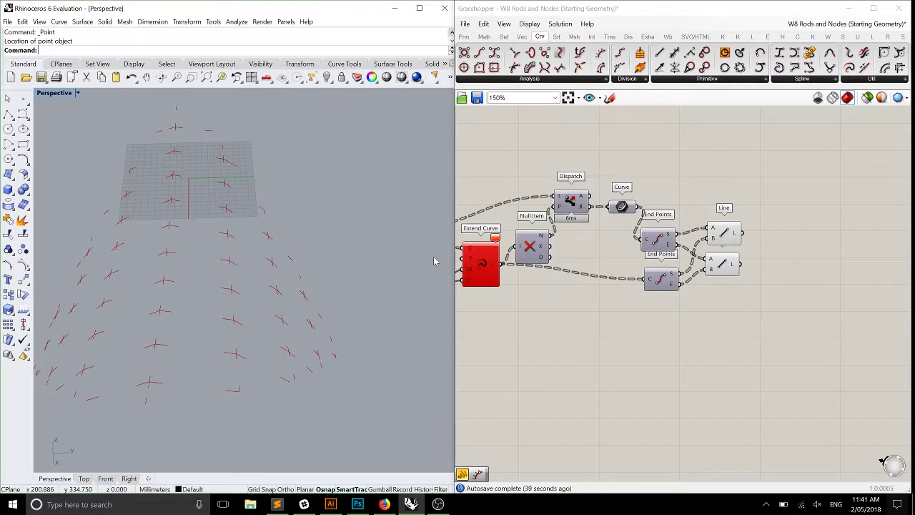
scroll(743, 240, up, 5)
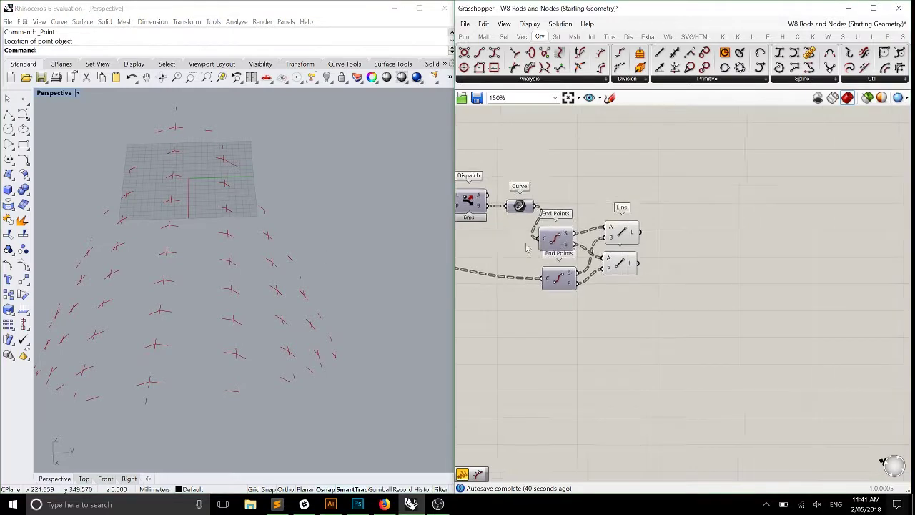
click(682, 218)
drag(682, 218, 678, 223)
drag(679, 300, 694, 307)
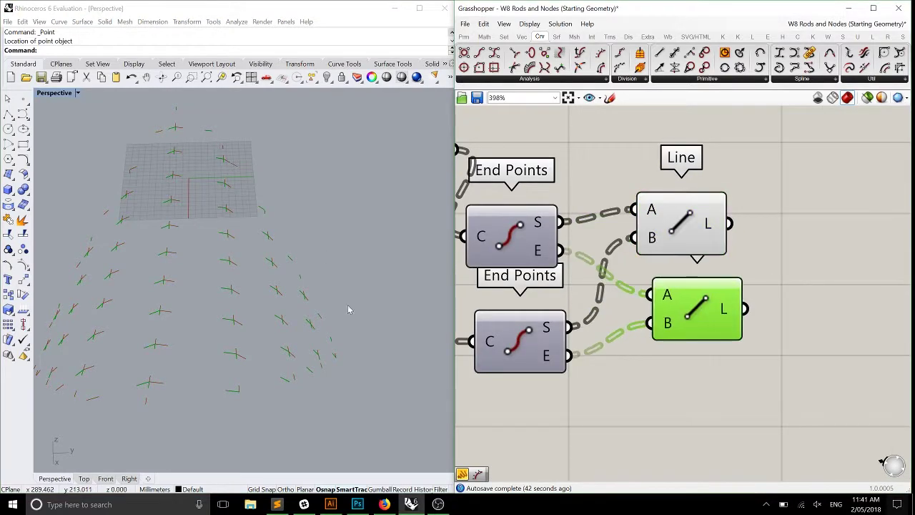
right_drag(347, 311, 329, 271)
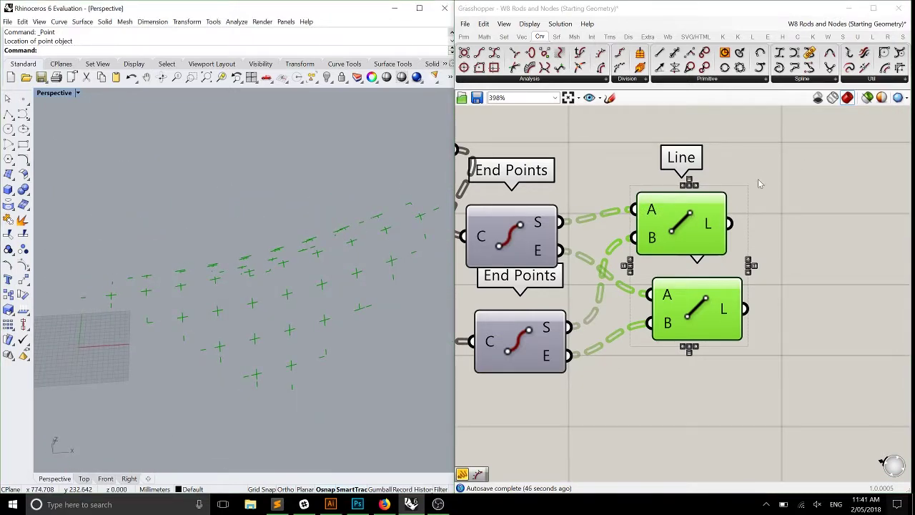
- Add a Flatten Tree component and connect both Line outputs to its T input
click(749, 211)
scroll(749, 211, down, 1)
right_drag(750, 211, 640, 209)
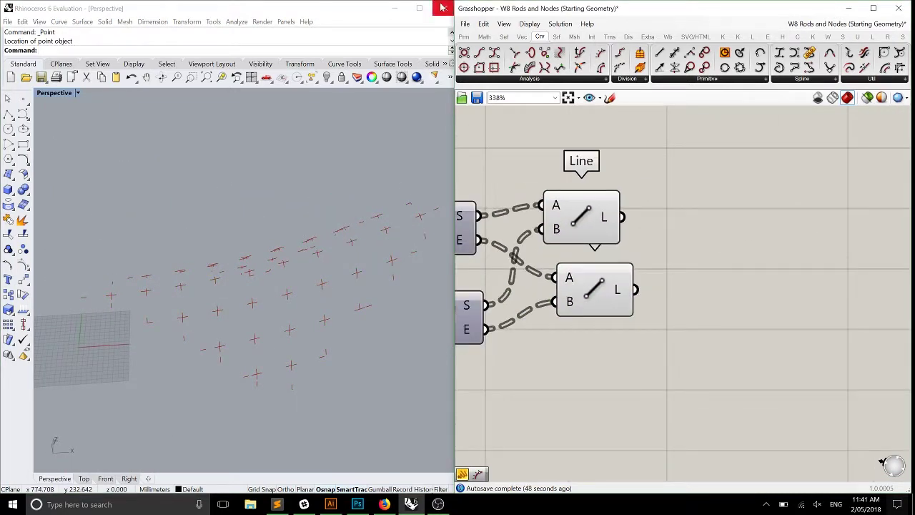
click(504, 36)
drag(774, 52, 715, 236)
drag(622, 216, 759, 232)
shift+drag(634, 289, 717, 217)
click(639, 321)
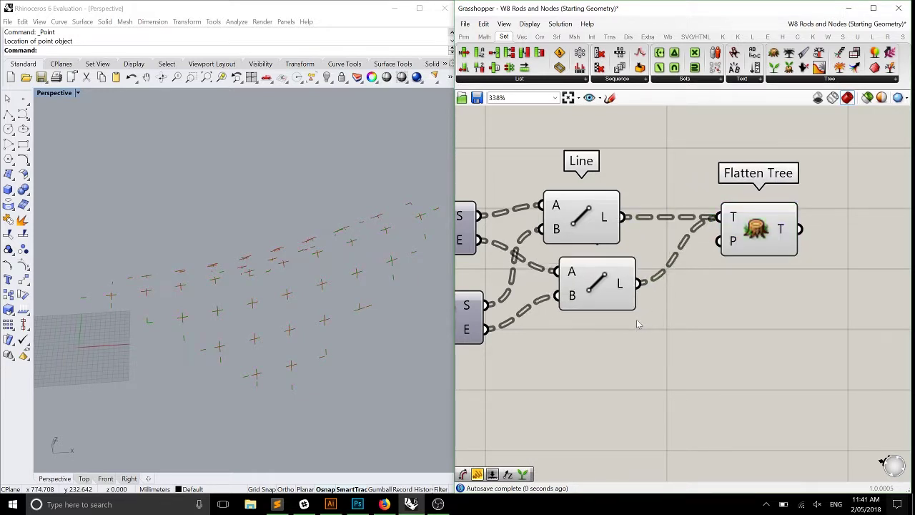
- Hide the preview of both Line components
scroll(711, 346, down, 3)
drag(711, 345, 599, 213)
middle_click(599, 213)
click(650, 174)
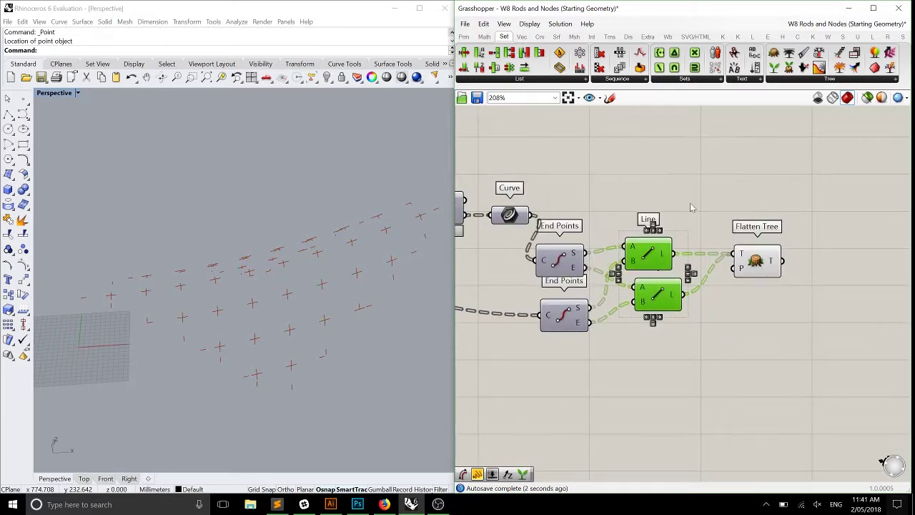
- Add a Pipe component beside Flatten Tree and connect the Flatten Tree output to its C input
click(693, 208)
right_drag(729, 320, 581, 277)
scroll(606, 203, up, 2)
click(611, 228)
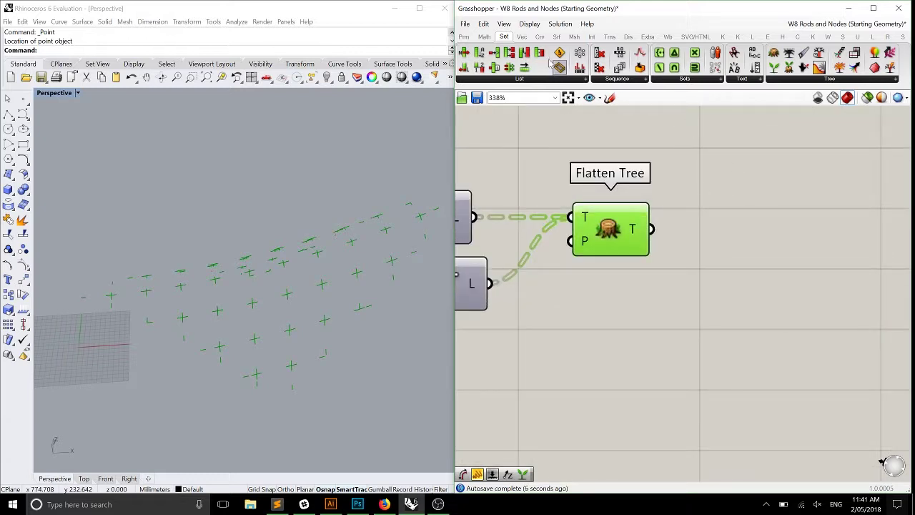
click(540, 36)
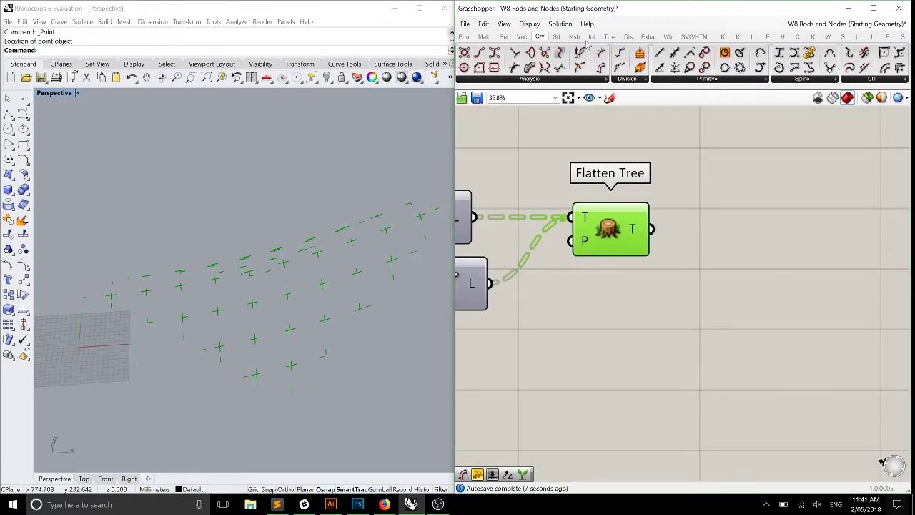
click(556, 36)
drag(734, 69, 742, 229)
click(750, 179)
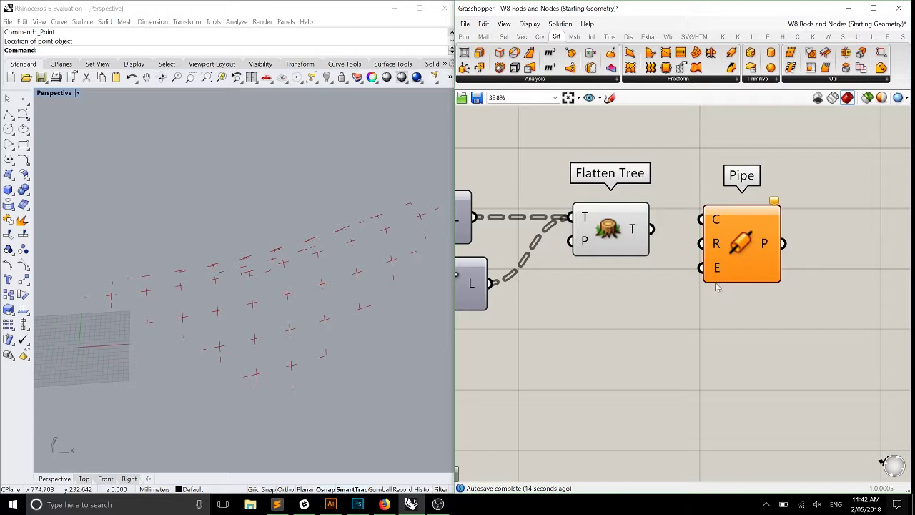
drag(651, 229, 717, 225)
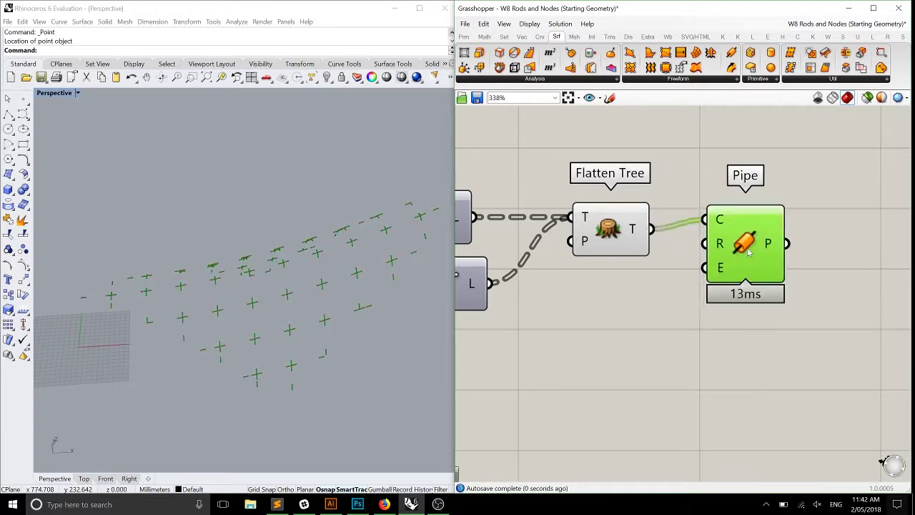
- Inspect the piped nodes up close and check the number set on the Pipe's R input
scroll(293, 270, up, 5)
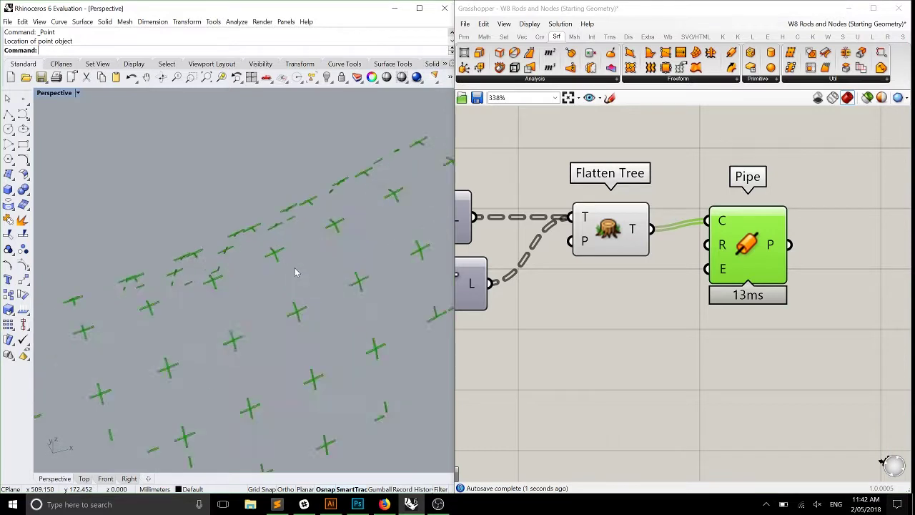
right_click(724, 244)
mouse_move(768, 336)
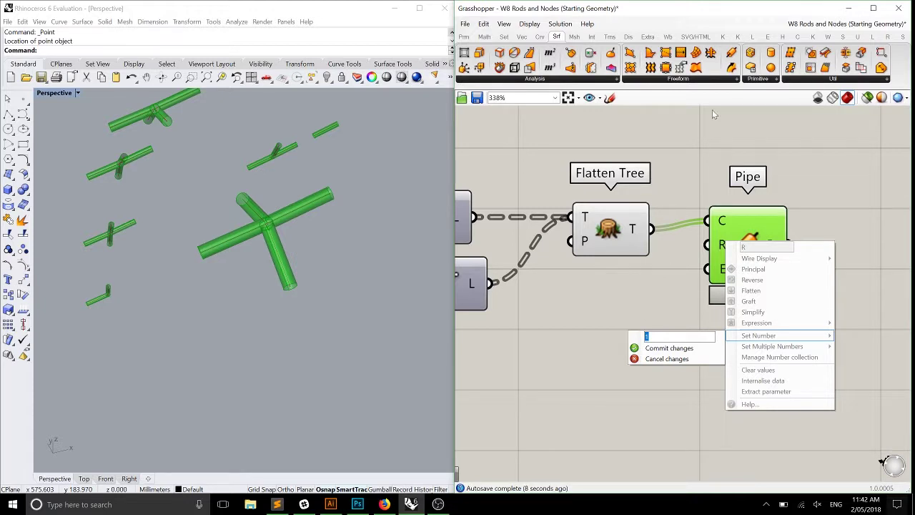
click(690, 179)
click(746, 236)
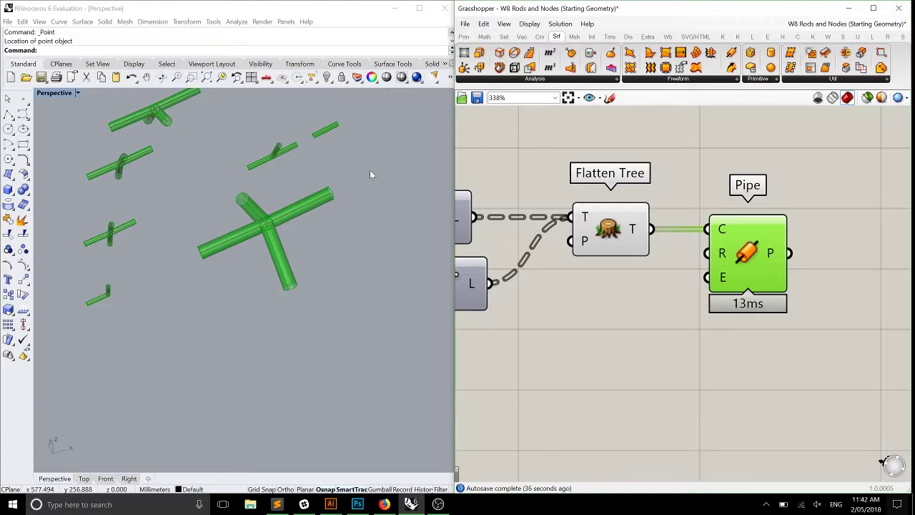
- Add a Panel with the value 5 below Flatten Tree and shrink it to a compact size
click(464, 37)
drag(668, 67, 611, 378)
text(5)
click(468, 400)
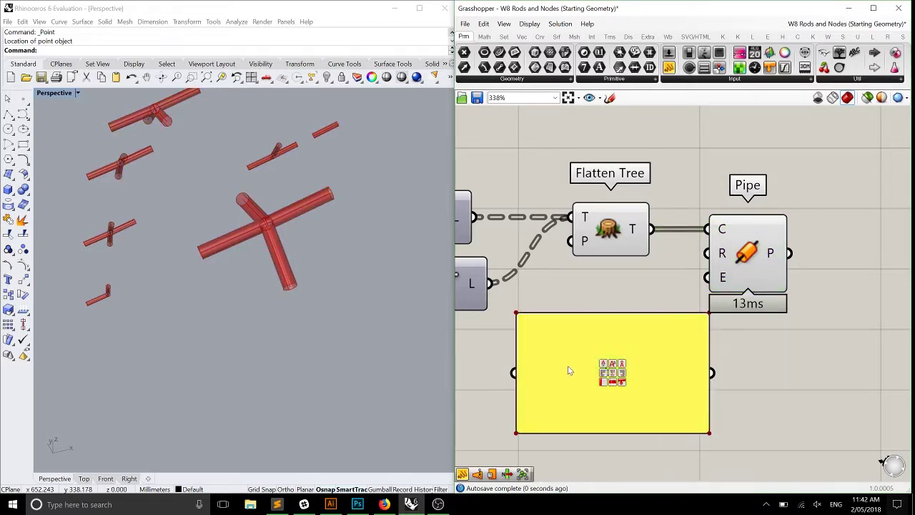
scroll(608, 370, down, 2)
scroll(676, 304, up, 2)
scroll(600, 228, up, 2)
scroll(529, 167, down, 4)
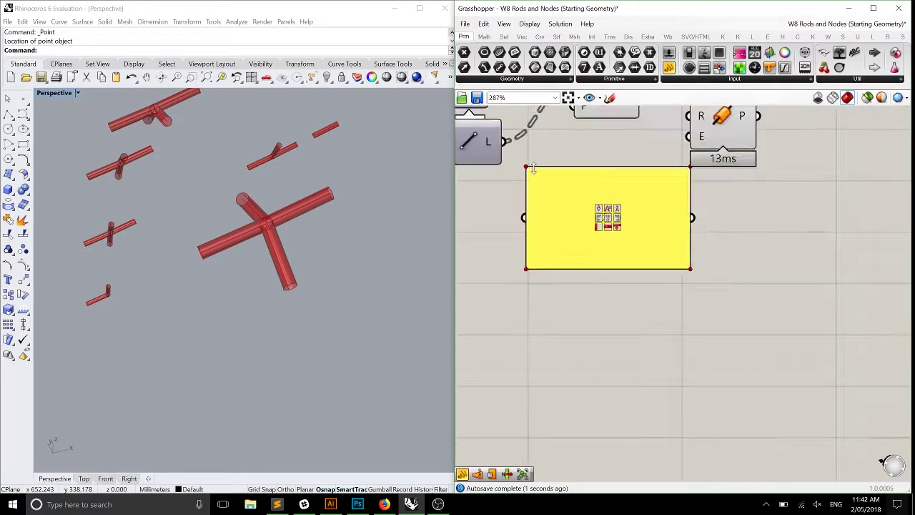
scroll(526, 169, up, 1)
scroll(527, 169, down, 2)
scroll(500, 197, up, 4)
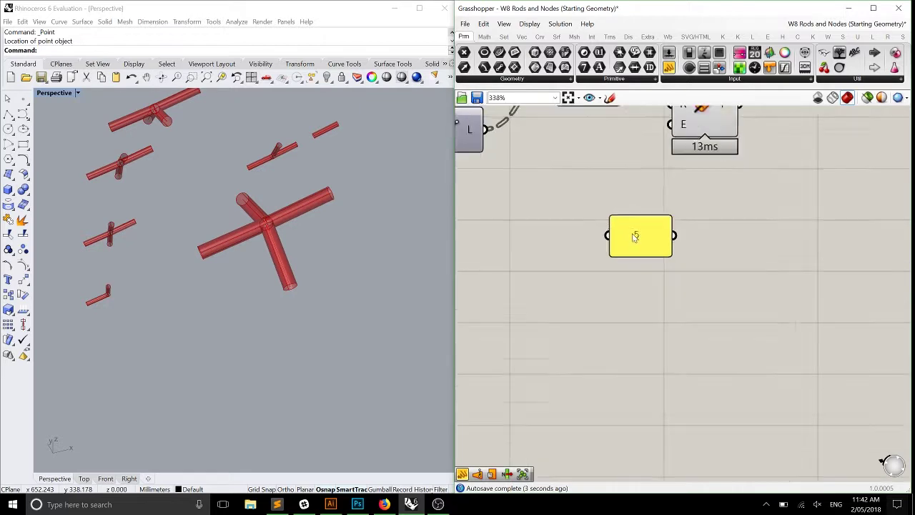
- Name the Panel containing 5 "Bamboo Diameter" and widen it to fit the whole title
click(498, 198)
right_click(498, 198)
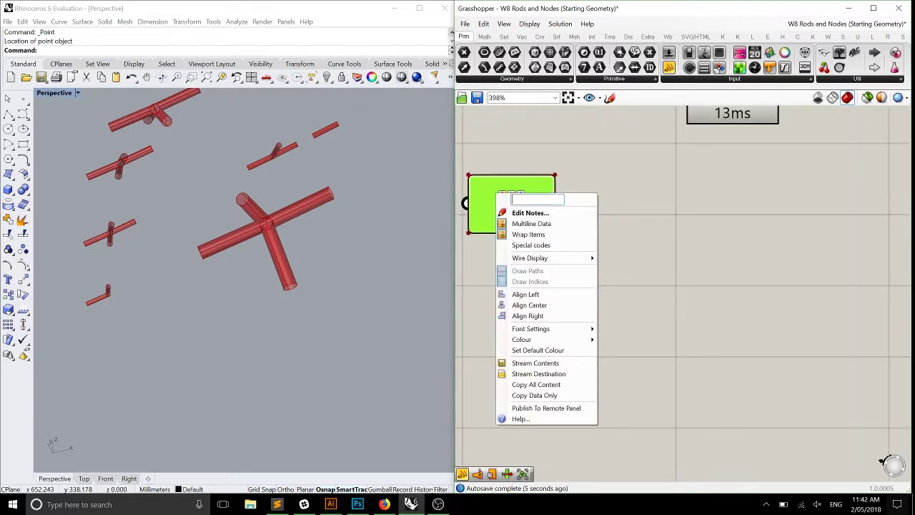
text(Bamboo)
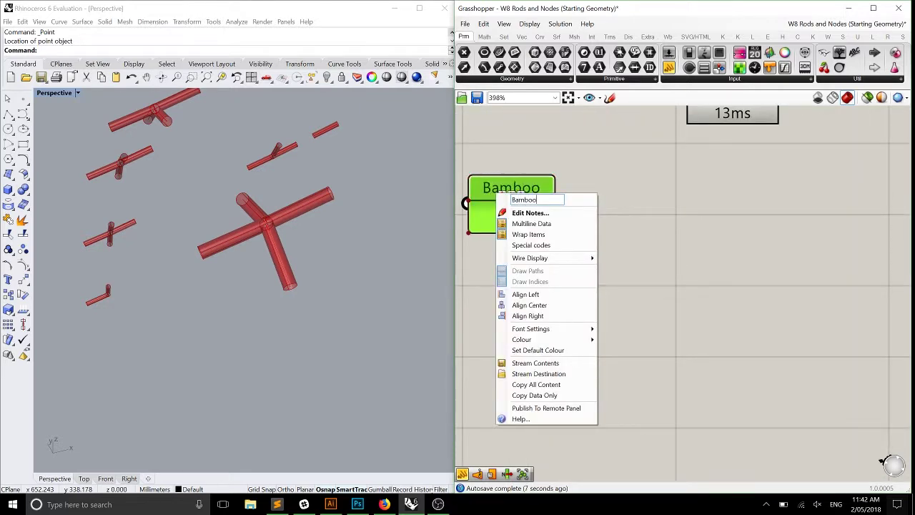
text( Diameter)
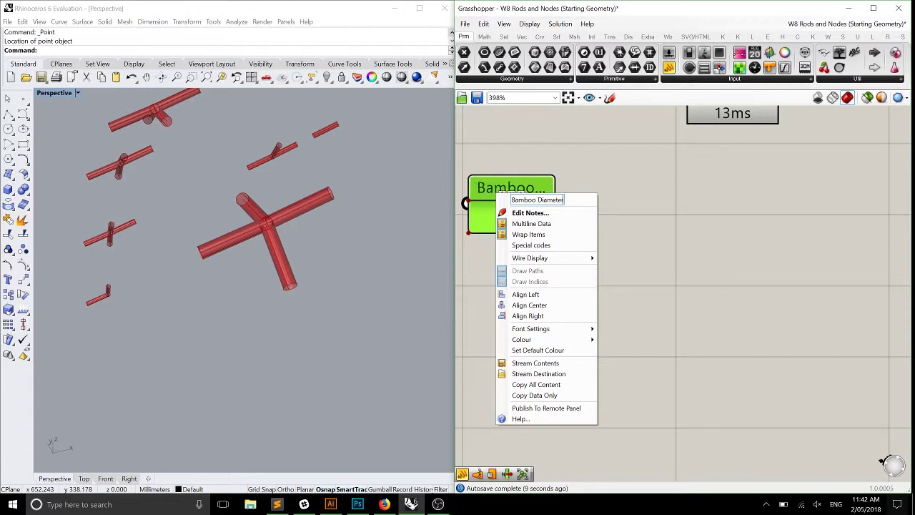
click(736, 228)
scroll(582, 242, down, 3)
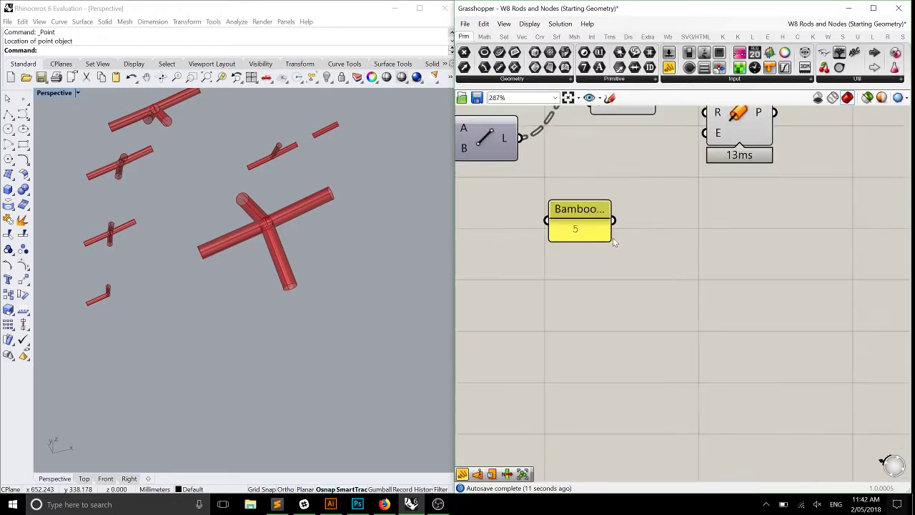
drag(613, 239, 666, 242)
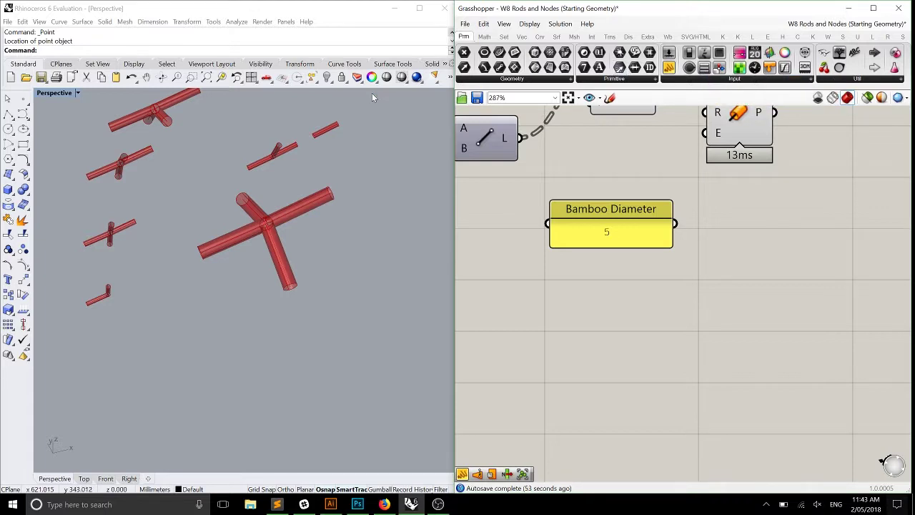
- Duplicate the Bamboo Diameter panel directly below the original and set the copy's value to 2
click(614, 227)
alt+drag(615, 228, 624, 287)
double_click(623, 287)
text(2)
key(Return)
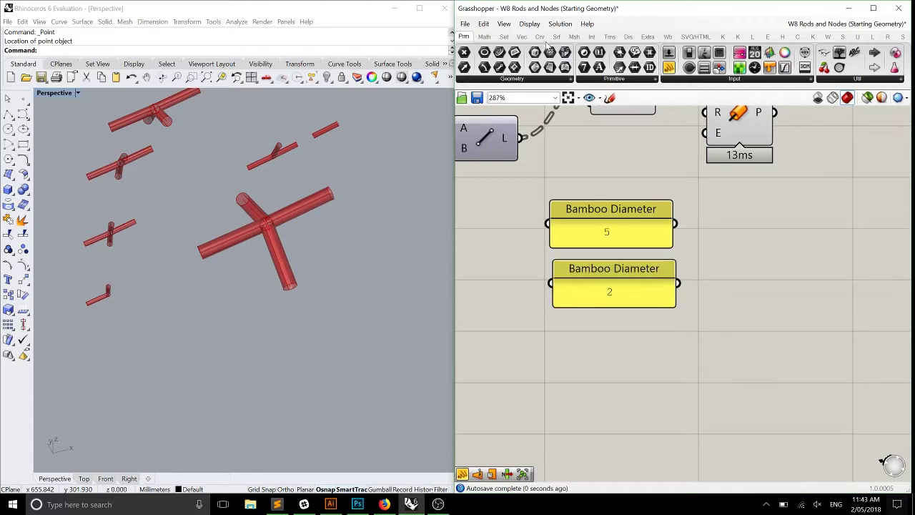
- Add an Expression component beside the panels and set its expression to (x/2)+y
click(483, 37)
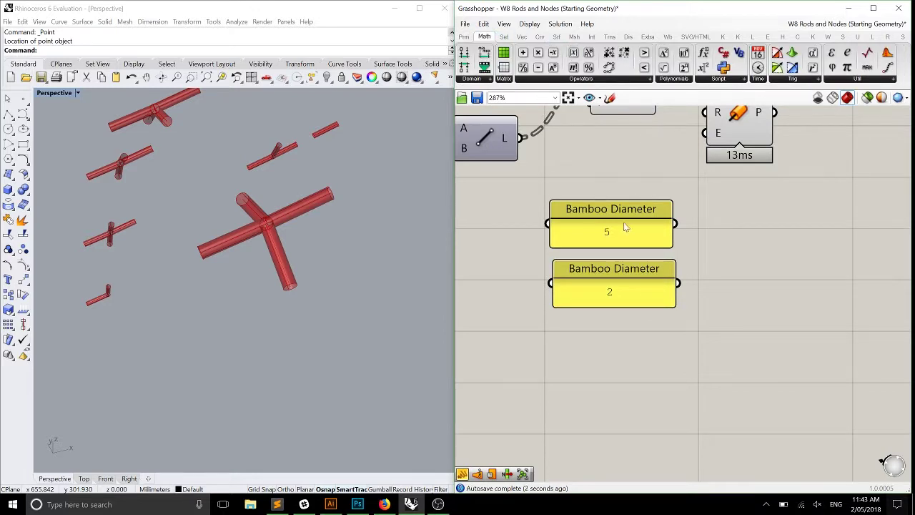
drag(622, 227, 624, 225)
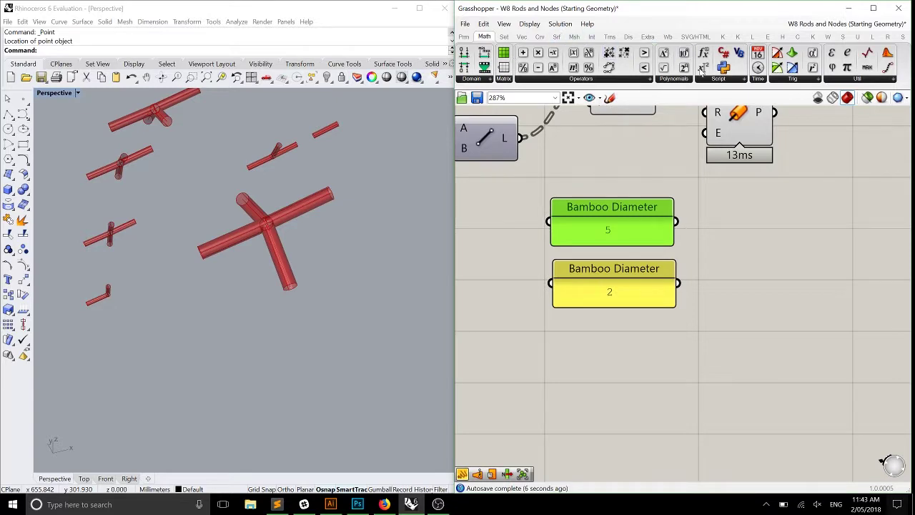
drag(703, 67, 752, 213)
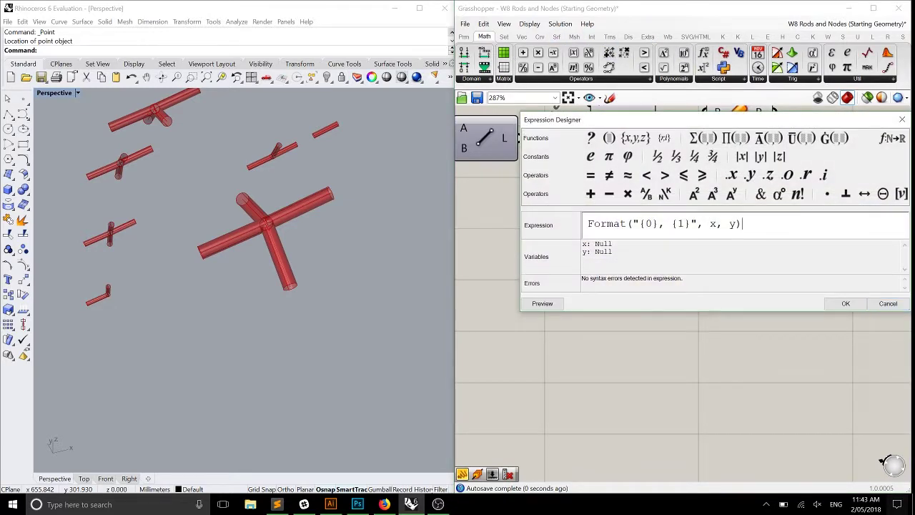
key(ctrl+a)
text(x/2)
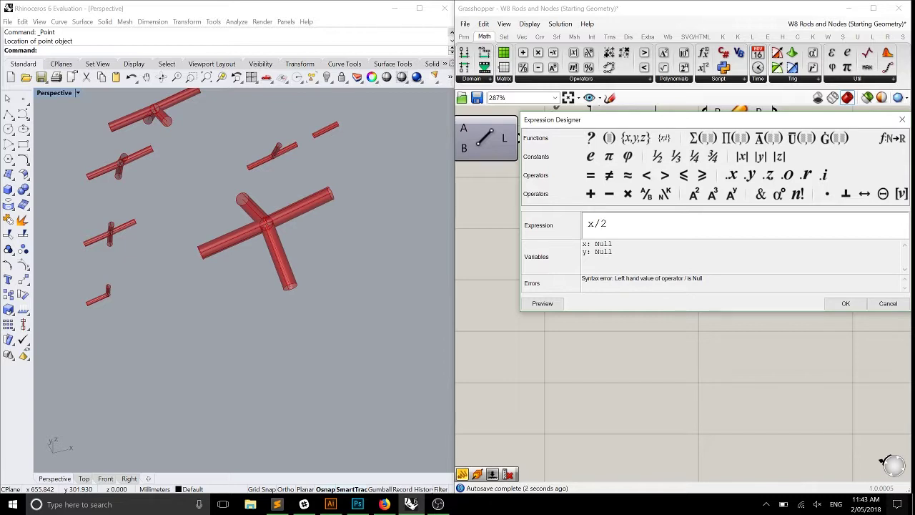
text())
key(BackSpace)
text()()
key(End)
text(+y)
scroll(750, 204, up, 3)
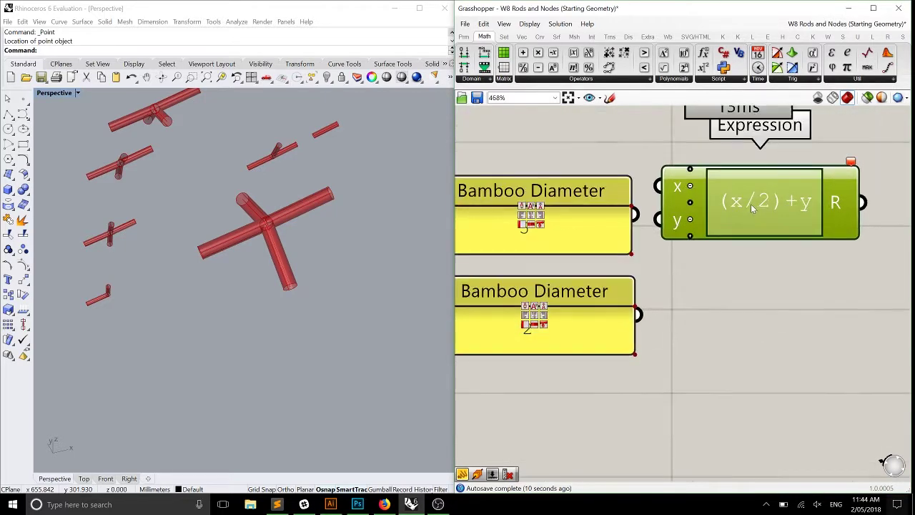
- Connect the panel containing 5 to the Expression's x input and the panel containing 2 to its y input
drag(634, 213, 749, 223)
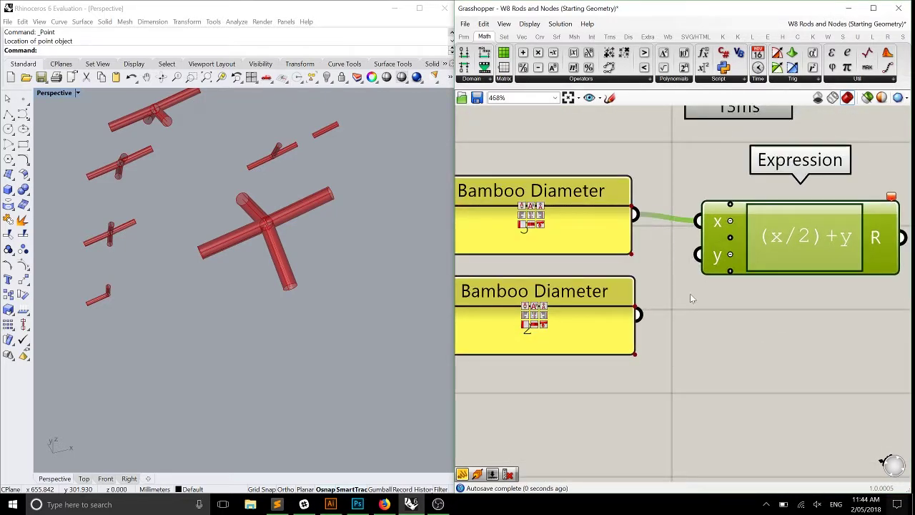
scroll(690, 293, down, 3)
drag(705, 289, 751, 256)
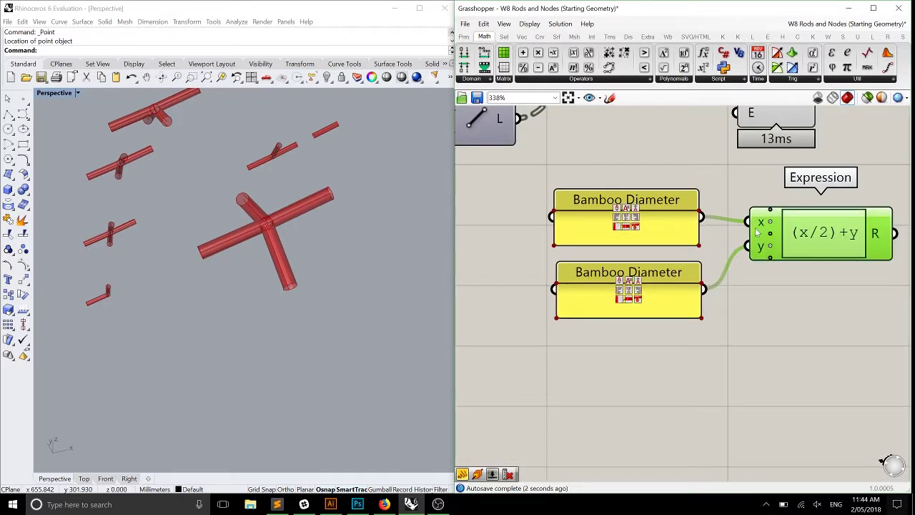
scroll(743, 258, down, 2)
scroll(704, 274, up, 1)
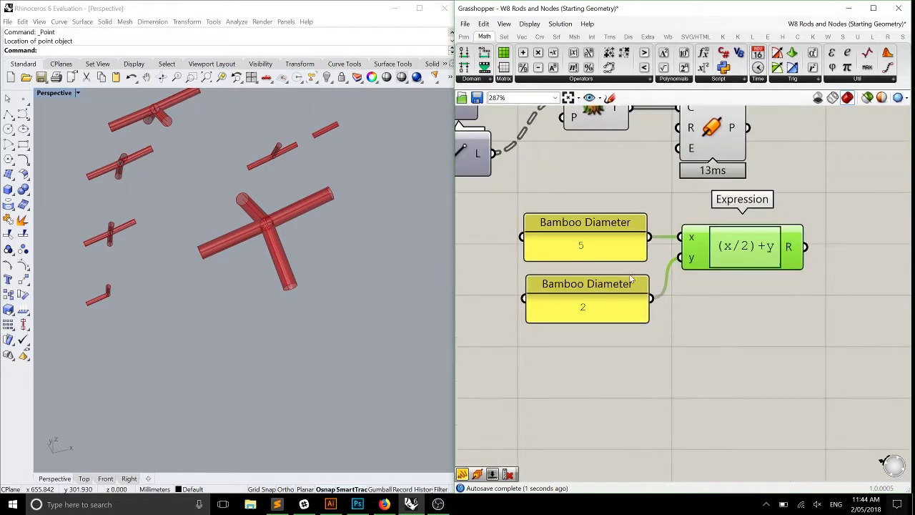
- Rename the panel containing 2 as "Printer Wall THickness"
click(692, 168)
right_click(557, 255)
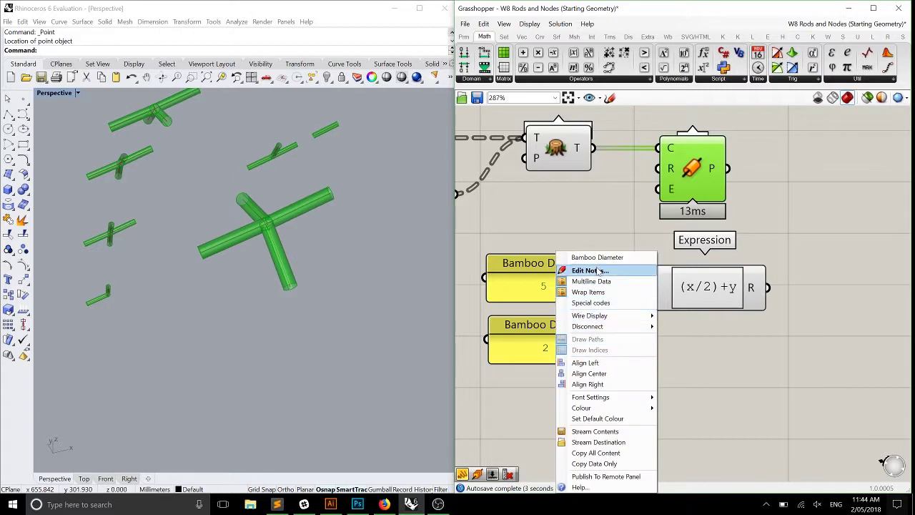
key(ctrl+a)
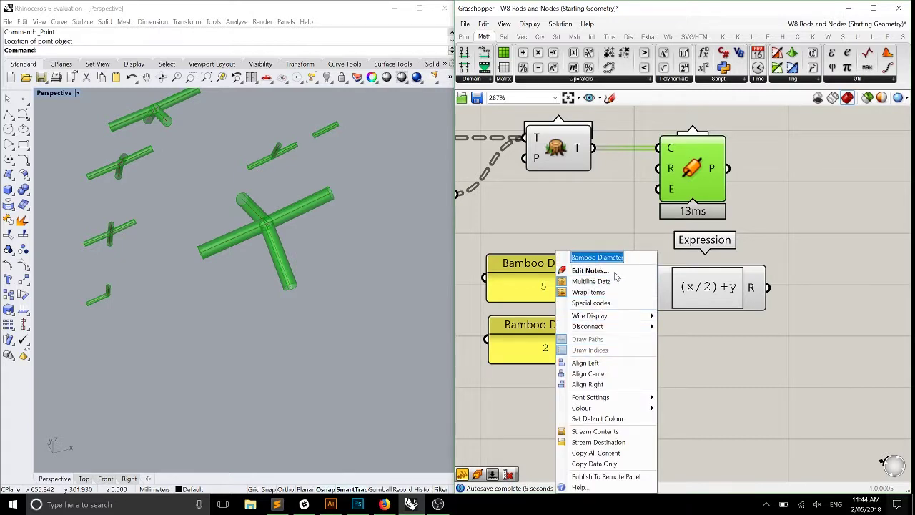
text(Printer Wall)
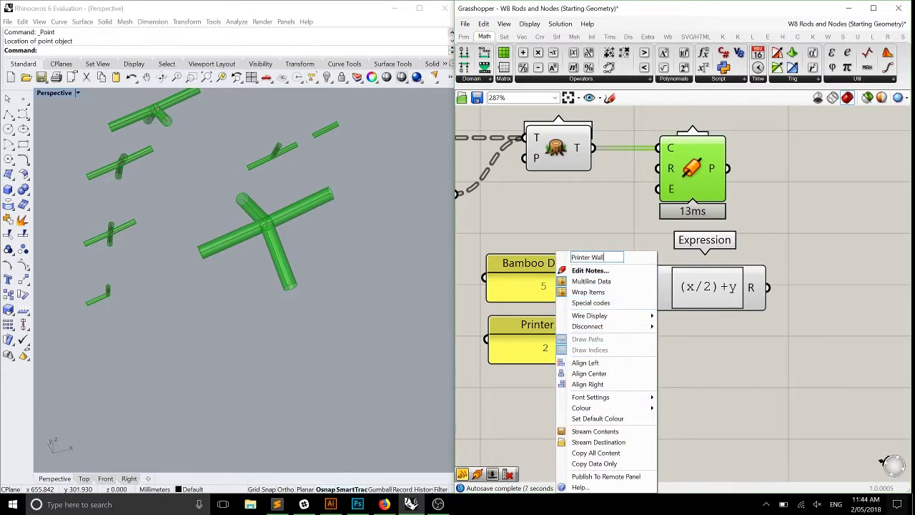
text( THickness)
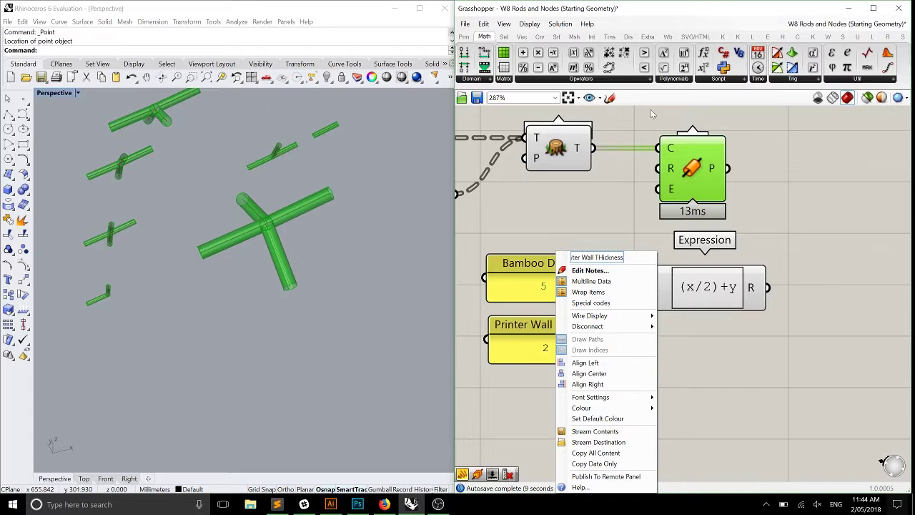
click(556, 198)
- Move the Pipe component beyond the Expression and connect the Expression's R output to the Pipe's R input
drag(689, 183, 818, 183)
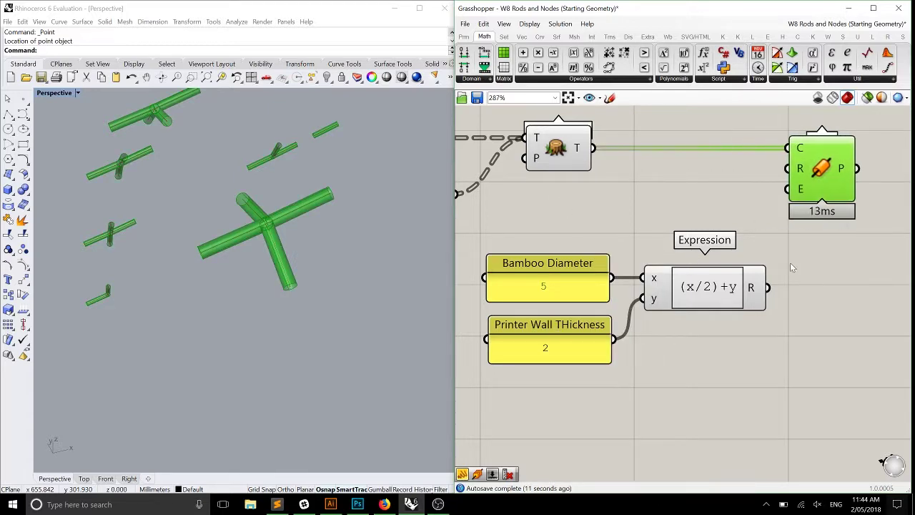
click(789, 262)
drag(766, 287, 788, 168)
- Examine the thickened pipe nodes from several angles, including their open ends and overlaps at the joints
right_drag(355, 274, 265, 247)
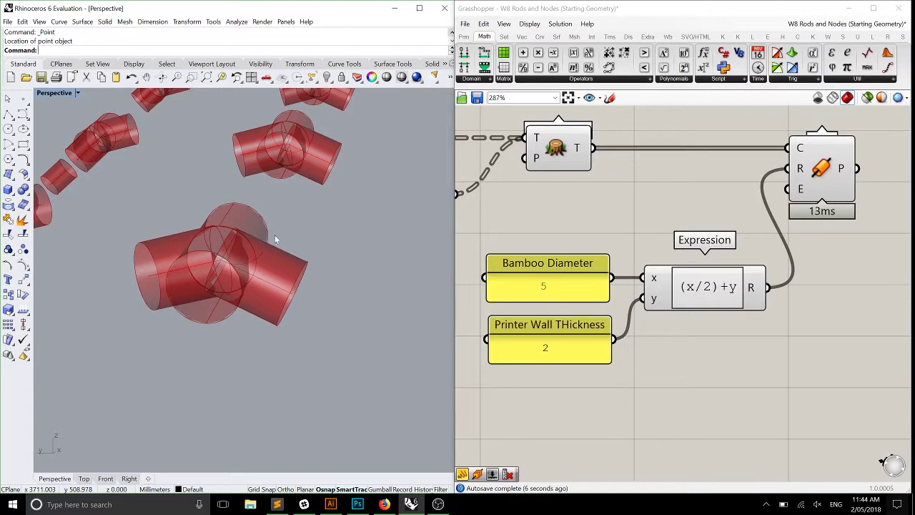
right_drag(265, 246, 329, 302)
scroll(296, 279, up, 5)
scroll(300, 290, down, 3)
scroll(273, 307, up, 5)
right_drag(273, 304, 246, 284)
scroll(291, 297, down, 5)
scroll(288, 294, up, 2)
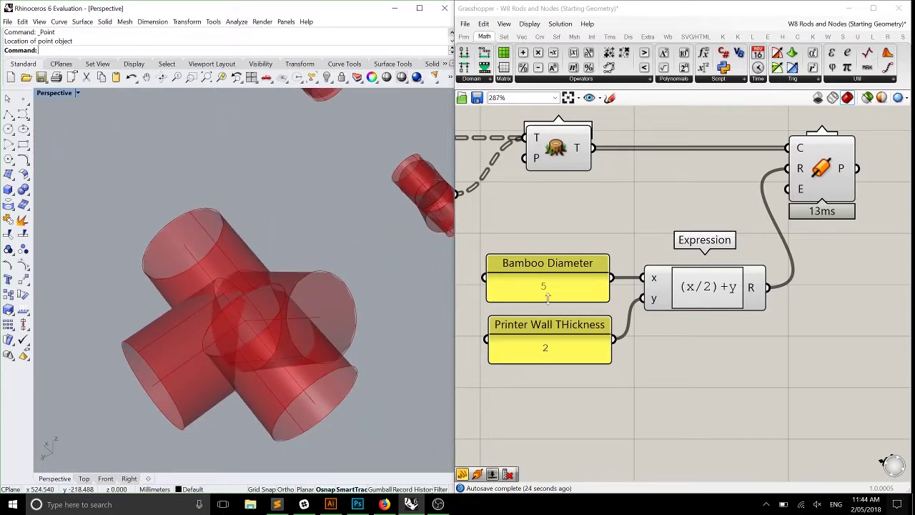
- Add a Panel with the value 2 and connect it to the Pipe's E input to give the pipes round caps
right_drag(731, 214, 632, 238)
scroll(698, 216, up, 2)
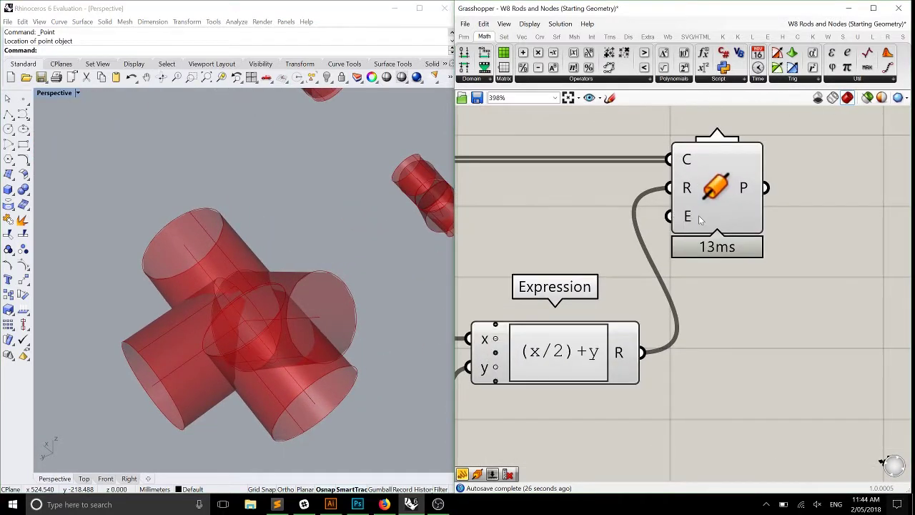
drag(698, 215, 808, 215)
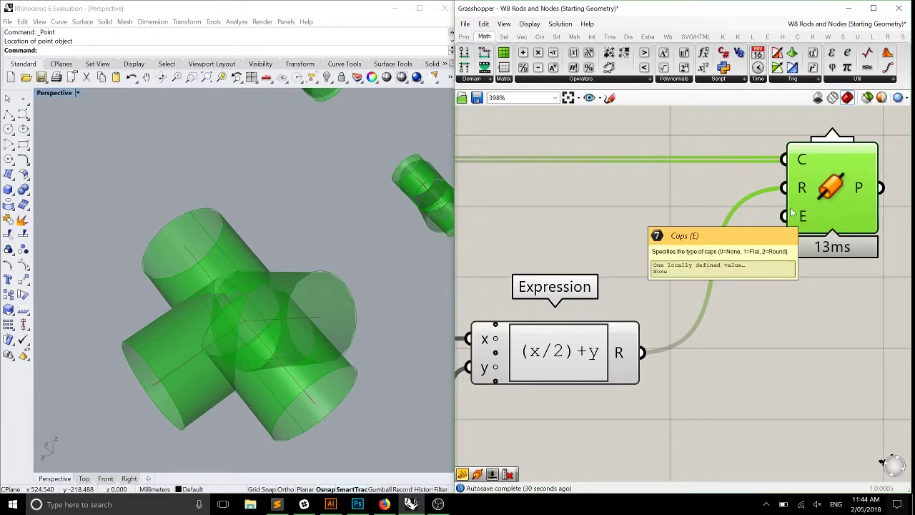
click(464, 36)
drag(668, 67, 641, 192)
double_click(643, 189)
text(2)
click(772, 352)
drag(756, 188, 783, 216)
scroll(215, 283, down, 5)
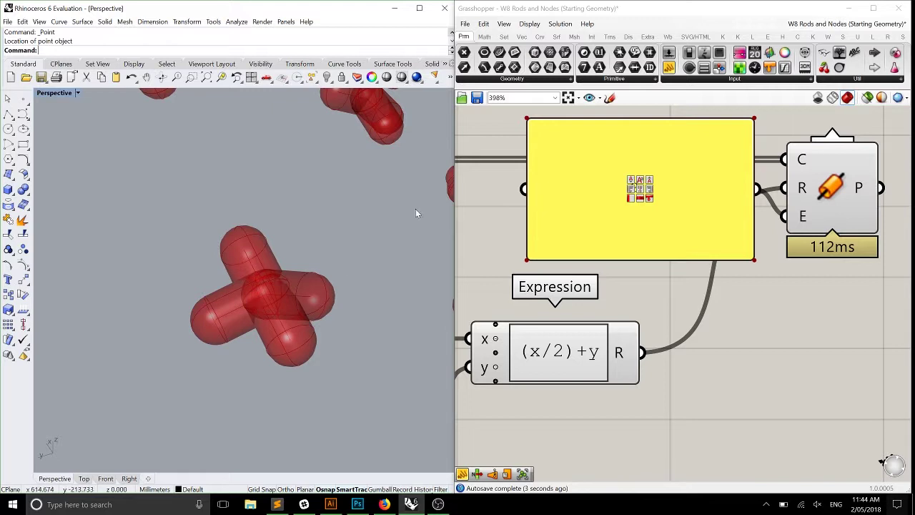
- Set the preview mesh quality to Document Quality
scroll(692, 253, down, 3)
click(898, 97)
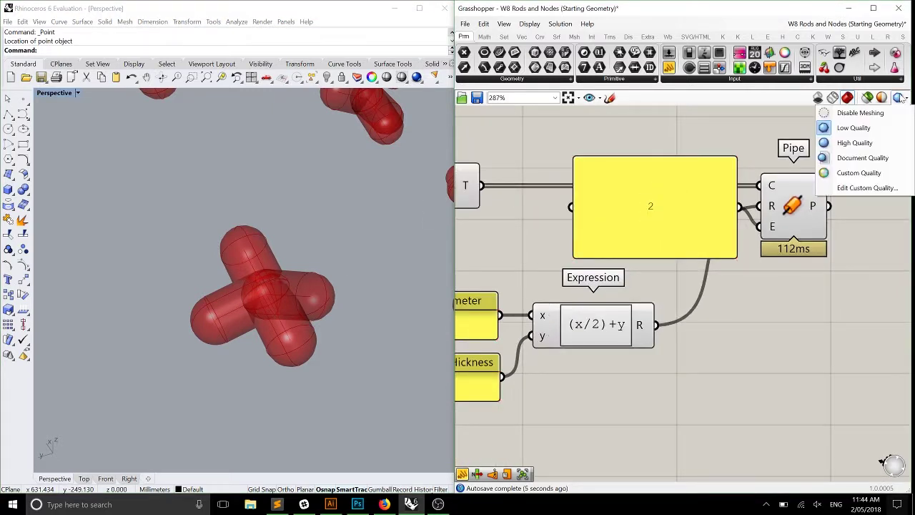
click(857, 157)
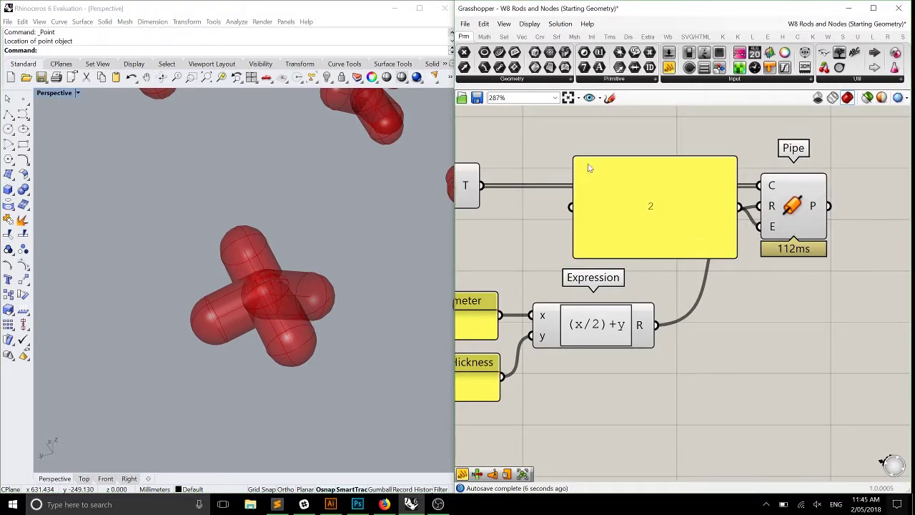
- Shrink the panel containing 2 to a compact size beside the Pipe component's E input
scroll(746, 244, up, 2)
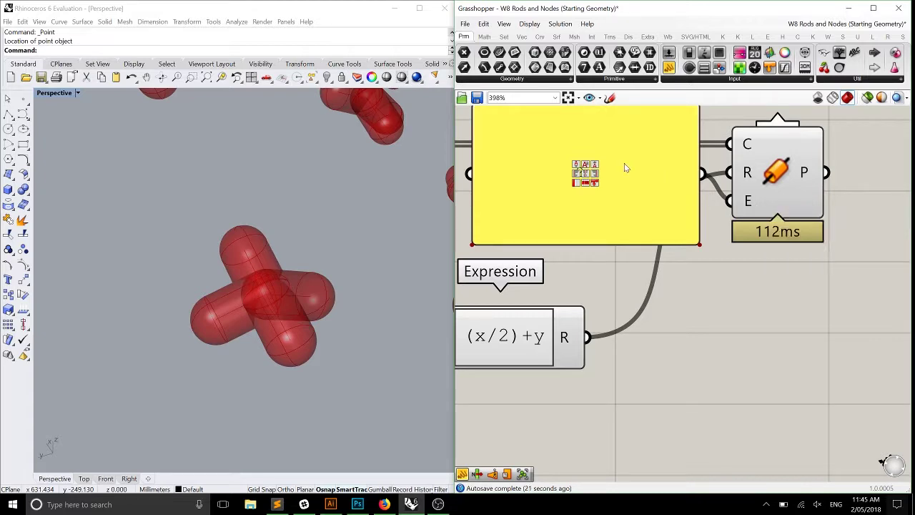
scroll(600, 193, down, 5)
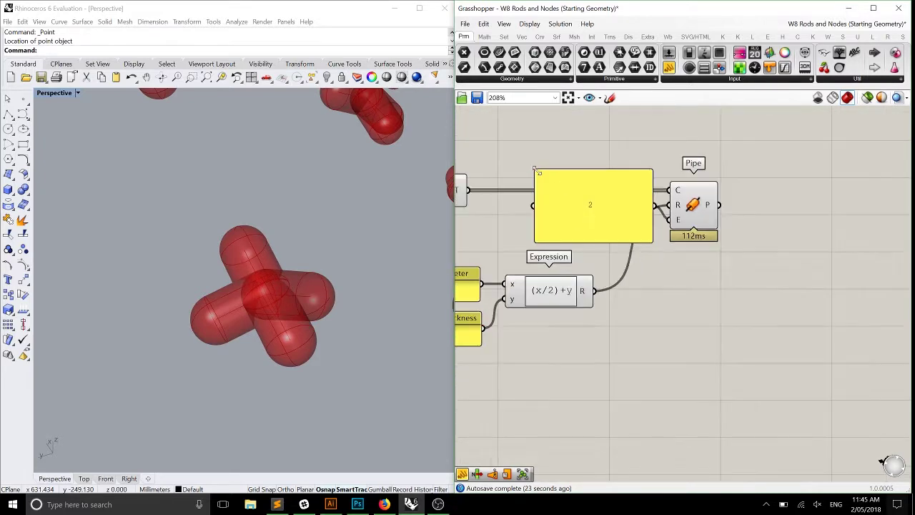
drag(582, 190, 613, 218)
right_drag(265, 291, 270, 270)
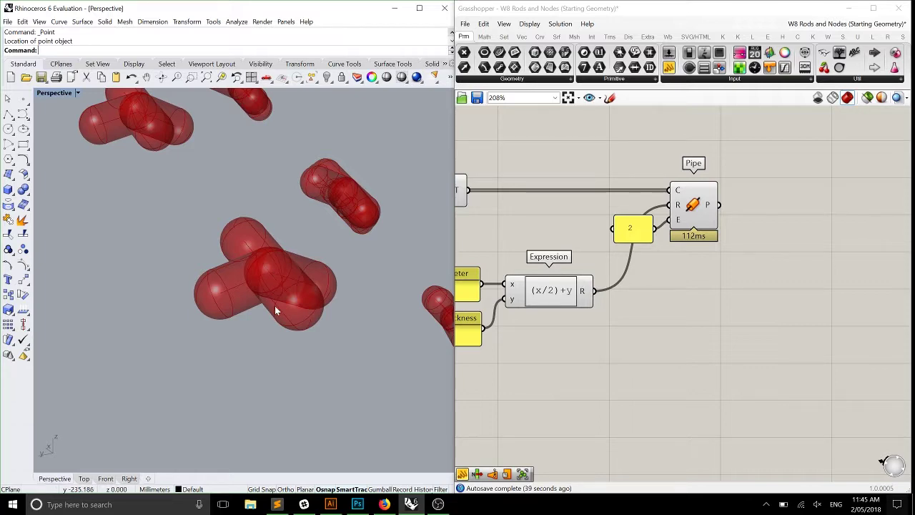
- Add a Scale component after the PolyLine component
scroll(535, 240, down, 3)
scroll(537, 240, up, 4)
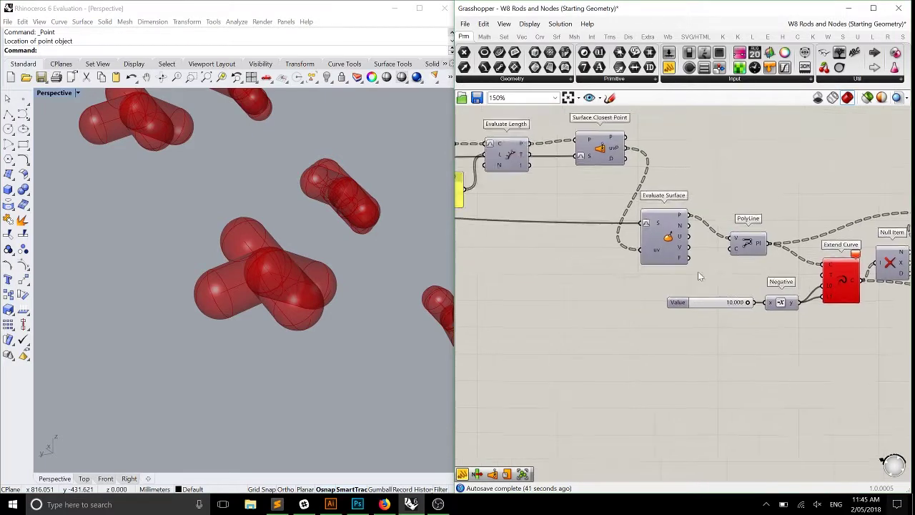
click(667, 220)
drag(667, 219, 665, 221)
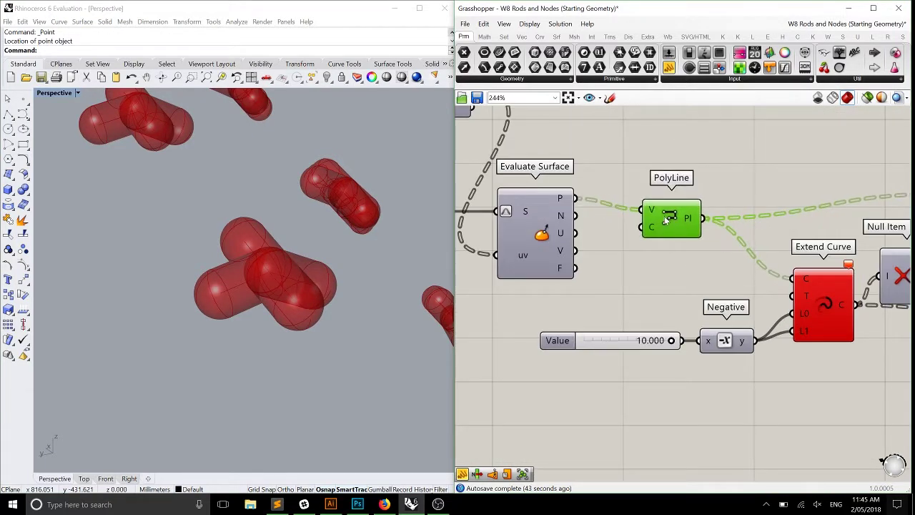
scroll(667, 220, up, 2)
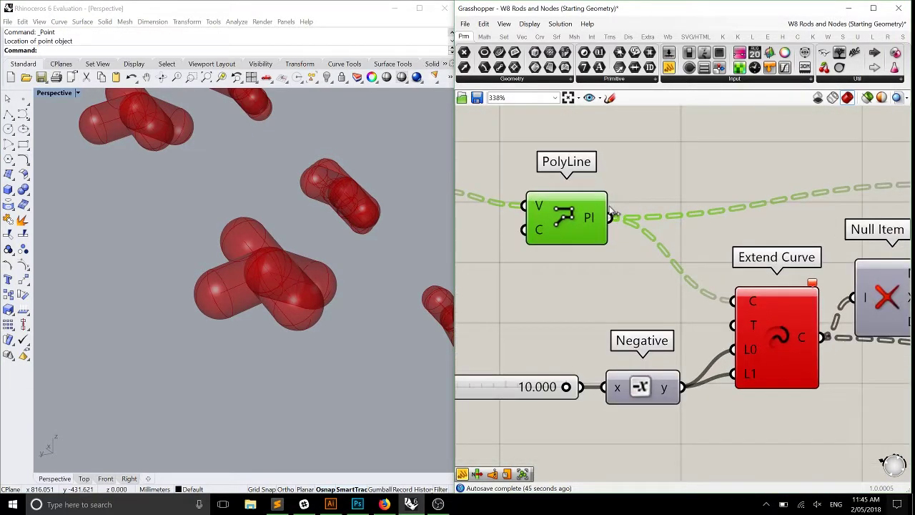
click(541, 37)
click(608, 37)
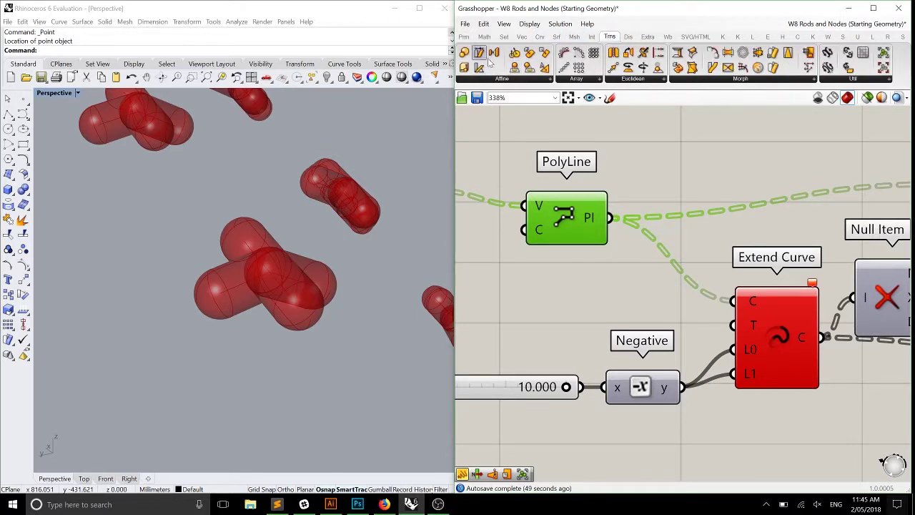
drag(464, 54, 713, 195)
click(713, 196)
- Transfer the PolyLine's outgoing wires to Scale's G output, connect the PolyLine to Scale's G input, and align the PolyLine beside it
right_drag(741, 170, 718, 229)
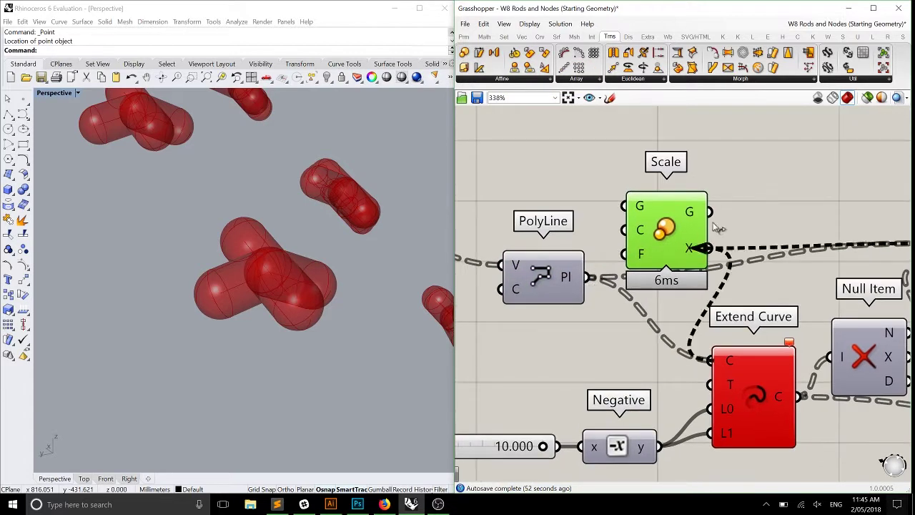
drag(717, 227, 709, 211)
drag(576, 279, 626, 207)
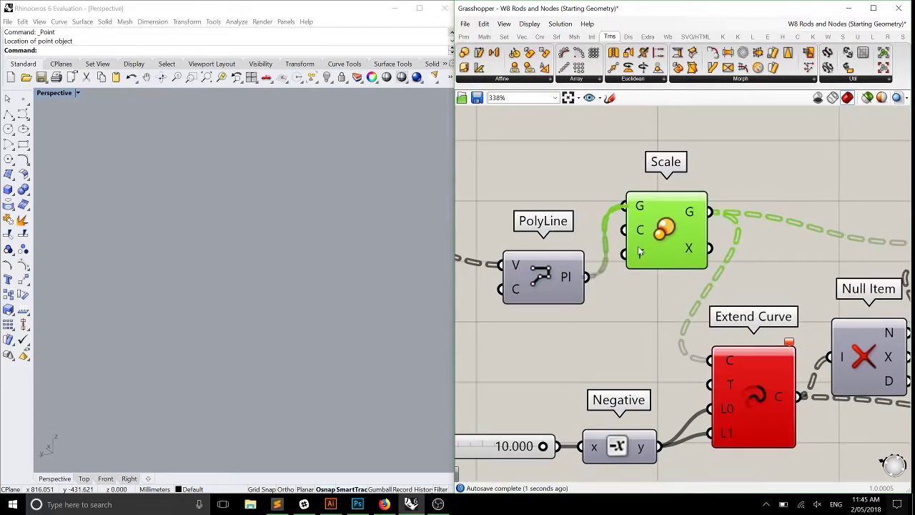
drag(532, 271, 498, 220)
click(464, 36)
drag(683, 53, 560, 337)
double_click(560, 335)
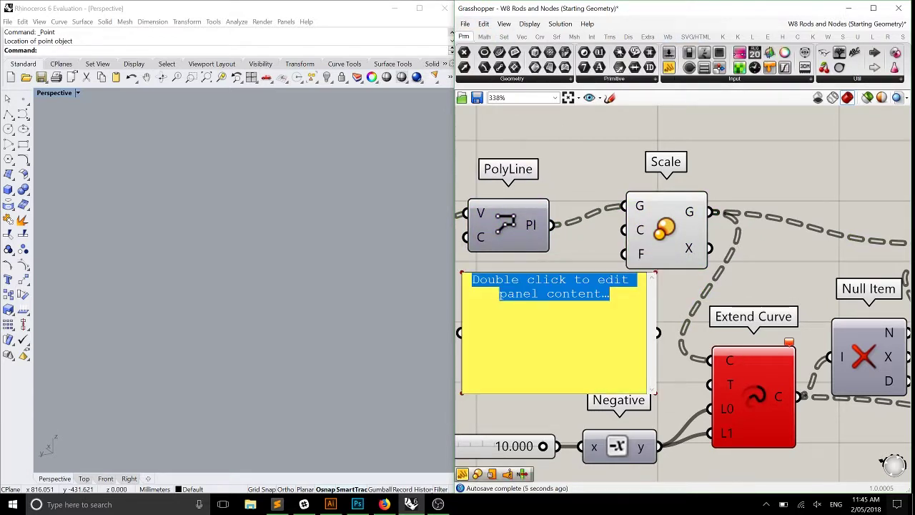
text(10)
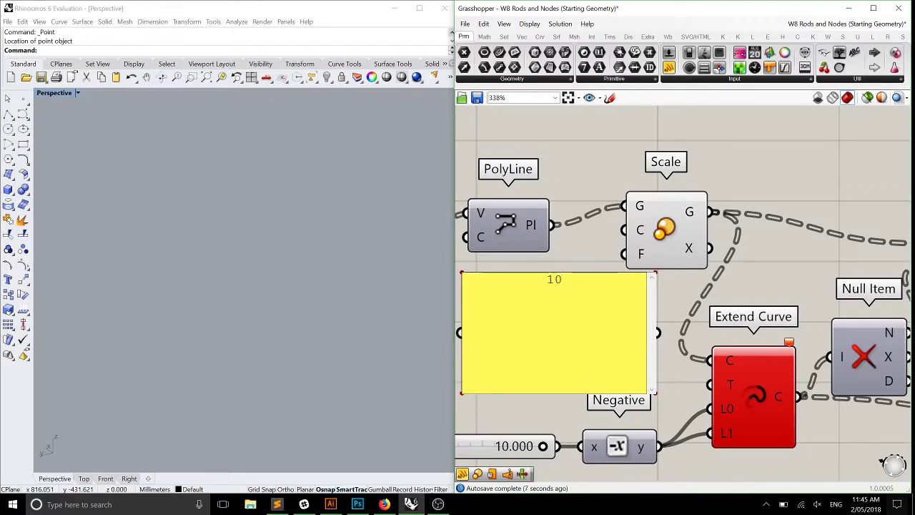
click(619, 235)
scroll(638, 193, down, 1)
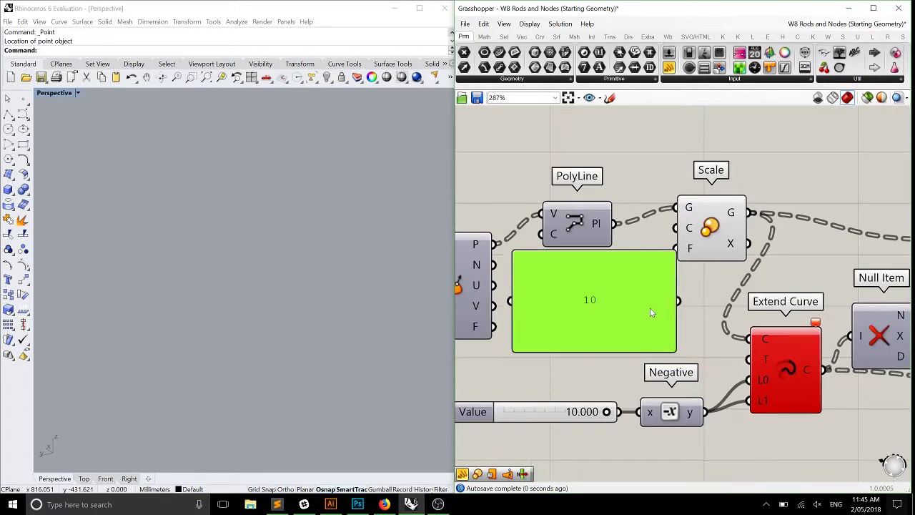
key(Delete)
- Add a number slider below the PolyLine, raise its maximum value, and connect it to Scale's F input
drag(602, 370, 564, 289)
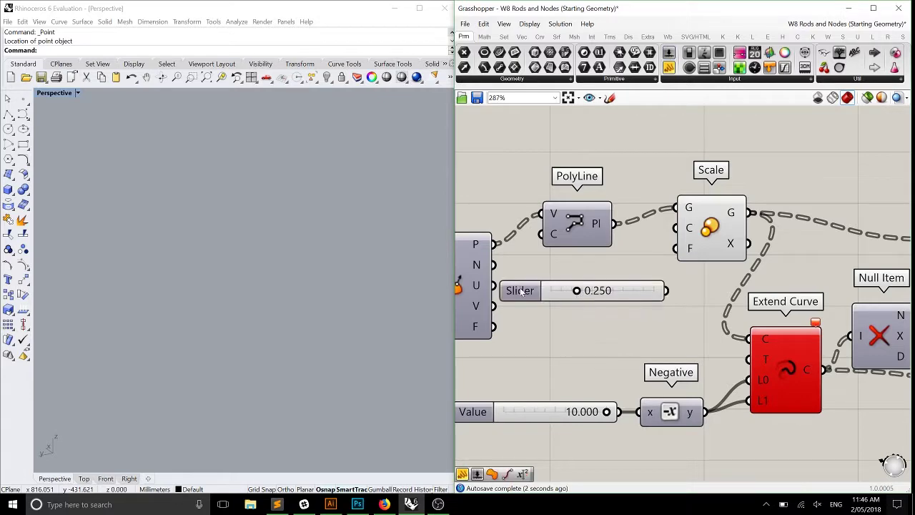
double_click(515, 289)
double_click(561, 317)
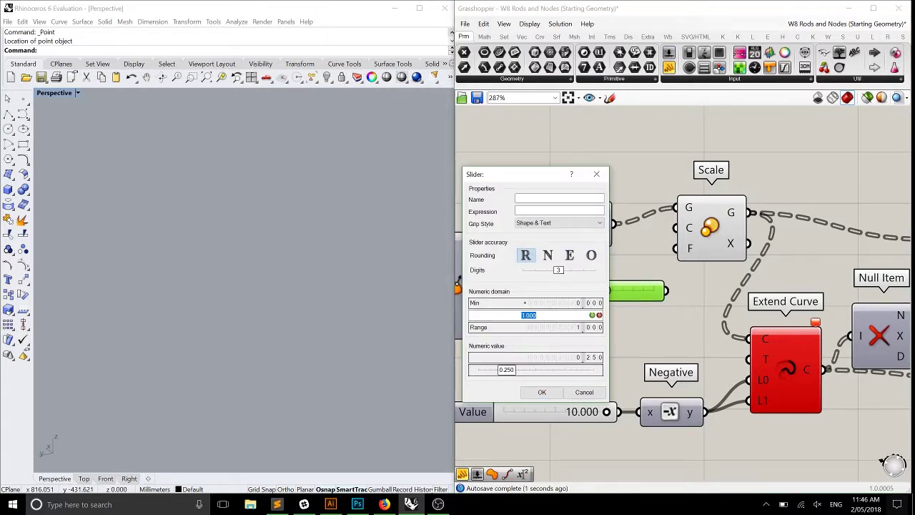
click(592, 316)
click(542, 392)
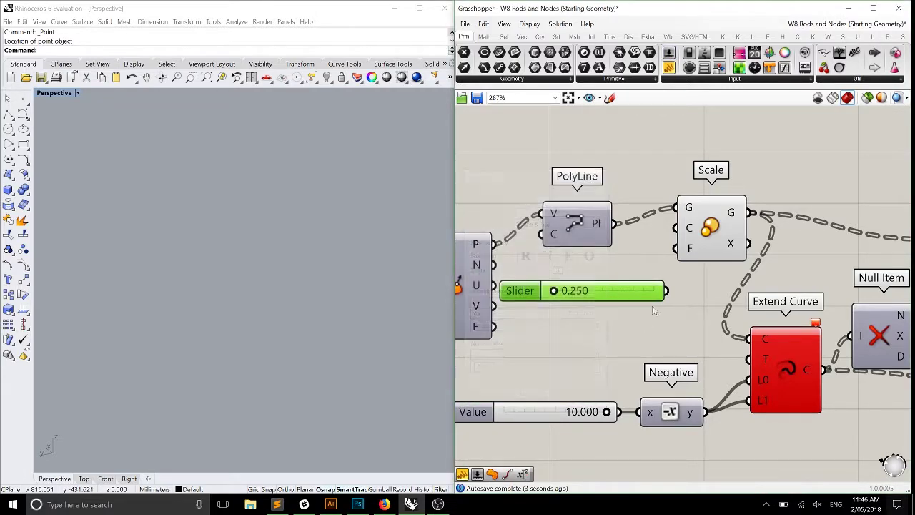
drag(665, 290, 689, 257)
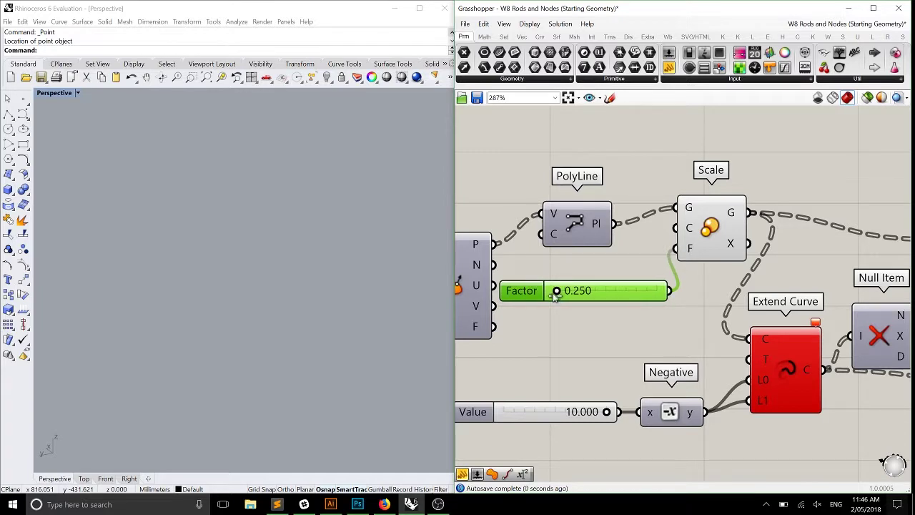
- Try a Scale factor of 6.792 and inspect a node on the enlarged grid
drag(554, 290, 627, 290)
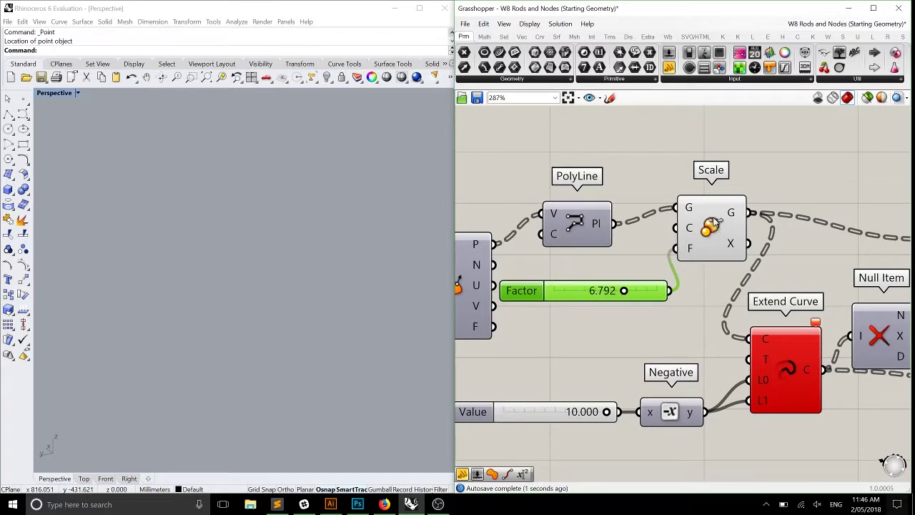
click(706, 228)
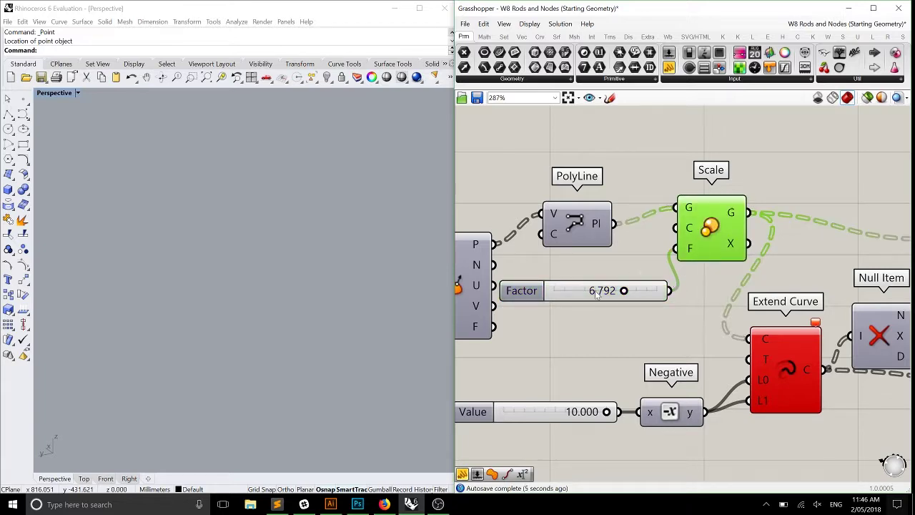
middle_click(725, 216)
click(745, 246)
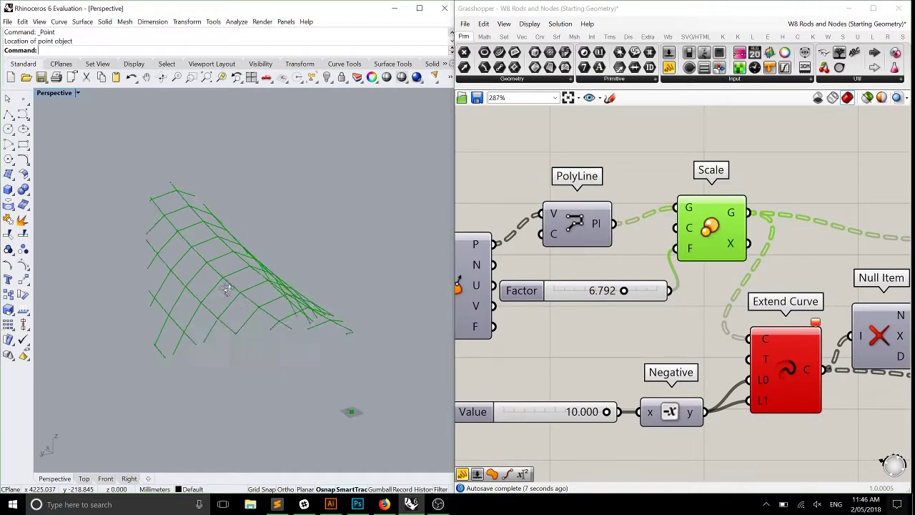
scroll(227, 288, up, 10)
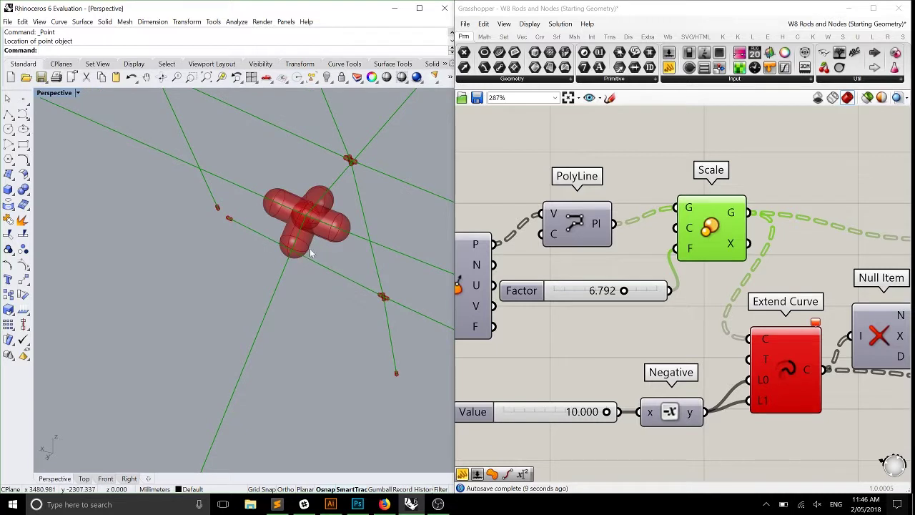
- Set the Scale factor to 2 and inspect the resized grid and the pipe joints at its intersections
double_click(580, 291)
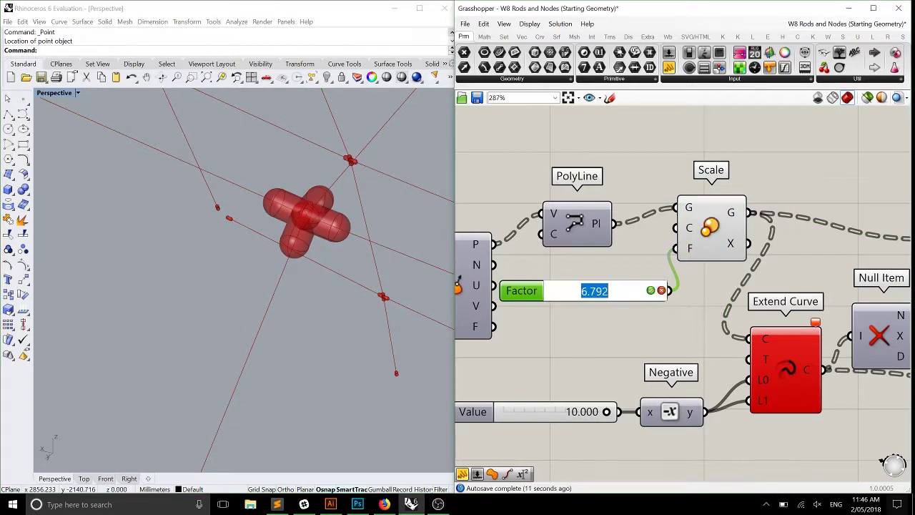
text(3)
key(ctrl+a)
text(2)
click(649, 290)
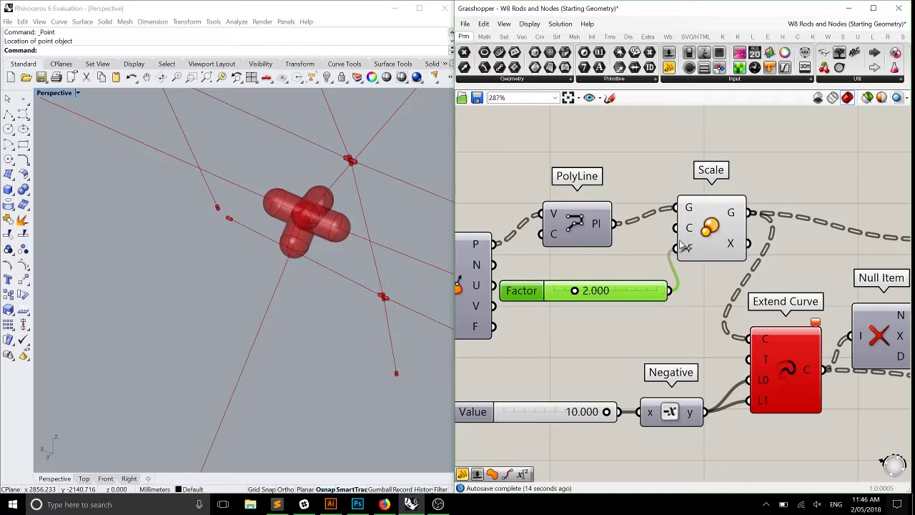
click(710, 228)
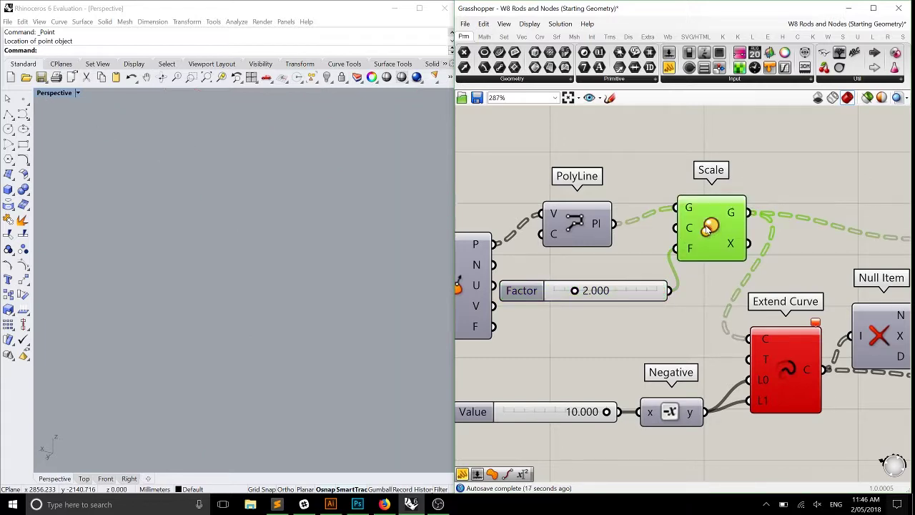
key(space)
click(327, 301)
scroll(327, 301, up, 10)
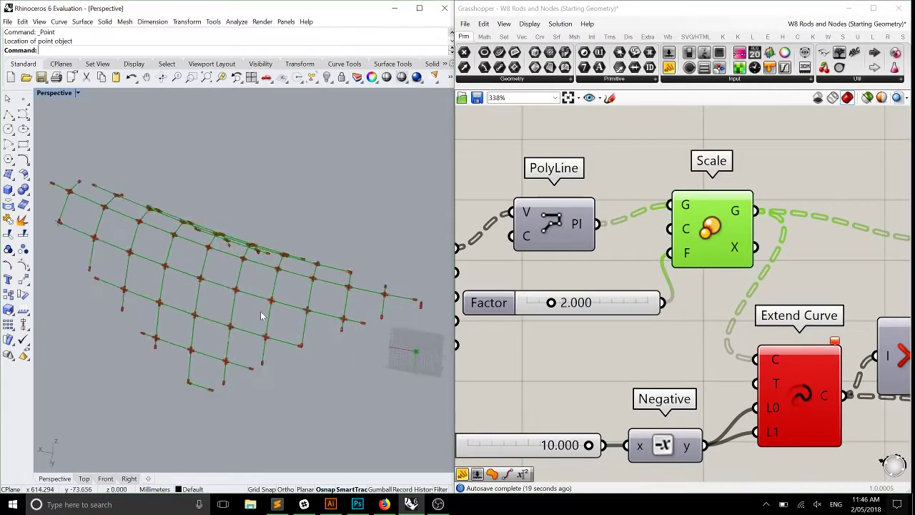
scroll(282, 297, up, 5)
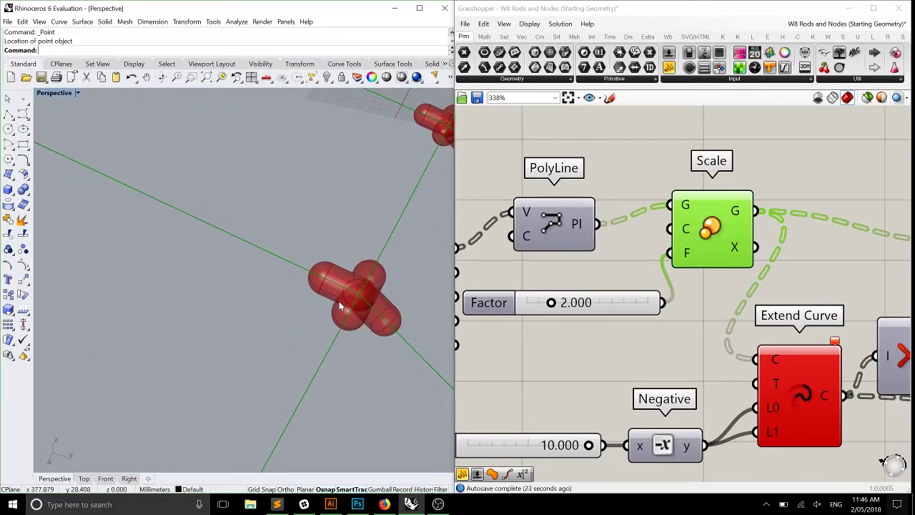
right_drag(327, 293, 184, 305)
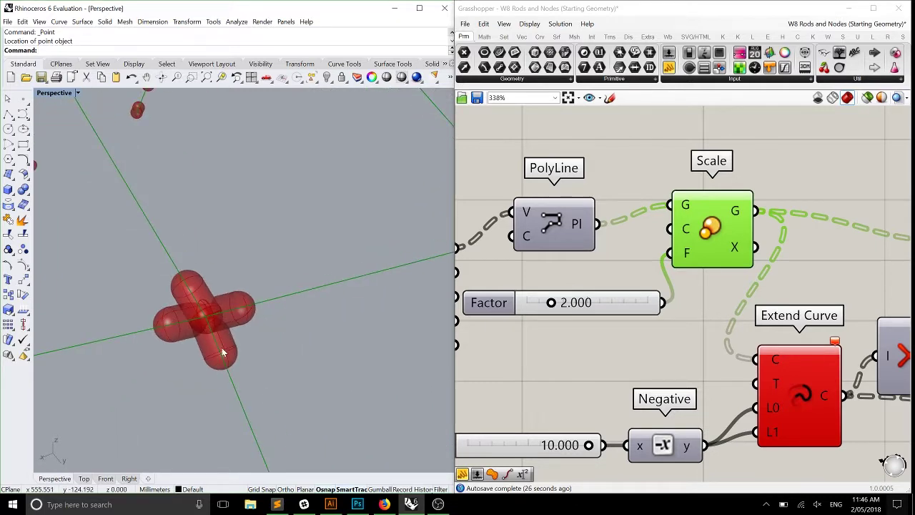
- Check the geometry produced by the Pipe component and save the definition
click(683, 315)
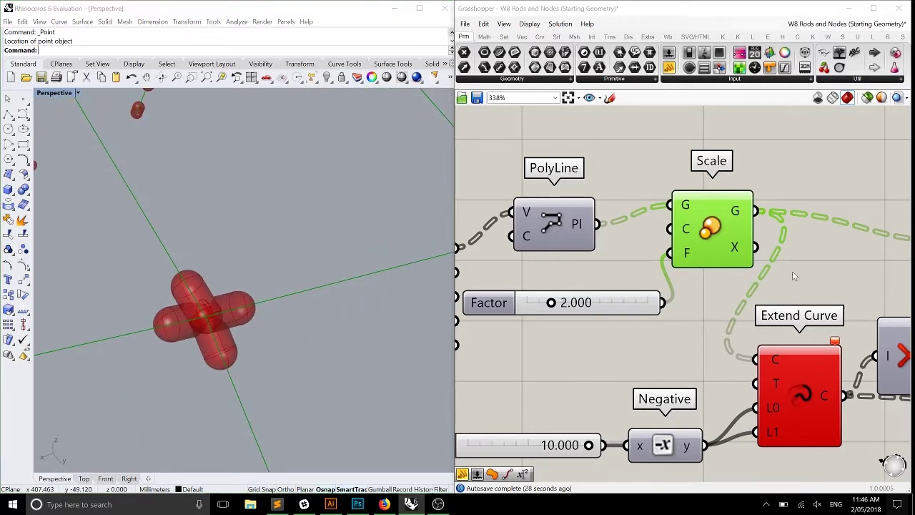
scroll(705, 284, down, 5)
scroll(717, 272, up, 5)
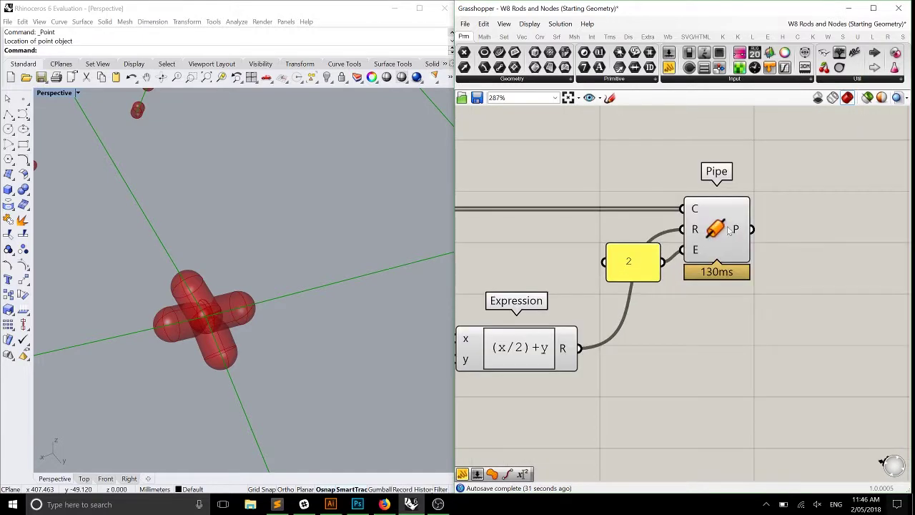
click(725, 229)
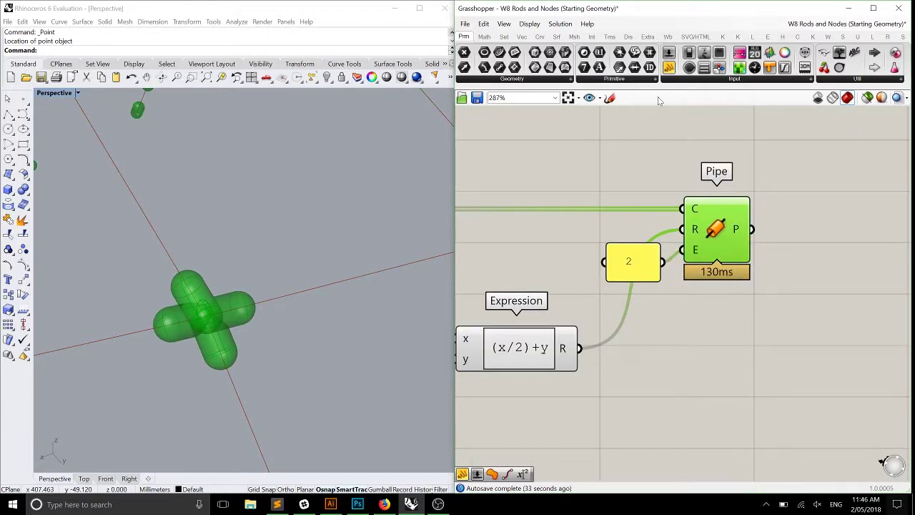
click(604, 214)
key(ctrl+s)
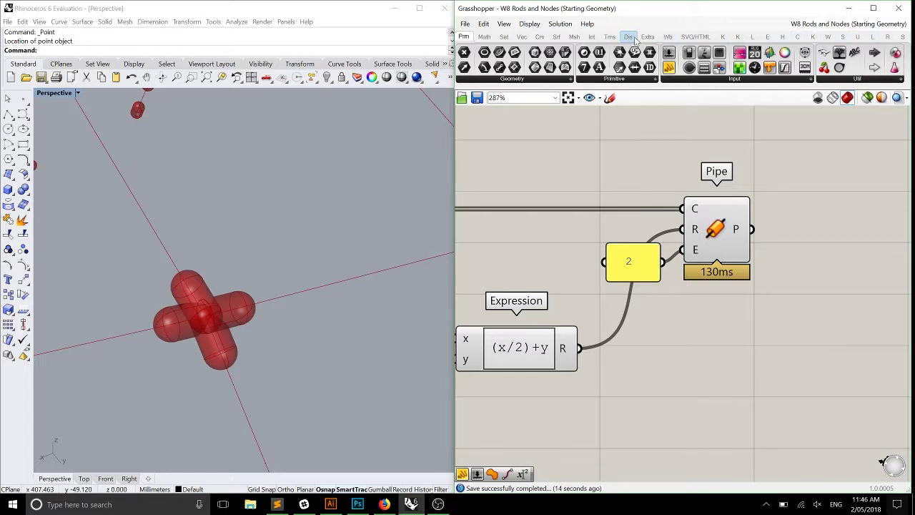
- Add a Solid Union component after the Pipe and connect the Pipe's P output to its B input
click(591, 37)
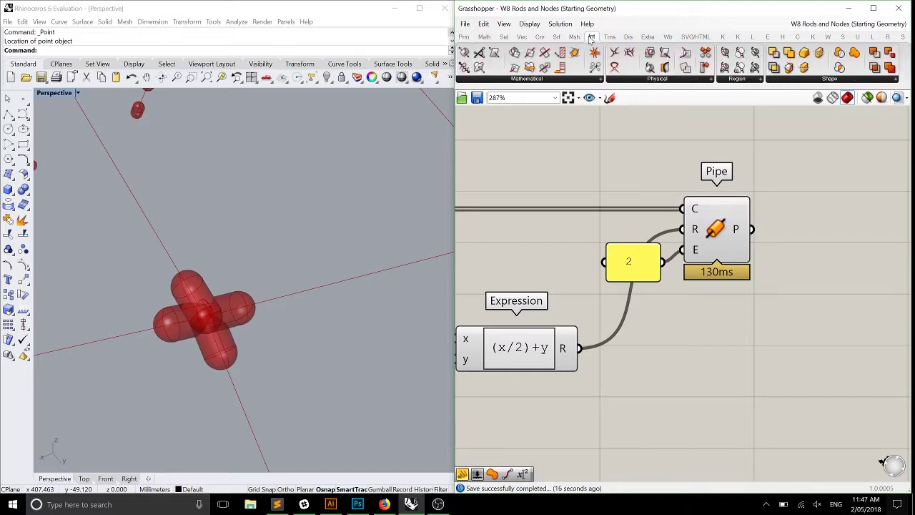
drag(774, 53, 815, 217)
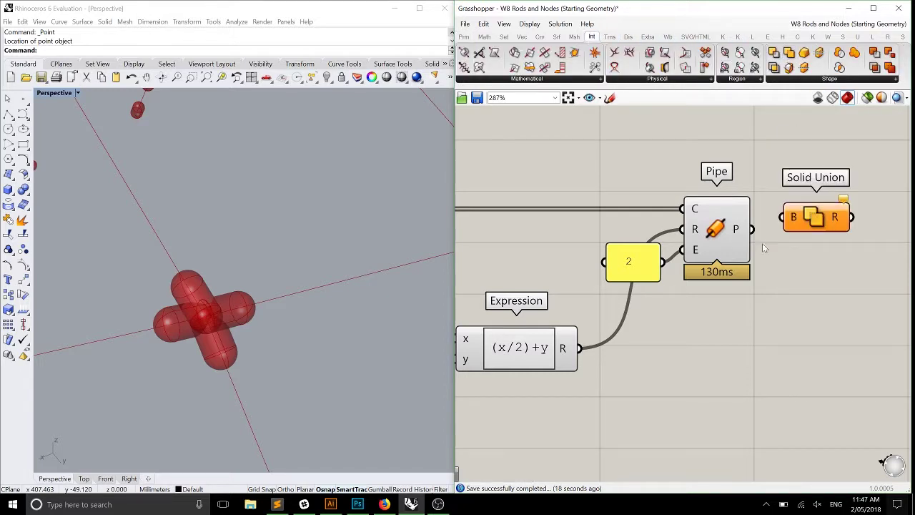
drag(748, 229, 797, 219)
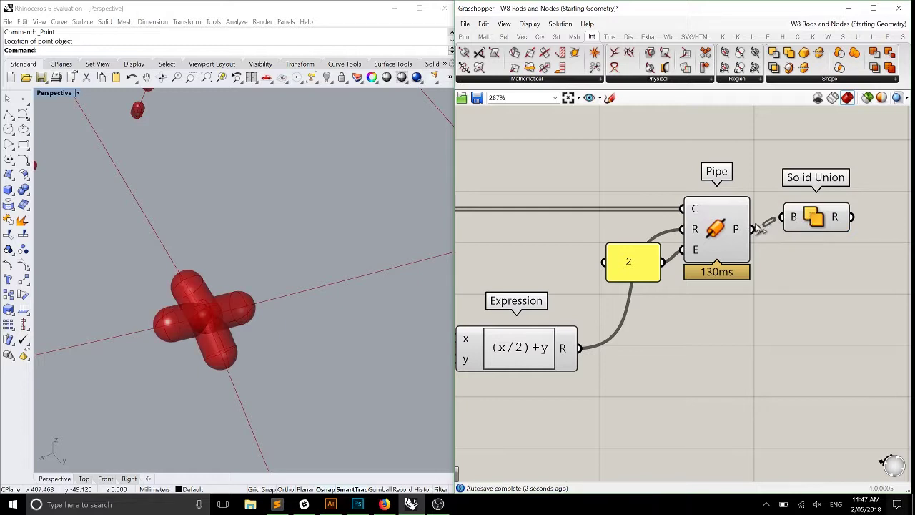
- Align the Solid Union component with the Pipe and check the data structure arriving at its B input
drag(809, 225, 814, 237)
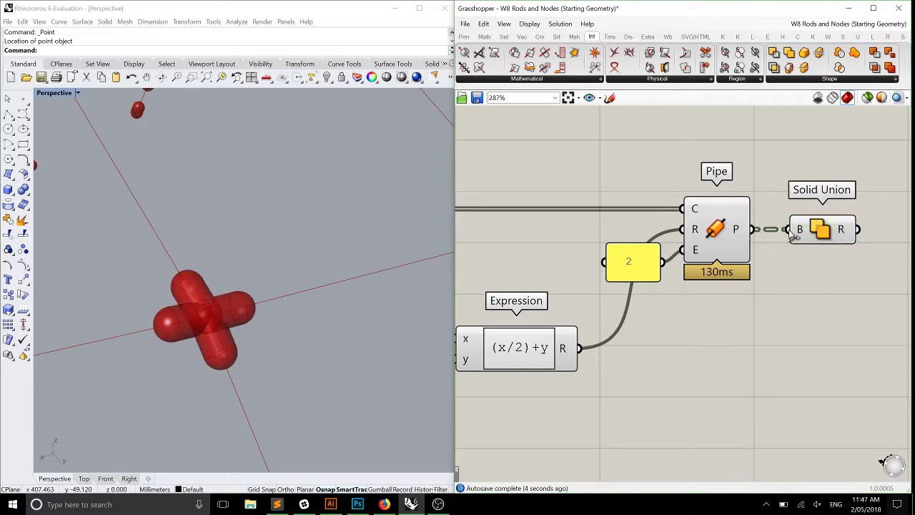
right_drag(814, 237, 743, 197)
drag(744, 198, 768, 198)
click(773, 206)
click(774, 193)
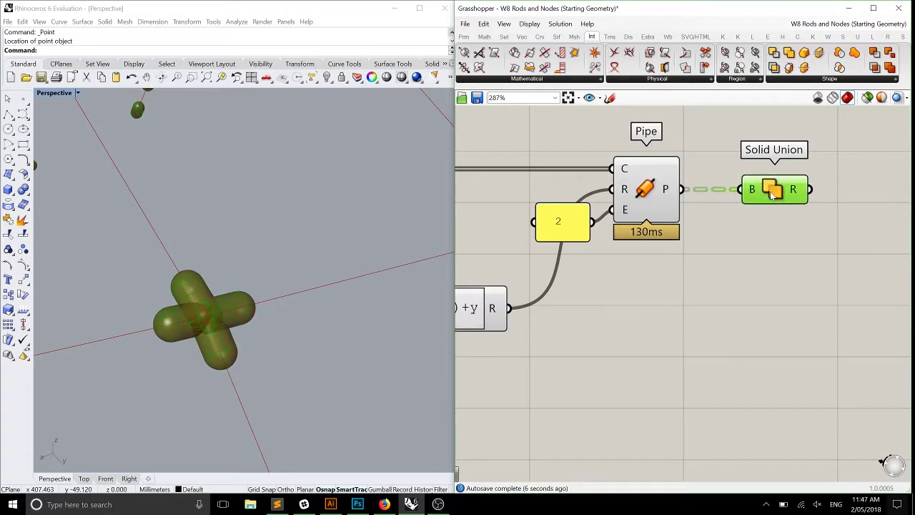
click(759, 252)
mouse_move(753, 193)
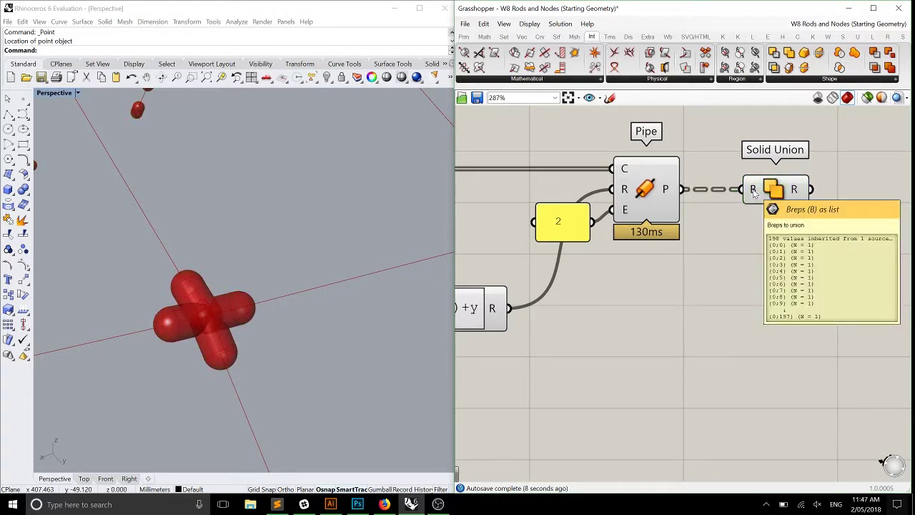
- Insert a Flatten Tree between the Pipe's P output and the Solid Union's B input, and reposition the Solid Union after it
click(503, 36)
drag(768, 192, 736, 282)
drag(684, 189, 702, 272)
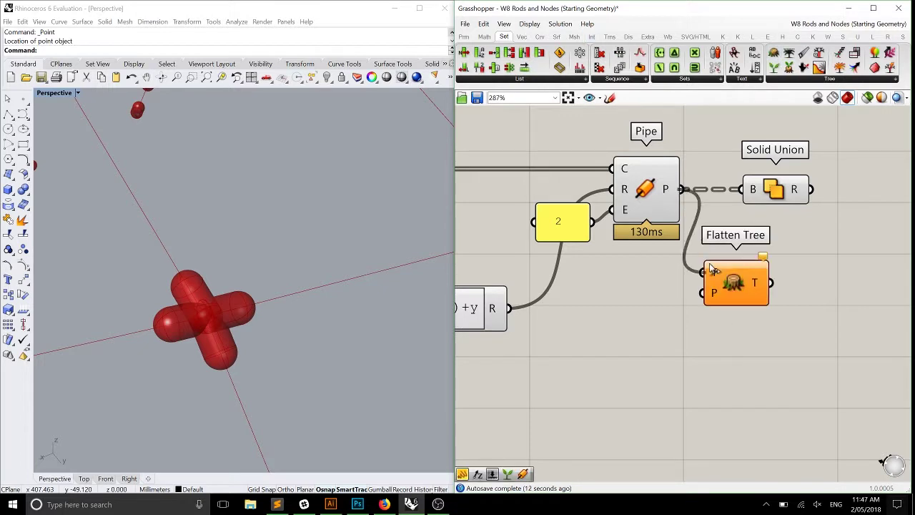
drag(771, 282, 754, 201)
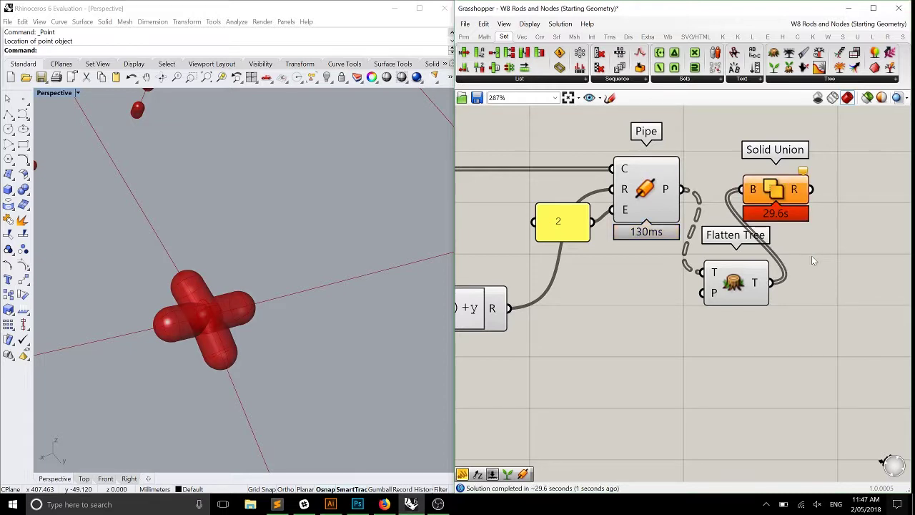
drag(778, 186, 842, 256)
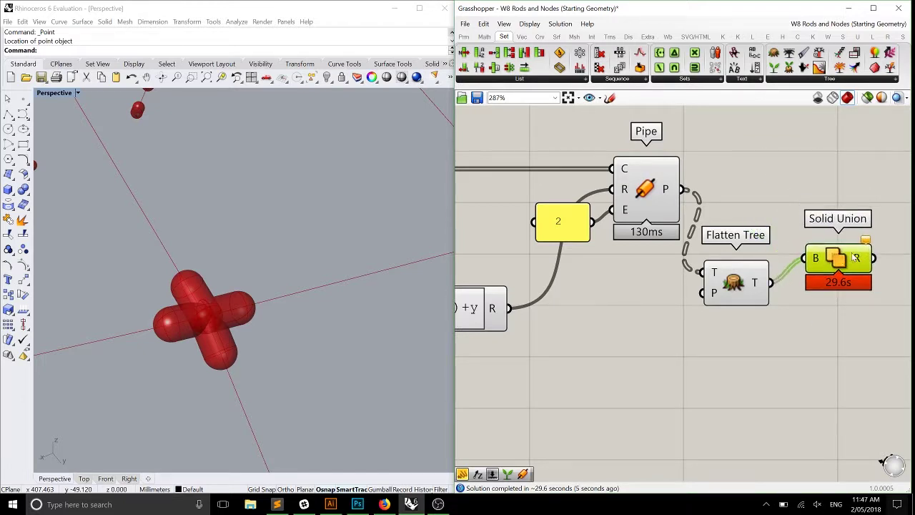
mouse_move(867, 240)
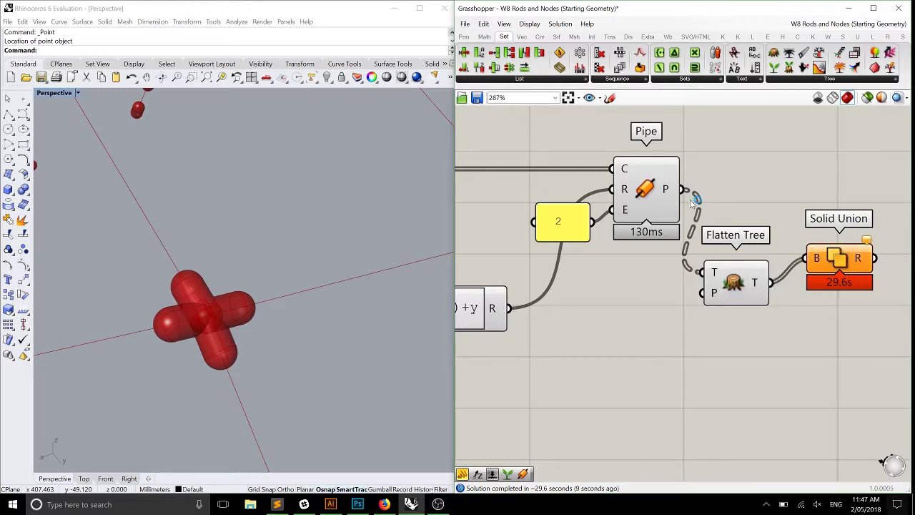
- Hide the preview of the Pipe and the Flatten Tree that follows it
drag(724, 284, 580, 154)
scroll(581, 155, up, 1)
middle_click(581, 156)
click(616, 124)
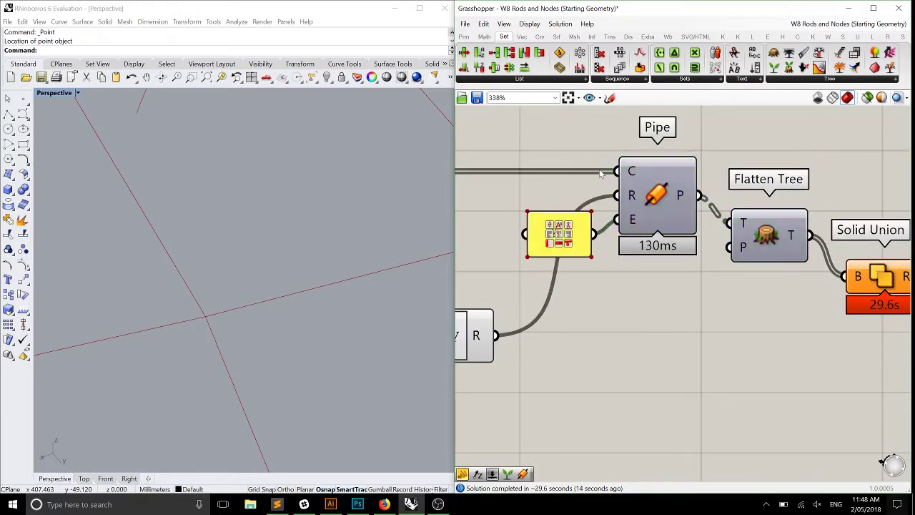
- Delete the Solid Union component at the end of the definition
click(877, 270)
middle_click(847, 229)
click(871, 214)
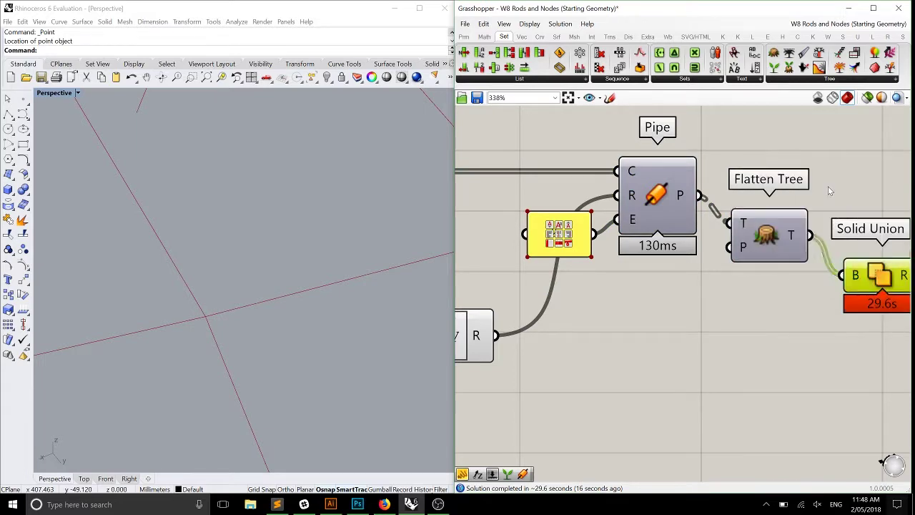
scroll(743, 248, down, 1)
click(743, 249)
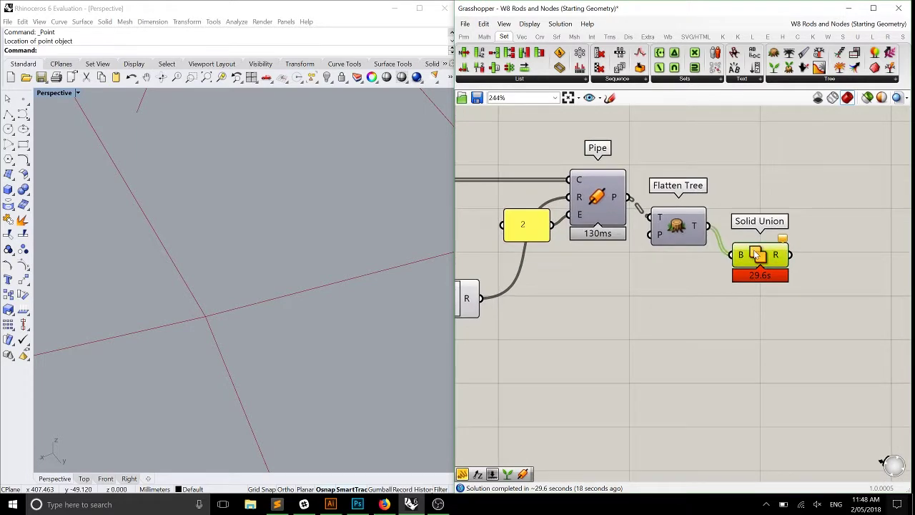
key(Delete)
- Enlarge the Grasshopper window and examine how the Extend Curve, Dispatch, End Points and Line components produce the node segments
right_drag(533, 266, 783, 228)
scroll(784, 228, down, 3)
right_drag(574, 256, 518, 274)
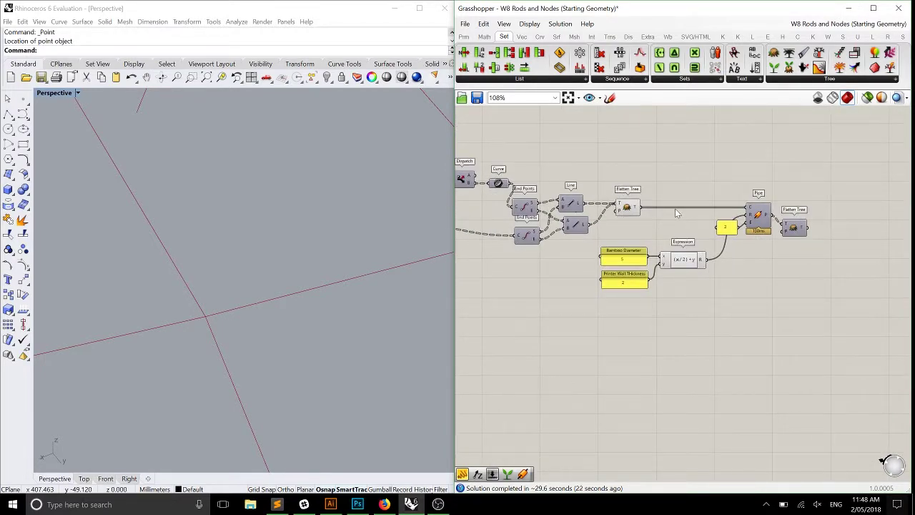
right_drag(674, 208, 690, 213)
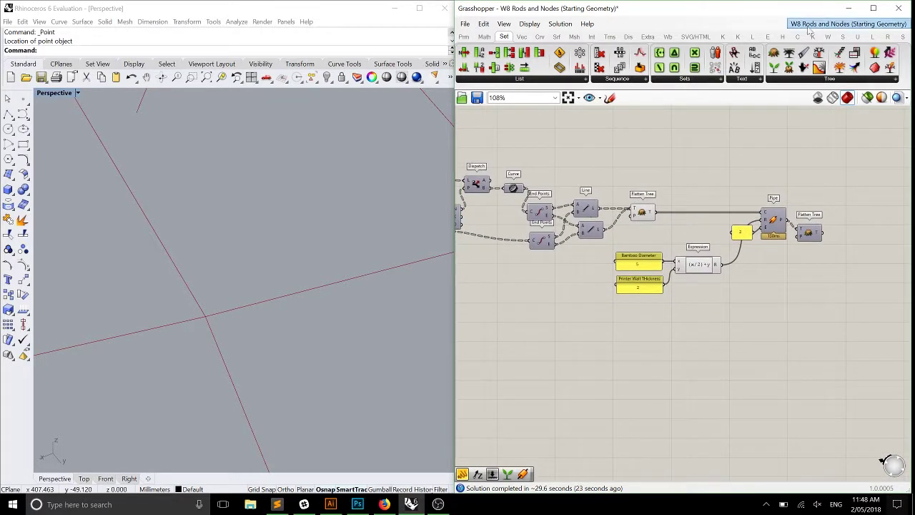
click(873, 8)
right_drag(465, 235, 594, 239)
scroll(272, 245, up, 5)
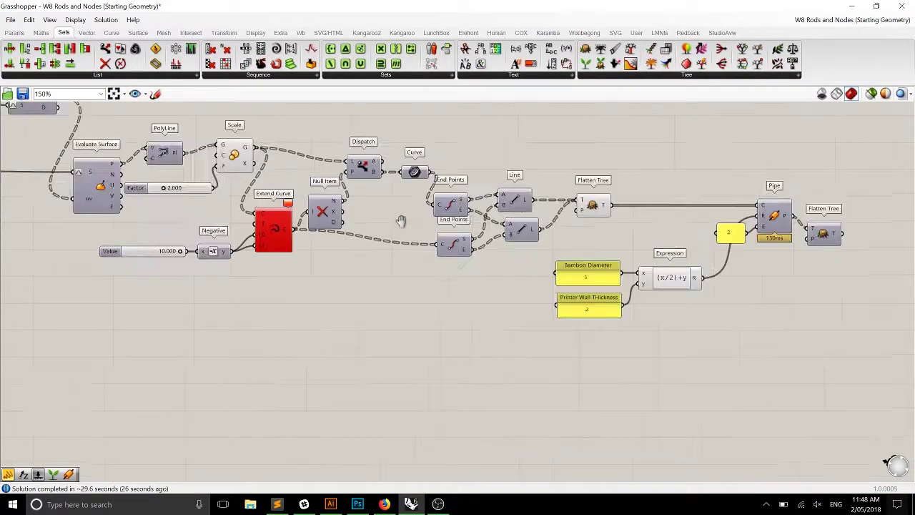
drag(274, 280, 265, 279)
click(492, 246)
drag(493, 246, 603, 326)
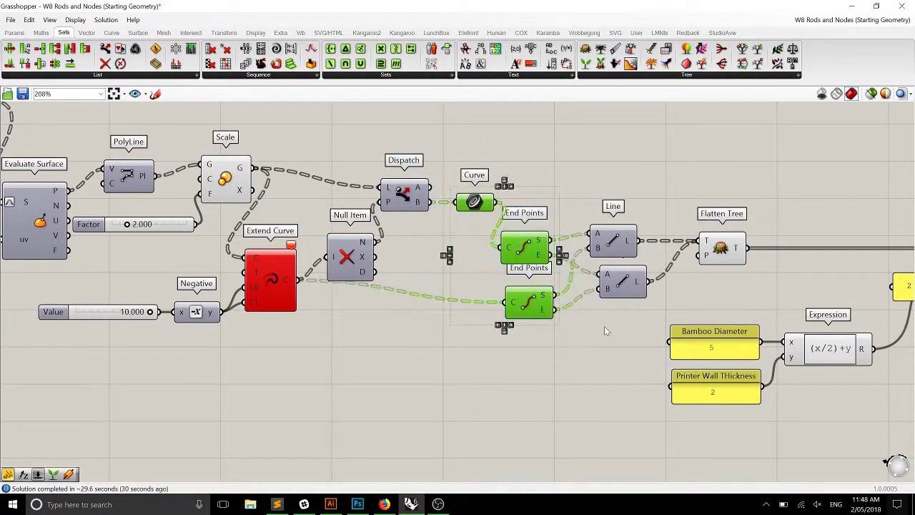
click(606, 365)
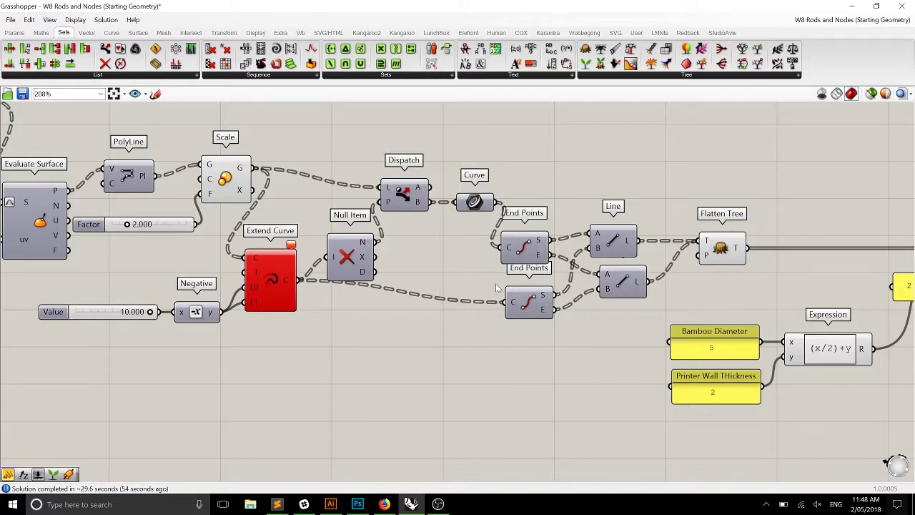
- Set the panel feeding the Pipe's E input to 1
scroll(585, 249, down, 4)
scroll(585, 248, up, 9)
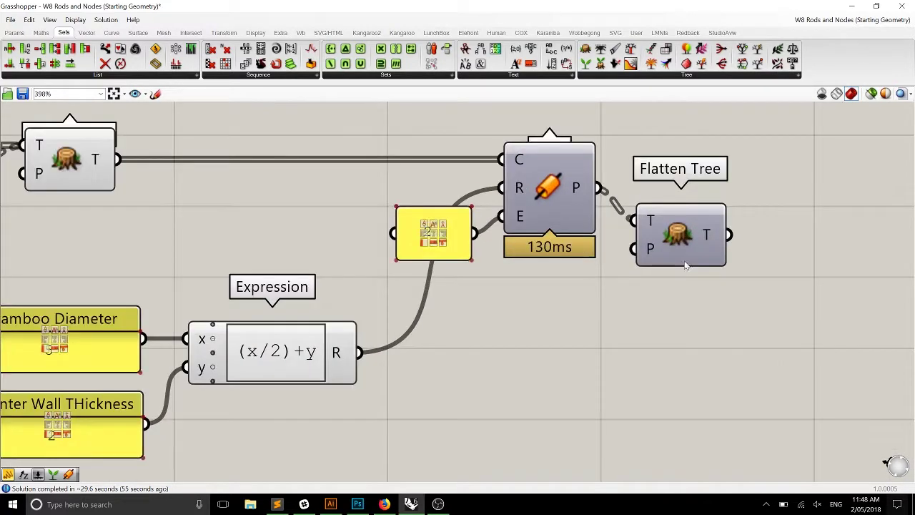
scroll(595, 286, down, 2)
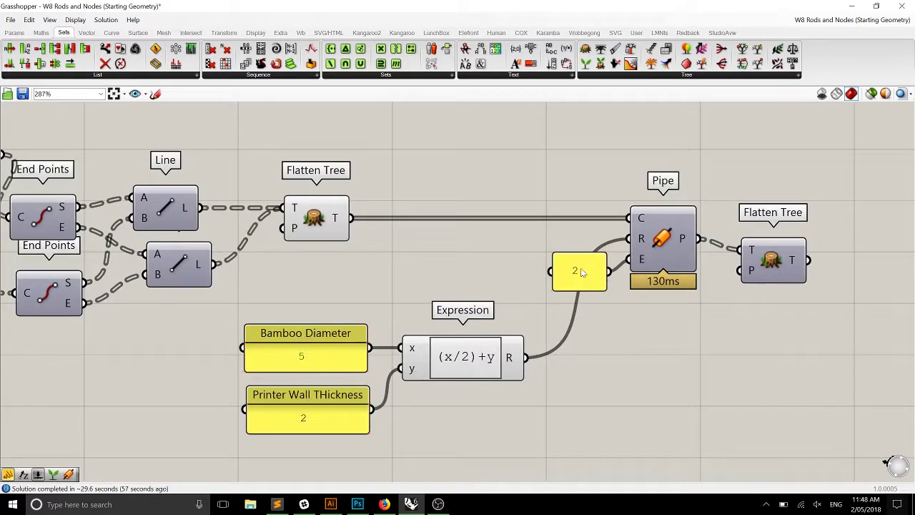
double_click(575, 266)
text(1)
- Try a Solid Union on the flattened pipe geometry, then remove it
right_drag(528, 225, 453, 224)
click(221, 33)
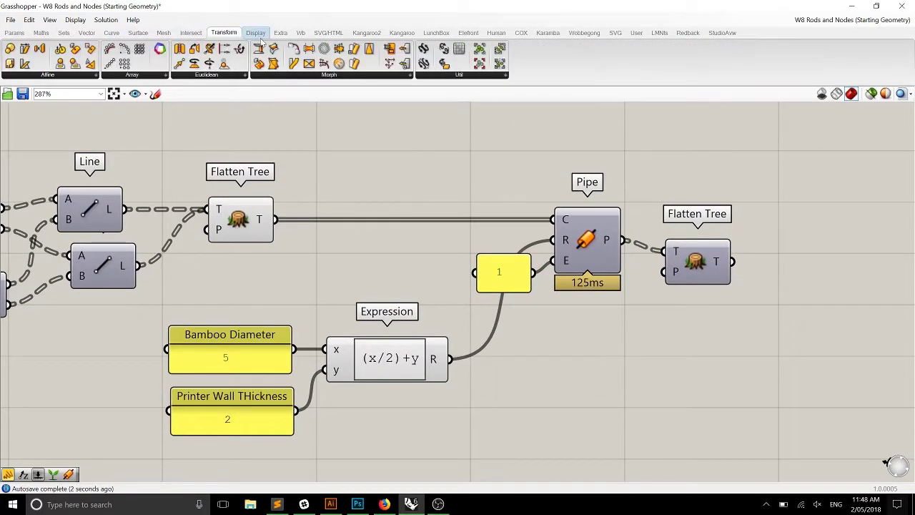
click(255, 33)
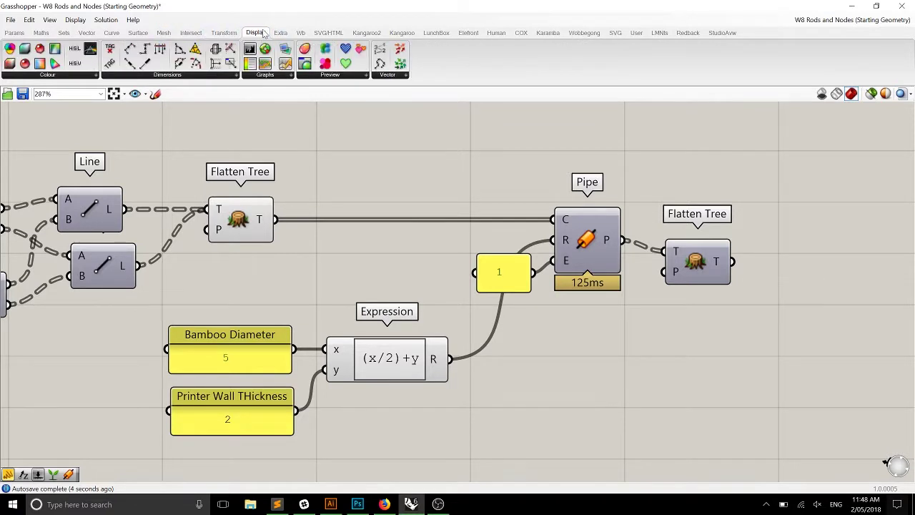
click(188, 33)
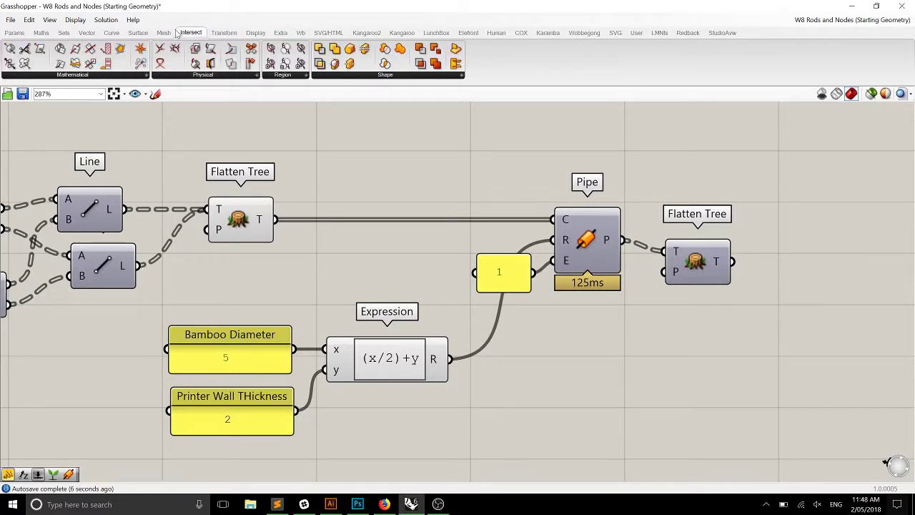
drag(335, 47, 804, 248)
drag(729, 261, 799, 248)
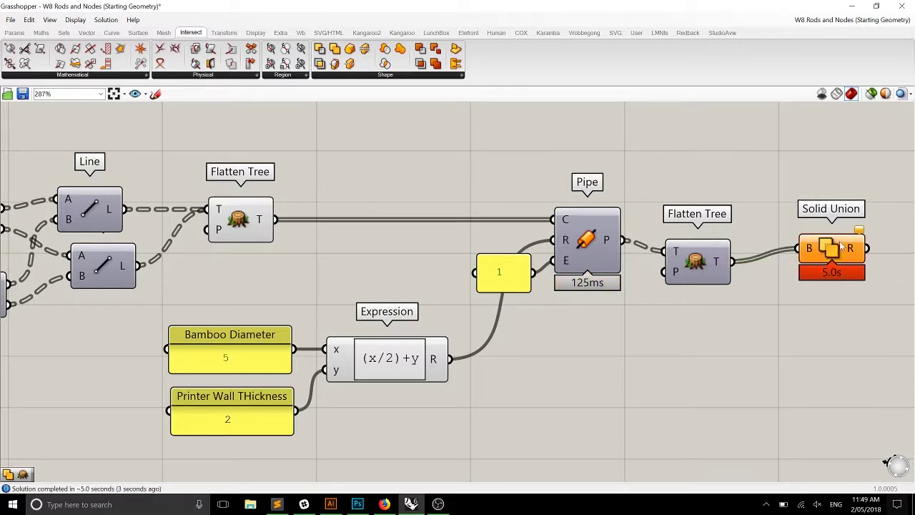
drag(841, 253, 839, 268)
key(Delete)
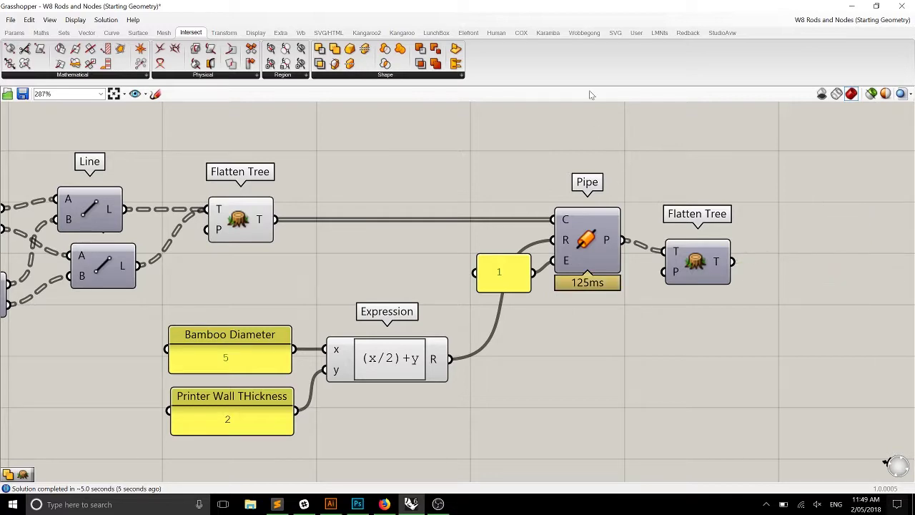
- Restore the side-by-side window layout and turn on the preview of the Flatten Tree after the Pipe
double_click(462, 7)
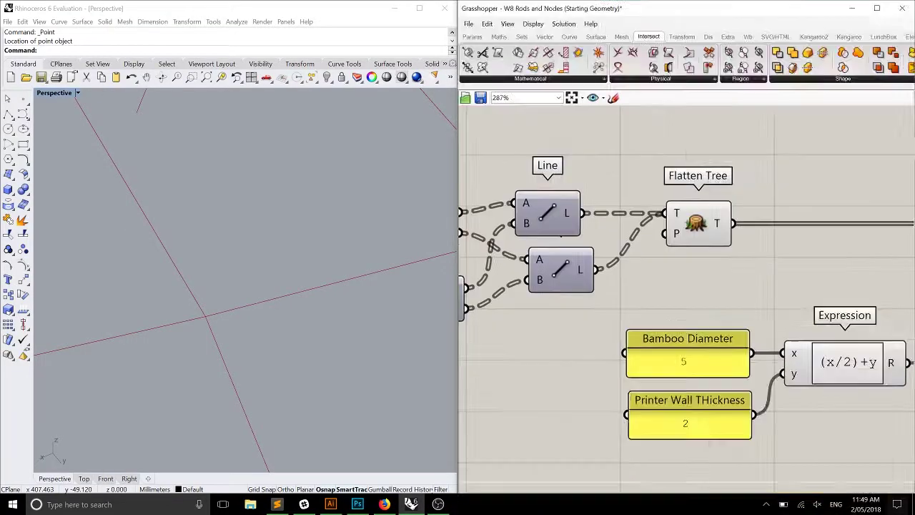
right_drag(337, 203, 792, 239)
scroll(712, 247, down, 5)
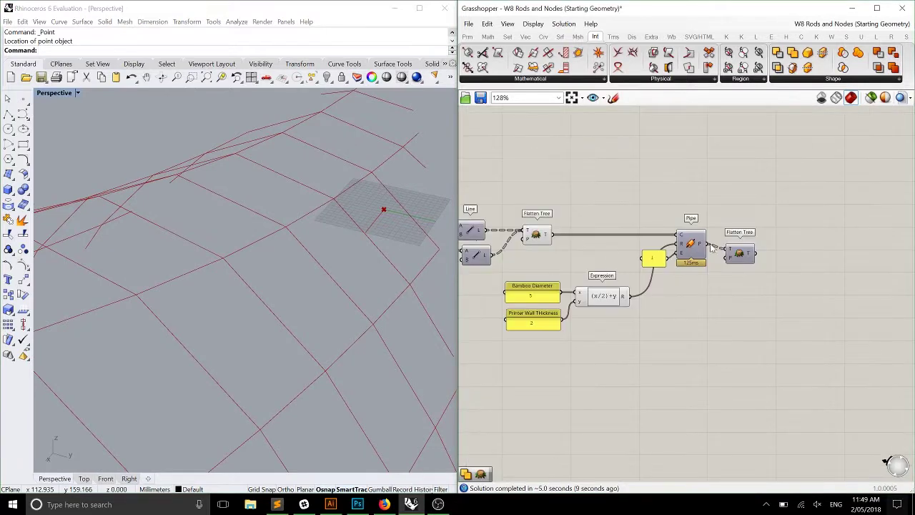
scroll(712, 247, up, 5)
click(686, 267)
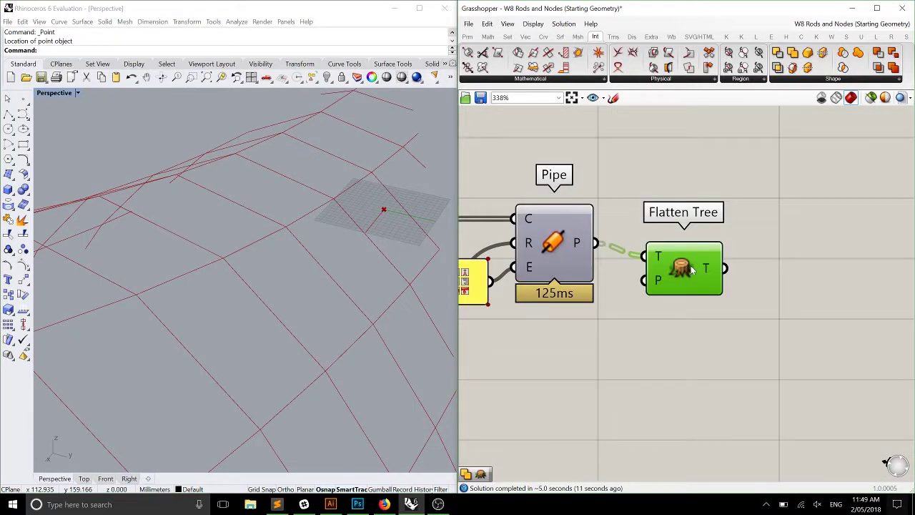
middle_click(690, 269)
- Examine how the pipe segments overlap at a grid intersection and compare the node with the Extend Curve inputs
click(218, 253)
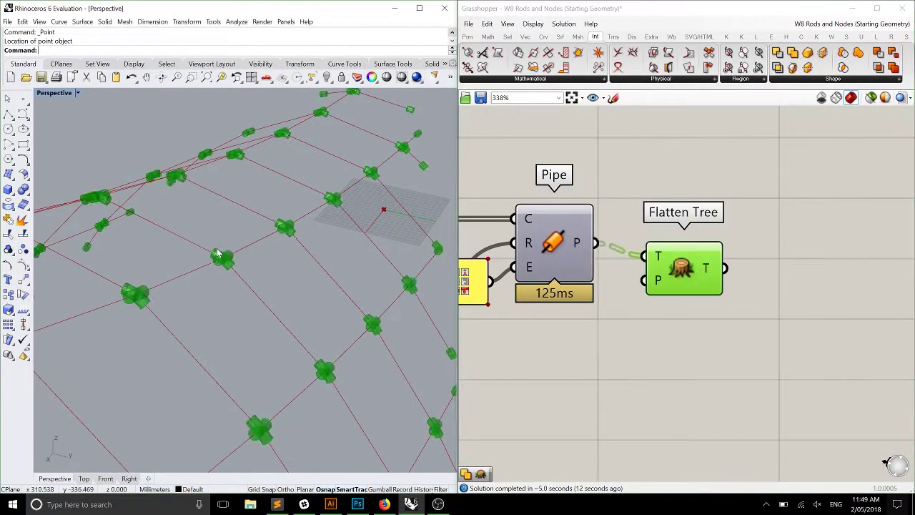
scroll(280, 243, up, 10)
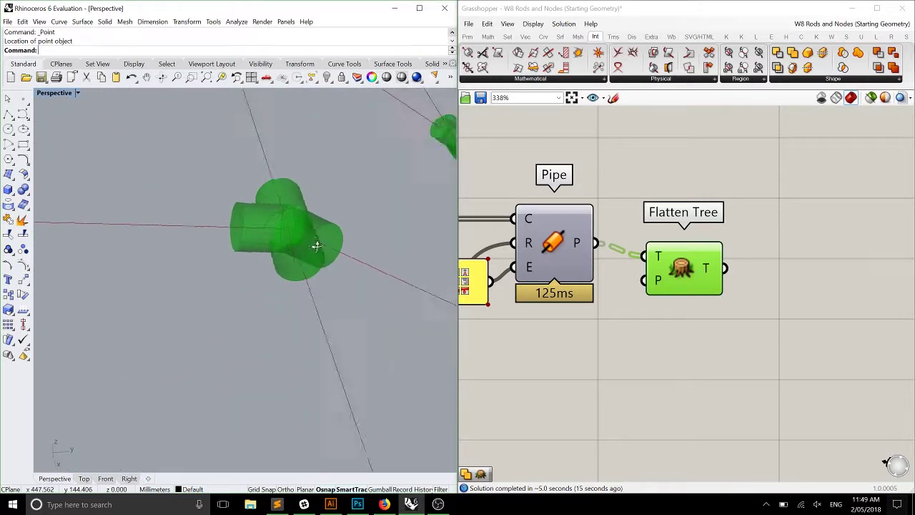
scroll(314, 236, up, 3)
right_drag(312, 227, 317, 246)
scroll(278, 232, down, 3)
scroll(255, 251, down, 3)
right_click(616, 198)
scroll(251, 265, up, 3)
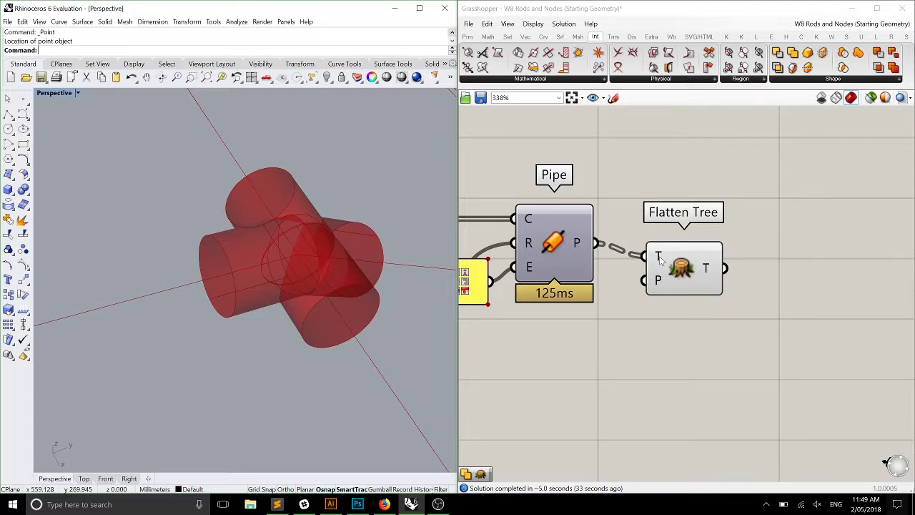
scroll(703, 243, down, 5)
right_drag(290, 265, 235, 326)
scroll(235, 326, up, 3)
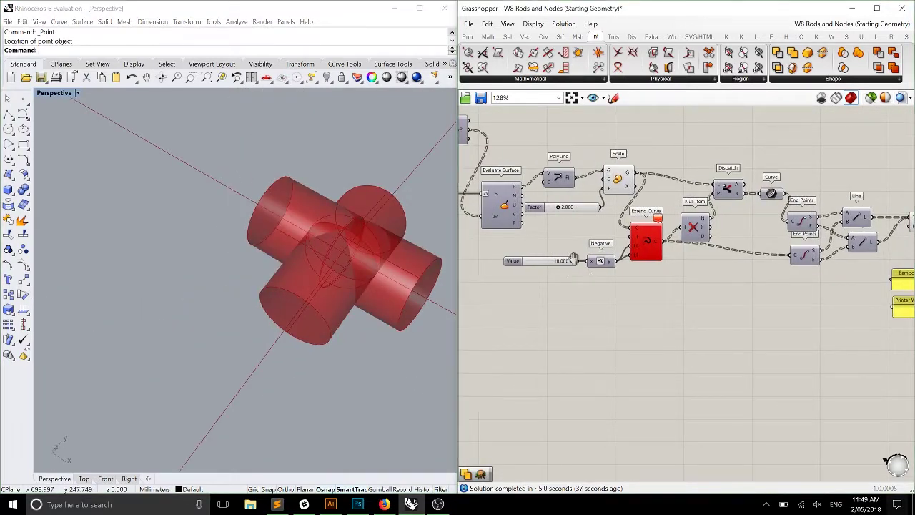
scroll(585, 277, up, 3)
right_drag(405, 253, 262, 282)
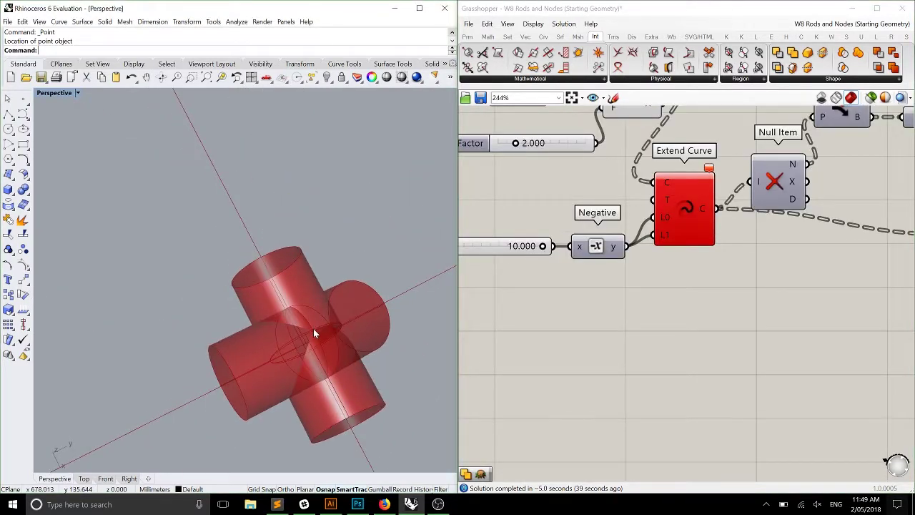
- Duplicate the Value slider, Negative and Extend Curve components below the originals, keeping their input connections
scroll(635, 222, down, 2)
scroll(632, 218, up, 1)
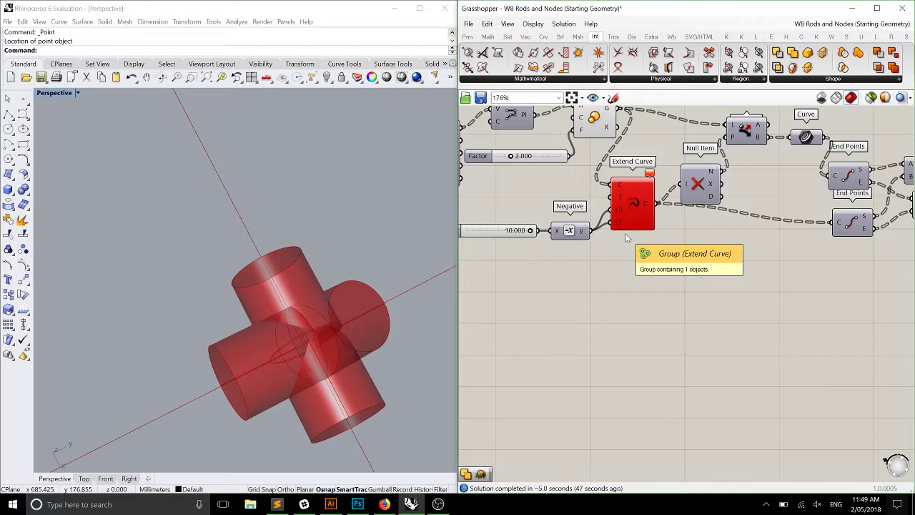
right_drag(624, 233, 715, 227)
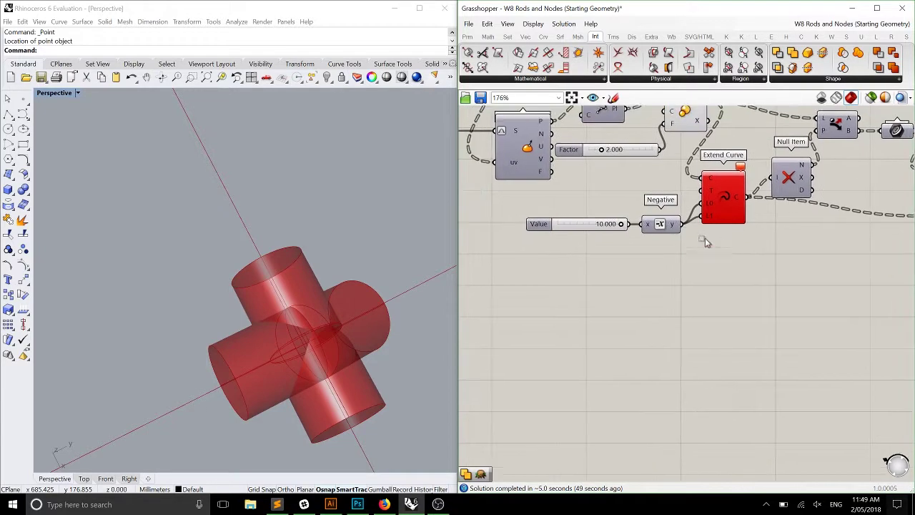
drag(729, 248, 615, 207)
alt+drag(722, 200, 727, 315)
click(795, 315)
- Set the duplicated Value slider feeding the lower Negative component to 5
scroll(634, 288, up, 4)
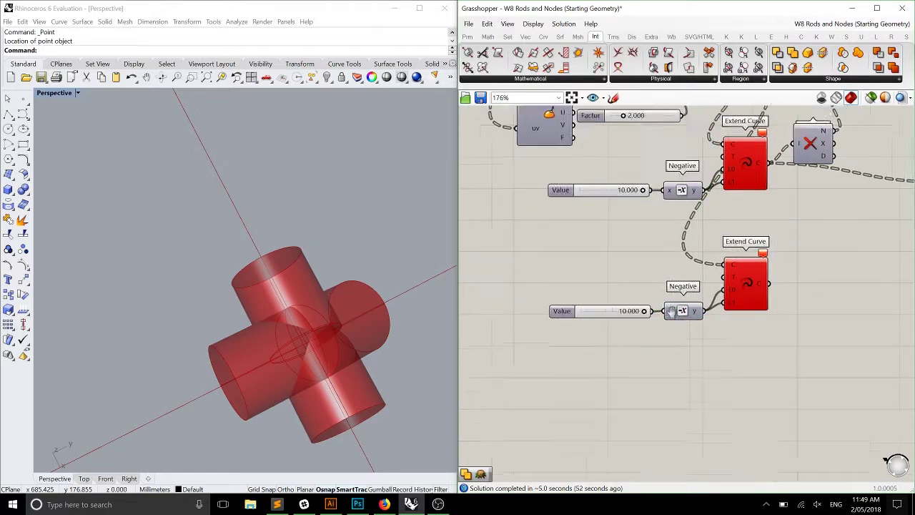
scroll(633, 288, up, 1)
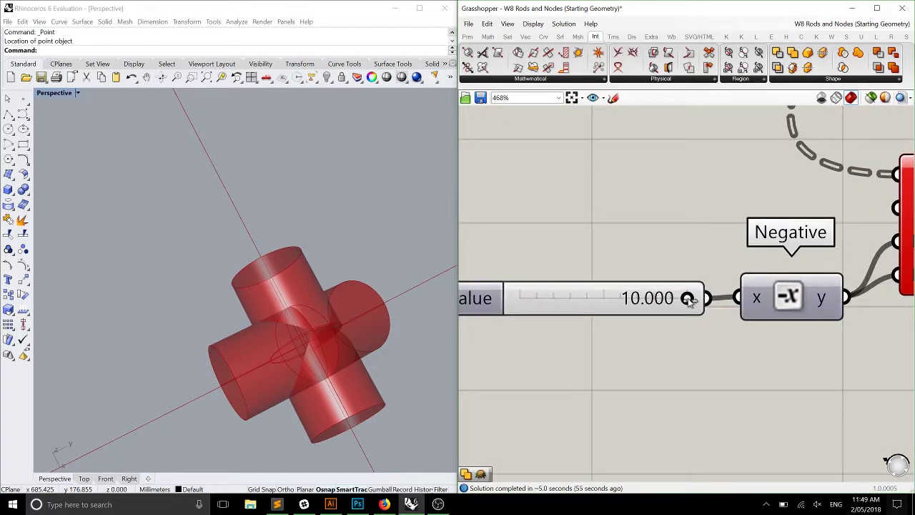
drag(687, 299, 601, 298)
double_click(635, 298)
text(5)
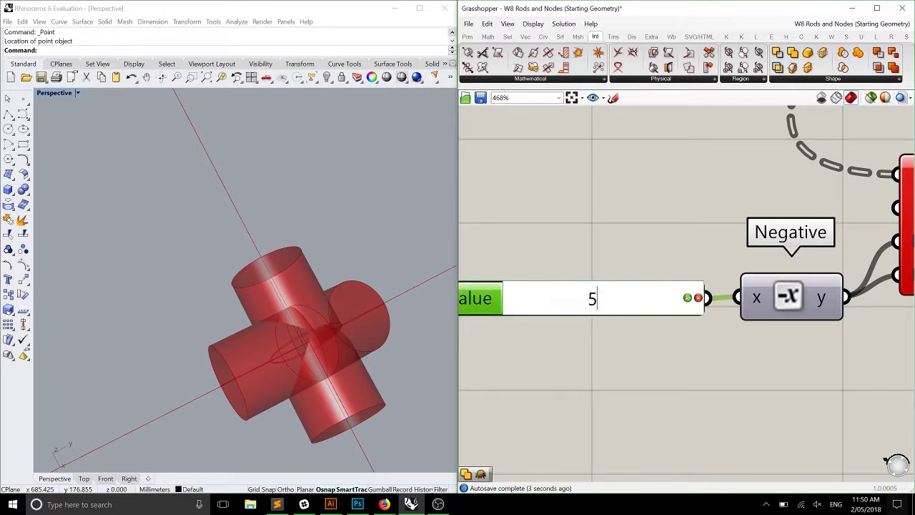
click(687, 298)
- Copy the Bamboo Diameter panel, the (x/2)+y Expression, the panel holding 1 and the Pipe to beside the duplicated Extend Curve
right_drag(288, 347, 317, 269)
scroll(581, 255, down, 1)
scroll(583, 255, down, 9)
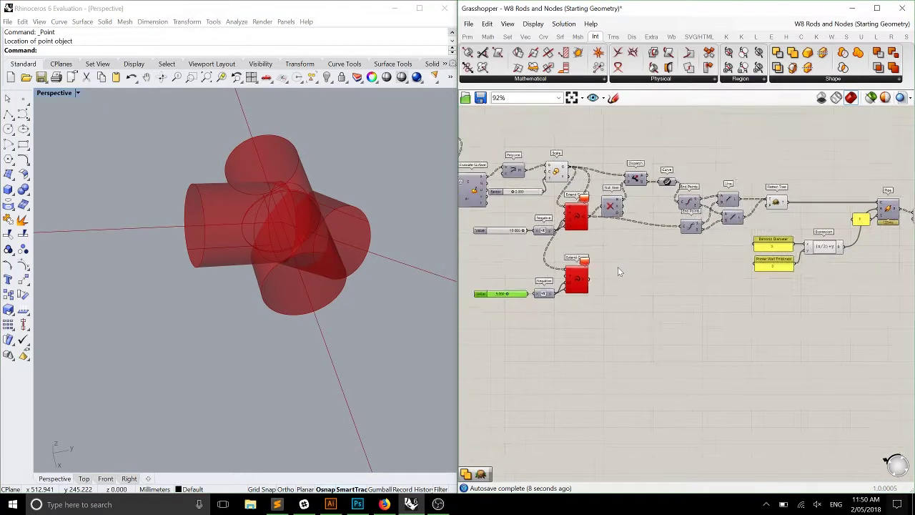
scroll(732, 237, up, 4)
click(765, 220)
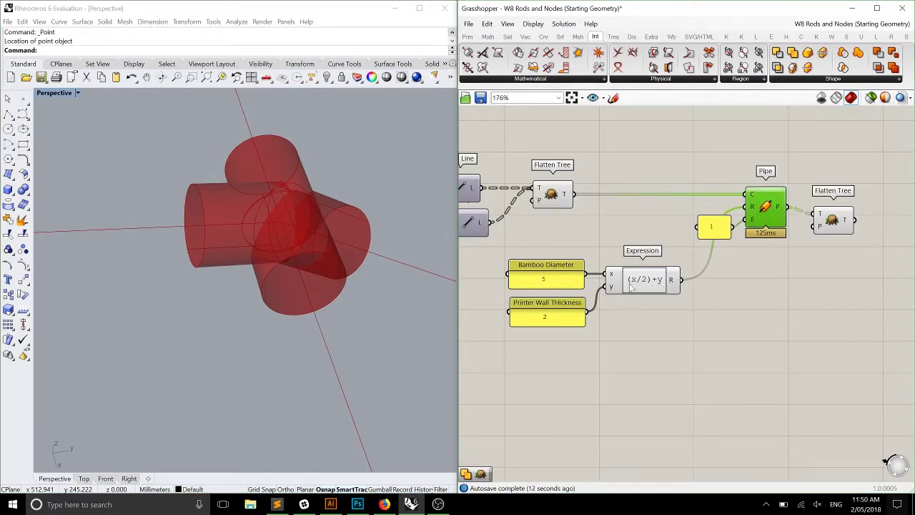
click(571, 279)
shift+click(636, 282)
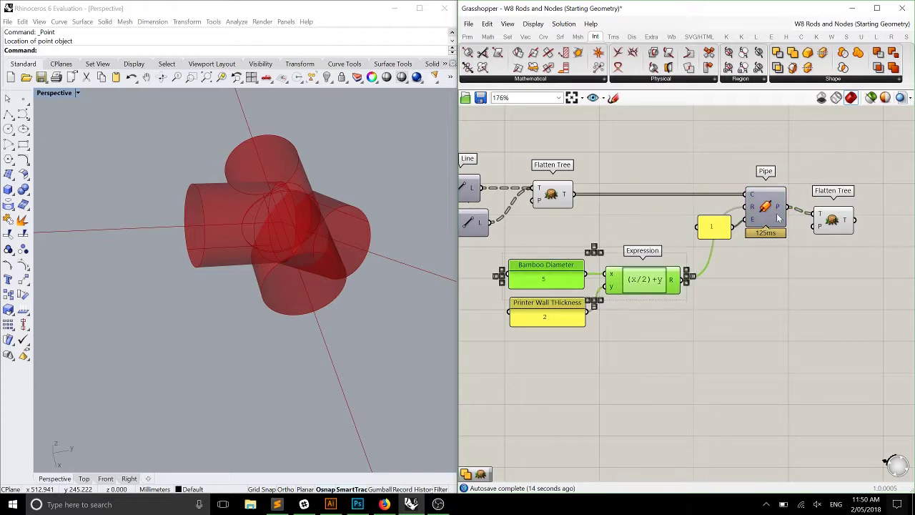
shift+click(771, 220)
shift+click(712, 228)
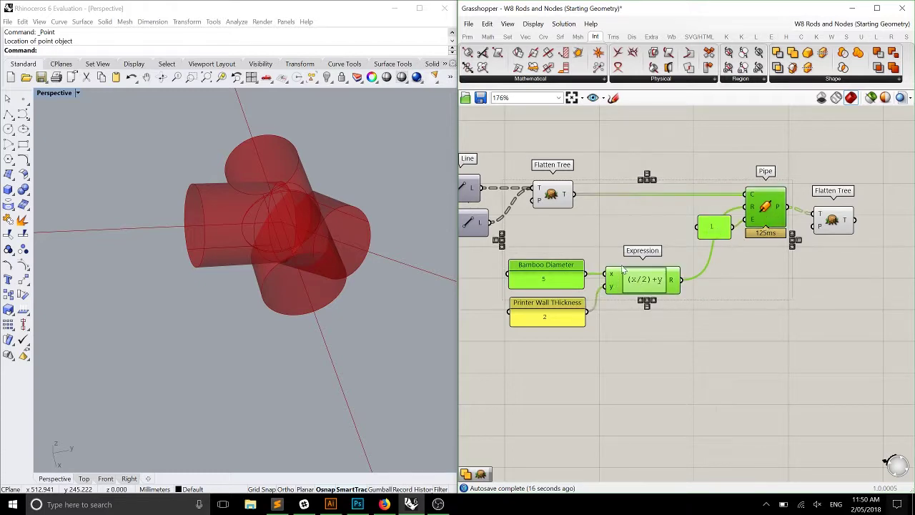
scroll(622, 269, down, 2)
drag(772, 223, 543, 268)
scroll(525, 275, up, 2)
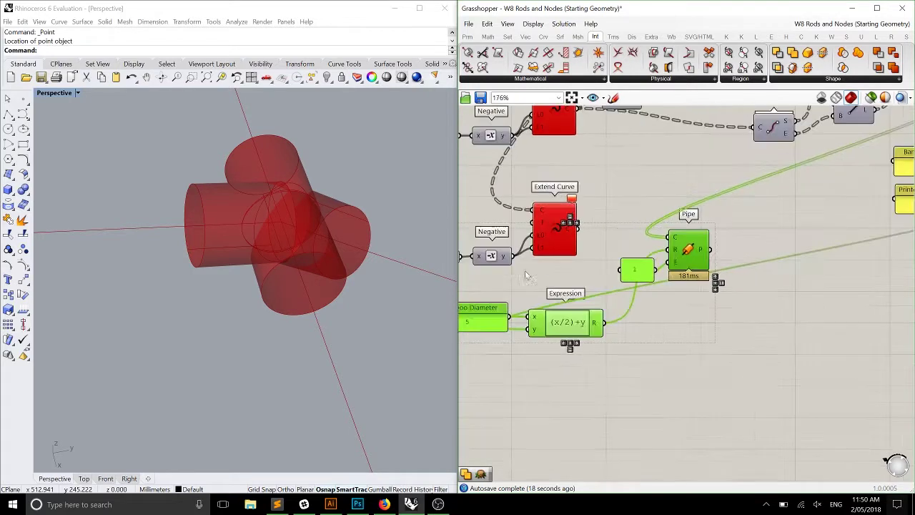
- Delete the copied (x/2)+y Expression and connect the duplicated Extend Curve's output to the copied Pipe's curve input
scroll(528, 274, up, 1)
click(532, 275)
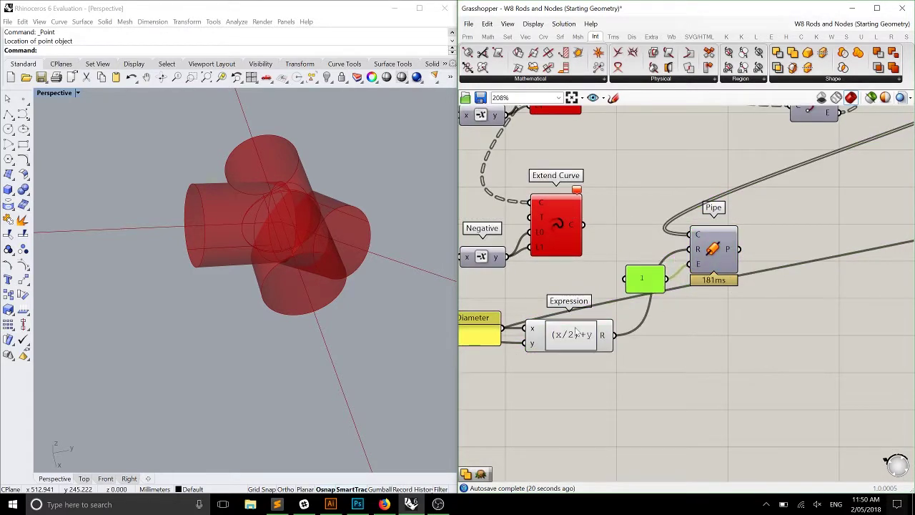
drag(552, 341, 561, 352)
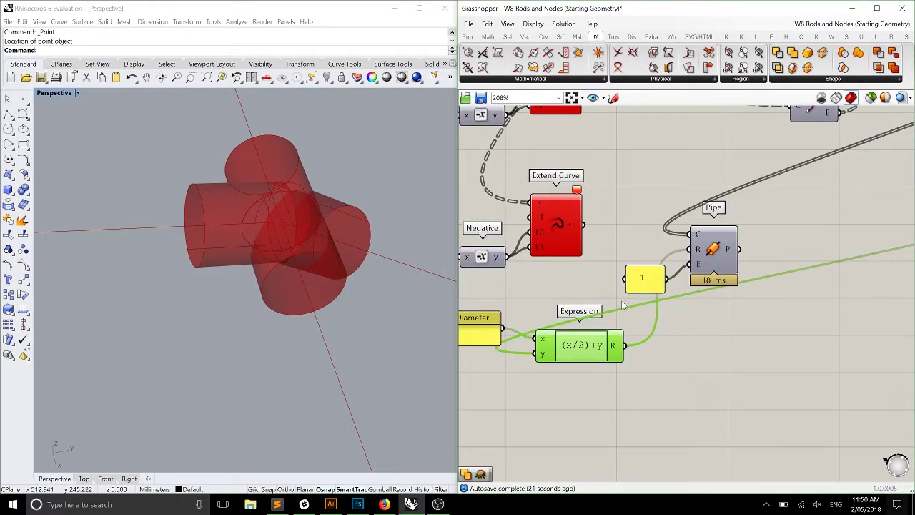
key(Delete)
right_drag(598, 307, 642, 291)
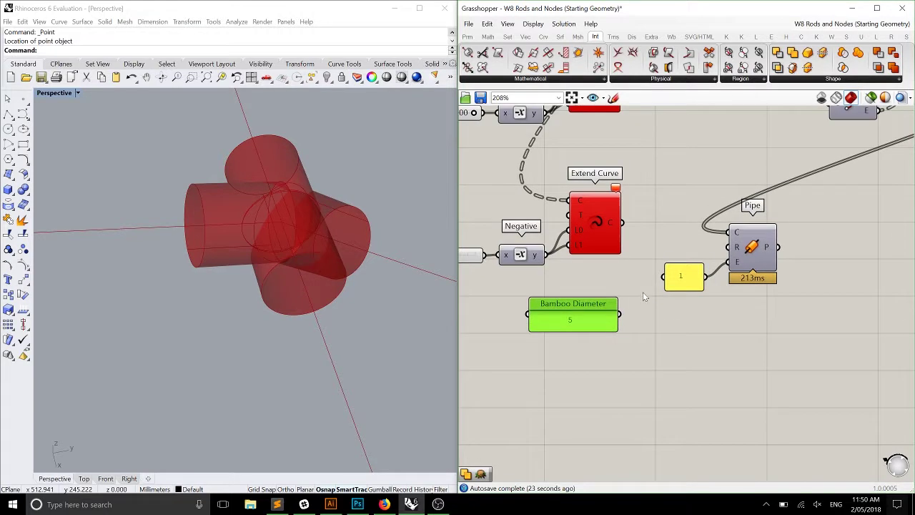
drag(622, 222, 747, 246)
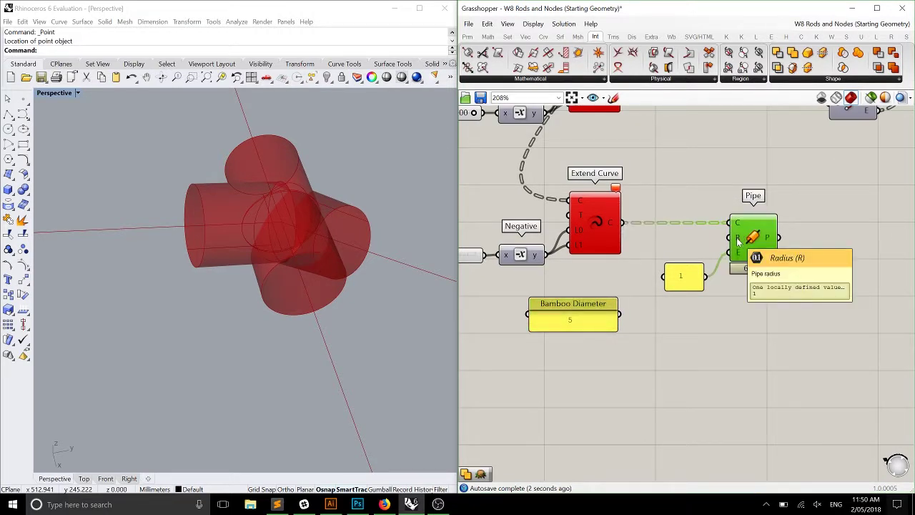
click(690, 187)
- Add a new Expression component below the copied Pipe and set its formula to x/2
click(489, 37)
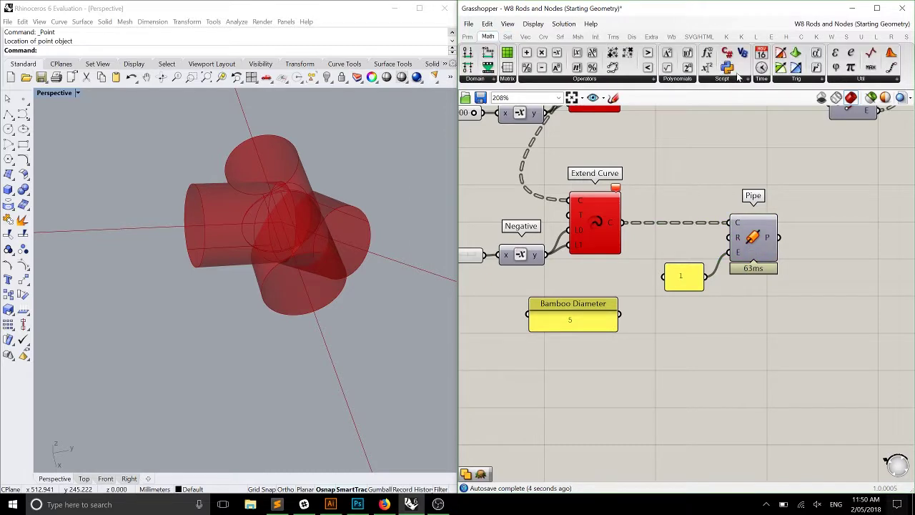
click(706, 68)
click(726, 346)
double_click(725, 346)
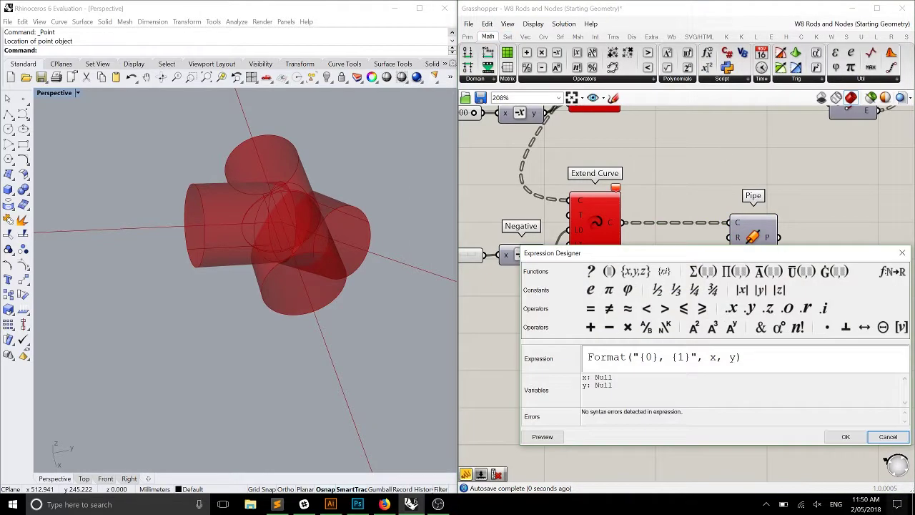
key(ctrl+a)
text(x/2)
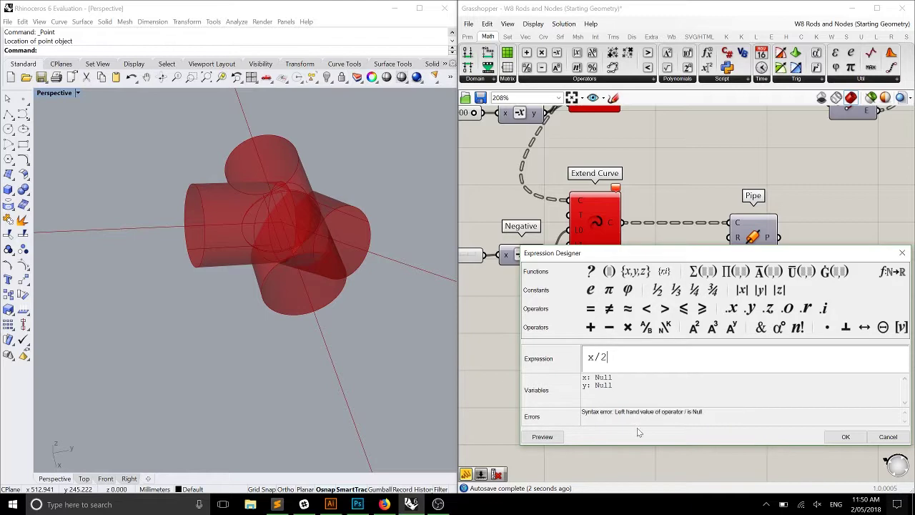
click(837, 436)
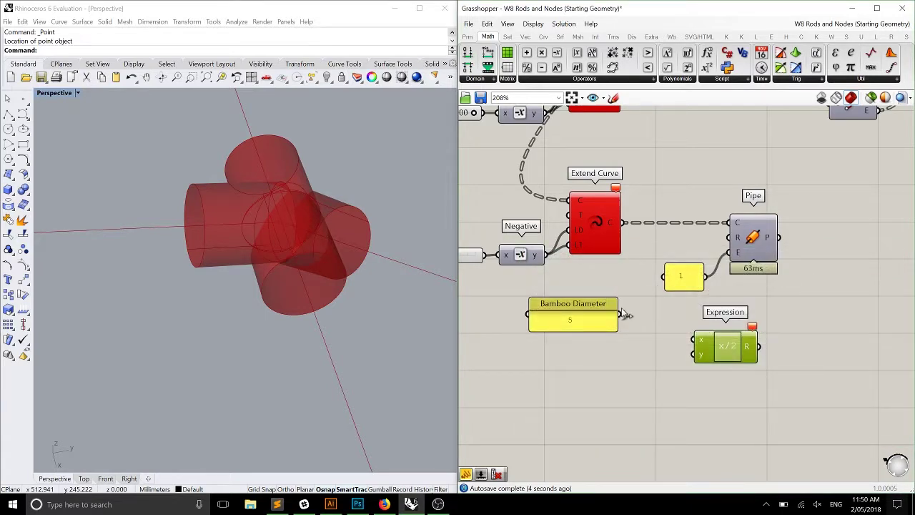
- Connect the copied Bamboo Diameter panel to the new Expression's x input and remove its unused y input
drag(619, 313, 694, 341)
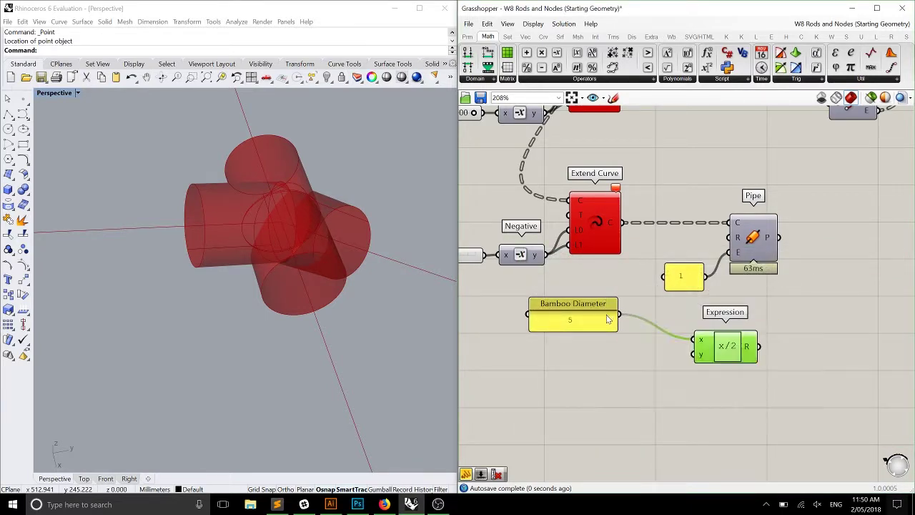
scroll(607, 316, up, 3)
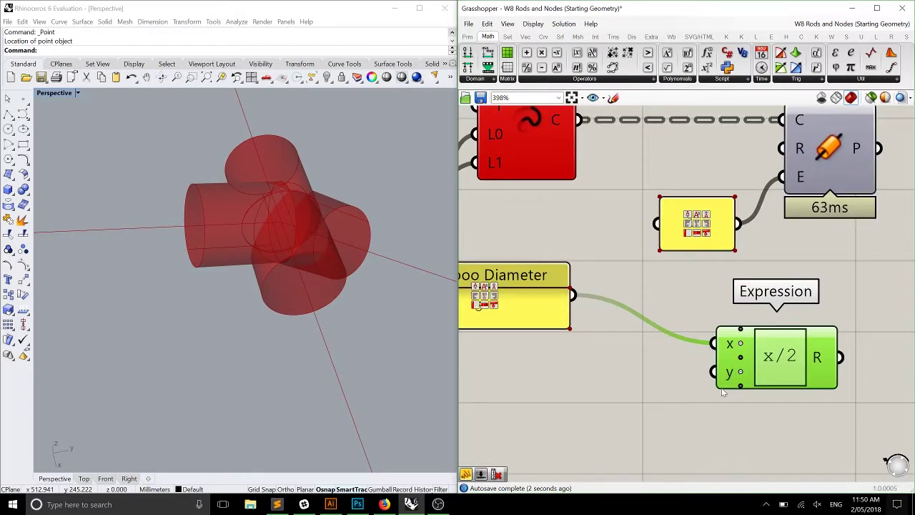
click(740, 372)
drag(757, 367, 671, 303)
scroll(682, 327, down, 2)
scroll(683, 327, down, 1)
- Line up the x/2 Expression with the Bamboo Diameter panel and connect its result to the copied Pipe's radius input
drag(705, 357, 500, 304)
drag(679, 340, 665, 349)
click(713, 366)
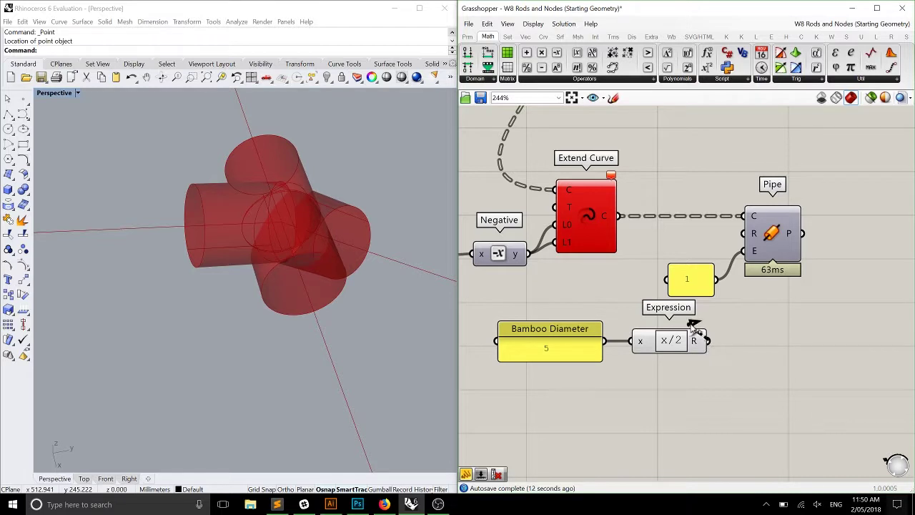
drag(706, 340, 743, 234)
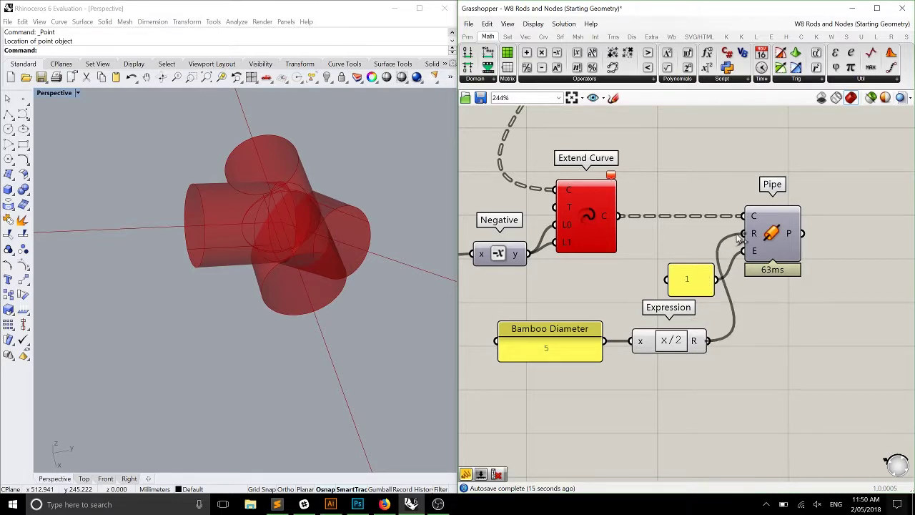
- Enable the preview of the copied Pipe
click(775, 235)
middle_click(773, 228)
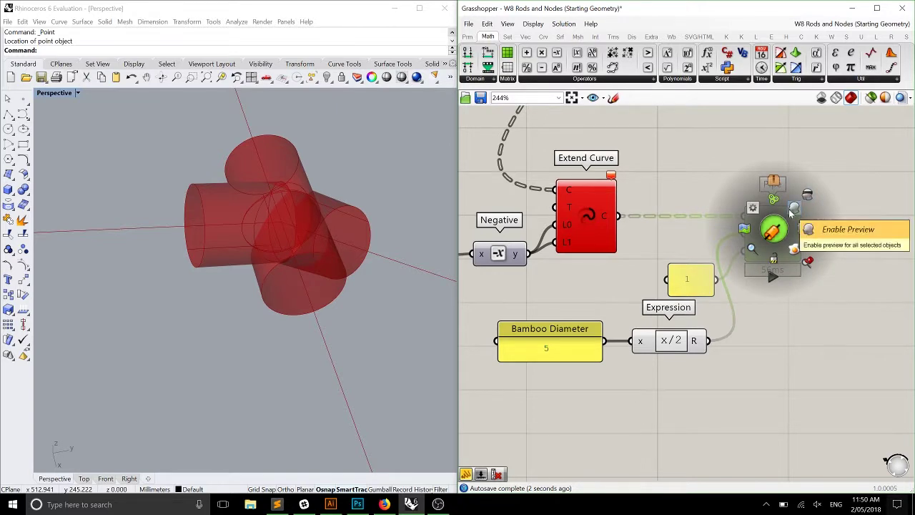
click(792, 207)
- Examine from several angles how the piped rods fit into the nodes at the grid intersections
click(199, 196)
scroll(186, 198, up, 3)
scroll(282, 202, down, 3)
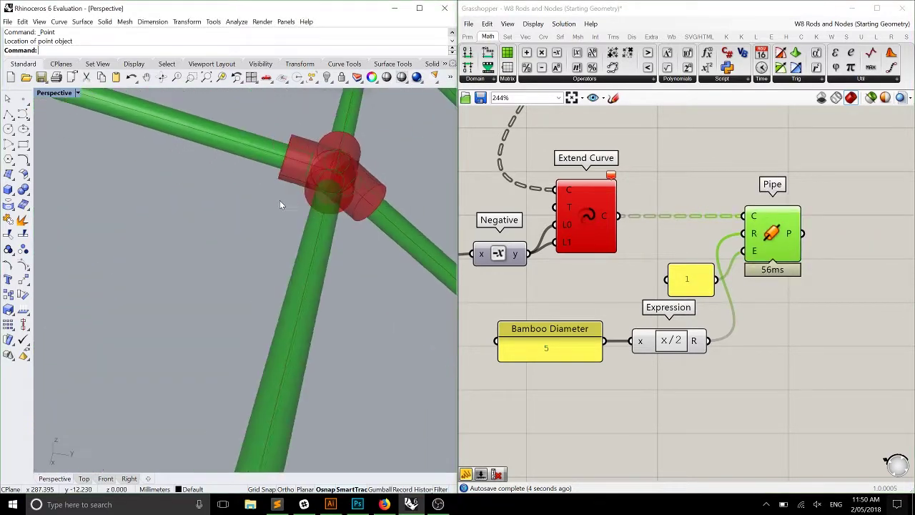
right_drag(281, 202, 310, 210)
scroll(302, 164, up, 5)
scroll(327, 200, down, 10)
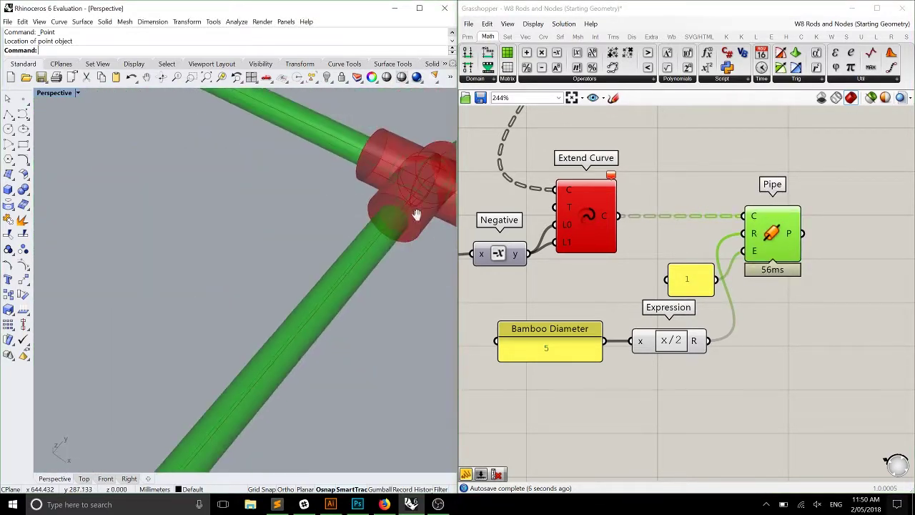
right_drag(283, 193, 353, 193)
scroll(249, 208, up, 8)
right_drag(249, 209, 293, 198)
scroll(180, 227, up, 3)
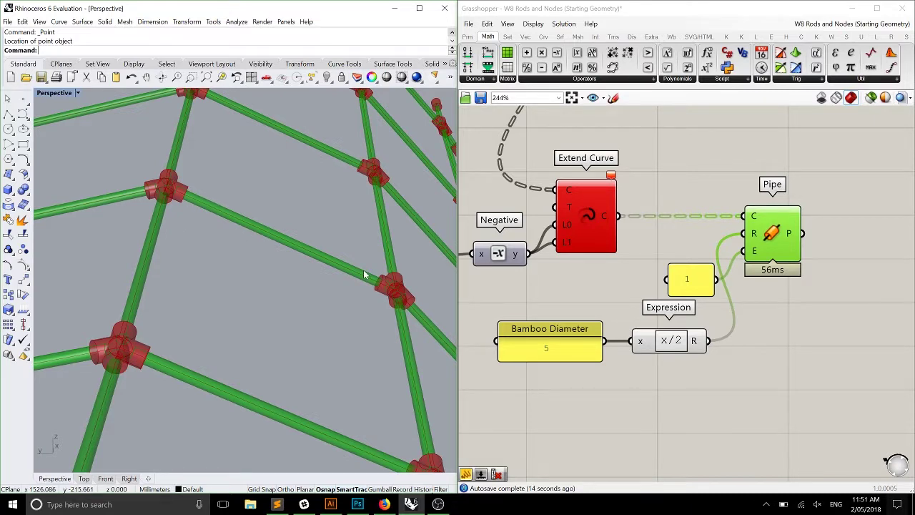
scroll(363, 273, down, 5)
right_drag(322, 275, 338, 273)
scroll(338, 273, up, 8)
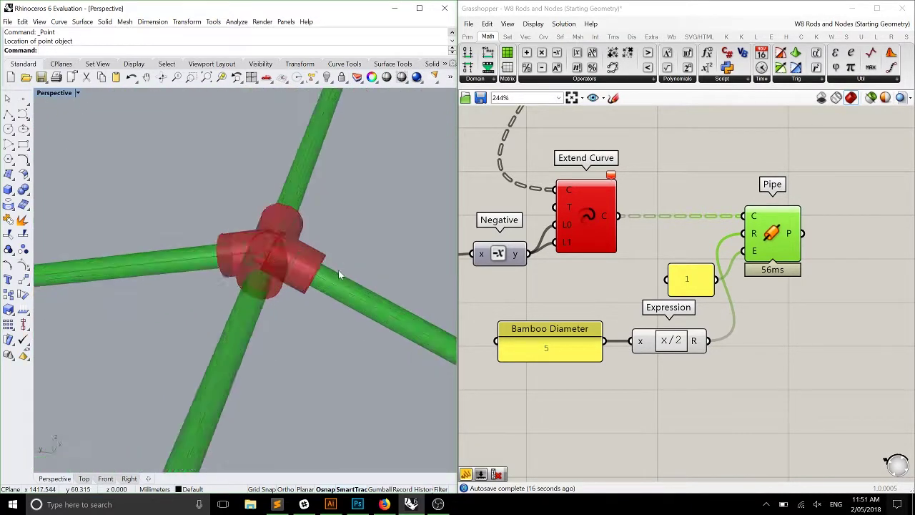
scroll(338, 274, up, 6)
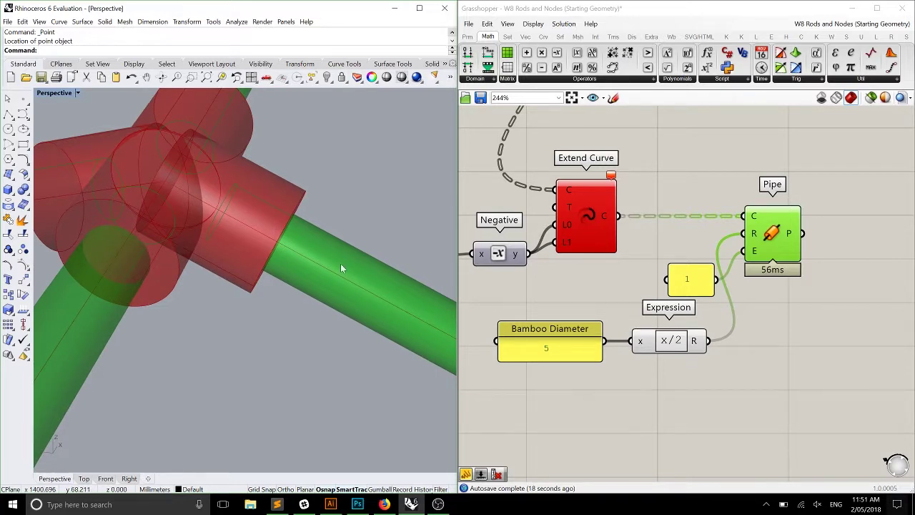
scroll(352, 259, down, 10)
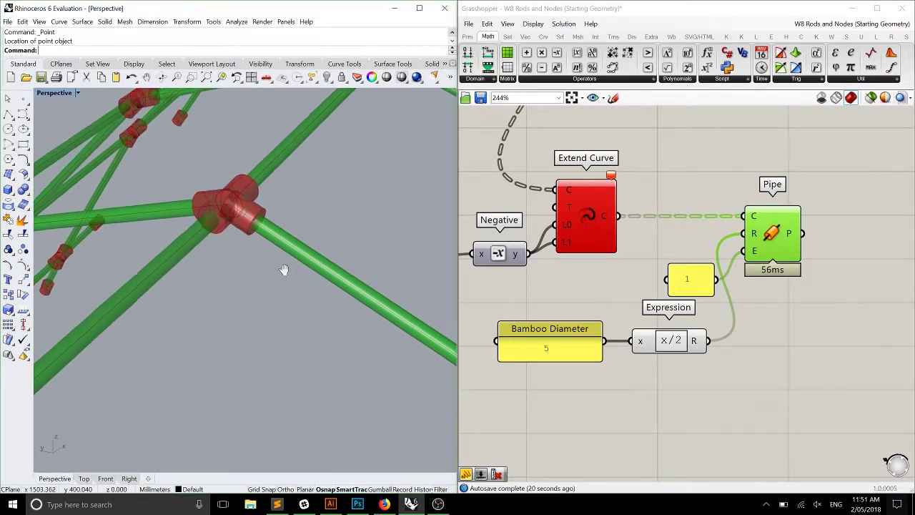
- Move the bamboo Extend Curve, Negative, Expression and Pipe components with their input panels to just below the joint pipe's definition
scroll(271, 251, up, 2)
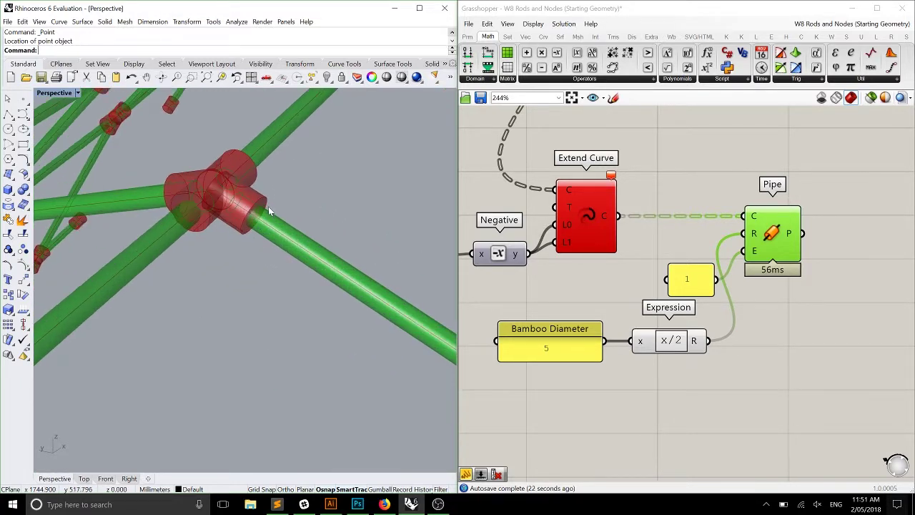
scroll(260, 225, up, 2)
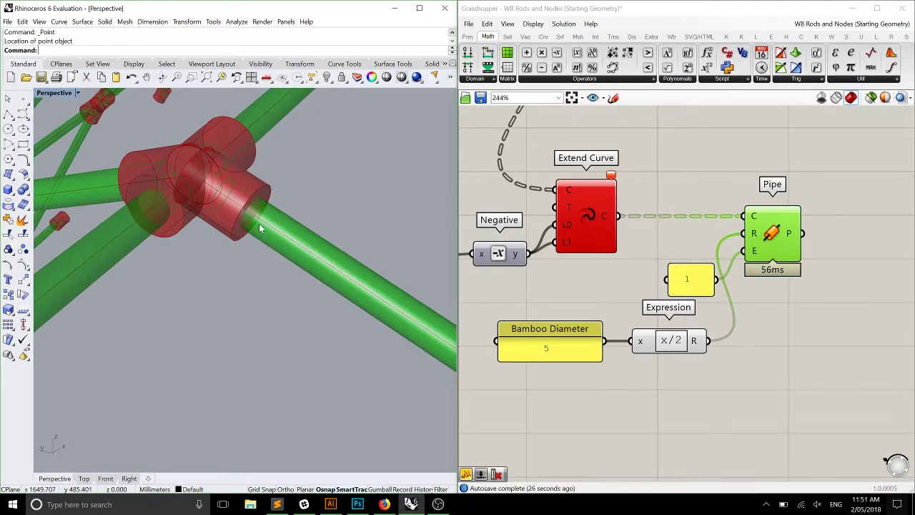
scroll(520, 307, down, 5)
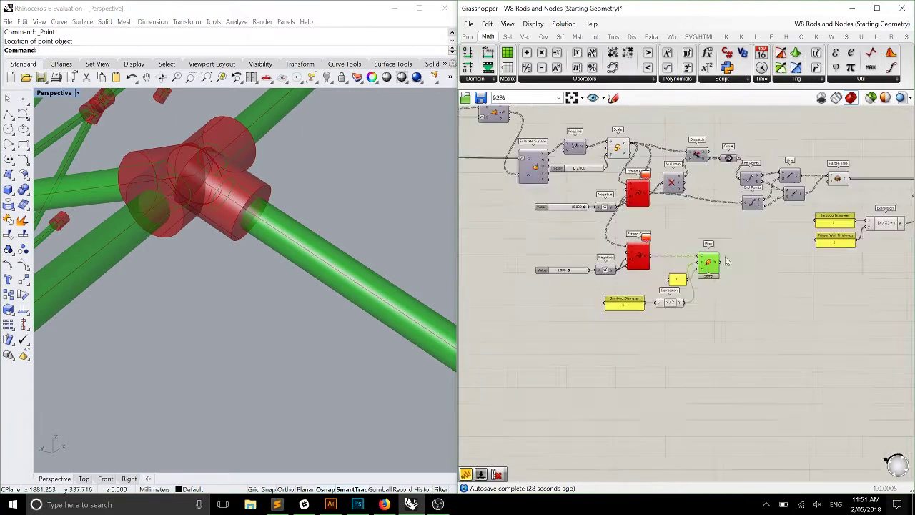
drag(663, 329, 459, 275)
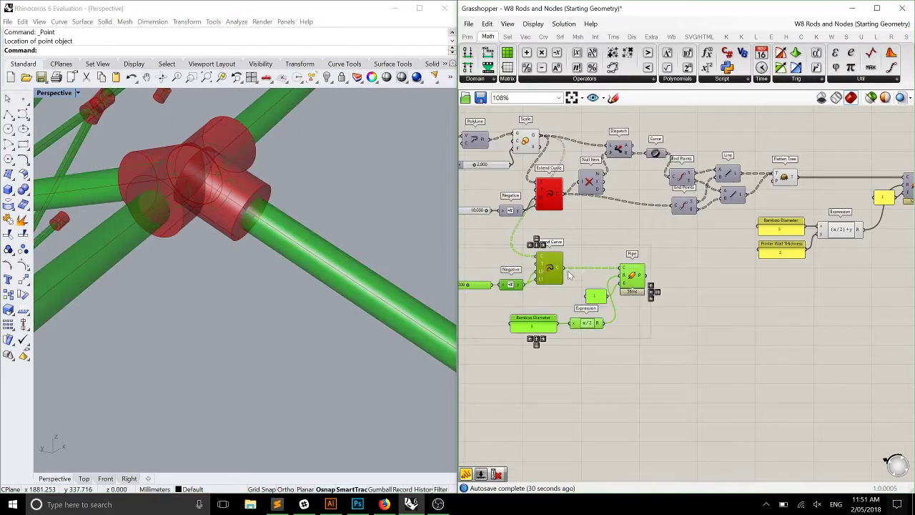
drag(621, 274, 846, 278)
right_drag(846, 278, 704, 220)
scroll(704, 220, up, 2)
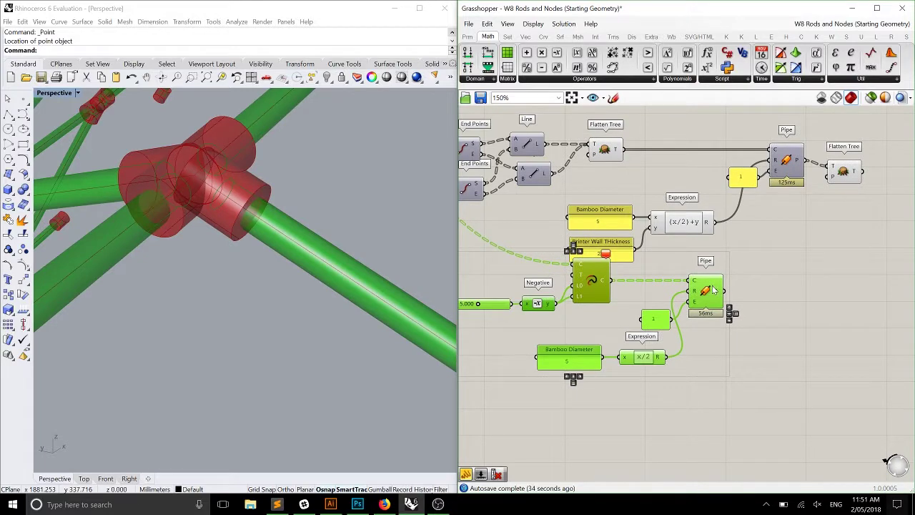
drag(713, 289, 546, 316)
click(638, 308)
right_drag(541, 289, 648, 291)
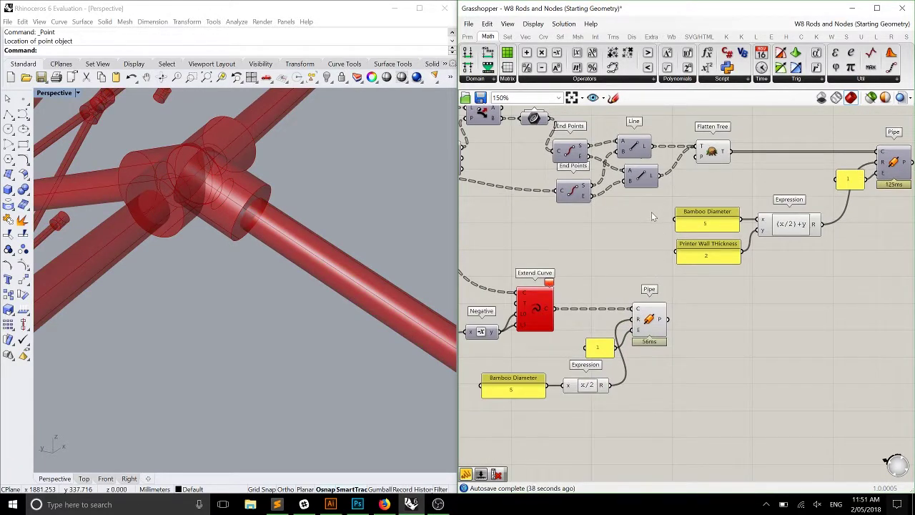
- Add a Merge component, feed both Line outputs into D1 and D2, and connect its result to the joint Pipe's curve input
scroll(707, 167, up, 1)
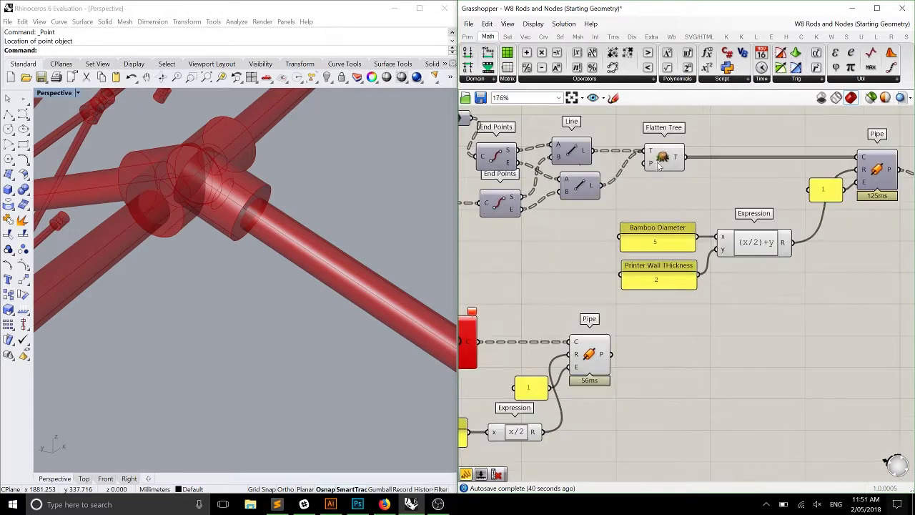
click(704, 163)
drag(713, 165, 716, 165)
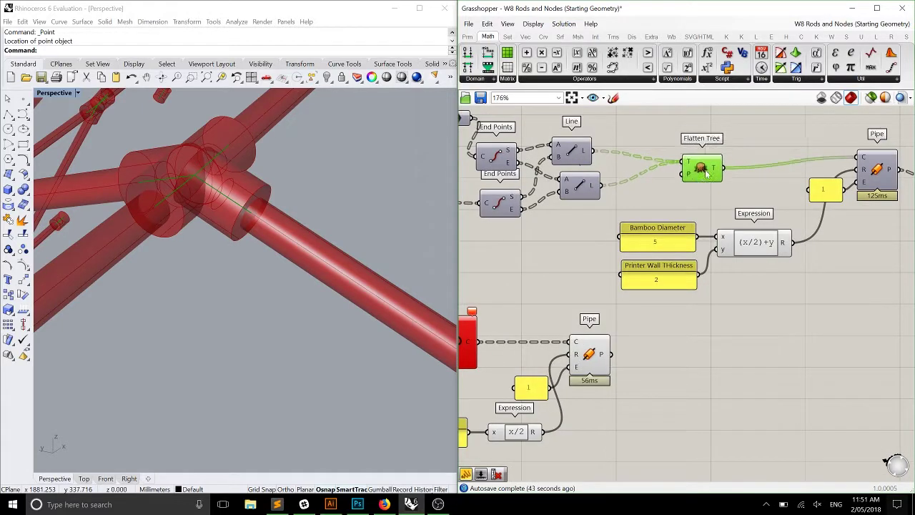
right_drag(702, 172, 705, 188)
click(649, 150)
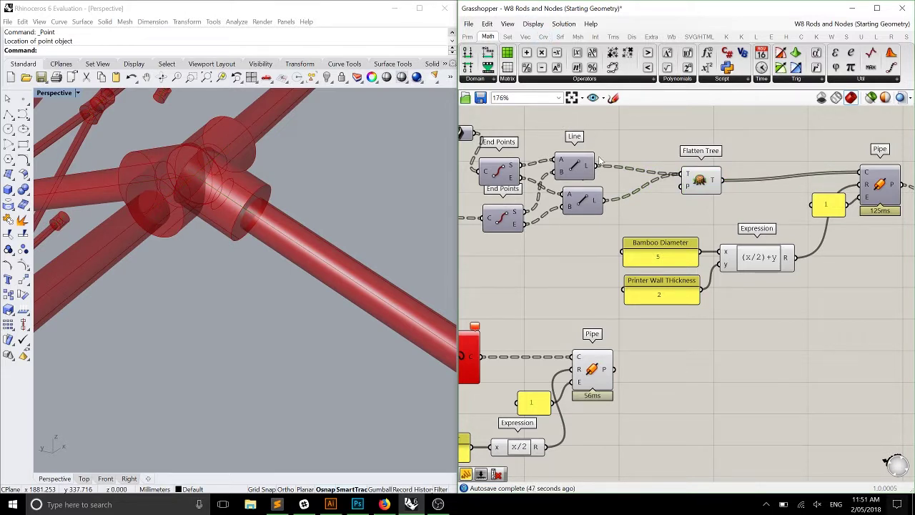
click(507, 37)
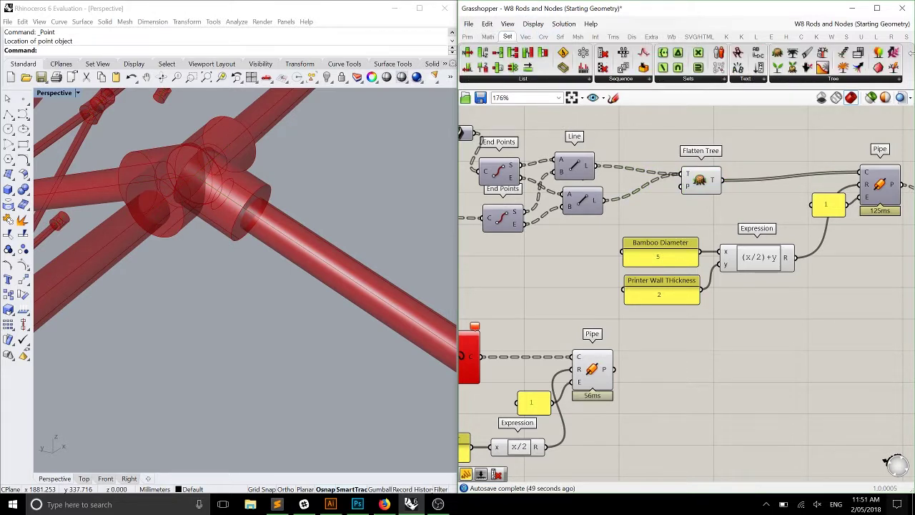
drag(733, 128, 749, 143)
right_drag(666, 141, 673, 158)
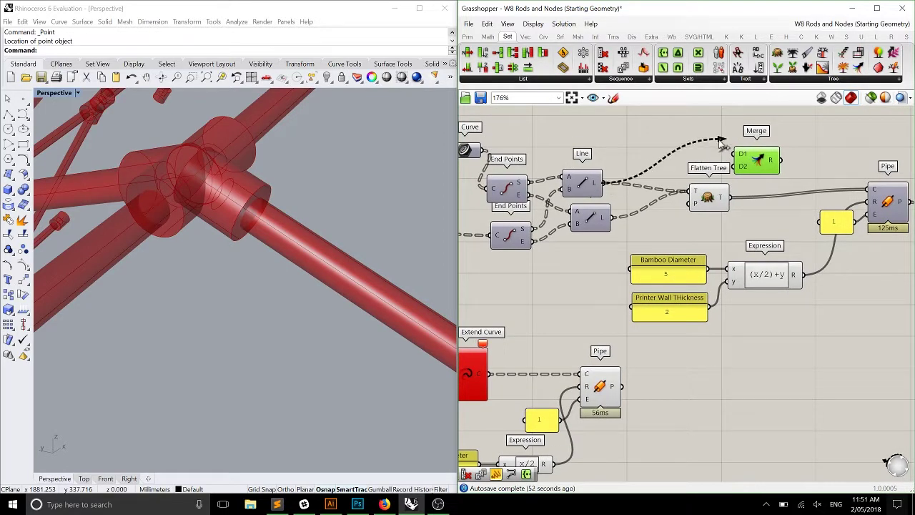
drag(721, 142, 736, 154)
drag(613, 220, 869, 189)
- Delete the Flatten Tree between the Lines and the Pipe, and place the Merge in its spot
click(707, 202)
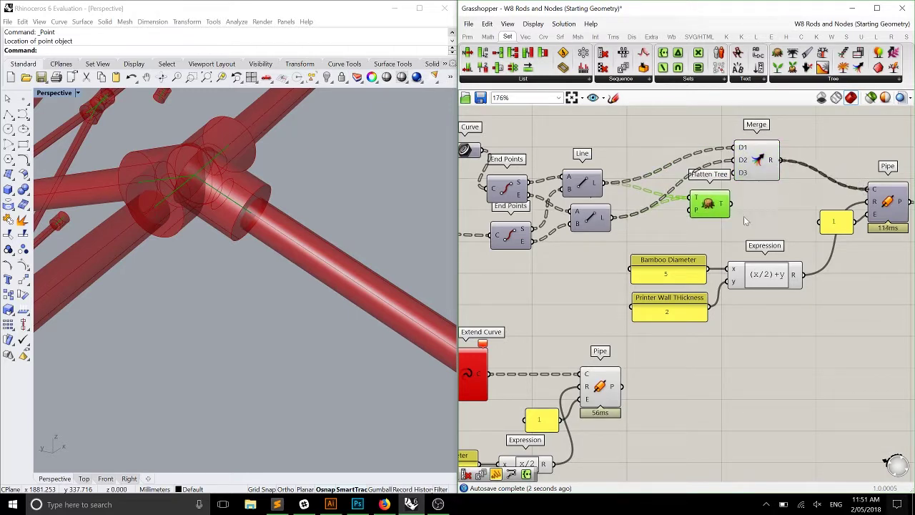
drag(722, 214, 906, 200)
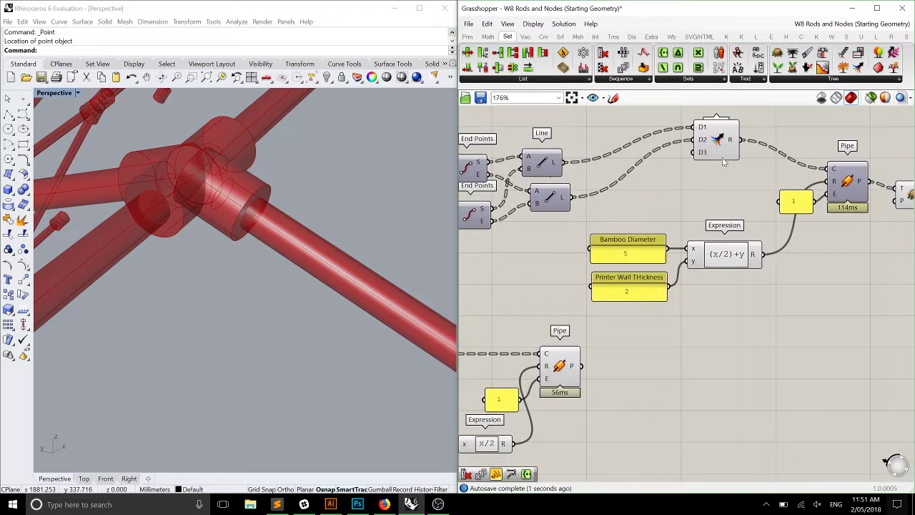
drag(726, 156, 702, 195)
right_drag(718, 166, 619, 143)
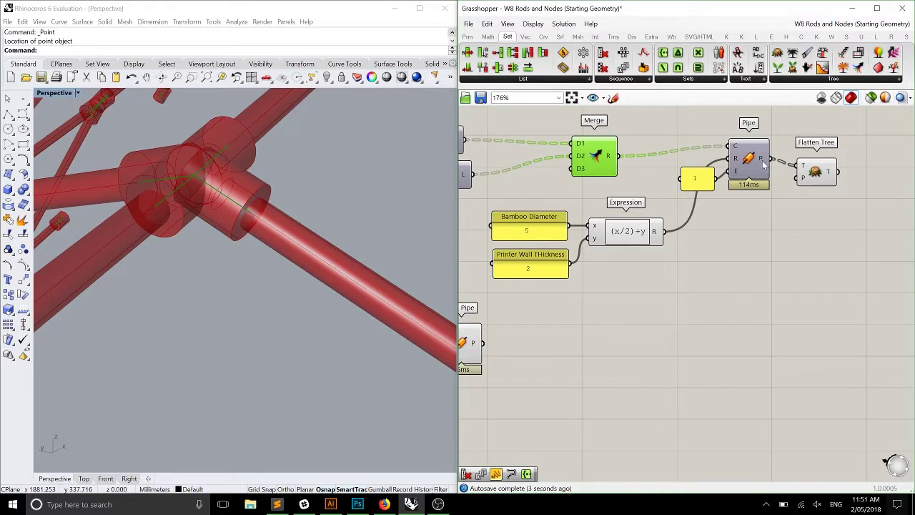
- Set the outputs of both Line components to Simplify
mouse_move(763, 163)
right_drag(624, 163, 781, 181)
click(599, 198)
right_drag(574, 179, 600, 184)
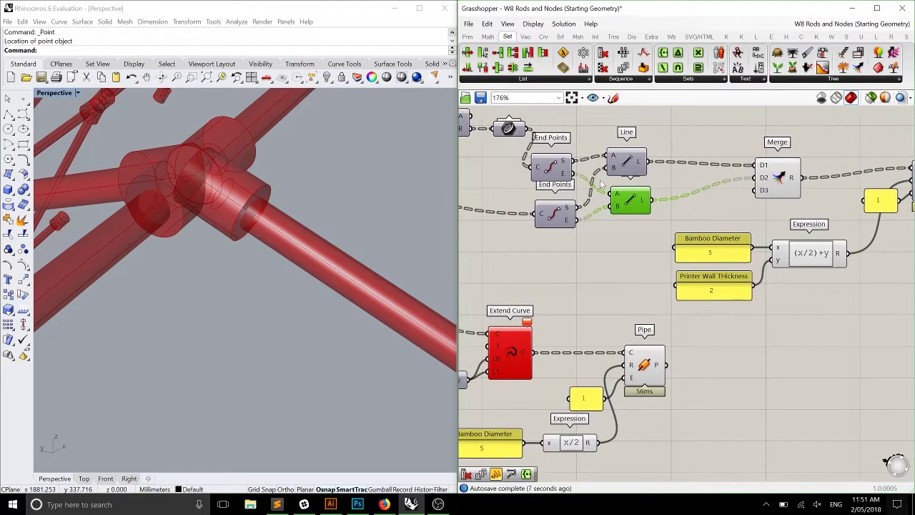
right_click(643, 165)
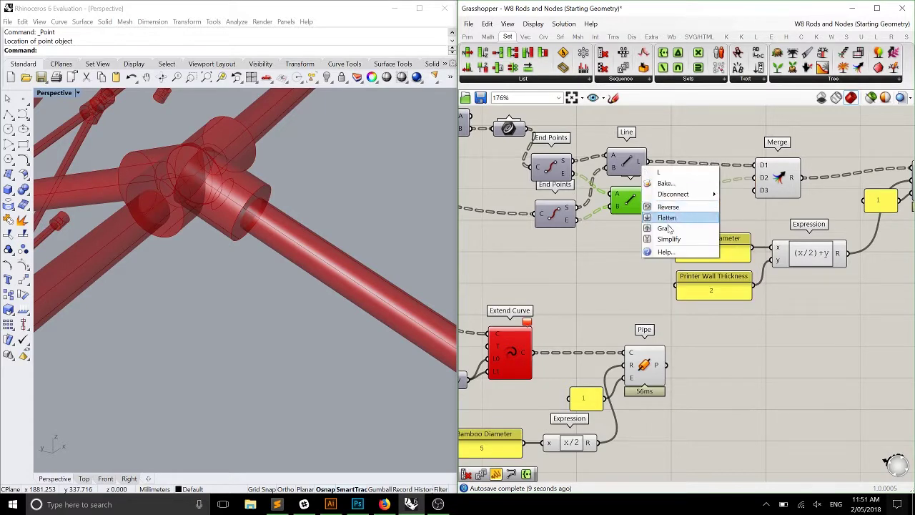
click(666, 231)
right_click(643, 202)
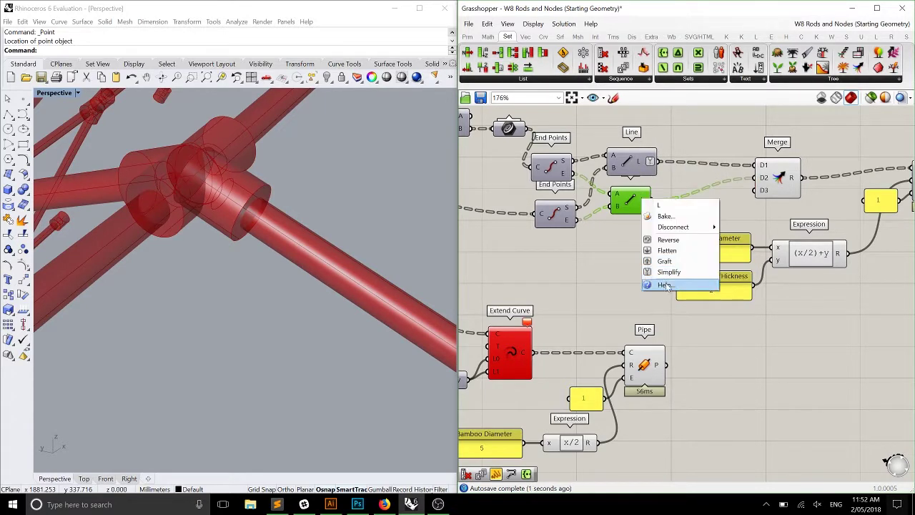
click(666, 269)
- Add a Panel below the Flatten Tree, wire the joint Pipe's output into it and enlarge it to show more branches
right_drag(823, 182, 781, 205)
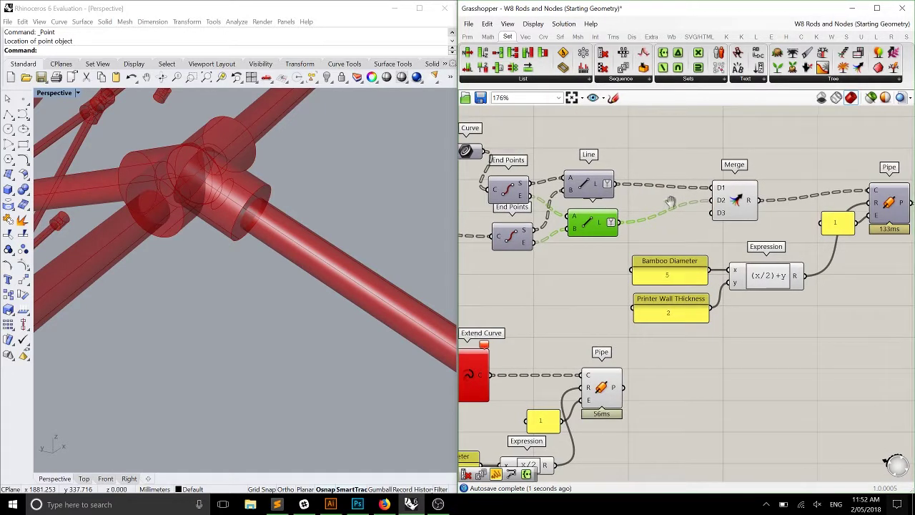
right_drag(911, 207, 812, 205)
mouse_move(808, 205)
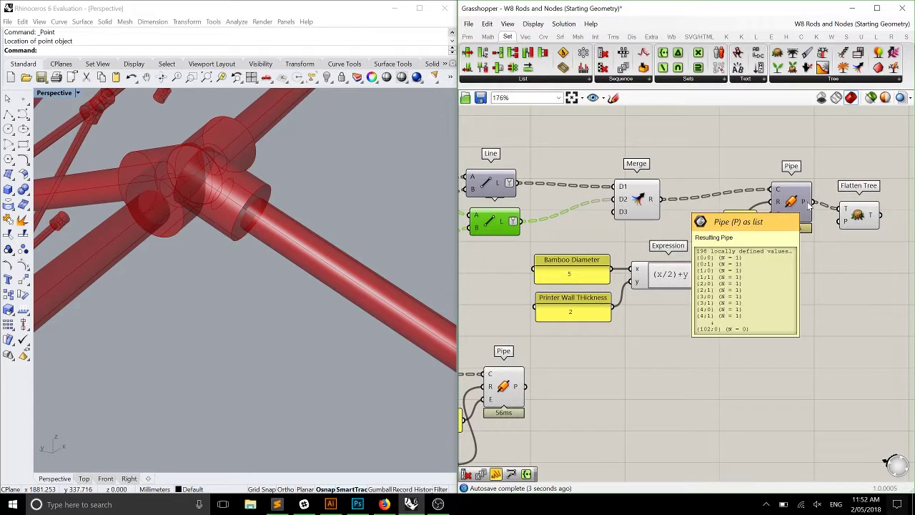
click(468, 36)
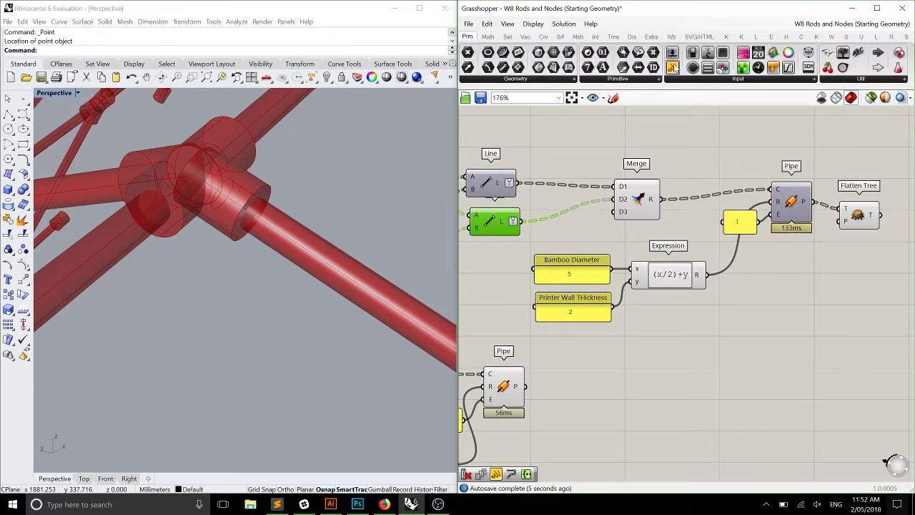
drag(673, 67, 860, 293)
drag(810, 202, 835, 303)
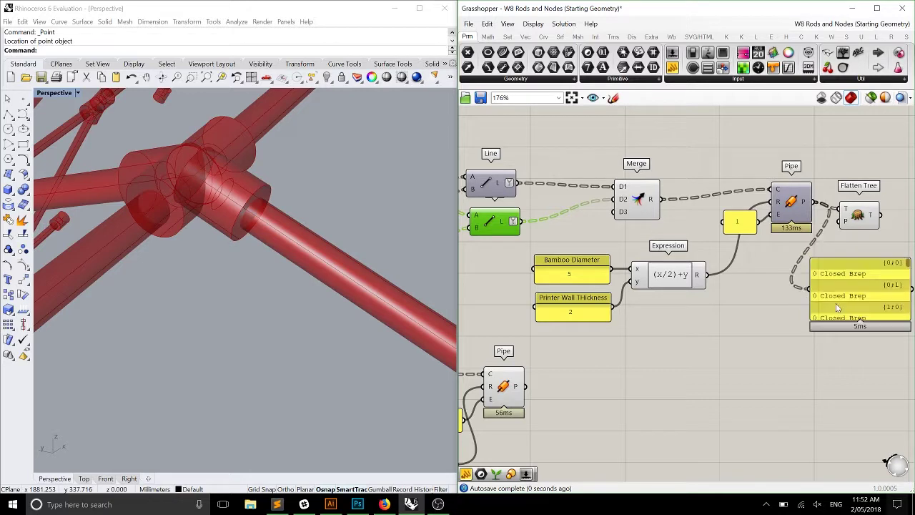
right_drag(835, 303, 819, 243)
drag(814, 241, 812, 314)
right_drag(673, 118, 673, 176)
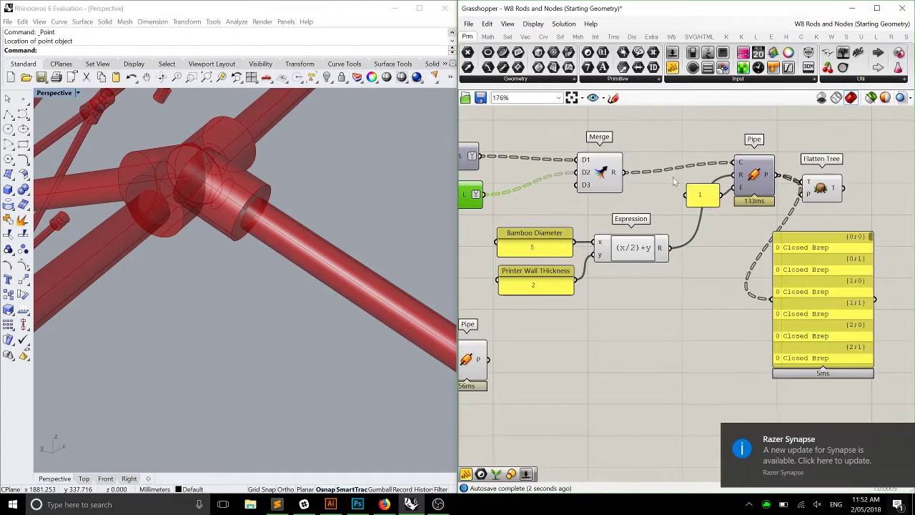
- Wire the Merge result into the Panel to examine its branch structure
drag(623, 173, 801, 309)
click(769, 261)
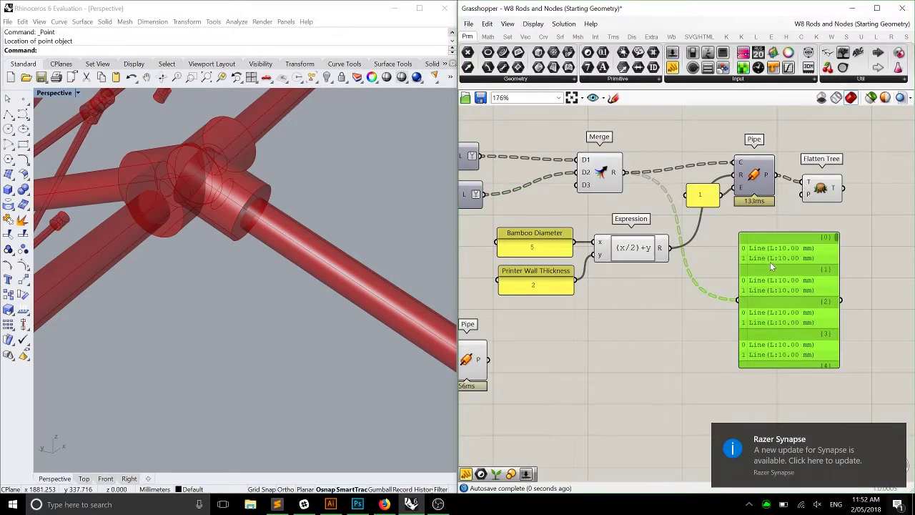
scroll(770, 261, up, 2)
right_drag(592, 214, 586, 259)
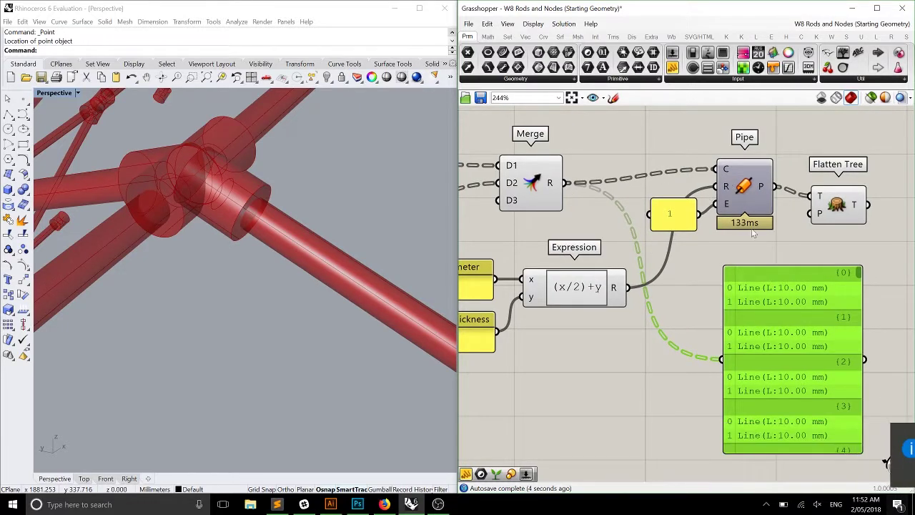
- Wire the joint Pipe's output back into the Panel to compare its branch paths with those of the Merge
drag(750, 242, 667, 183)
drag(742, 199, 721, 358)
click(733, 213)
right_drag(801, 344, 734, 293)
drag(733, 293, 767, 313)
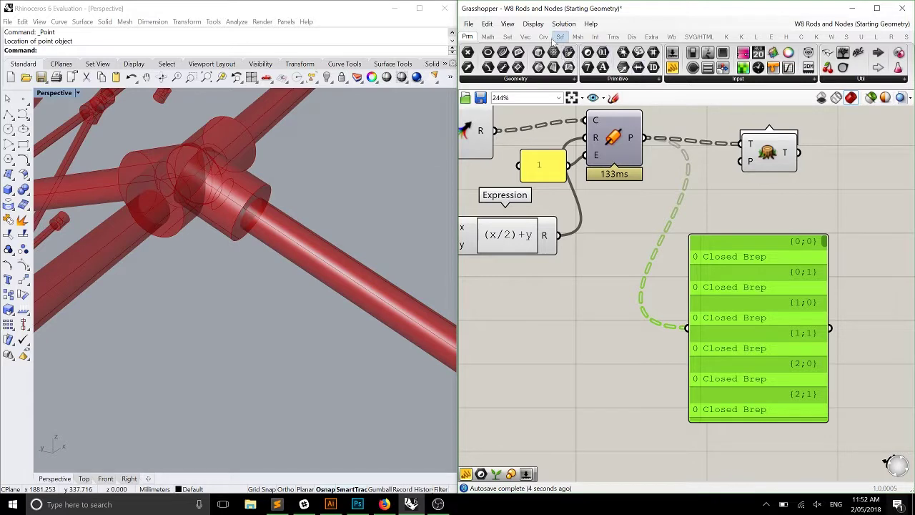
- Add a Trim Tree component after the joint Pipe's output and connect its result to the Panel
click(543, 36)
click(560, 36)
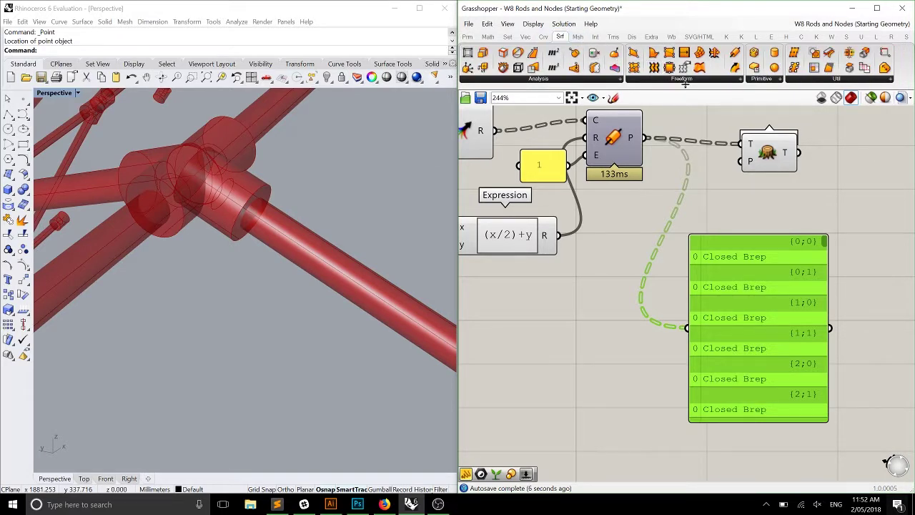
click(509, 36)
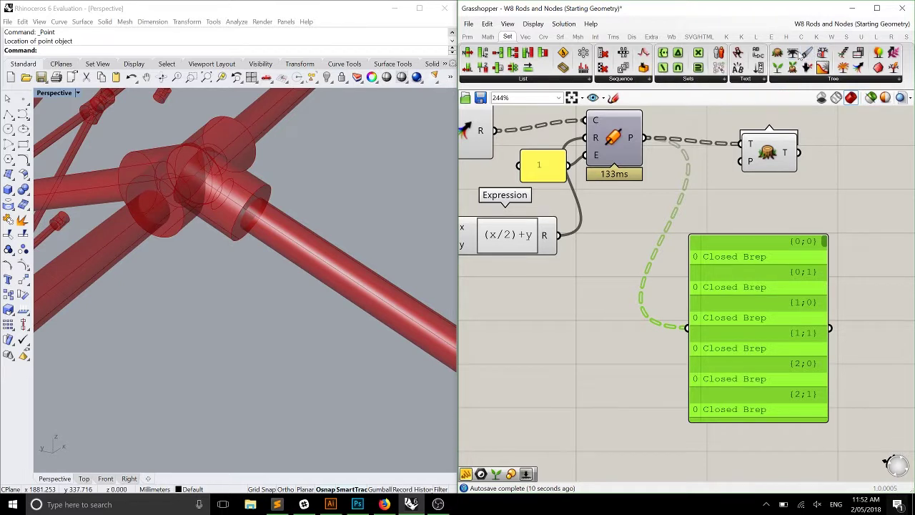
drag(794, 54, 690, 222)
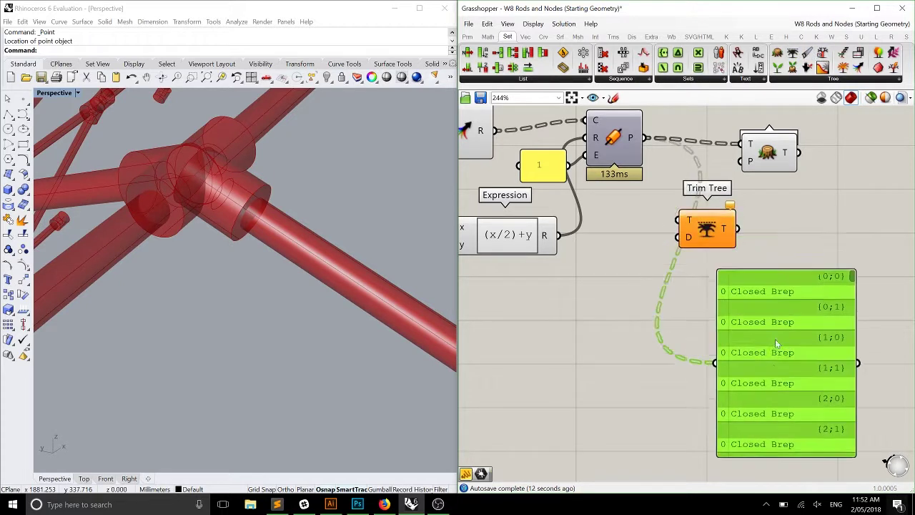
drag(644, 138, 679, 219)
mouse_move(737, 229)
mouse_down()
mouse_move(723, 380)
mouse_move(767, 348)
mouse_up()
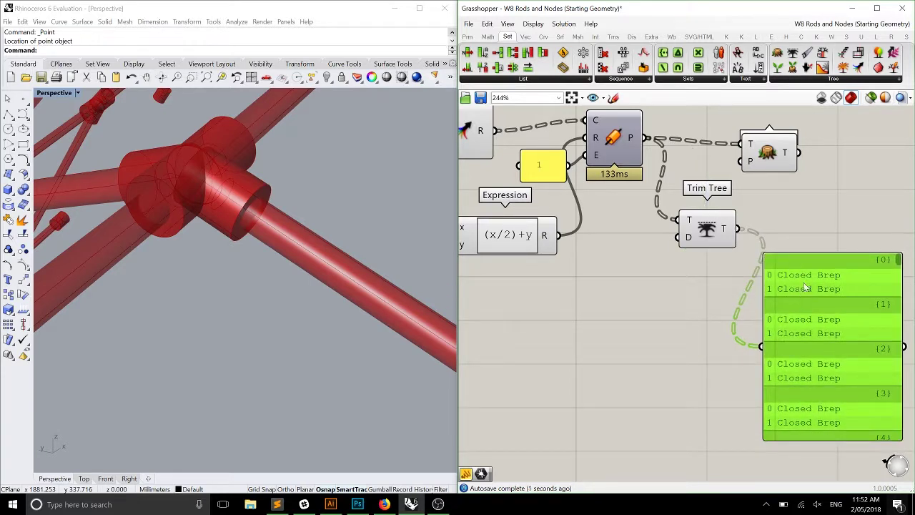
- Wire the bamboo Pipe's output into the Panel to read its branch paths
right_drag(805, 286, 907, 271)
scroll(561, 309, down, 2)
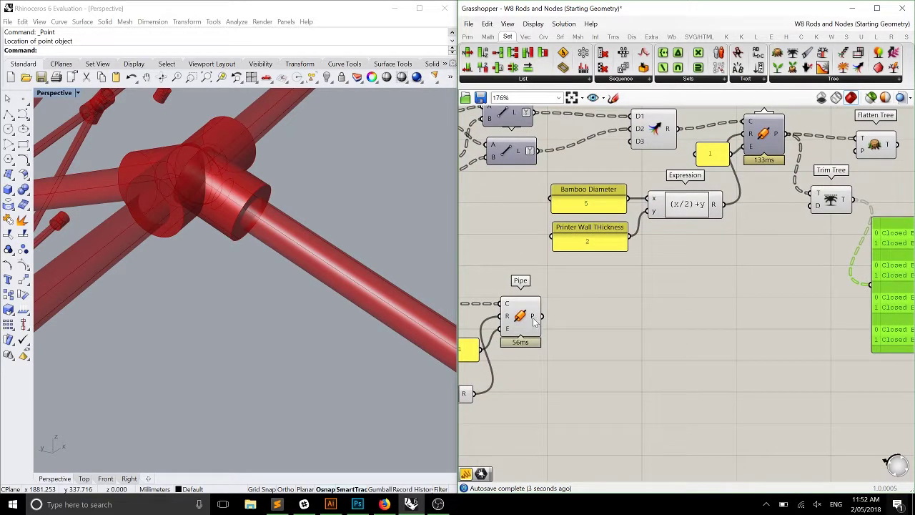
drag(538, 318, 870, 284)
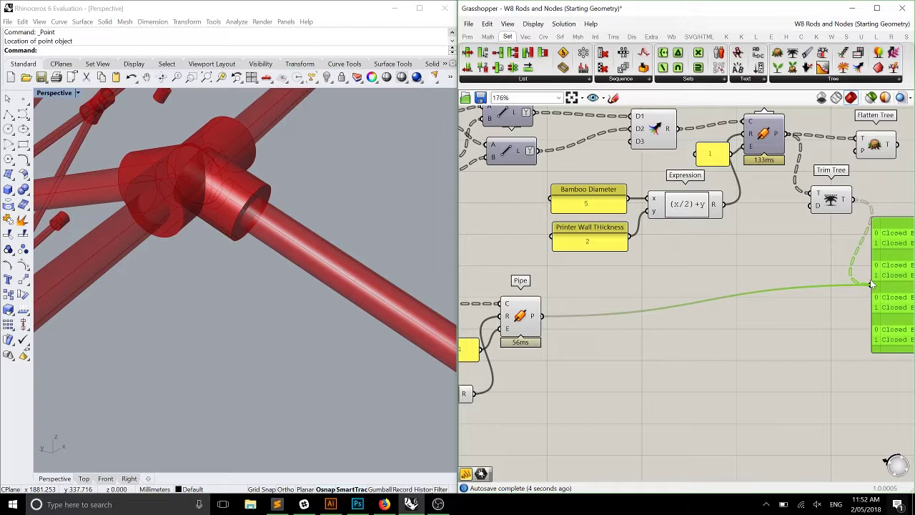
click(828, 198)
alt+drag(835, 209, 776, 325)
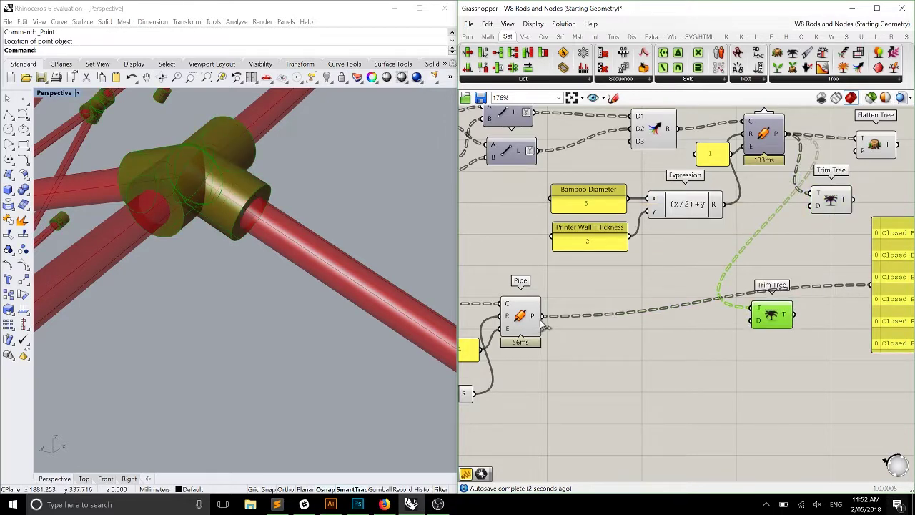
drag(655, 318, 710, 333)
right_drag(710, 333, 684, 294)
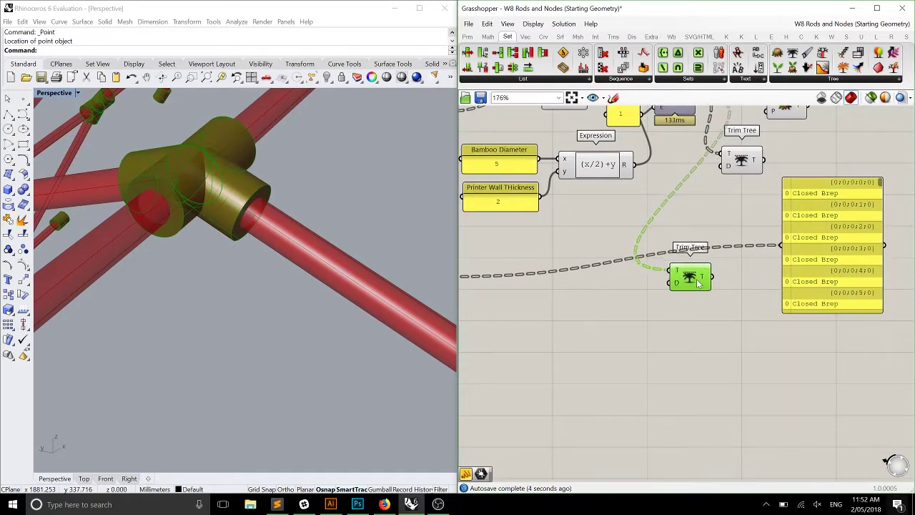
key(Delete)
- Move the bamboo Pipe component below the Trim Tree, close to the Panel
right_drag(637, 275, 681, 277)
scroll(680, 277, down, 2)
drag(564, 278, 778, 248)
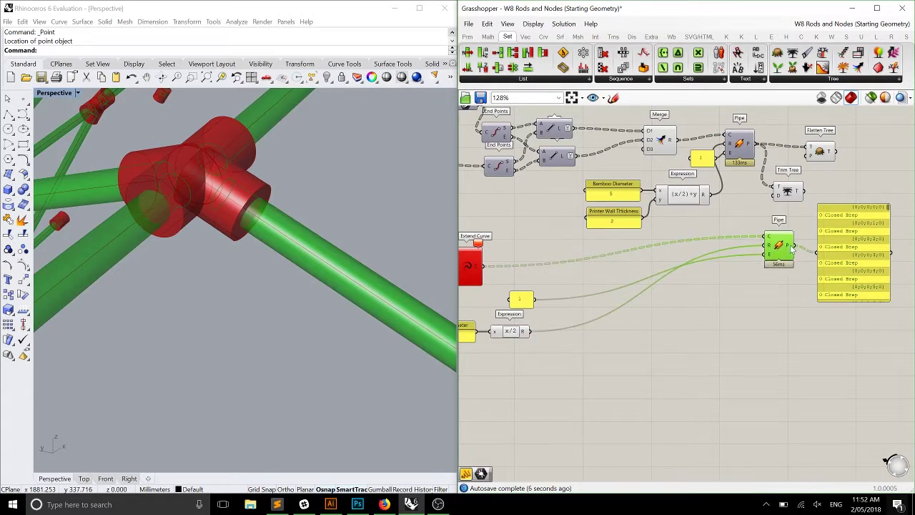
- Inspect in the Rhino viewport which geometry the Trim Tree joints and the bamboo Pipe represent at the nodes
scroll(707, 180, up, 3)
click(707, 180)
right_drag(754, 191, 840, 251)
click(619, 215)
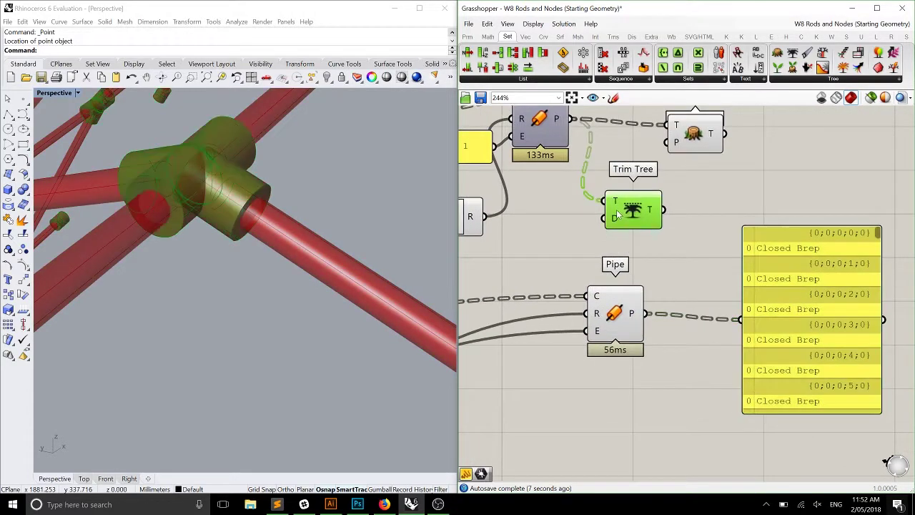
shift+click(615, 317)
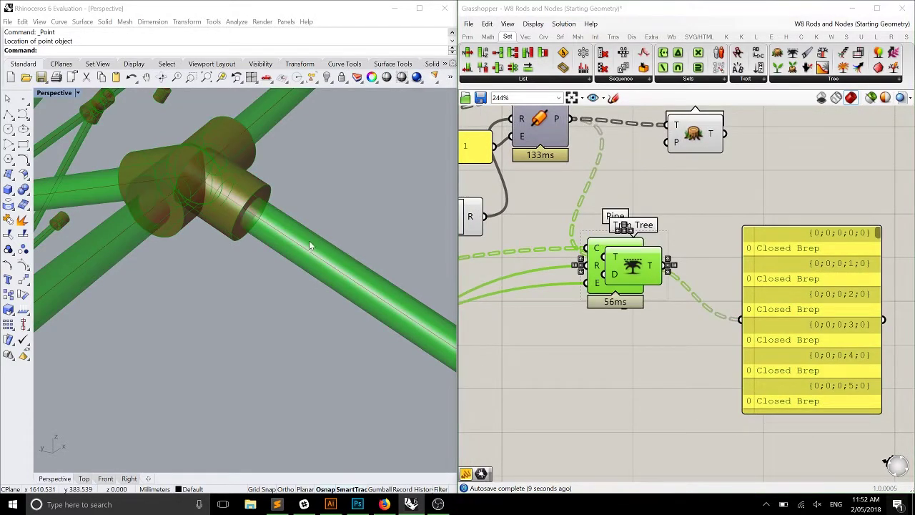
right_drag(308, 240, 328, 236)
click(760, 376)
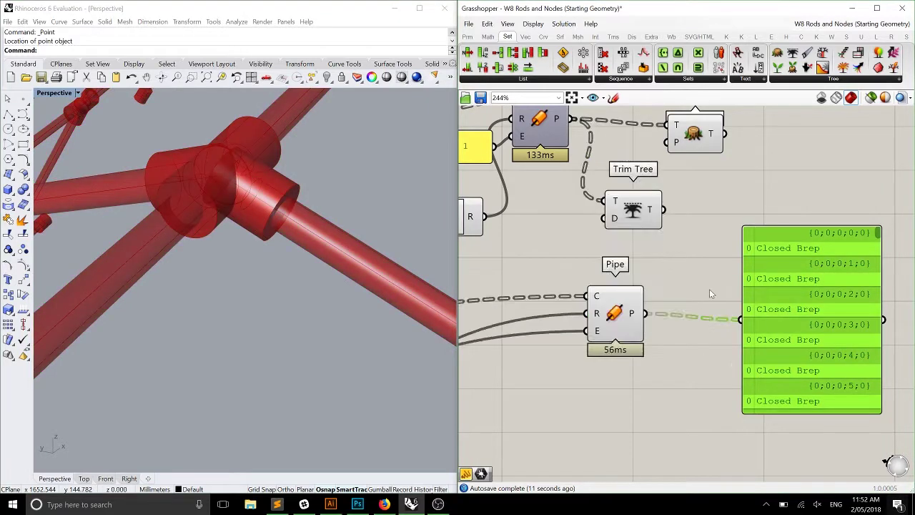
click(624, 219)
right_drag(229, 240, 392, 285)
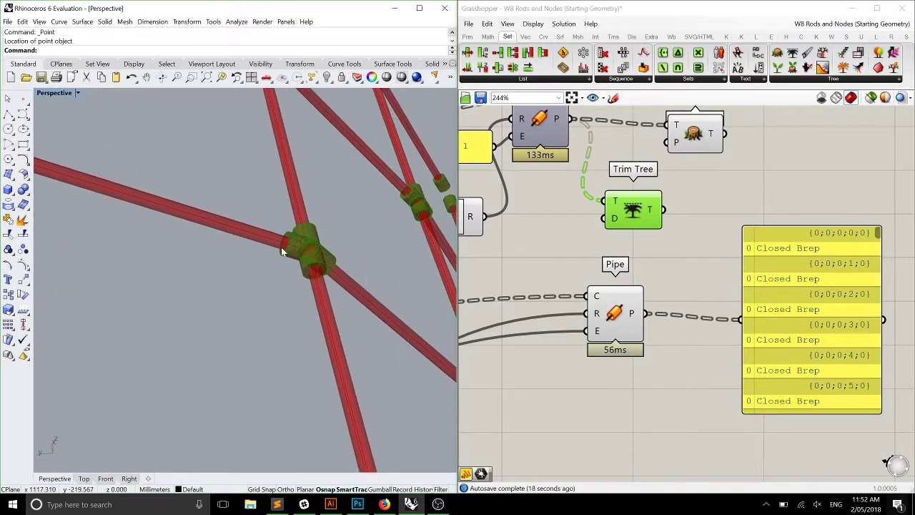
- Shift the Panel aside, add a Solid Difference component beside the Trim Tree, and save the definition
click(686, 253)
drag(841, 308, 877, 311)
click(751, 185)
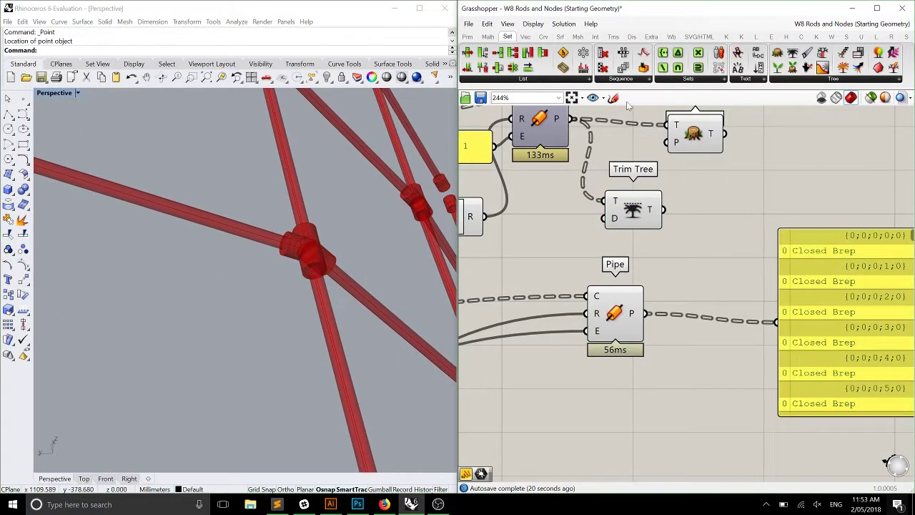
click(598, 37)
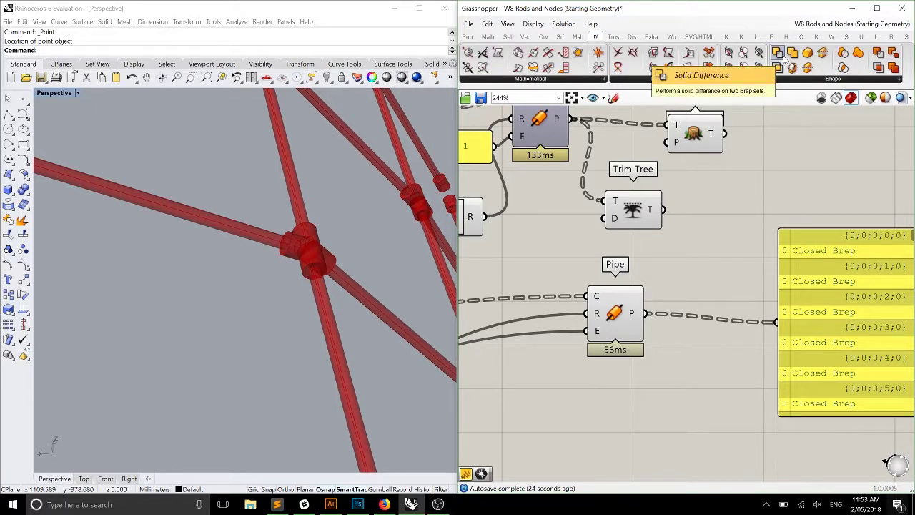
drag(783, 60, 748, 220)
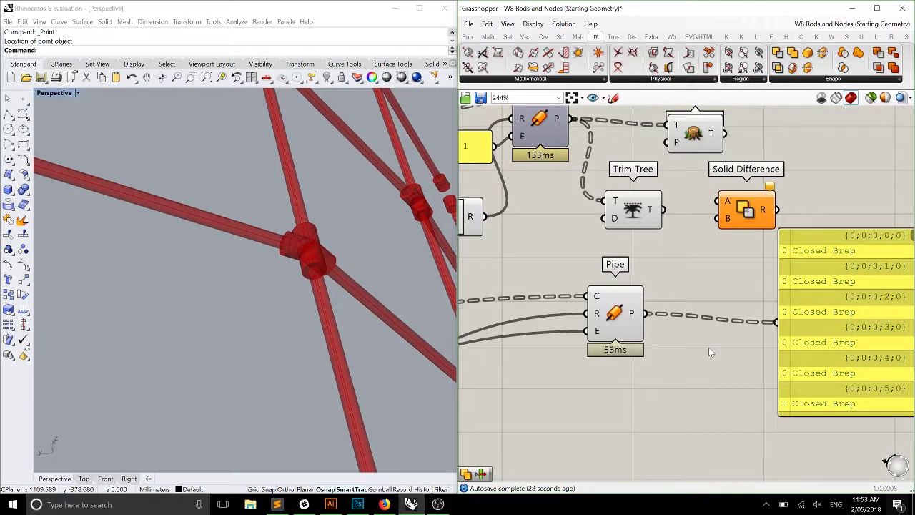
key(ctrl+s)
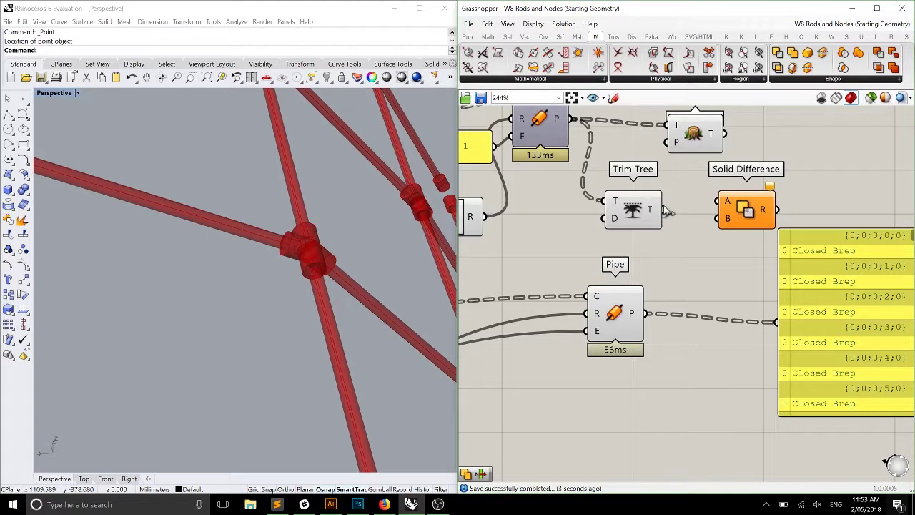
- Wire the Trim Tree result into input A of the Solid Difference and the bamboo Pipe output into input B
drag(665, 211, 741, 223)
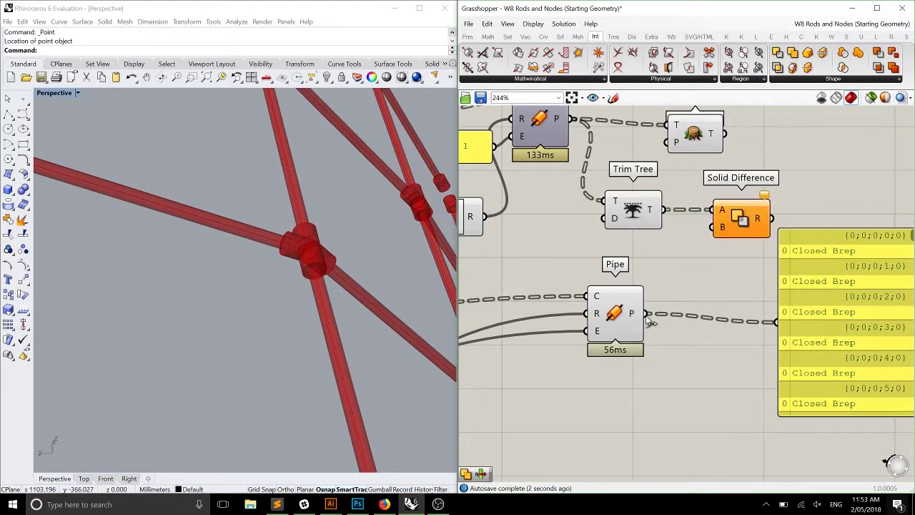
drag(645, 313, 722, 228)
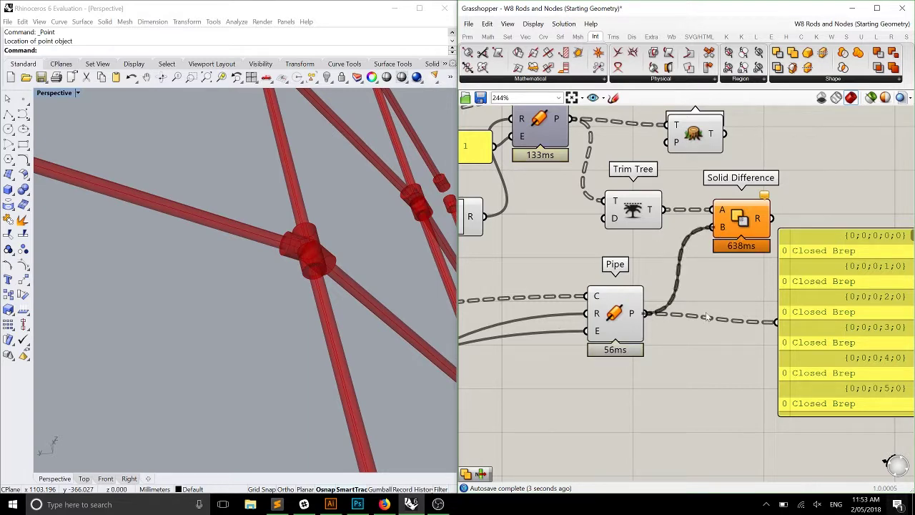
scroll(629, 304, down, 1)
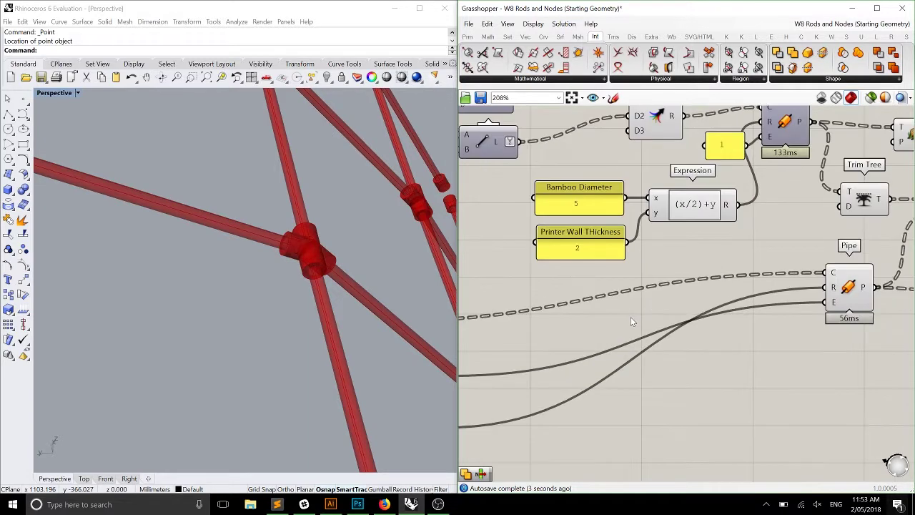
scroll(613, 301, down, 1)
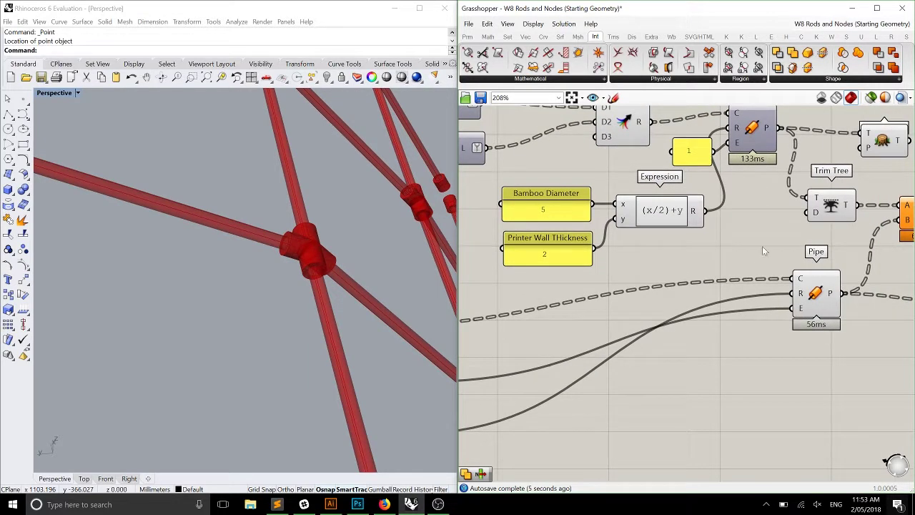
scroll(805, 249, up, 2)
click(770, 200)
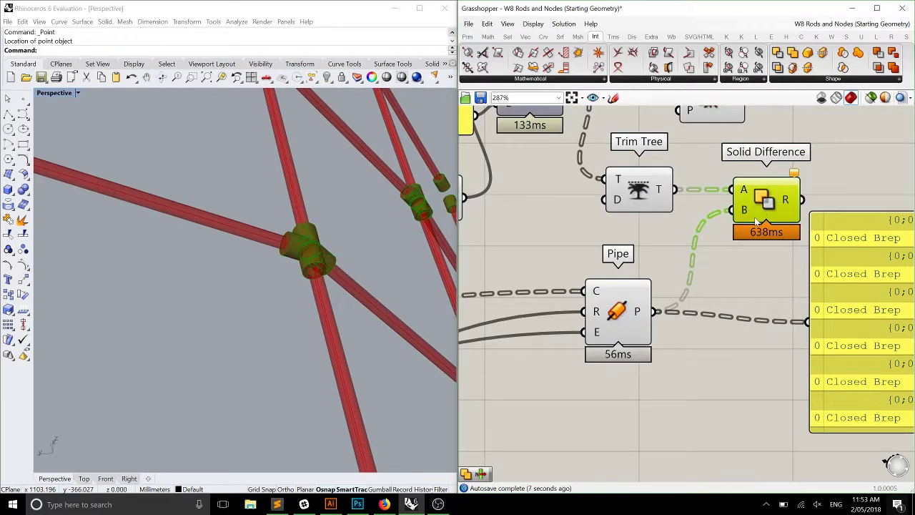
click(799, 175)
scroll(743, 322, down, 3)
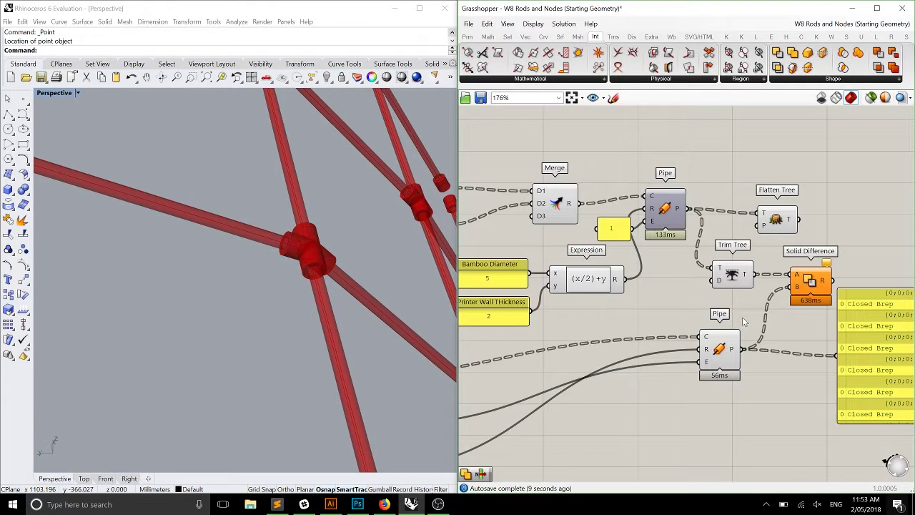
- Turn off the preview of all components and turn it back on for the Solid Difference only
key(ctrl+a)
middle_click(740, 245)
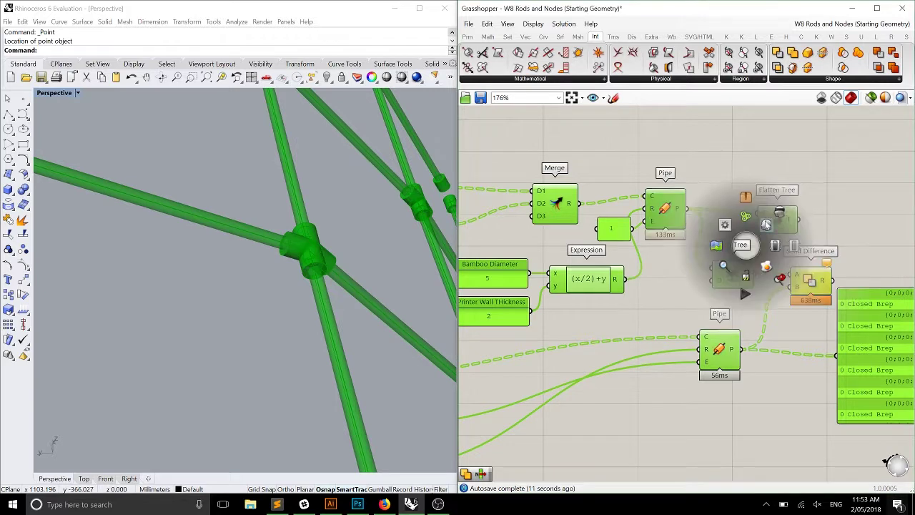
click(779, 213)
click(812, 281)
scroll(811, 281, up, 3)
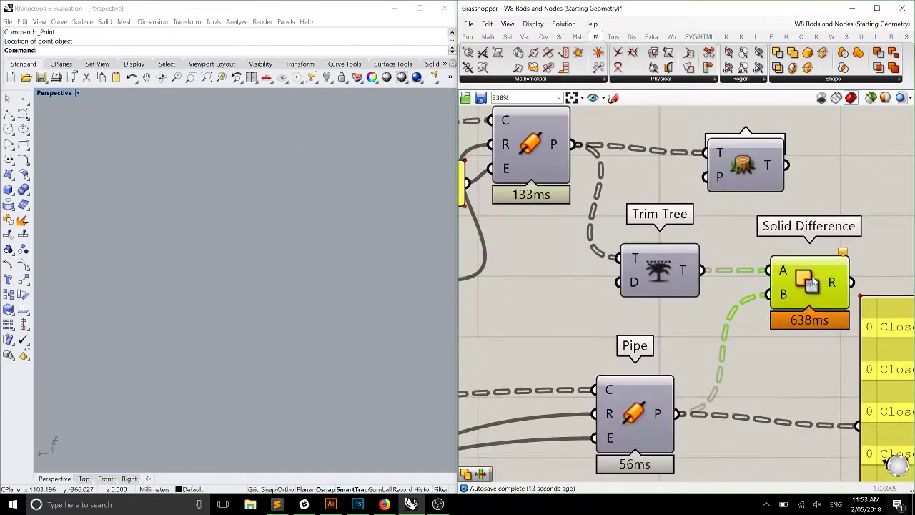
middle_click(807, 266)
click(846, 233)
- Examine the subtracted joints up close in the Rhino viewport to check the bamboo sockets
scroll(328, 293, up, 6)
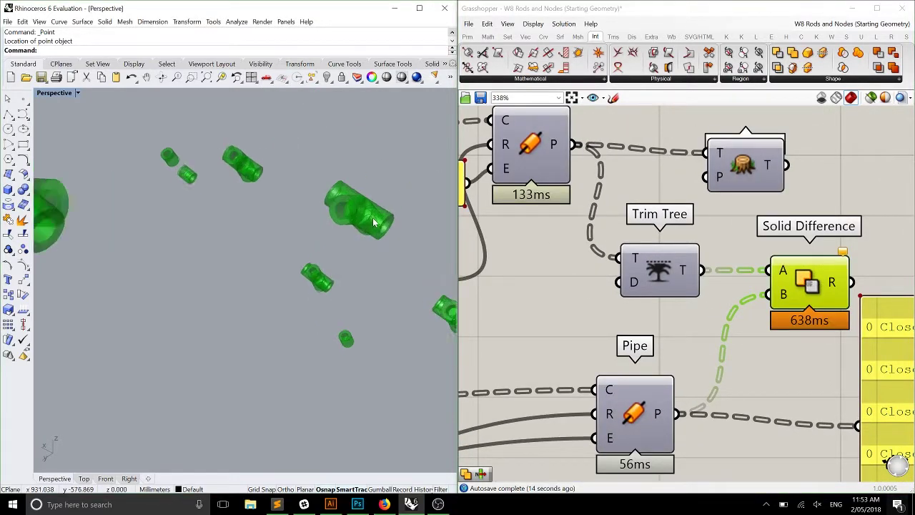
mouse_move(304, 239)
right_down()
mouse_move(312, 208)
mouse_move(303, 215)
mouse_move(359, 222)
mouse_move(205, 247)
mouse_move(235, 184)
mouse_move(243, 211)
mouse_move(230, 200)
mouse_move(331, 204)
mouse_move(337, 194)
mouse_move(326, 214)
mouse_move(345, 251)
mouse_move(332, 230)
mouse_move(215, 255)
mouse_move(357, 343)
mouse_move(253, 267)
mouse_move(286, 238)
right_up()
scroll(253, 266, up, 5)
scroll(253, 270, down, 5)
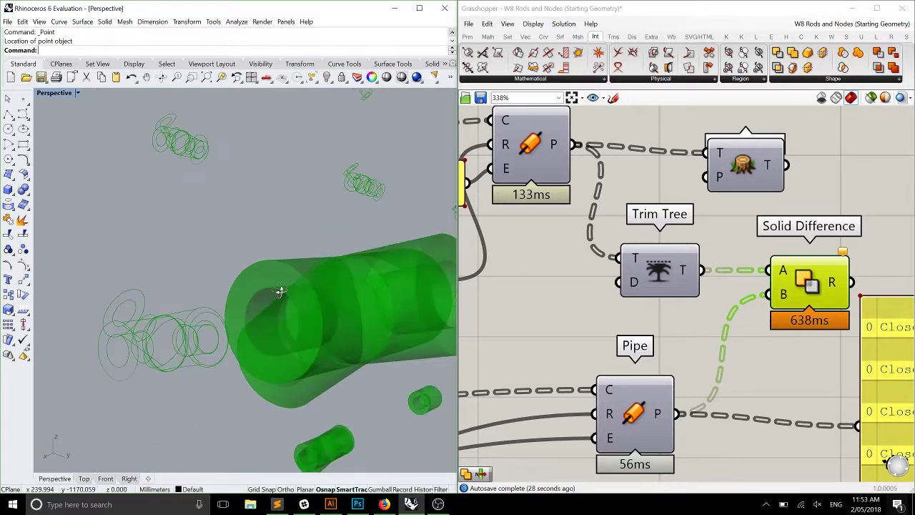
right_drag(269, 279, 286, 236)
scroll(781, 240, down, 5)
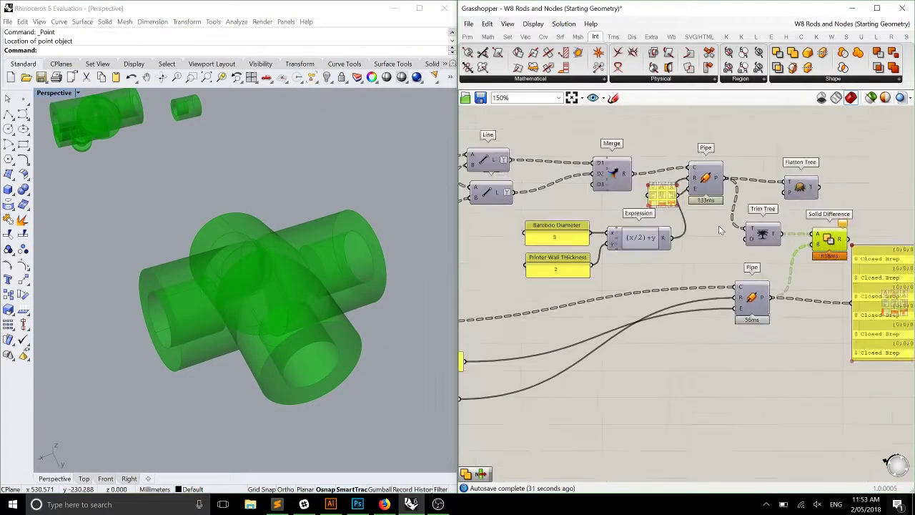
- Set the Value slider feeding the Negative of the bamboo rods' Extend Curve to 6 and check the socket depth on the joint
scroll(645, 313, up, 5)
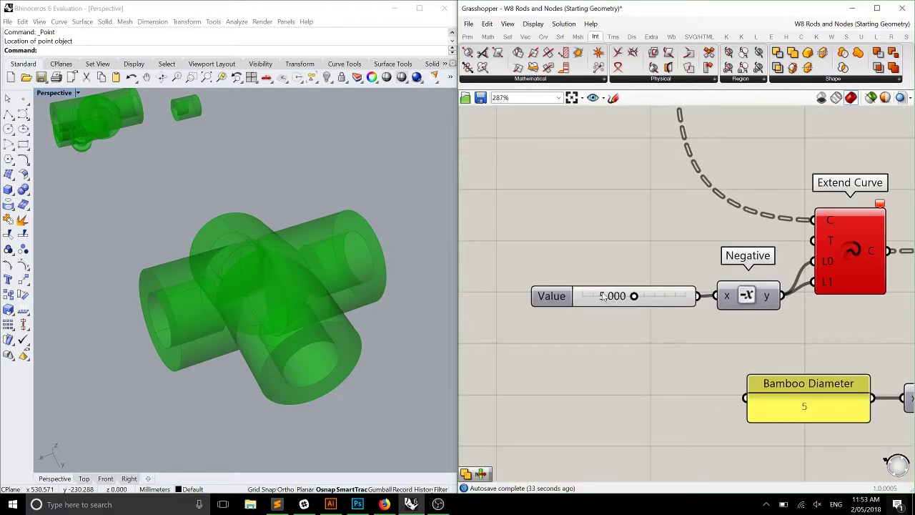
scroll(637, 336, down, 2)
mouse_move(636, 343)
mouse_down()
mouse_move(635, 358)
mouse_move(639, 346)
mouse_up()
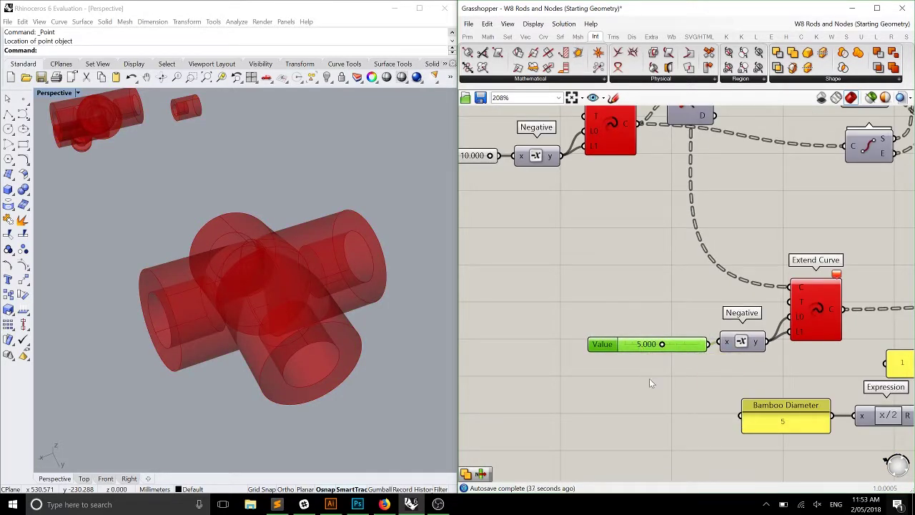
scroll(650, 378, up, 4)
right_drag(289, 328, 335, 343)
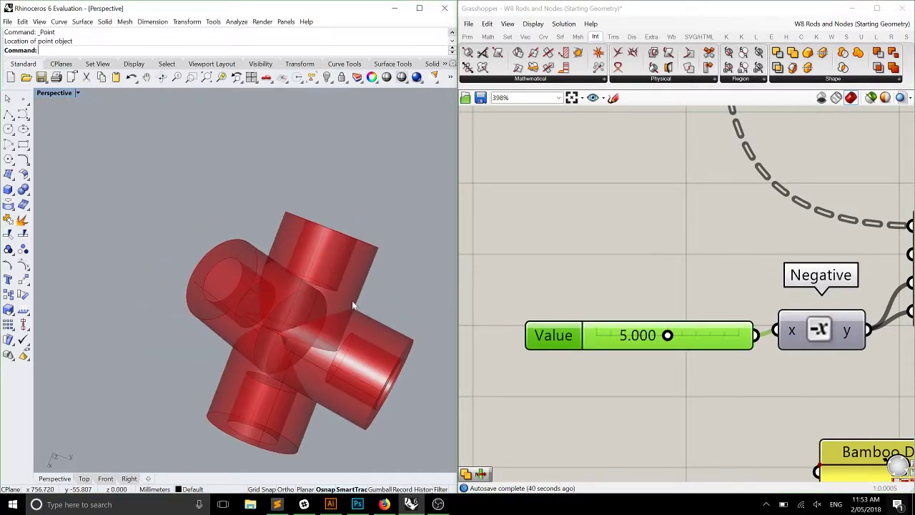
click(671, 341)
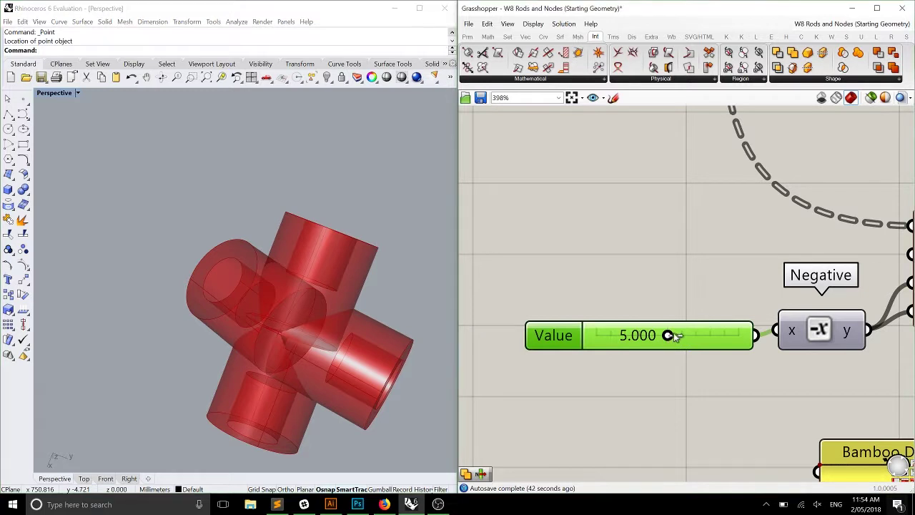
drag(669, 339, 689, 337)
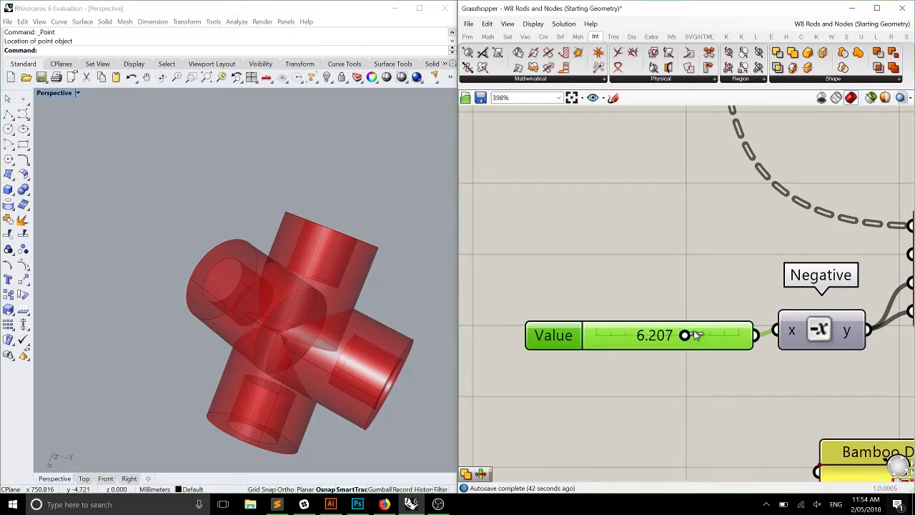
double_click(658, 339)
text(6)
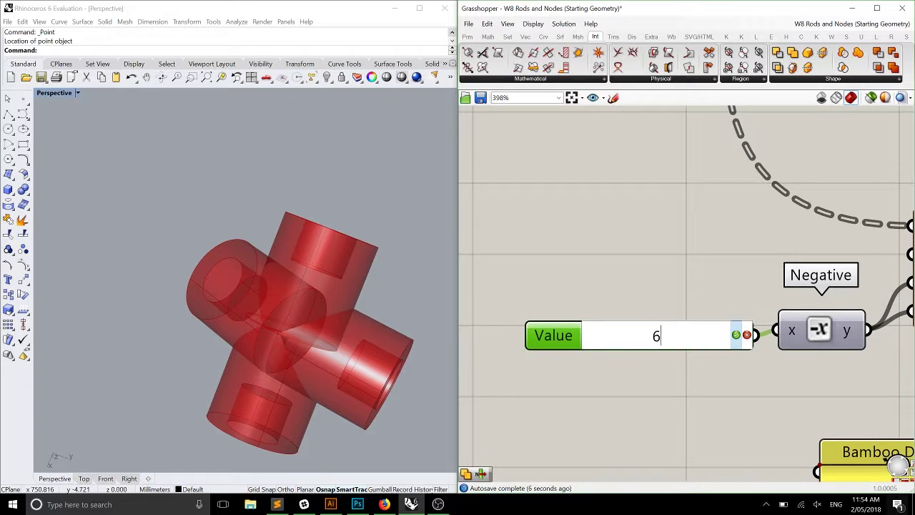
key(Return)
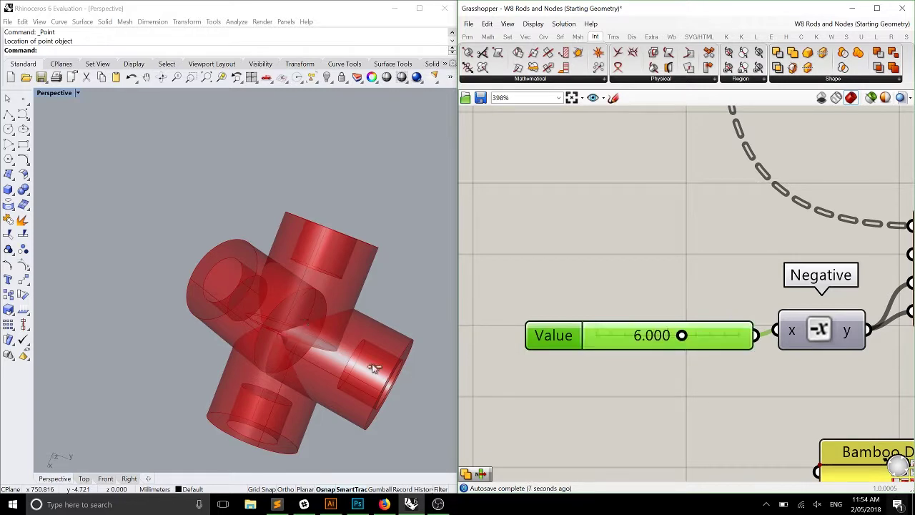
right_drag(343, 333, 373, 243)
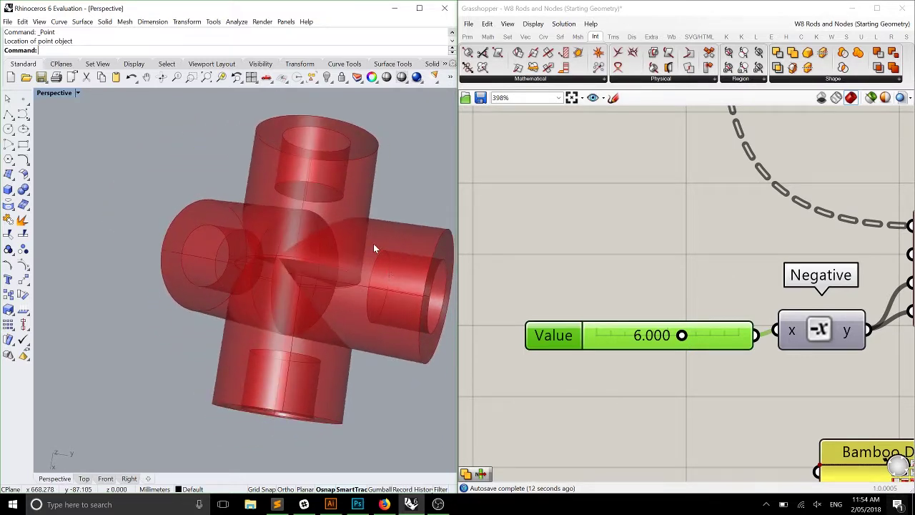
scroll(366, 206, up, 2)
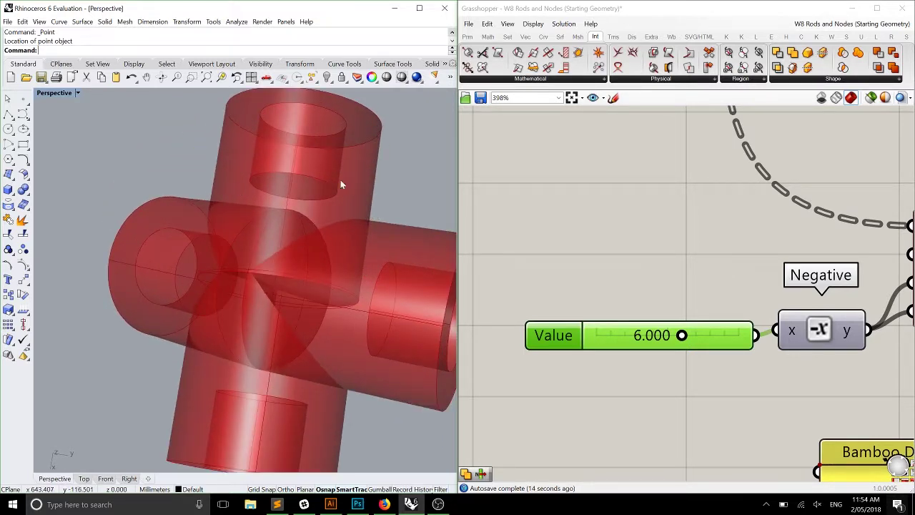
- Set the maximum of the Value slider for the Extend Curve after the Scale component to 20
click(559, 265)
scroll(558, 266, down, 5)
scroll(550, 274, up, 4)
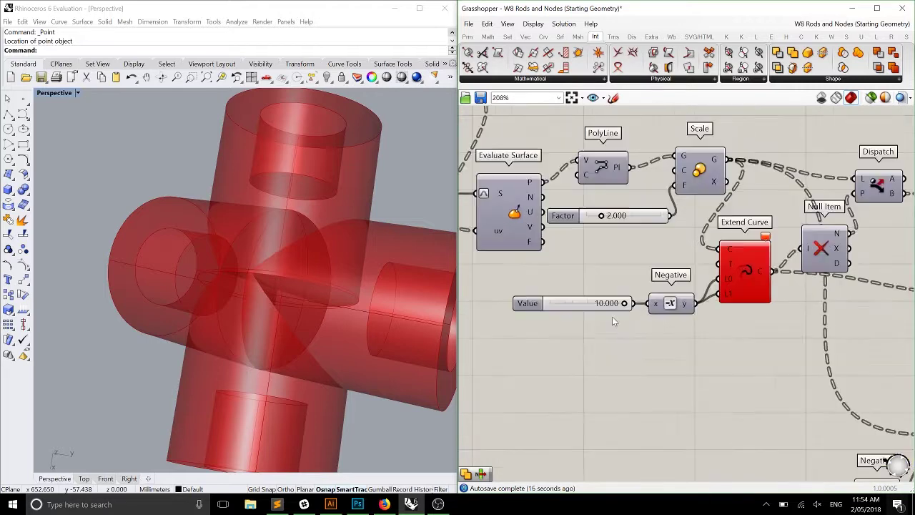
double_click(509, 331)
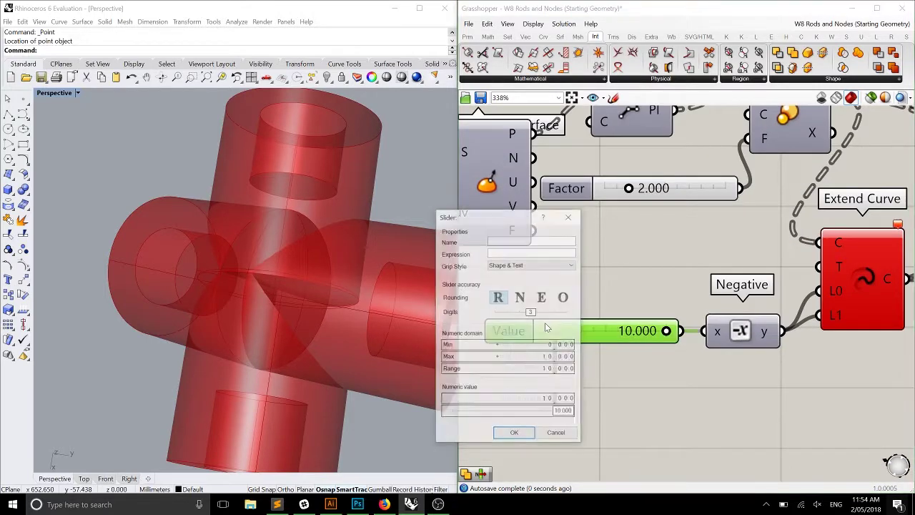
double_click(538, 357)
text(20)
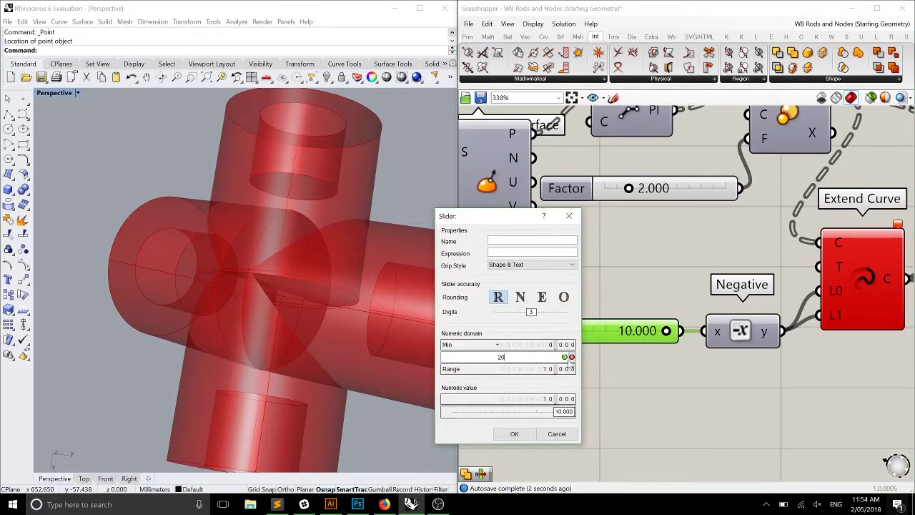
key(Return)
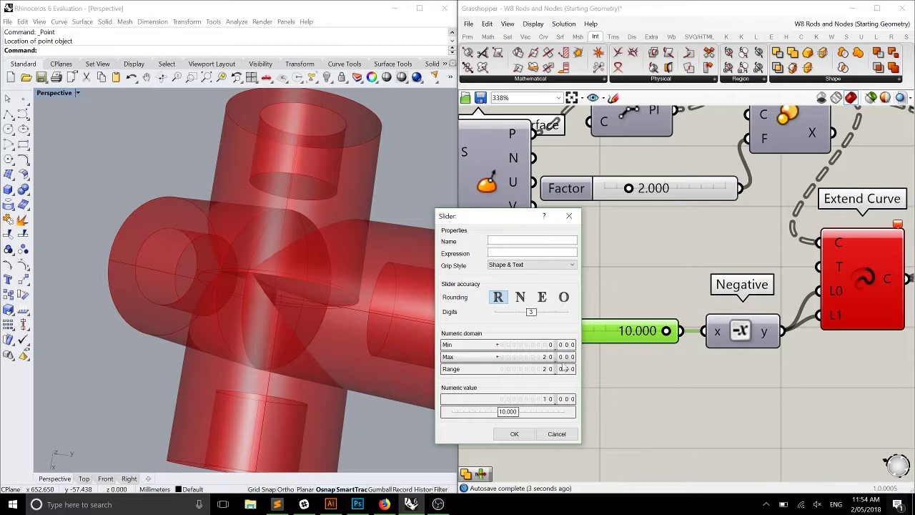
click(514, 434)
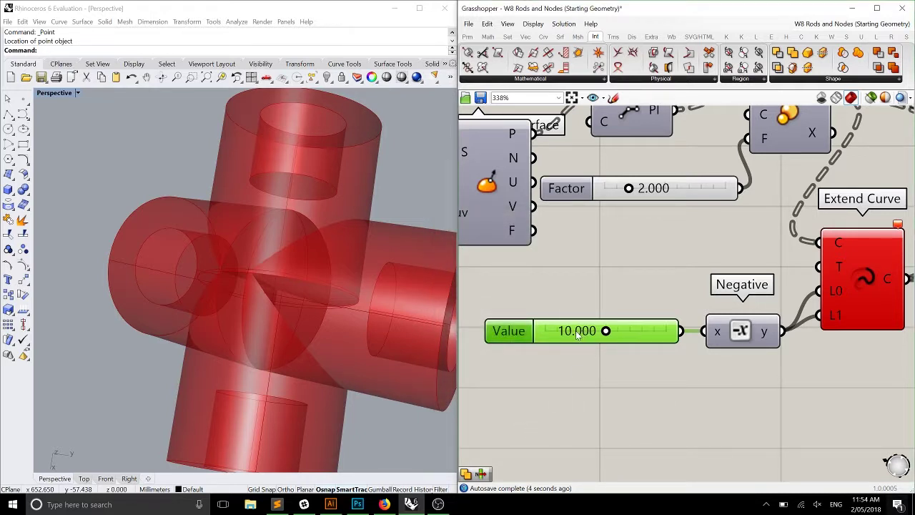
- Set the Value slider of the Extend Curve after the Scale component to 15
double_click(577, 333)
text(15)
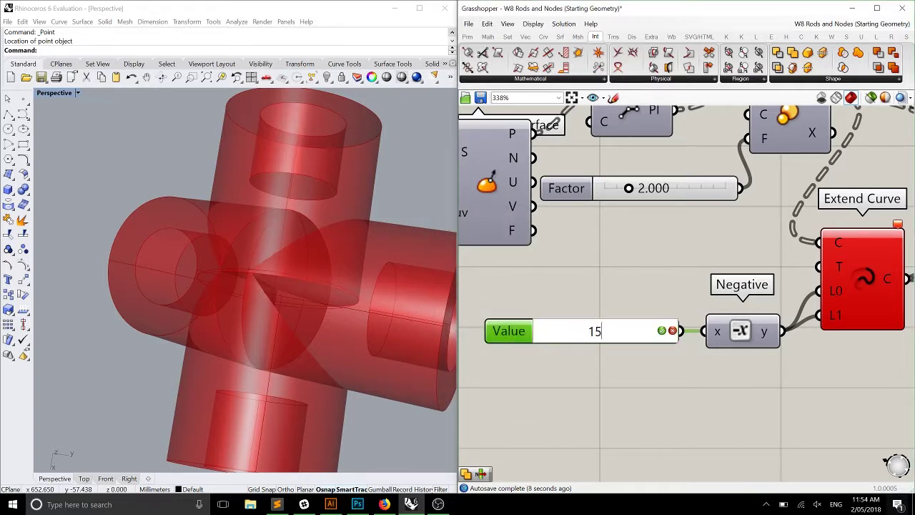
key(Return)
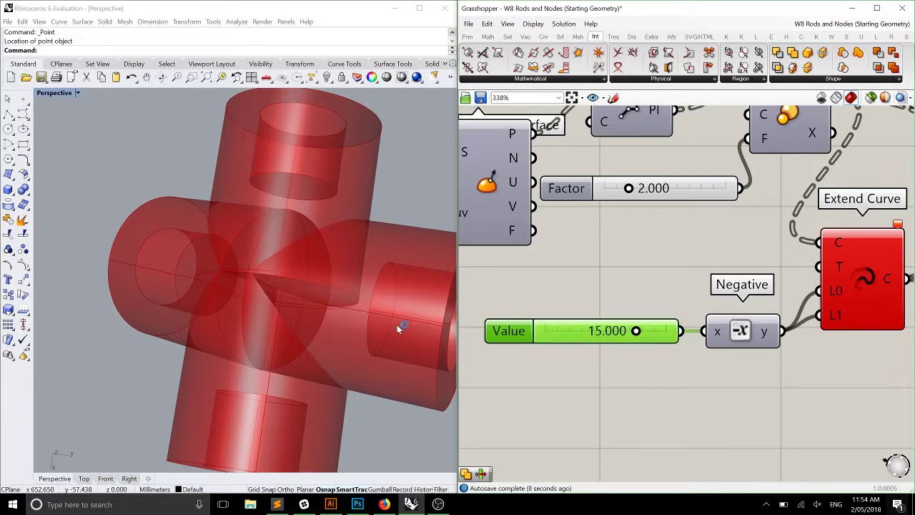
- Examine a four-way joint from several angles to check its proportions and the depth of the bamboo sockets
scroll(277, 298, down, 5)
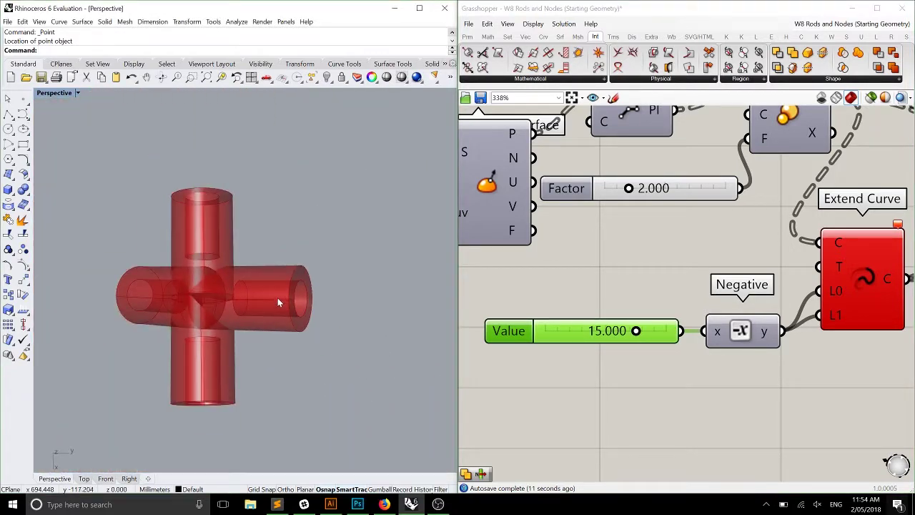
right_drag(257, 301, 261, 278)
scroll(271, 282, up, 5)
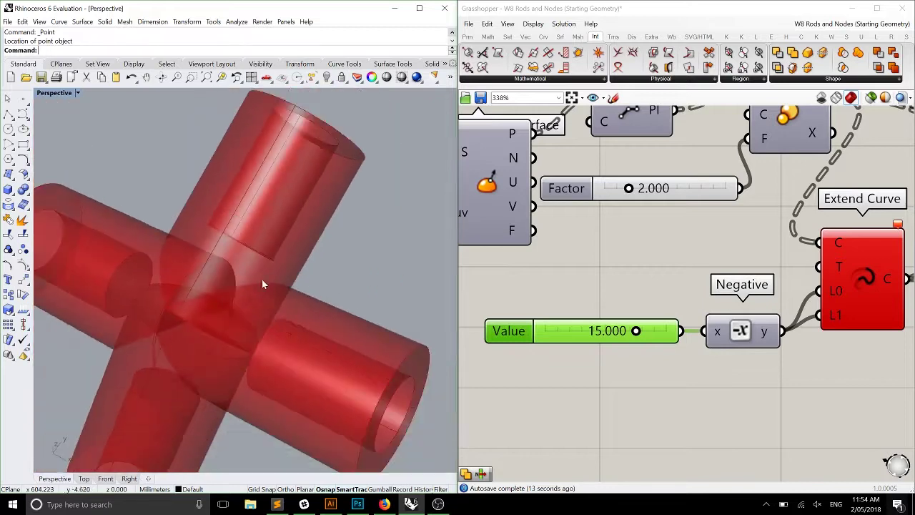
scroll(262, 278, down, 5)
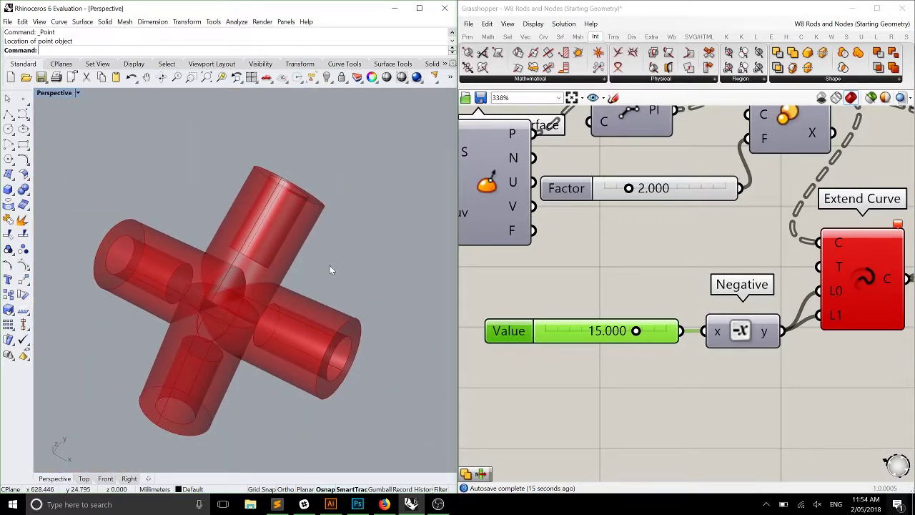
right_drag(330, 265, 265, 253)
scroll(265, 253, down, 3)
scroll(790, 269, down, 5)
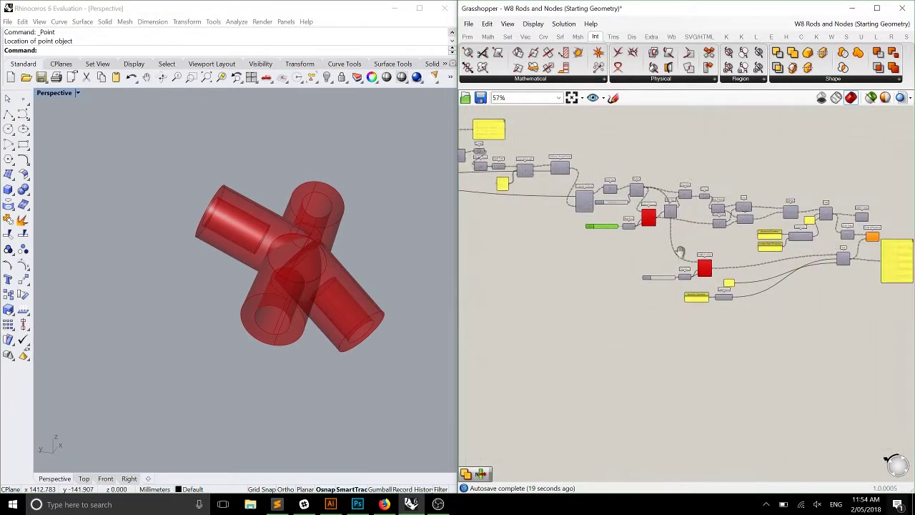
- Select the Solid Difference component and examine its highlighted result where the joint arms overlap at the centre
scroll(739, 264, up, 5)
click(739, 264)
scroll(743, 268, up, 1)
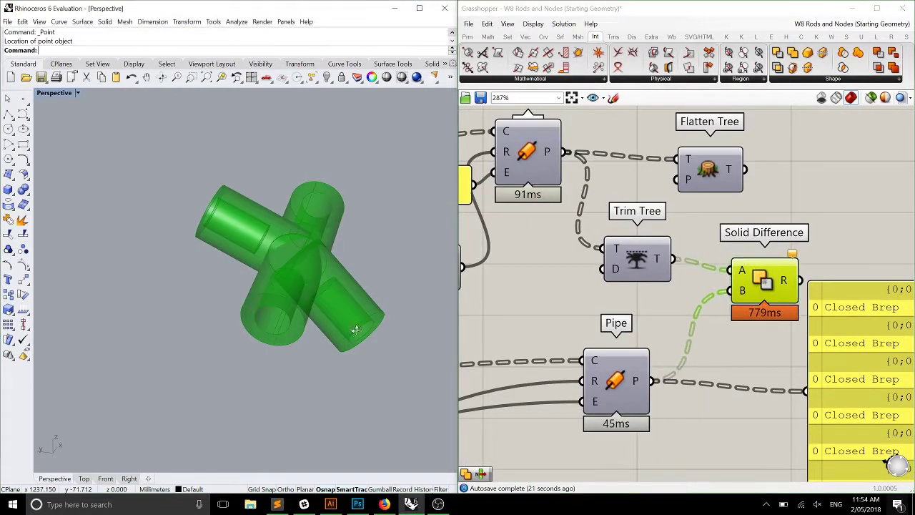
scroll(308, 257, up, 3)
right_drag(303, 275, 285, 267)
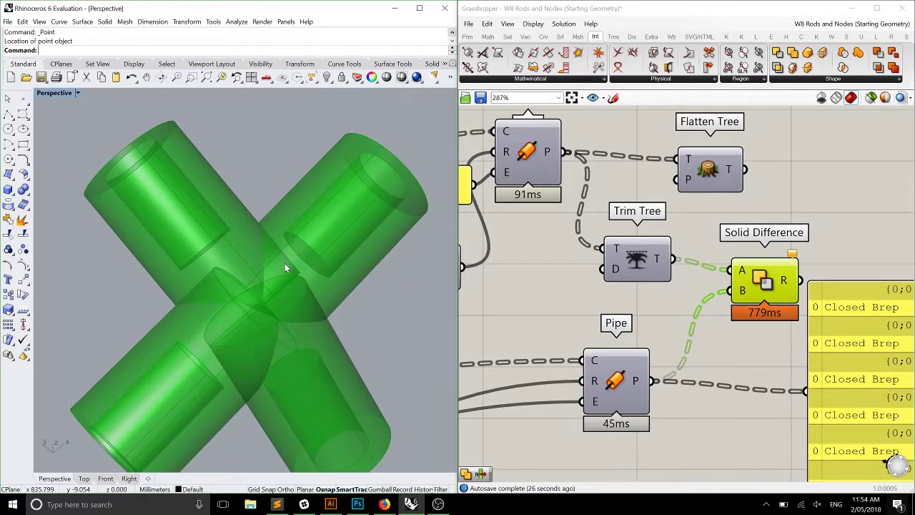
right_drag(284, 263, 289, 217)
scroll(299, 286, down, 3)
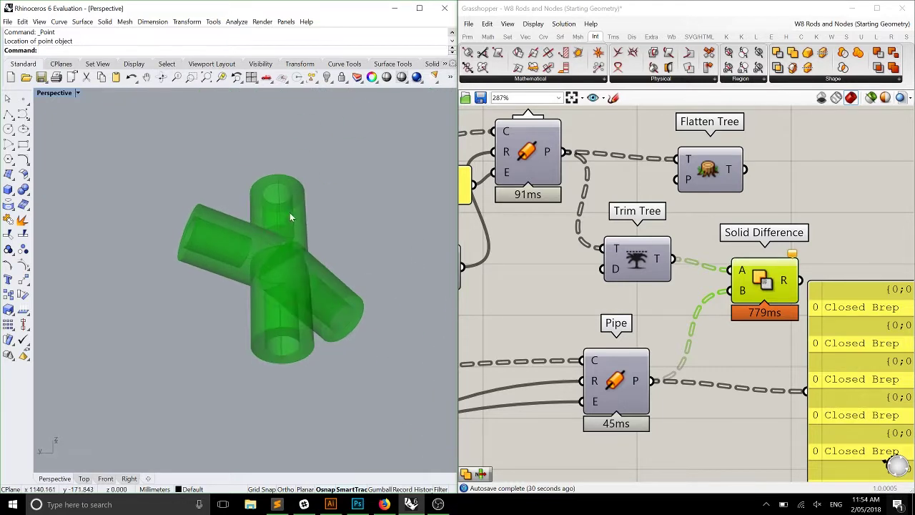
scroll(303, 265, up, 5)
right_drag(303, 265, 285, 251)
scroll(292, 249, up, 3)
scroll(291, 250, down, 2)
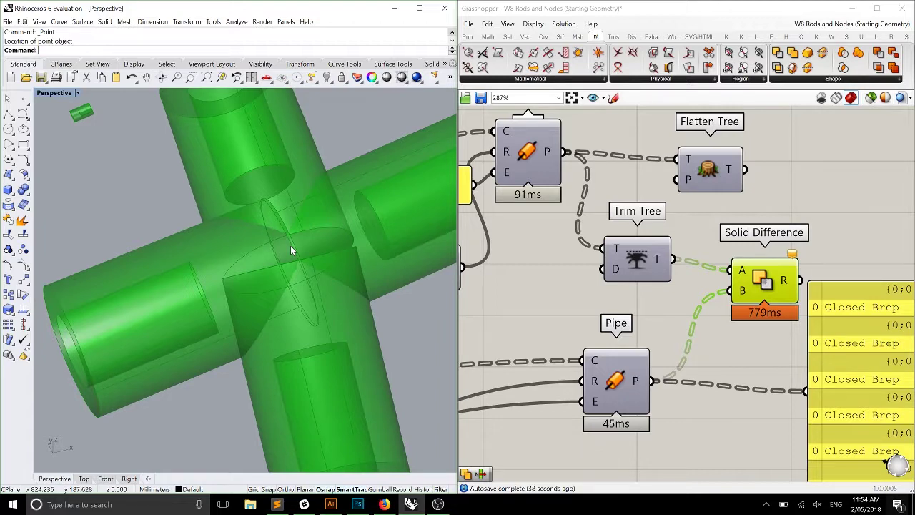
- Add a Solid Union component beside the Solid Difference component
scroll(841, 346, down, 1)
right_drag(842, 345, 686, 332)
click(687, 332)
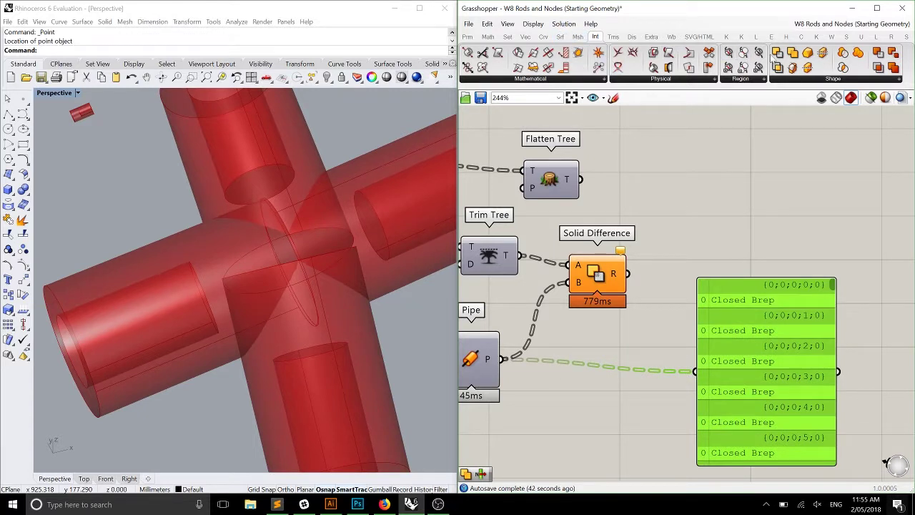
drag(795, 62, 747, 246)
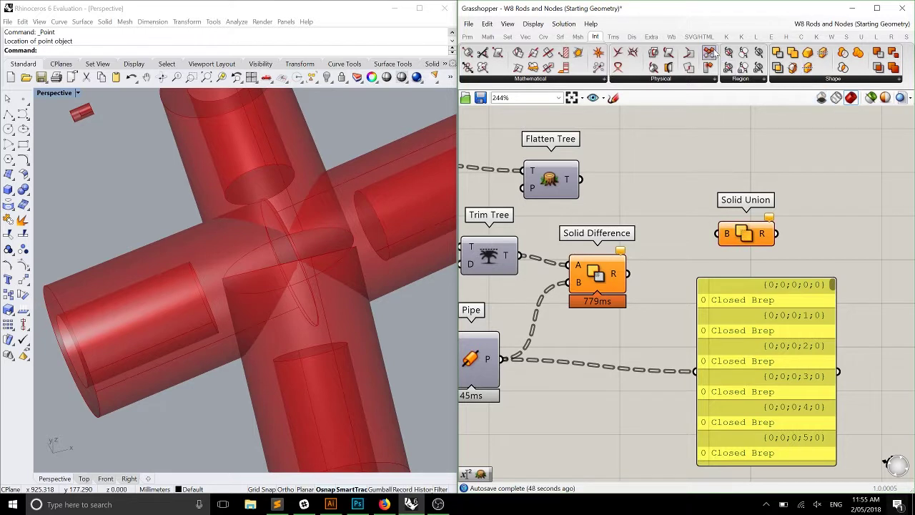
- Feed the Solid Difference result into a new Mesh Brep component, and move the panel and Solid Union out of the way
click(578, 36)
drag(742, 52, 692, 230)
drag(627, 274, 686, 263)
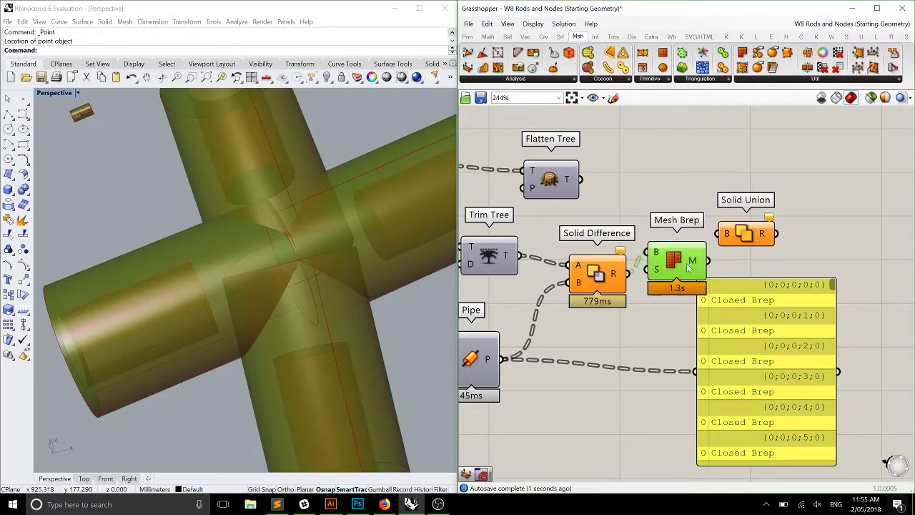
drag(741, 322, 811, 324)
drag(674, 260, 676, 203)
drag(745, 233, 763, 120)
- Add a Mesh Union component beside Mesh Brep and save the definition
click(595, 36)
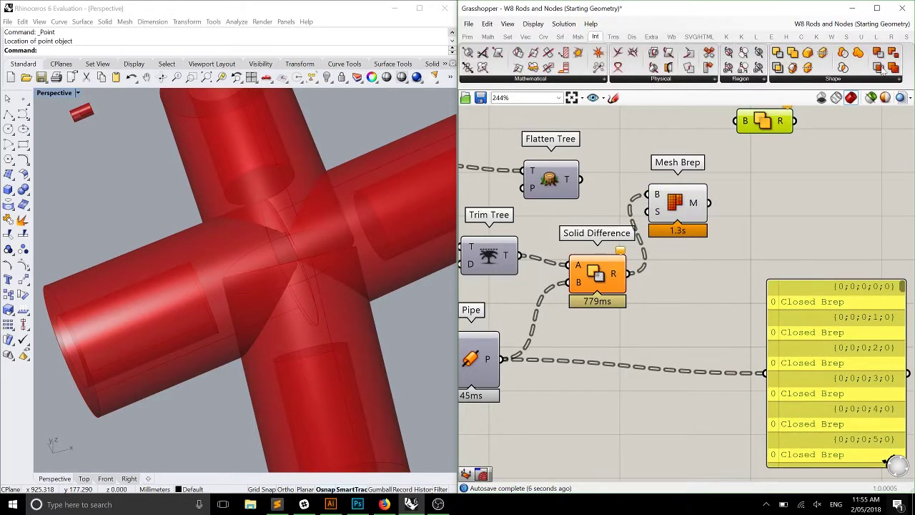
drag(898, 77, 785, 200)
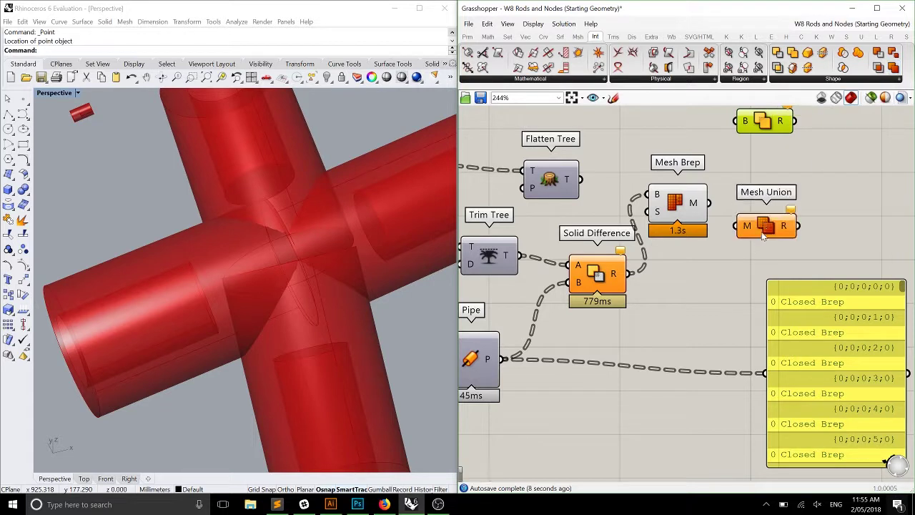
click(652, 151)
key(ctrl+s)
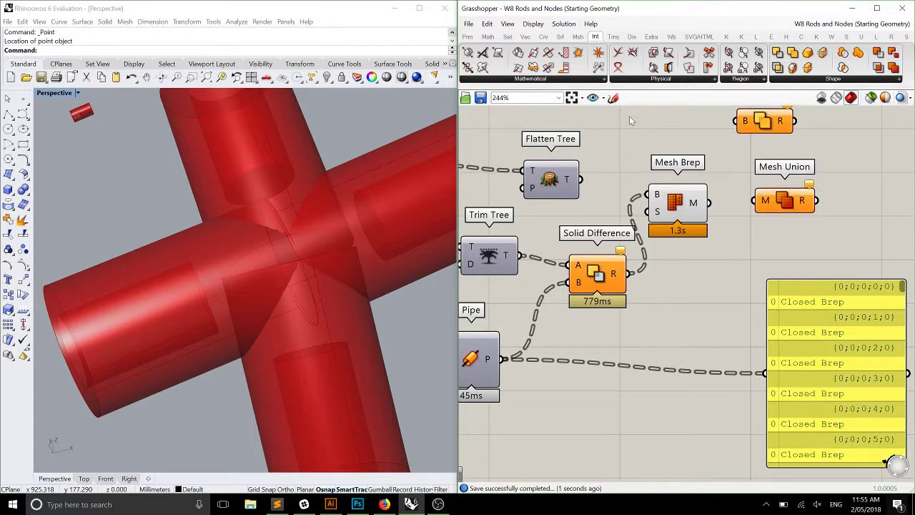
- Connect the Mesh Brep output to the Mesh Union's M input and flatten that input
click(699, 202)
drag(707, 203, 761, 201)
right_click(762, 201)
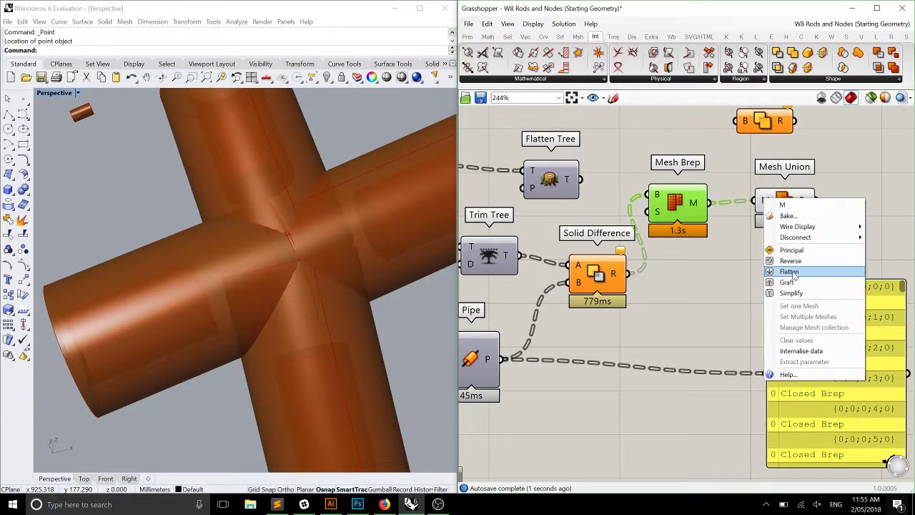
click(789, 271)
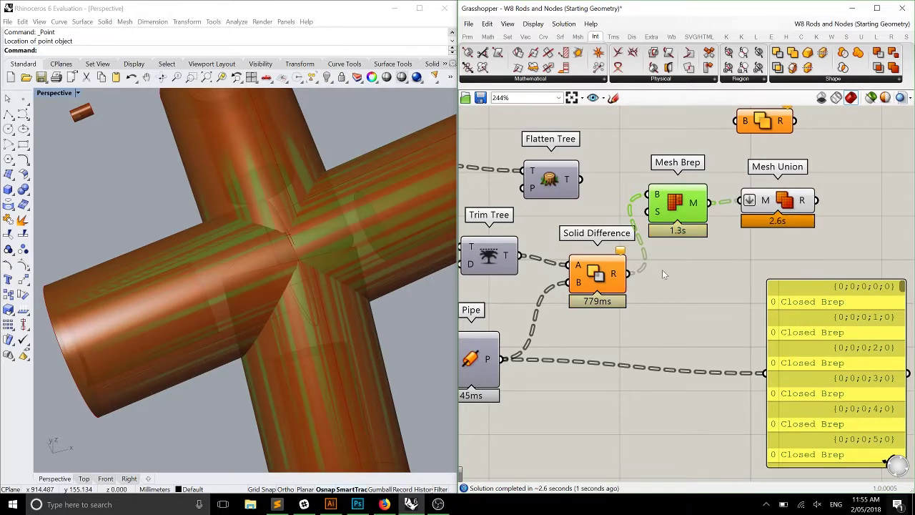
- Turn off the preview of every component in the definition
drag(690, 272, 633, 203)
scroll(664, 198, up, 2)
middle_click(664, 198)
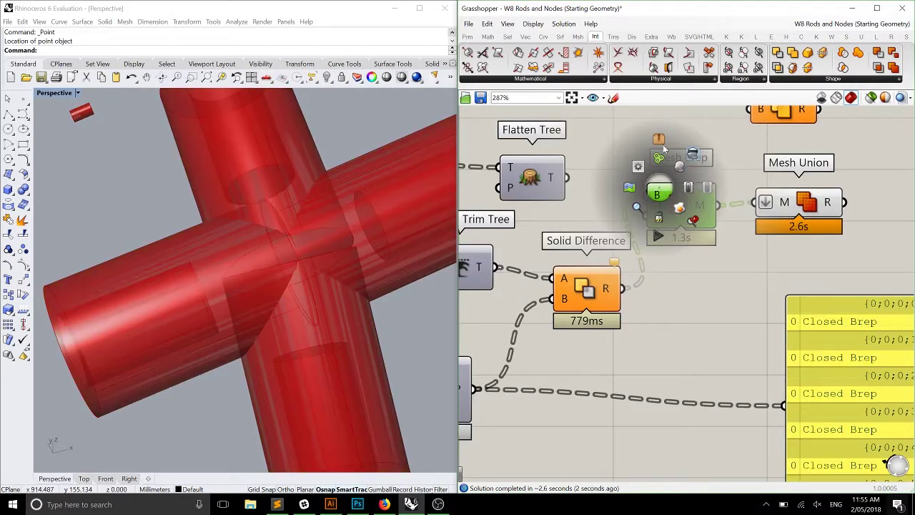
click(271, 295)
right_drag(271, 295, 328, 268)
key(ctrl+a)
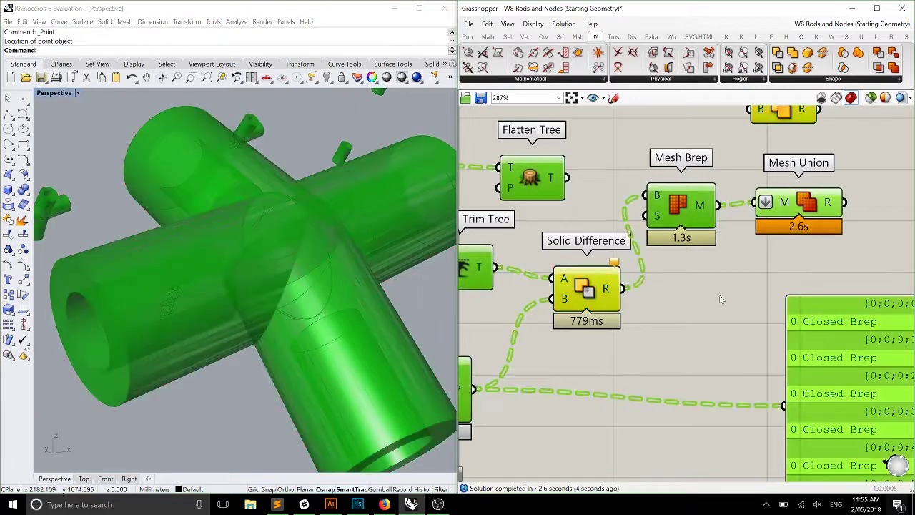
double_click(719, 294)
key(Escape)
middle_click(679, 211)
click(695, 210)
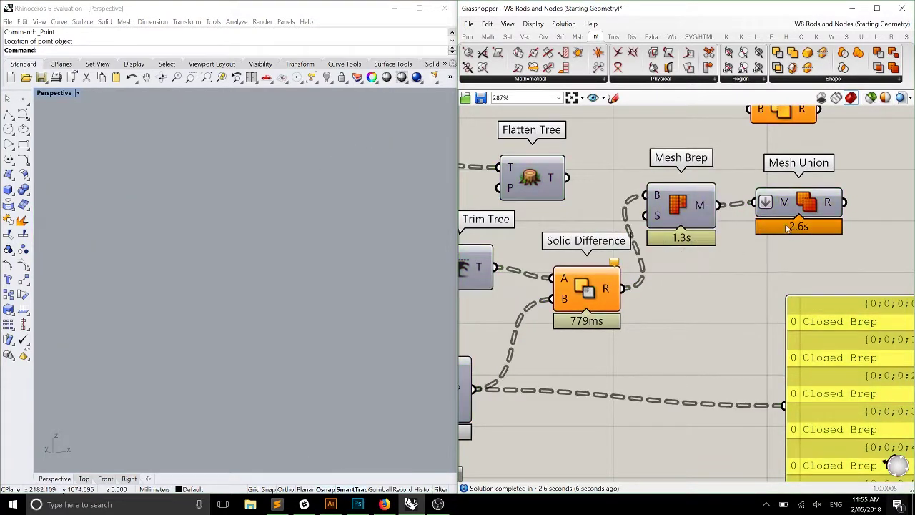
- Turn on the preview of the Mesh Union component and inspect the unioned joints up close and across the whole structure
click(792, 202)
middle_click(792, 202)
click(767, 182)
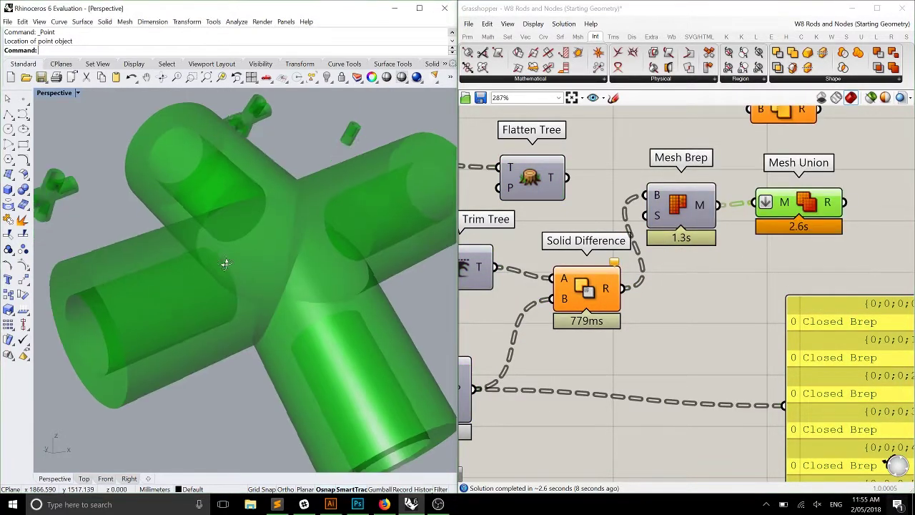
scroll(305, 227, up, 5)
scroll(305, 228, up, 2)
scroll(305, 234, down, 8)
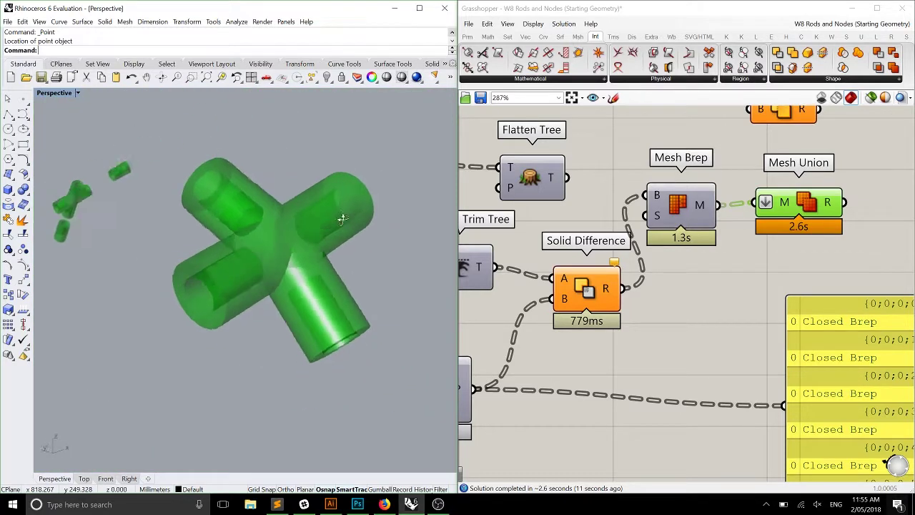
scroll(266, 267, up, 5)
scroll(299, 314, down, 10)
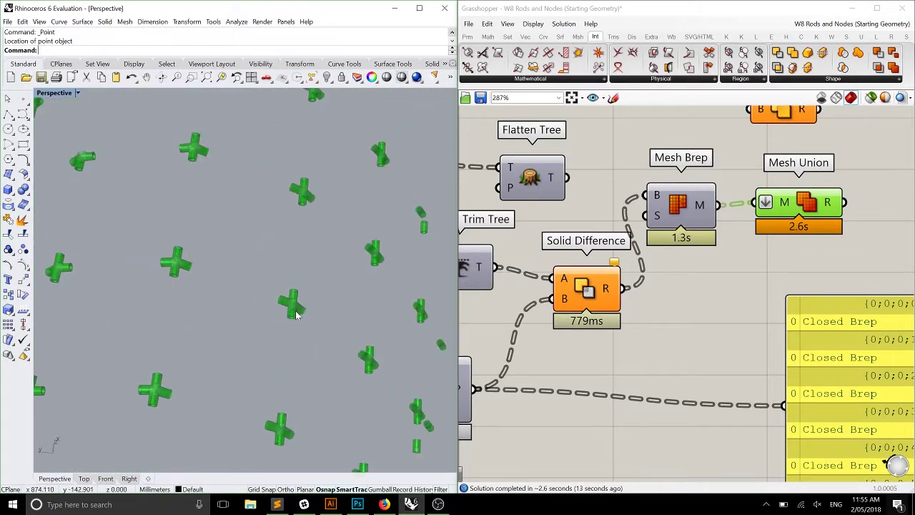
scroll(185, 340, up, 10)
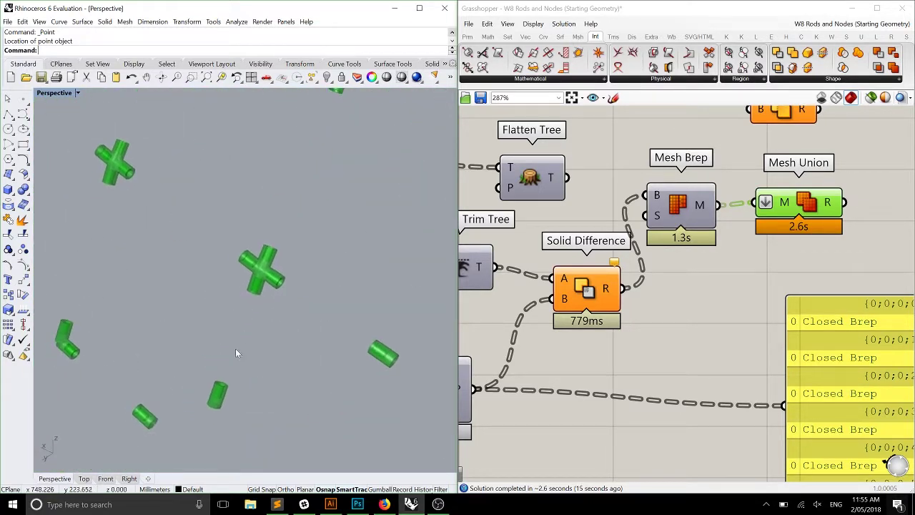
right_drag(330, 326, 247, 322)
- Try the value 2 in the panel feeding the joint Pipe's E input and inspect the pipe ends
right_drag(500, 208, 654, 244)
scroll(622, 236, down, 5)
scroll(614, 237, up, 4)
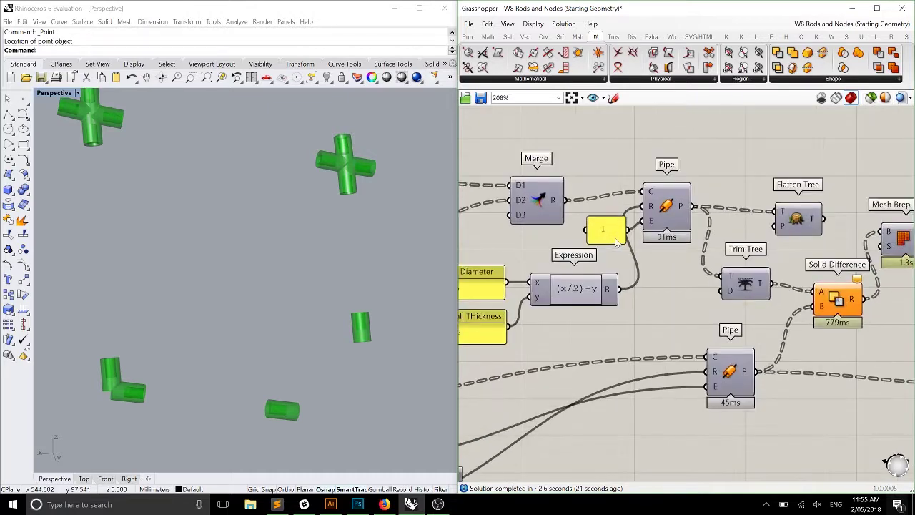
click(609, 235)
double_click(608, 235)
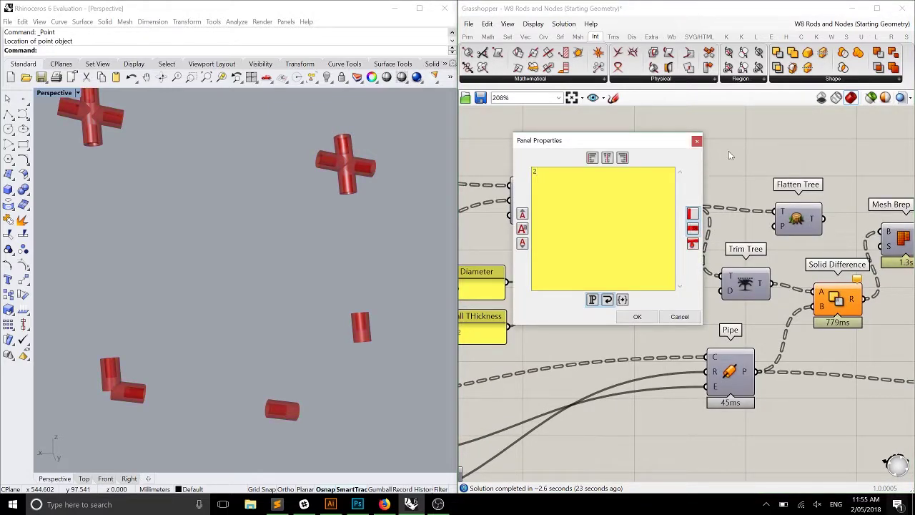
click(637, 316)
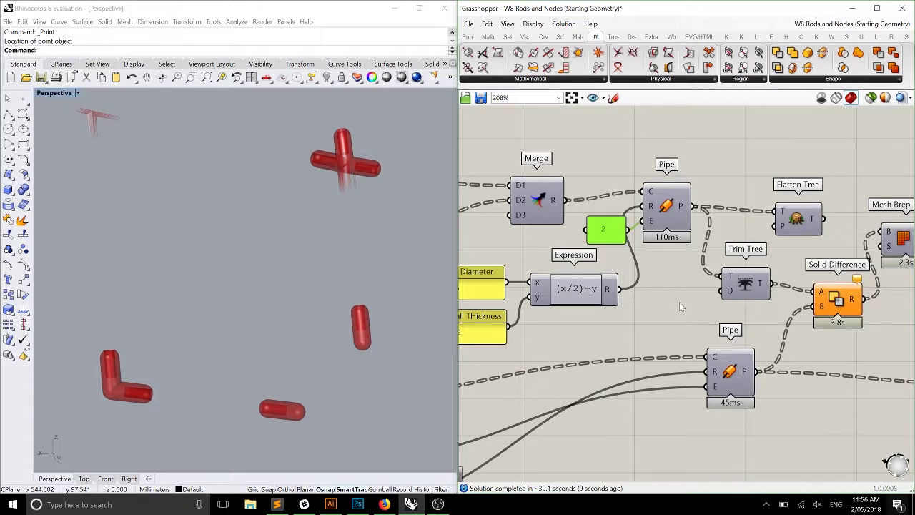
click(185, 399)
scroll(350, 187, up, 4)
scroll(350, 187, up, 3)
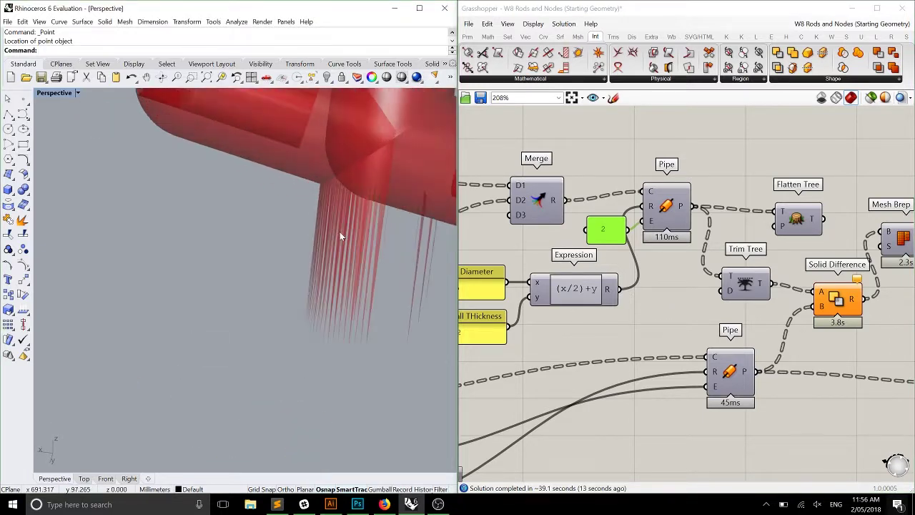
- Set the panel feeding the joint Pipe's E input back to 1 and check the joint from several angles
double_click(606, 231)
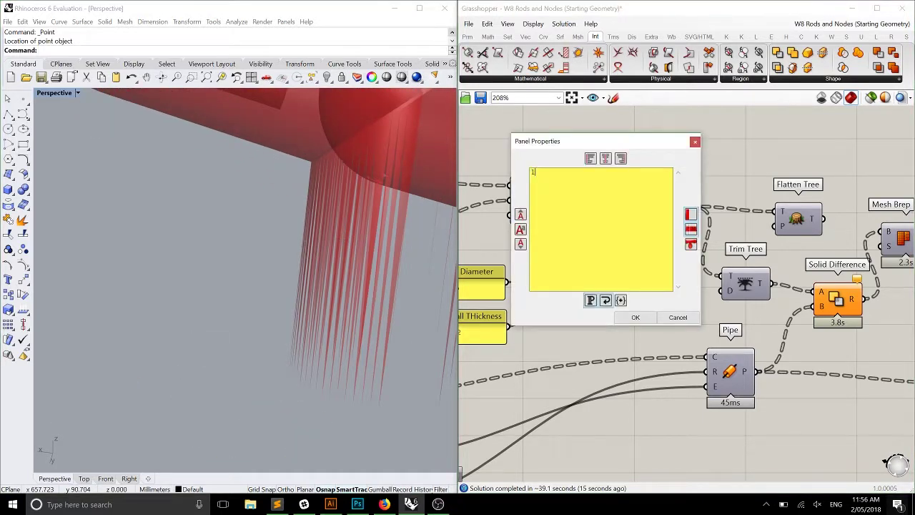
click(633, 317)
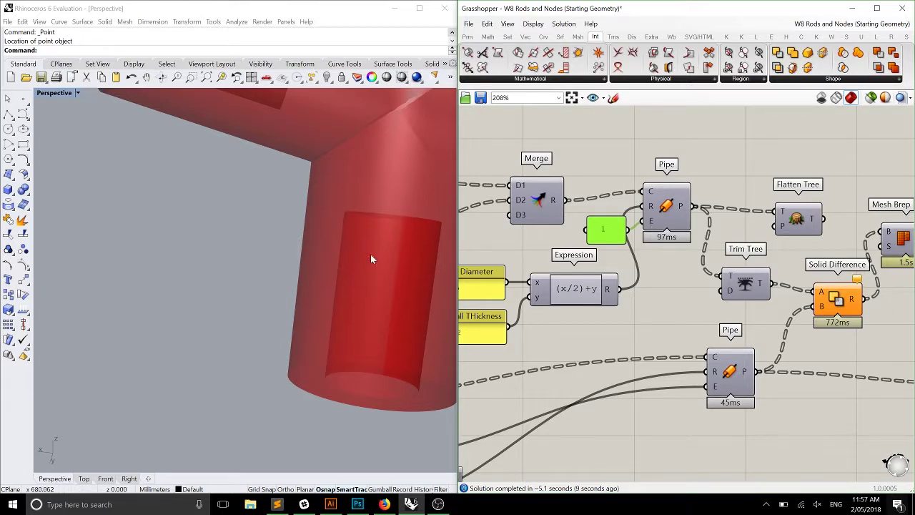
scroll(370, 253, down, 5)
scroll(358, 148, up, 4)
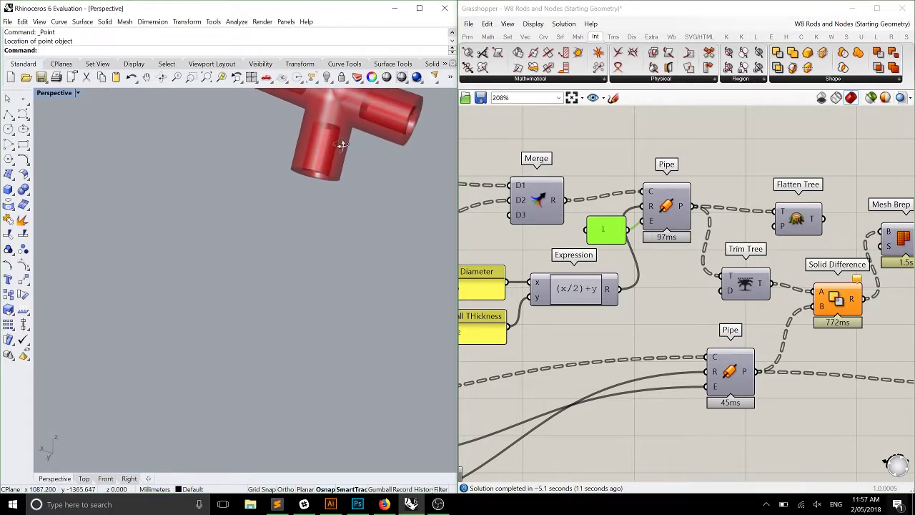
scroll(342, 207, down, 2)
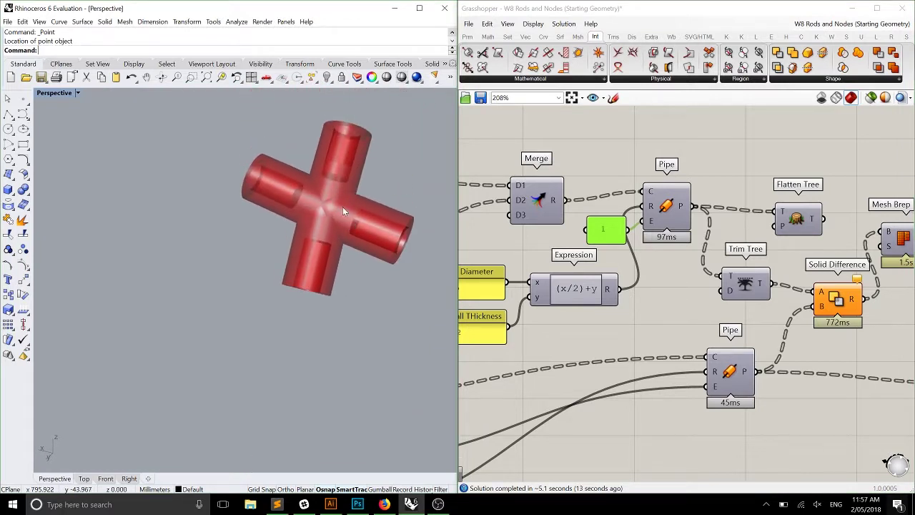
scroll(327, 157, up, 6)
scroll(334, 201, down, 3)
right_drag(334, 201, 448, 259)
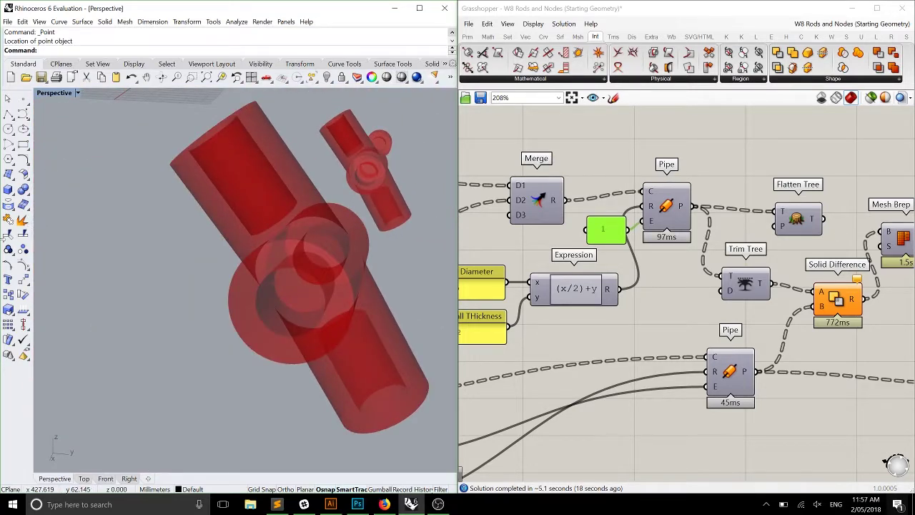
- Turn on the preview of the bamboo rods' Extend Curve and view the rod centre lines together with the joints
right_drag(603, 271, 688, 227)
scroll(687, 227, down, 6)
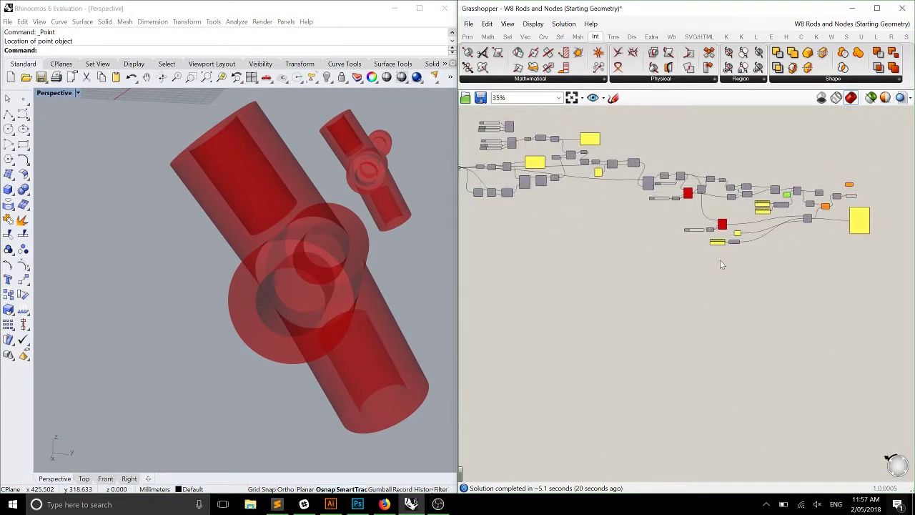
scroll(720, 259, up, 5)
click(751, 221)
middle_click(747, 213)
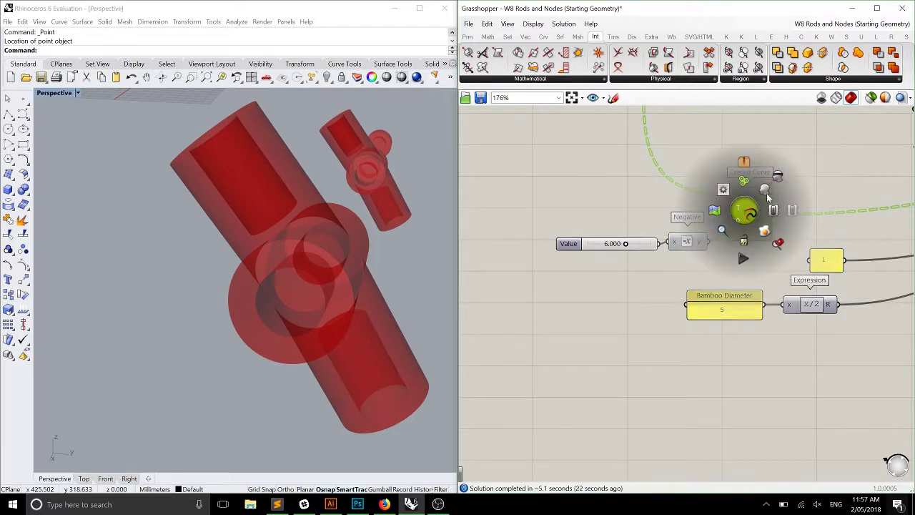
scroll(227, 286, down, 3)
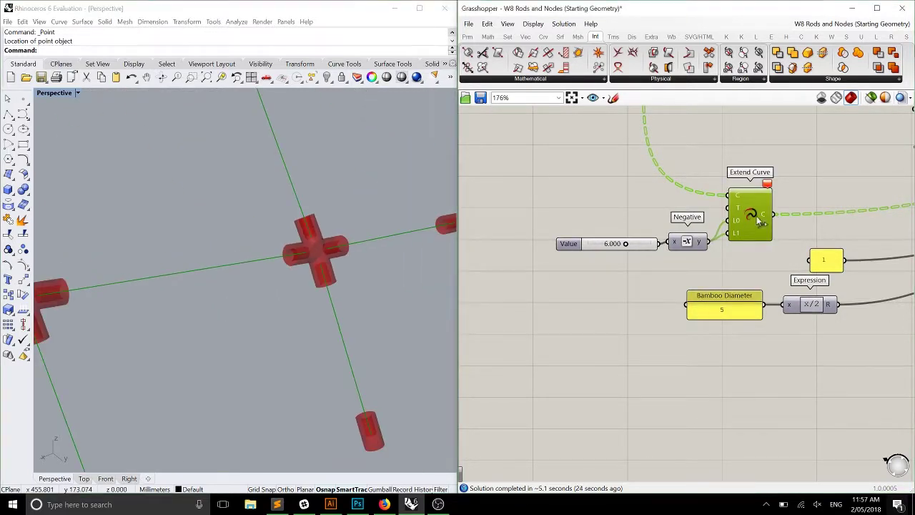
- Add a Flatten Tree component below the bamboo rod setup and feed it the curves from the rods' Extend Curve
scroll(757, 216, down, 3)
scroll(286, 282, up, 4)
scroll(349, 239, up, 4)
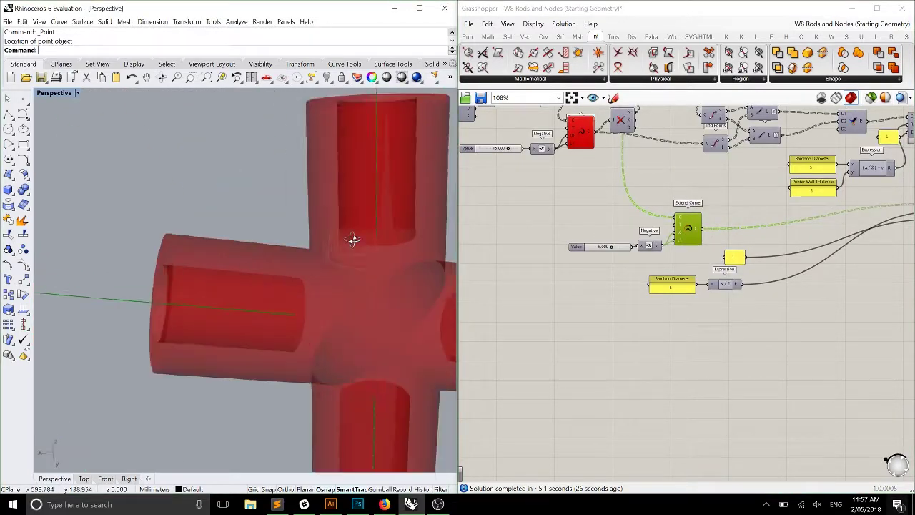
scroll(344, 236, down, 1)
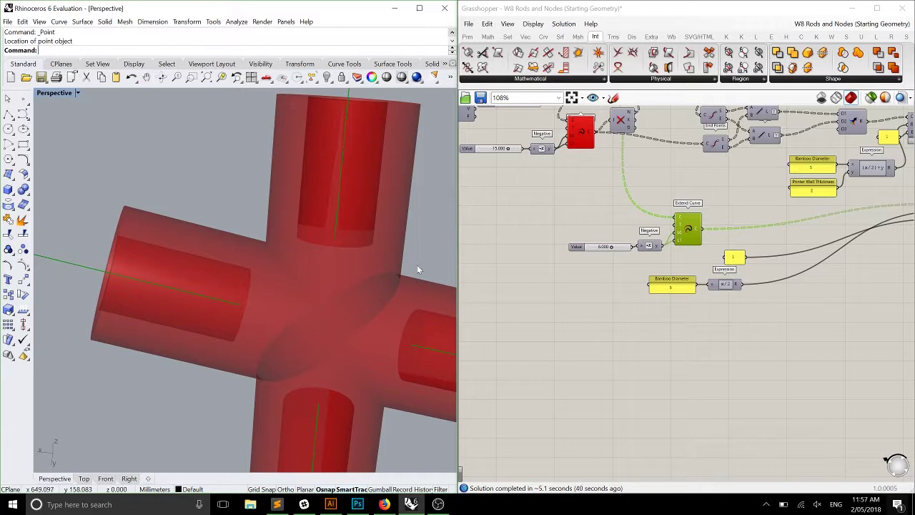
click(672, 180)
scroll(647, 181, up, 3)
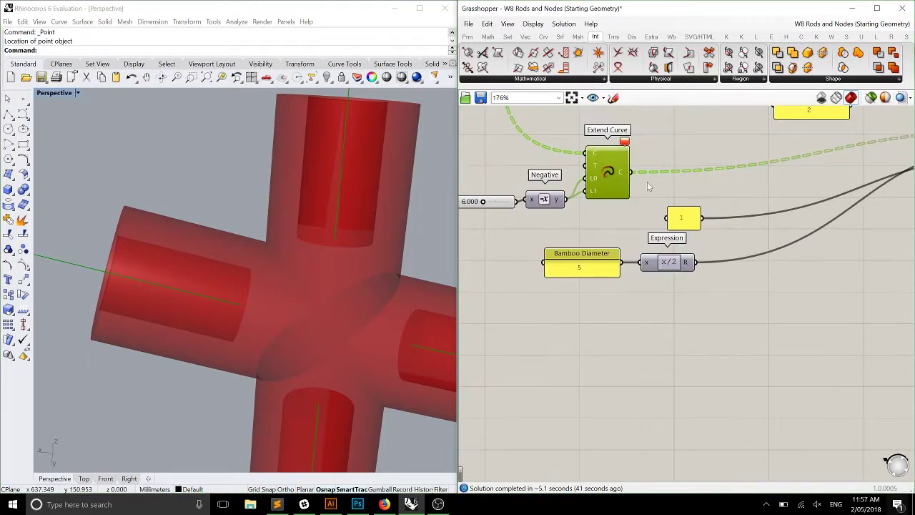
click(507, 37)
drag(777, 53, 692, 385)
drag(630, 172, 683, 381)
scroll(683, 381, up, 2)
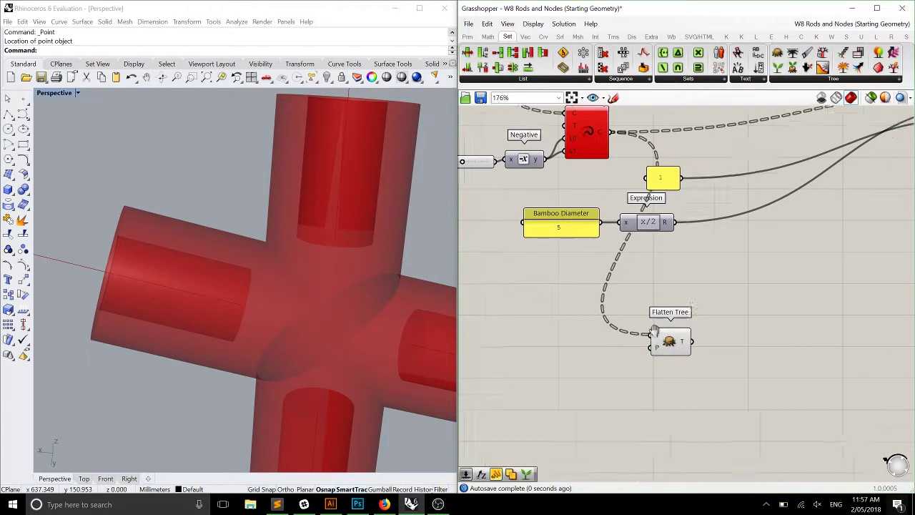
drag(648, 265, 669, 303)
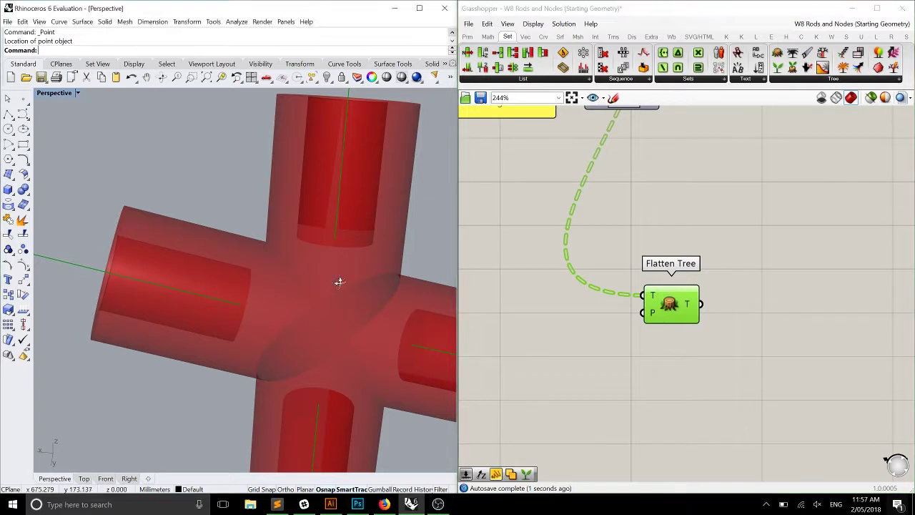
- Add a curve Length component and feed it the flattened rod curves
scroll(339, 280, down, 5)
scroll(321, 265, up, 4)
scroll(283, 315, down, 3)
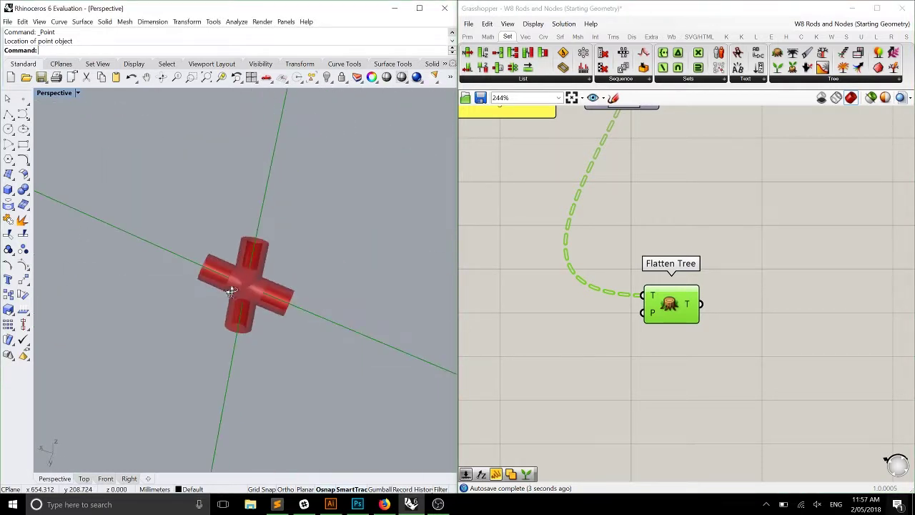
scroll(343, 328, up, 2)
scroll(343, 328, down, 4)
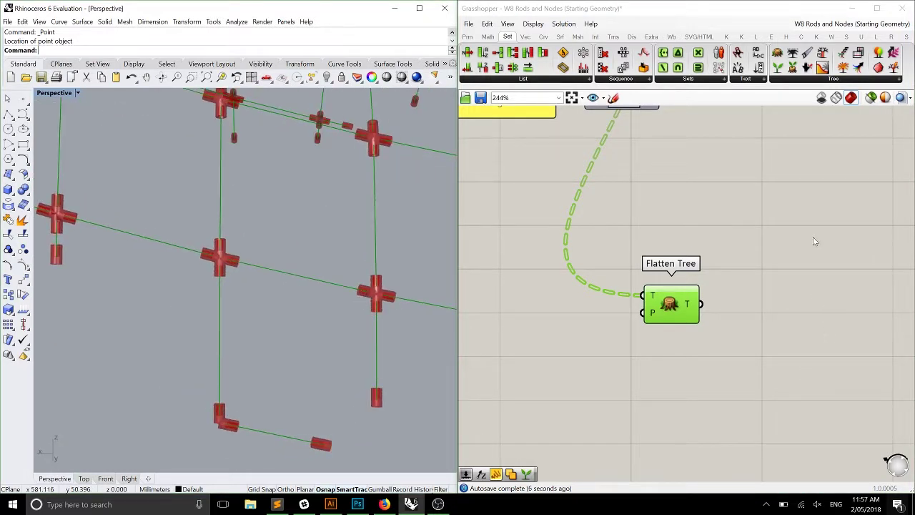
click(543, 36)
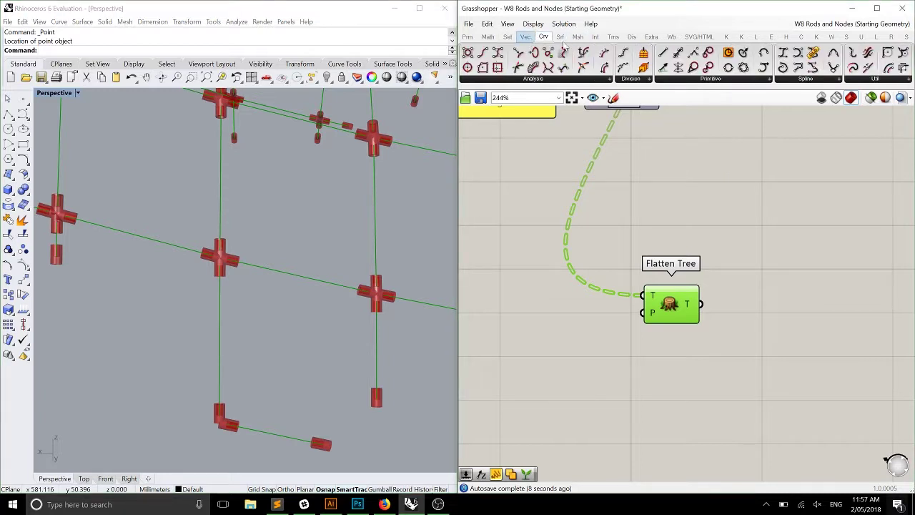
drag(613, 68, 756, 306)
drag(700, 304, 723, 303)
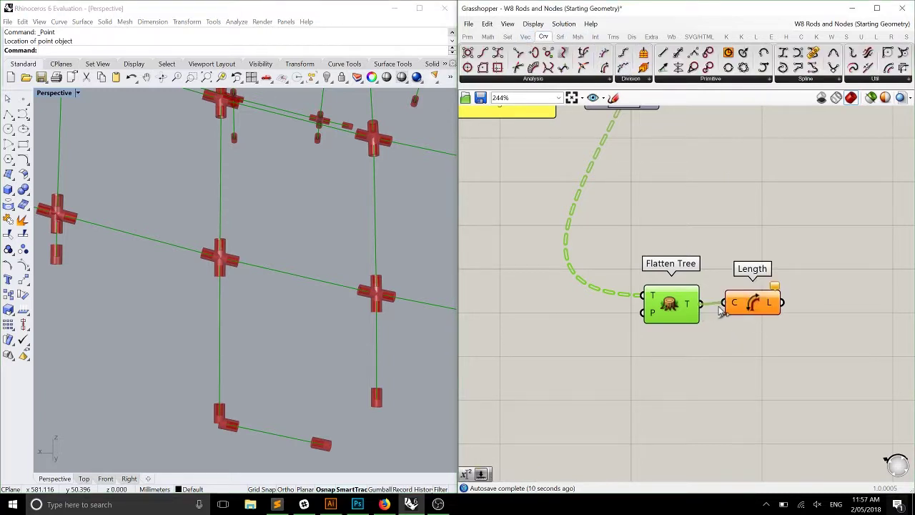
click(756, 308)
scroll(643, 214, down, 2)
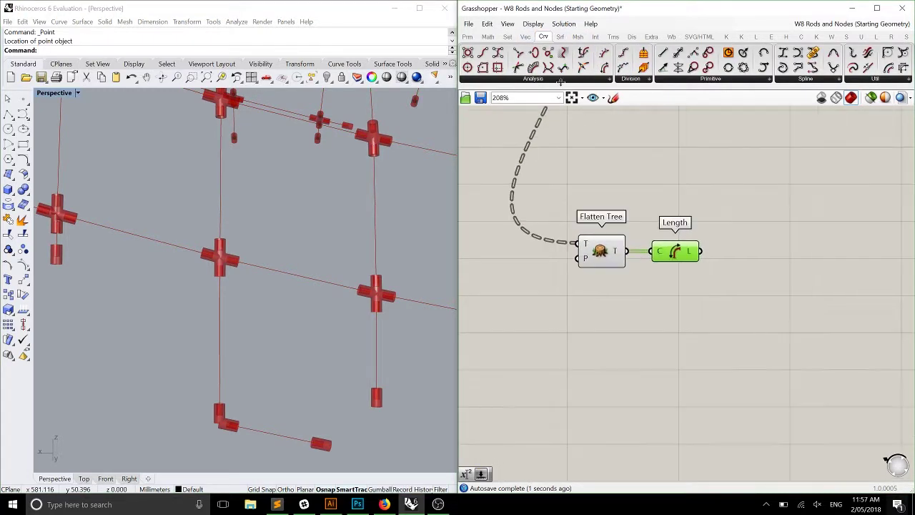
- Connect a Panel to the Length output and enlarge it to list more rod lengths
click(467, 36)
drag(672, 67, 771, 243)
scroll(702, 267, up, 1)
drag(699, 249, 739, 255)
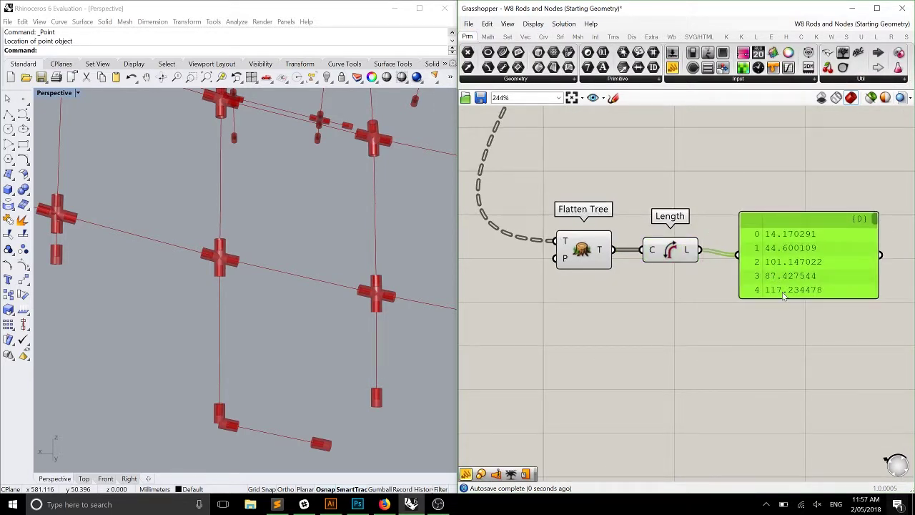
drag(782, 296, 813, 455)
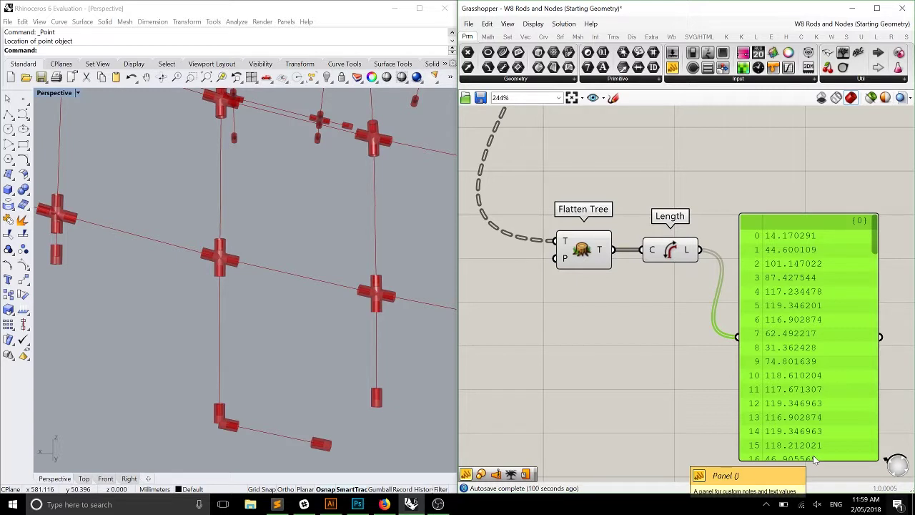
- Add an Expression component with the formula floor(x) and feed it the rod lengths
right_drag(259, 355, 238, 274)
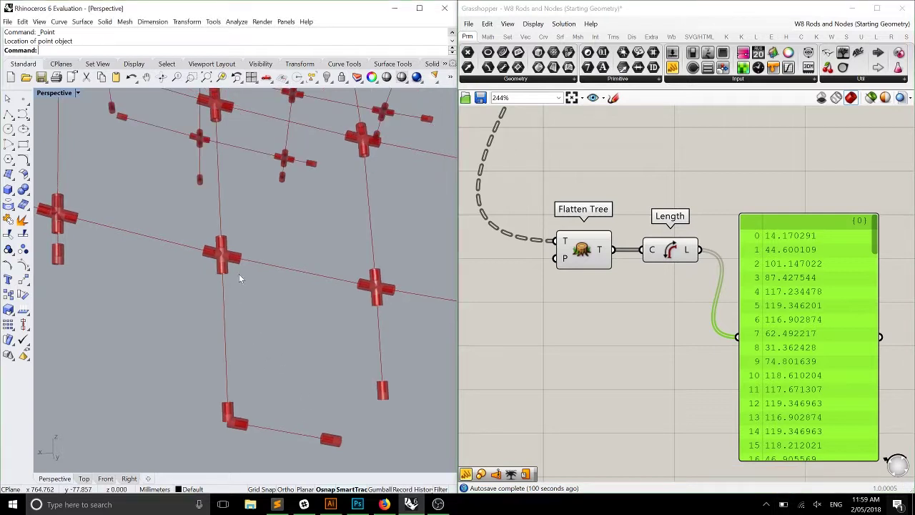
scroll(243, 258, up, 10)
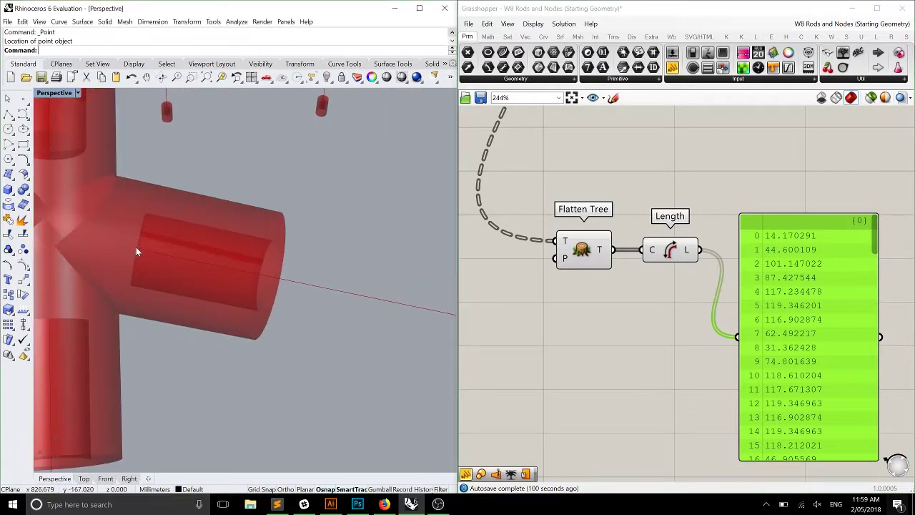
scroll(146, 250, down, 5)
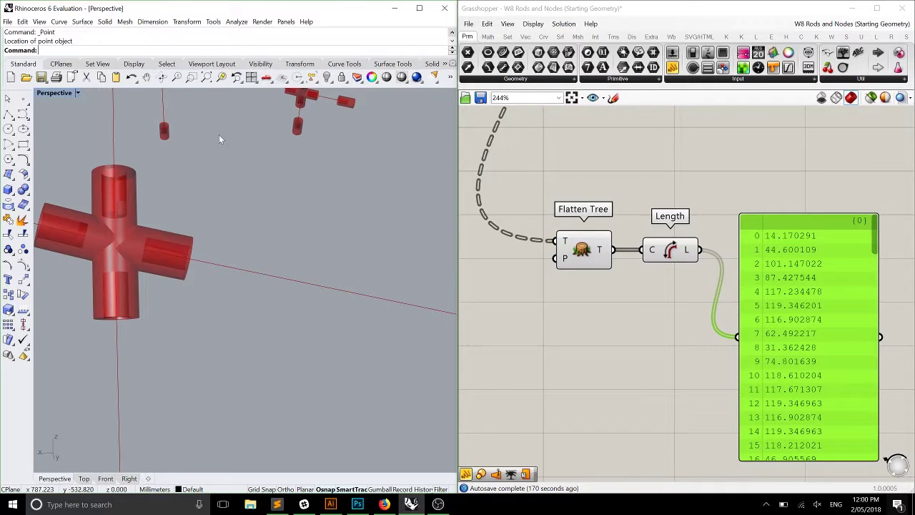
click(487, 37)
scroll(757, 215, up, 3)
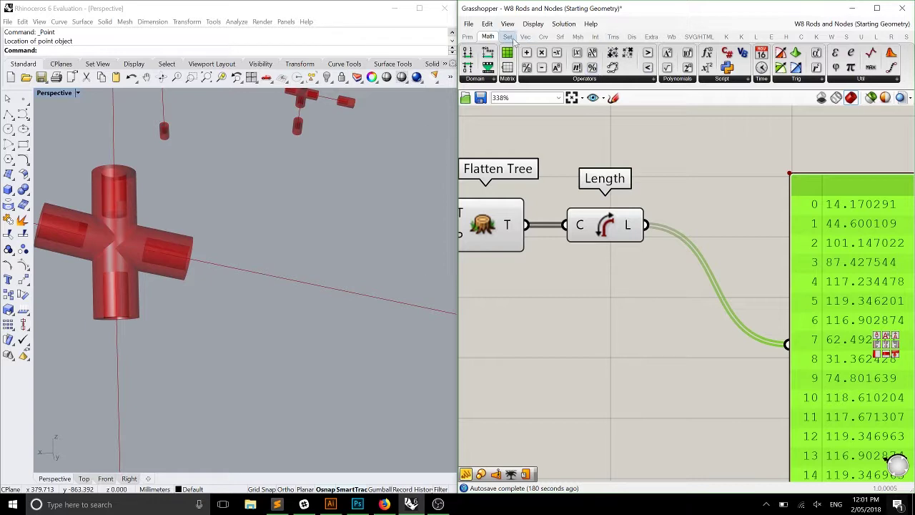
click(727, 67)
click(775, 242)
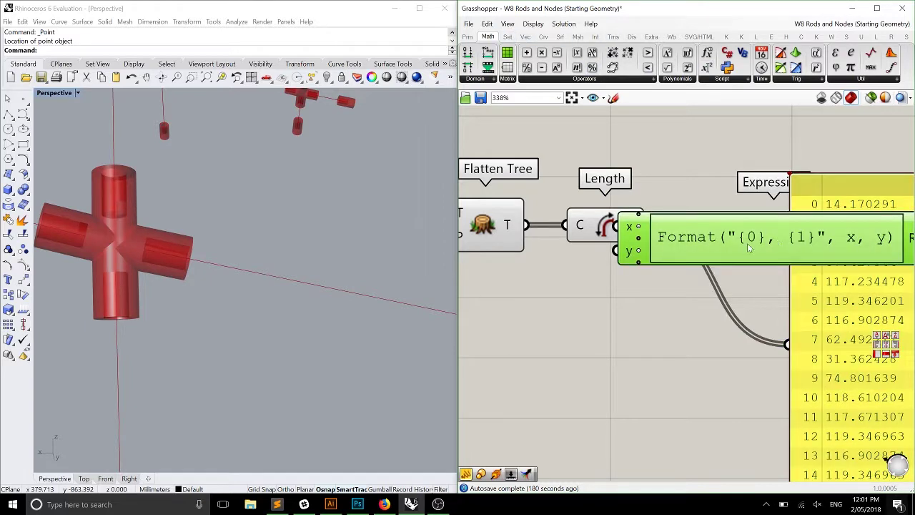
double_click(747, 243)
text(flor)
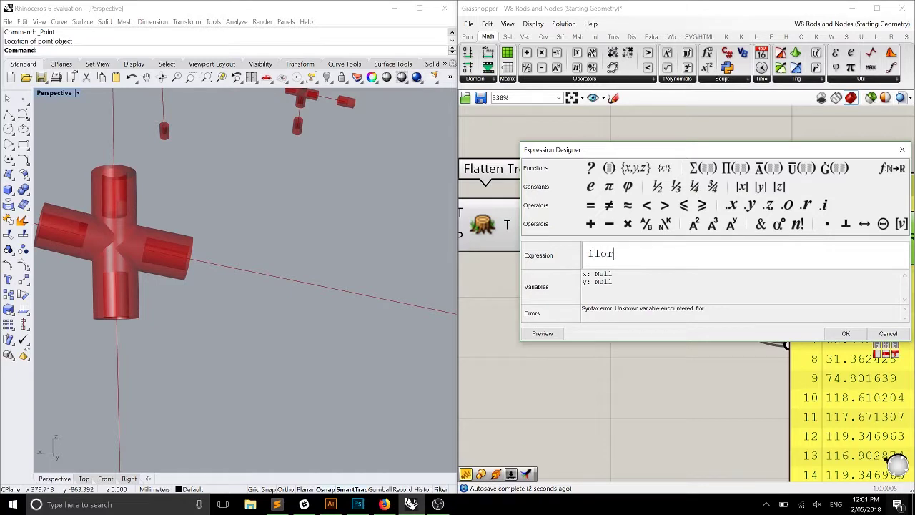
key(BackSpace)
text(or(x))
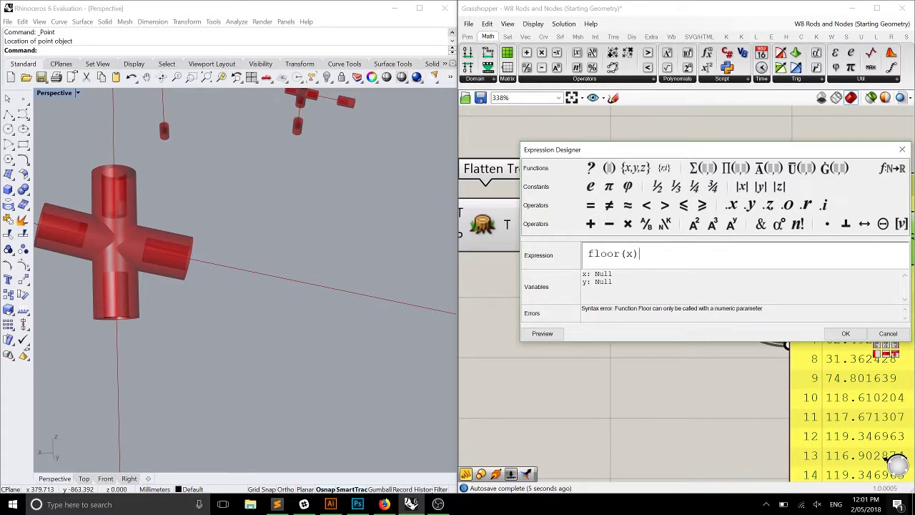
click(845, 333)
scroll(786, 301, up, 1)
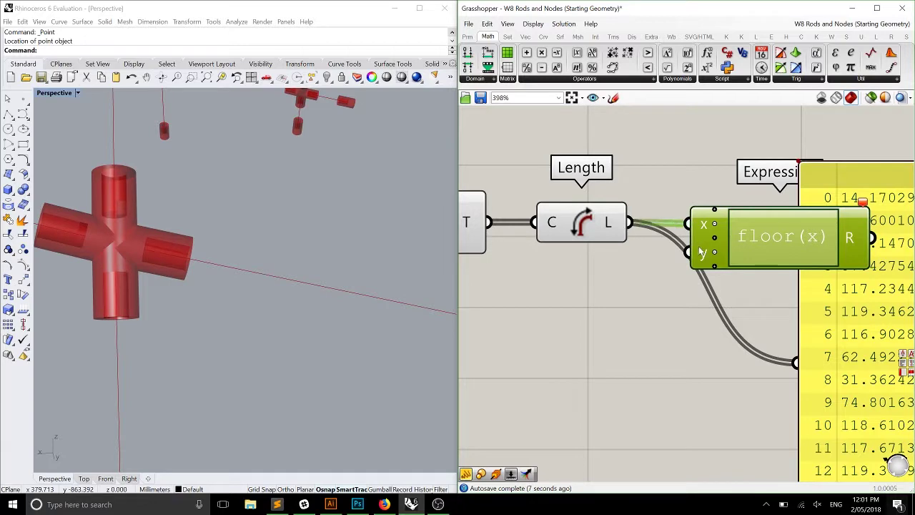
- Remove the Expression's unused y input, wire its result into the lengths panel and look through the rounded list
click(714, 251)
scroll(523, 200, down, 3)
drag(741, 233, 691, 299)
scroll(777, 290, up, 1)
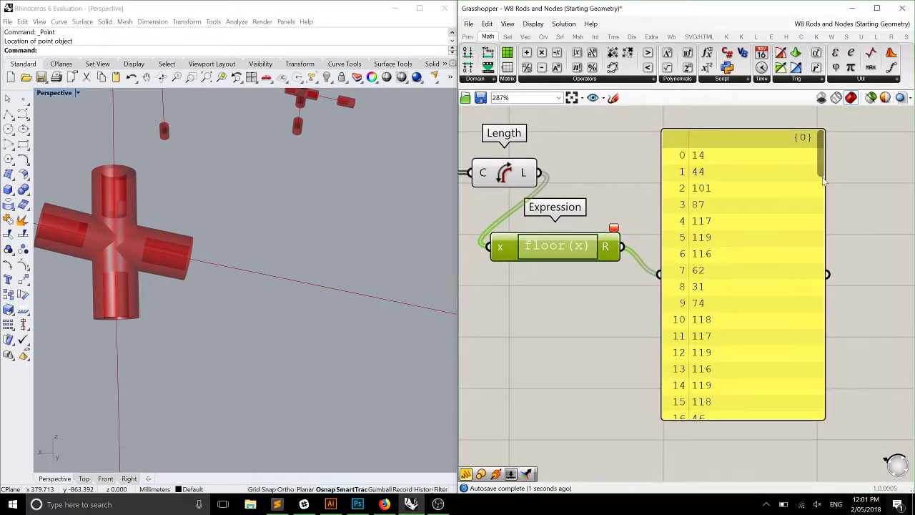
drag(822, 181, 843, 350)
right_drag(605, 267, 810, 284)
scroll(811, 284, down, 1)
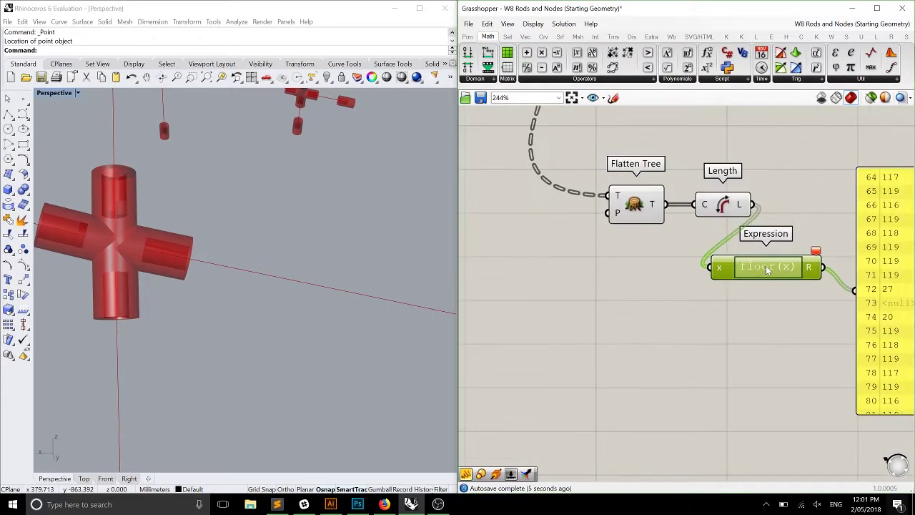
- Make room after Flatten Tree and insert a Clean Tree component between it and Length to remove null items
drag(767, 269, 851, 271)
drag(643, 201, 575, 202)
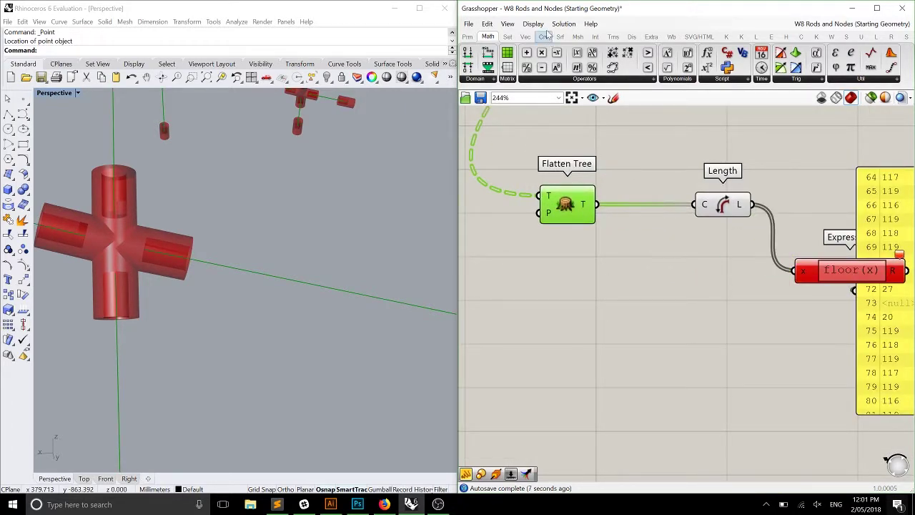
click(507, 37)
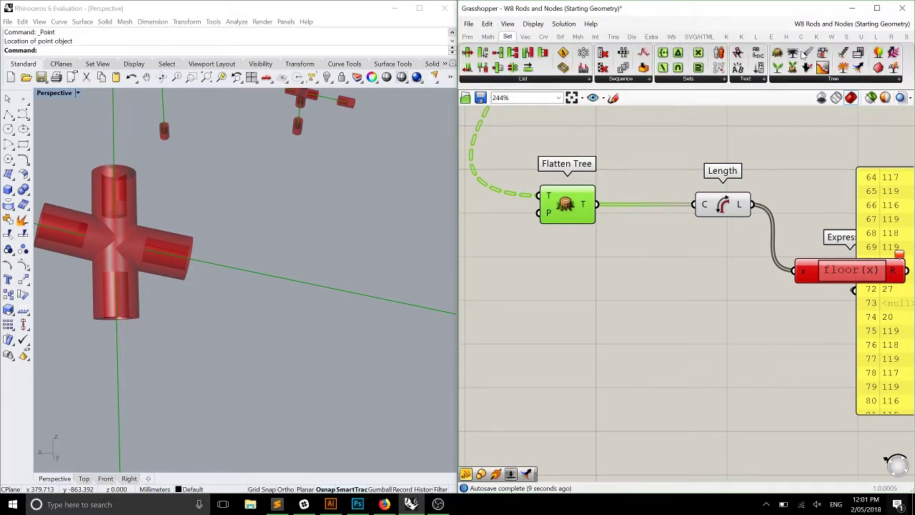
drag(805, 54, 646, 197)
right_drag(718, 234, 552, 197)
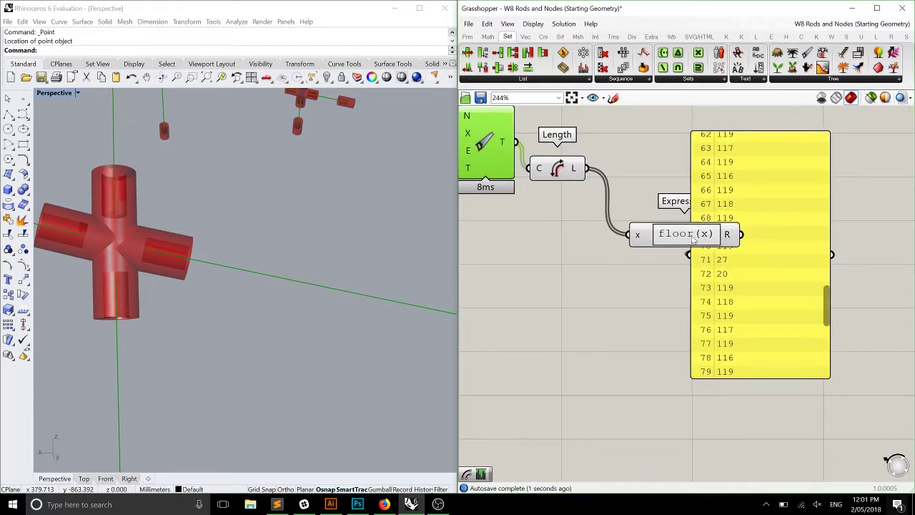
- Line up the floor(x) Expression and its panel beside Length and review the cleaned list from its start
drag(685, 232, 654, 167)
click(799, 254)
drag(798, 254, 805, 236)
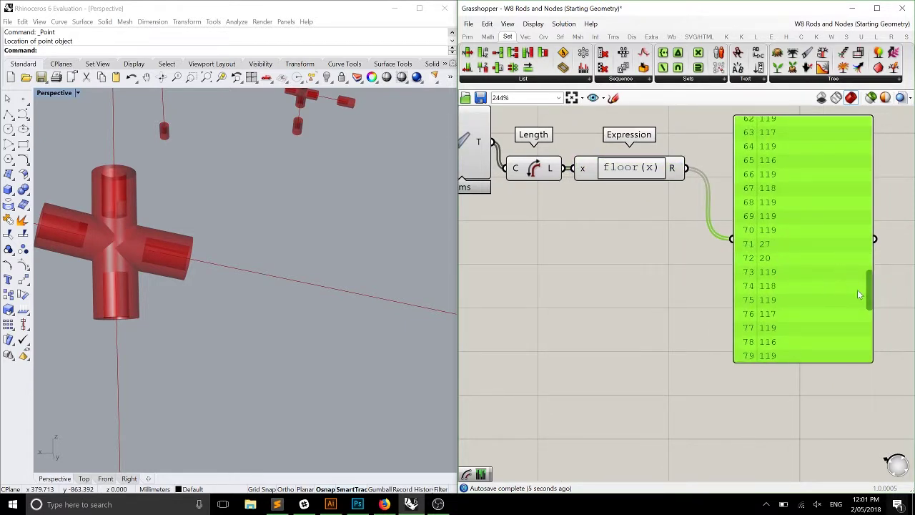
drag(865, 287, 858, 125)
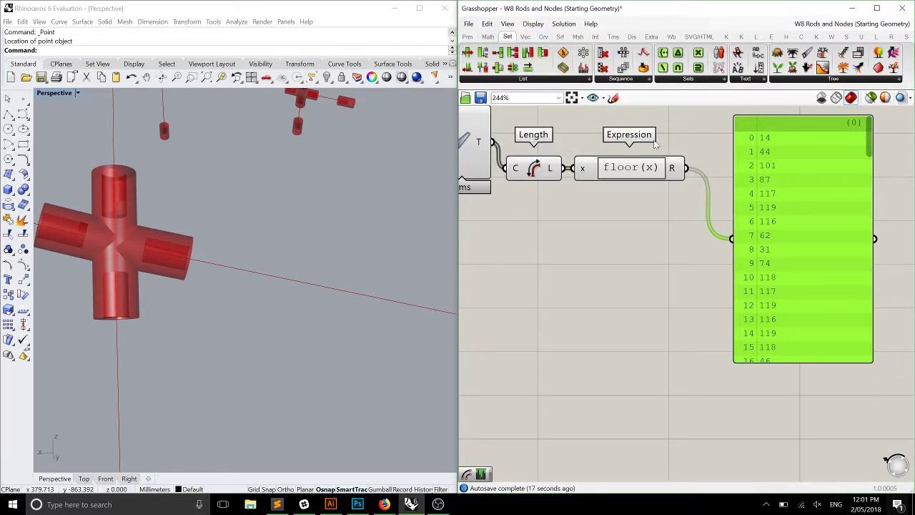
drag(779, 187, 816, 181)
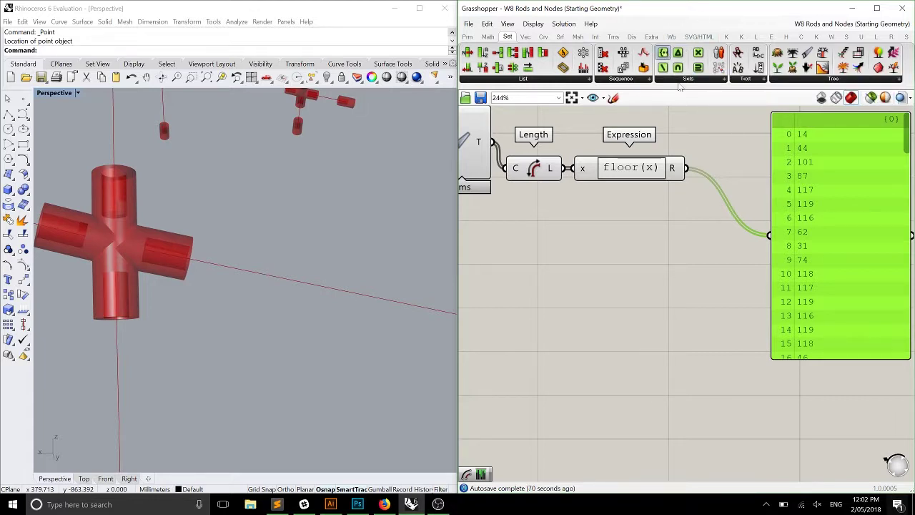
- Add a Create Set component fed by the floor(x) result and list its S output in the panel
drag(663, 53, 709, 241)
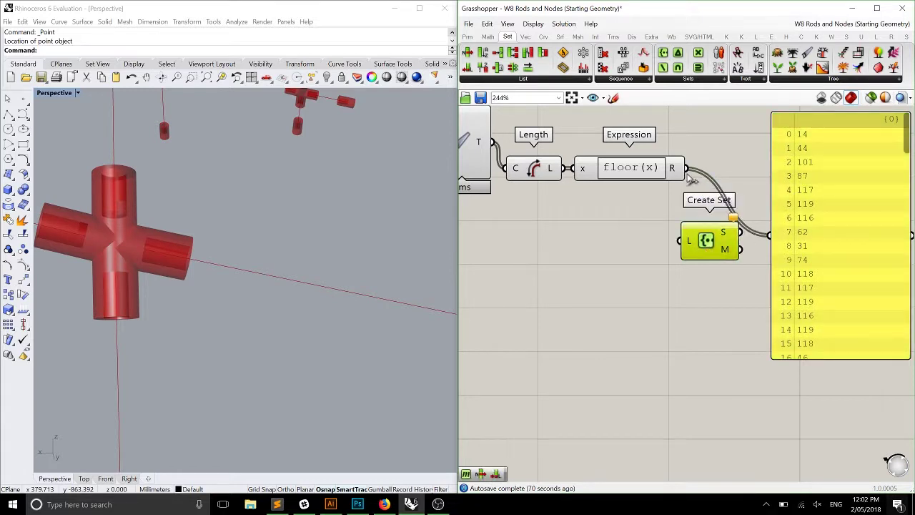
drag(686, 170, 679, 240)
right_drag(748, 240, 715, 234)
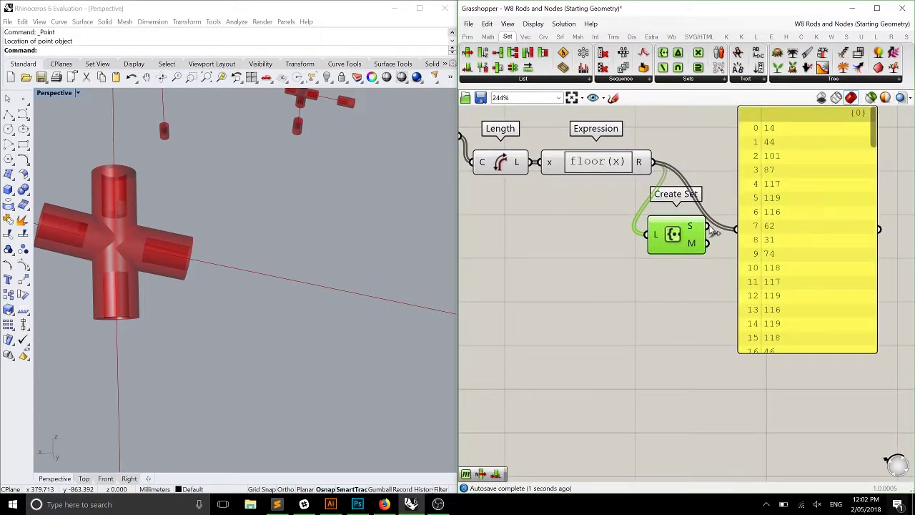
drag(743, 232, 707, 228)
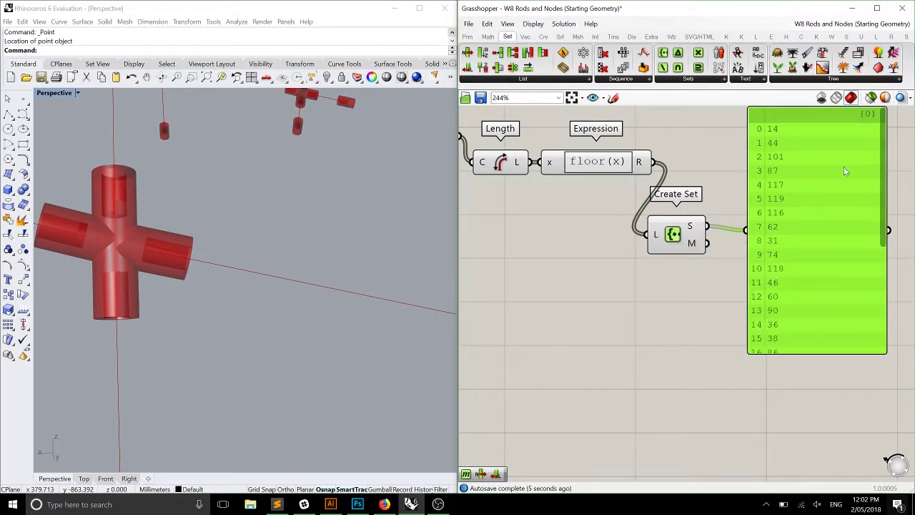
drag(880, 211, 885, 178)
key(alt+Tab)
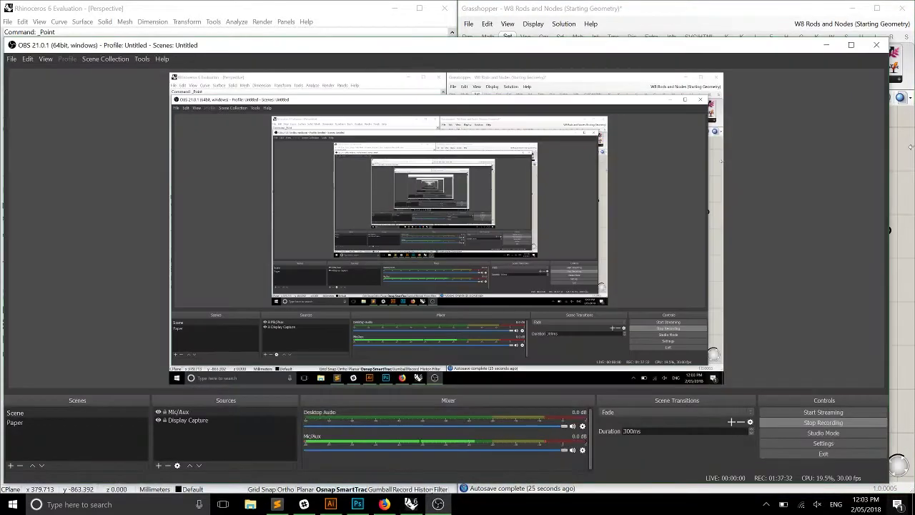
key(alt+Tab)
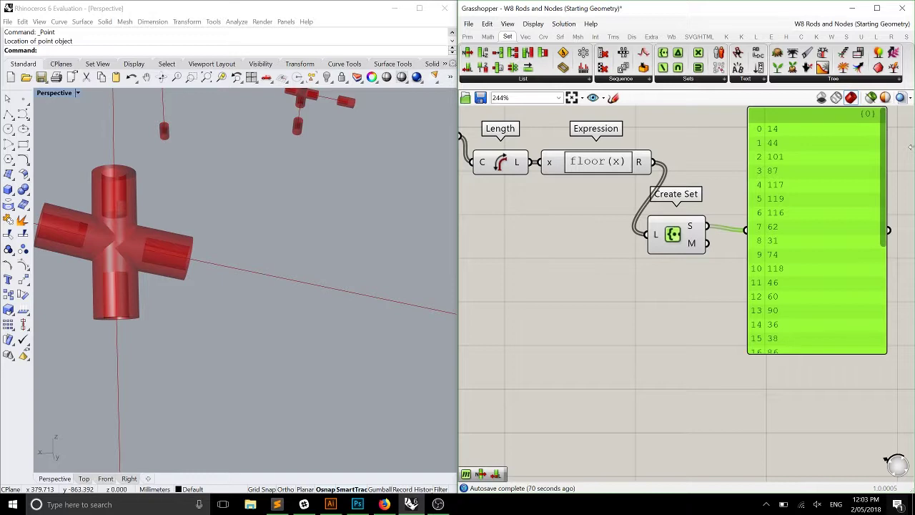
- Switch to the W8 Rods and Nodes v2 definition and examine its section measuring and sorting the rod lengths
click(858, 25)
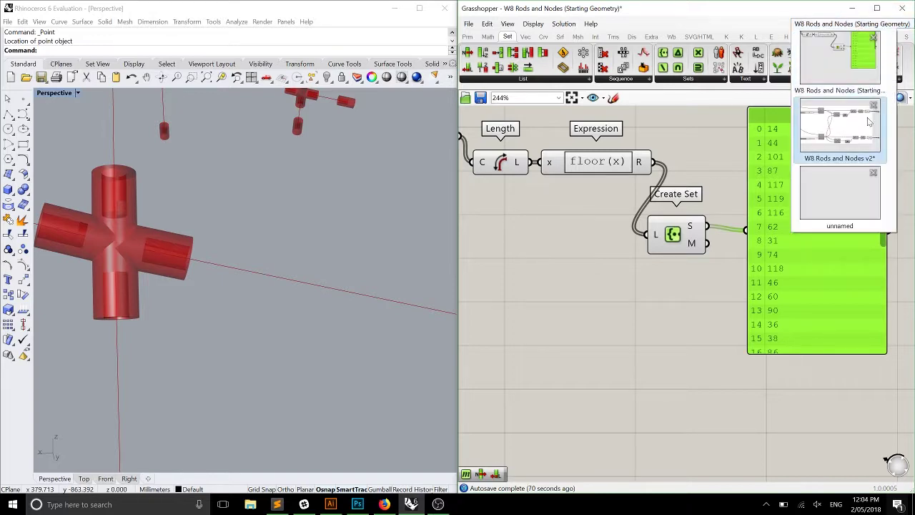
click(867, 125)
scroll(729, 276, down, 3)
right_drag(729, 276, 612, 107)
scroll(686, 252, up, 5)
right_drag(683, 255, 623, 236)
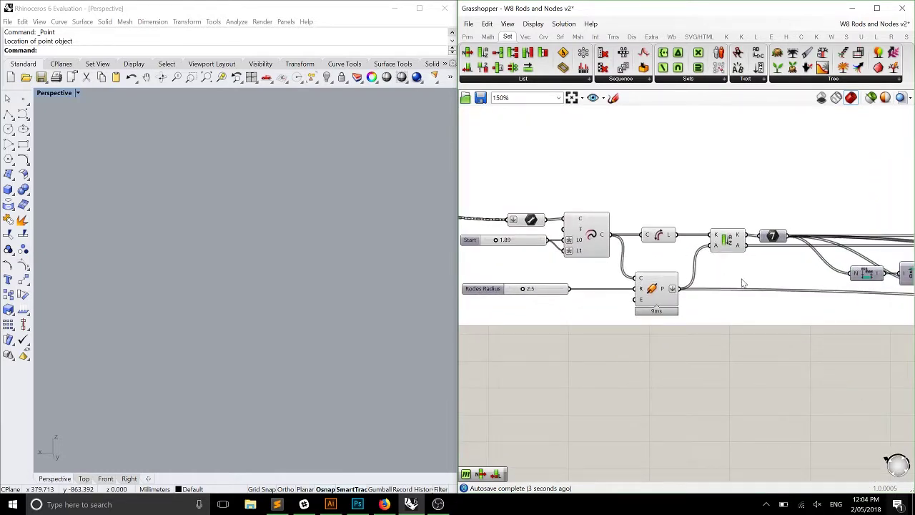
- Examine the rest of the v2 definition, from the sorted lengths and colour gradient to the seven-length optimization section
right_drag(741, 278, 595, 254)
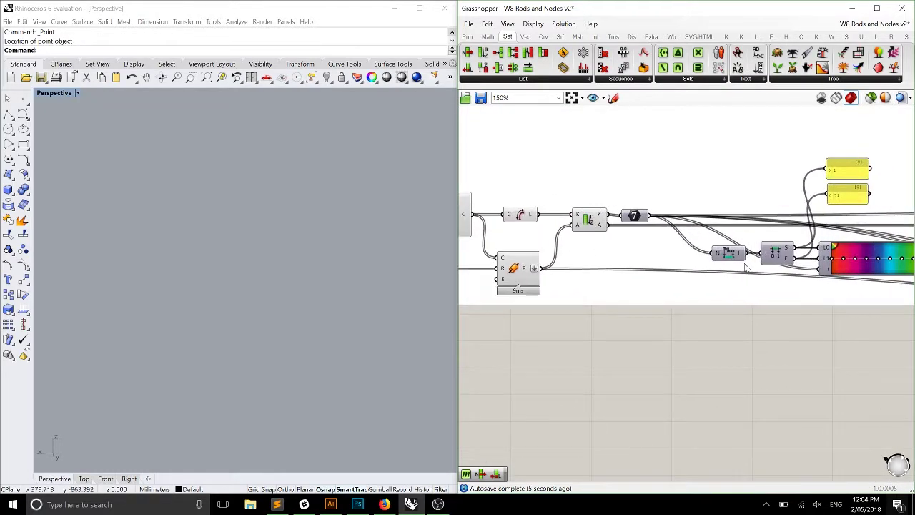
right_drag(745, 270, 318, 173)
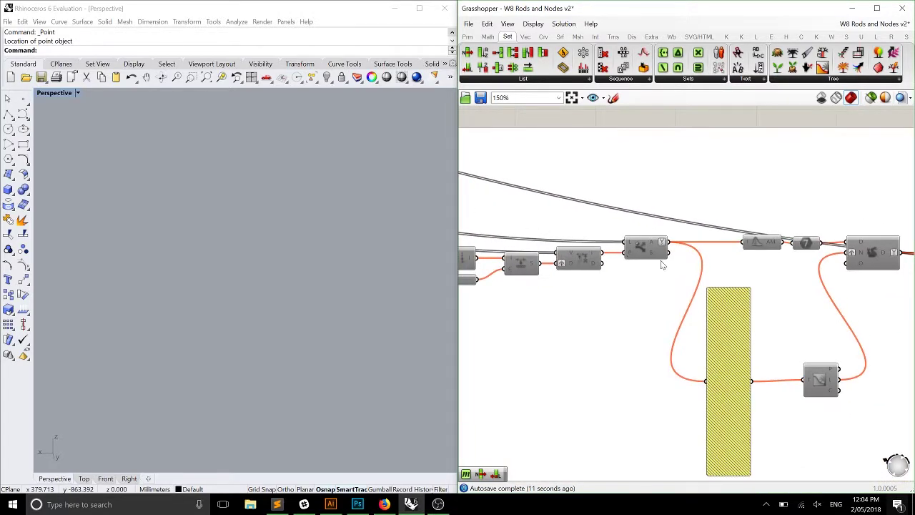
right_drag(567, 268, 624, 249)
scroll(624, 248, down, 2)
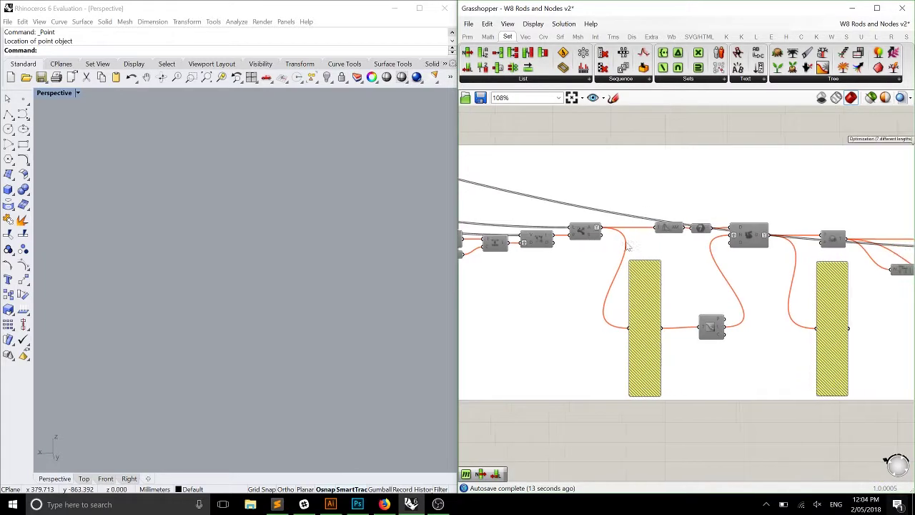
right_drag(800, 254, 500, 246)
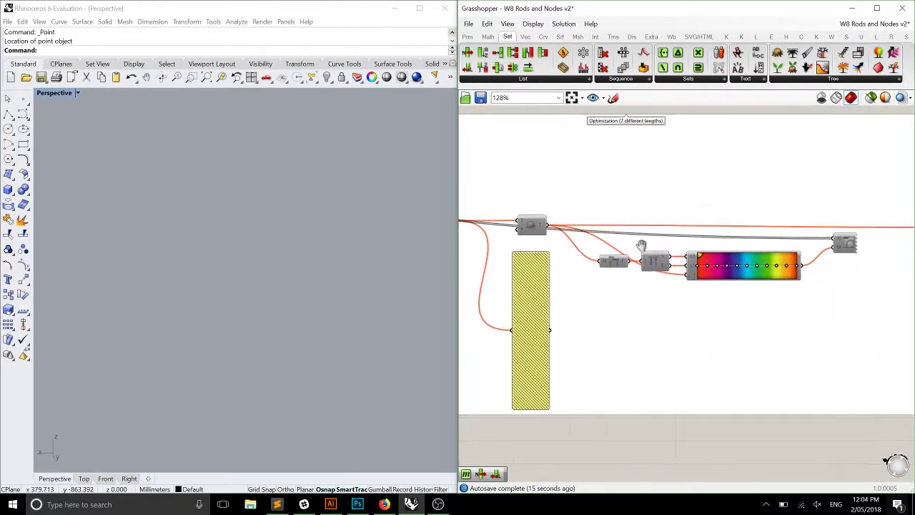
scroll(604, 227, down, 5)
right_drag(604, 227, 858, 236)
scroll(714, 207, down, 1)
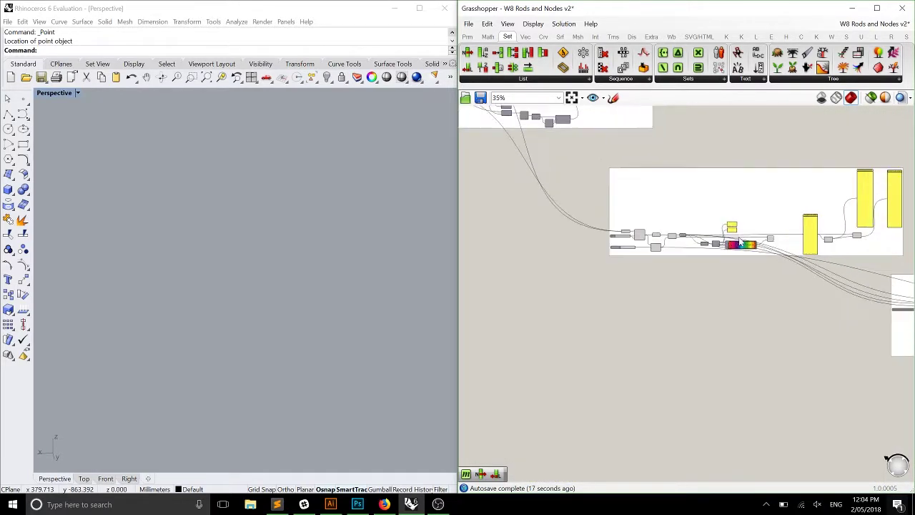
- Return to the W8 Rods and Nodes (Starting Geometry) definition, copy the floor(x) Expression below the original and give the copy a y input
click(864, 29)
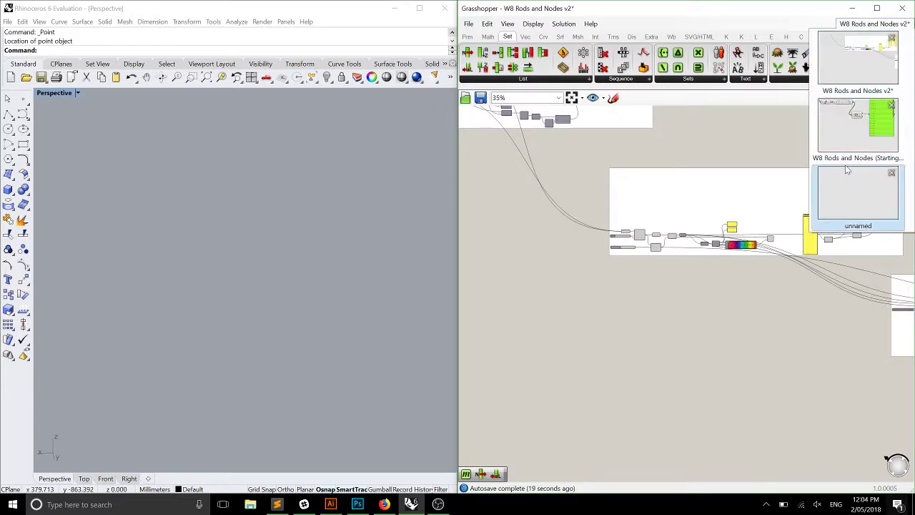
click(846, 135)
right_drag(659, 237, 789, 263)
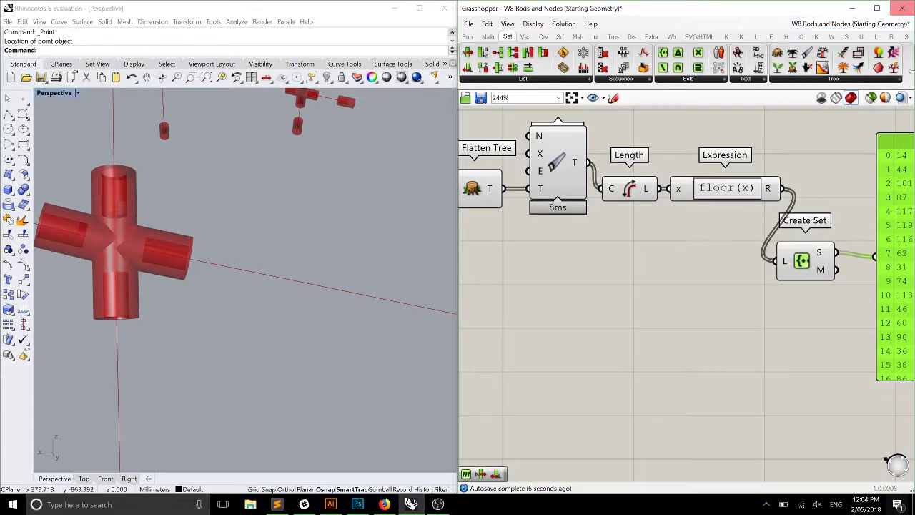
drag(746, 199, 741, 300)
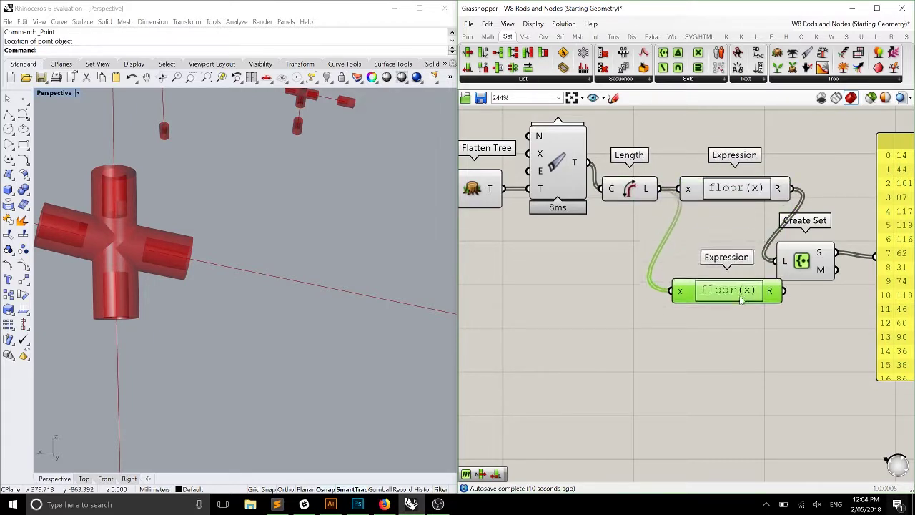
scroll(623, 390, up, 4)
click(716, 263)
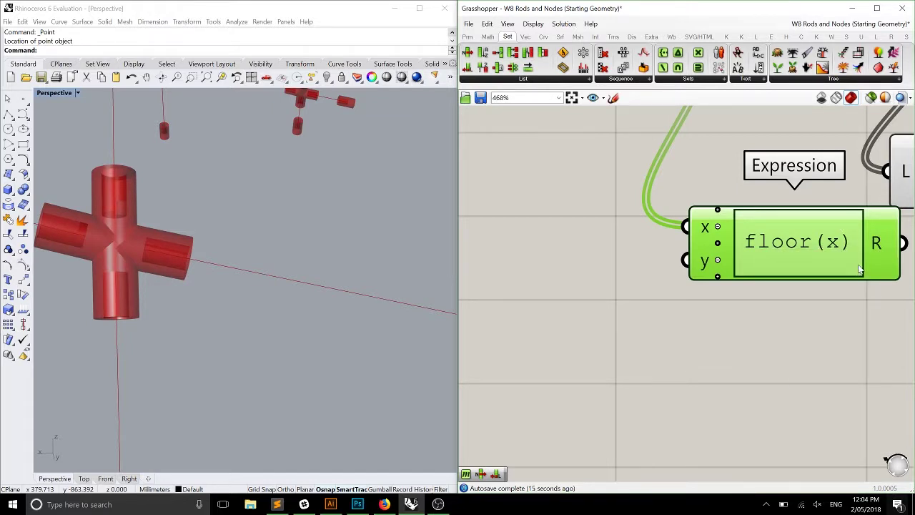
- Add a Number Slider beside the copied Expression with a maximum of 5 and set its value to 5
click(467, 37)
drag(672, 51, 565, 292)
click(485, 292)
double_click(482, 292)
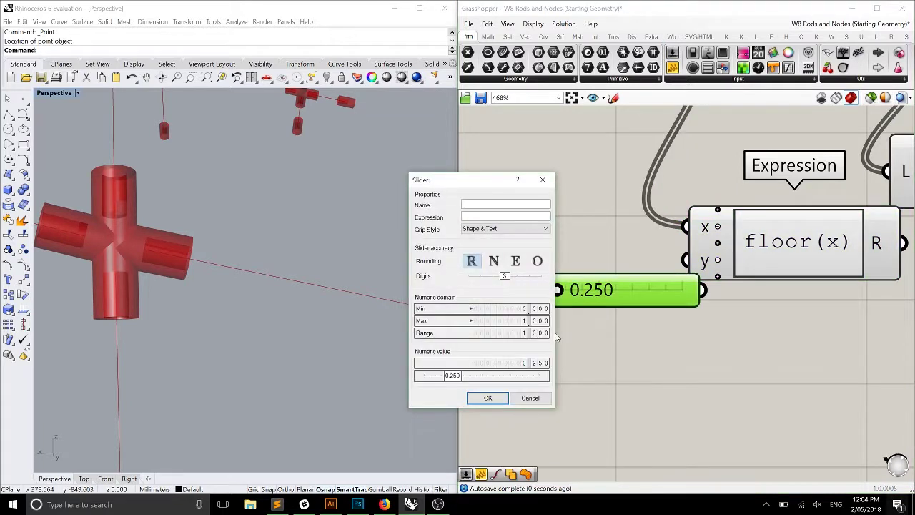
double_click(512, 321)
text(5)
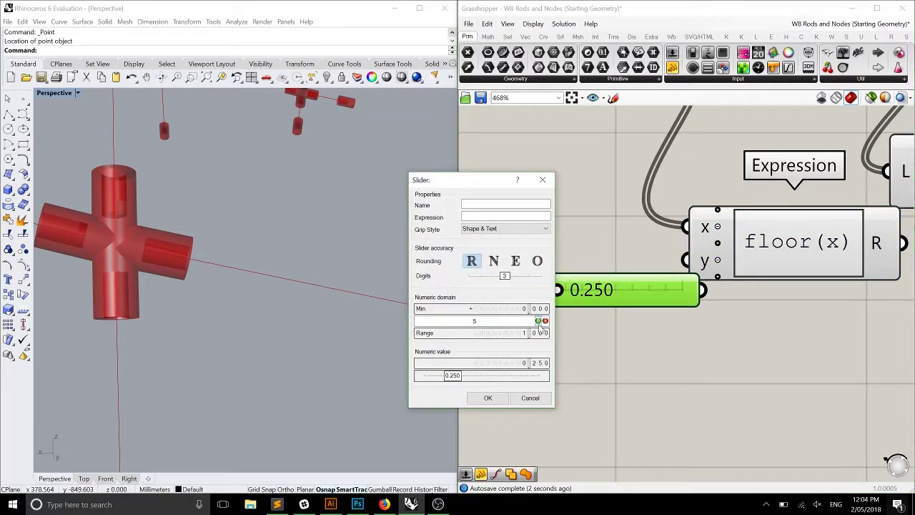
click(537, 320)
click(487, 398)
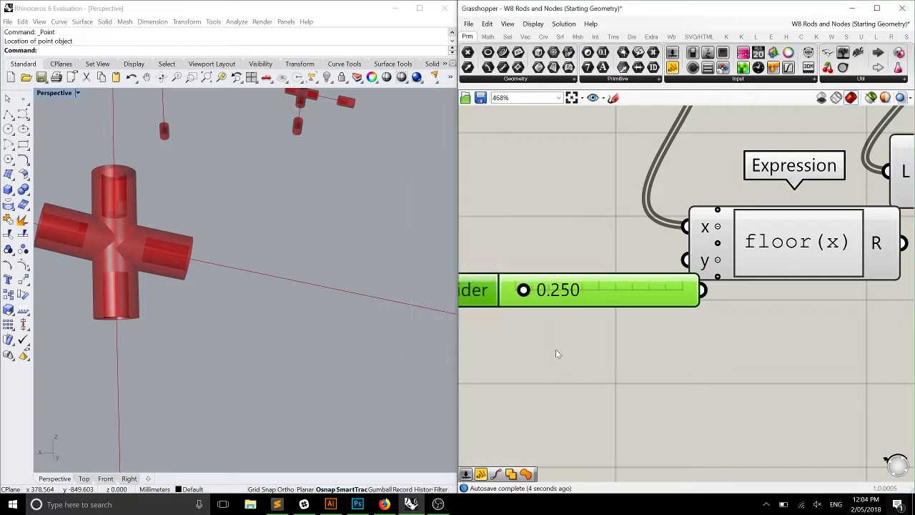
drag(562, 295, 552, 304)
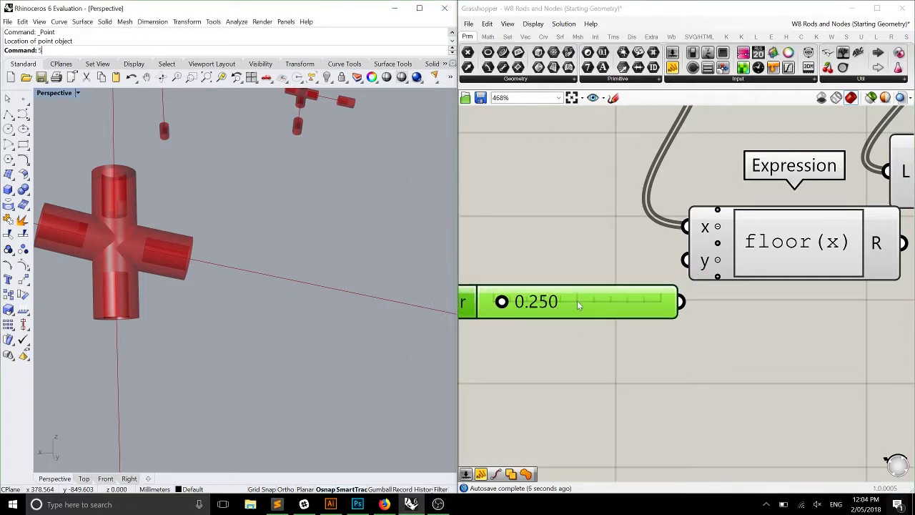
double_click(565, 305)
text(5)
key(Return)
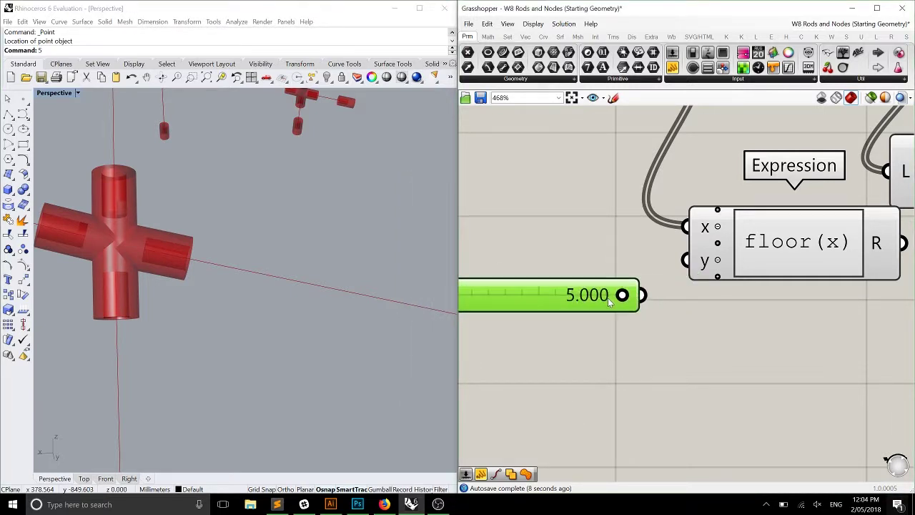
- Feed the slider into the copied Expression's y input and line both components up below the original Expression
scroll(724, 264, down, 2)
drag(723, 263, 756, 238)
scroll(741, 282, down, 2)
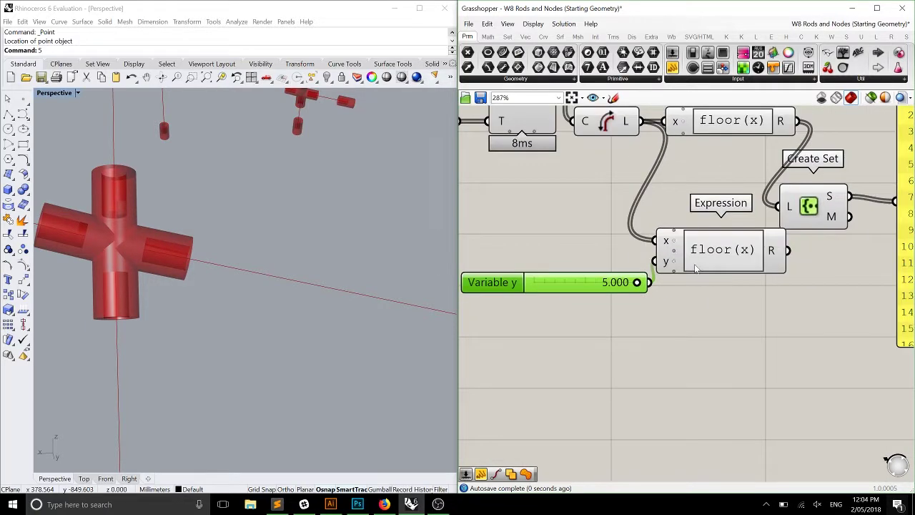
drag(694, 264, 706, 282)
drag(723, 318, 554, 259)
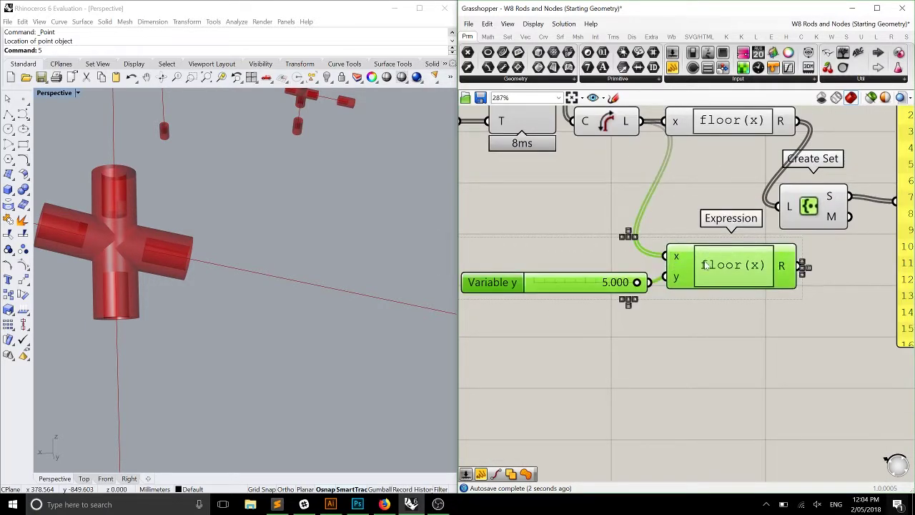
drag(707, 266, 707, 288)
click(728, 321)
- Change the copied Expression's formula to floor(x/y)*y so that lengths round down to multiples of y
double_click(721, 299)
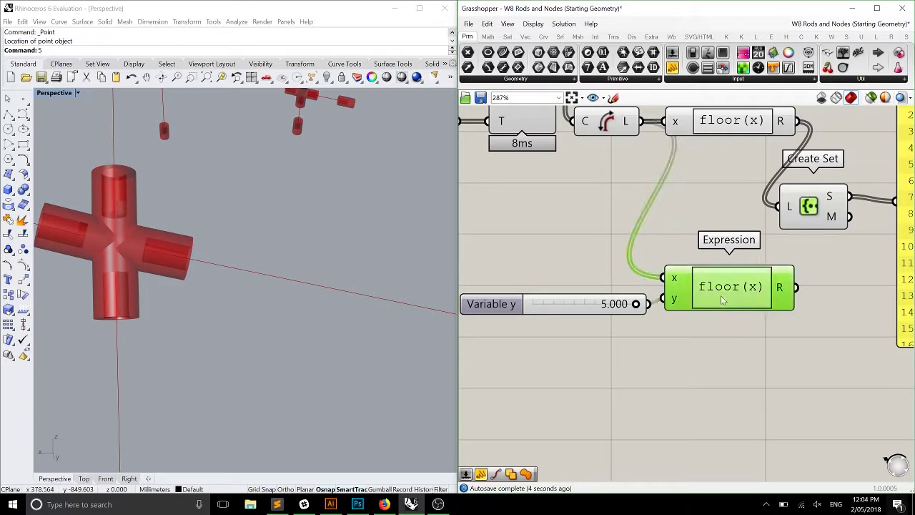
key(BackSpace)
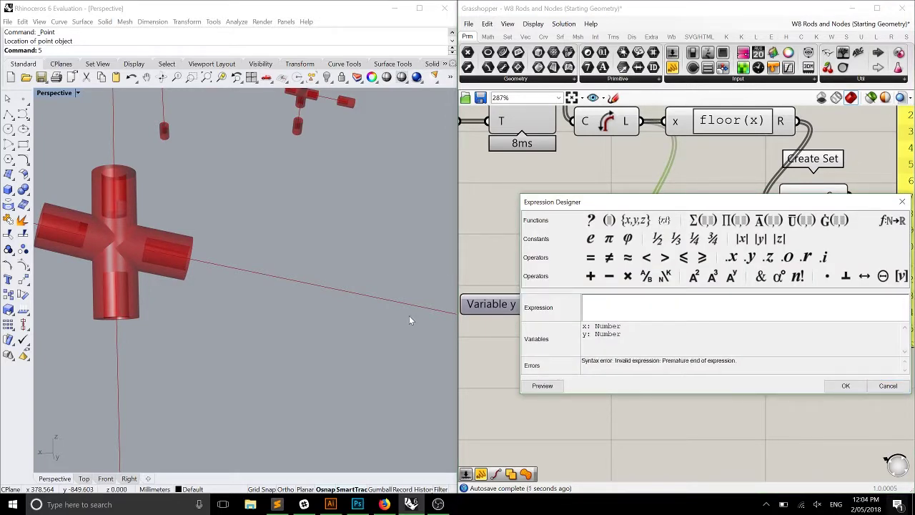
text(x/y)
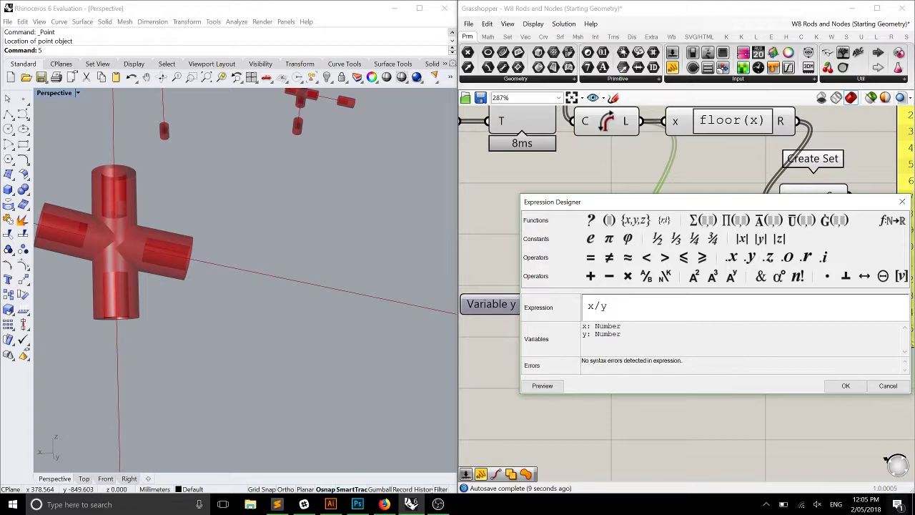
text())
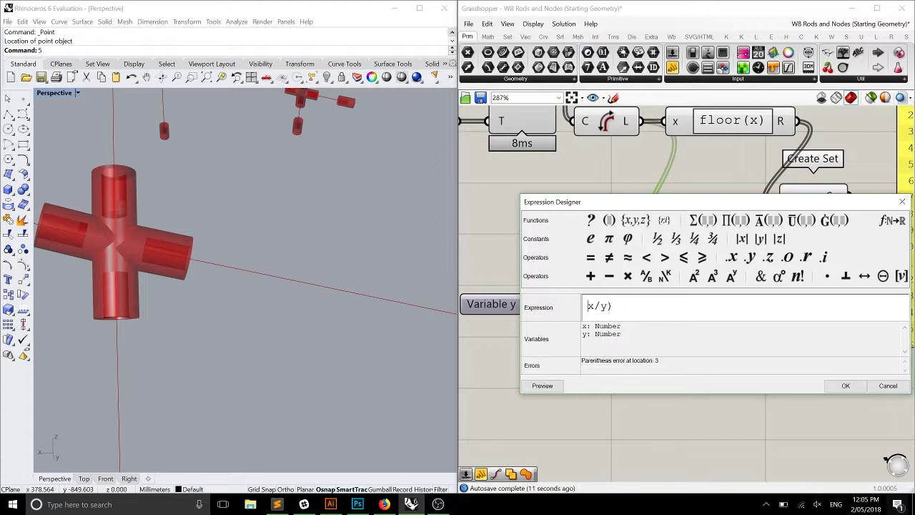
text(()
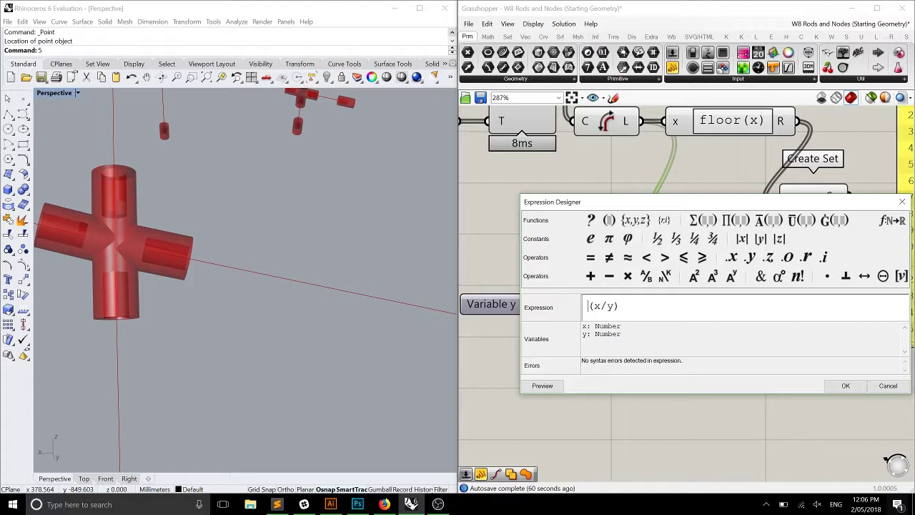
text(floor(x/y)*)
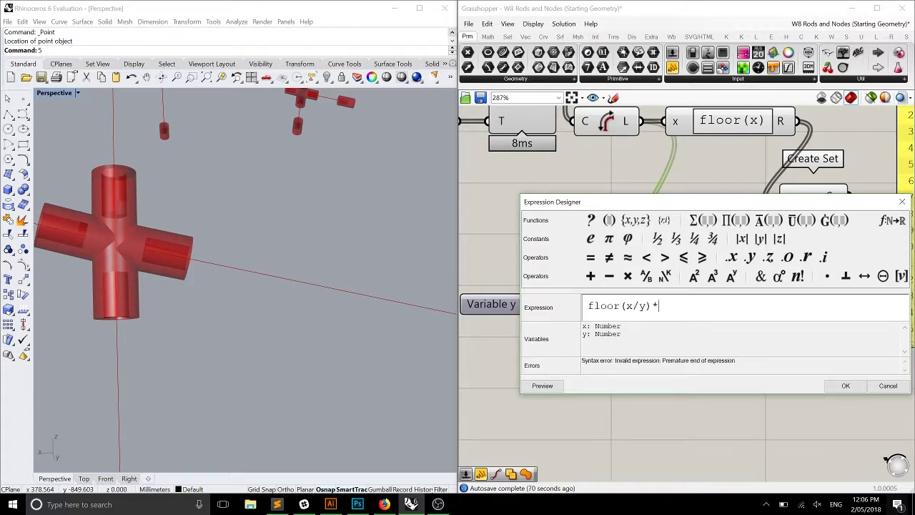
text(y)
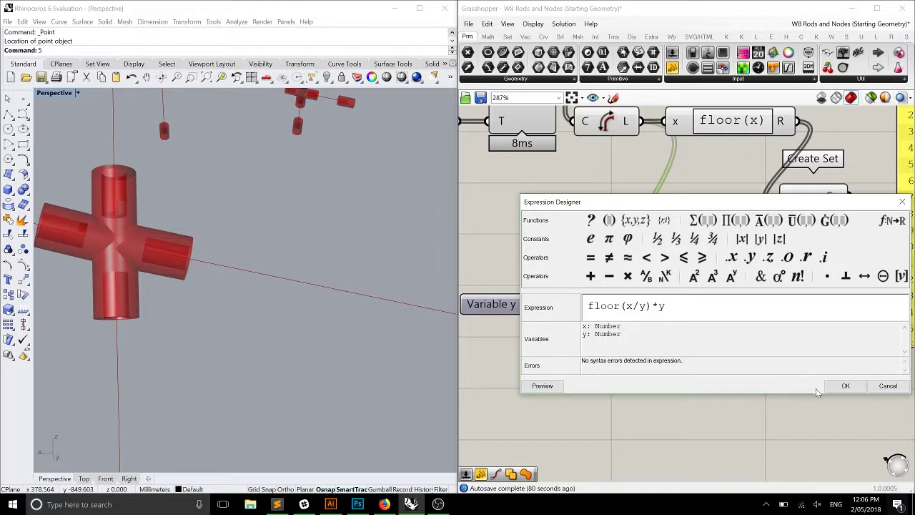
click(836, 385)
- List the floor(x/y)*y result in the panel and place the panel beside the Expression
right_drag(864, 302, 699, 271)
drag(661, 271, 743, 184)
drag(813, 195, 814, 291)
right_drag(814, 291, 722, 276)
scroll(724, 273, down, 1)
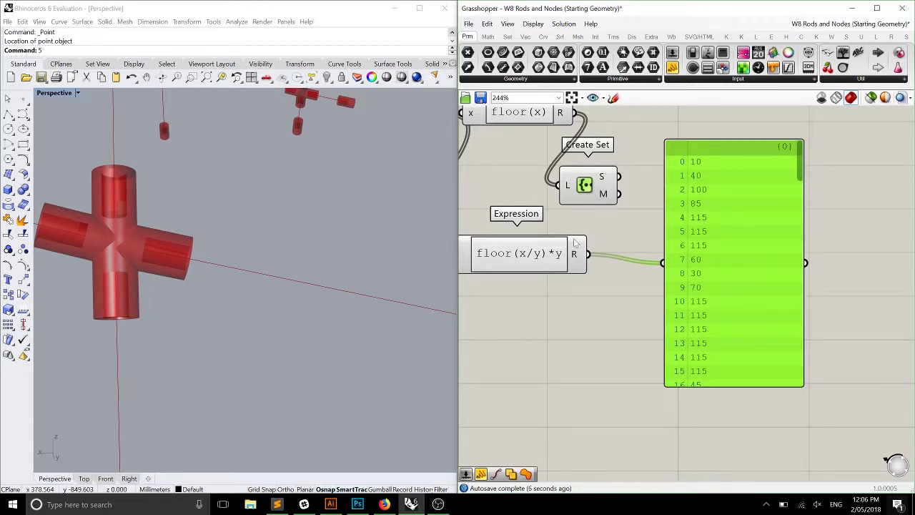
- Feed the floor(x/y)*y result into Create Set and list its S output in the panel
right_drag(574, 238, 651, 279)
drag(666, 295, 747, 307)
scroll(875, 304, down, 1)
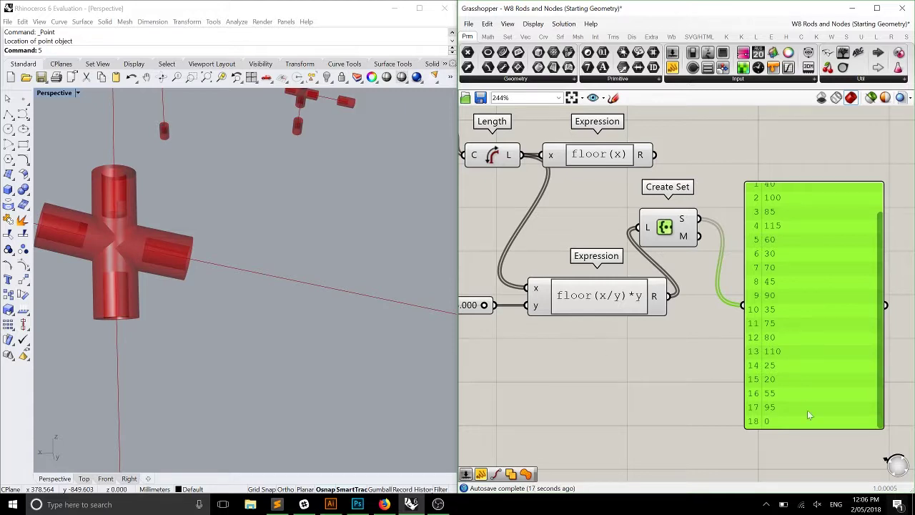
- Set the Variable y slider's maximum and value to 10 and review the unique lengths in the panel
right_drag(682, 348, 818, 285)
double_click(501, 243)
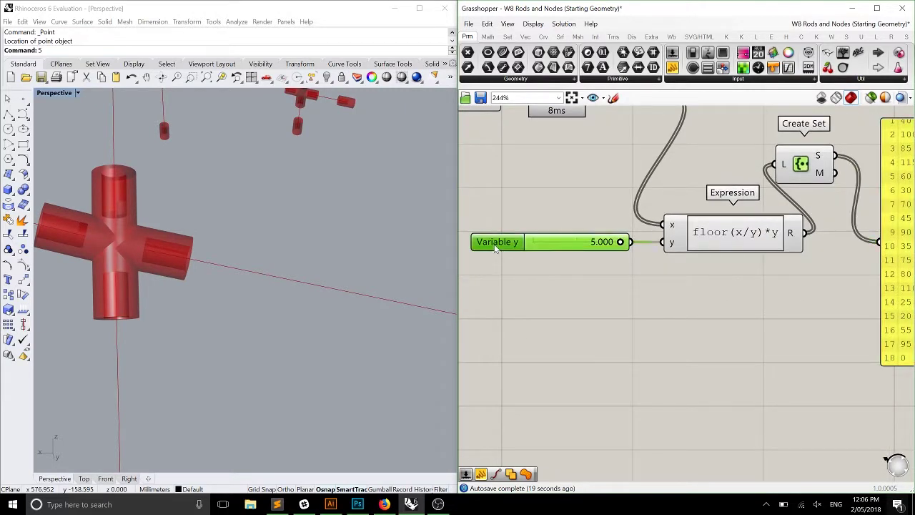
double_click(538, 273)
text(10)
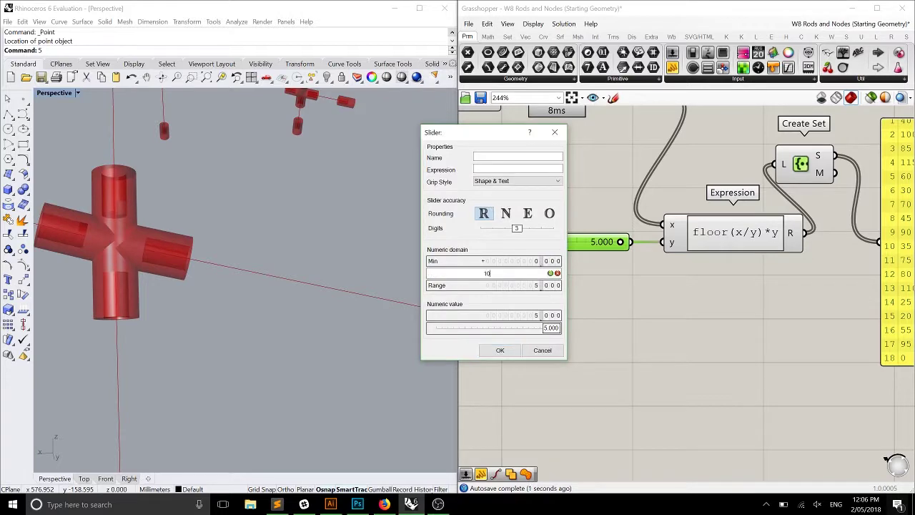
click(550, 273)
click(499, 349)
scroll(733, 260, down, 2)
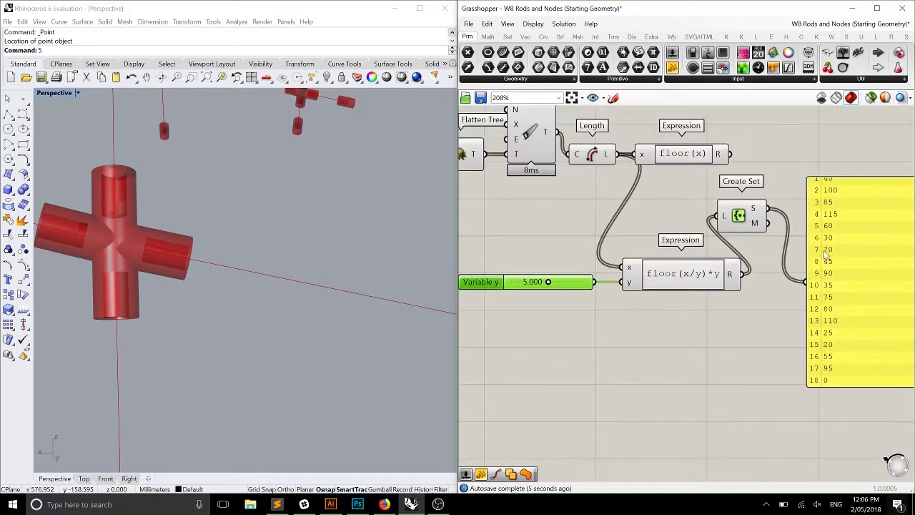
drag(549, 283, 590, 283)
scroll(804, 318, up, 2)
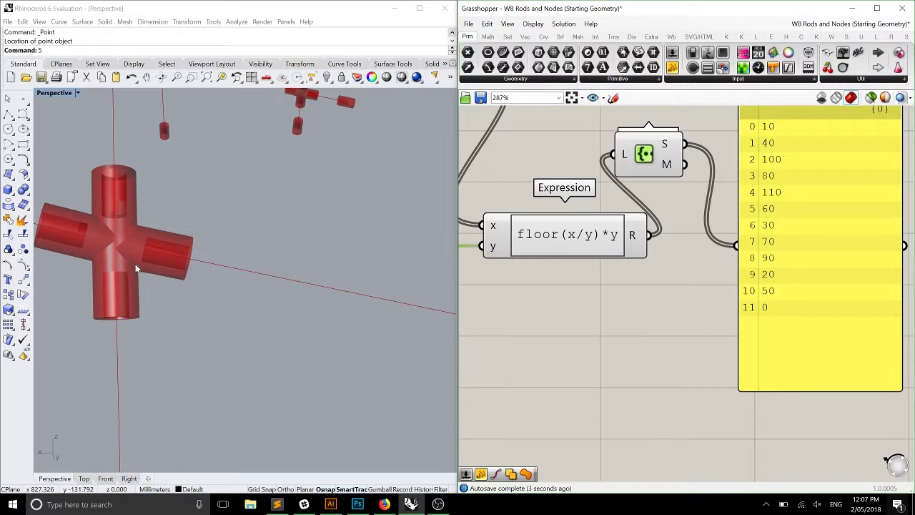
- Inspect the cross-shaped joints and the rods entering them, close up and across the structure, against the rounded length list
right_drag(135, 264, 149, 255)
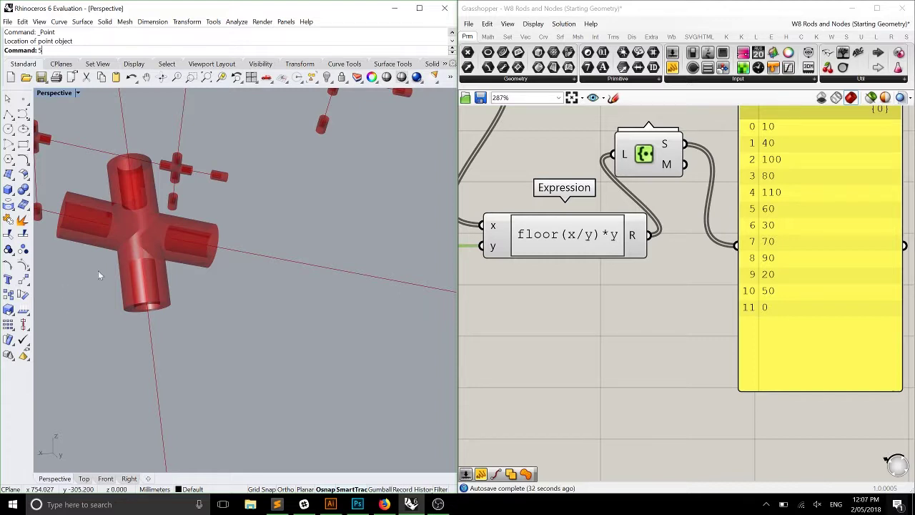
scroll(180, 233, up, 4)
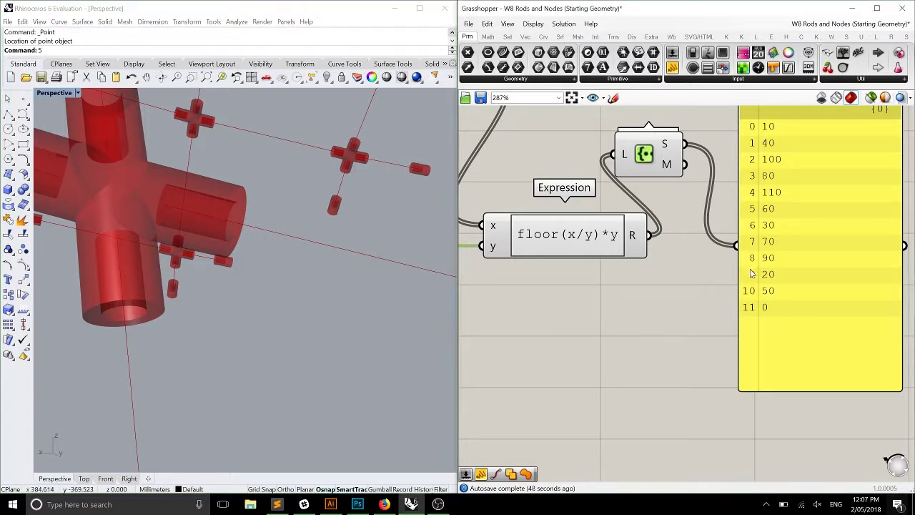
right_drag(789, 249, 803, 293)
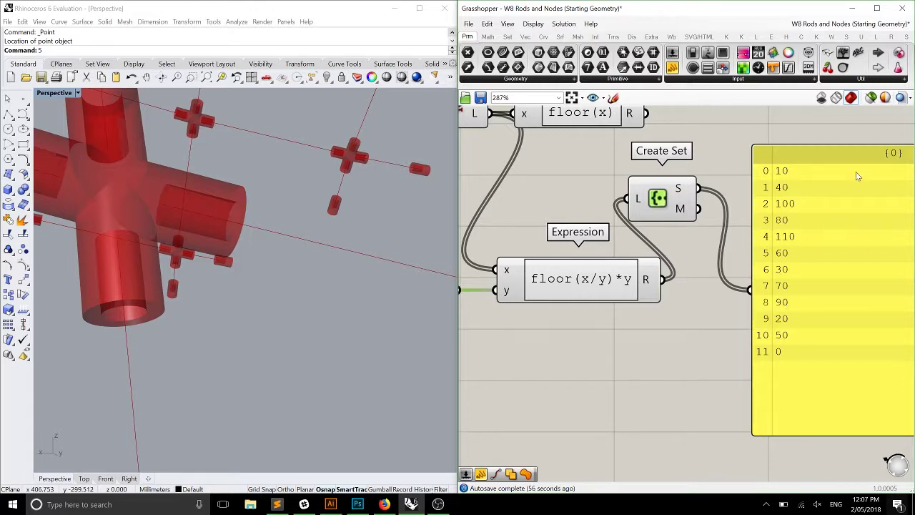
scroll(298, 215, down, 5)
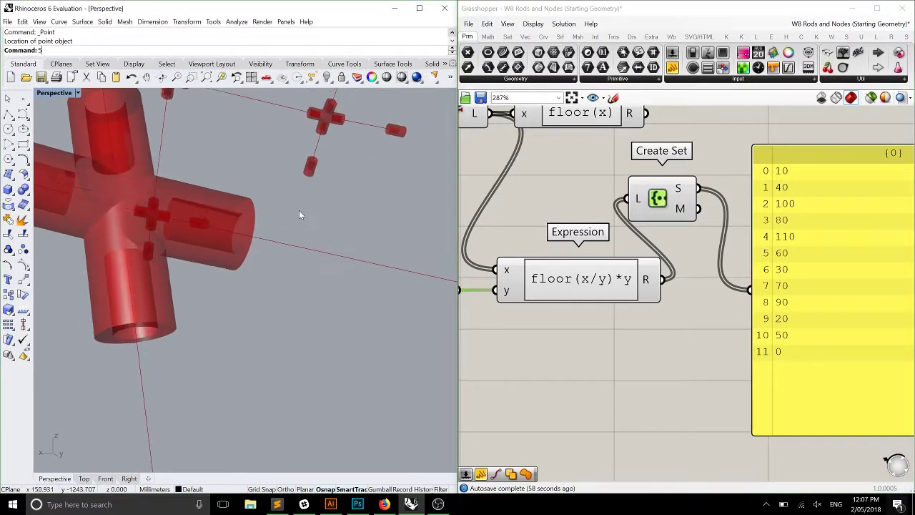
right_drag(296, 227, 350, 238)
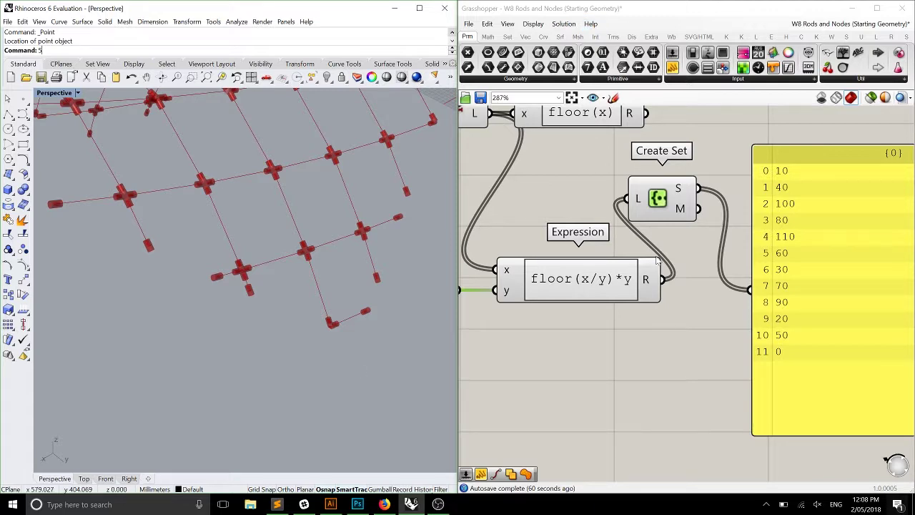
- Move the panel of unique lengths farther from Create Set to make room between them
right_drag(651, 248, 665, 230)
scroll(665, 232, down, 1)
drag(806, 245, 893, 245)
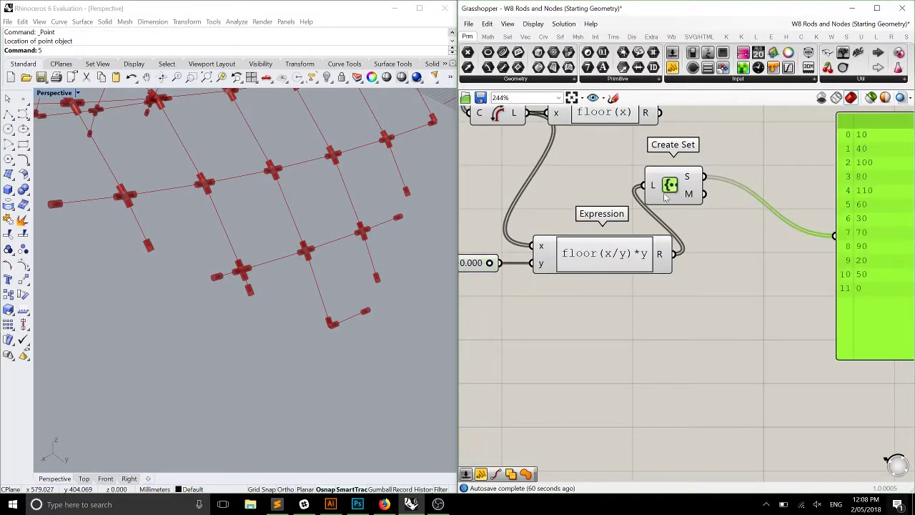
- Move Create Set and its unique-length panel together, well away from the floor(x/y)*y expression
drag(665, 193, 794, 208)
drag(896, 275, 782, 270)
scroll(756, 317, down, 3)
drag(756, 319, 759, 195)
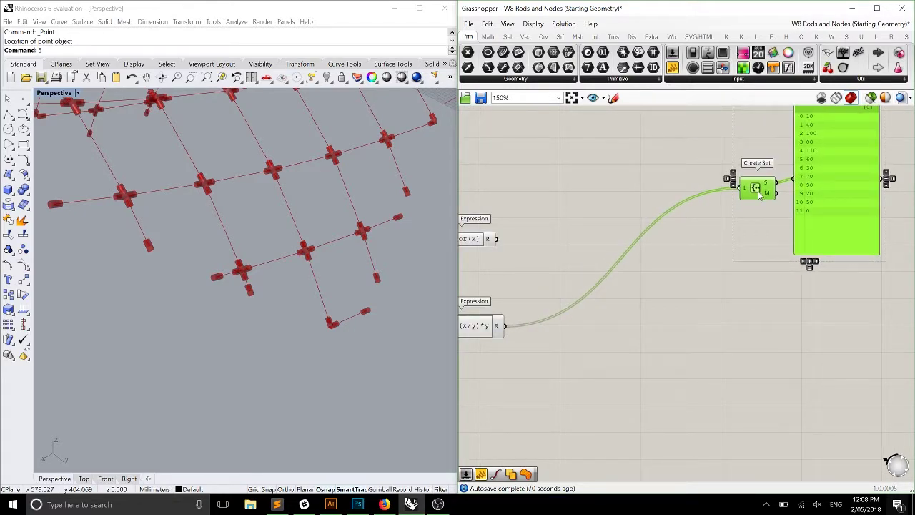
- Add a panel beside the floor(x/y)*y expression and feed it the expression's R output
right_drag(532, 362, 636, 281)
scroll(635, 243, up, 3)
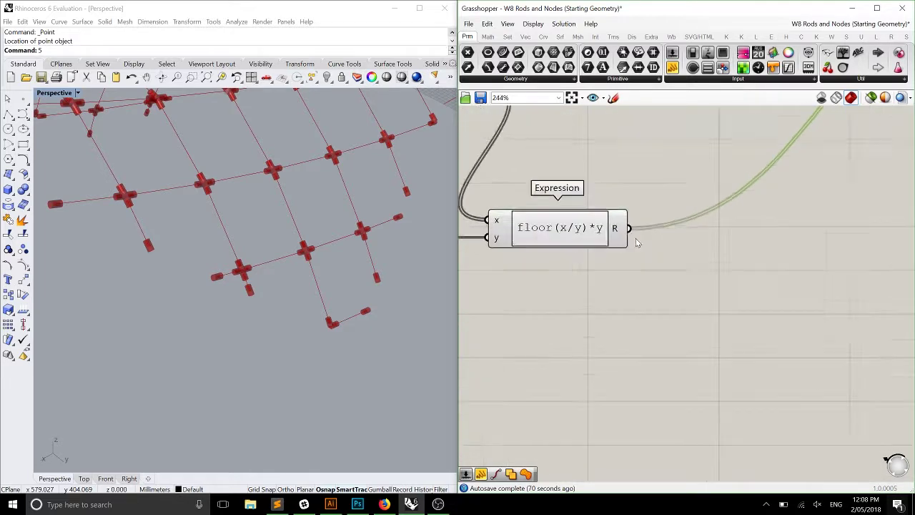
scroll(637, 243, up, 1)
drag(672, 66, 748, 196)
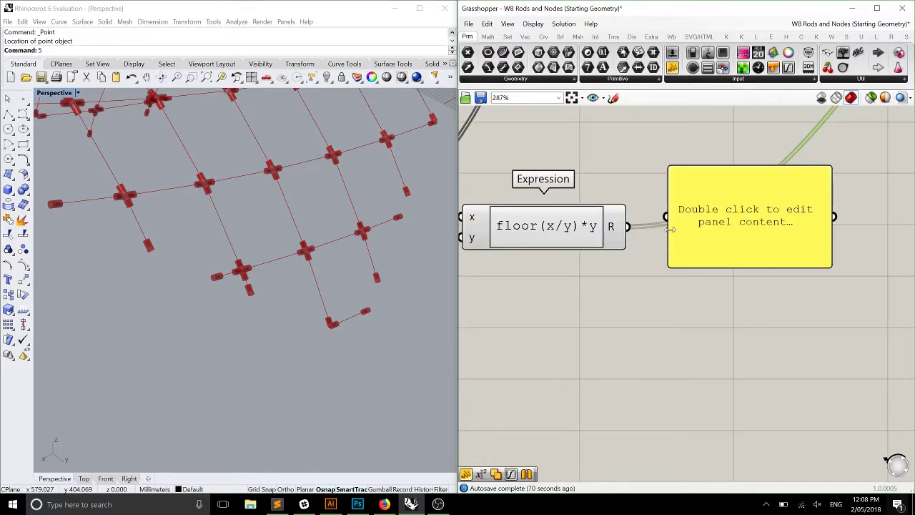
drag(627, 226, 666, 217)
drag(722, 227, 755, 234)
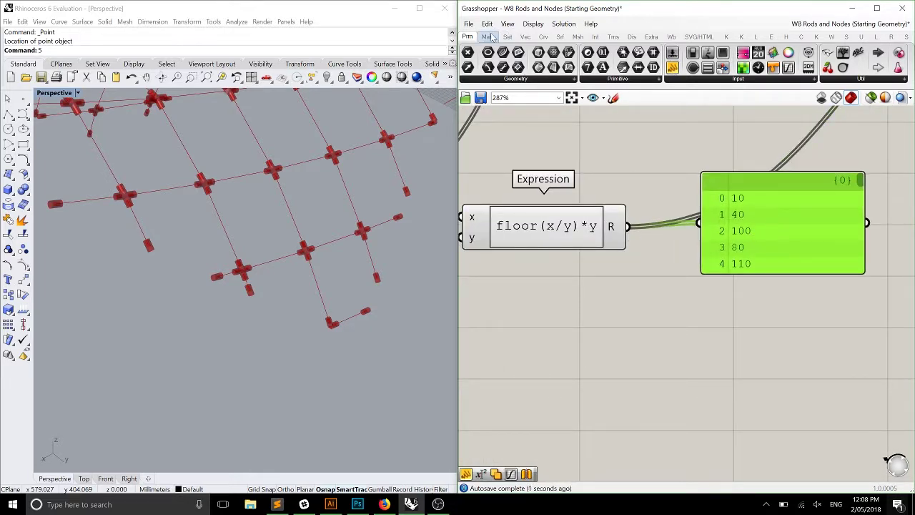
- Add a Bounds component fed by the expression's R output and connect its I output to the new panel
click(487, 37)
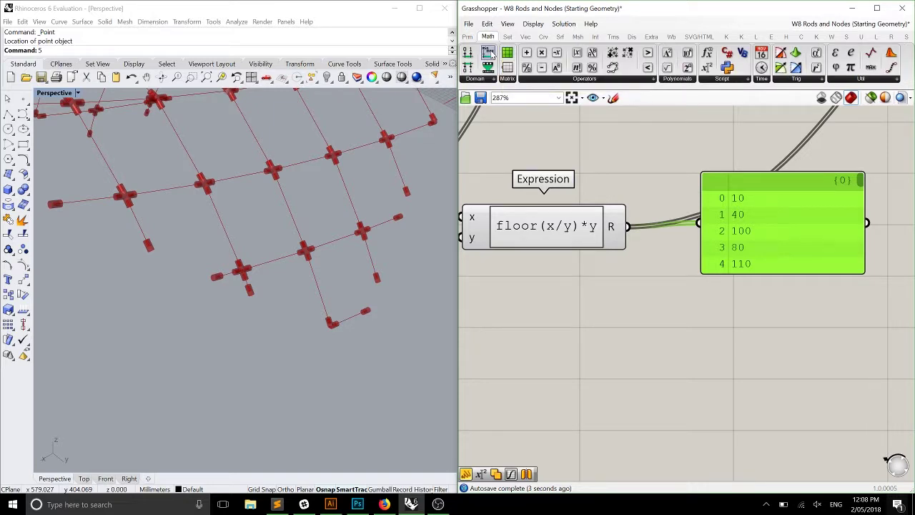
drag(491, 53, 676, 193)
drag(723, 238, 792, 220)
drag(659, 191, 669, 189)
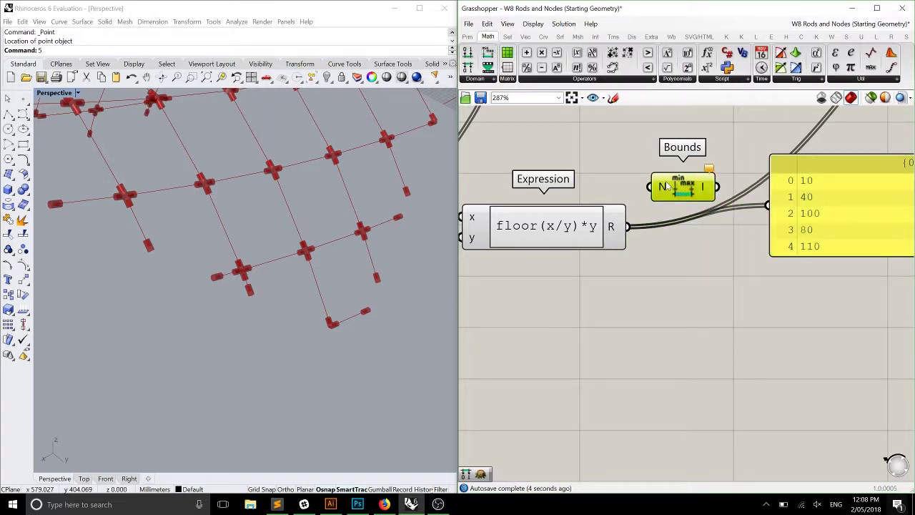
drag(628, 226, 661, 188)
drag(716, 187, 768, 205)
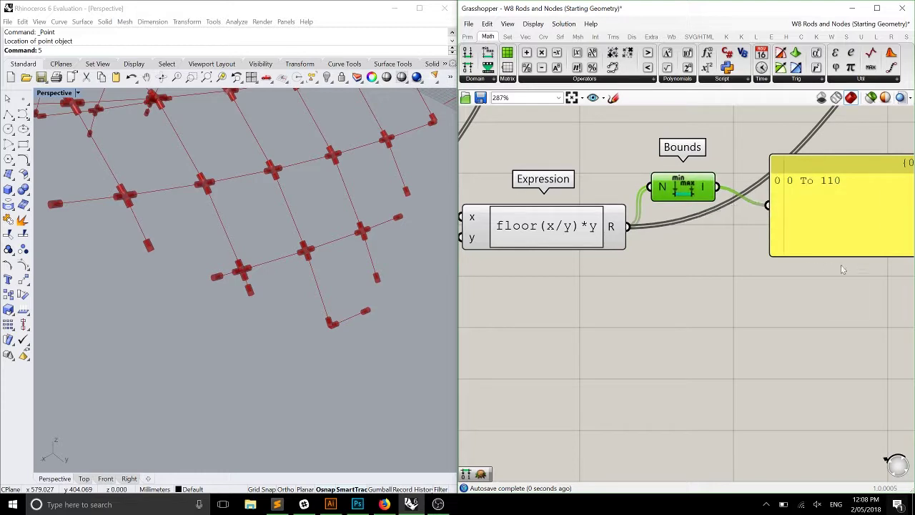
right_drag(841, 264, 791, 243)
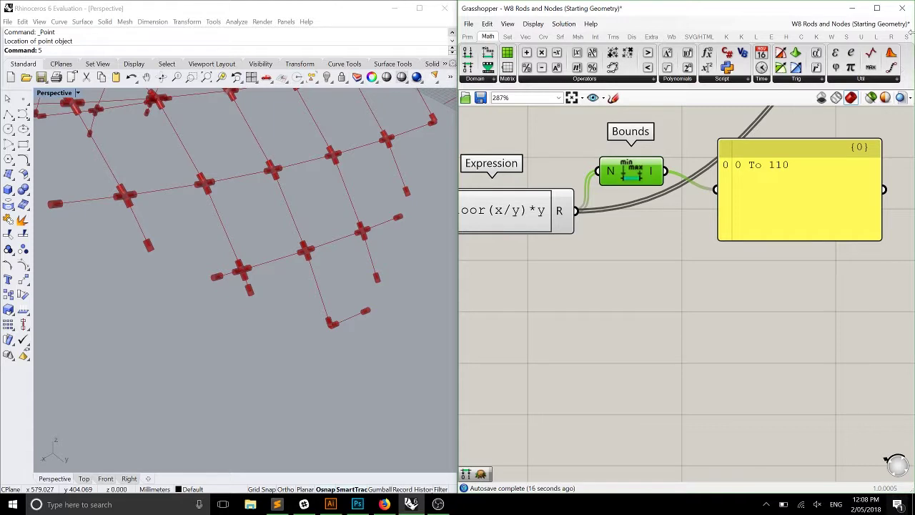
- Place a Gradient component below Bounds and its panel, and apply the red-orange-yellow-blue preset
click(468, 36)
drag(744, 53, 724, 336)
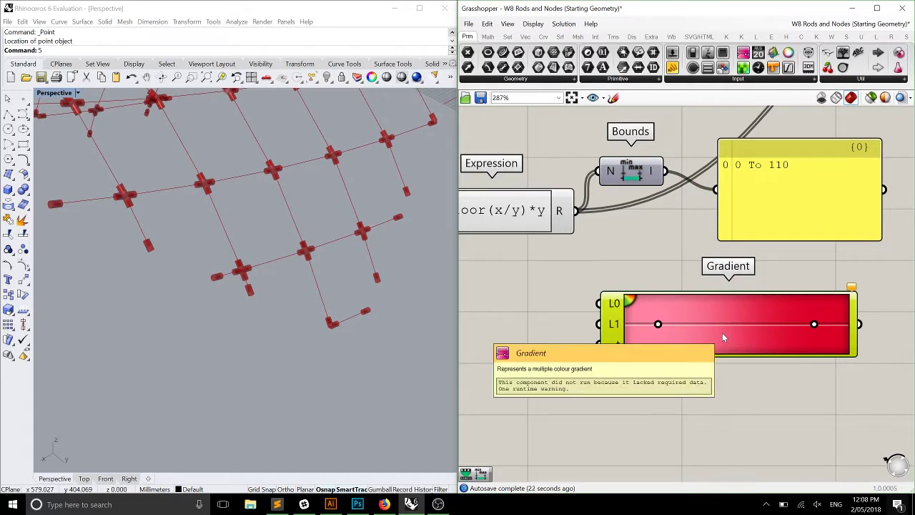
drag(770, 203, 823, 171)
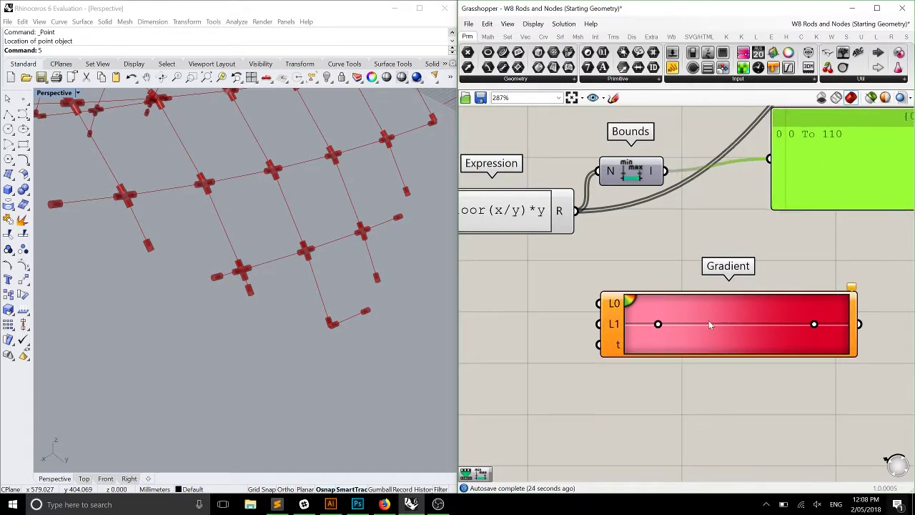
right_click(671, 313)
drag(722, 305, 745, 270)
right_click(744, 280)
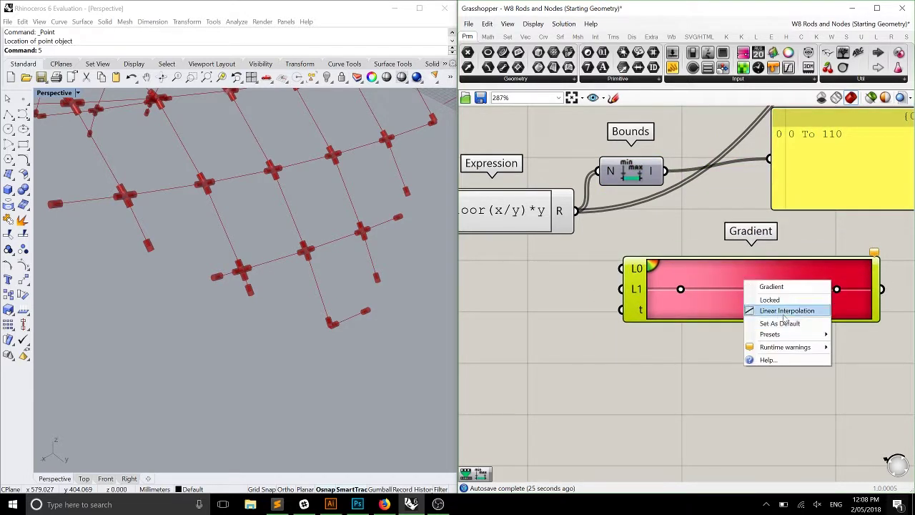
mouse_move(796, 335)
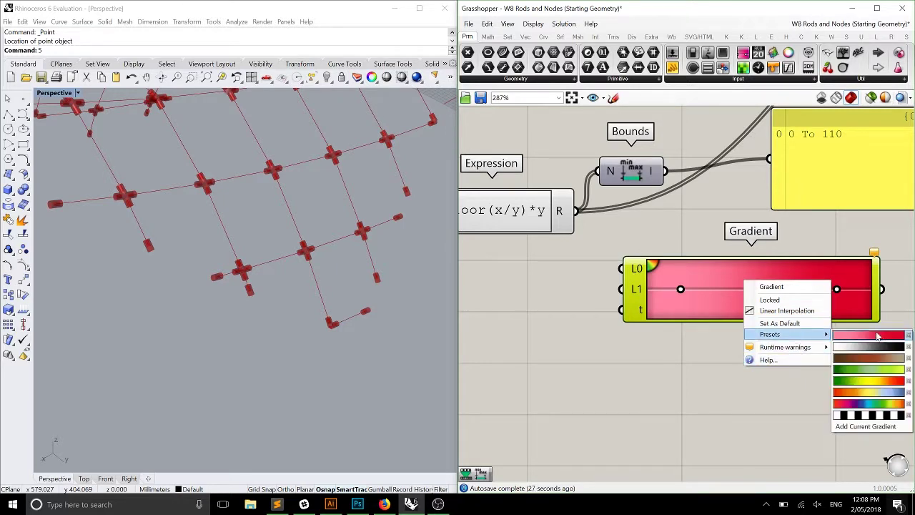
click(872, 393)
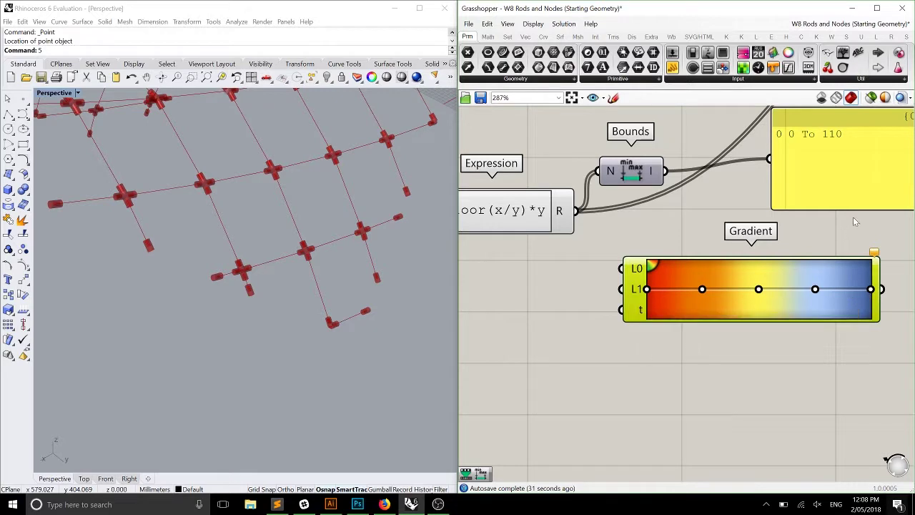
- Try shifting the Gradient's yellow grip and using the green-yellow-red preset, and reapply the red-orange-yellow-blue preset
right_drag(852, 217, 821, 241)
right_click(702, 318)
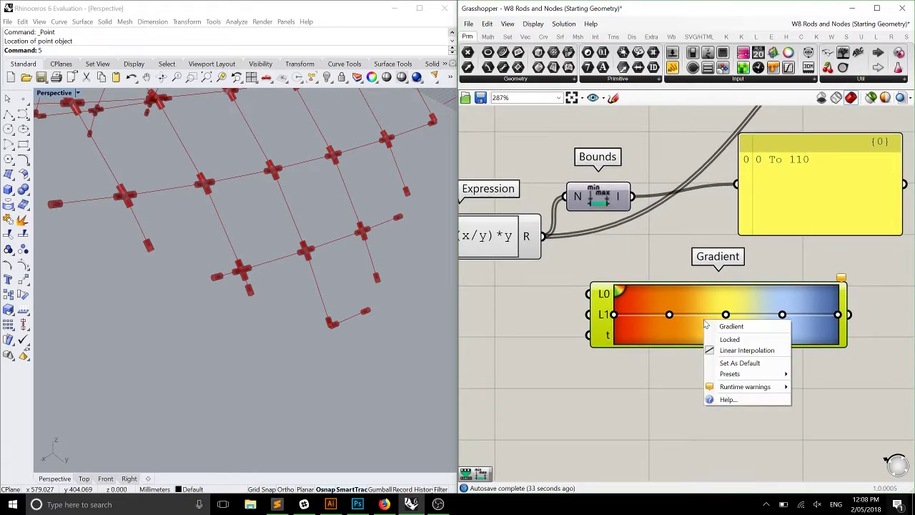
click(732, 326)
drag(732, 325, 751, 325)
right_click(729, 327)
mouse_move(754, 379)
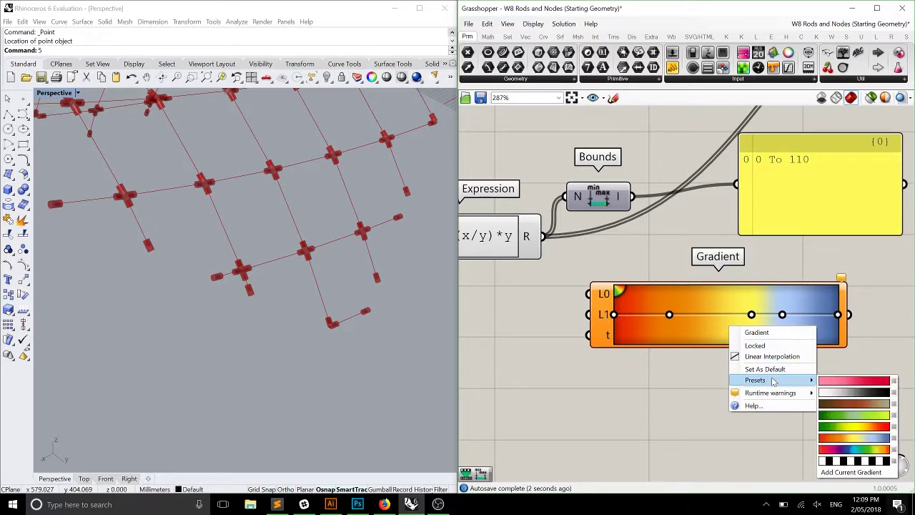
click(856, 426)
right_click(733, 339)
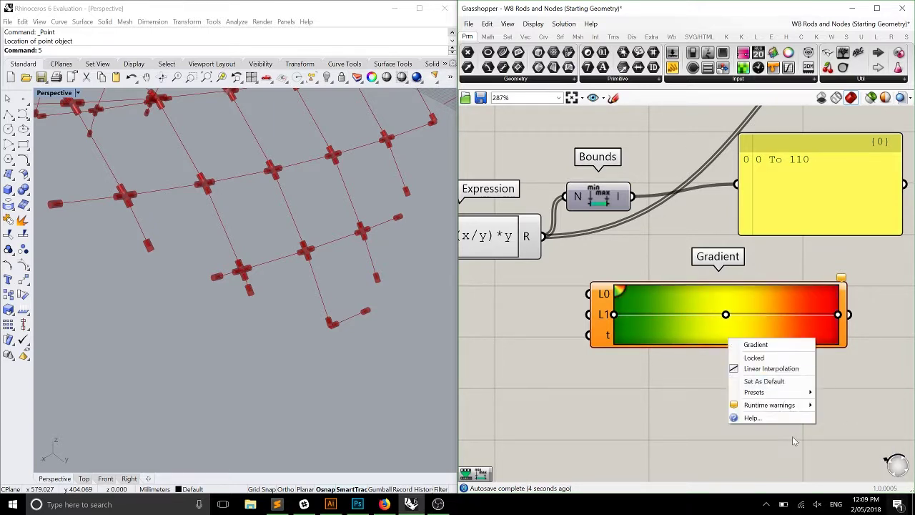
mouse_move(784, 394)
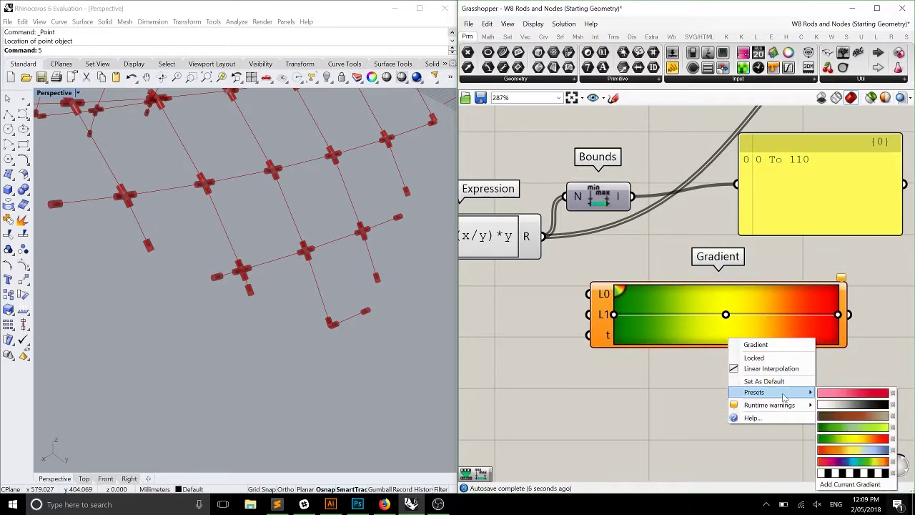
click(836, 448)
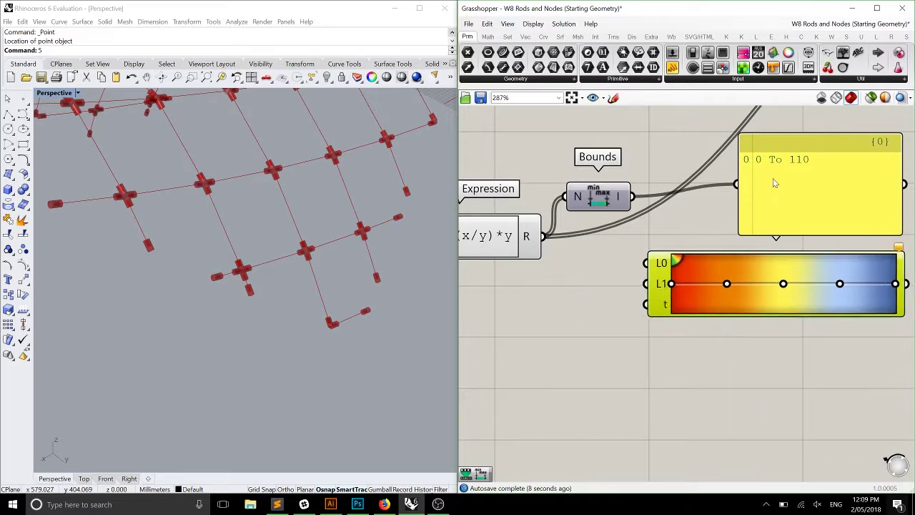
- Rearrange the bounds panel, the Gradient and the Bounds component to leave working room between Bounds and the Gradient
scroll(750, 163, down, 2)
click(845, 144)
mouse_move(721, 248)
mouse_down()
mouse_move(759, 248)
mouse_move(718, 254)
mouse_up()
click(654, 246)
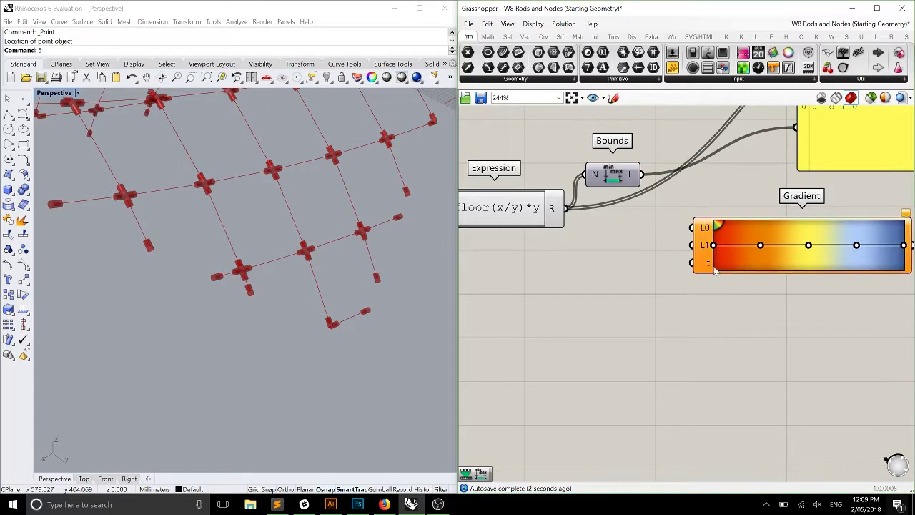
scroll(709, 257, up, 1)
scroll(707, 243, down, 1)
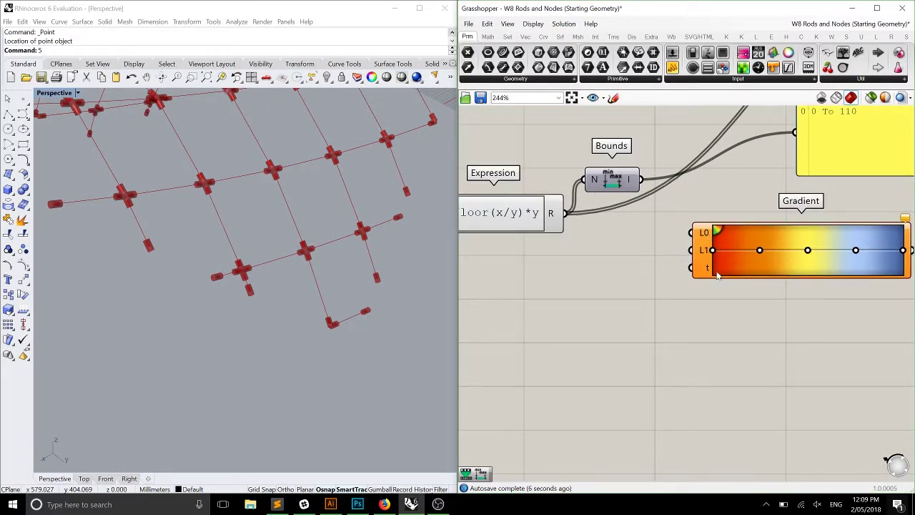
drag(718, 276, 693, 258)
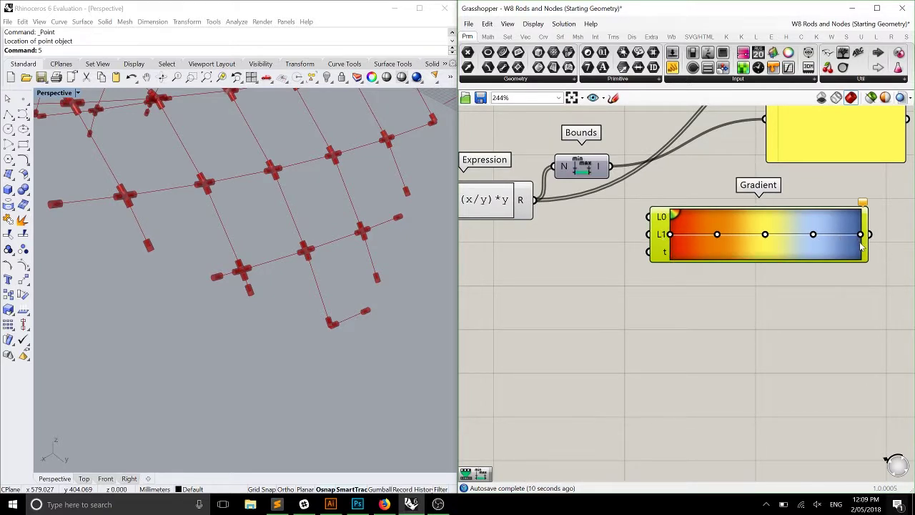
drag(790, 261, 806, 265)
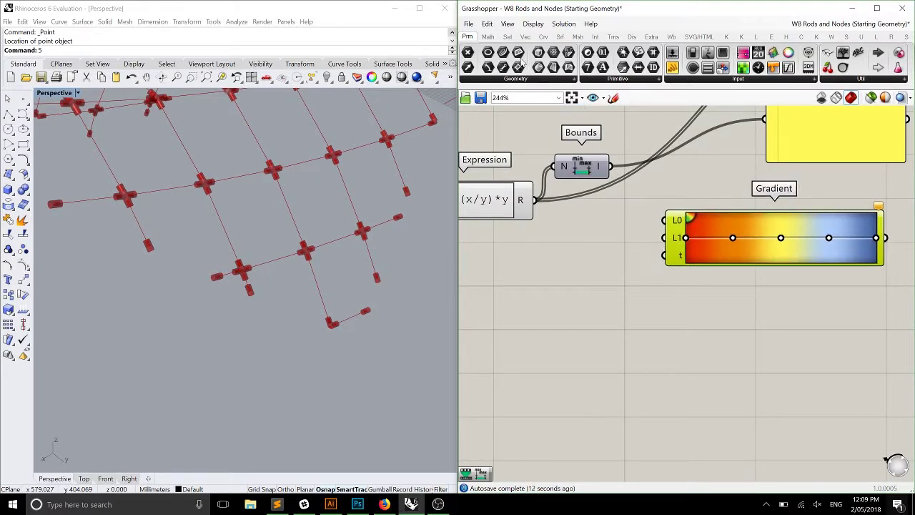
mouse_move(606, 168)
mouse_down()
mouse_move(599, 177)
mouse_move(613, 180)
mouse_move(608, 172)
mouse_up()
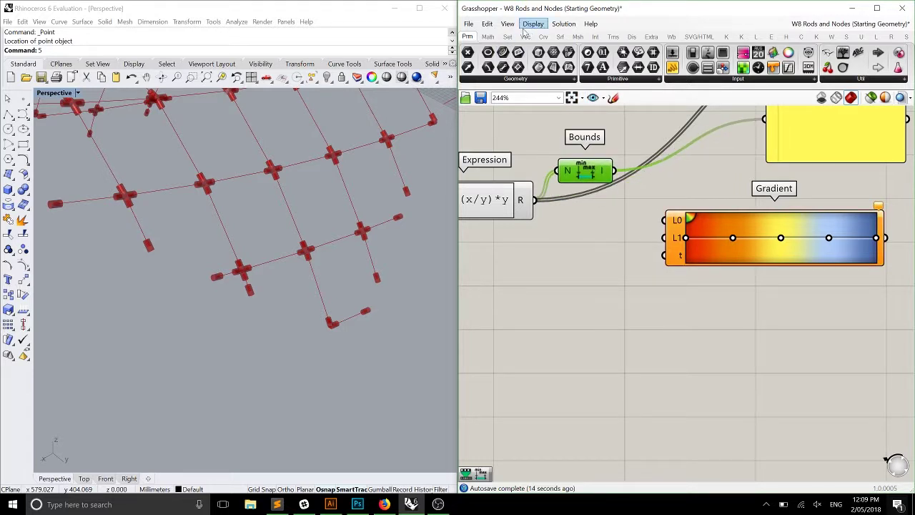
- Add a Deconstruct Domain component beside Bounds and feed it the I output of Bounds
click(487, 36)
drag(469, 66, 608, 251)
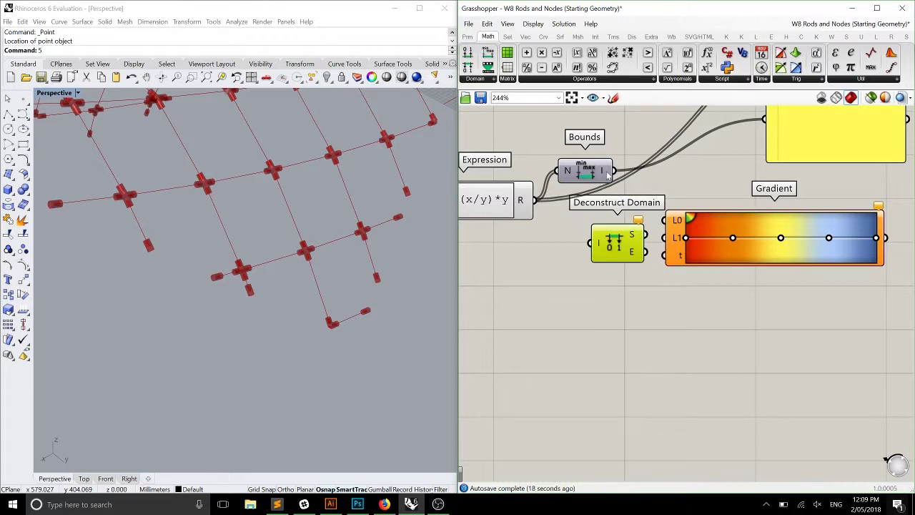
drag(613, 170, 659, 169)
right_drag(723, 206, 647, 213)
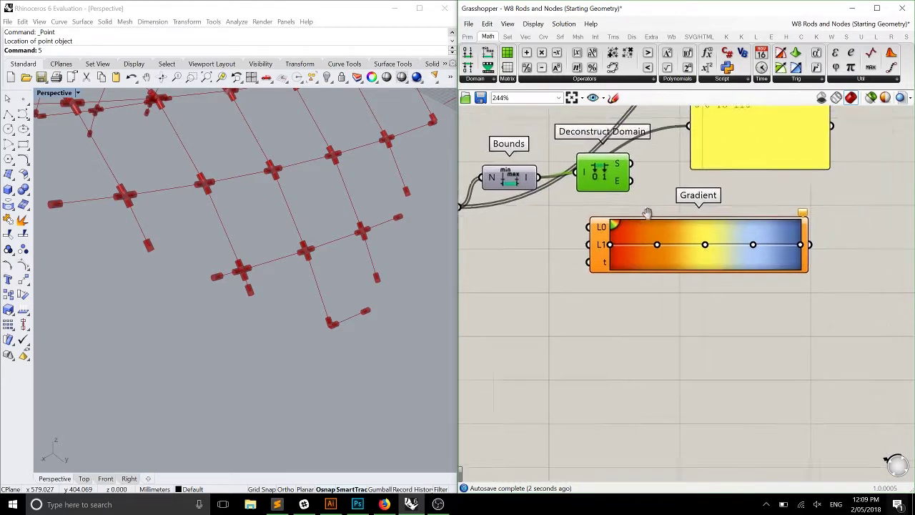
- Move the Gradient clear of Deconstruct Domain and connect the S and E outputs to its L0 and L1 inputs
drag(638, 243, 699, 234)
scroll(619, 253, down, 1)
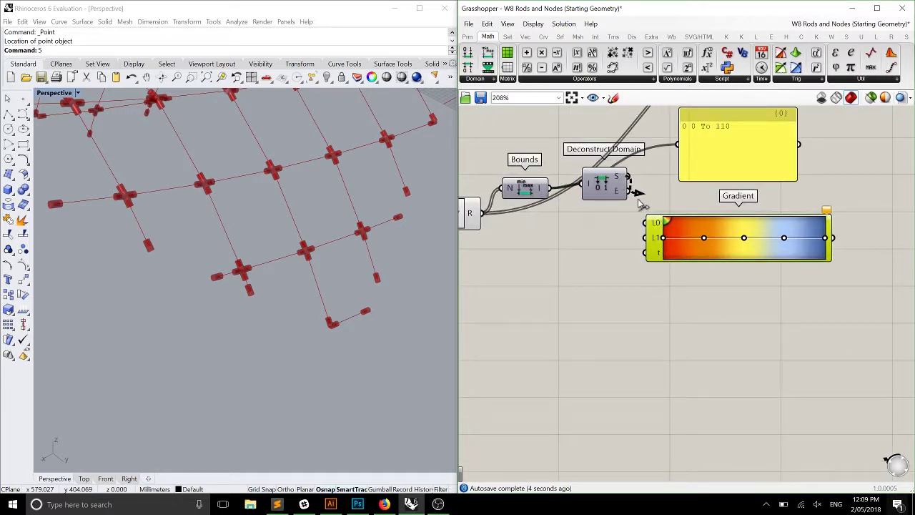
drag(641, 204, 690, 232)
drag(605, 184, 608, 198)
- Feed the floor(x/y)*y expression's R output into the Gradient's t input
right_drag(564, 271, 671, 261)
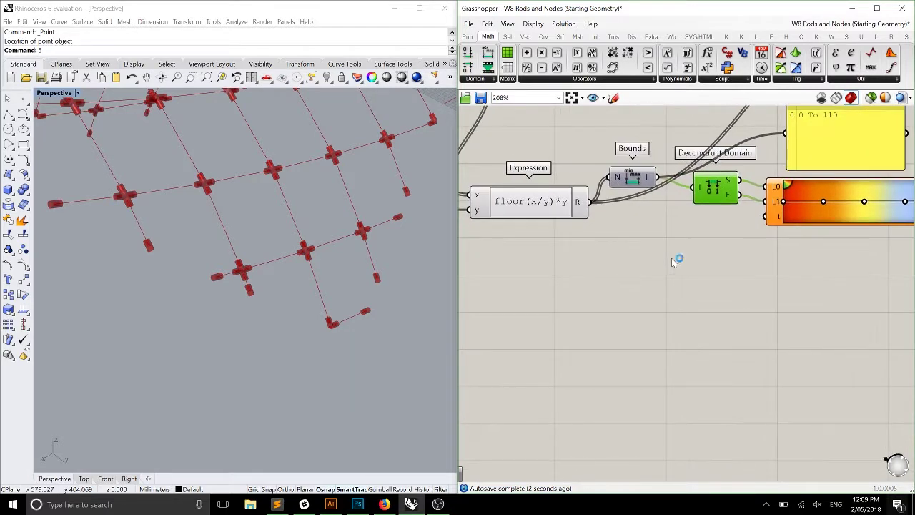
click(671, 261)
drag(585, 209, 768, 216)
right_drag(802, 233, 675, 220)
click(692, 223)
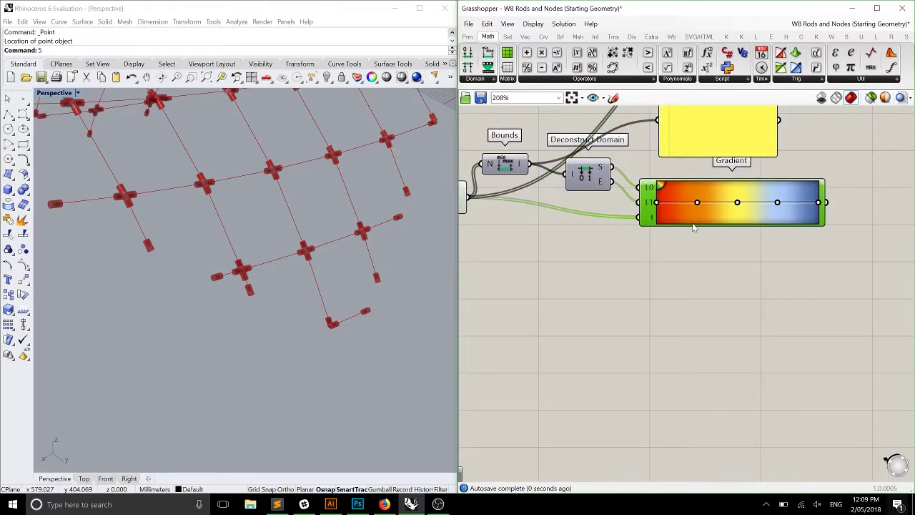
- Move the bounds panel beside the Gradient, connect the Gradient's output to it and review the listed RGB colours
right_drag(725, 141, 679, 208)
drag(679, 208, 904, 295)
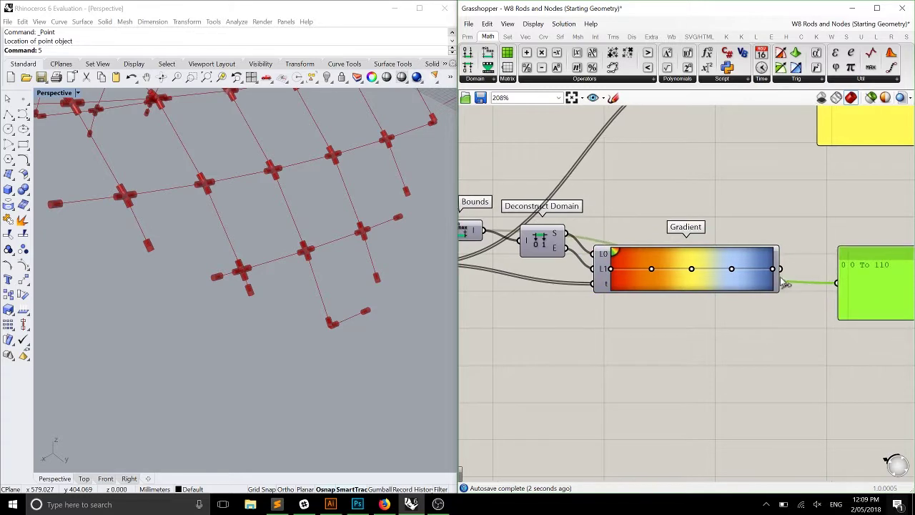
drag(784, 275, 837, 283)
scroll(544, 236, up, 2)
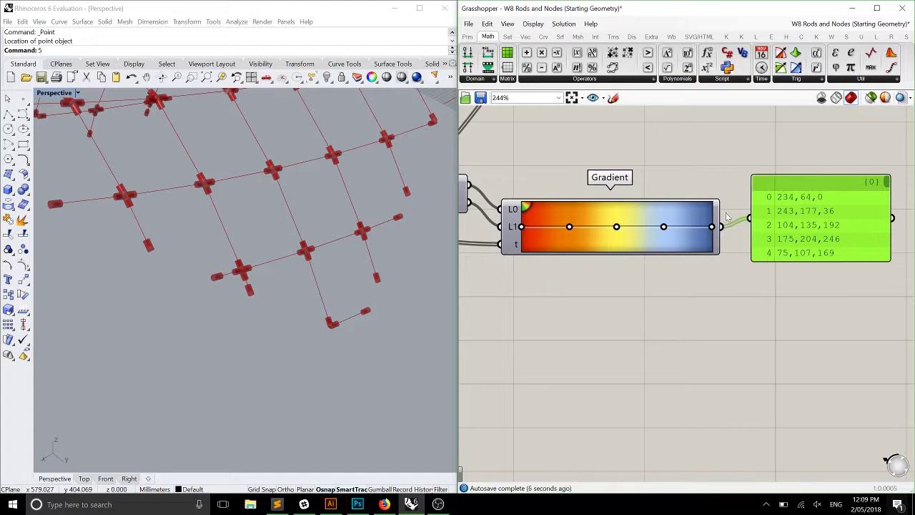
scroll(793, 212, up, 3)
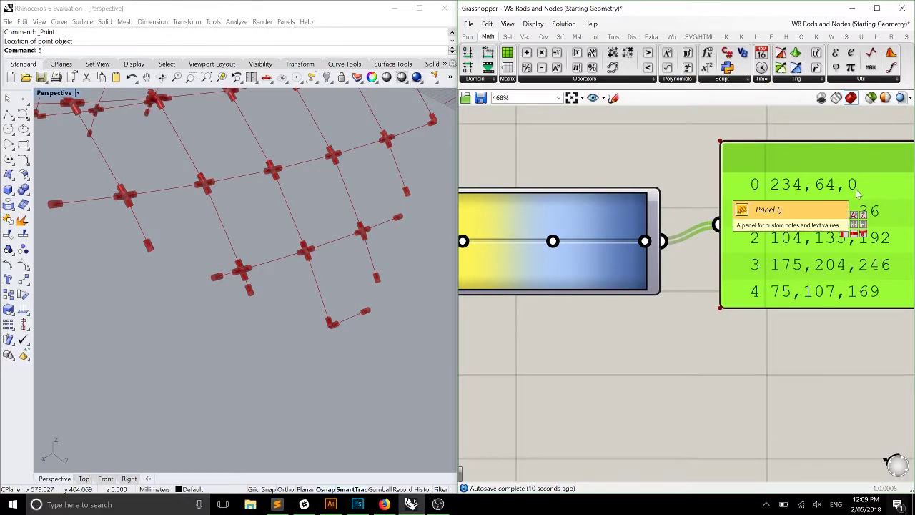
scroll(822, 200, down, 2)
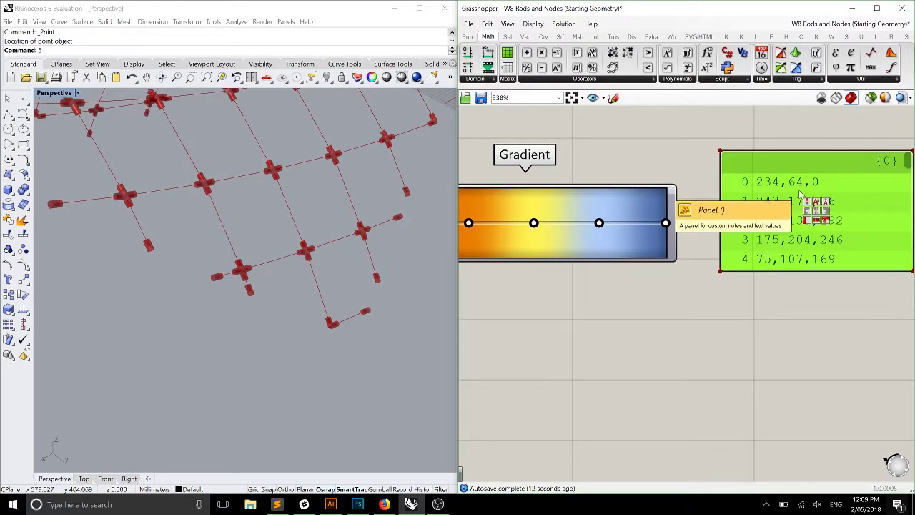
scroll(798, 189, down, 1)
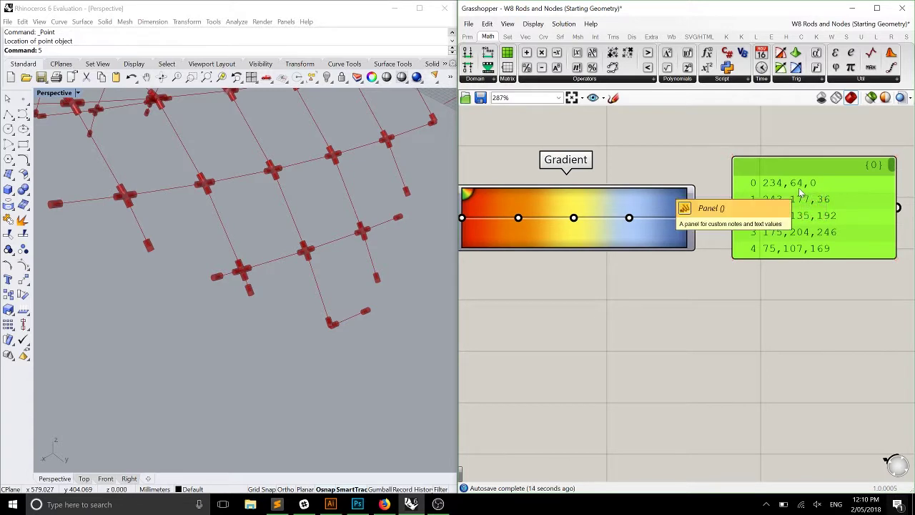
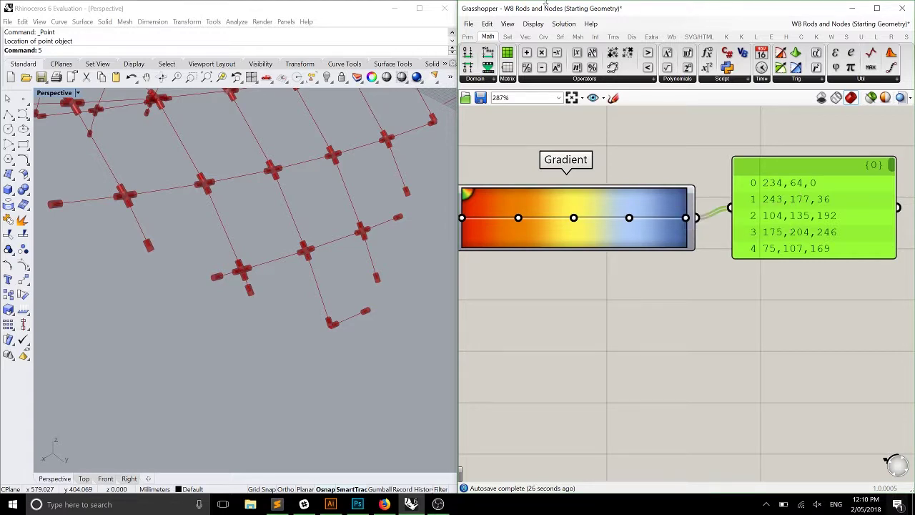
- Add a Custom Preview component beside the Gradient and move the RGB colour panel aside to make room
click(632, 36)
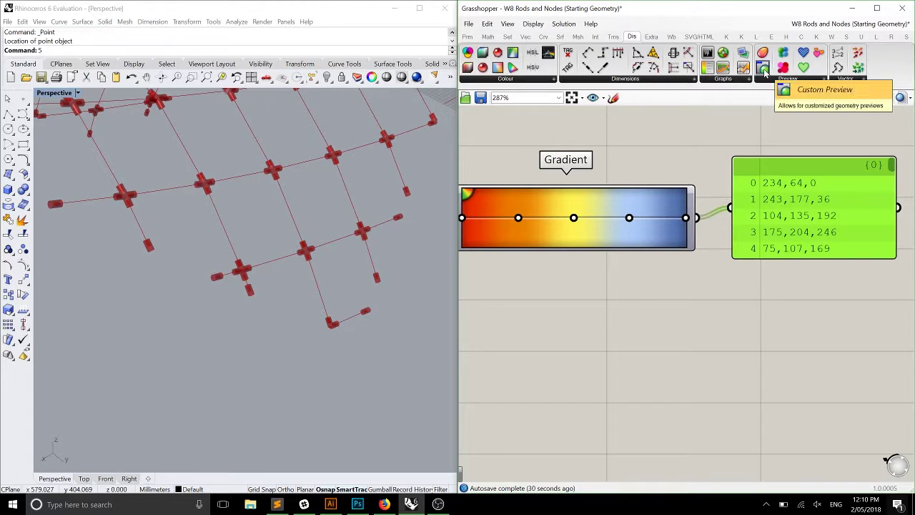
drag(763, 71, 779, 336)
drag(805, 209, 854, 192)
- Connect the Clean Tree component's T output to the Custom Preview's G input
scroll(854, 192, down, 4)
right_drag(788, 255, 547, 168)
click(532, 187)
click(547, 167)
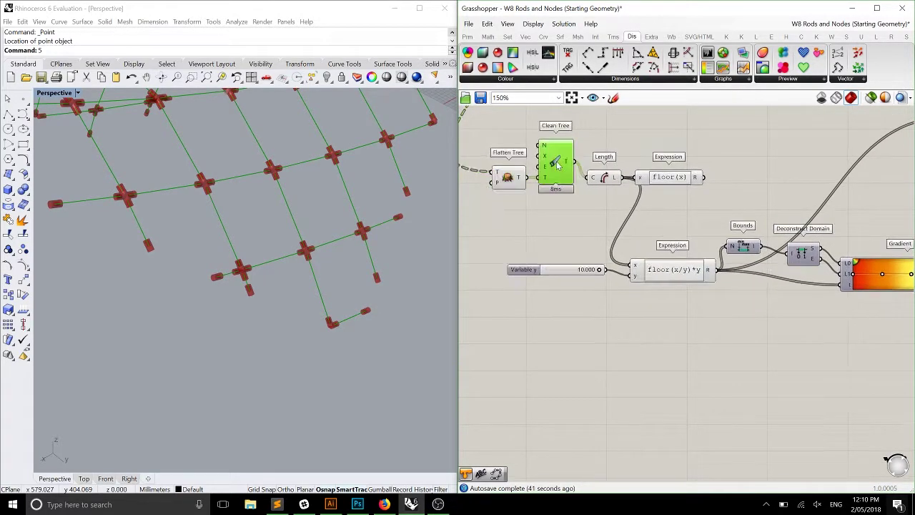
drag(564, 161, 820, 199)
- Feed the Gradient's output into the Custom Preview's M input
scroll(839, 343, up, 3)
scroll(841, 346, up, 1)
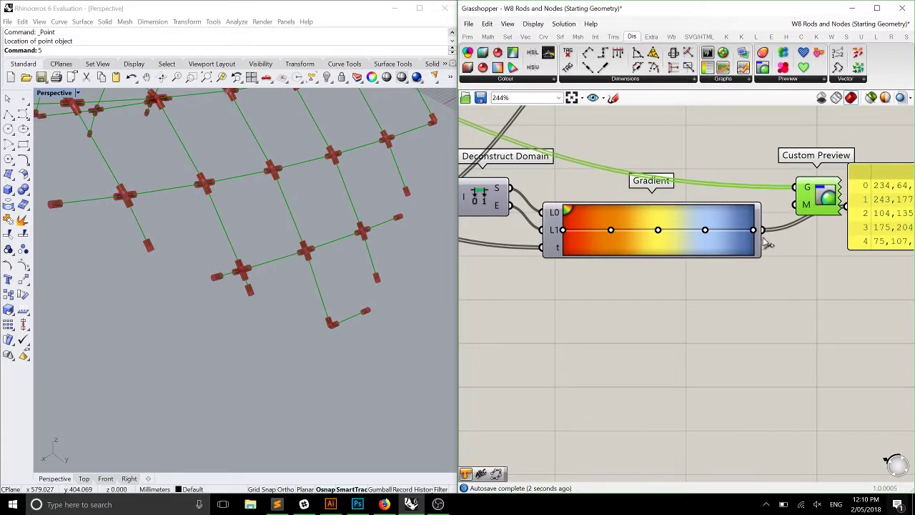
scroll(725, 194, down, 5)
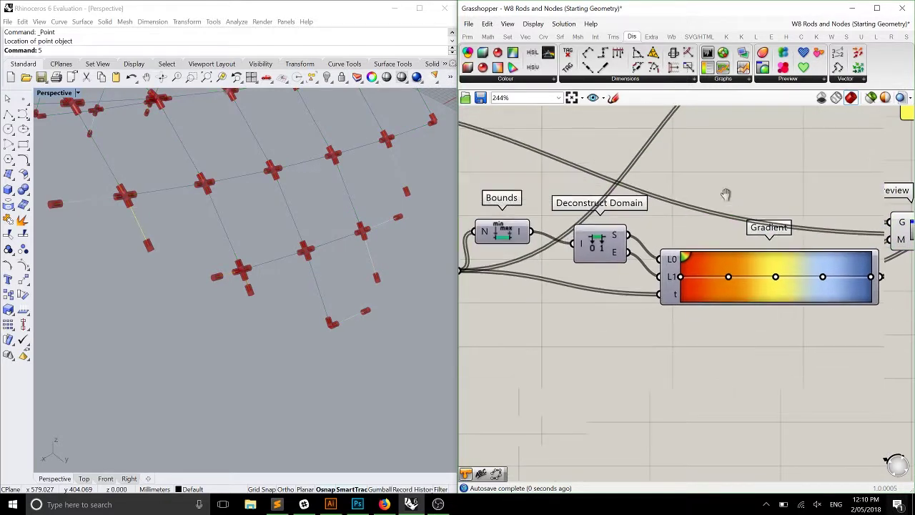
- Select every component in the definition and turn off their viewport previews
drag(676, 308, 493, 139)
middle_click(542, 141)
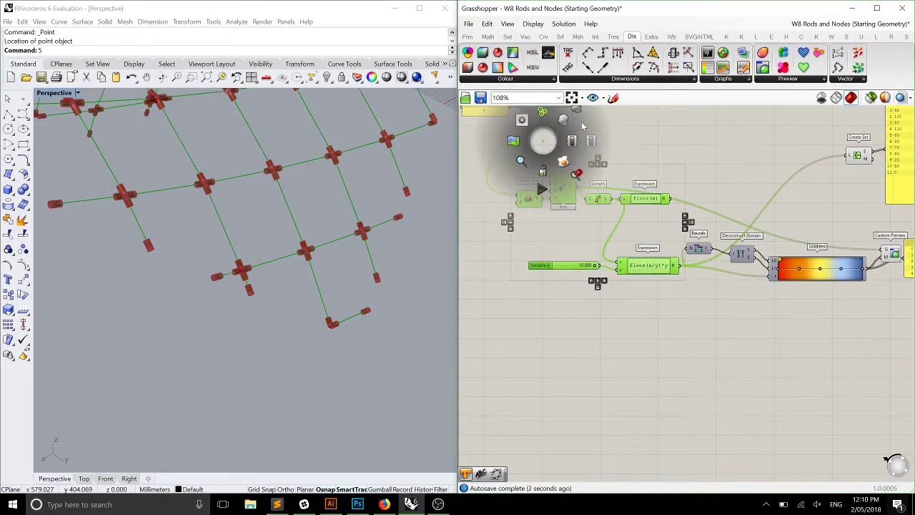
click(581, 121)
key(ctrl+z)
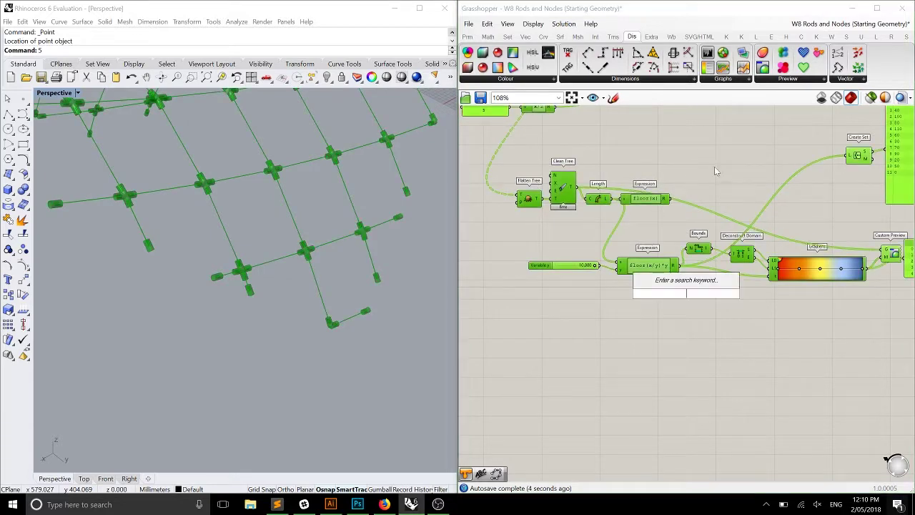
middle_click(714, 165)
scroll(718, 154, down, 1)
scroll(815, 205, up, 3)
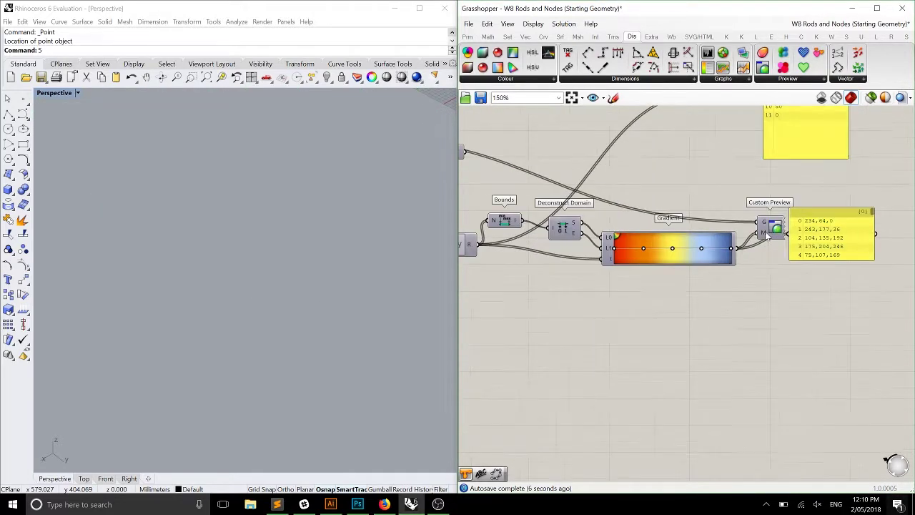
- Turn the preview back on for the Custom Preview component only and look over the coloured rods
click(768, 223)
middle_click(777, 222)
click(778, 191)
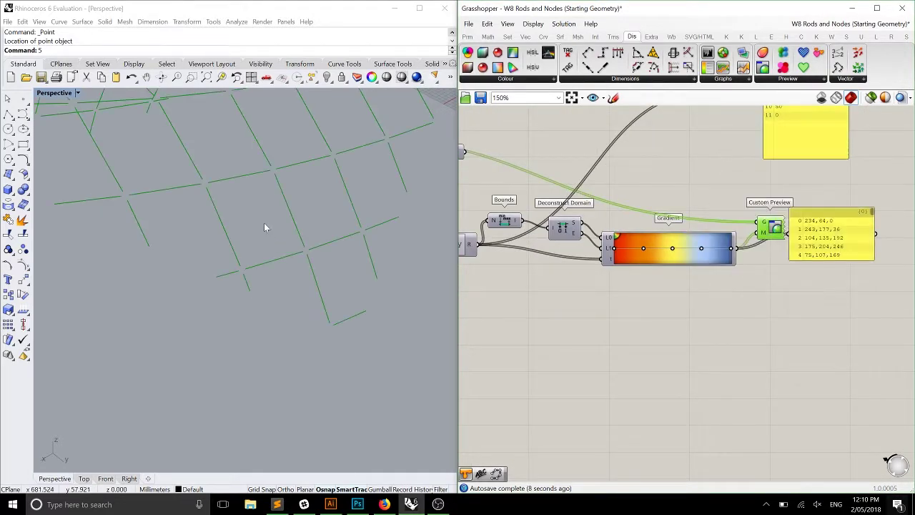
click(719, 307)
right_drag(244, 205, 284, 238)
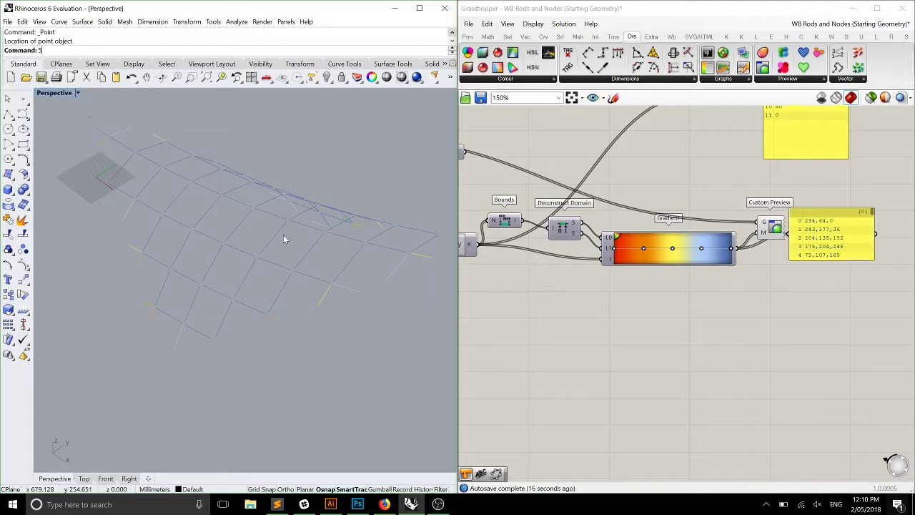
right_drag(221, 388, 278, 260)
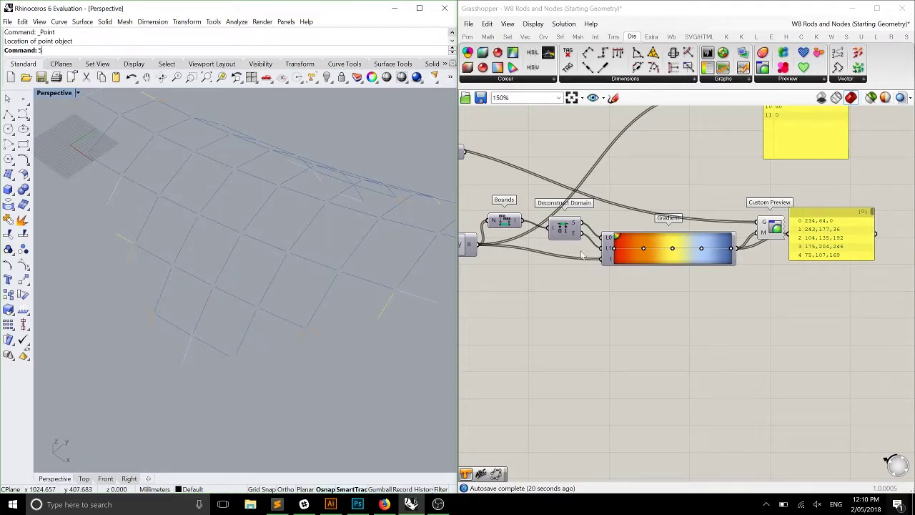
scroll(583, 256, up, 2)
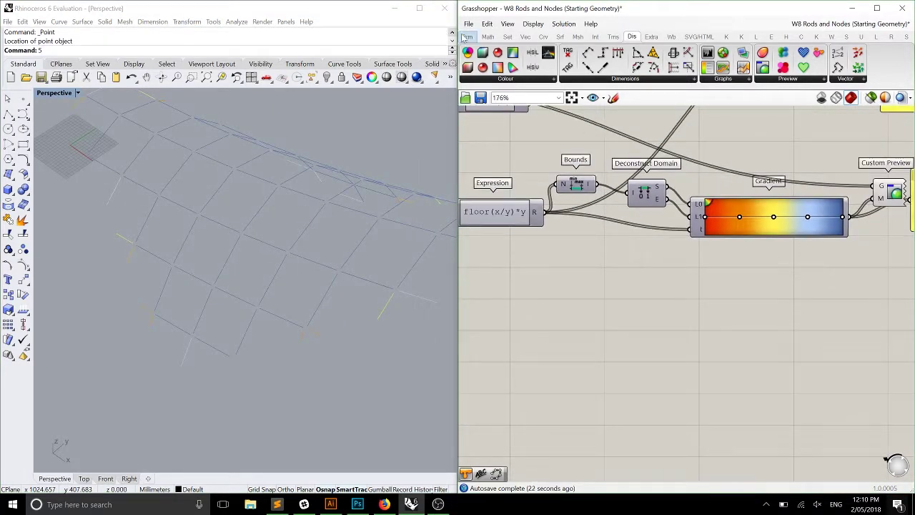
click(464, 37)
drag(671, 52, 601, 268)
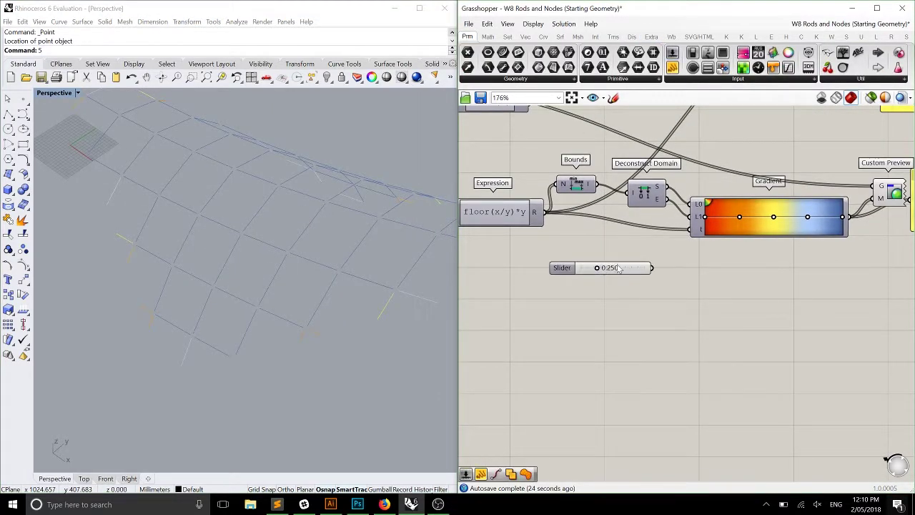
click(566, 267)
key(Delete)
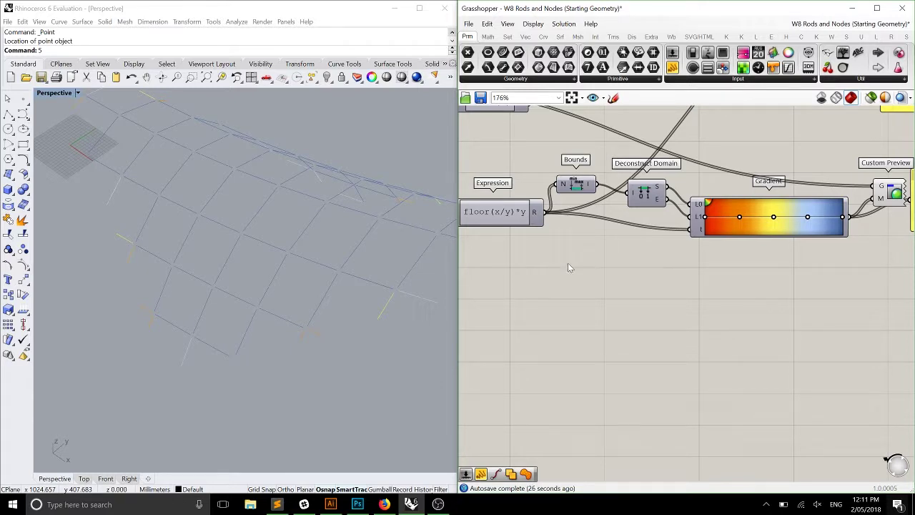
scroll(616, 208, up, 2)
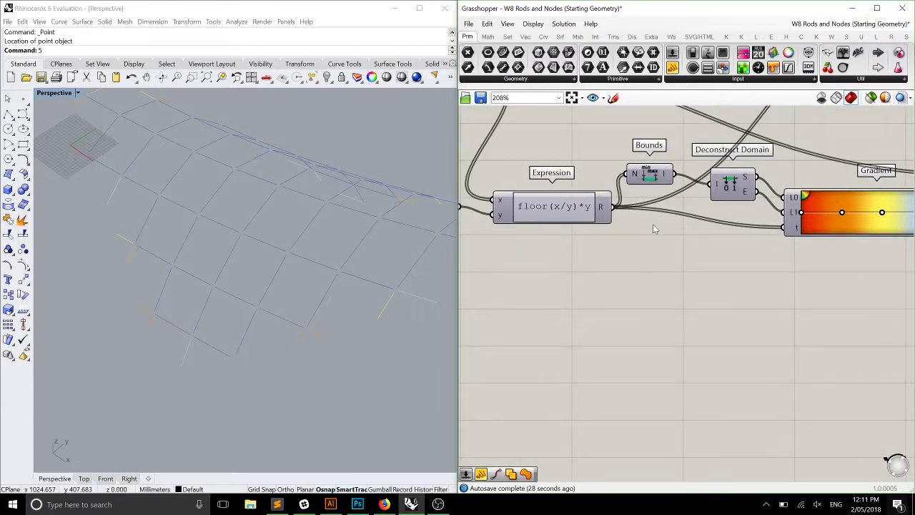
right_drag(656, 240, 700, 221)
click(613, 198)
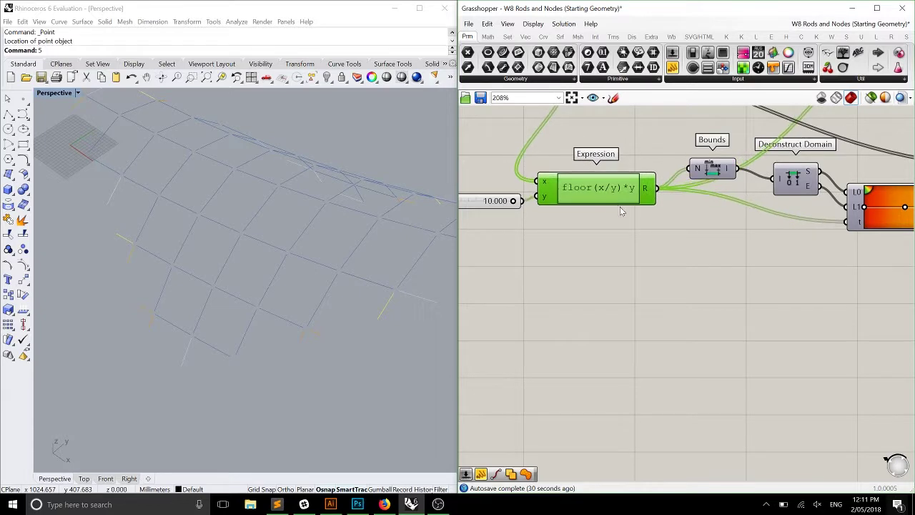
click(643, 224)
right_drag(642, 224, 581, 206)
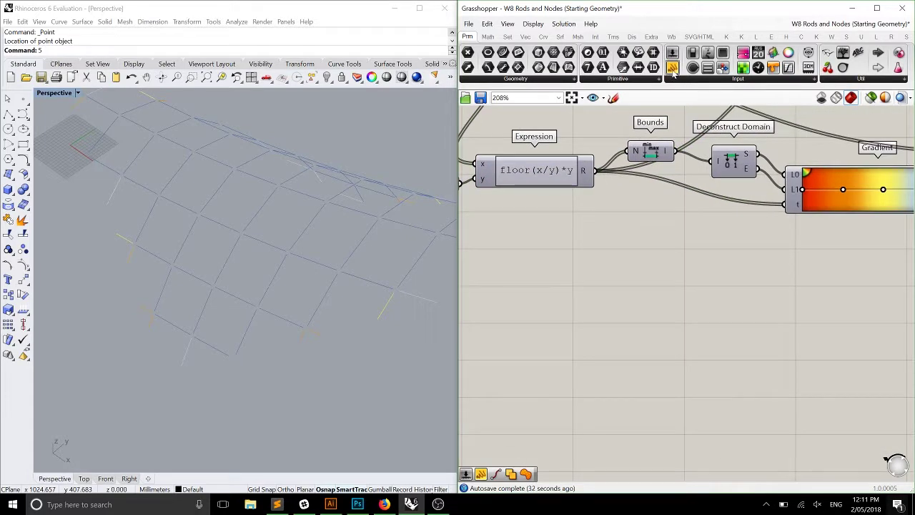
mouse_move(275, 246)
right_down()
mouse_move(263, 236)
mouse_move(257, 252)
right_up()
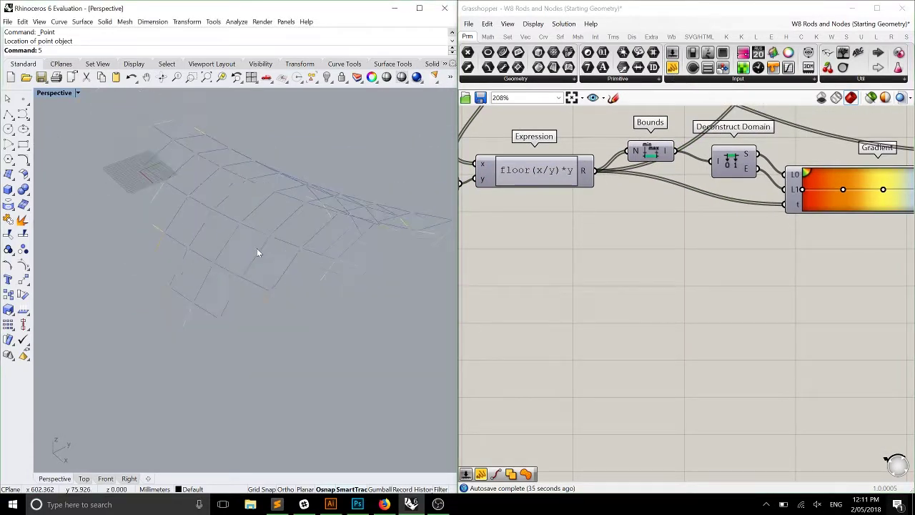
- Add a Number Slider below the Bounds and Deconstruct Domain components and check its domain settings, cancelling any edits
drag(671, 53, 662, 231)
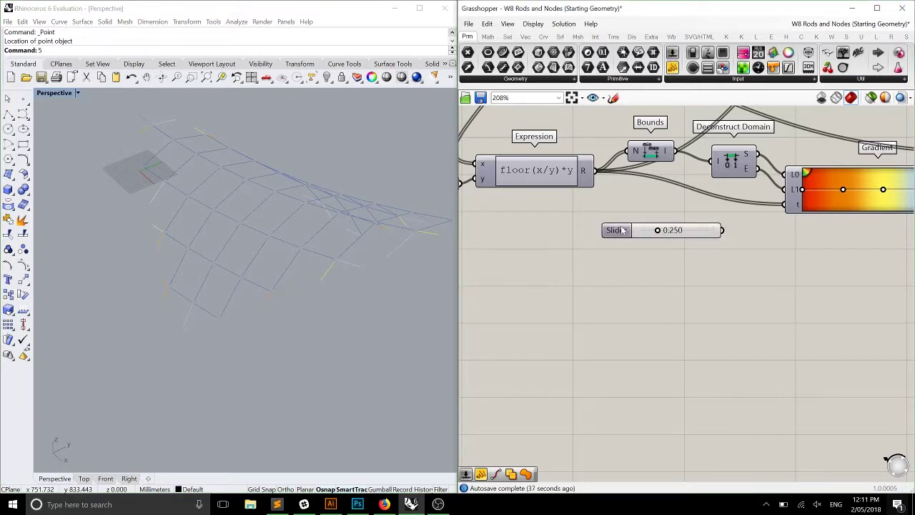
double_click(616, 229)
double_click(641, 246)
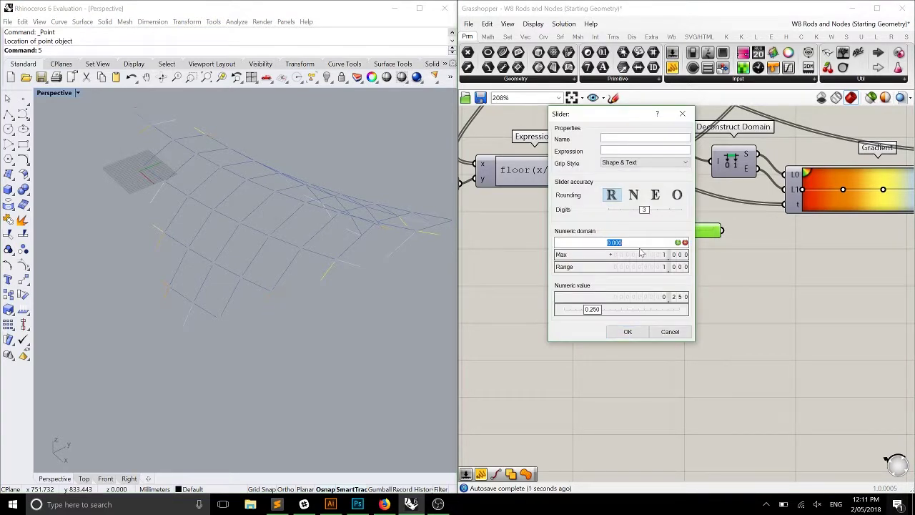
double_click(641, 254)
text(1)
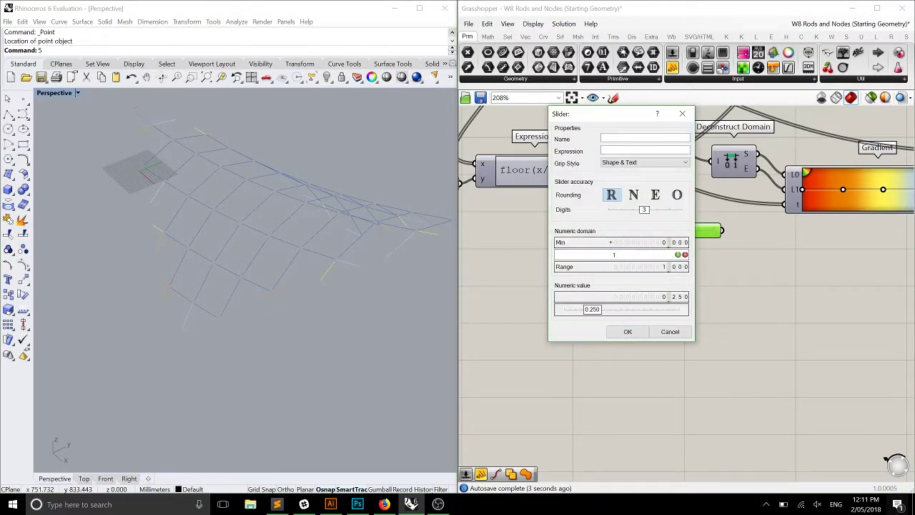
click(671, 330)
right_drag(717, 218, 626, 248)
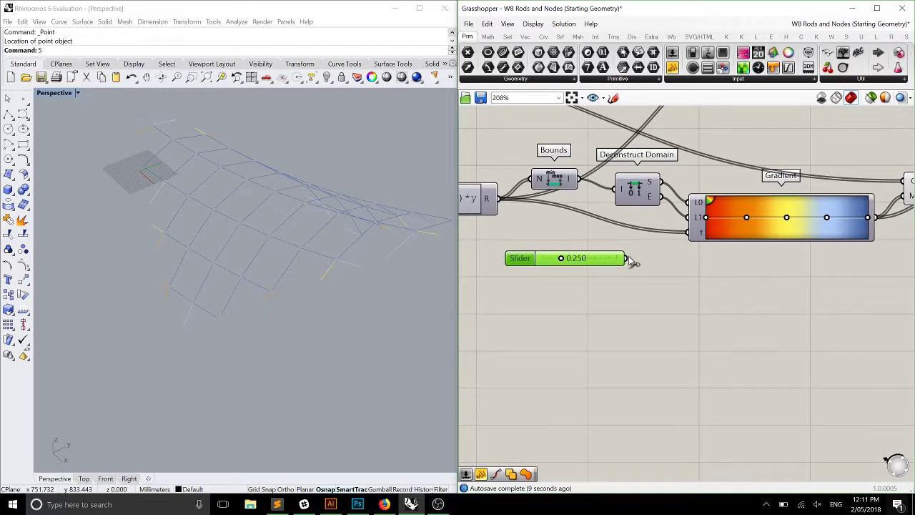
- Try to feed the new slider into the Gradient's L1 input, and undo back to before the slider was added
drag(626, 258, 688, 217)
drag(580, 257, 659, 258)
key(ctrl+z)
key(ctrl+z)
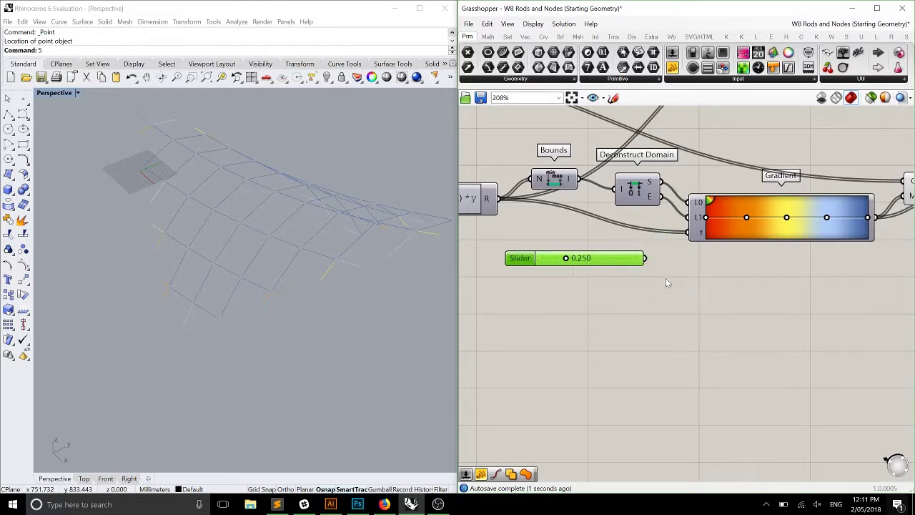
key(ctrl+z)
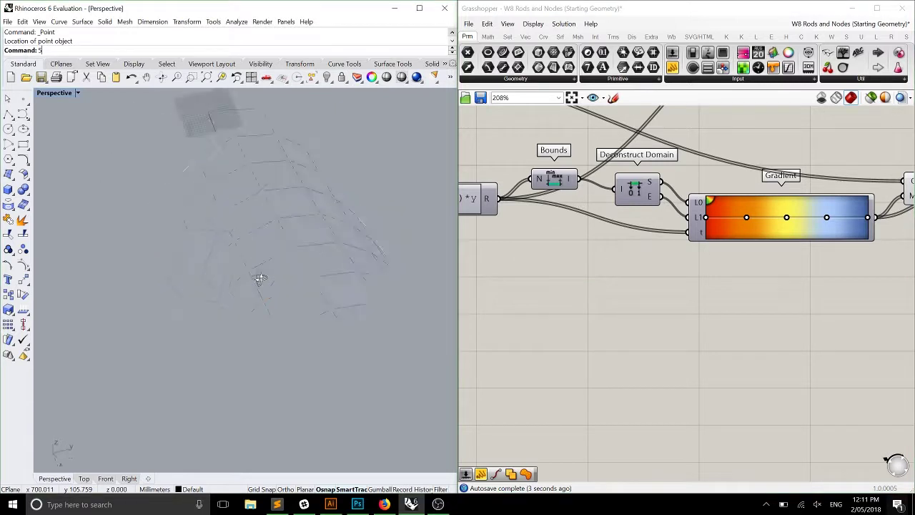
- Apply the multicolour spectrum preset to the Gradient
right_click(784, 233)
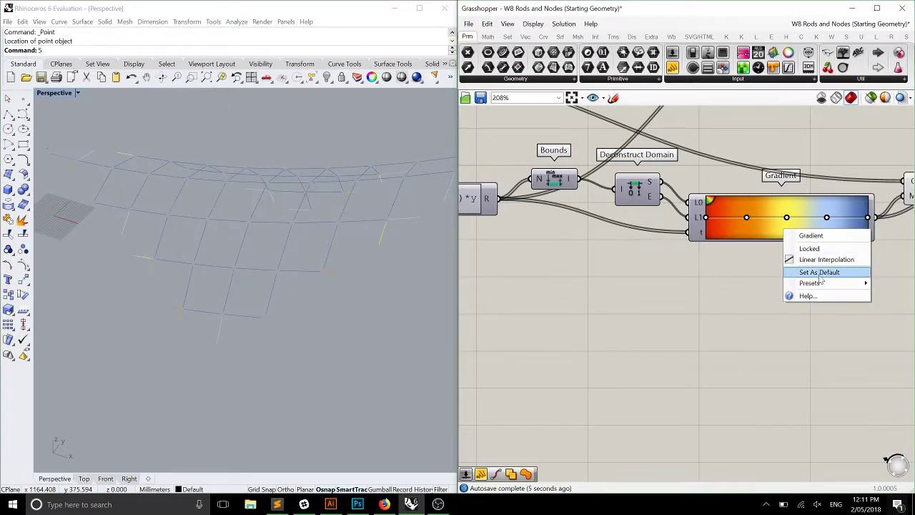
mouse_move(818, 283)
click(743, 351)
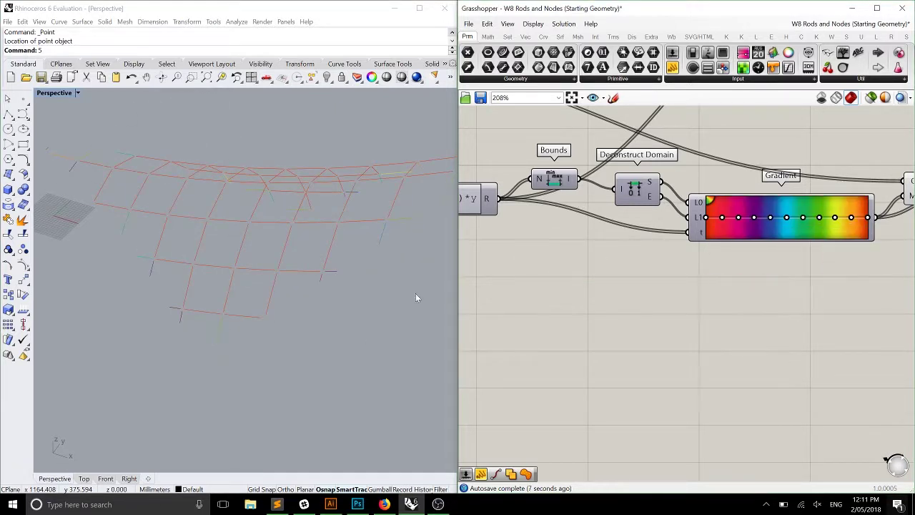
- Examine the colour-coded rods across the whole gridshell from several angles in the perspective view
right_drag(416, 293, 275, 237)
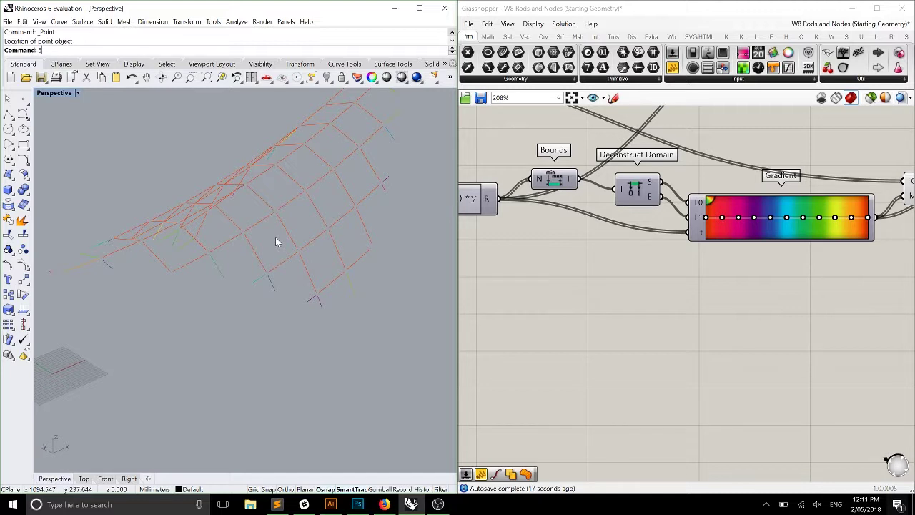
right_drag(275, 236, 225, 230)
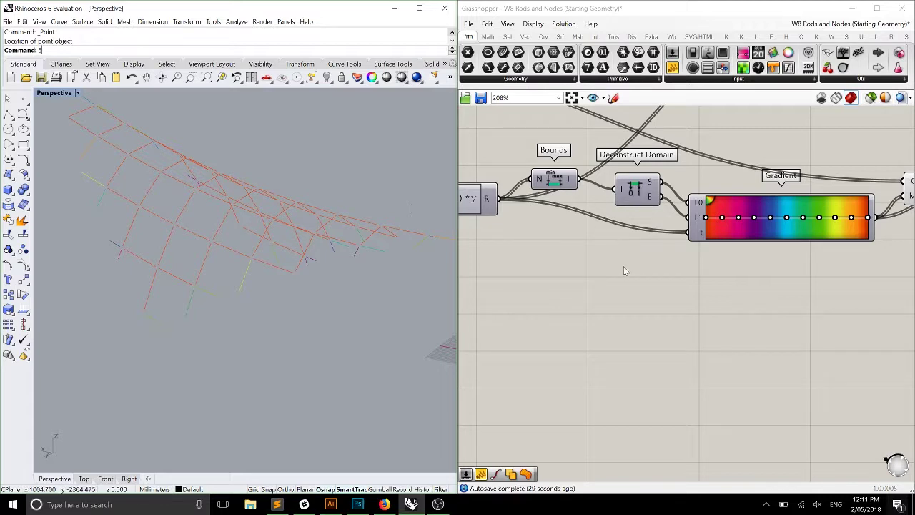
right_drag(607, 236, 671, 233)
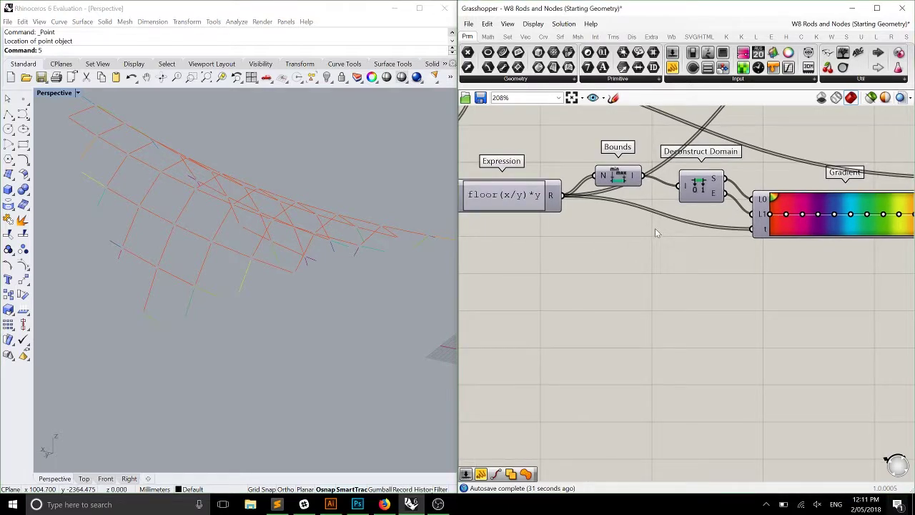
right_drag(587, 224, 623, 238)
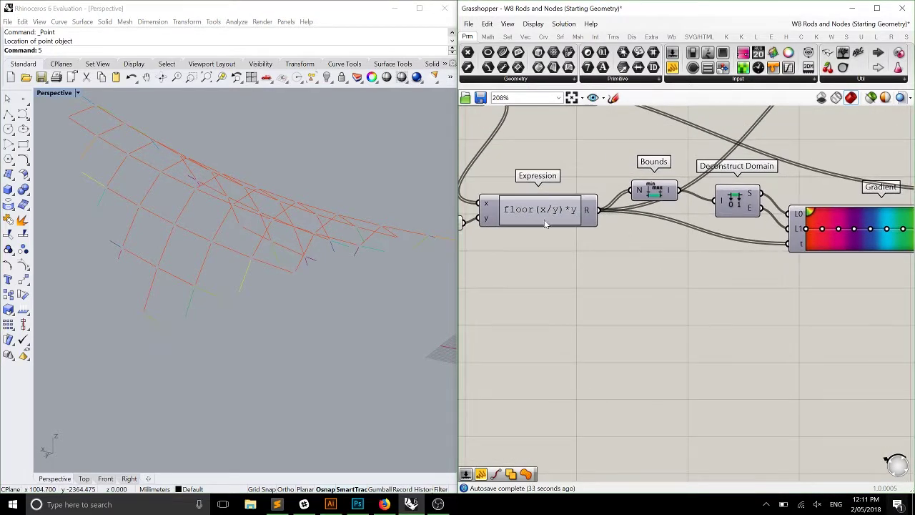
drag(544, 224, 544, 220)
right_drag(271, 257, 342, 360)
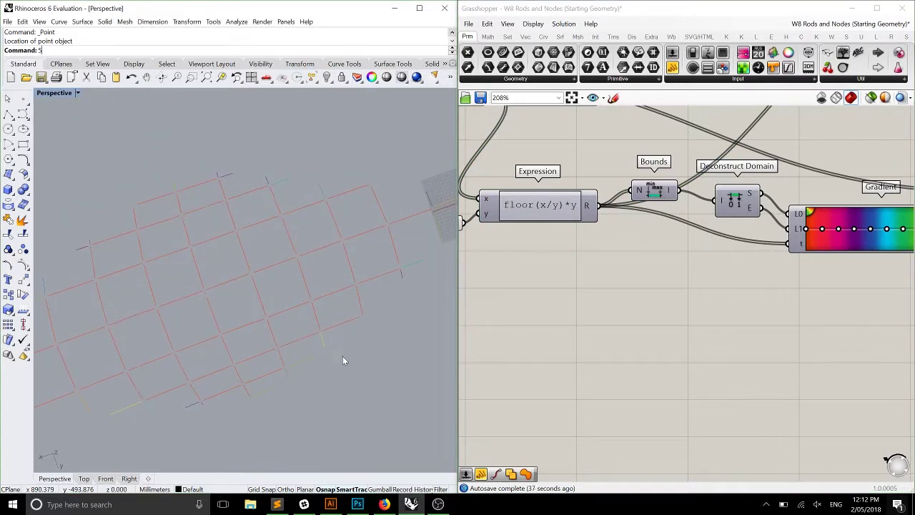
right_drag(228, 302, 285, 293)
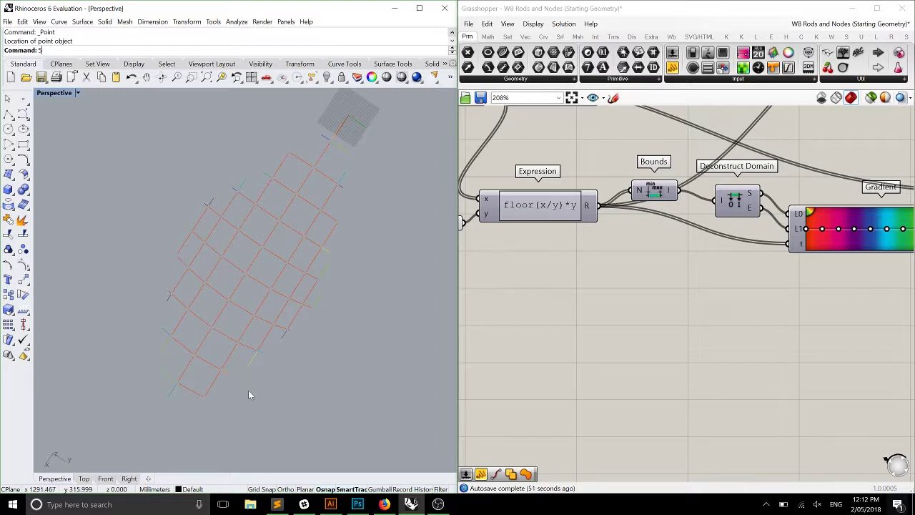
right_drag(451, 320, 241, 266)
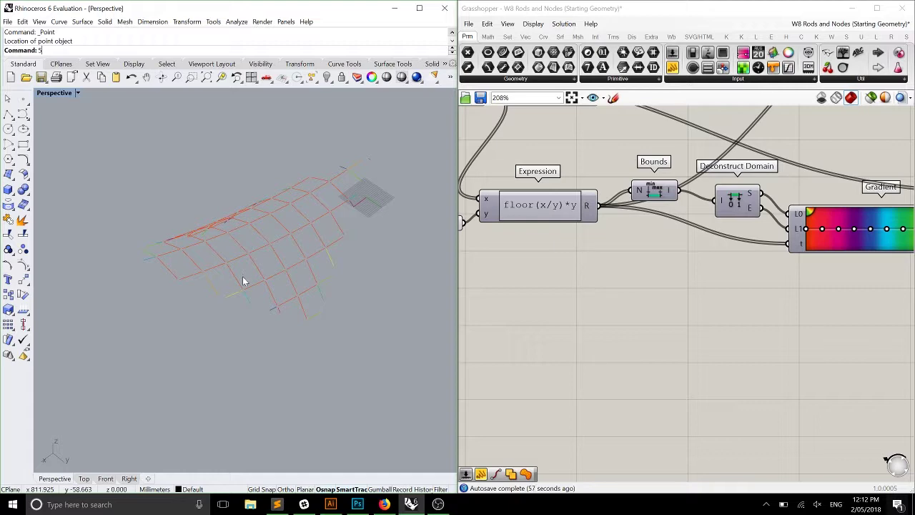
- Review the RGB values in the panel beside the Custom Preview against the rod colours in the viewport
key(alt+Tab)
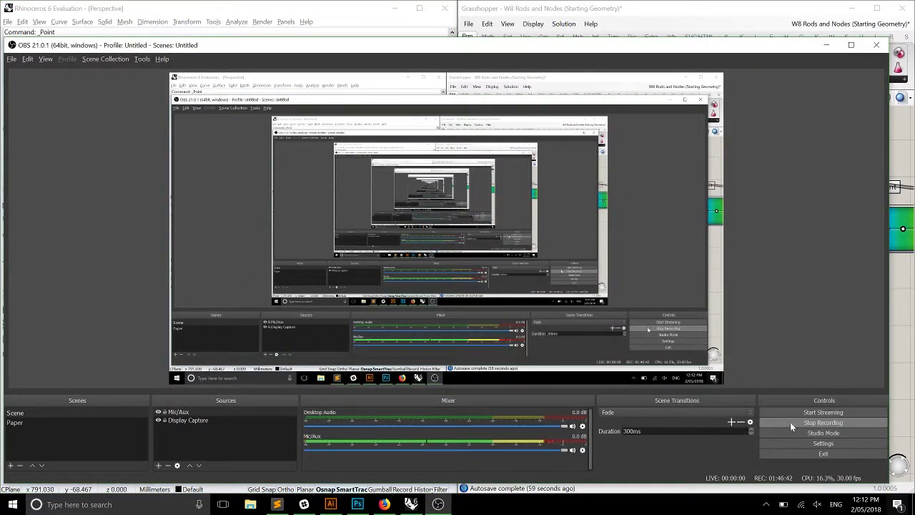
key(alt+Tab)
scroll(860, 337, down, 3)
scroll(706, 284, up, 5)
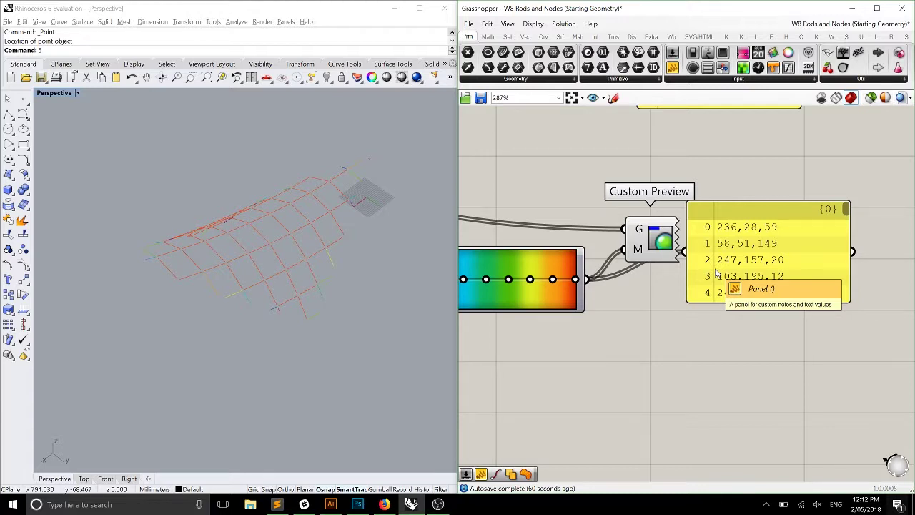
scroll(716, 271, up, 1)
right_drag(292, 351, 302, 286)
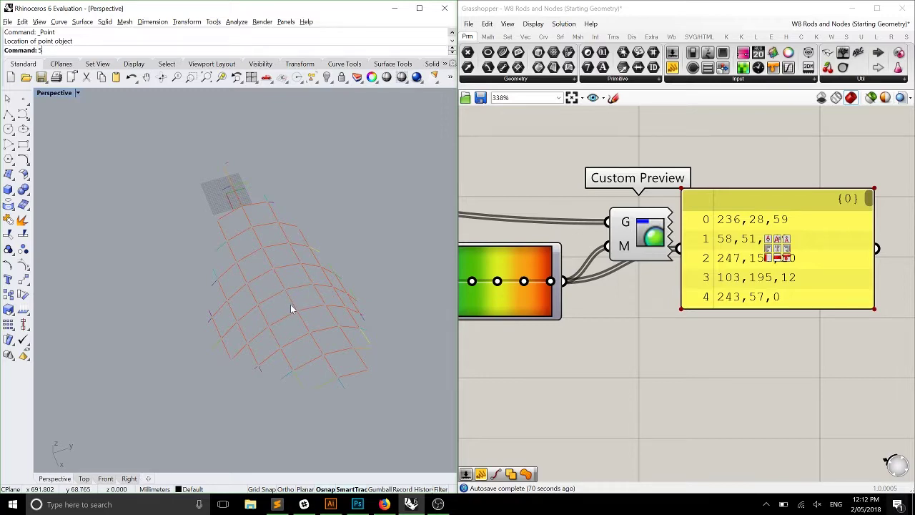
- Move the panel listing the unique rod lengths farther away from the Create Set component
scroll(650, 292, down, 5)
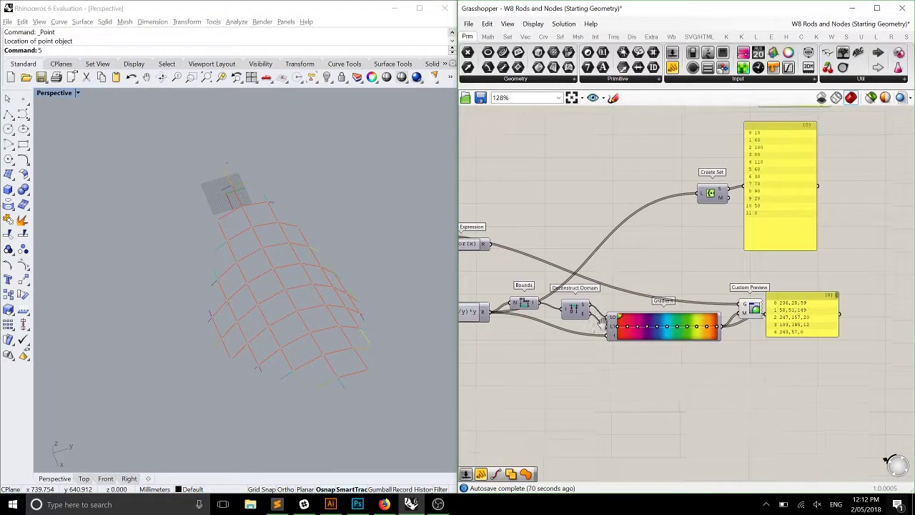
scroll(727, 238, up, 4)
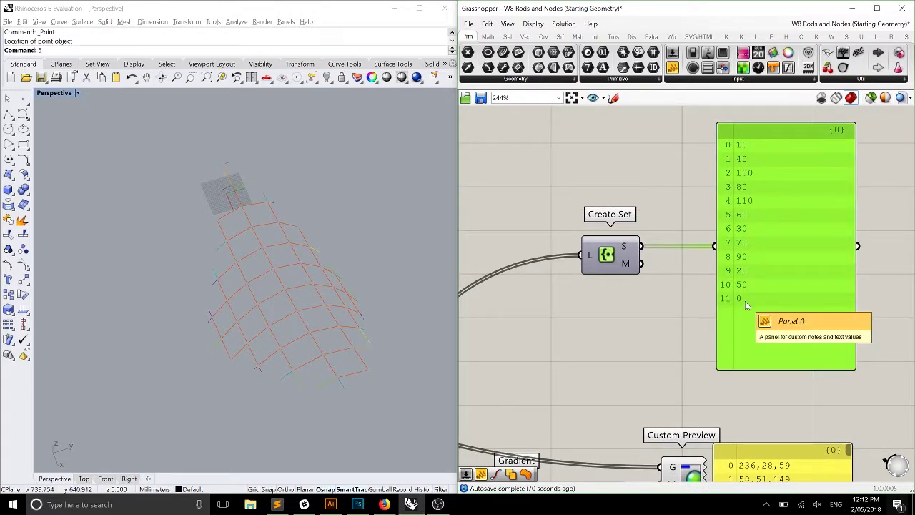
drag(745, 301, 798, 291)
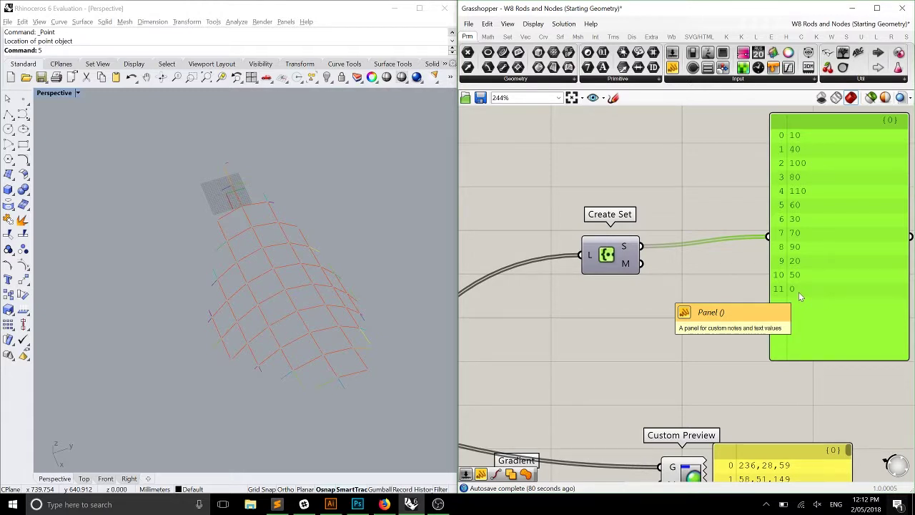
- Add a Sort List component near Create Set and connect the rounded-length expression's result to its K input
click(507, 36)
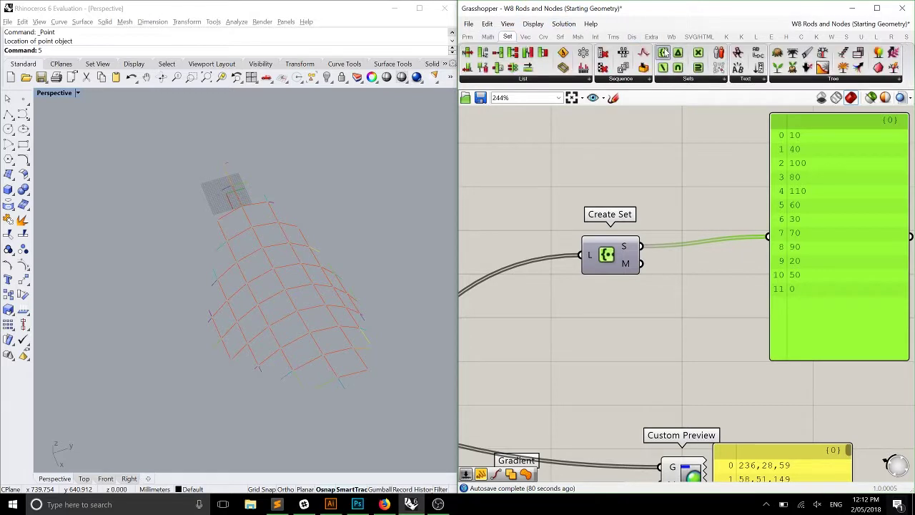
click(690, 79)
click(541, 188)
right_drag(541, 187, 656, 178)
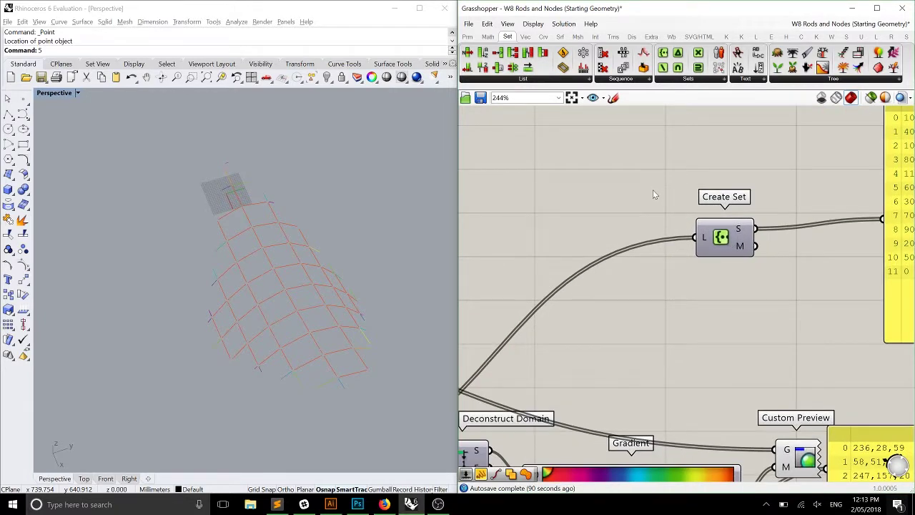
right_drag(602, 268, 705, 188)
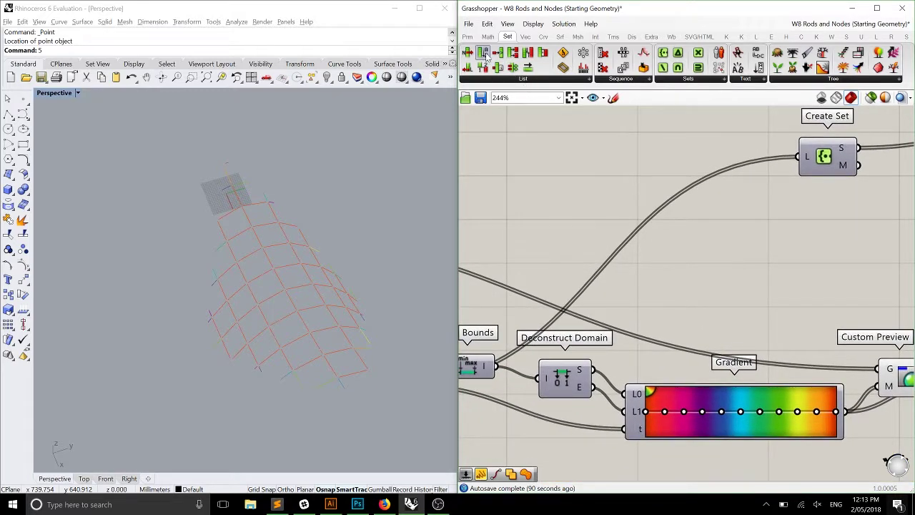
drag(482, 53, 722, 195)
click(657, 273)
scroll(680, 245, down, 3)
scroll(590, 307, up, 2)
scroll(526, 348, down, 2)
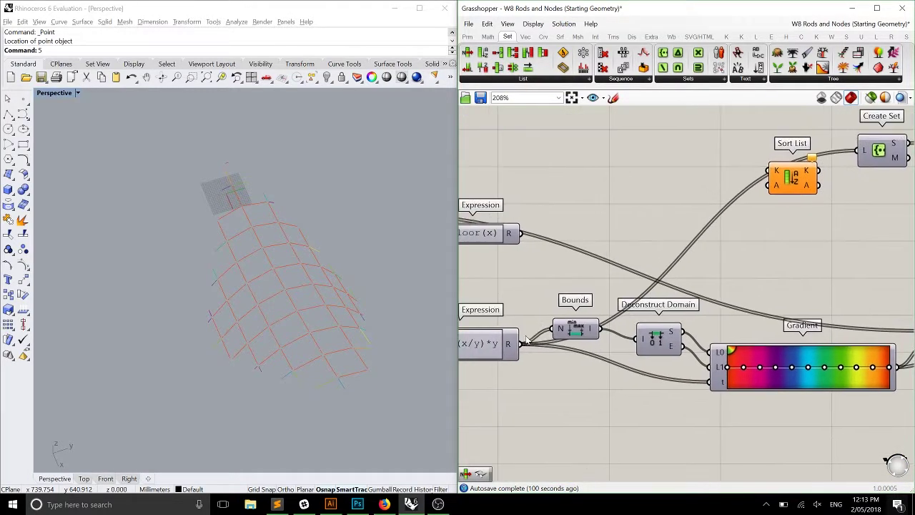
drag(536, 331, 744, 207)
- Connect Sort List's K output to the Create Set panel and check the sorted lengths from end to start
right_drag(648, 257, 462, 236)
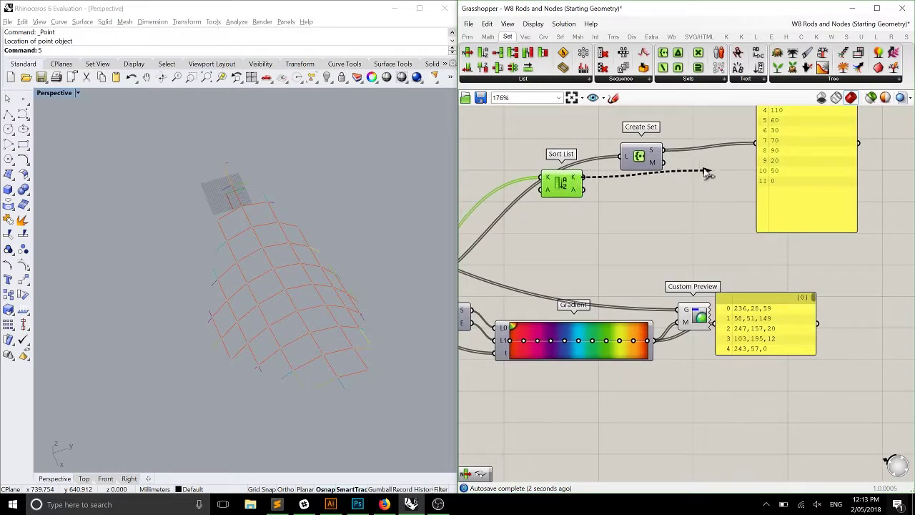
ctrl+drag(751, 144, 789, 193)
scroll(820, 184, up, 1)
right_drag(820, 185, 841, 334)
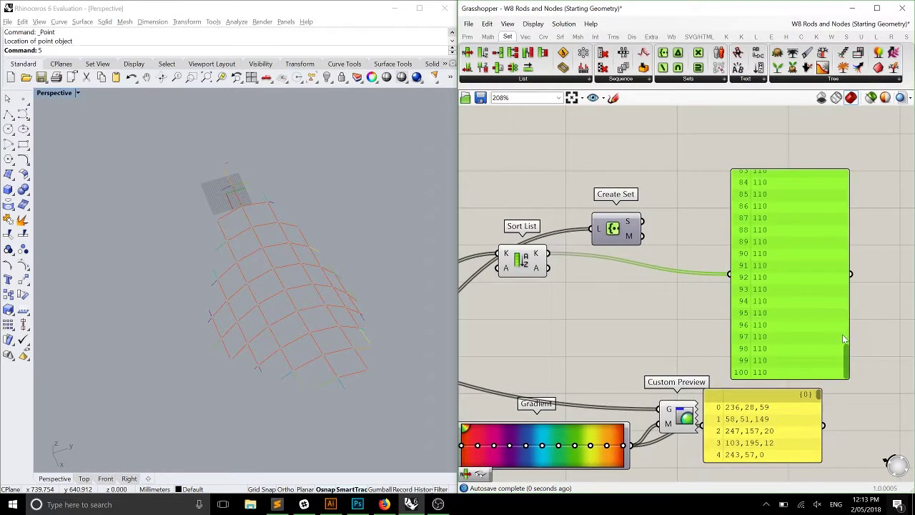
scroll(848, 351, up, 3)
scroll(848, 350, down, 3)
drag(848, 377, 832, 201)
scroll(721, 253, down, 2)
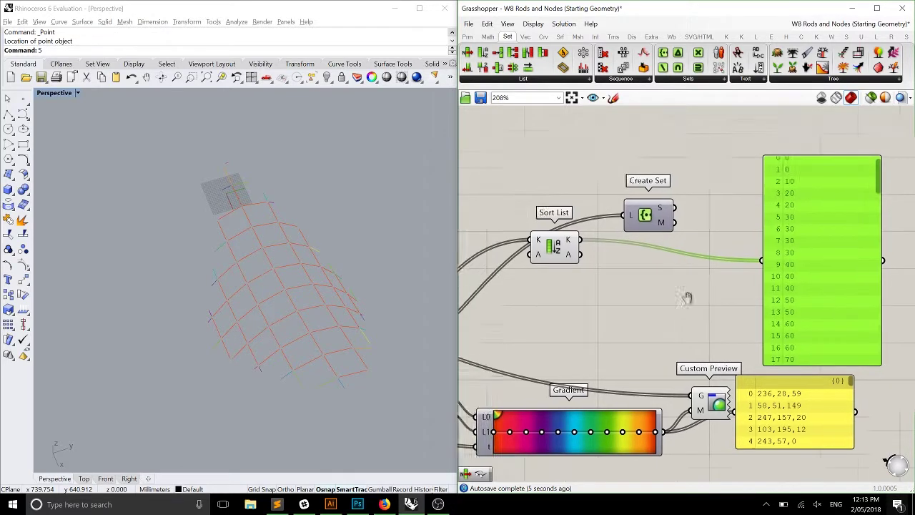
- Feed Sort List's K output into Create Set's L input and reconnect the panel to Create Set's S output
scroll(722, 258, up, 1)
right_drag(722, 257, 645, 233)
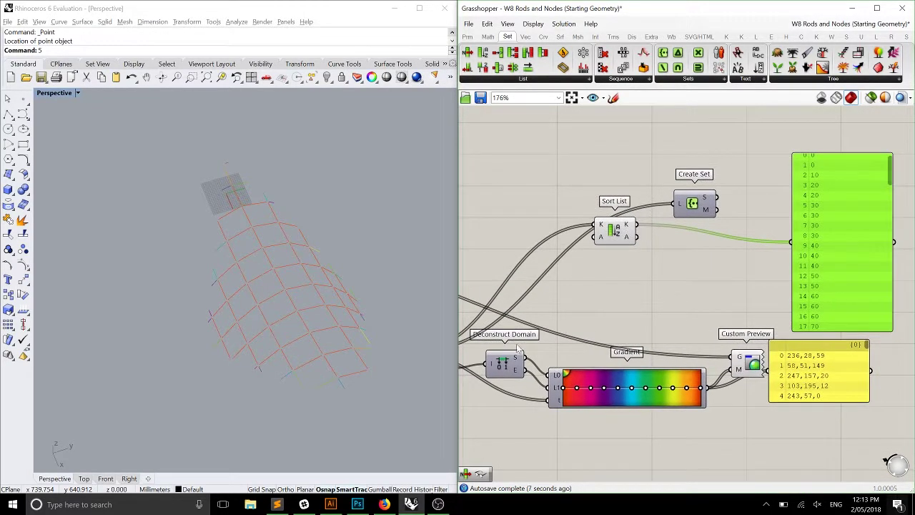
drag(623, 240, 626, 224)
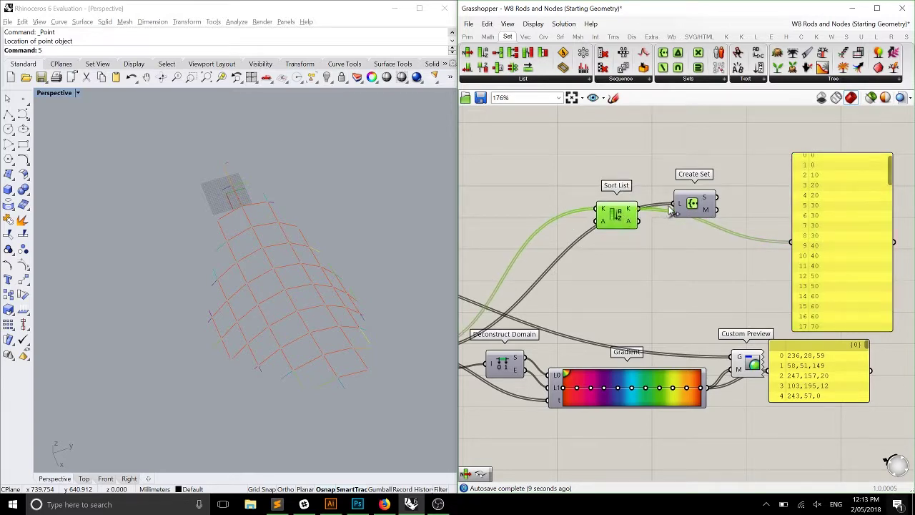
scroll(704, 227, up, 1)
right_drag(727, 196, 652, 186)
drag(642, 183, 733, 234)
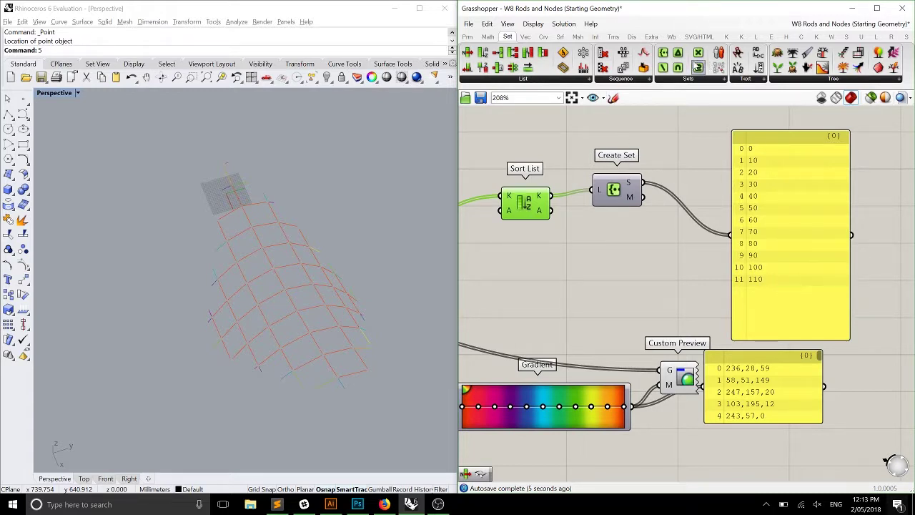
- Add a Member Index component after Create Set, move the panel clear, and connect the set to the M input
click(677, 78)
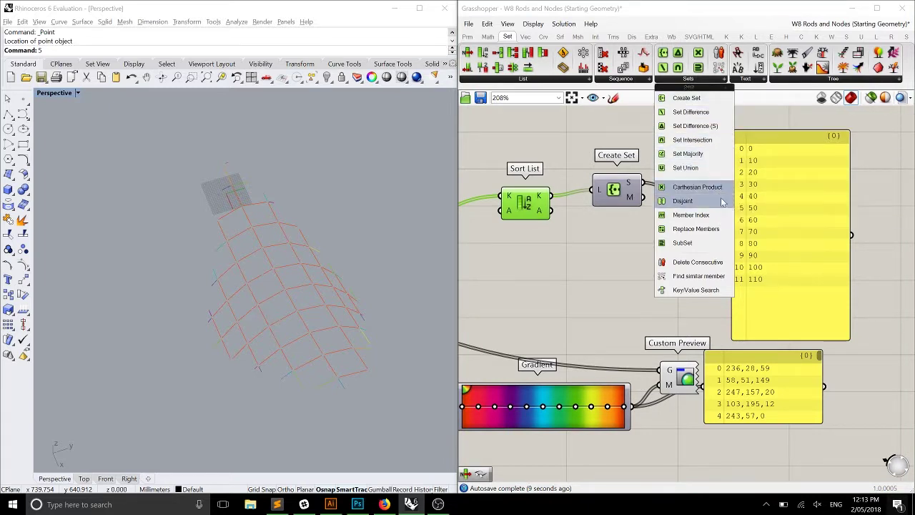
drag(691, 214, 687, 168)
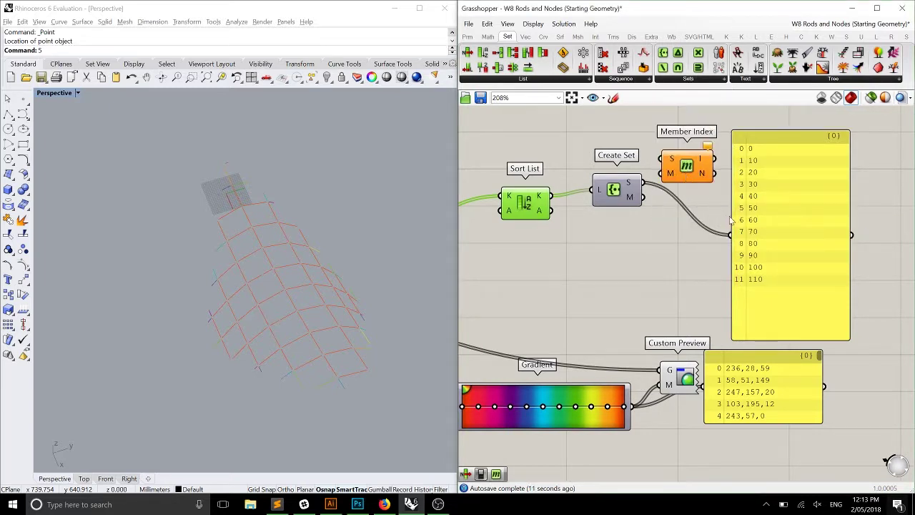
drag(731, 220, 759, 231)
drag(685, 172, 711, 181)
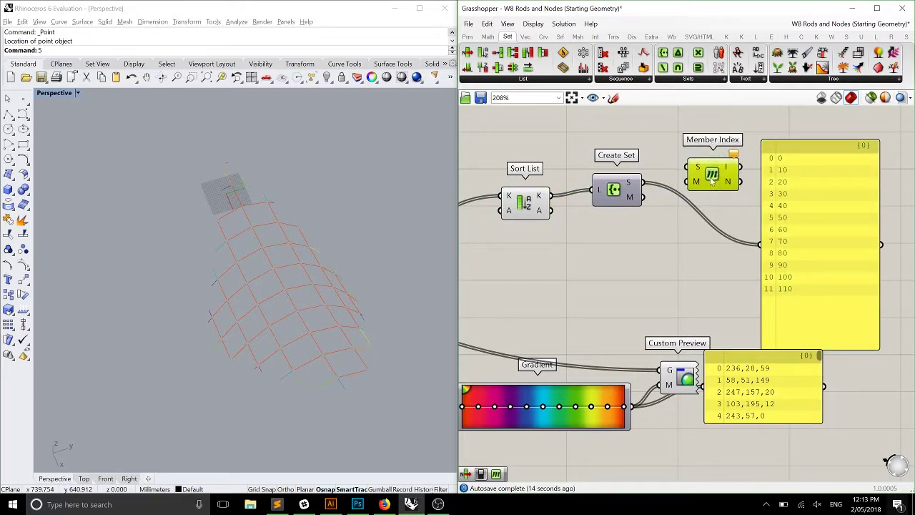
drag(643, 183, 708, 160)
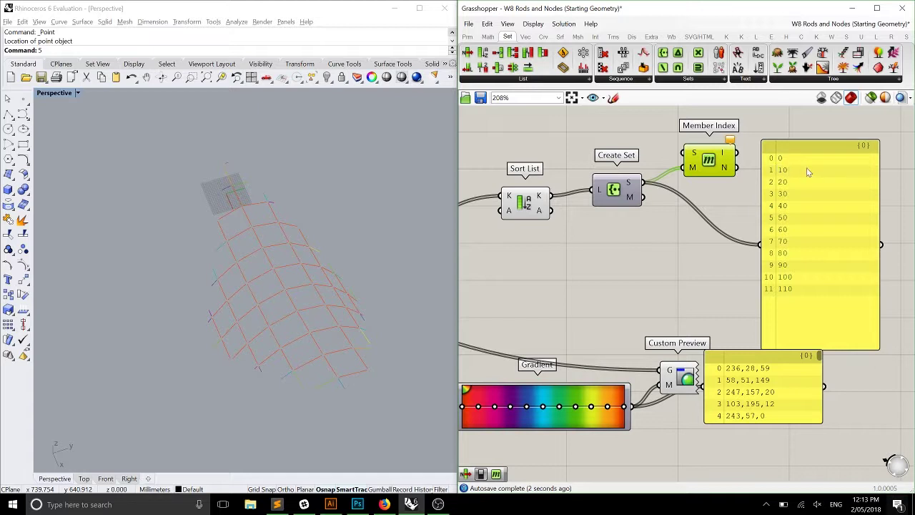
- Connect the sorted lengths to Member Index's S input and show its I output in the repositioned panel
drag(551, 195, 805, 224)
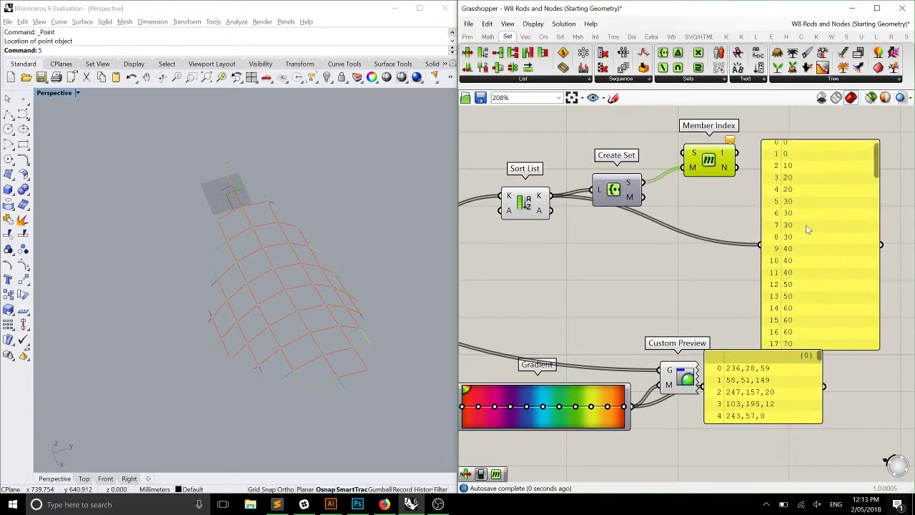
click(883, 172)
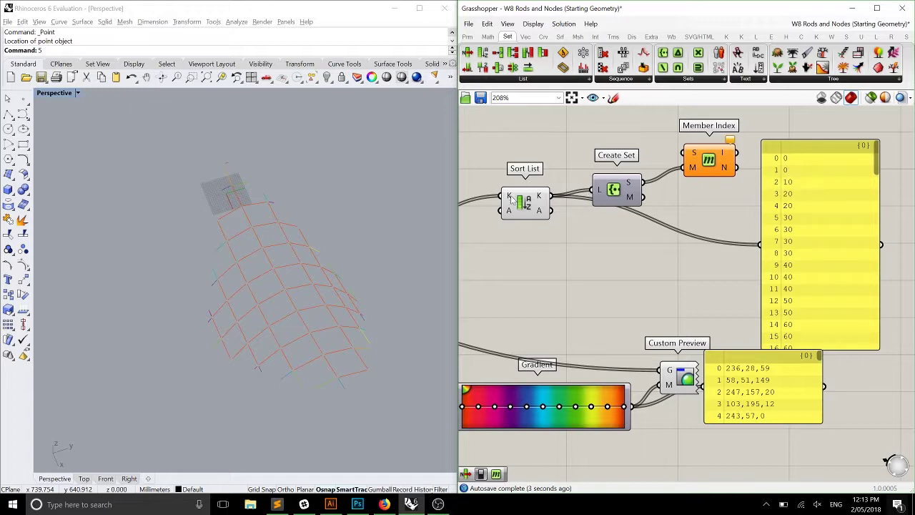
drag(704, 158, 759, 243)
scroll(714, 189, up, 2)
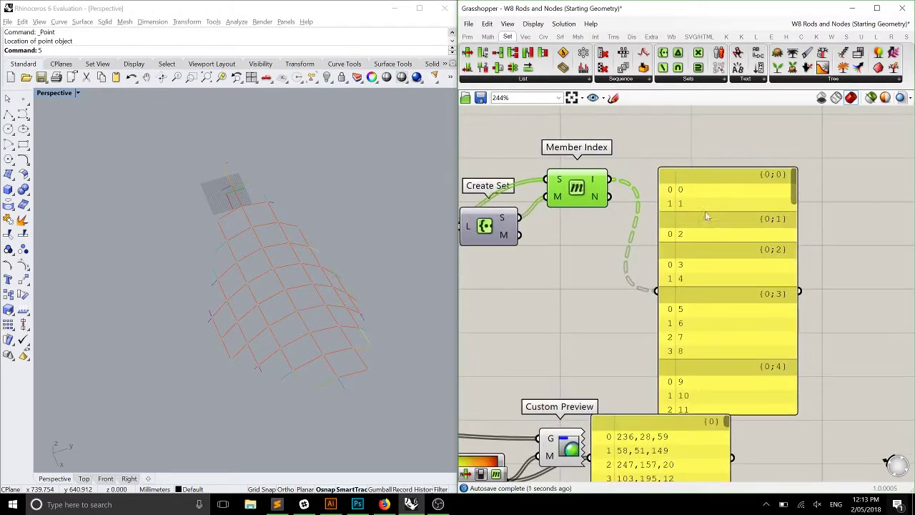
drag(748, 260, 780, 195)
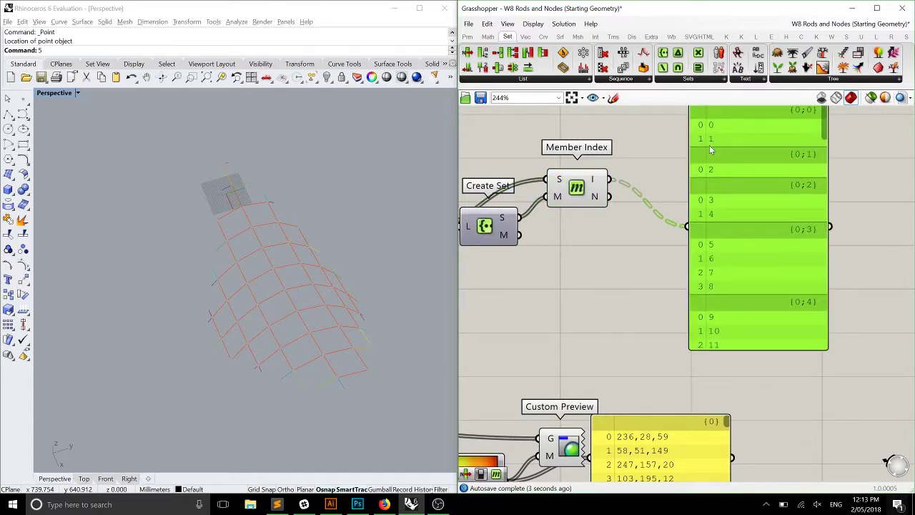
right_drag(716, 122, 716, 170)
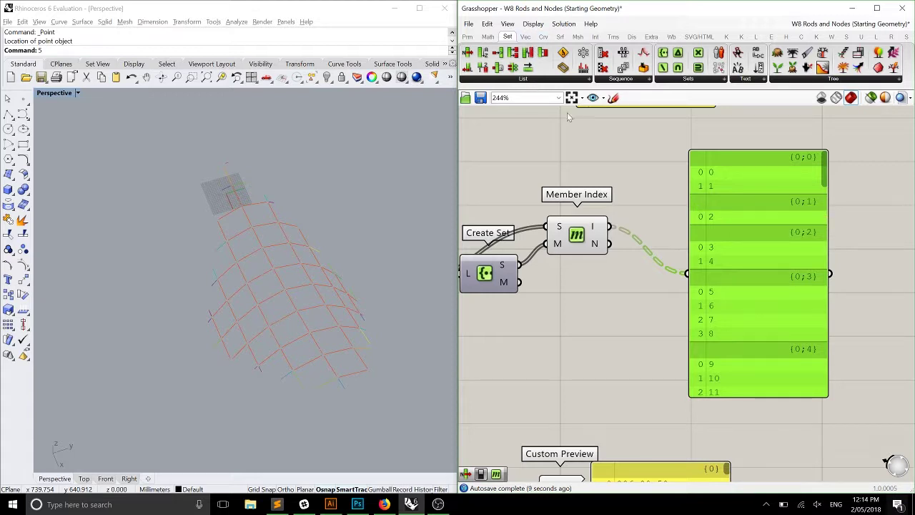
- Insert a List Length component between Member Index's I output and the panel, and read through the rod counts per length
drag(468, 68, 627, 180)
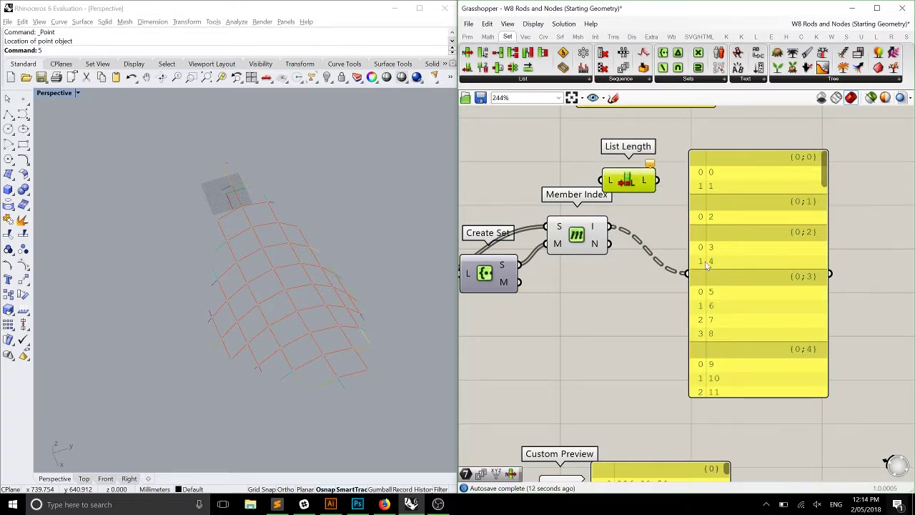
drag(706, 265, 781, 249)
drag(645, 185, 762, 257)
right_drag(785, 245, 703, 214)
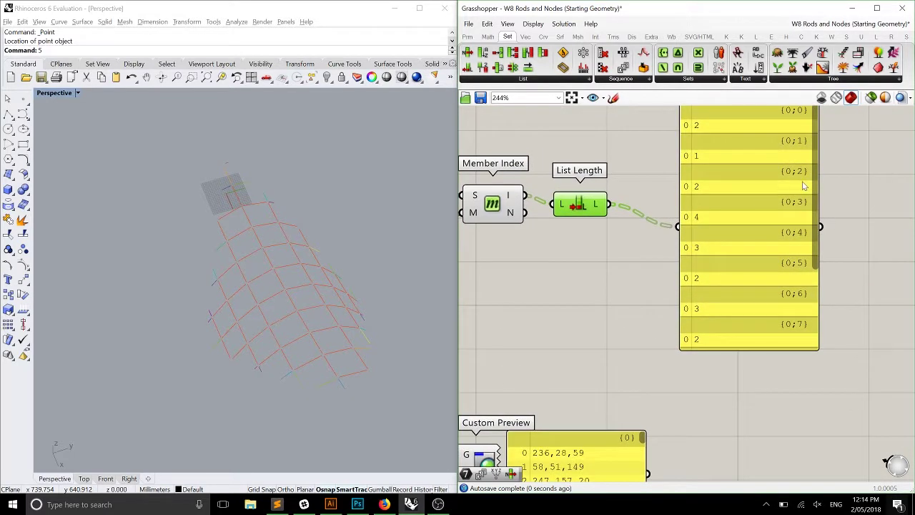
mouse_move(814, 181)
mouse_down()
mouse_move(822, 290)
mouse_move(822, 182)
mouse_up()
right_drag(615, 187, 676, 240)
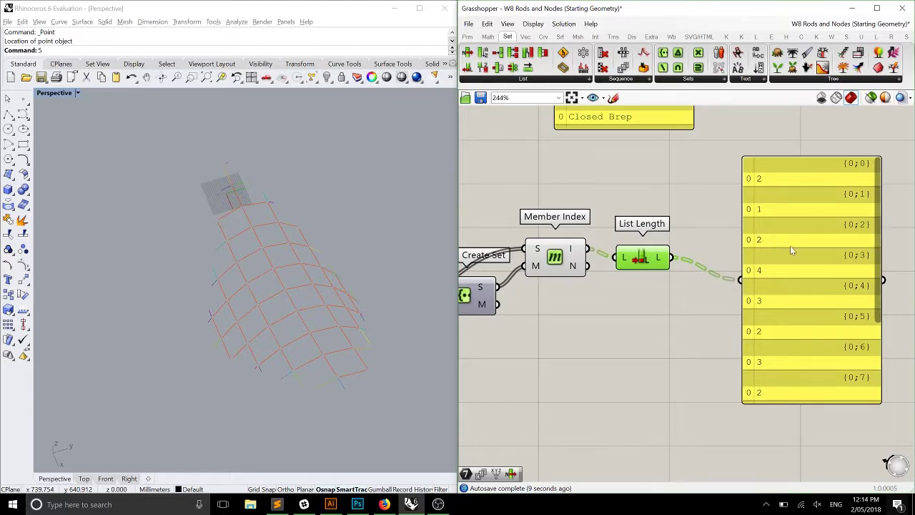
right_drag(876, 237, 805, 216)
drag(805, 216, 803, 328)
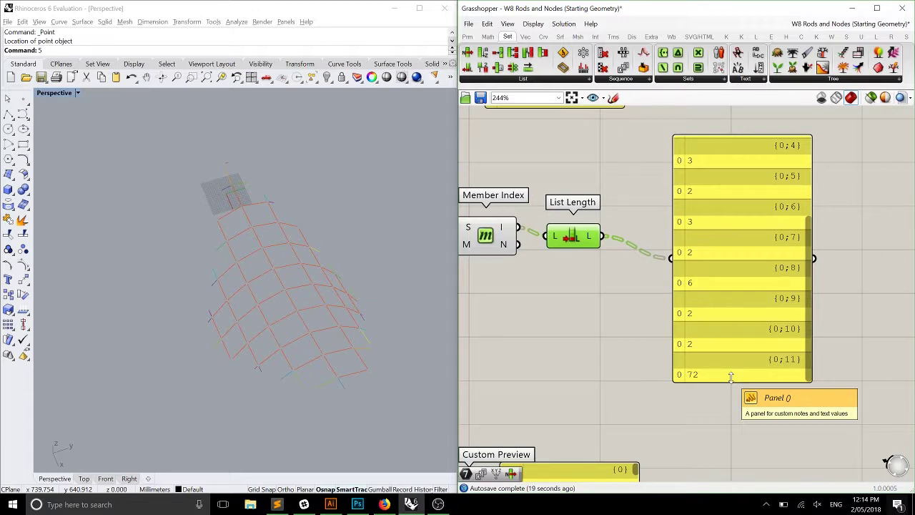
- Flatten List Length's output and move the component closer to Member Index
scroll(623, 179, down, 3)
scroll(740, 240, up, 2)
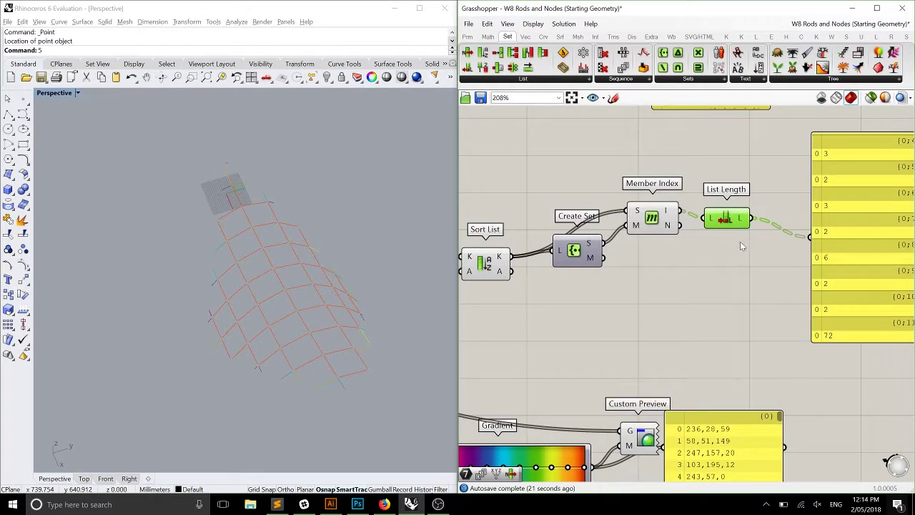
right_click(742, 219)
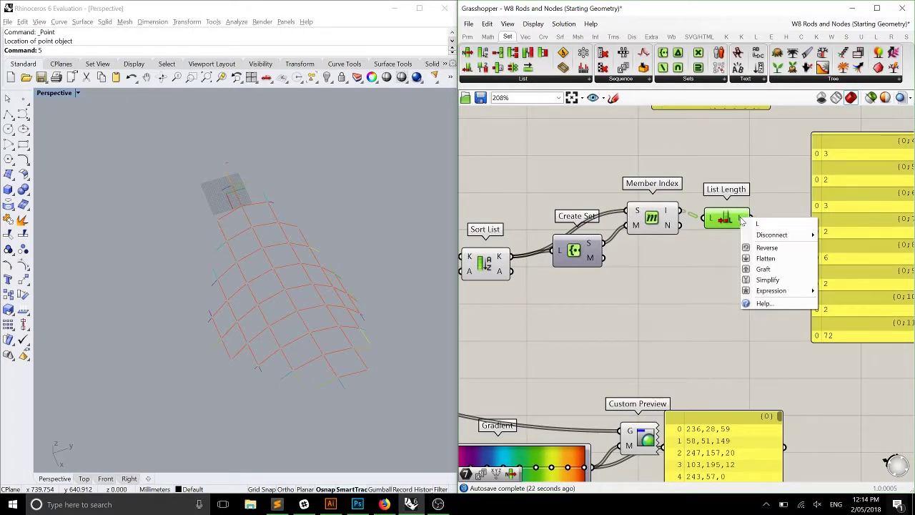
click(766, 258)
drag(724, 222, 712, 214)
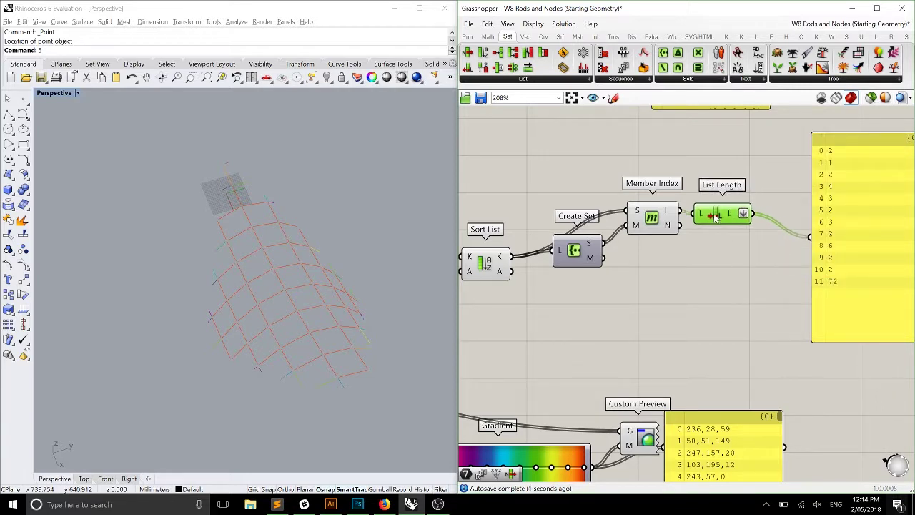
click(729, 250)
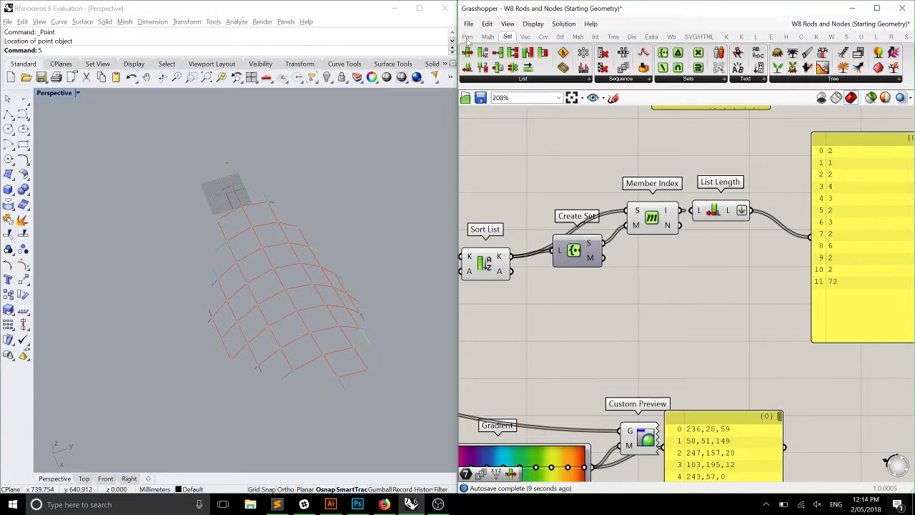
- Add an Expression component with the Format("{0}, {1}", x, y) formula below the List Length component
click(488, 37)
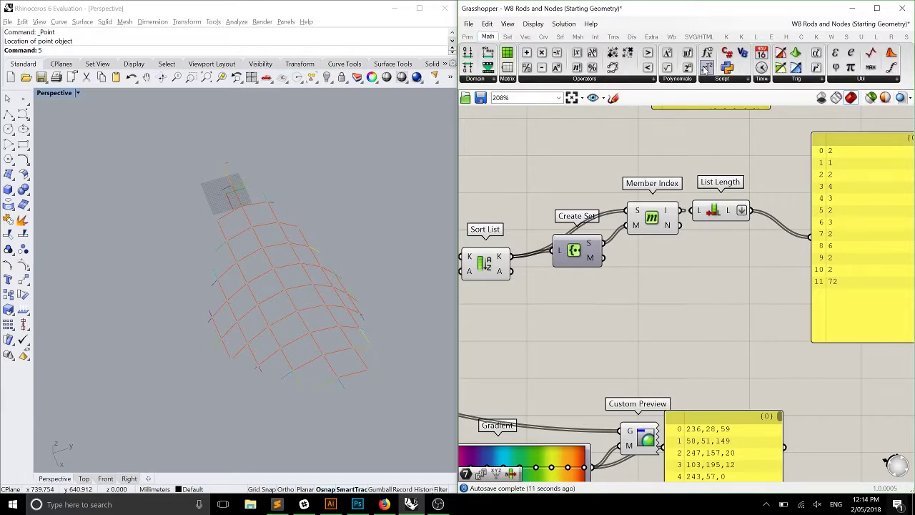
drag(800, 335, 800, 334)
scroll(743, 315, up, 1)
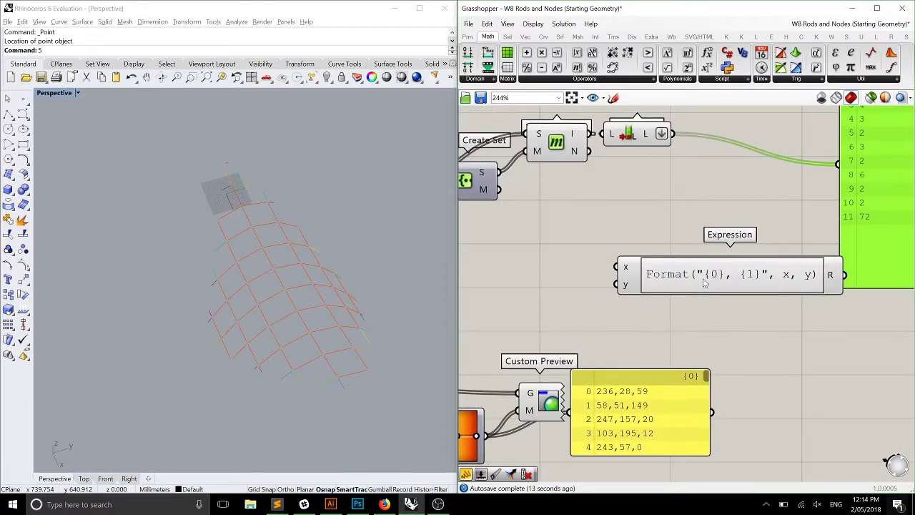
click(663, 242)
scroll(663, 242, up, 2)
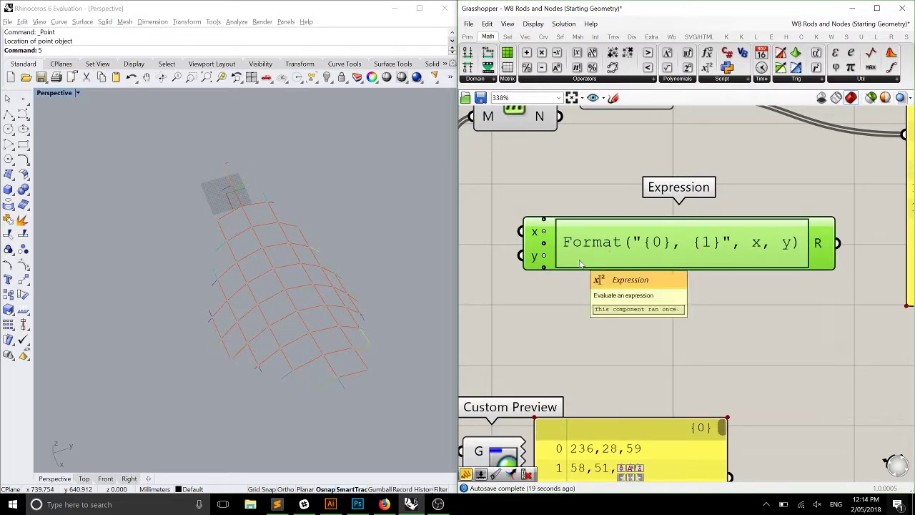
- Change the new Expression's formula to Format("{0}x {1}", x, y)
scroll(629, 248, up, 1)
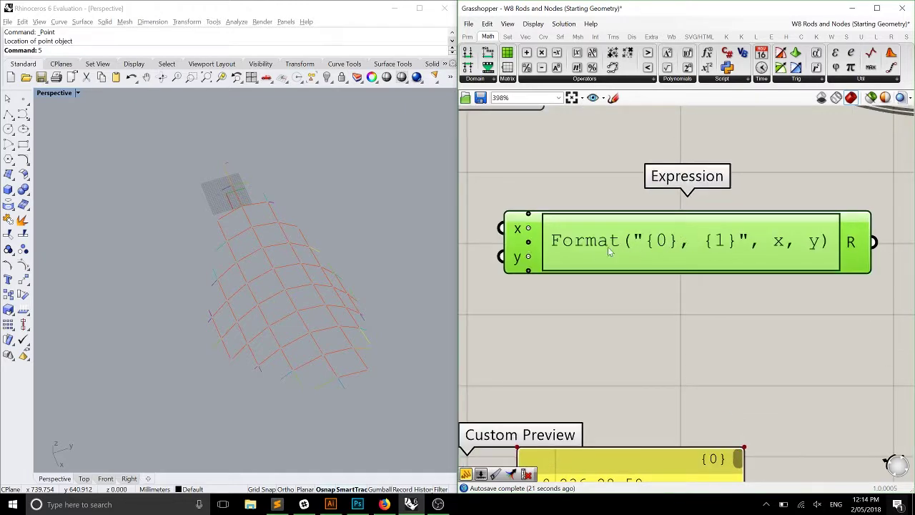
double_click(680, 244)
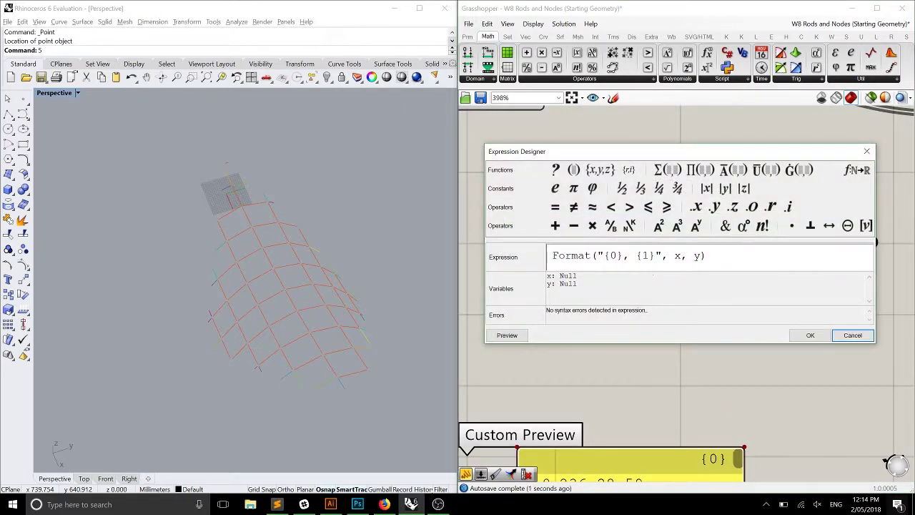
drag(599, 255, 635, 255)
click(629, 256)
text(x)
click(809, 335)
scroll(736, 259, down, 4)
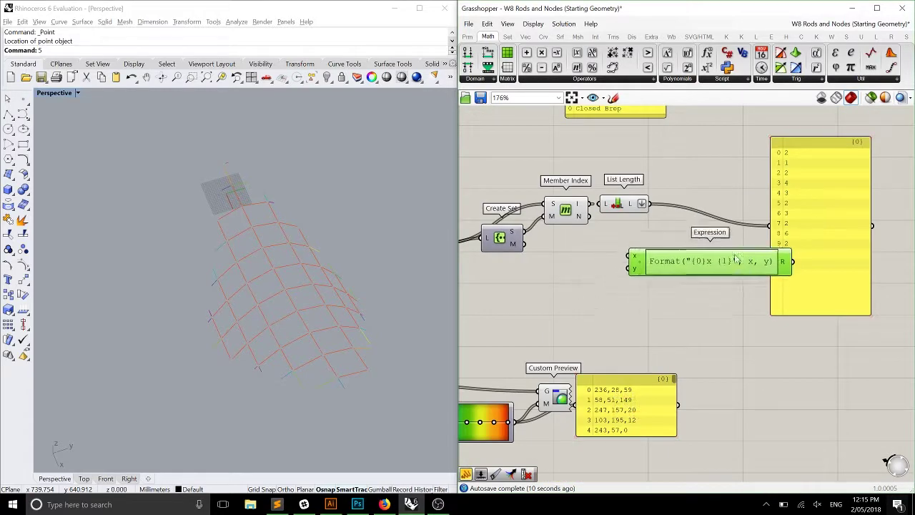
- Connect List Length's output to the format Expression's x input and Create Set's S output to its y input
scroll(641, 220, up, 1)
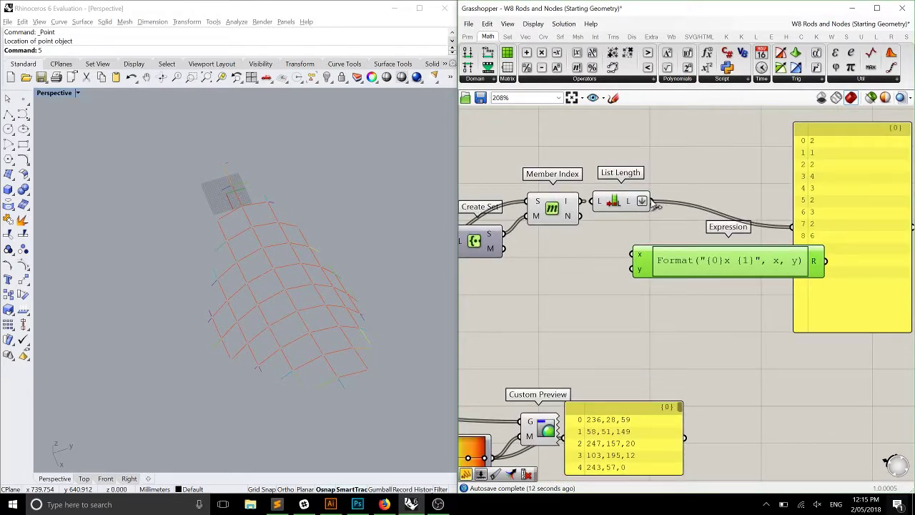
drag(618, 213, 632, 254)
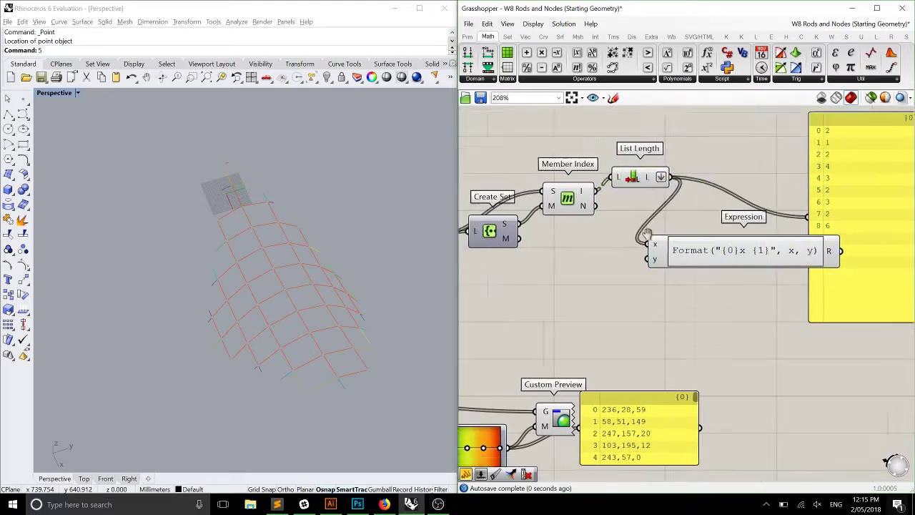
scroll(618, 226, down, 3)
scroll(599, 189, up, 2)
drag(647, 175, 637, 189)
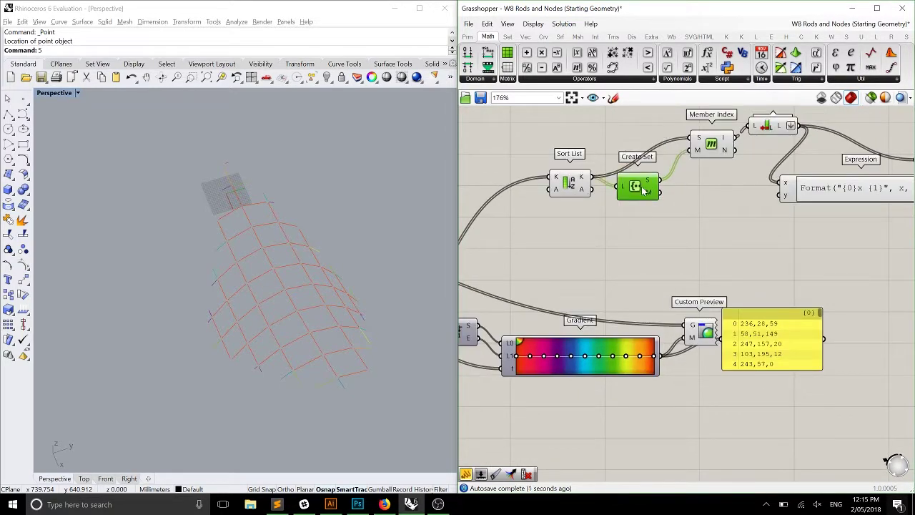
right_drag(679, 182, 614, 197)
drag(595, 201, 721, 211)
right_drag(746, 230, 636, 224)
- Move the count panel clear of the Expression, feed it from the R output, and widen it
drag(636, 224, 759, 247)
scroll(759, 246, up, 1)
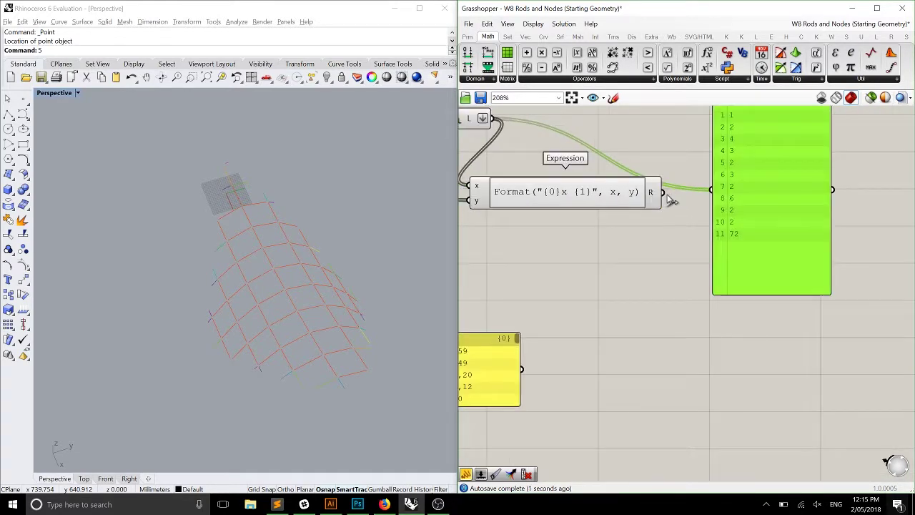
right_drag(787, 189, 734, 187)
scroll(734, 187, up, 2)
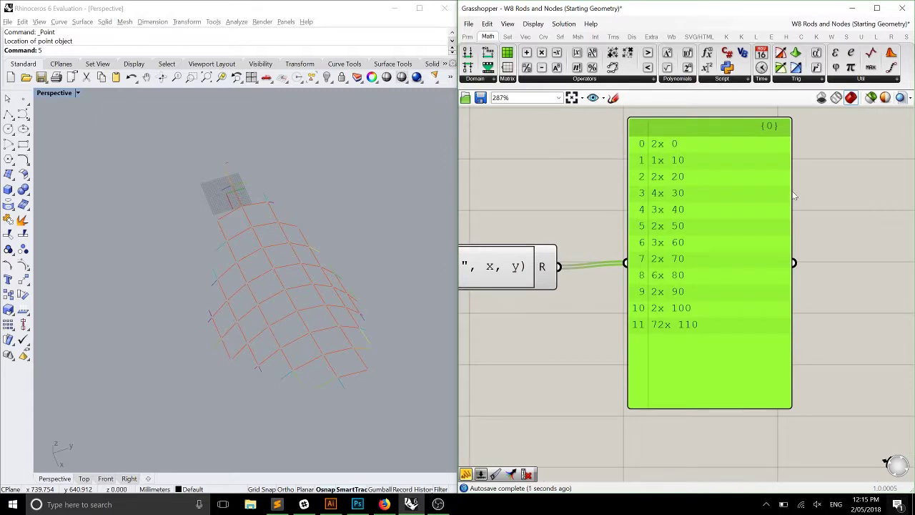
drag(786, 192, 814, 192)
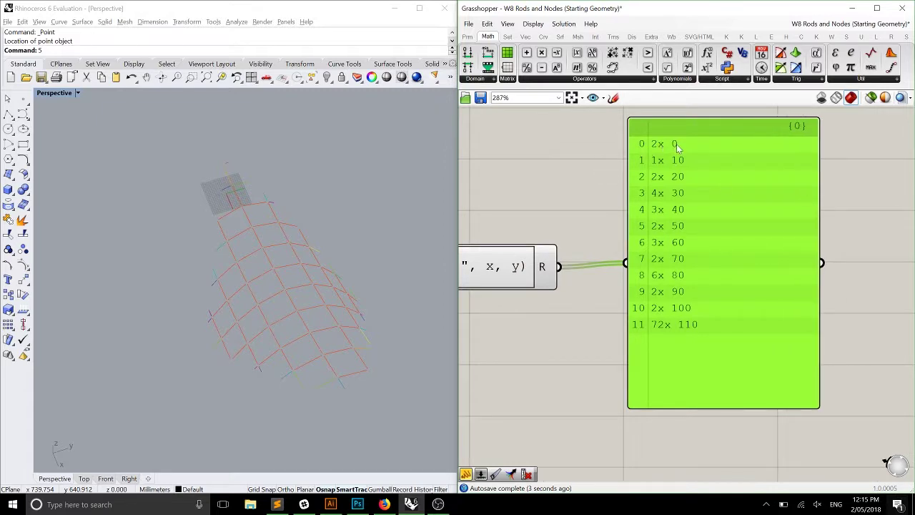
- Add the mm unit to the formula so it reads Format("{0}x {1}mm", x, y)
right_drag(517, 241, 731, 227)
click(653, 248)
double_click(653, 248)
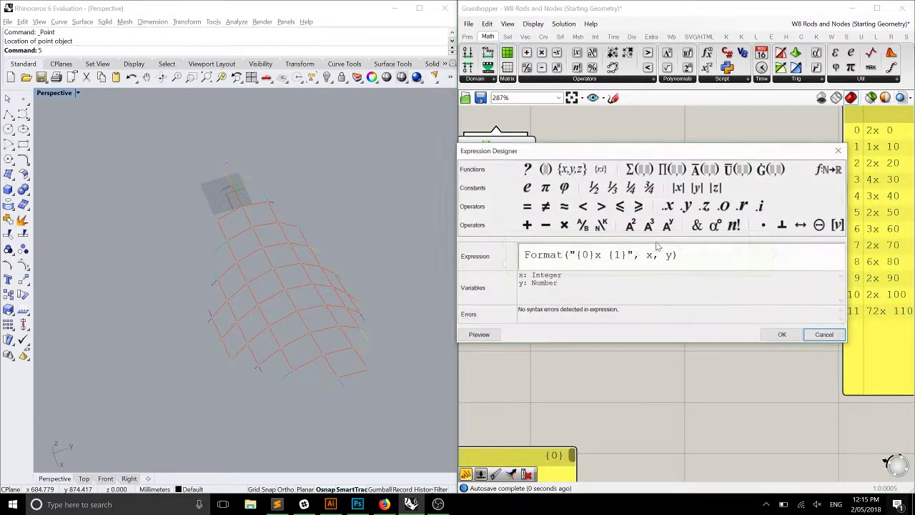
text(mm)
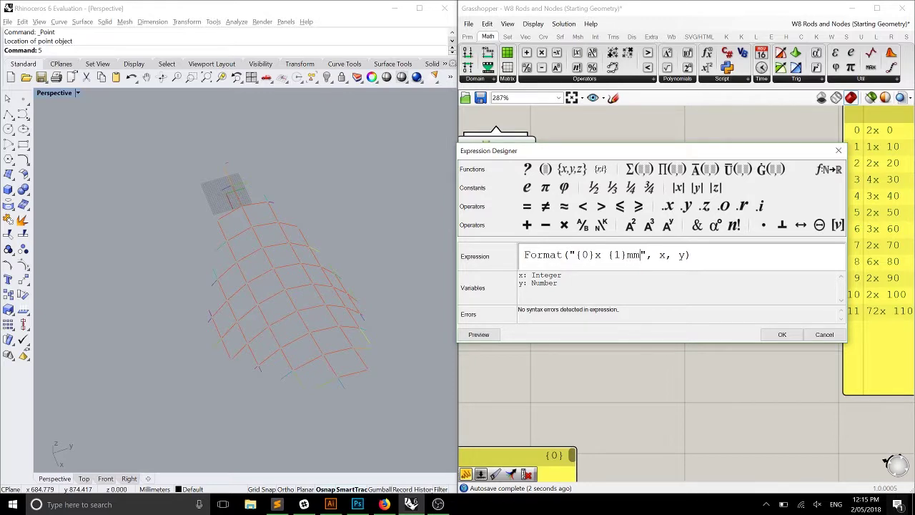
click(783, 335)
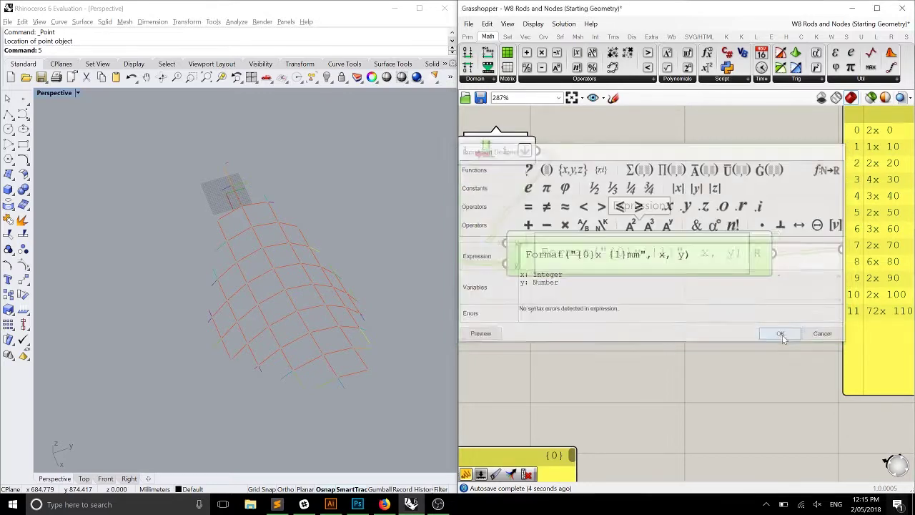
right_drag(783, 335, 578, 305)
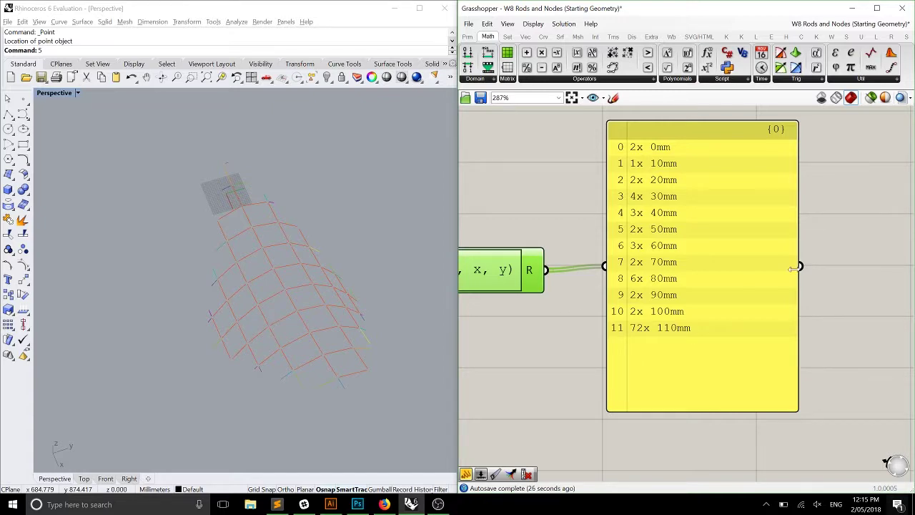
- Move the Custom Preview component slightly away from the colour value panel that overlaps it
scroll(794, 268, down, 5)
right_drag(717, 300, 698, 273)
click(664, 309)
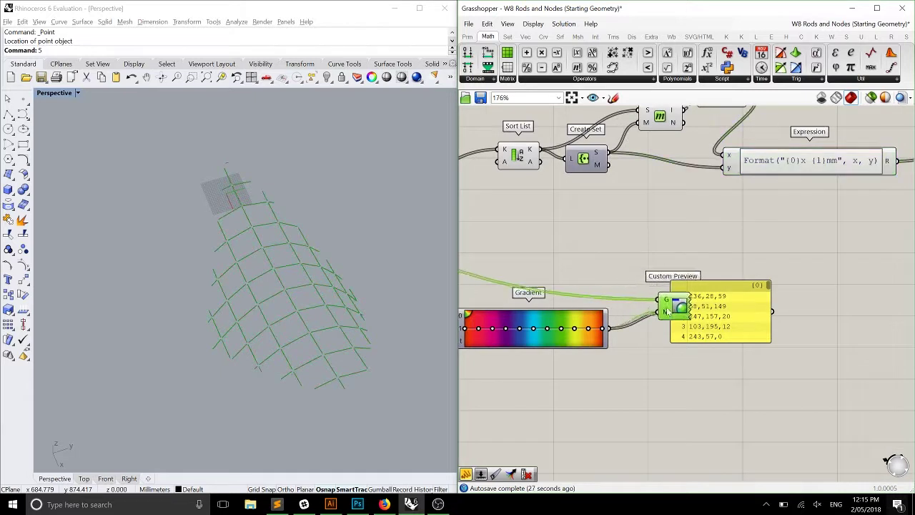
drag(664, 309, 643, 306)
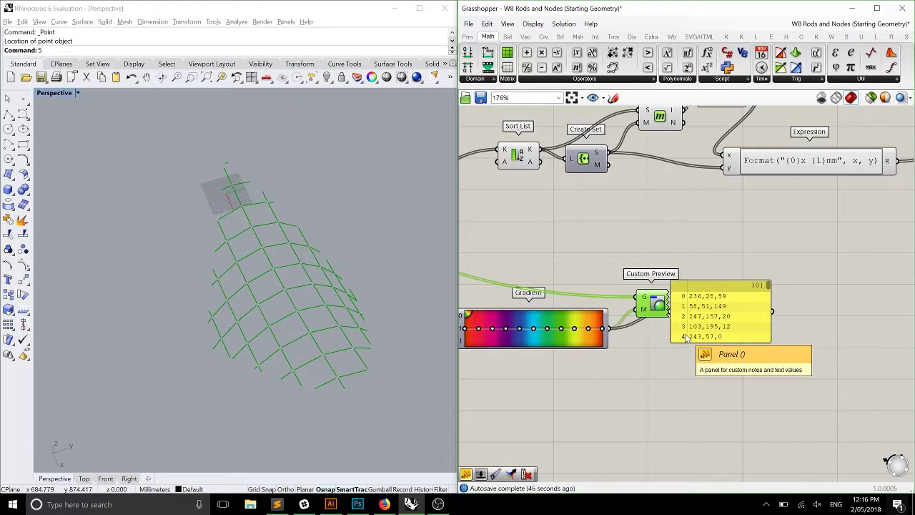
- Add an Evaluate Length component above Length and connect Clean Tree's T output to its C input
right_drag(519, 351, 723, 219)
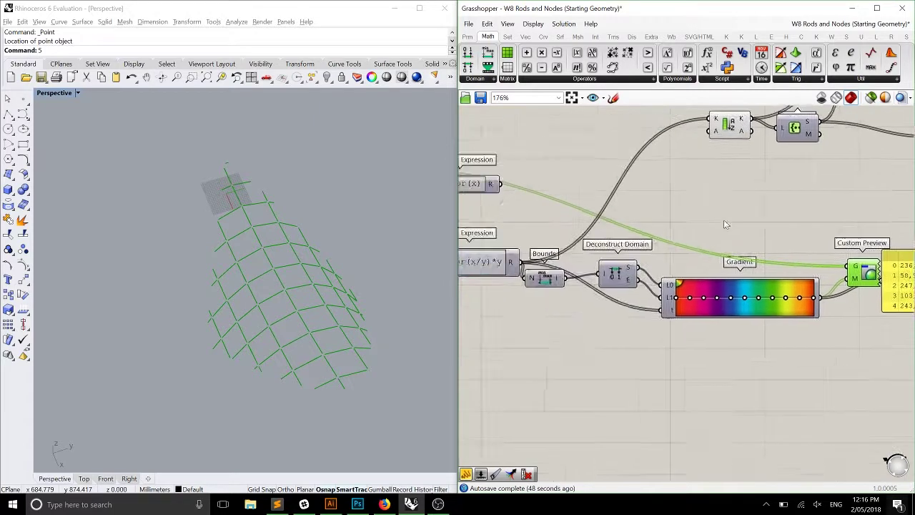
scroll(656, 280, down, 2)
right_drag(656, 280, 857, 286)
scroll(715, 286, up, 2)
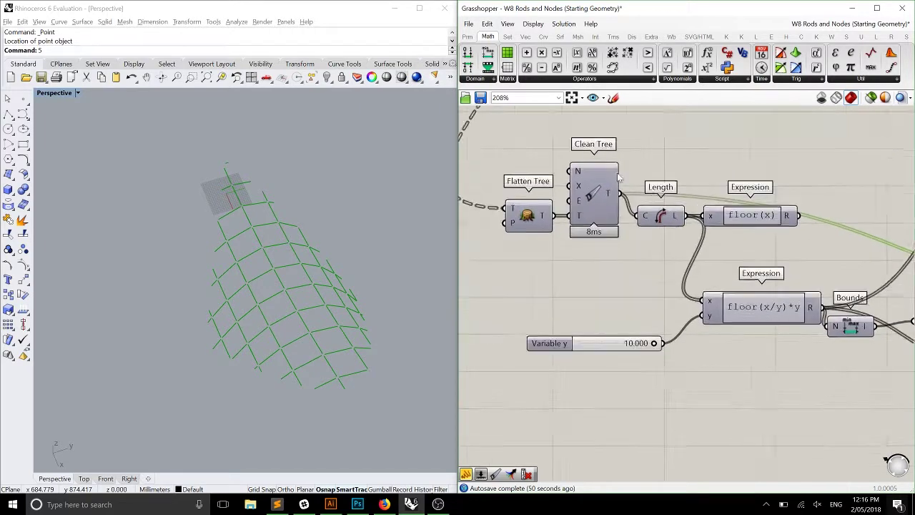
click(543, 37)
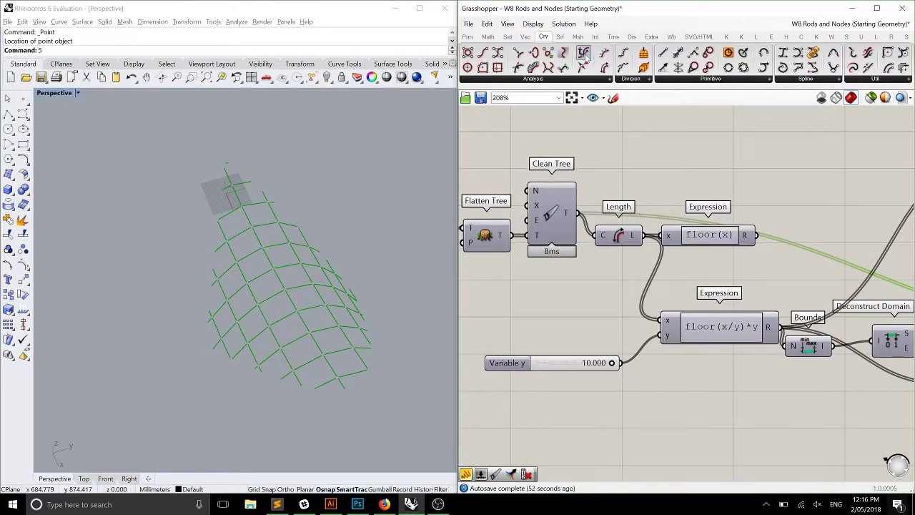
drag(604, 55, 682, 148)
drag(579, 212, 658, 134)
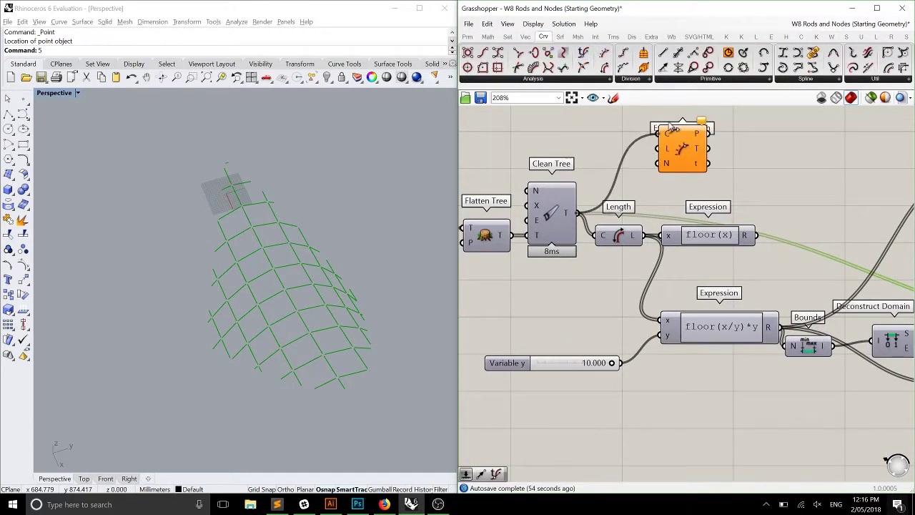
- Set Evaluate Length's L input to .5 and reposition the component slightly
right_click(668, 148)
mouse_move(744, 260)
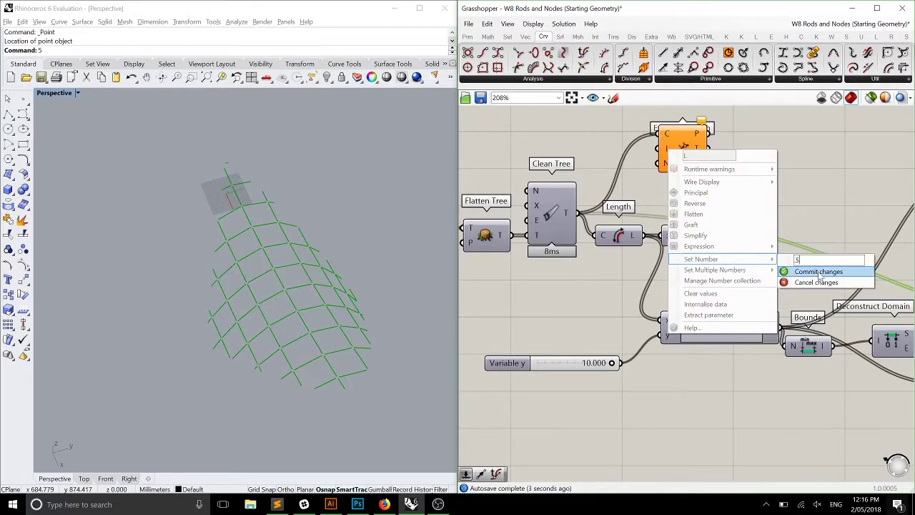
click(817, 270)
scroll(670, 194, up, 3)
drag(670, 195, 680, 198)
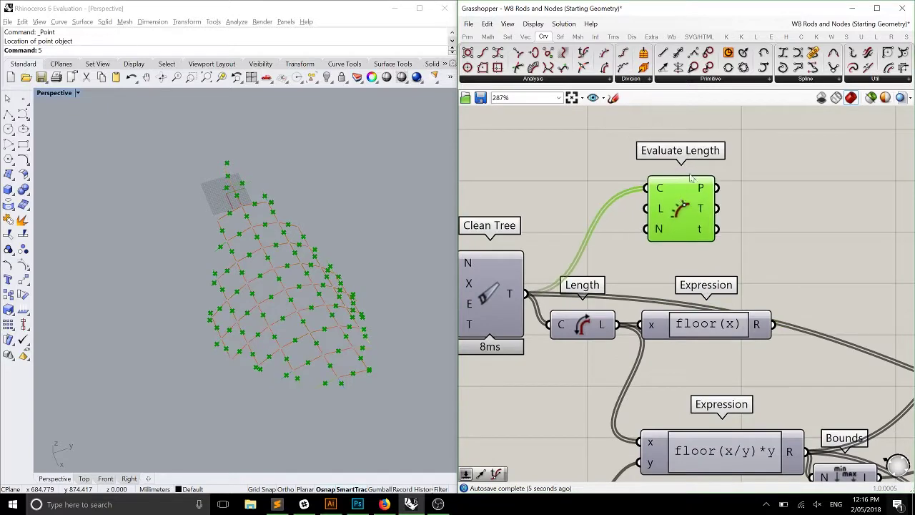
- Move the Evaluate Length component over to just above the Custom Preview's colour value panel
scroll(541, 214, down, 5)
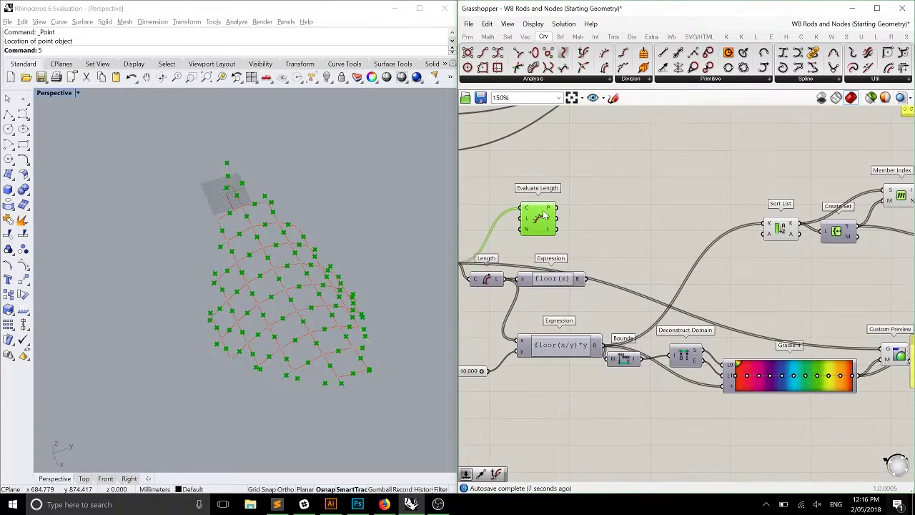
drag(576, 212, 820, 266)
scroll(821, 266, up, 5)
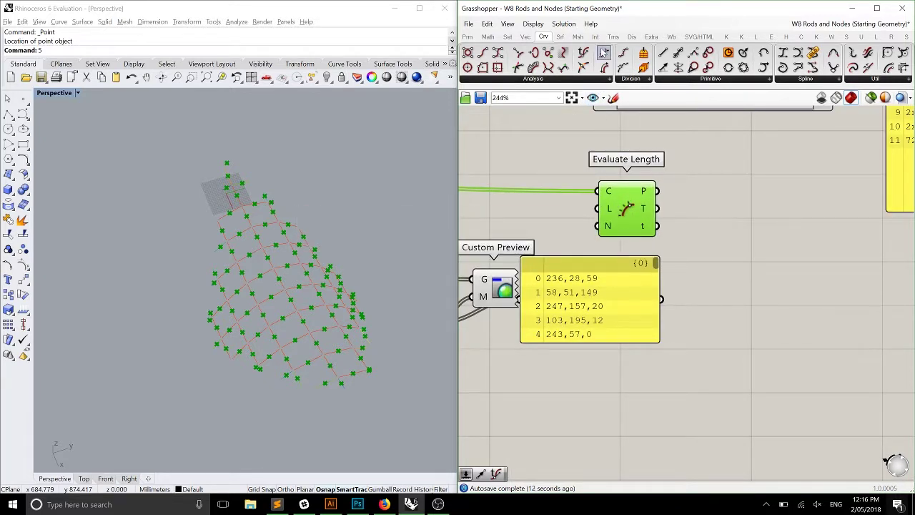
- Add a Text Tag component beside Evaluate Length and connect the P output to its L input
click(632, 36)
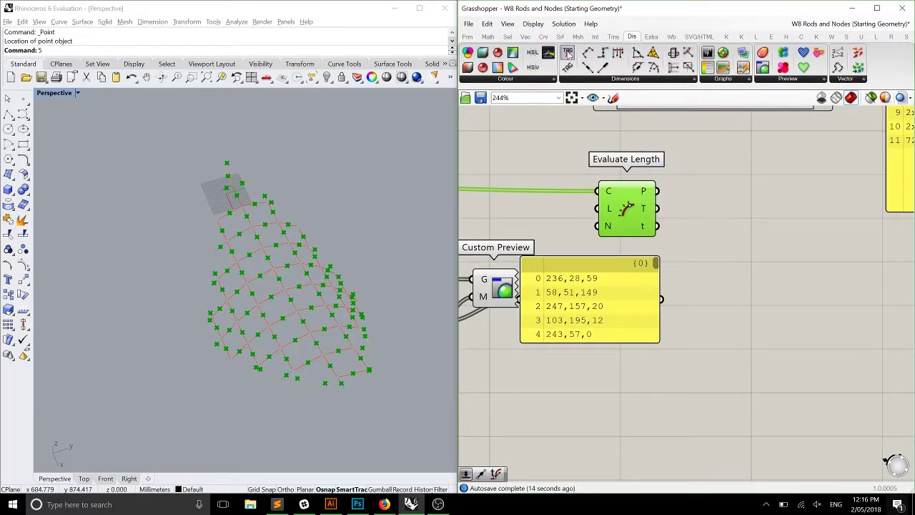
drag(568, 54, 733, 197)
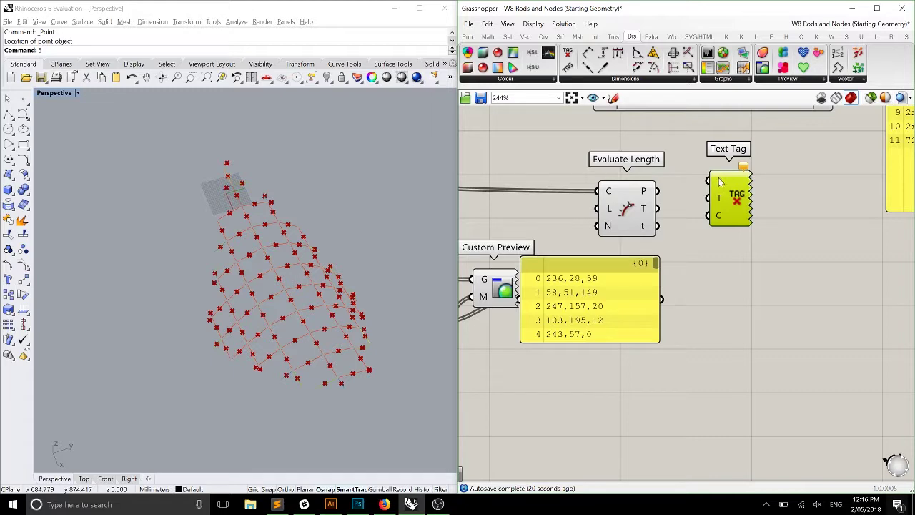
drag(657, 191, 719, 181)
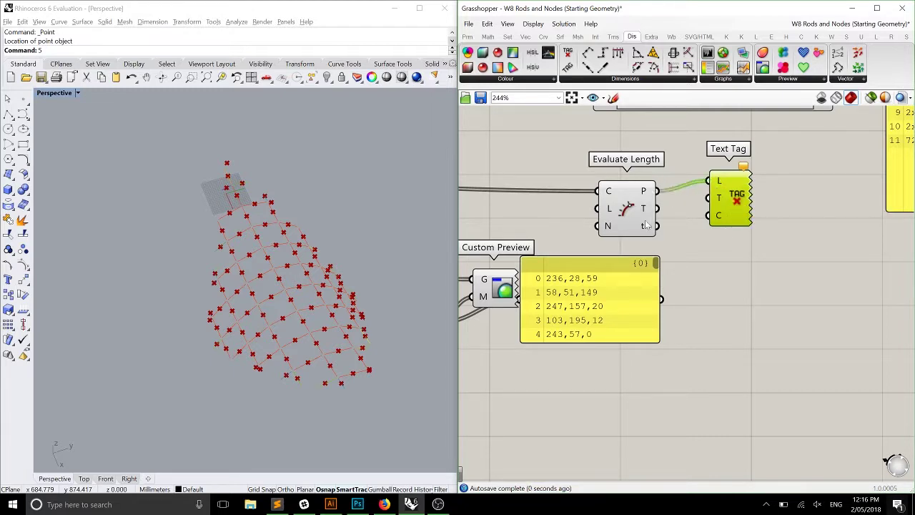
- Turn off the viewport preview of the Evaluate Length component's points
drag(629, 209, 620, 198)
middle_click(619, 148)
scroll(618, 149, down, 1)
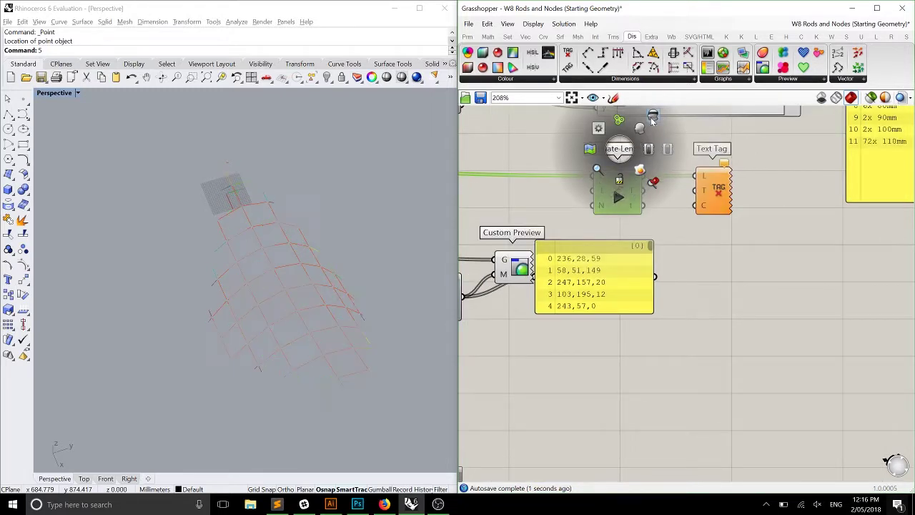
- Connect the floor(x/y)*y Expression's R output to the Text Tag's T input
right_drag(651, 120, 829, 121)
scroll(786, 233, down, 2)
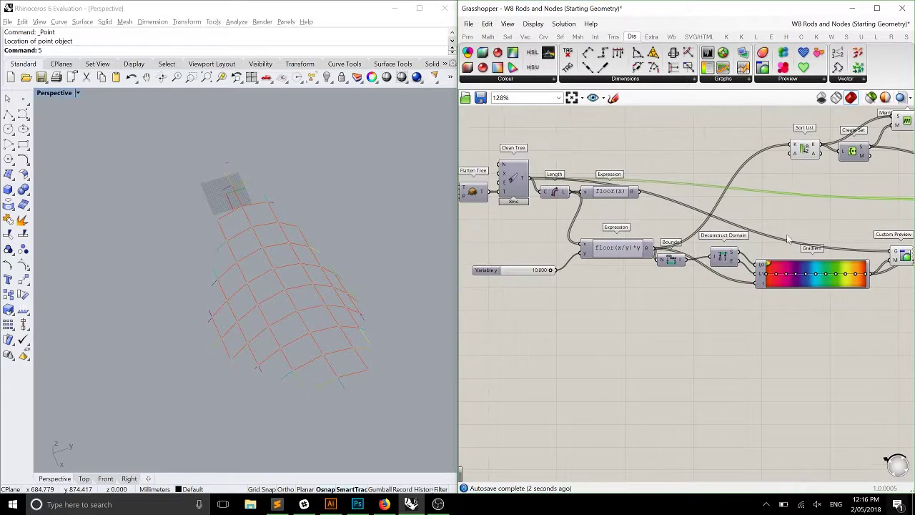
click(629, 252)
scroll(629, 250, up, 2)
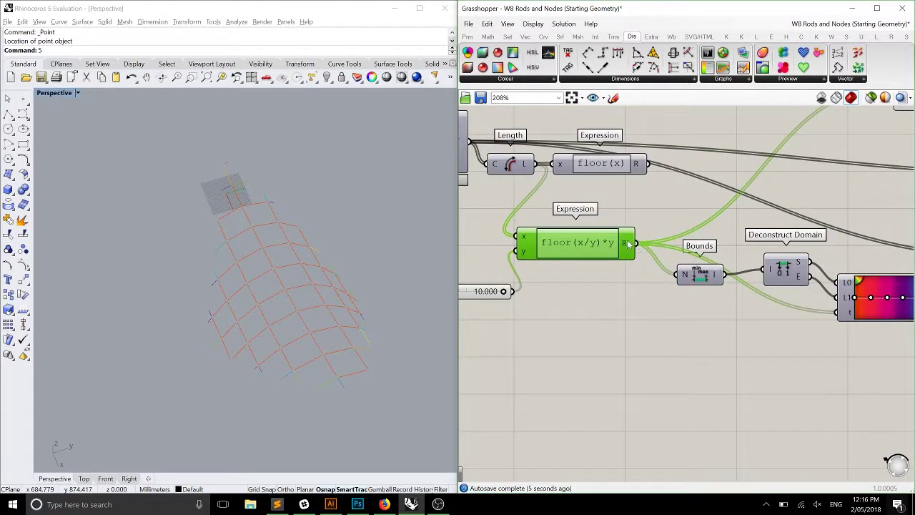
drag(626, 245, 742, 200)
scroll(629, 210, down, 4)
scroll(851, 198, up, 8)
- Examine the length tags on the rods in the Perspective viewport, both overall and close up
right_drag(321, 286, 321, 262)
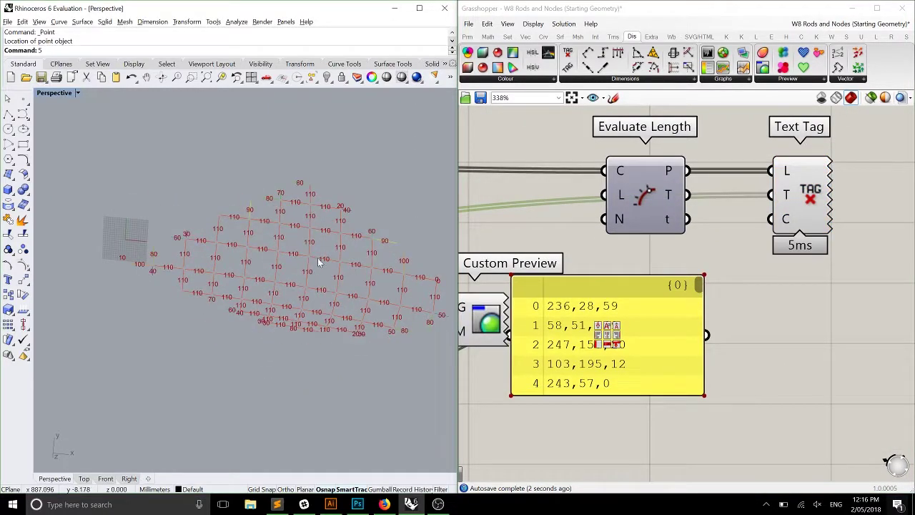
scroll(331, 293, up, 4)
right_drag(331, 294, 260, 282)
scroll(336, 257, down, 4)
scroll(340, 241, up, 10)
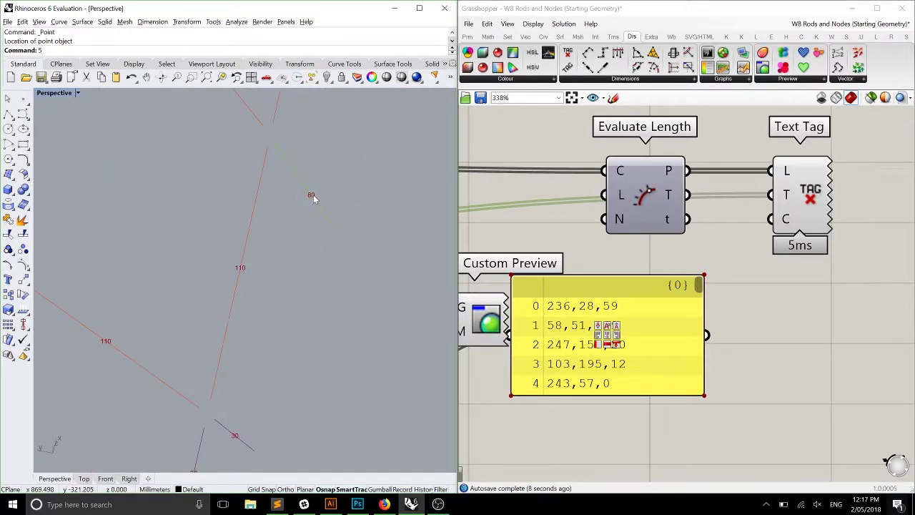
scroll(313, 195, down, 5)
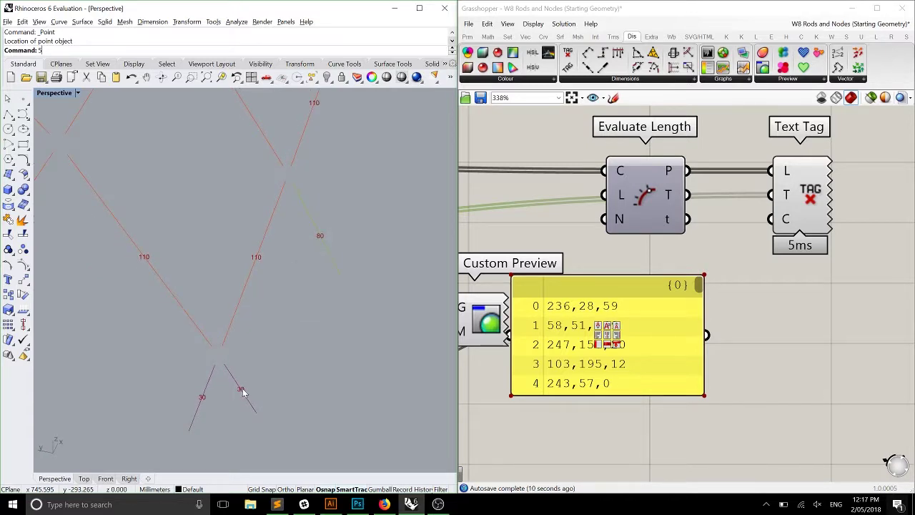
- Examine the length tags along the edges of the rod grid from several angles, then across the whole grid
scroll(245, 388, down, 4)
right_drag(225, 400, 290, 285)
right_drag(254, 356, 235, 282)
scroll(157, 213, up, 5)
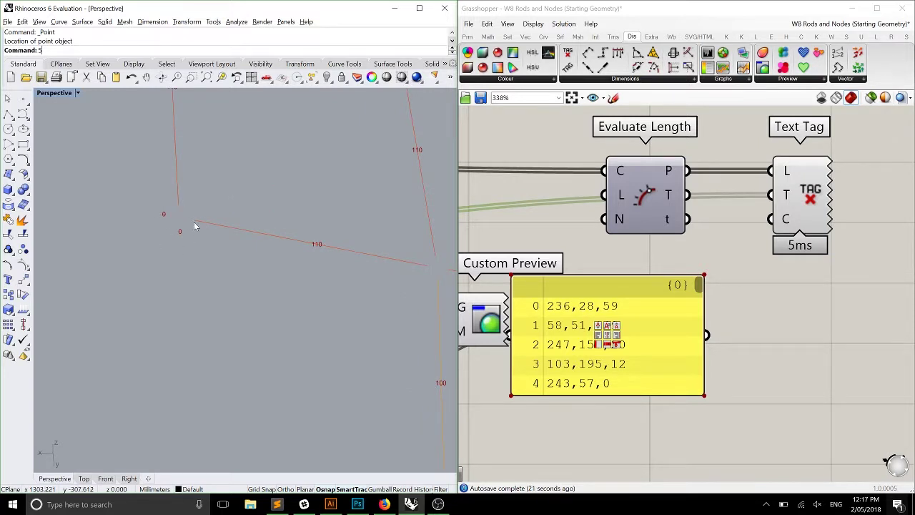
scroll(196, 222, down, 5)
right_drag(196, 221, 251, 246)
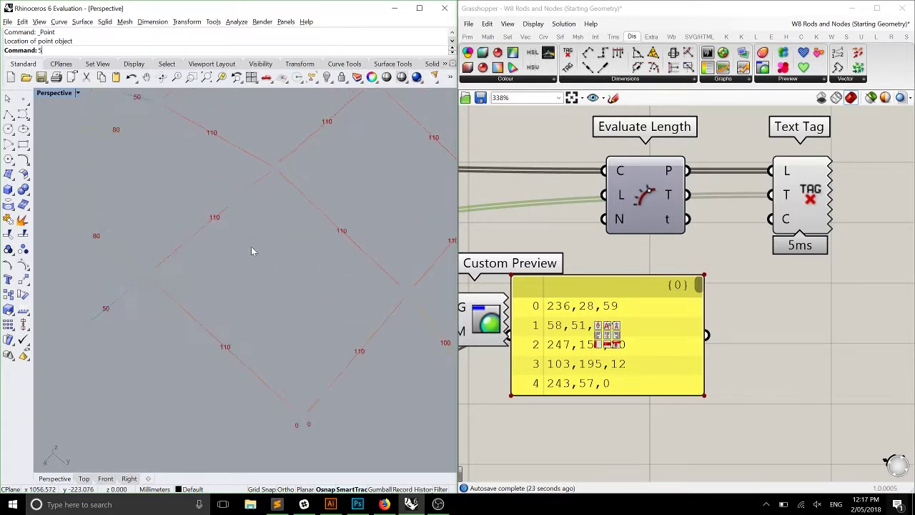
scroll(310, 235, down, 6)
right_drag(310, 239, 289, 278)
mouse_move(289, 277)
right_down()
mouse_move(265, 271)
mouse_move(289, 276)
right_up()
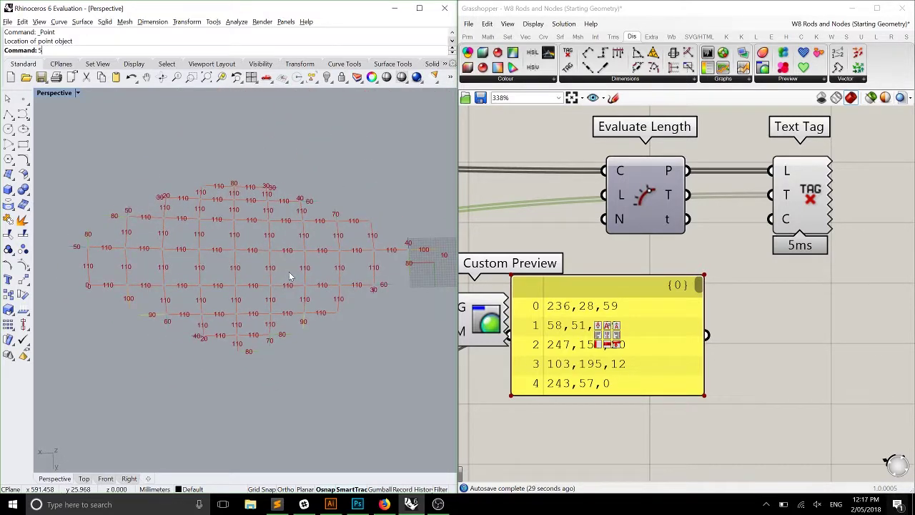
- Turn on the viewport preview of the Mesh Union component
click(792, 260)
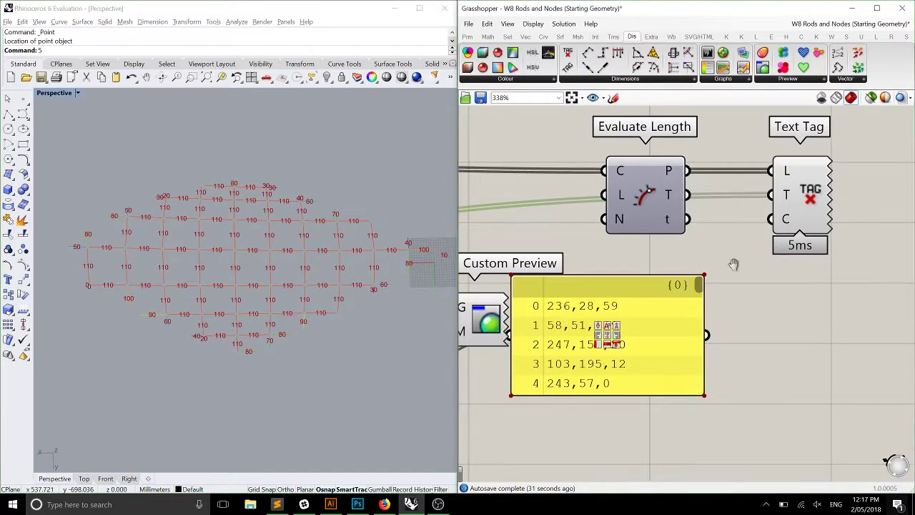
scroll(700, 242, down, 3)
scroll(770, 291, up, 2)
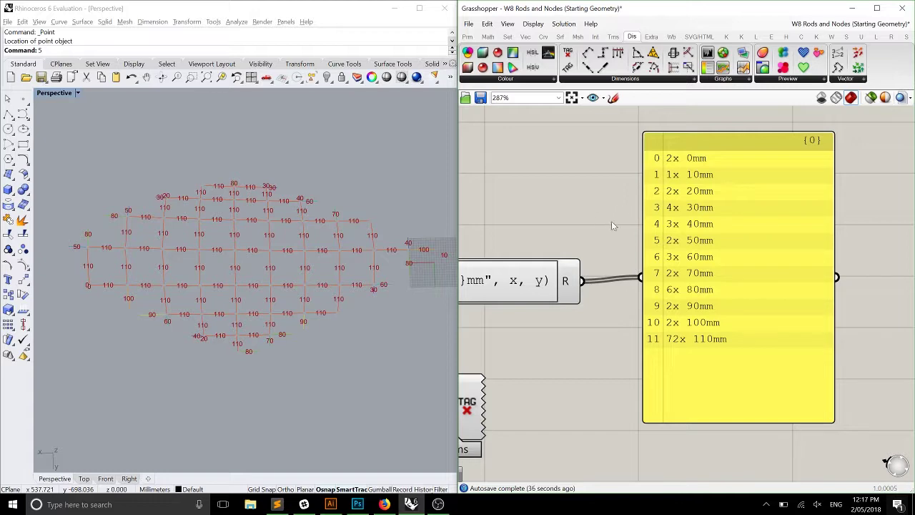
scroll(611, 226, down, 4)
scroll(670, 233, up, 3)
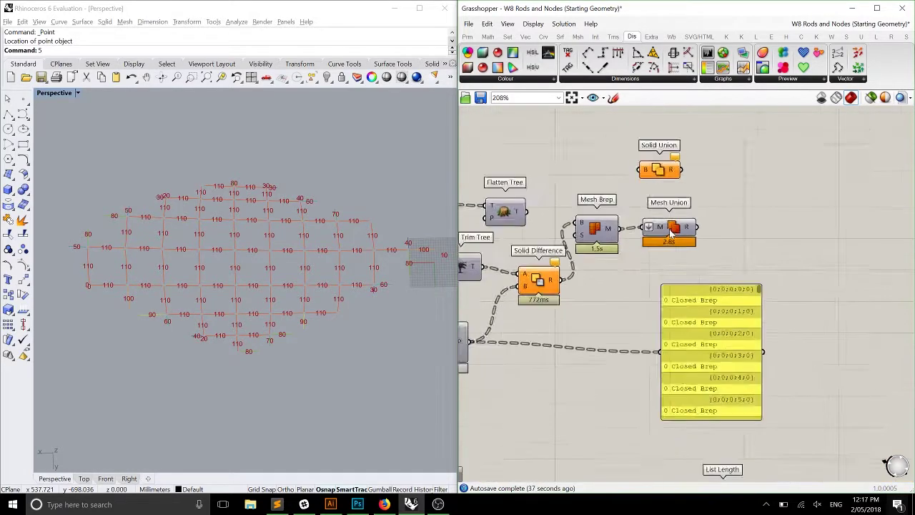
scroll(670, 234, up, 2)
click(670, 229)
middle_click(671, 229)
click(665, 204)
- Inspect the unioned node joints in the Perspective viewport, both close up and together with the tagged rods
right_drag(186, 272, 242, 272)
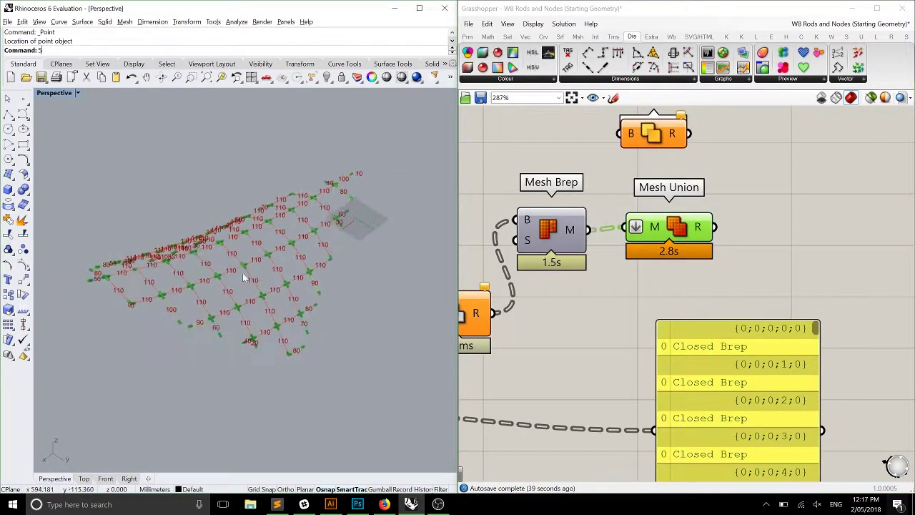
scroll(235, 293, up, 6)
scroll(258, 349, down, 4)
scroll(266, 336, up, 2)
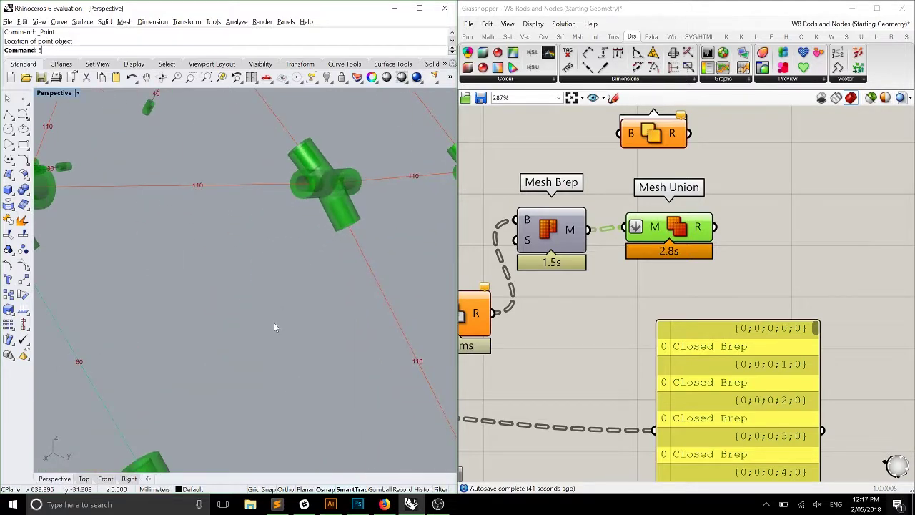
scroll(274, 327, down, 5)
scroll(300, 307, up, 1)
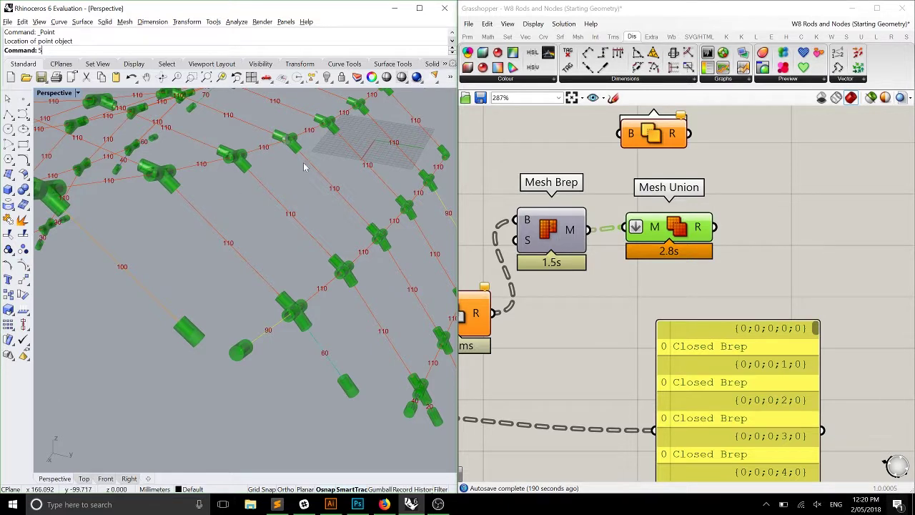
- Add a Move To Plane component beside Mesh Union on the Grasshopper canvas
click(614, 36)
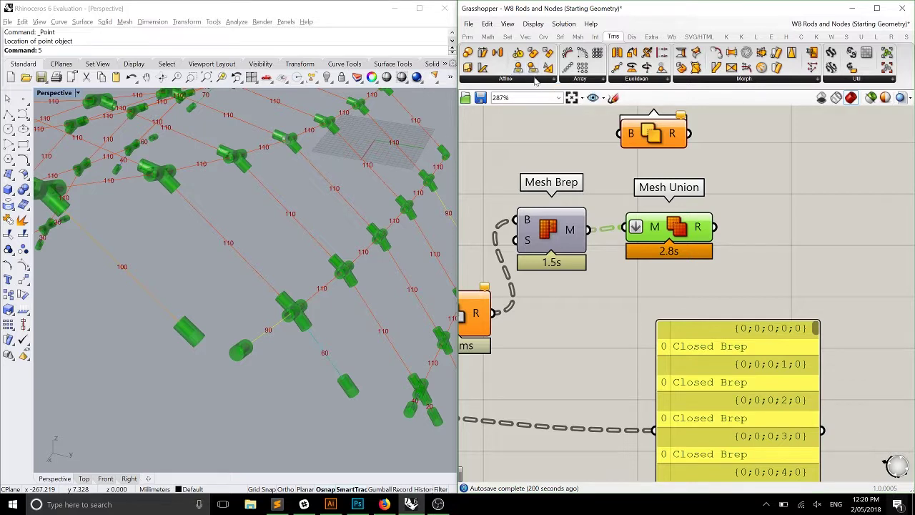
click(532, 79)
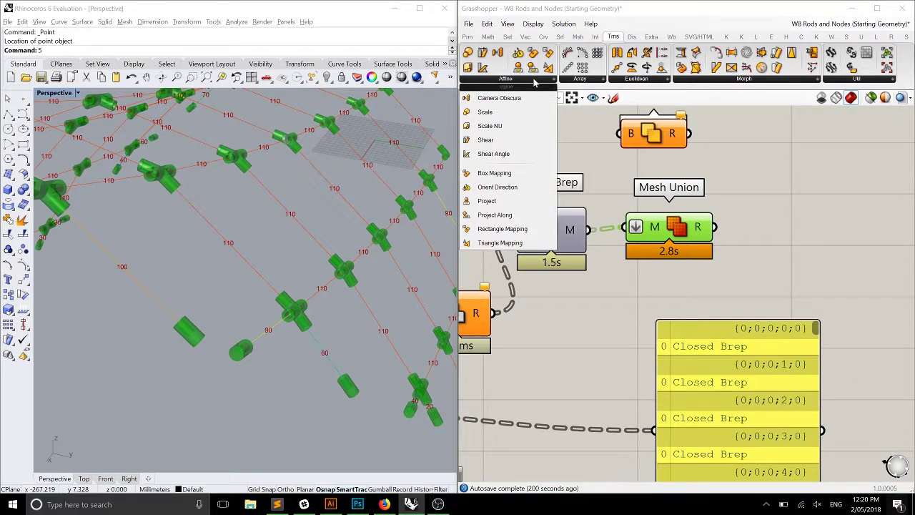
click(628, 81)
drag(645, 140, 814, 223)
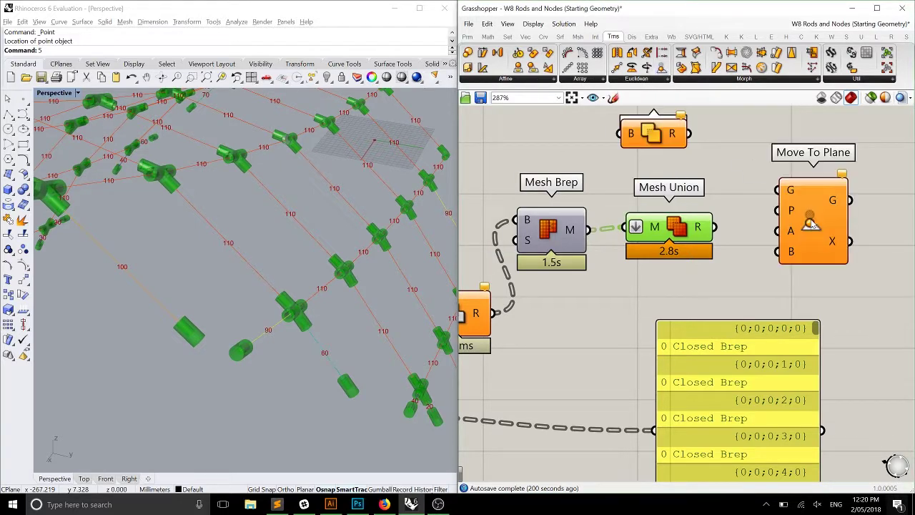
scroll(822, 238, down, 3)
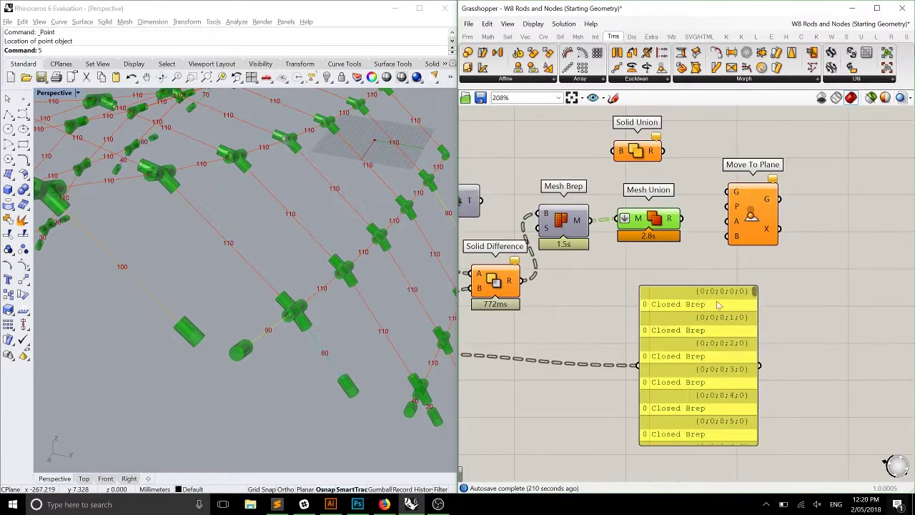
click(763, 216)
drag(763, 216, 786, 240)
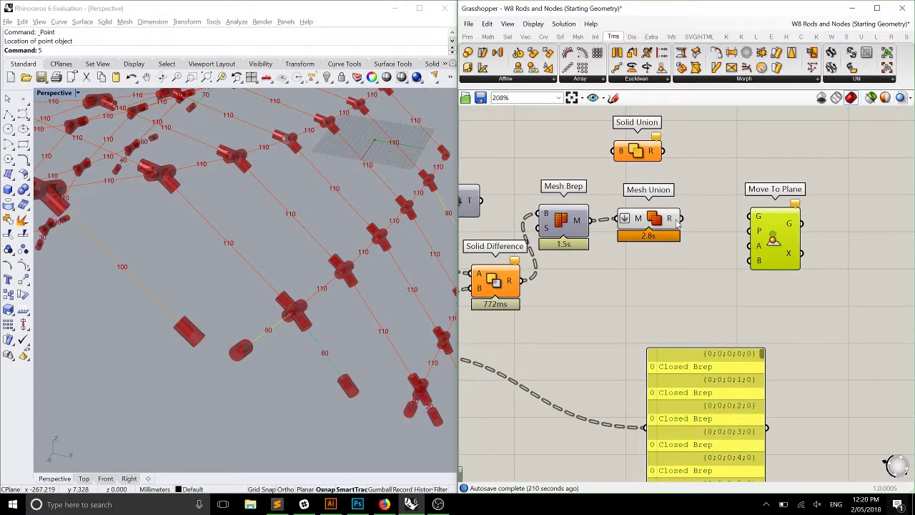
- Connect Mesh Union's R output to Move To Plane's G input and inspect the nodes laid on the ground plane
drag(680, 218, 775, 236)
right_drag(236, 300, 198, 333)
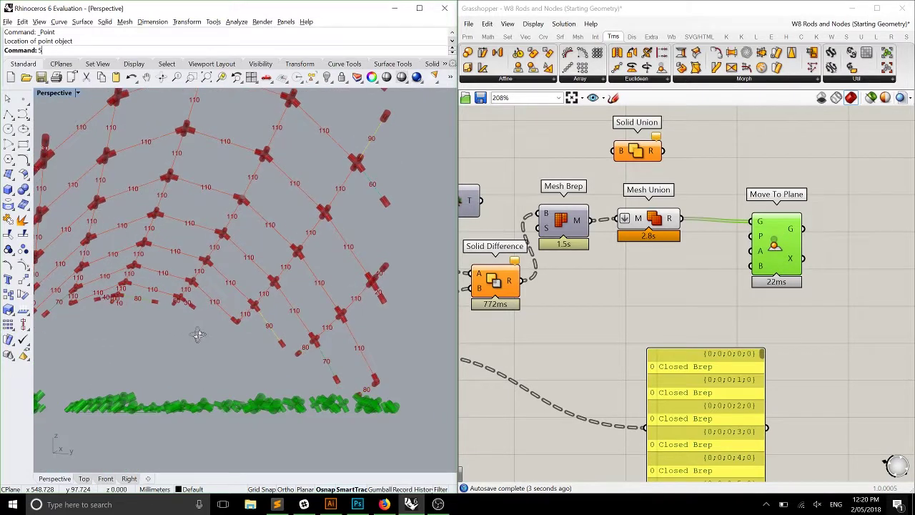
scroll(204, 335, down, 5)
scroll(190, 391, up, 10)
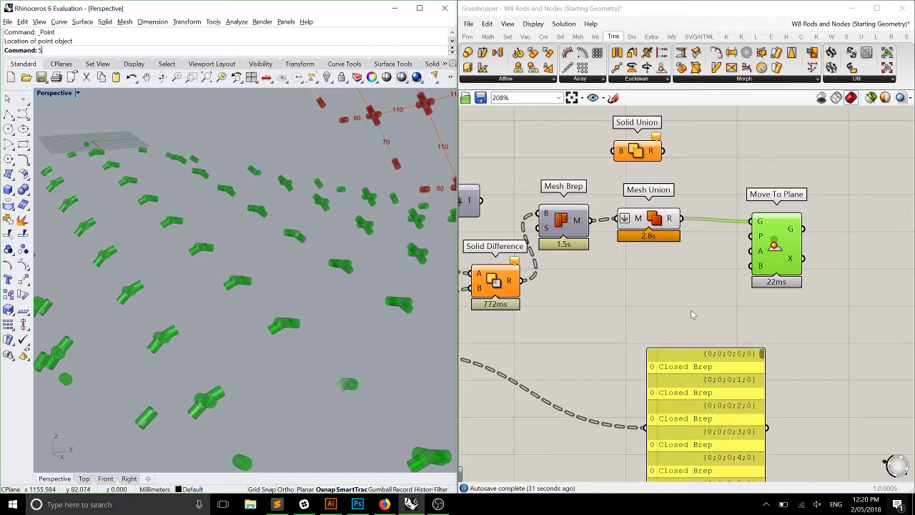
- Replace the Square grid with the Hexagonal grid by connecting Hexagonal's C output to the Curve component
scroll(690, 309, down, 5)
scroll(771, 251, up, 5)
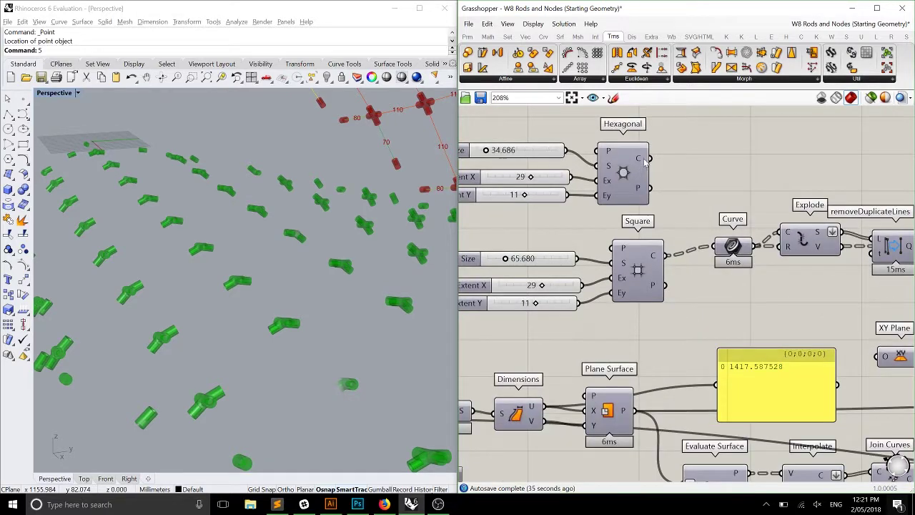
drag(650, 158, 714, 245)
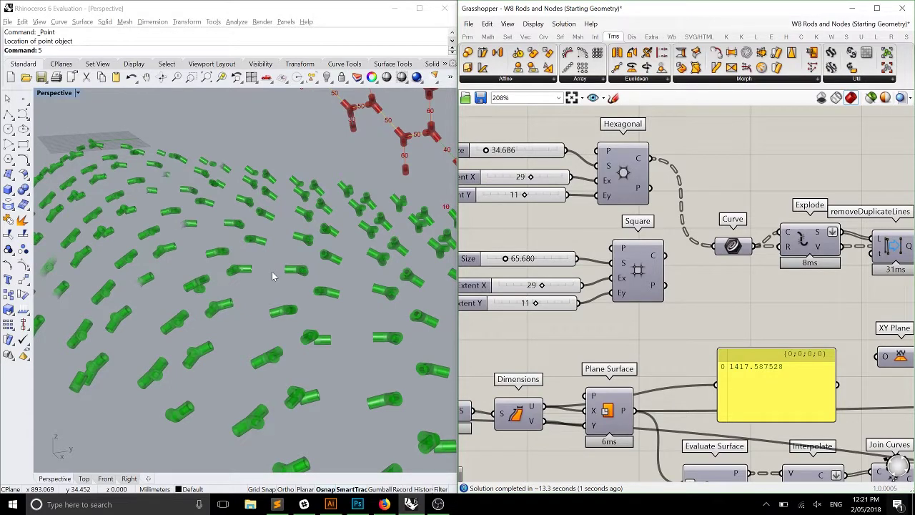
- Examine the hexagonal grid's nodes and length tags, and the panel listing how many rods share each length
right_drag(379, 232, 330, 240)
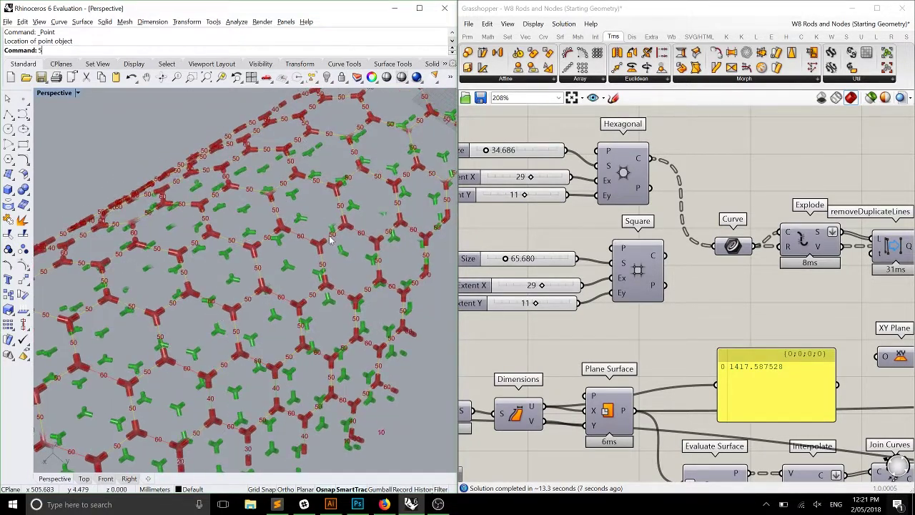
scroll(330, 240, up, 10)
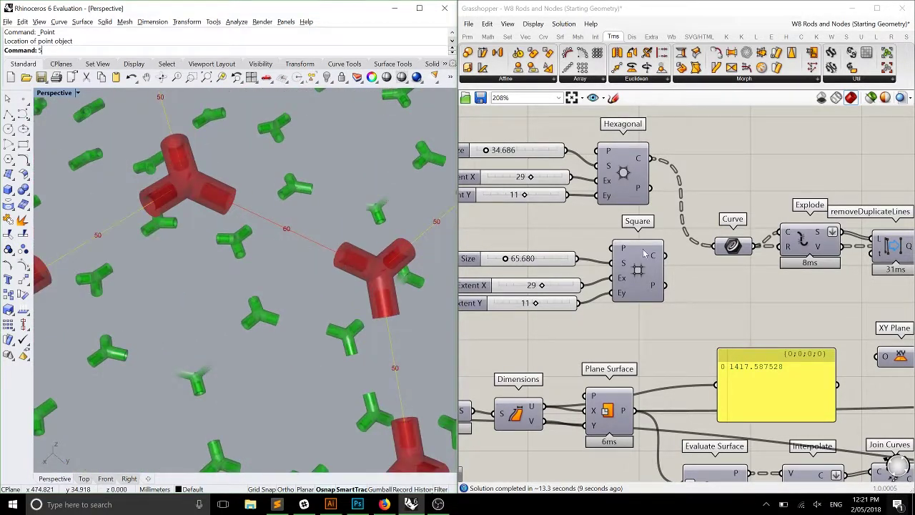
scroll(643, 253, down, 5)
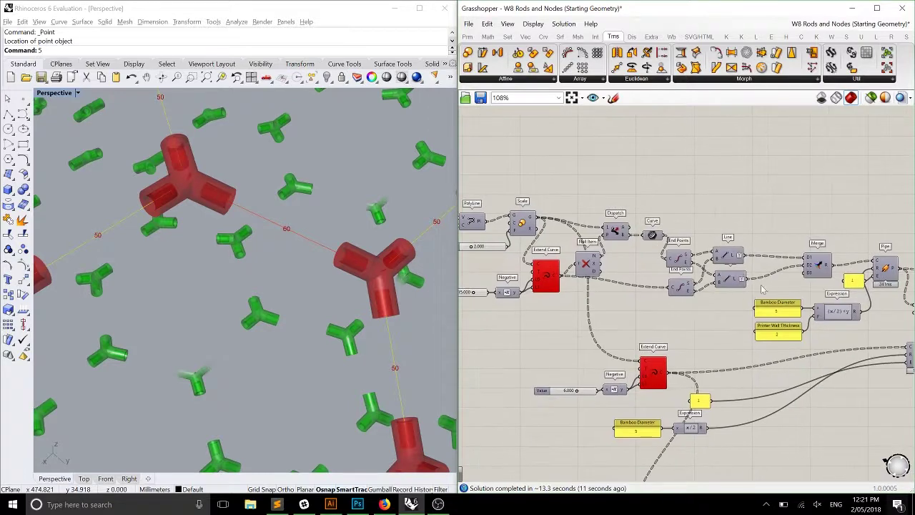
right_drag(762, 289, 744, 317)
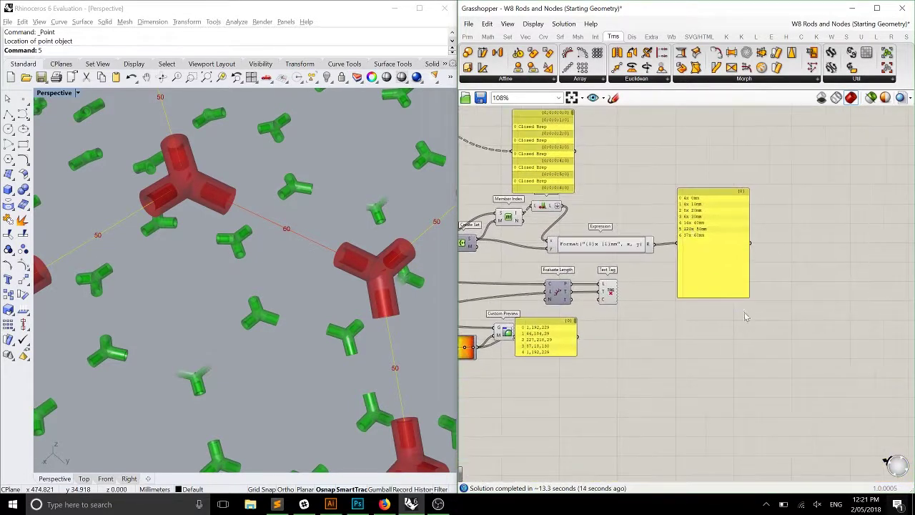
scroll(704, 226, up, 5)
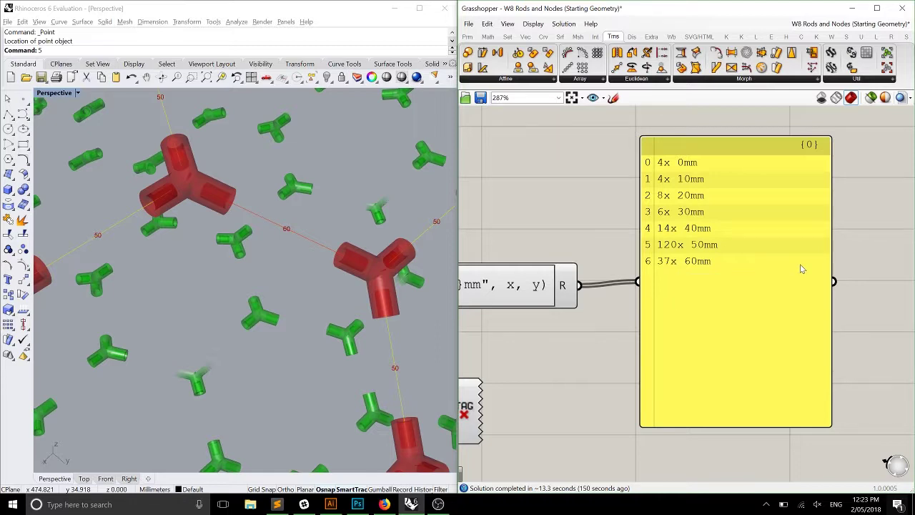
key(alt+Tab)
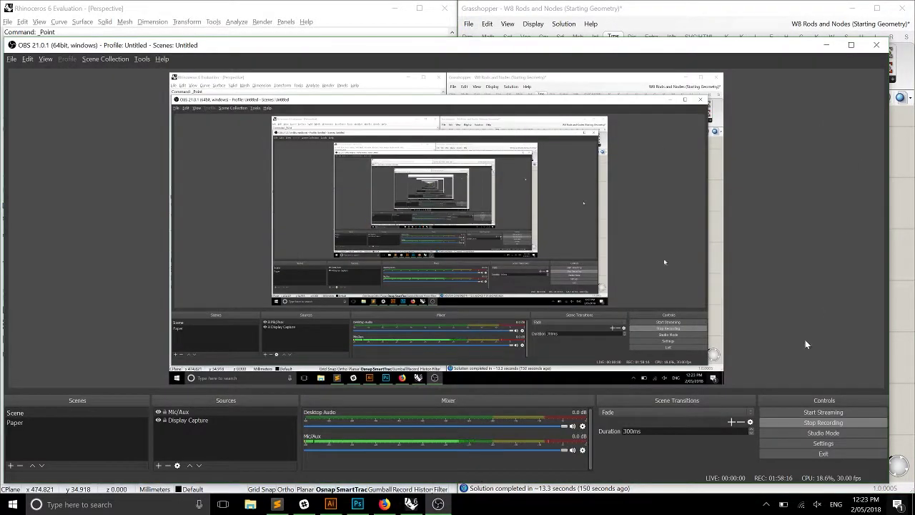
click(806, 420)
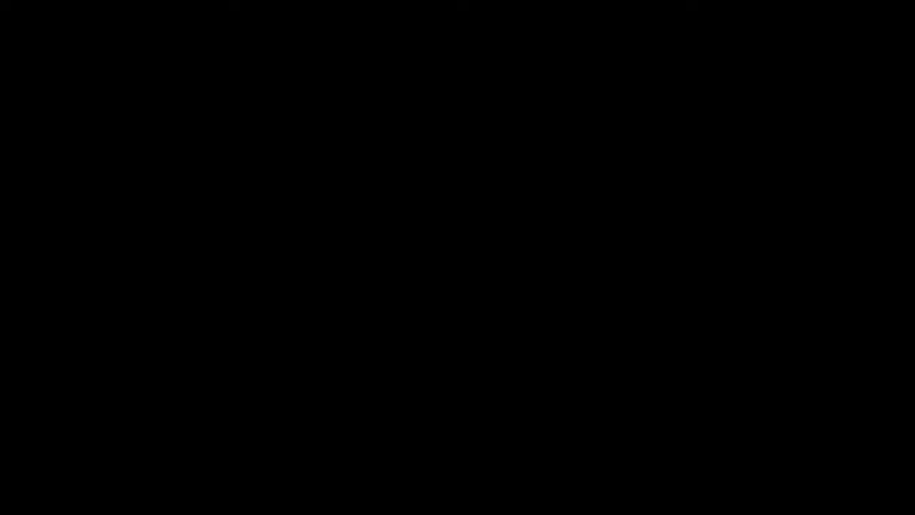